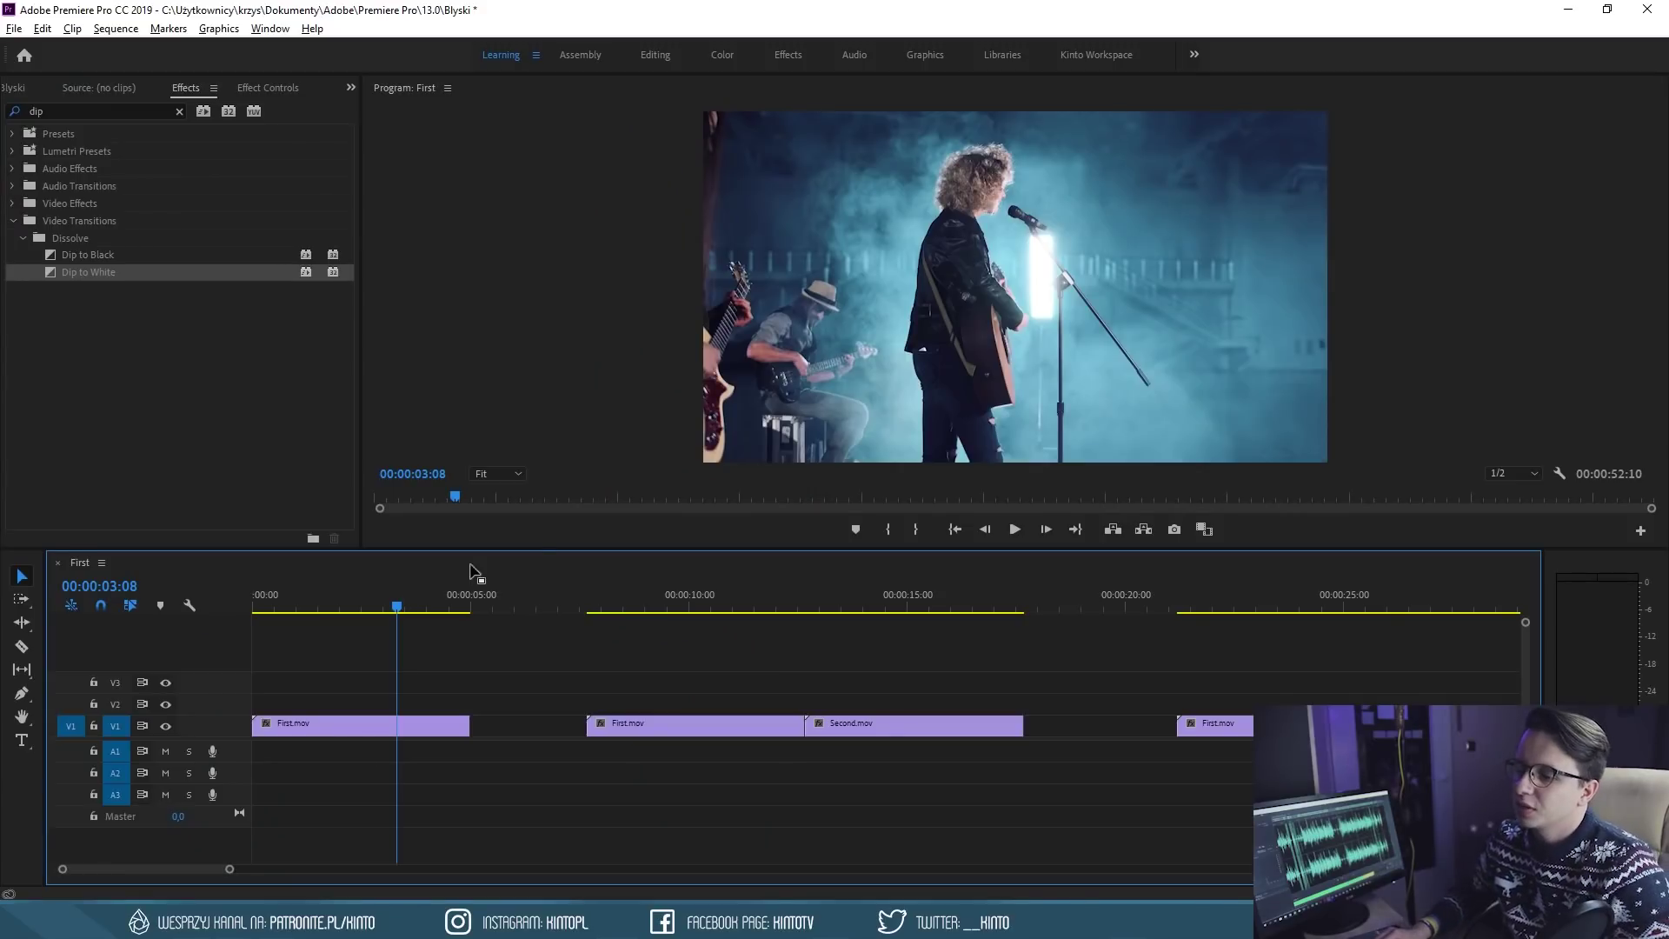
Put a Dip to White transition on the First.mov–Second.mov cut
{"action": "key", "text": "minus"}
{"action": "key", "text": "minus"}
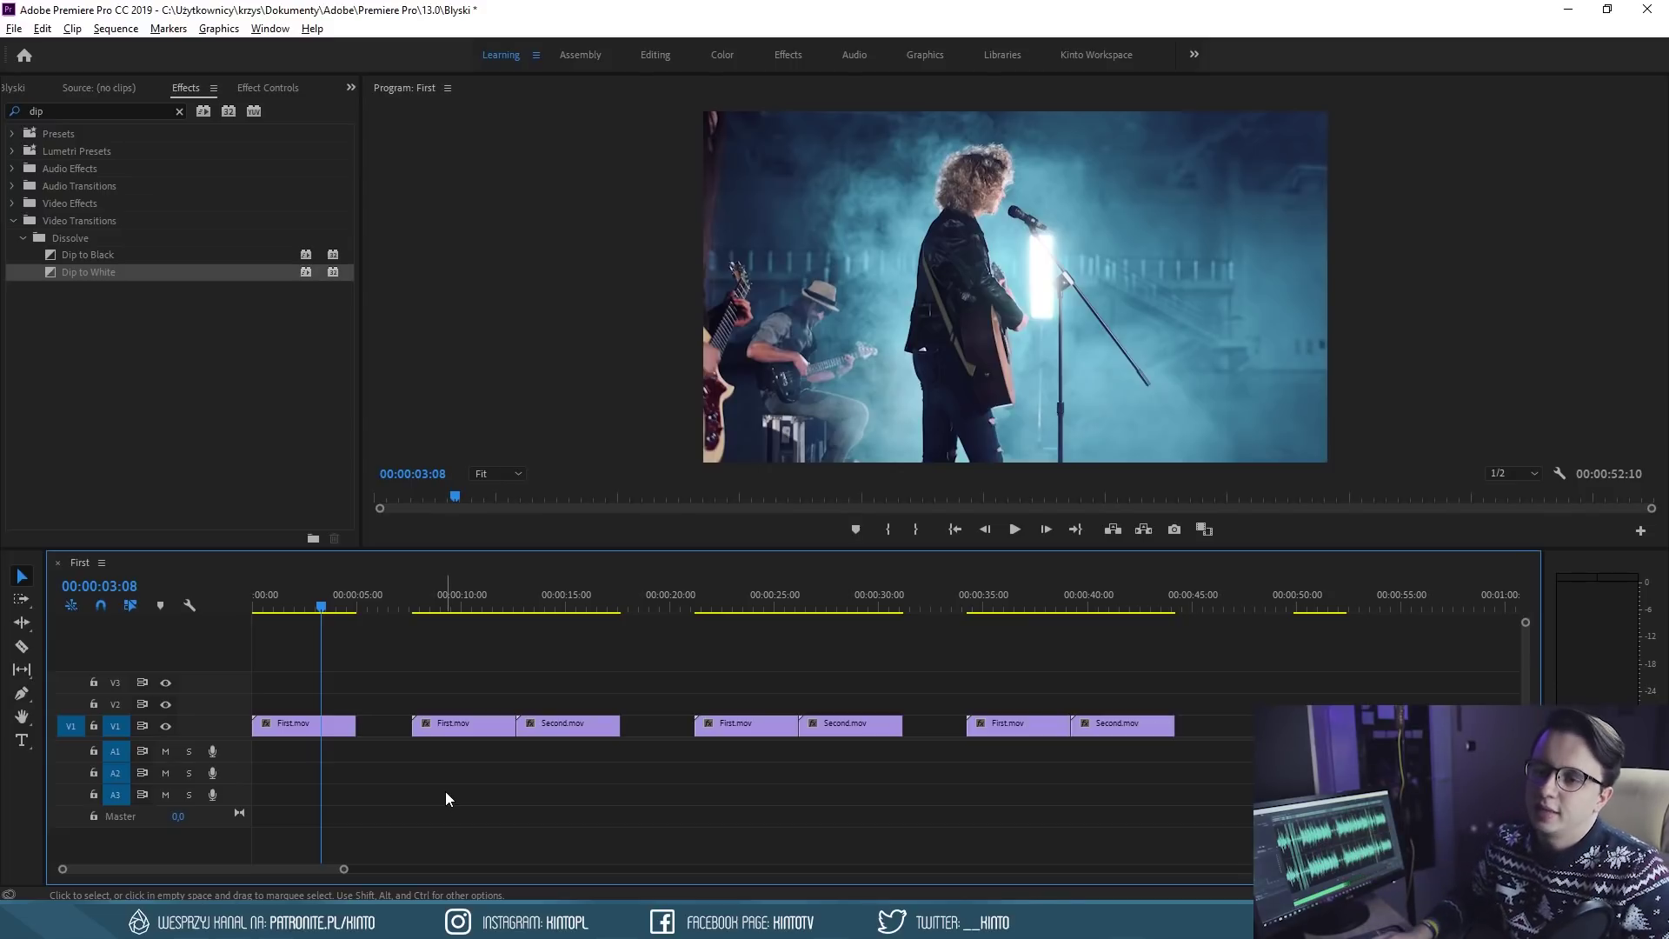
{"action": "scroll", "coordinate": [301, 701], "scroll_direction": "up", "scroll_amount": 2}
{"action": "scroll", "coordinate": [299, 696], "scroll_direction": "up", "scroll_amount": 1}
{"action": "scroll", "coordinate": [196, 870], "scroll_direction": "up", "scroll_amount": 1}
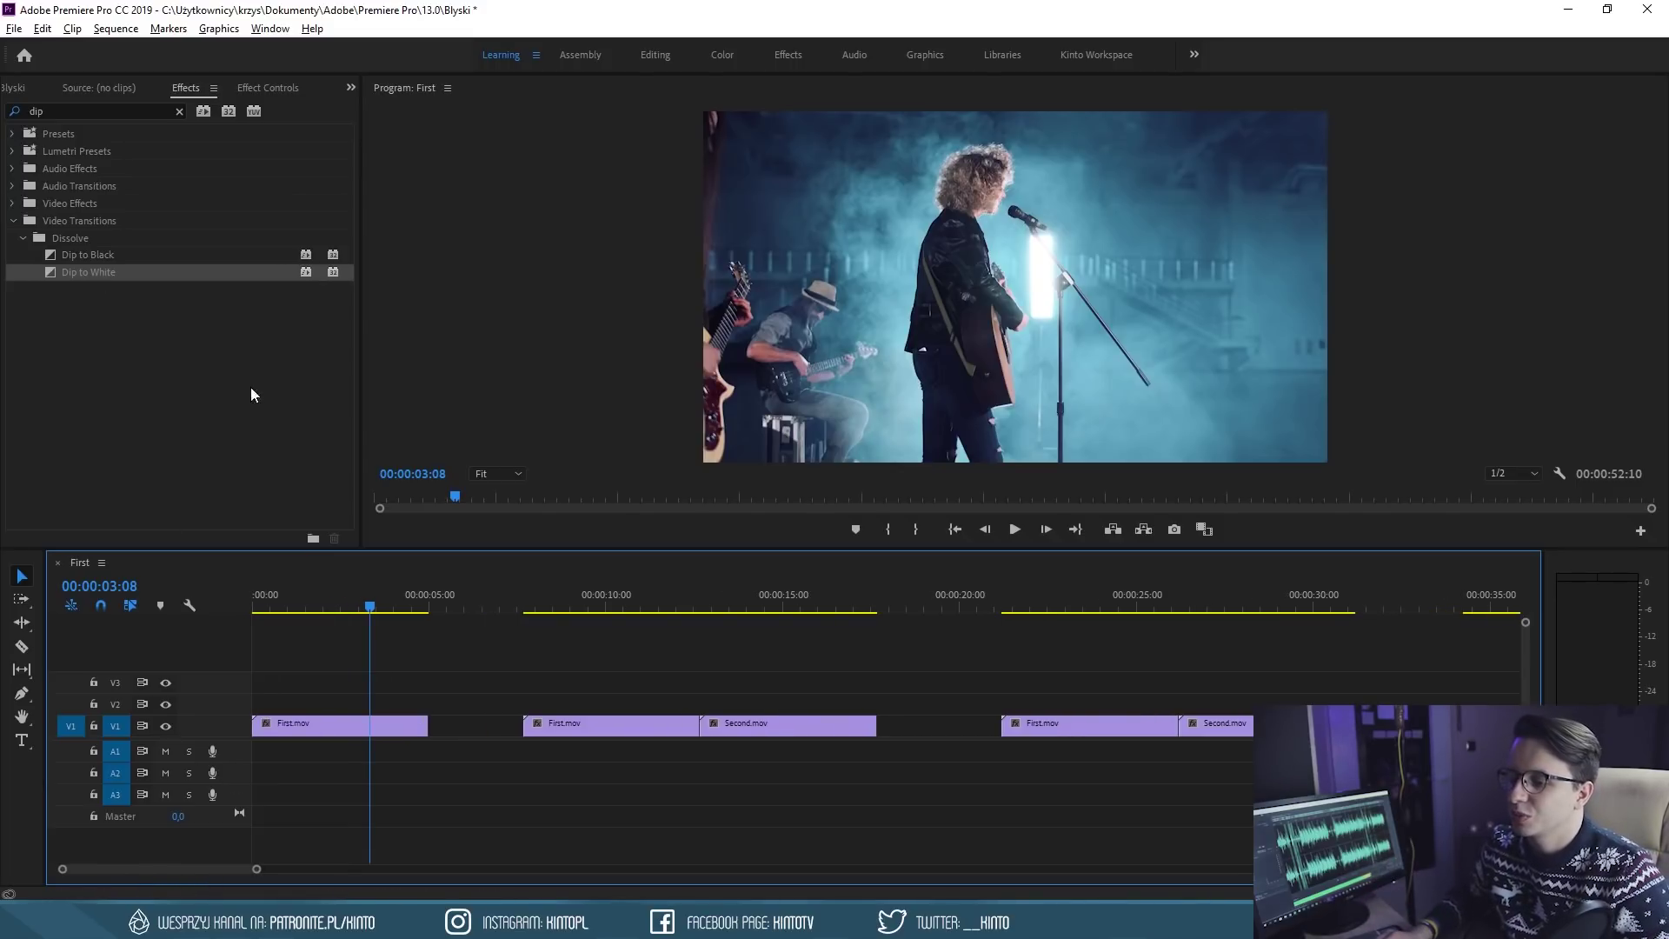
{"action": "left_click", "coordinate": [696, 597]}
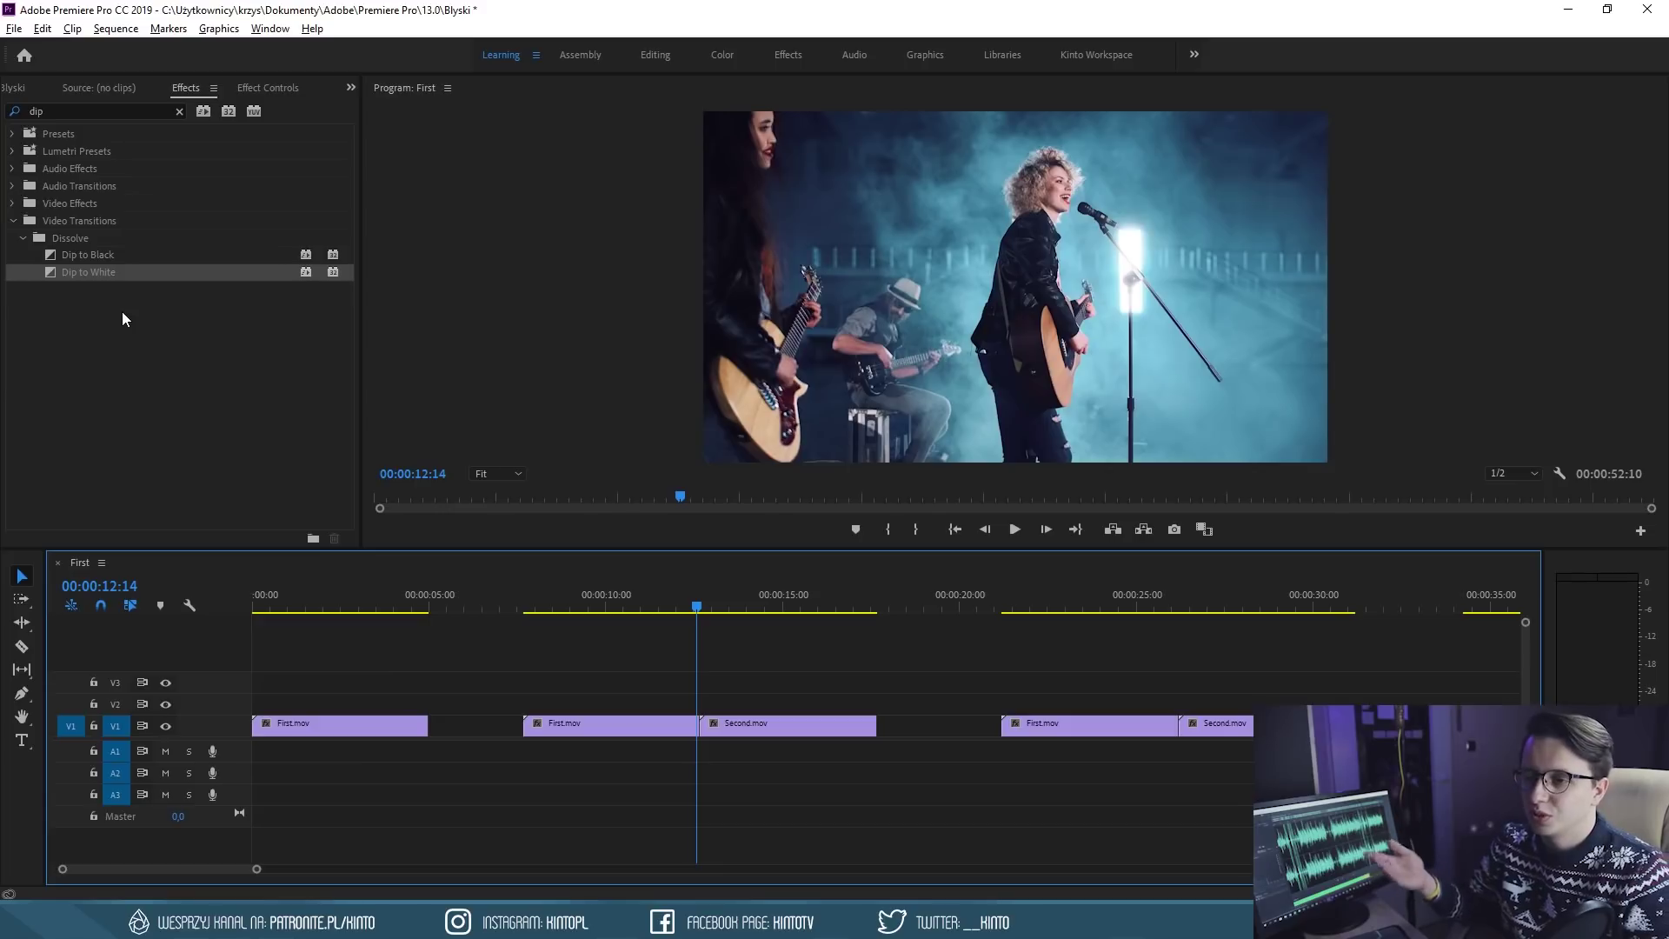
{"action": "left_click_drag", "start_coordinate": [83, 279], "coordinate": [37, 285]}
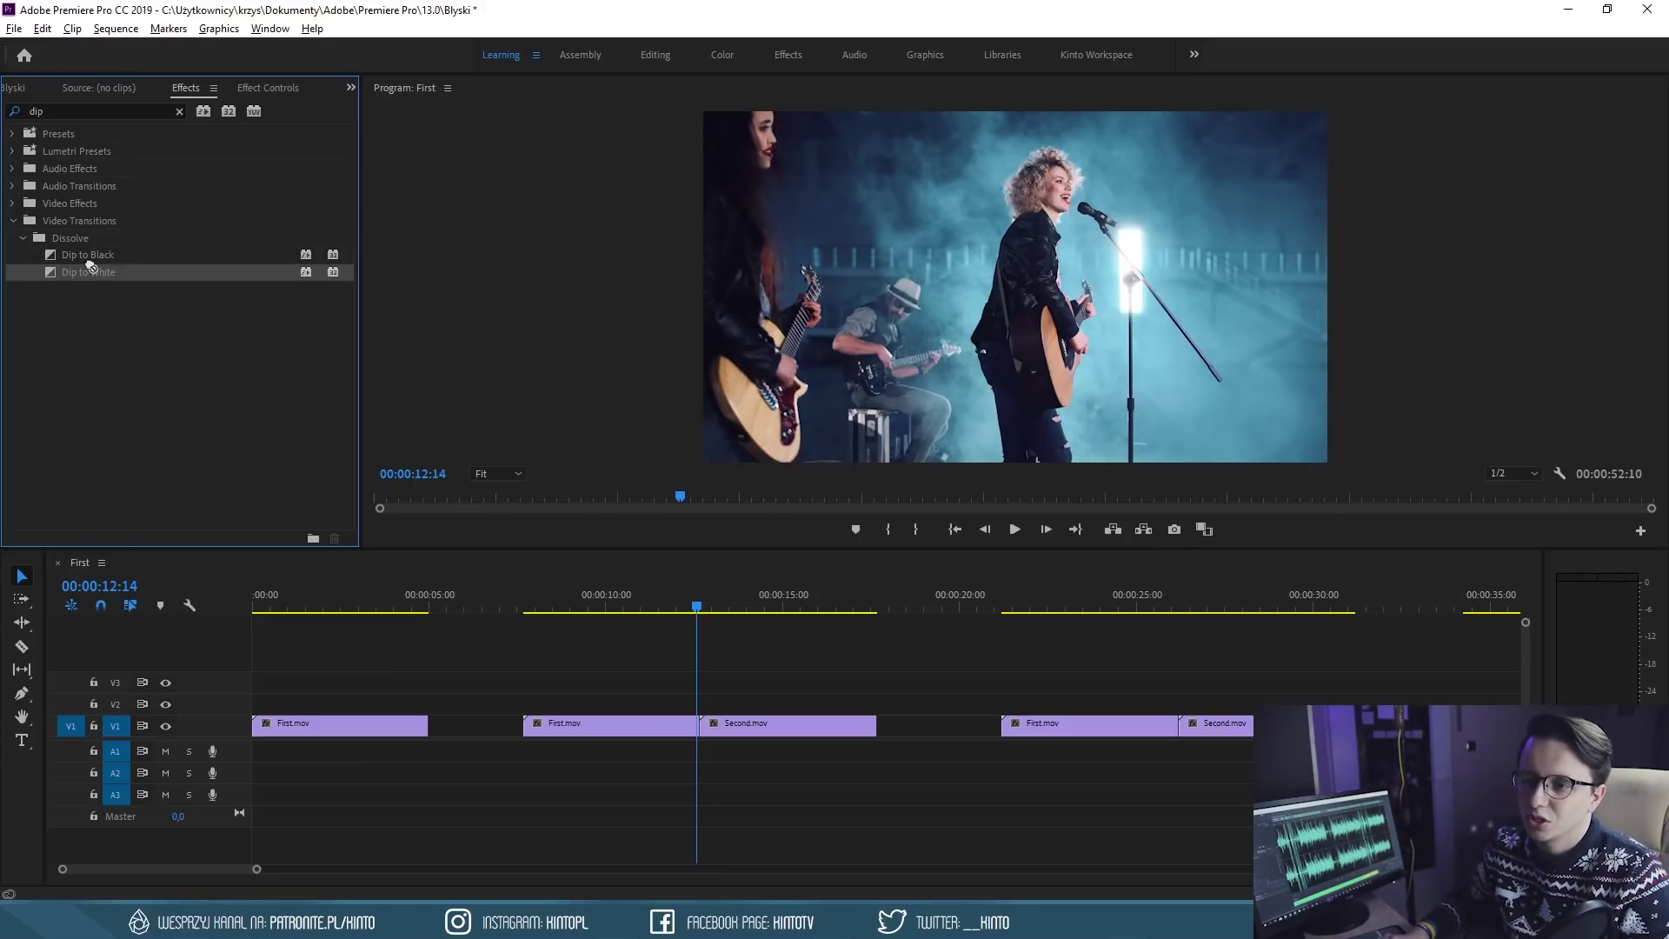
{"action": "left_click_drag", "start_coordinate": [135, 302], "coordinate": [702, 730]}
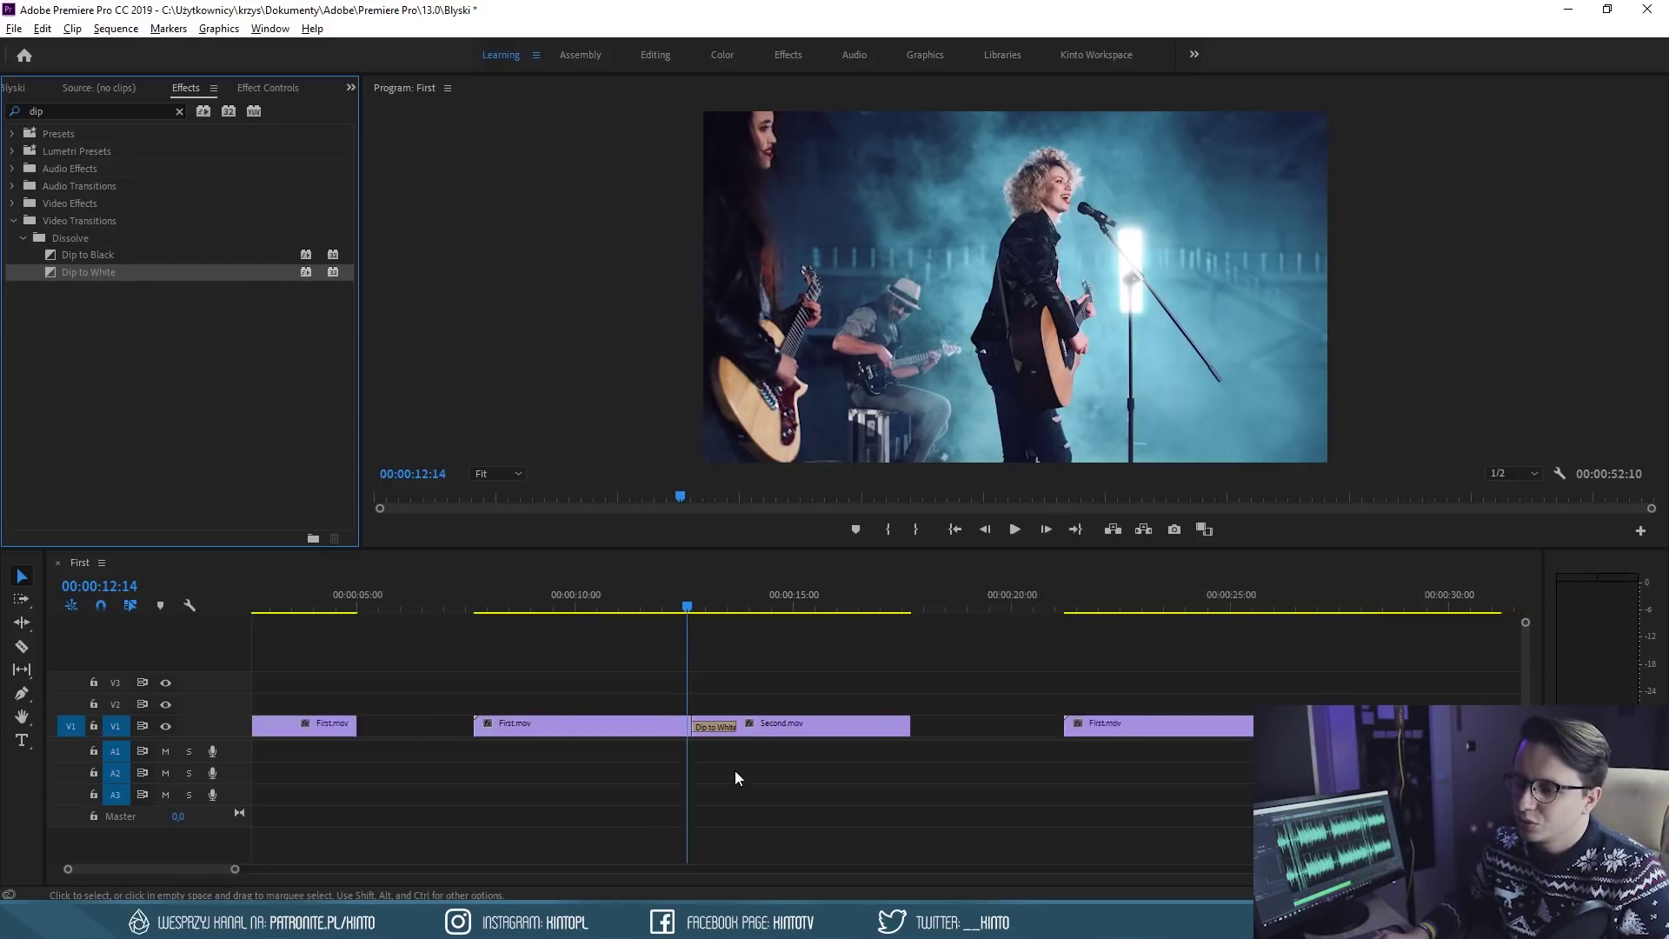
Preview the Dip to White transition and shorten it to 10 frames
{"action": "key", "text": "equal"}
{"action": "left_click", "coordinate": [633, 606]}
{"action": "key", "text": "space"}
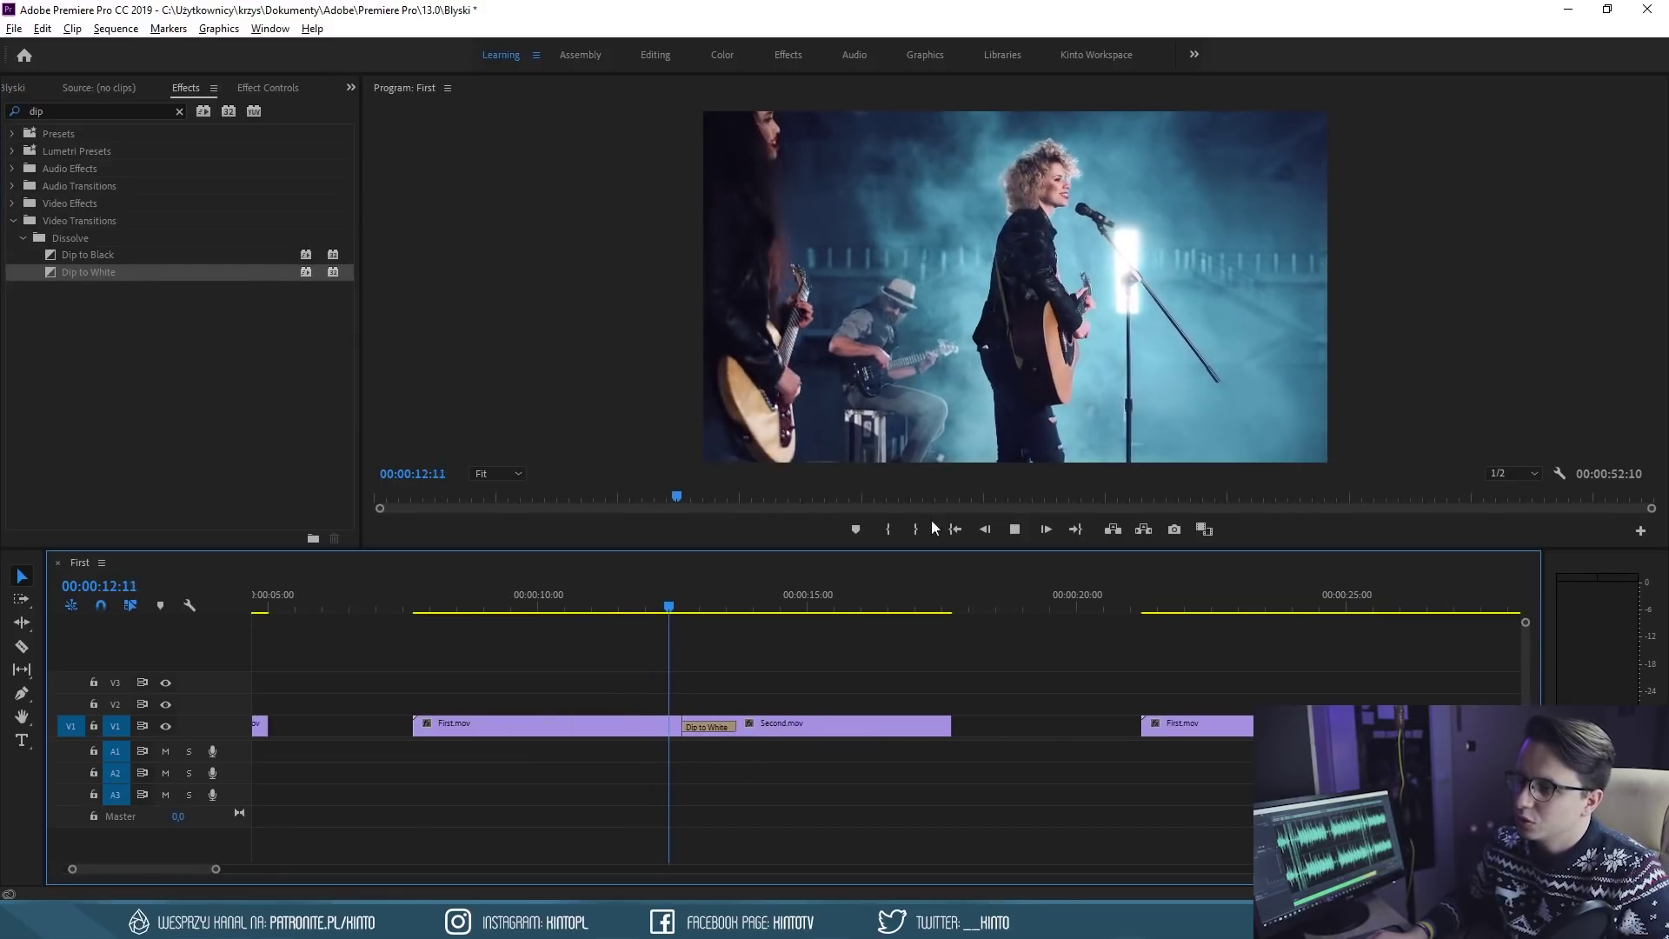
{"action": "key", "text": "space"}
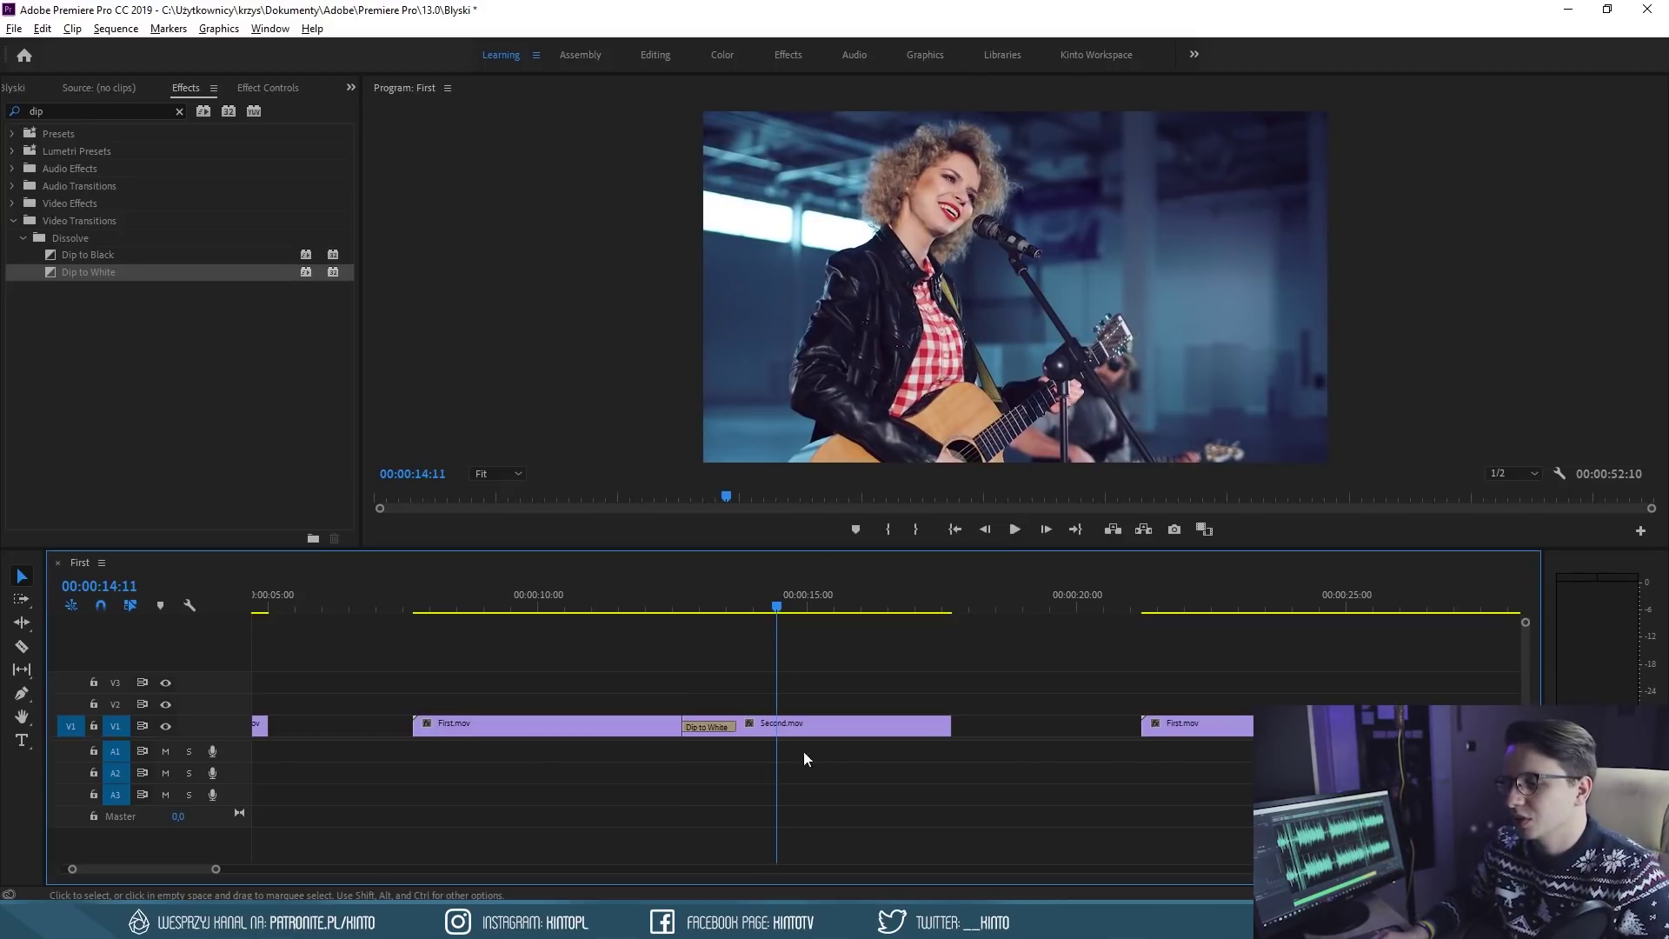
{"action": "mouse_move", "coordinate": [684, 727]}
{"action": "left_mouse_down"}
{"action": "mouse_move", "coordinate": [737, 731]}
{"action": "mouse_move", "coordinate": [700, 728]}
{"action": "left_mouse_up"}
Preview, lengthen the transition into Second.mov, then undo to remove it
{"action": "left_click", "coordinate": [644, 582]}
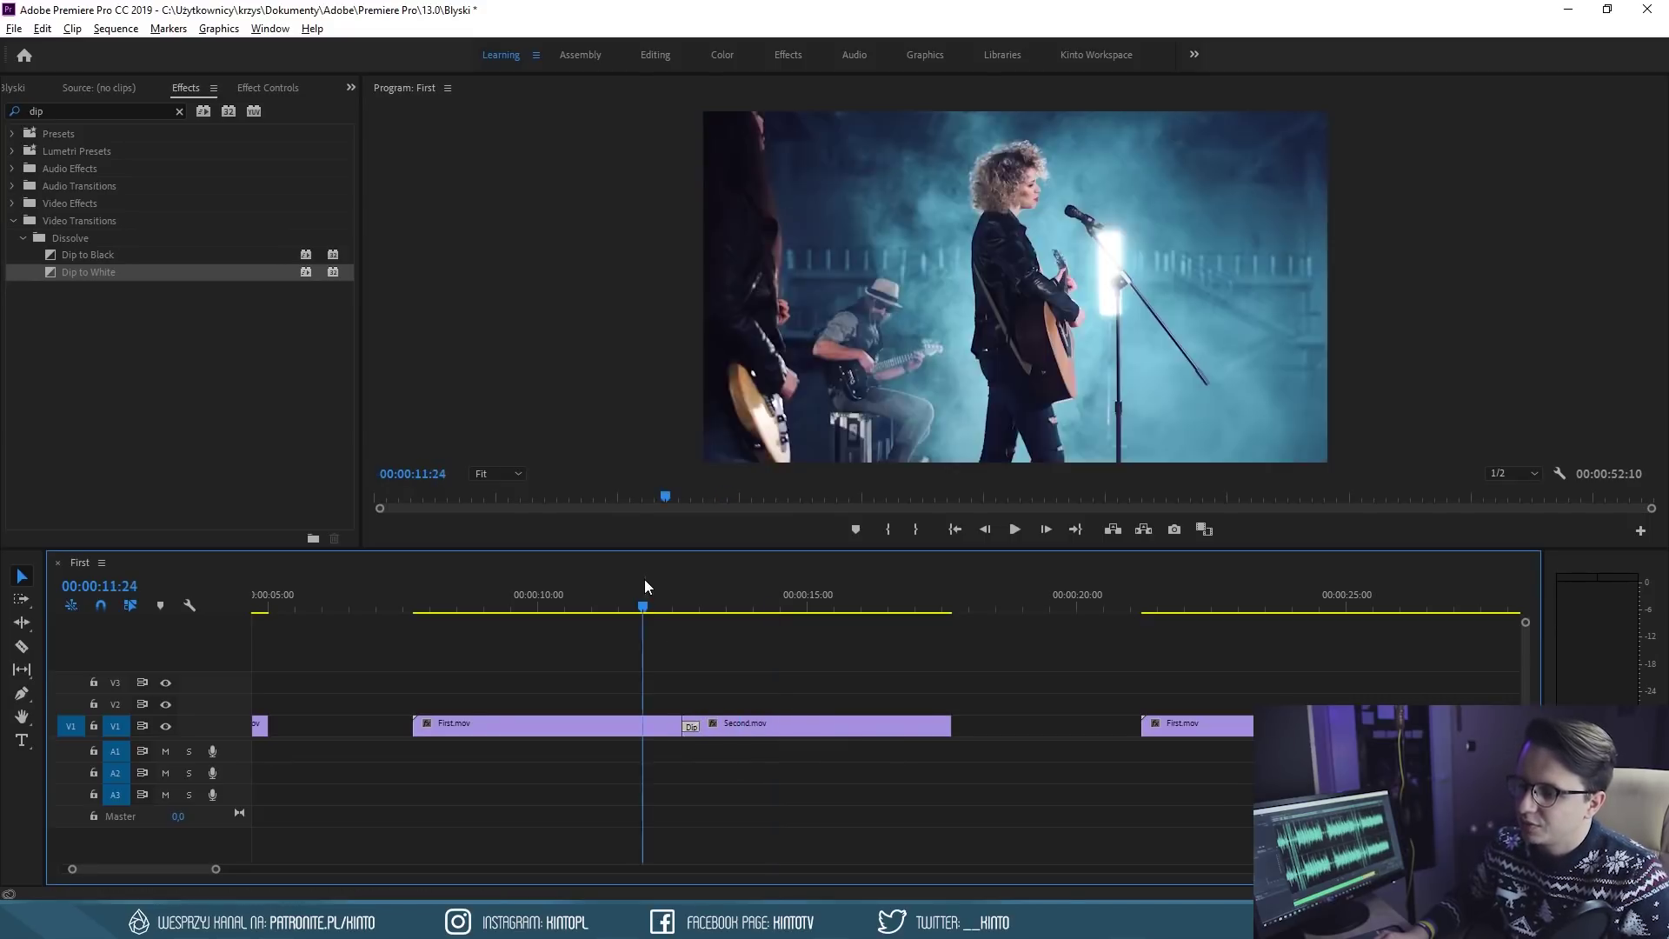
{"action": "left_click", "coordinate": [640, 576]}
{"action": "key", "text": "space"}
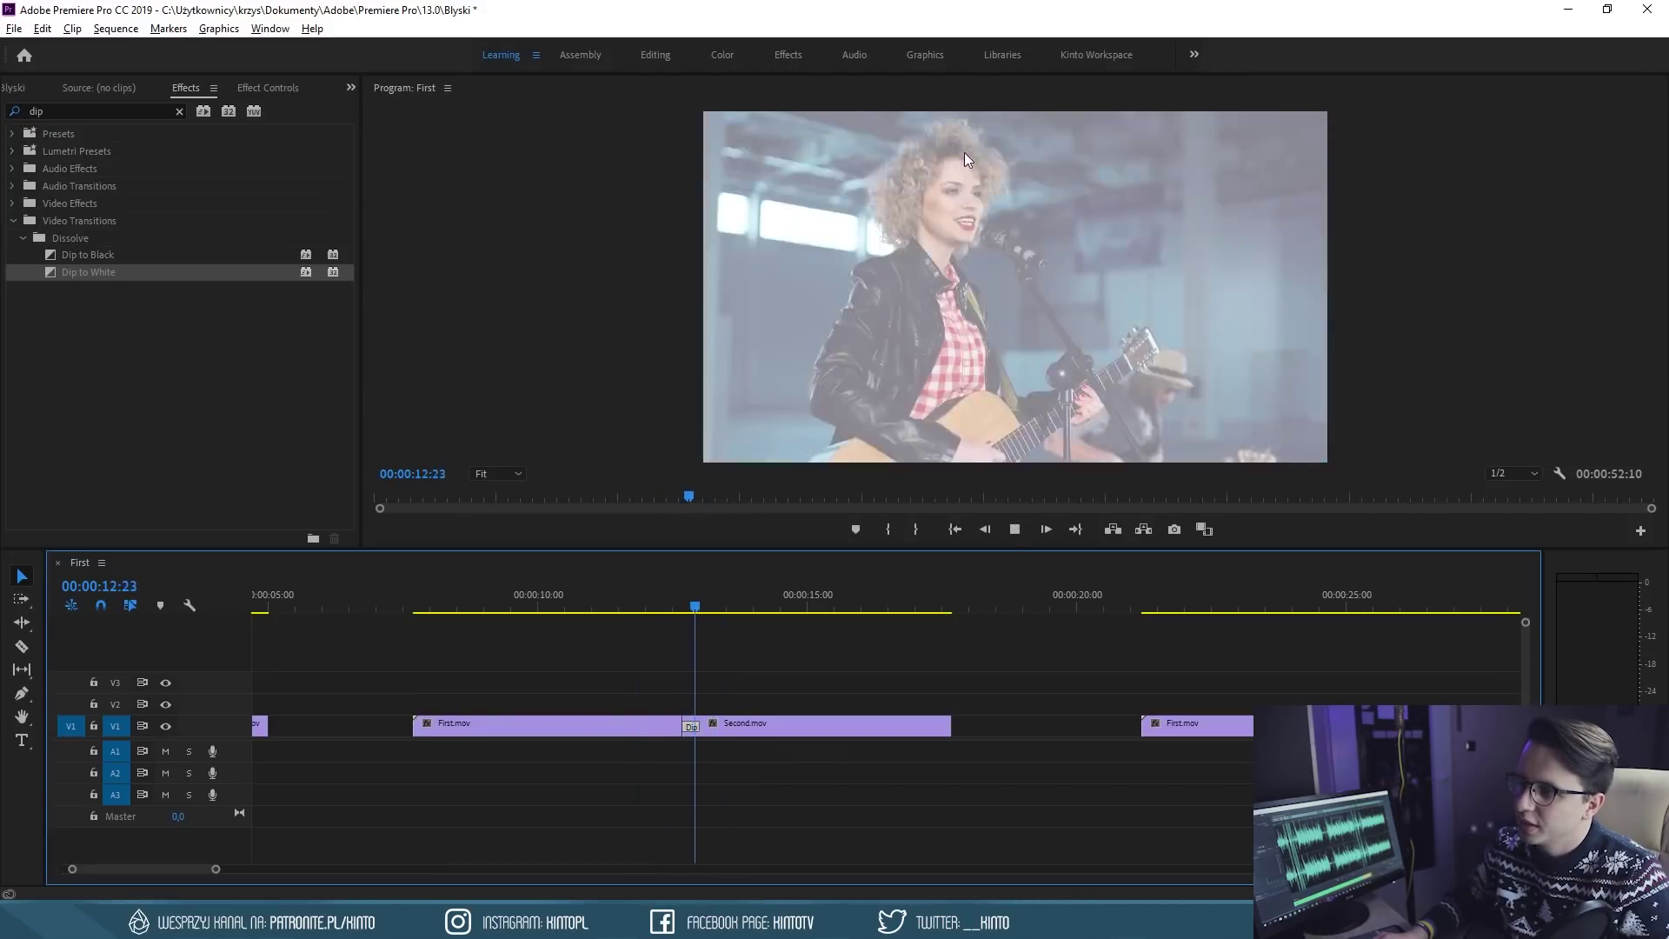
{"action": "left_click", "coordinate": [673, 587]}
{"action": "left_click_drag", "start_coordinate": [699, 728], "coordinate": [850, 727]}
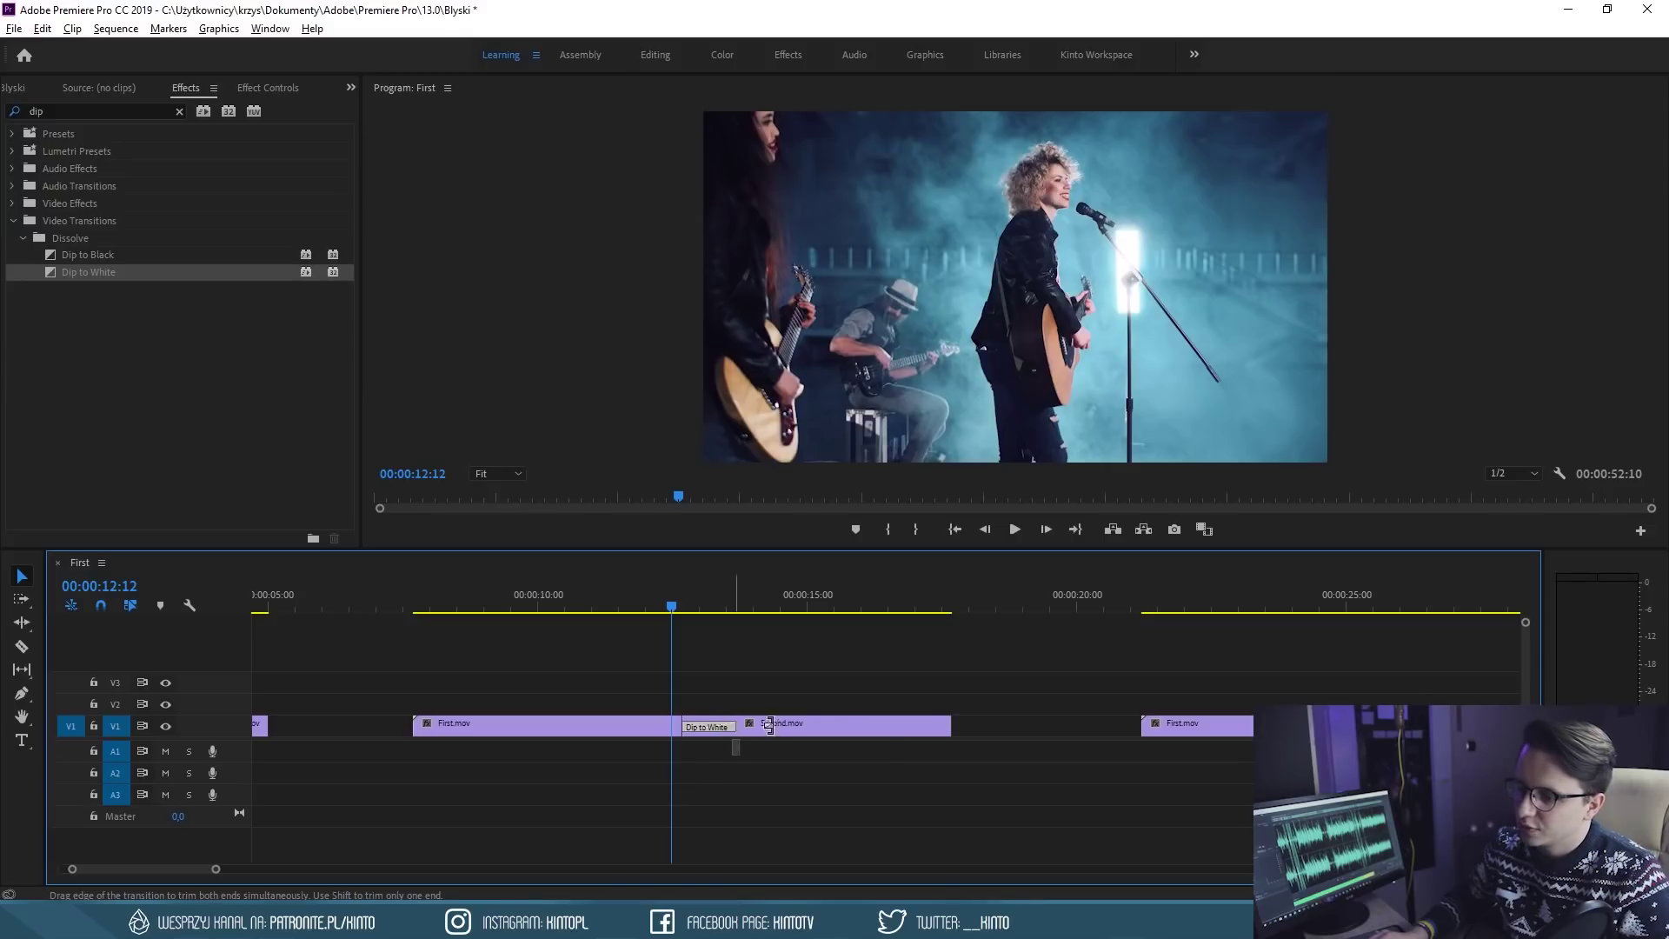
{"action": "key", "text": "space"}
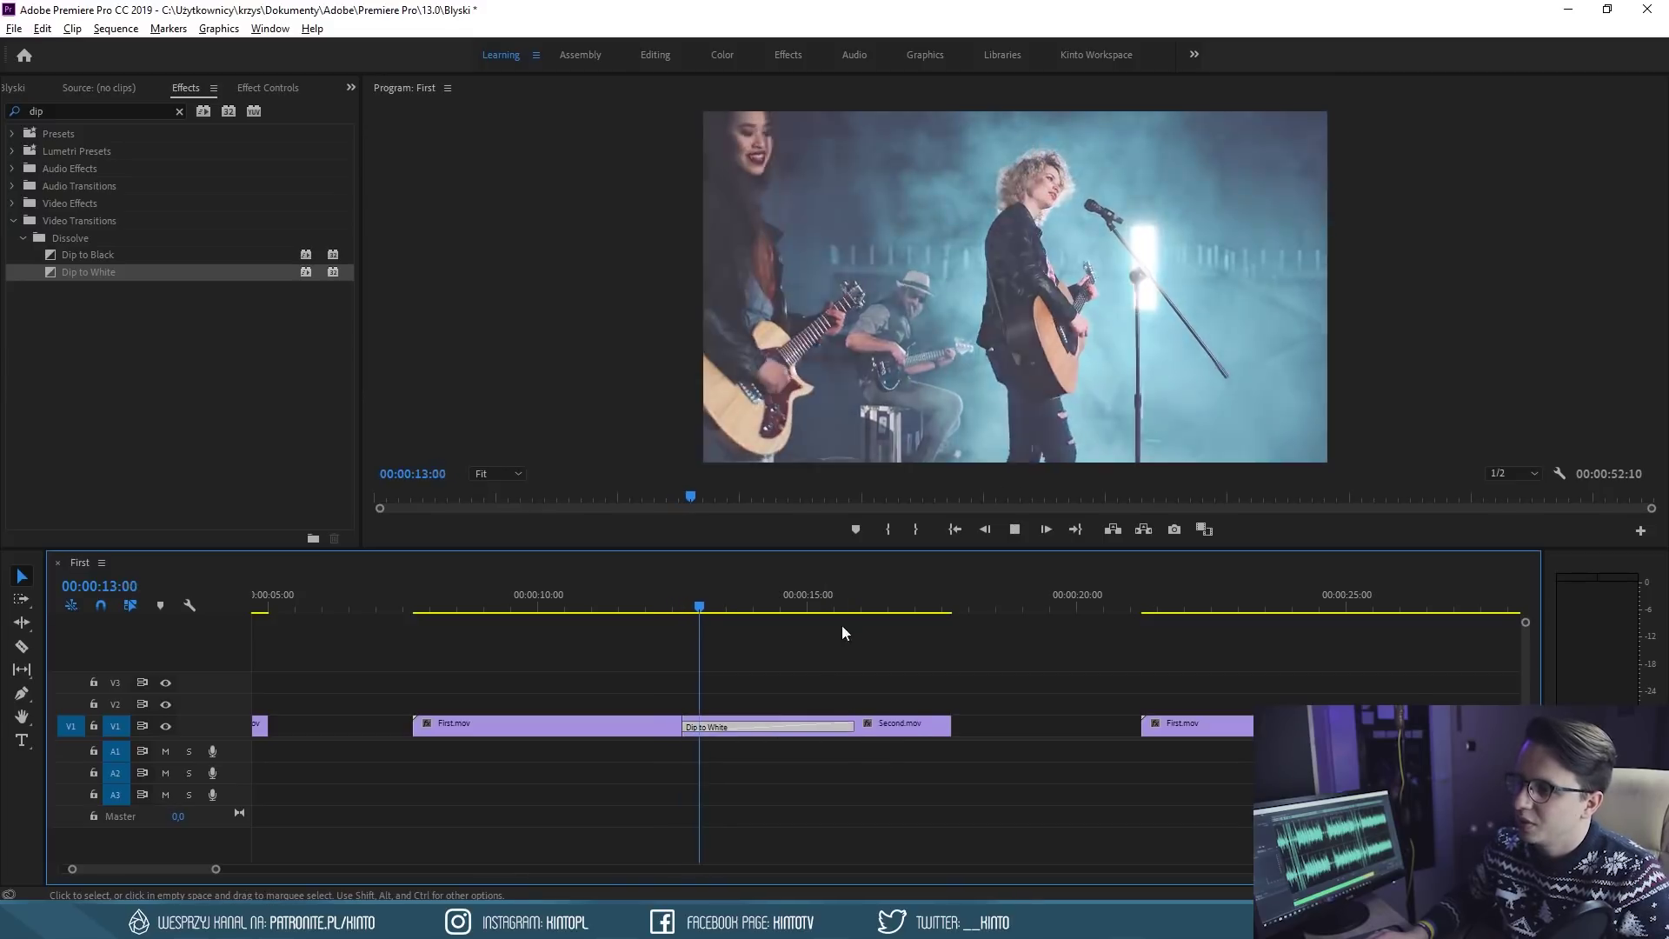
{"action": "key", "text": "space"}
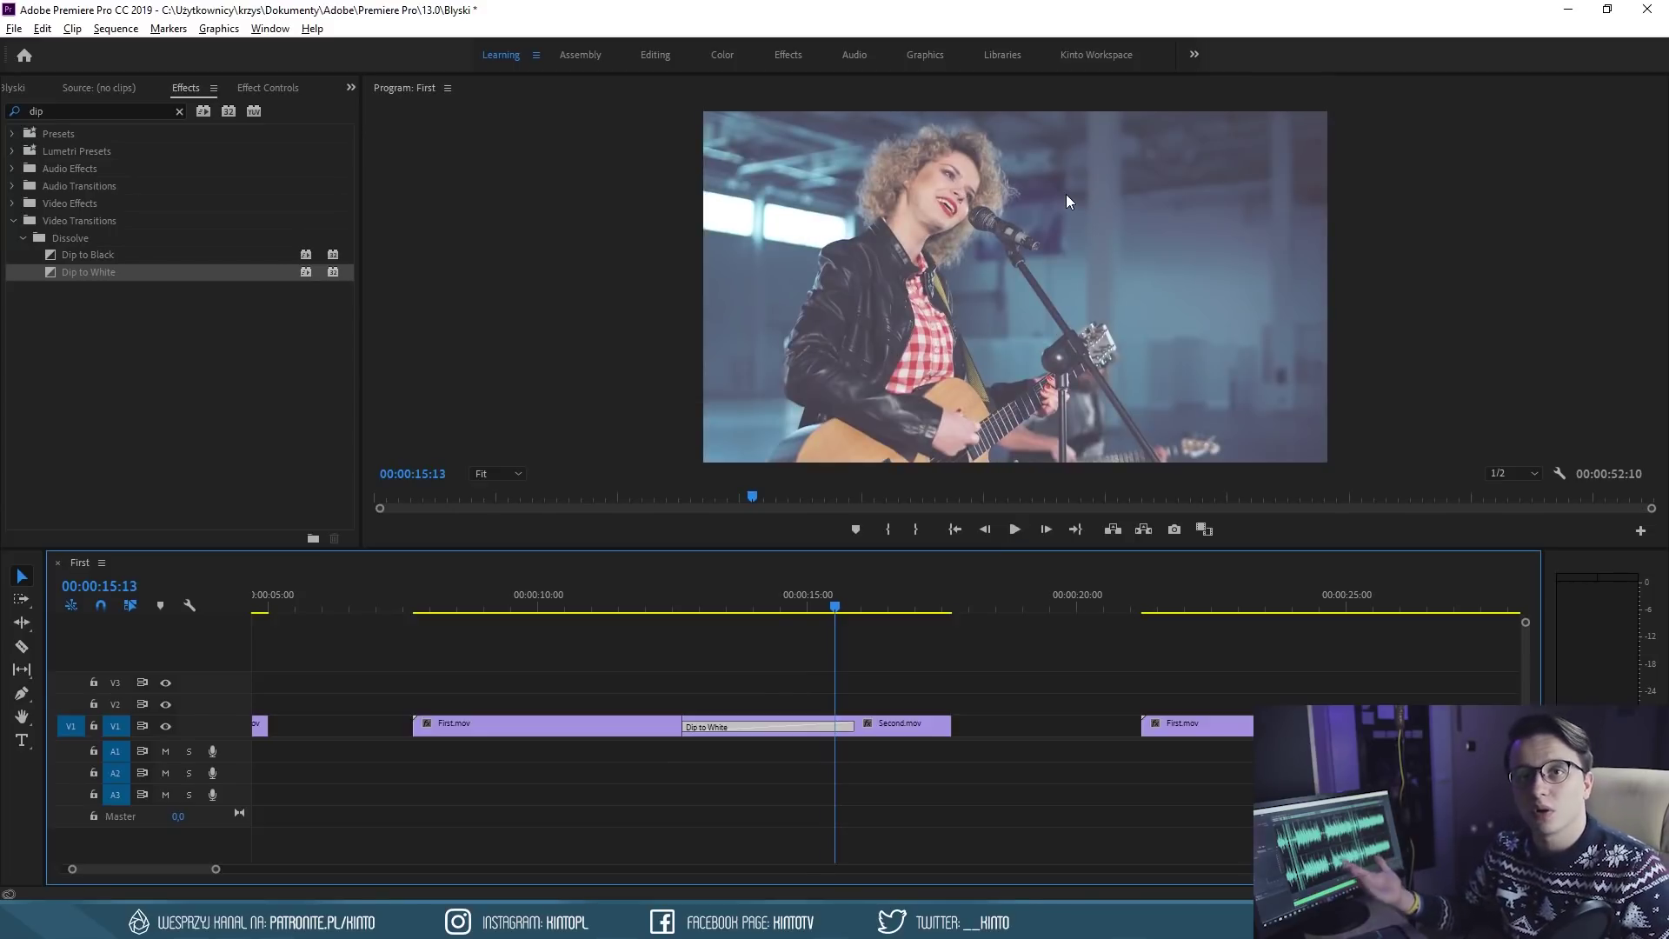
{"action": "key", "text": "ctrl+z"}
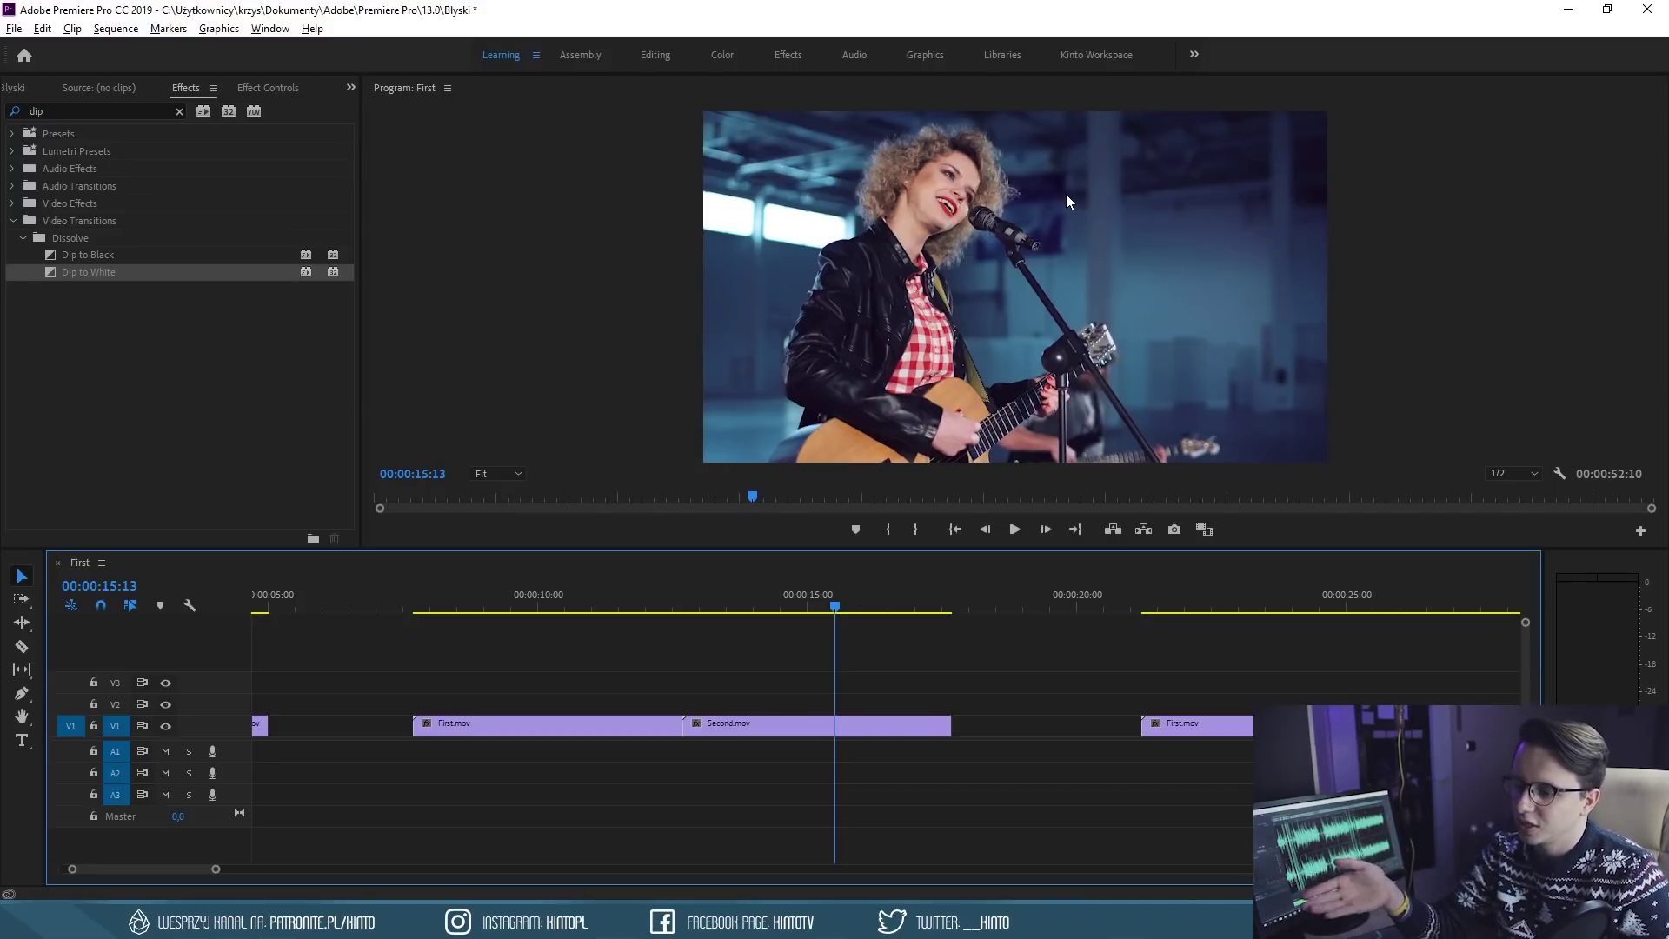
Move to the first First.mov clip and search the effects for 'bright'
{"action": "scroll", "coordinate": [737, 774], "scroll_direction": "down", "scroll_amount": 2}
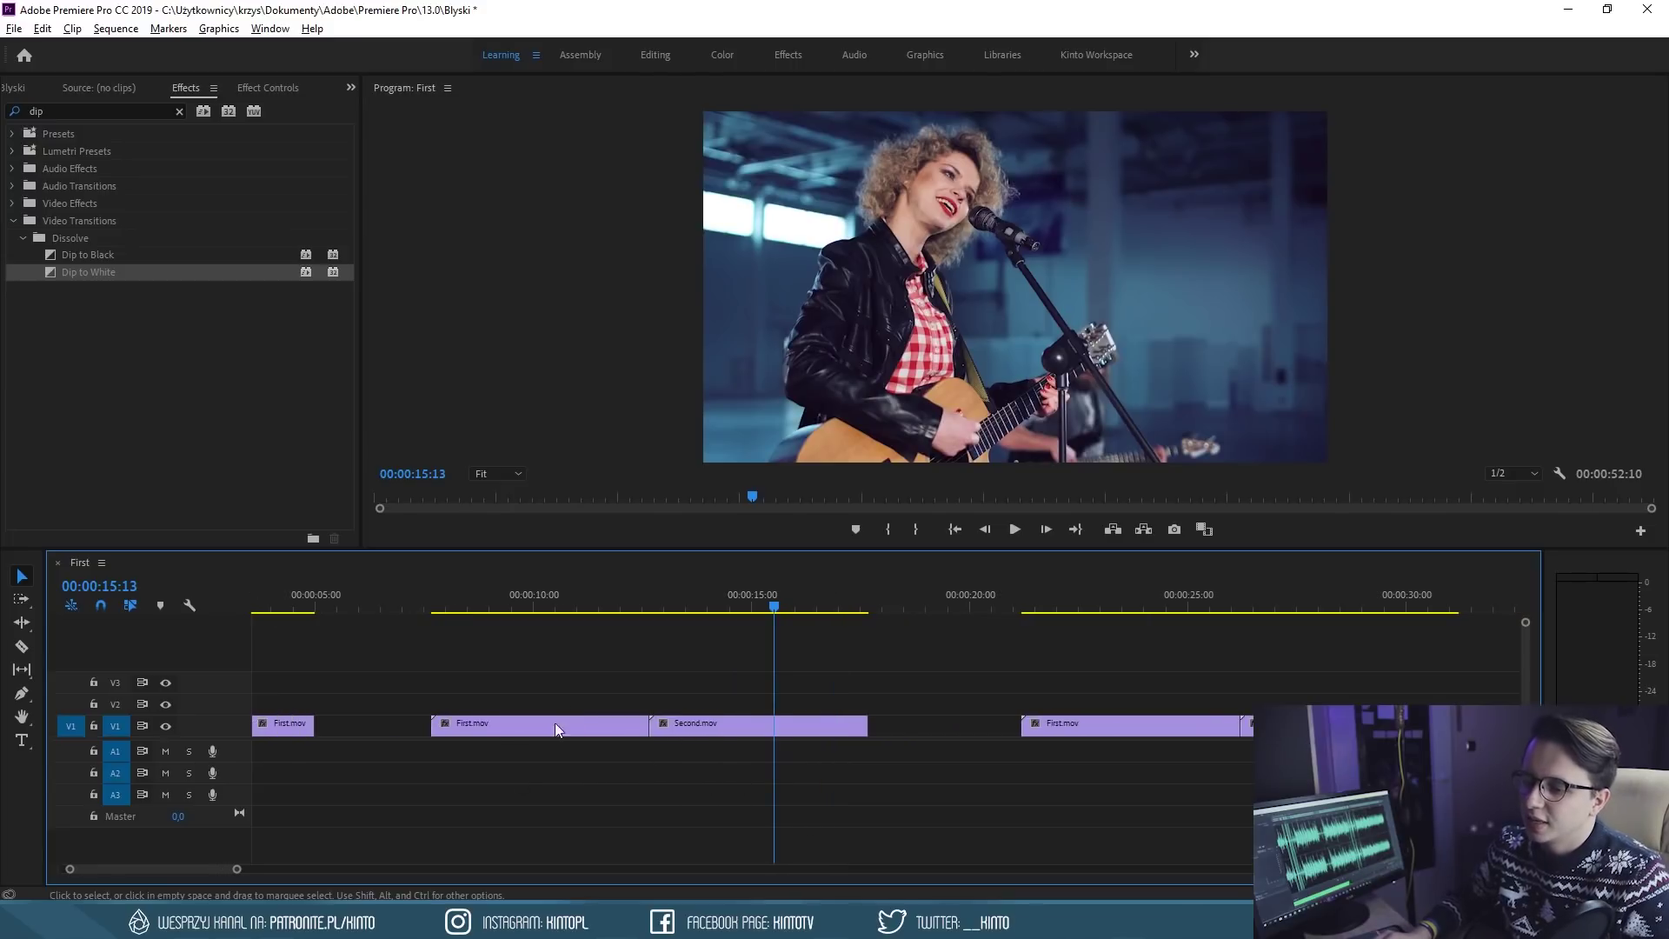
{"action": "left_click_drag", "start_coordinate": [220, 868], "coordinate": [149, 872]}
{"action": "left_click", "coordinate": [290, 606]}
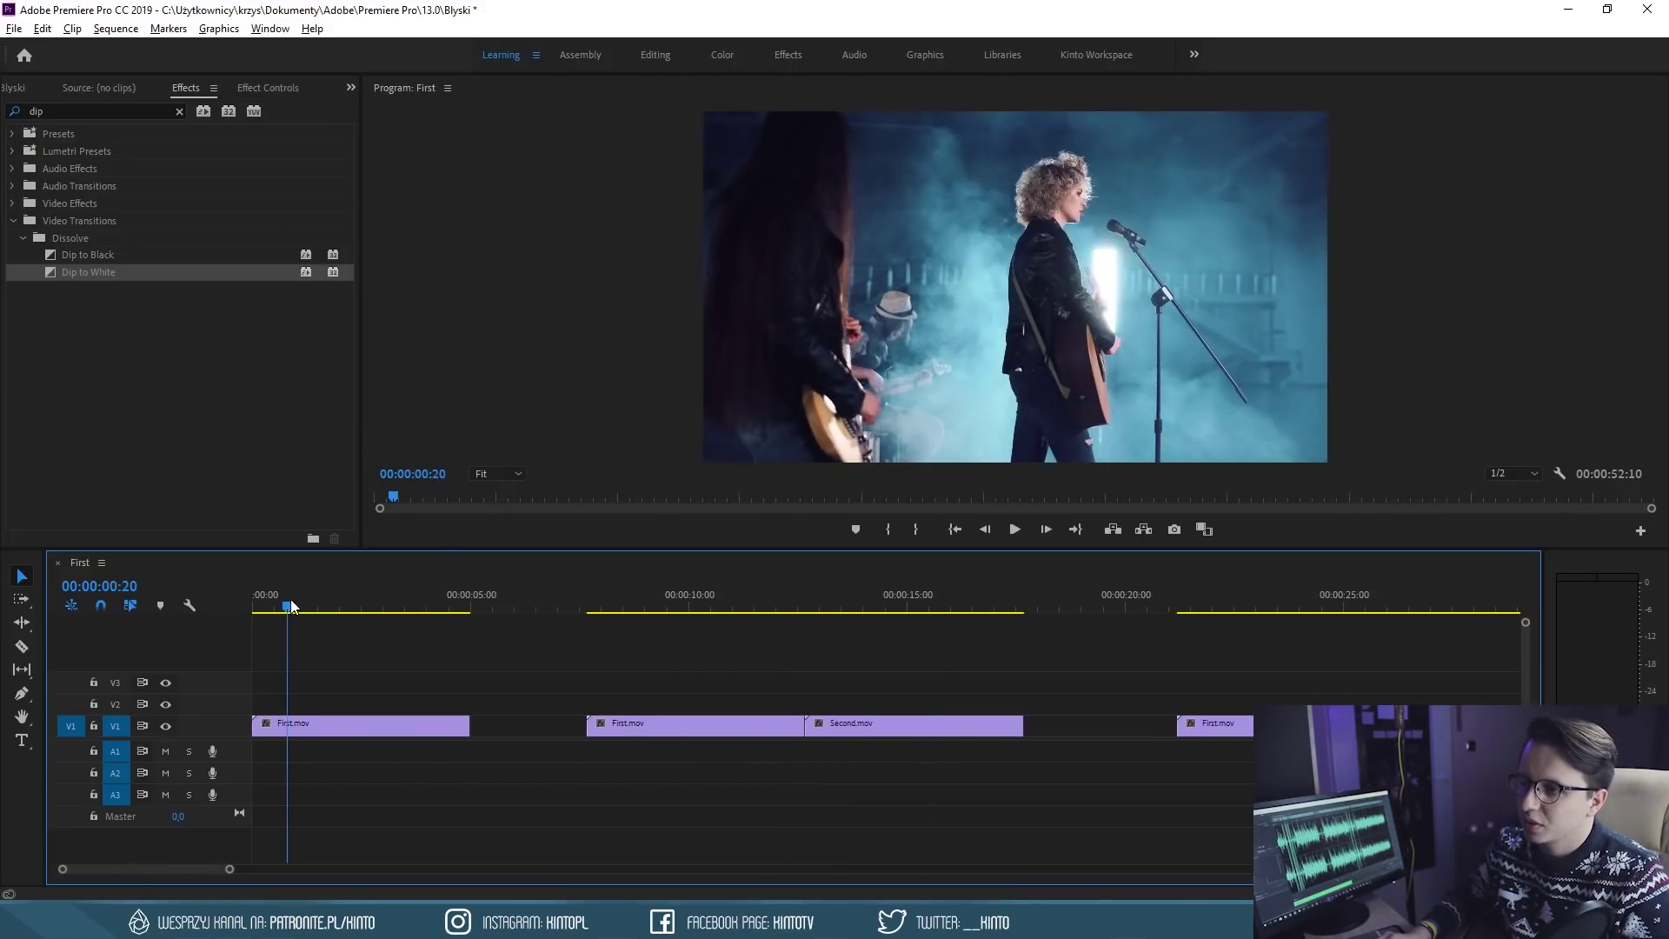
{"action": "left_click", "coordinate": [74, 110]}
{"action": "type", "text": "bright"}
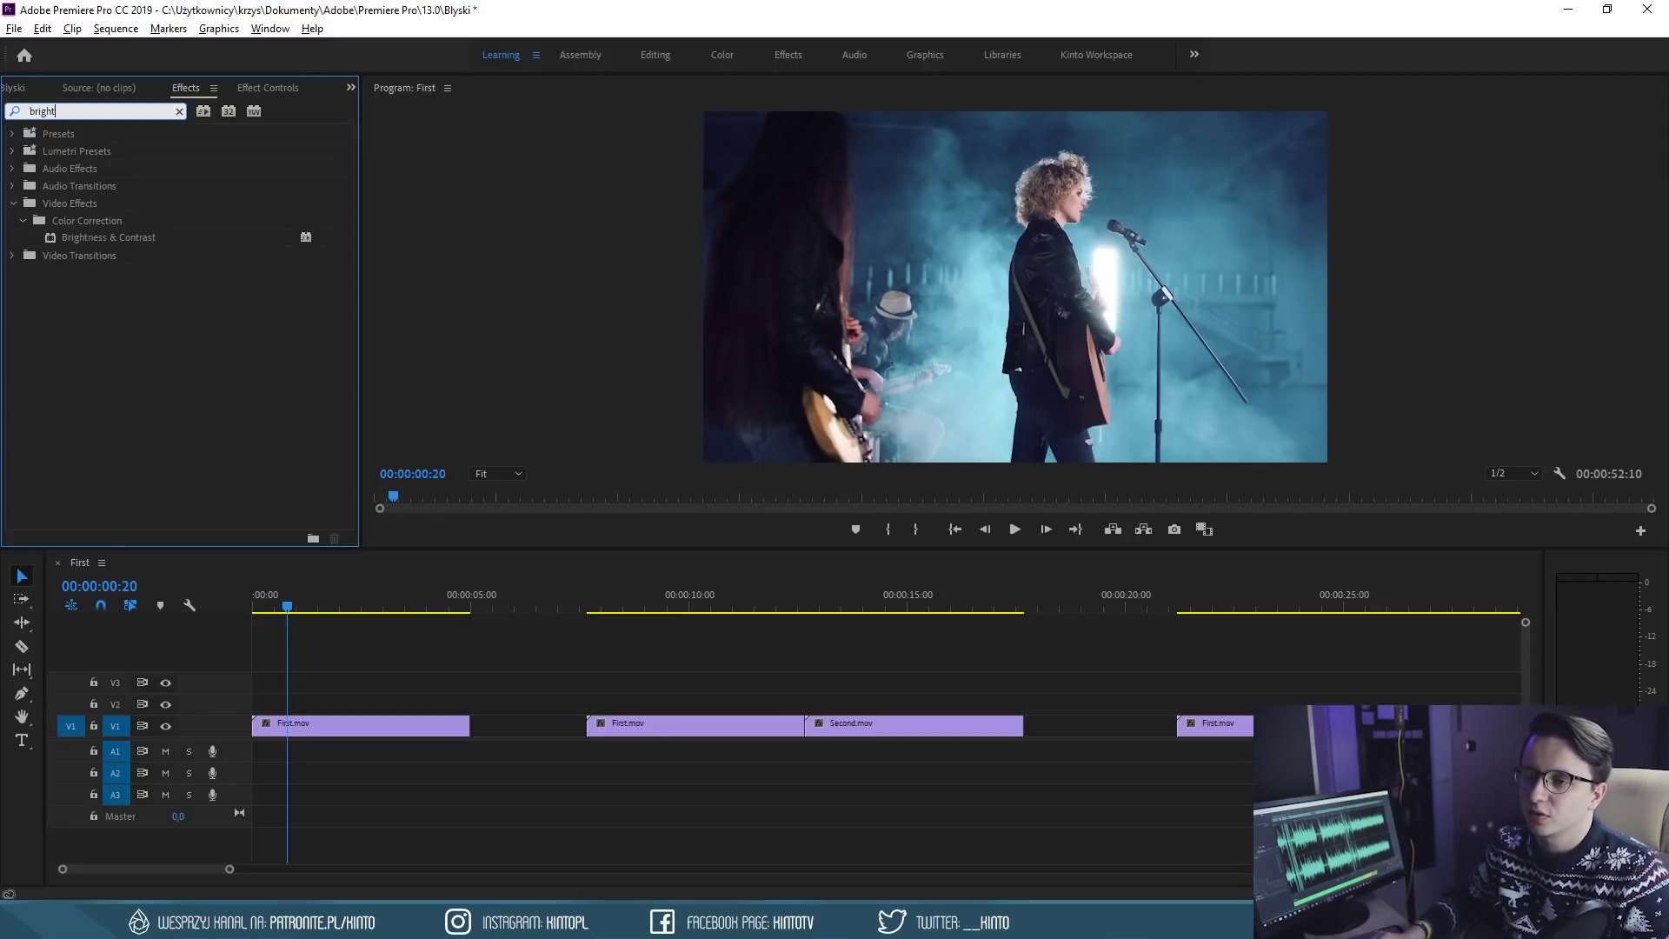
Apply Brightness & Contrast to the first First.mov clip and show its effect settings
{"action": "left_click_drag", "start_coordinate": [139, 238], "coordinate": [339, 734]}
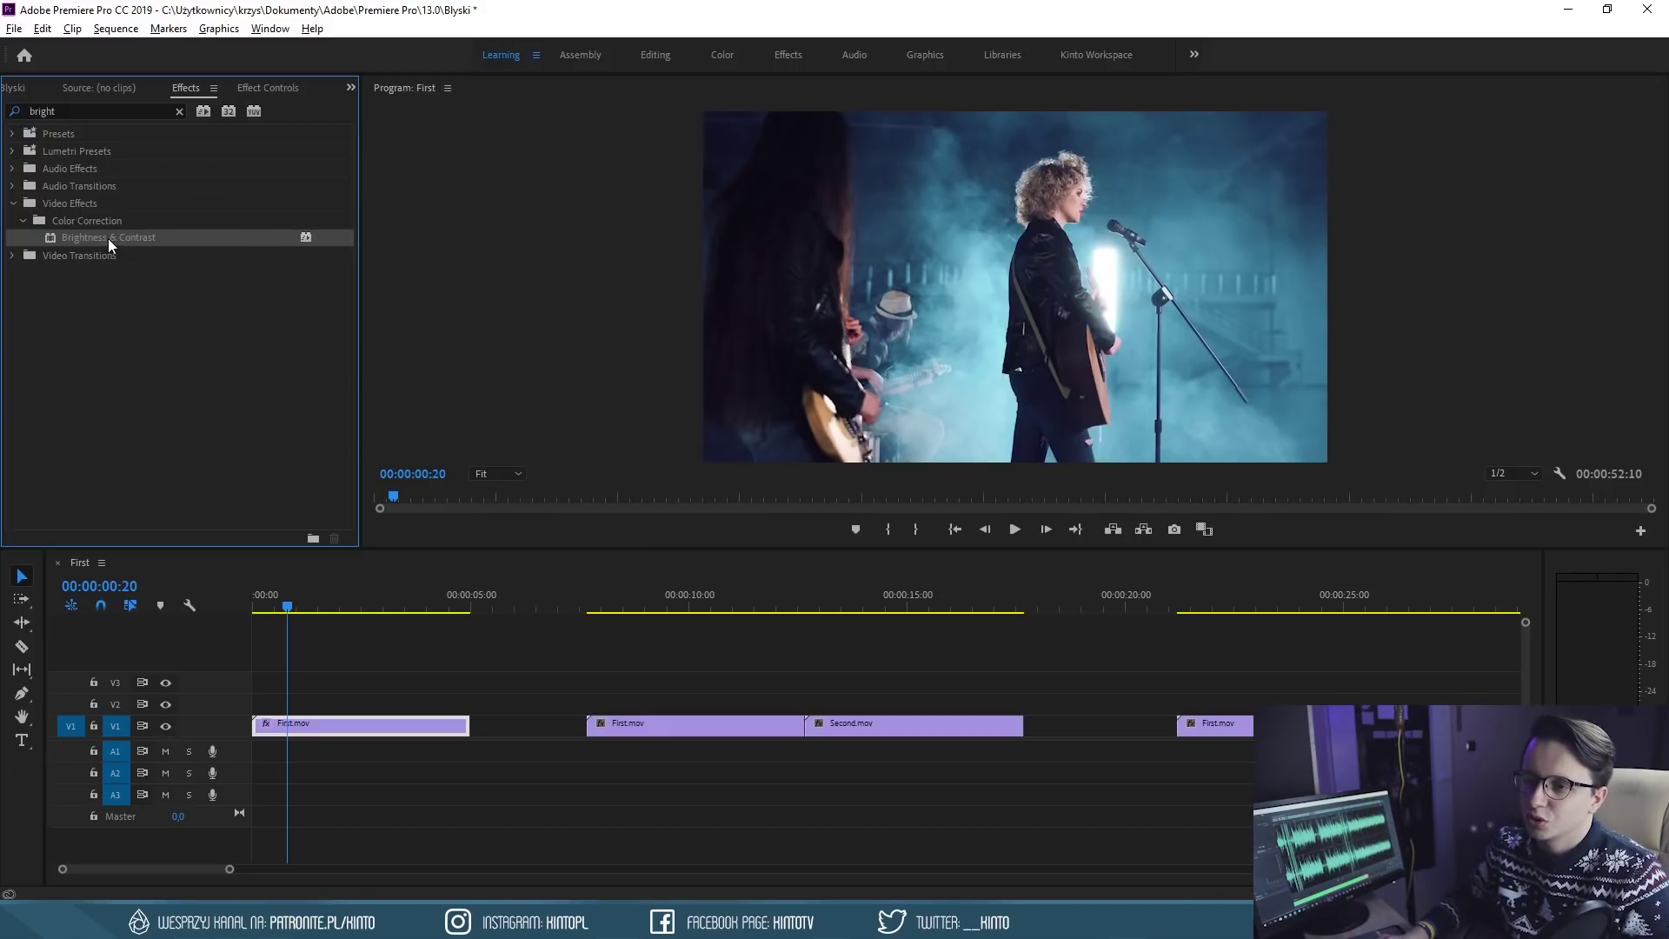
{"action": "left_click_drag", "start_coordinate": [168, 238], "coordinate": [300, 724]}
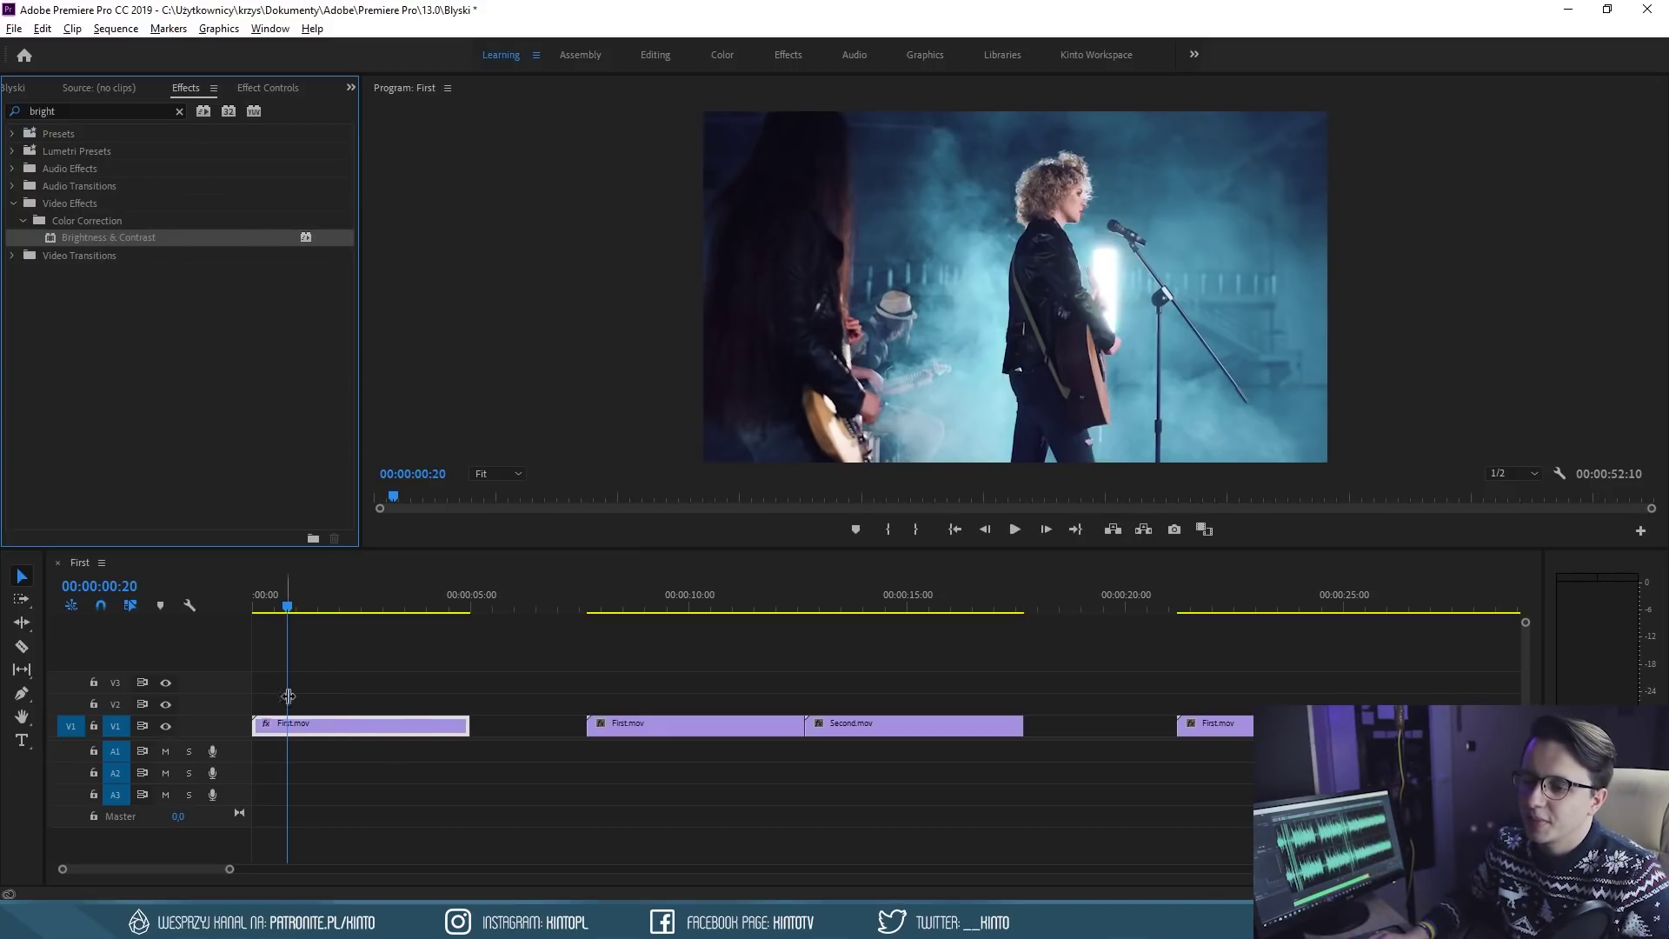
{"action": "left_click", "coordinate": [266, 88]}
{"action": "scroll", "coordinate": [184, 859], "scroll_direction": "up", "scroll_amount": 3}
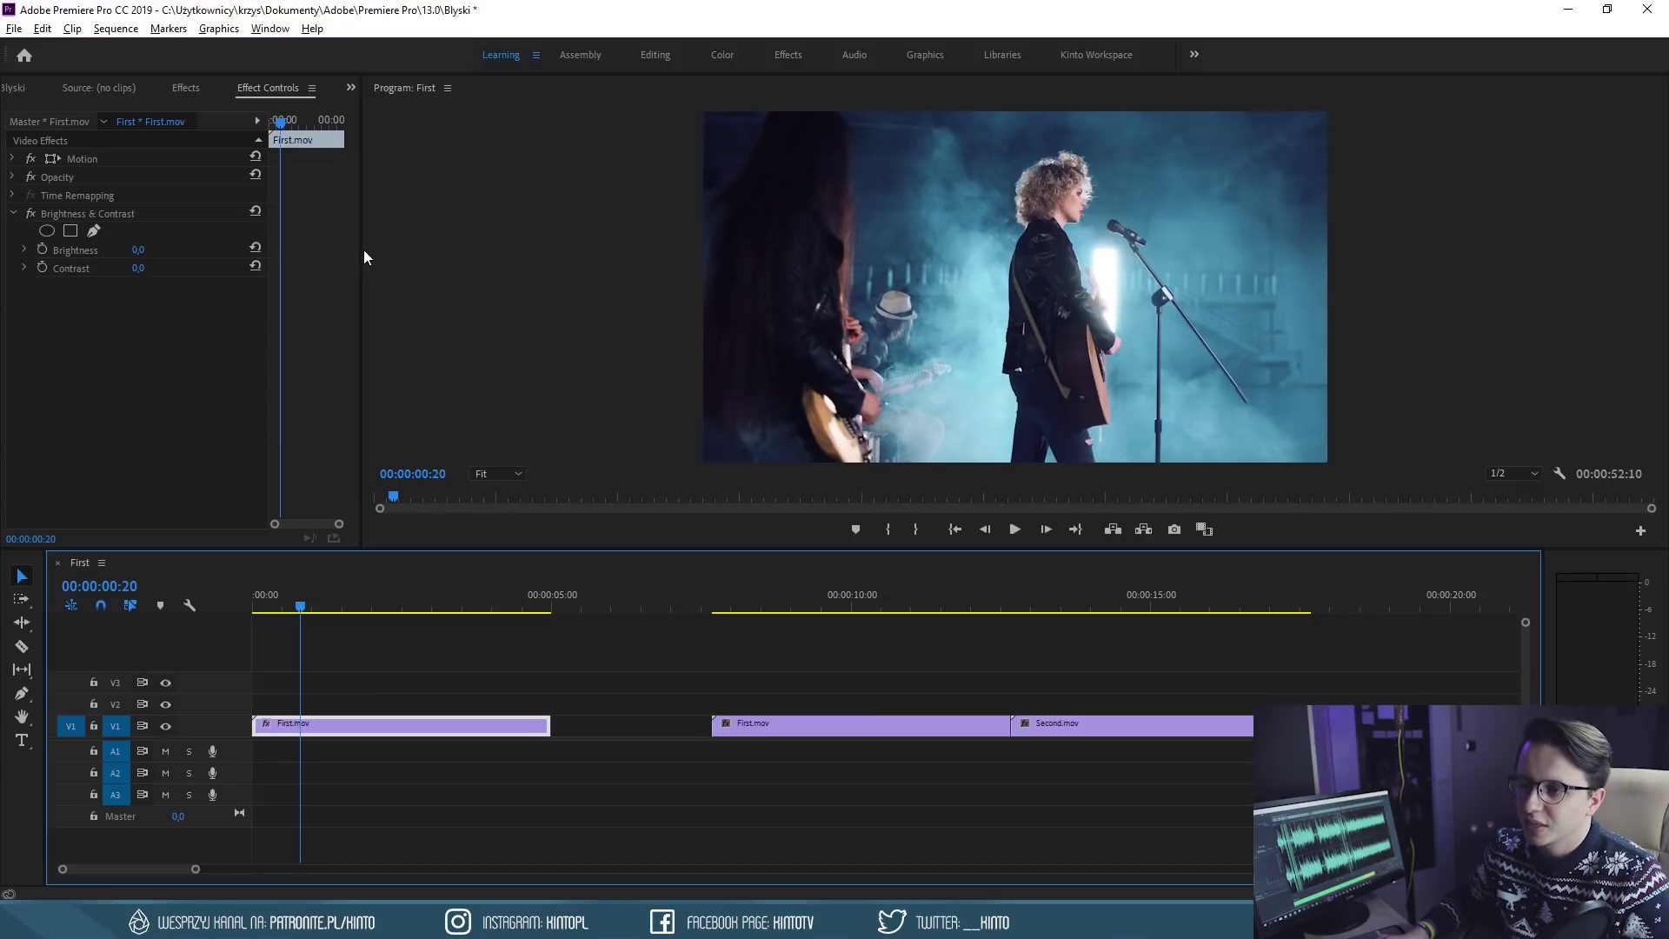
{"action": "left_click_drag", "start_coordinate": [363, 248], "coordinate": [563, 254]}
{"action": "left_click", "coordinate": [85, 249]}
{"action": "left_click", "coordinate": [87, 269]}
{"action": "left_click", "coordinate": [181, 254]}
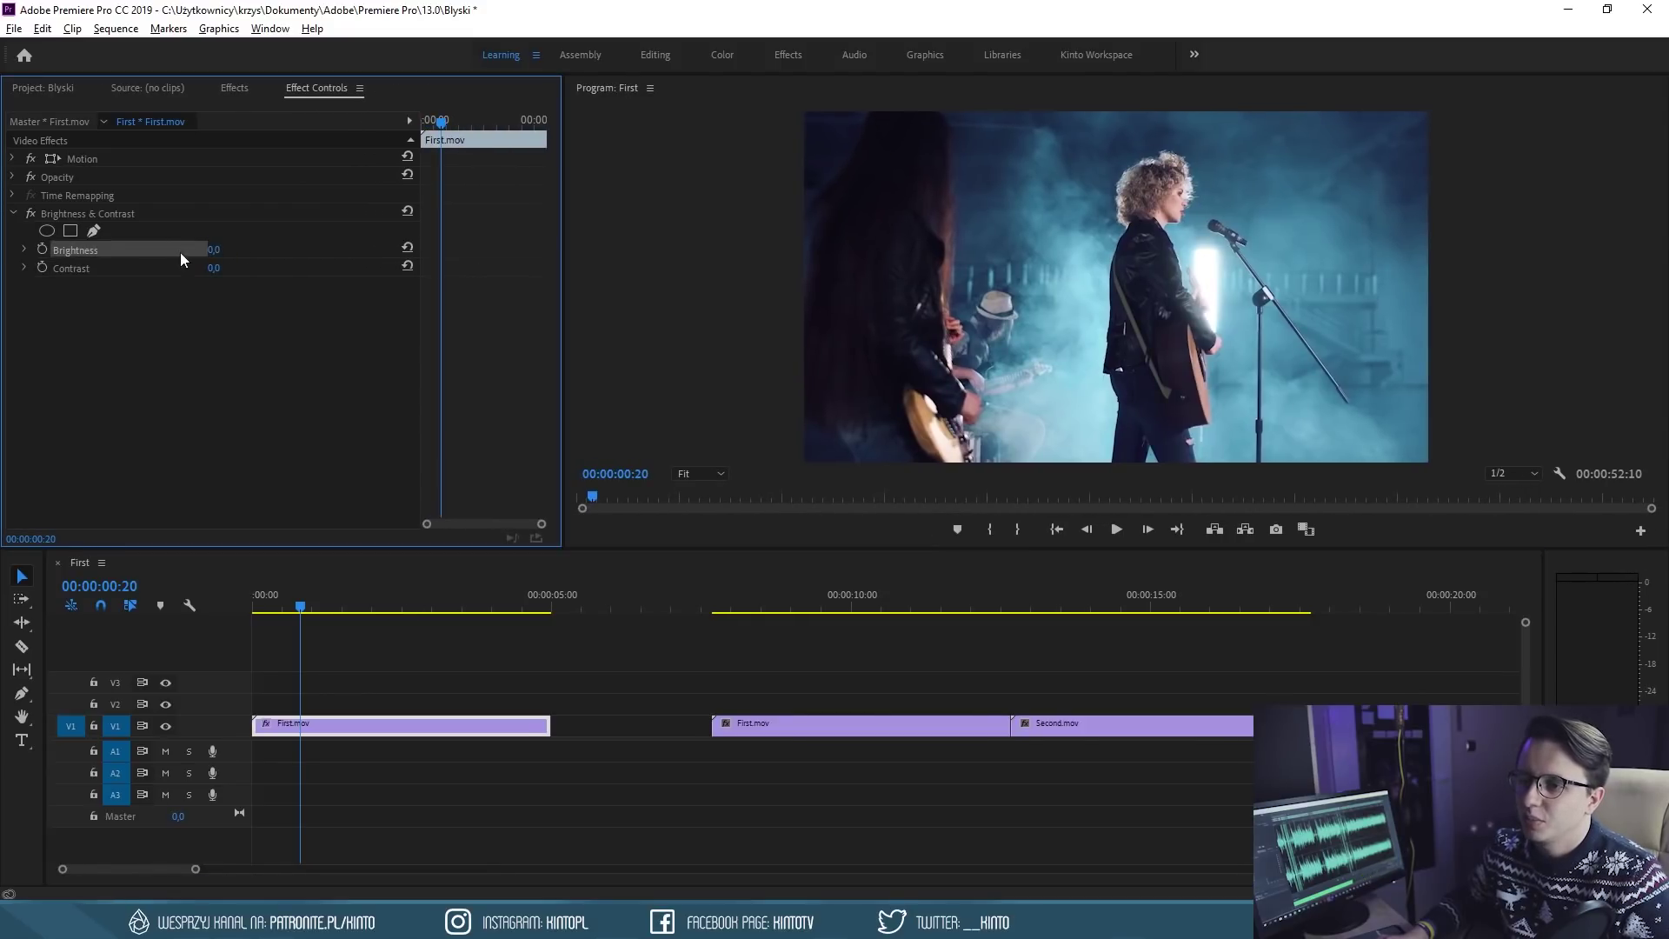
{"action": "left_click_drag", "start_coordinate": [213, 249], "coordinate": [233, 252]}
{"action": "left_click", "coordinate": [214, 270]}
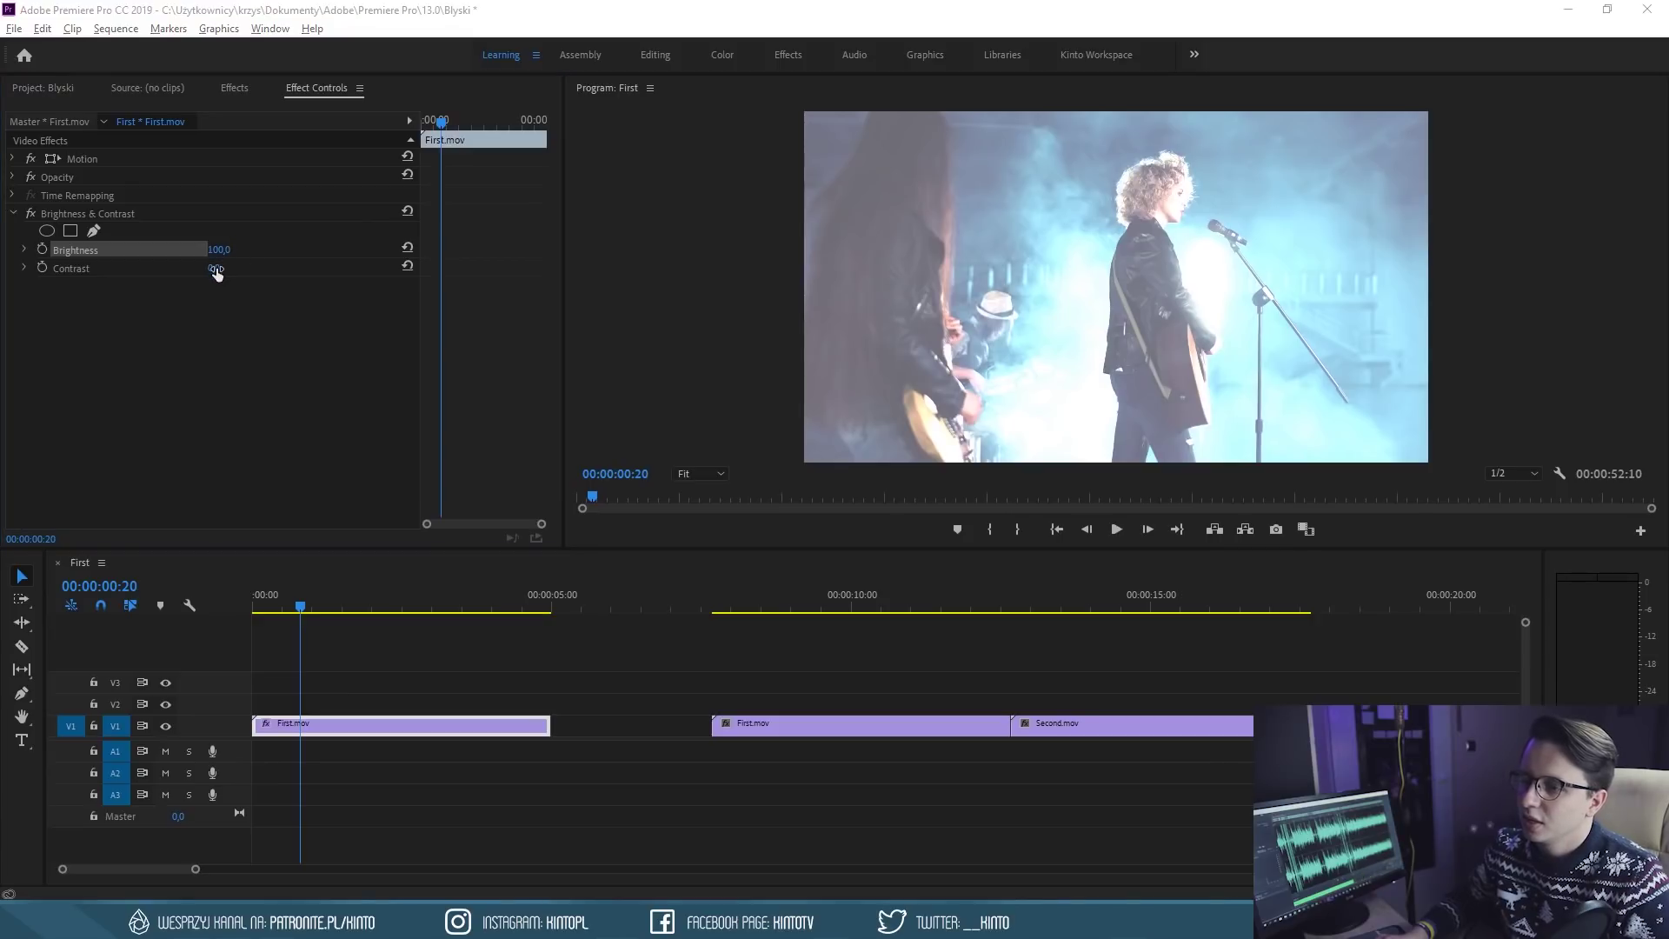
{"action": "key", "text": "ctrl+z"}
{"action": "left_click_drag", "start_coordinate": [217, 274], "coordinate": [228, 270]}
{"action": "key", "text": "ctrl+z"}
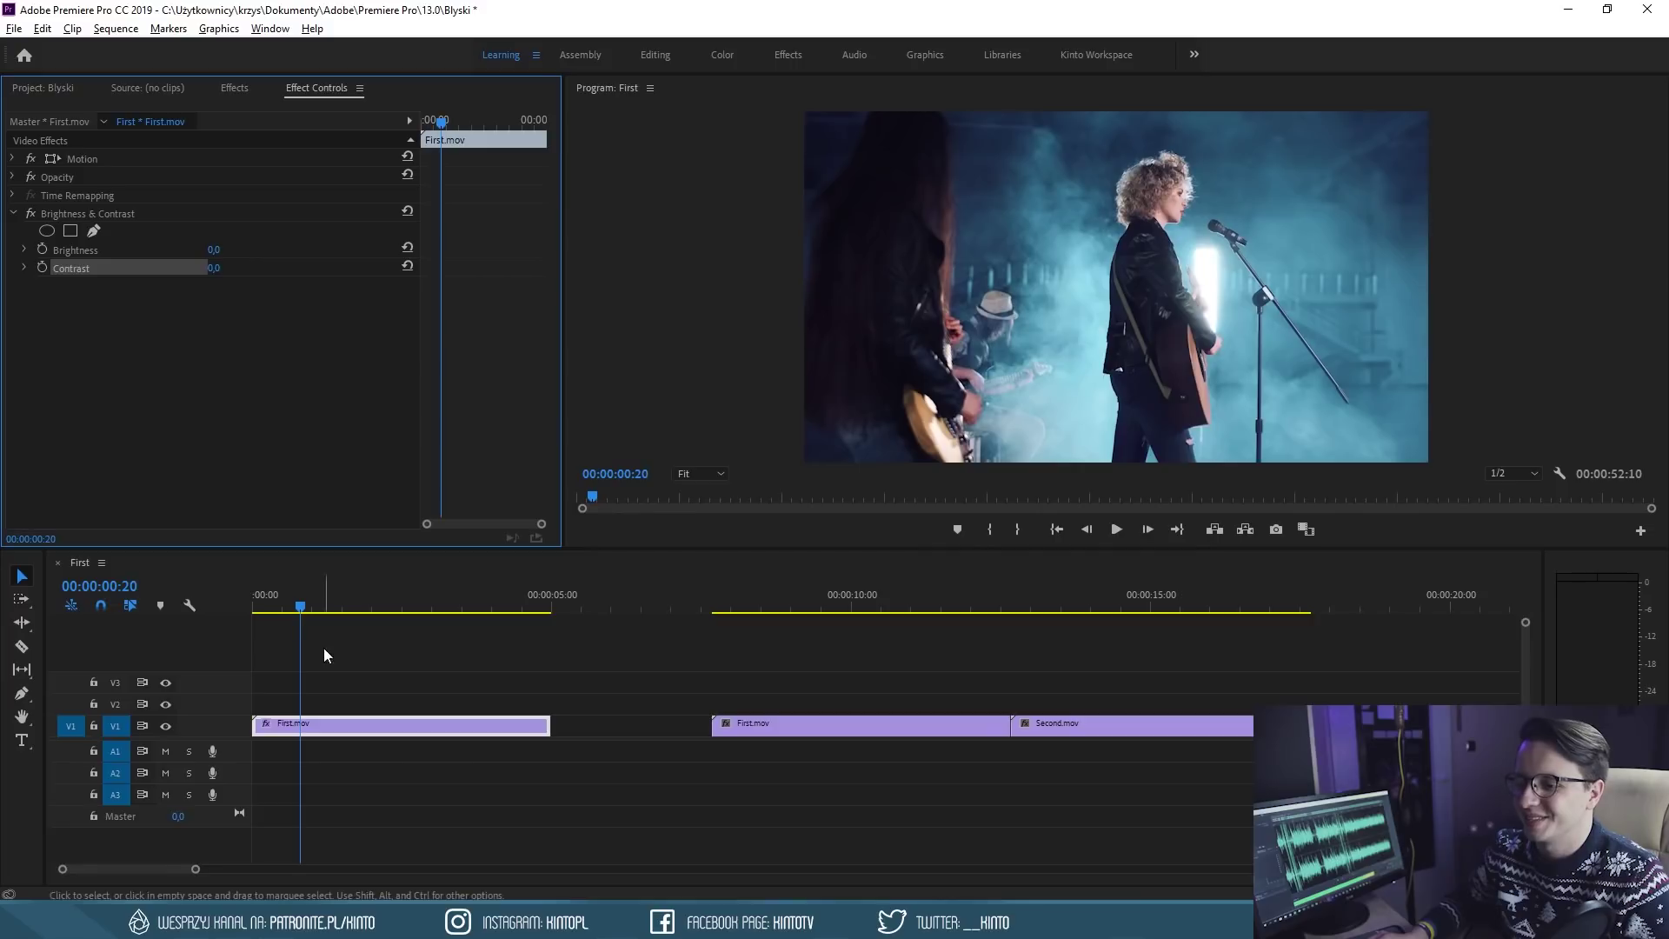
{"action": "left_click_drag", "start_coordinate": [305, 600], "coordinate": [336, 606]}
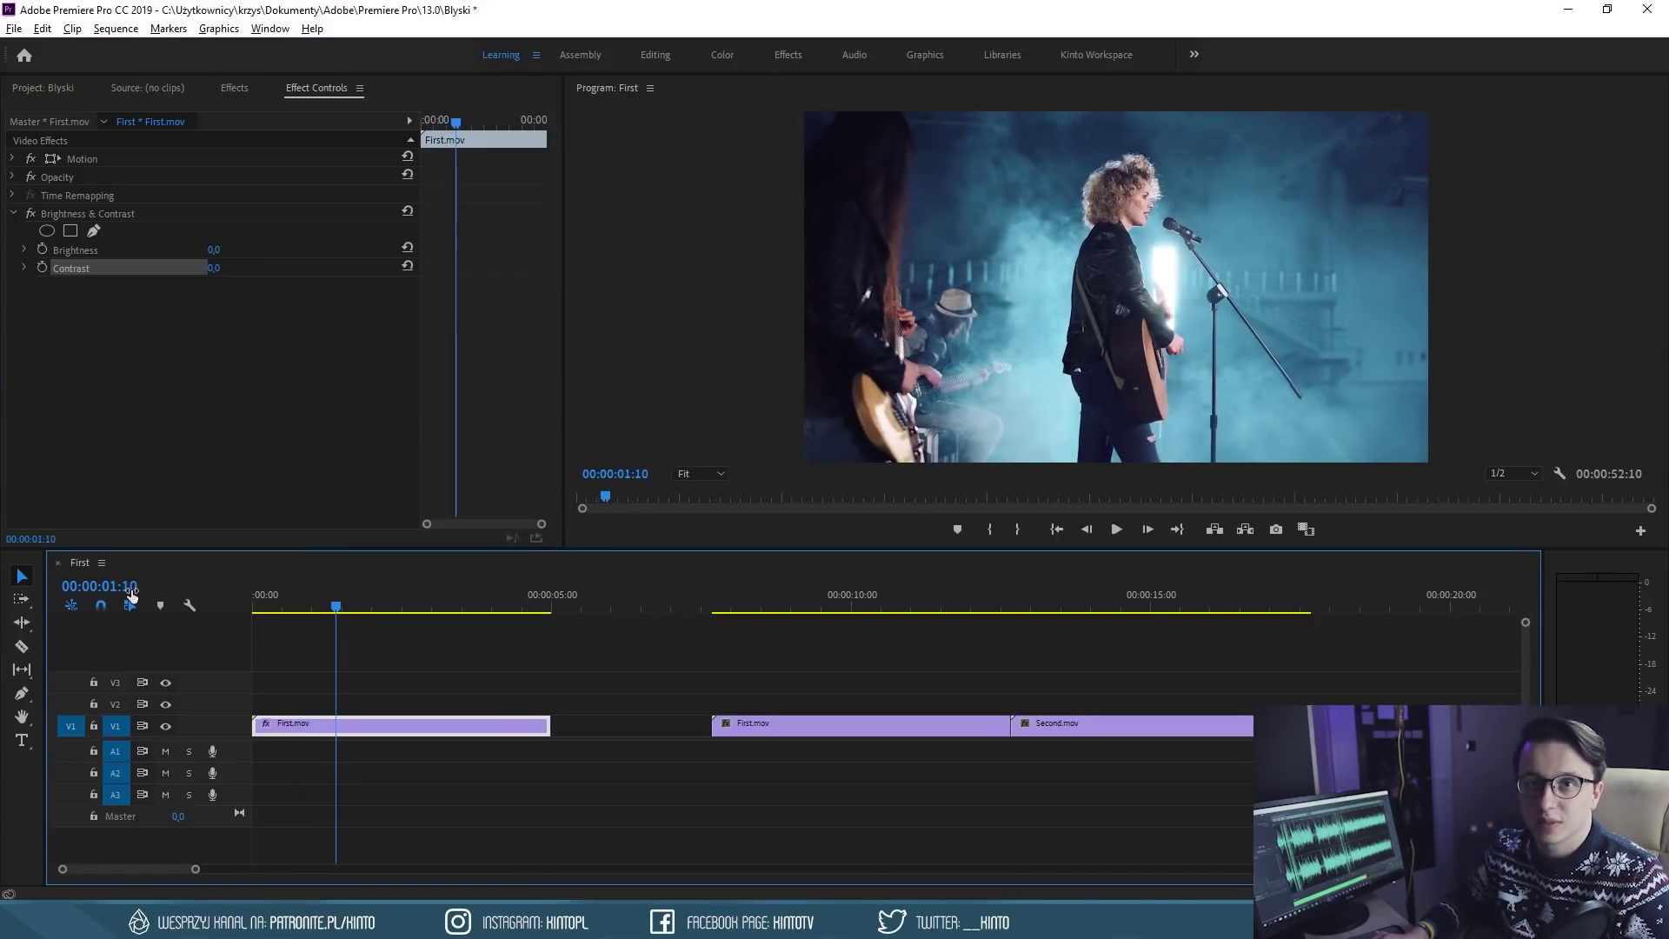
Set starting keyframes on Brightness and Contrast just before the flash
{"action": "left_click", "coordinate": [47, 248]}
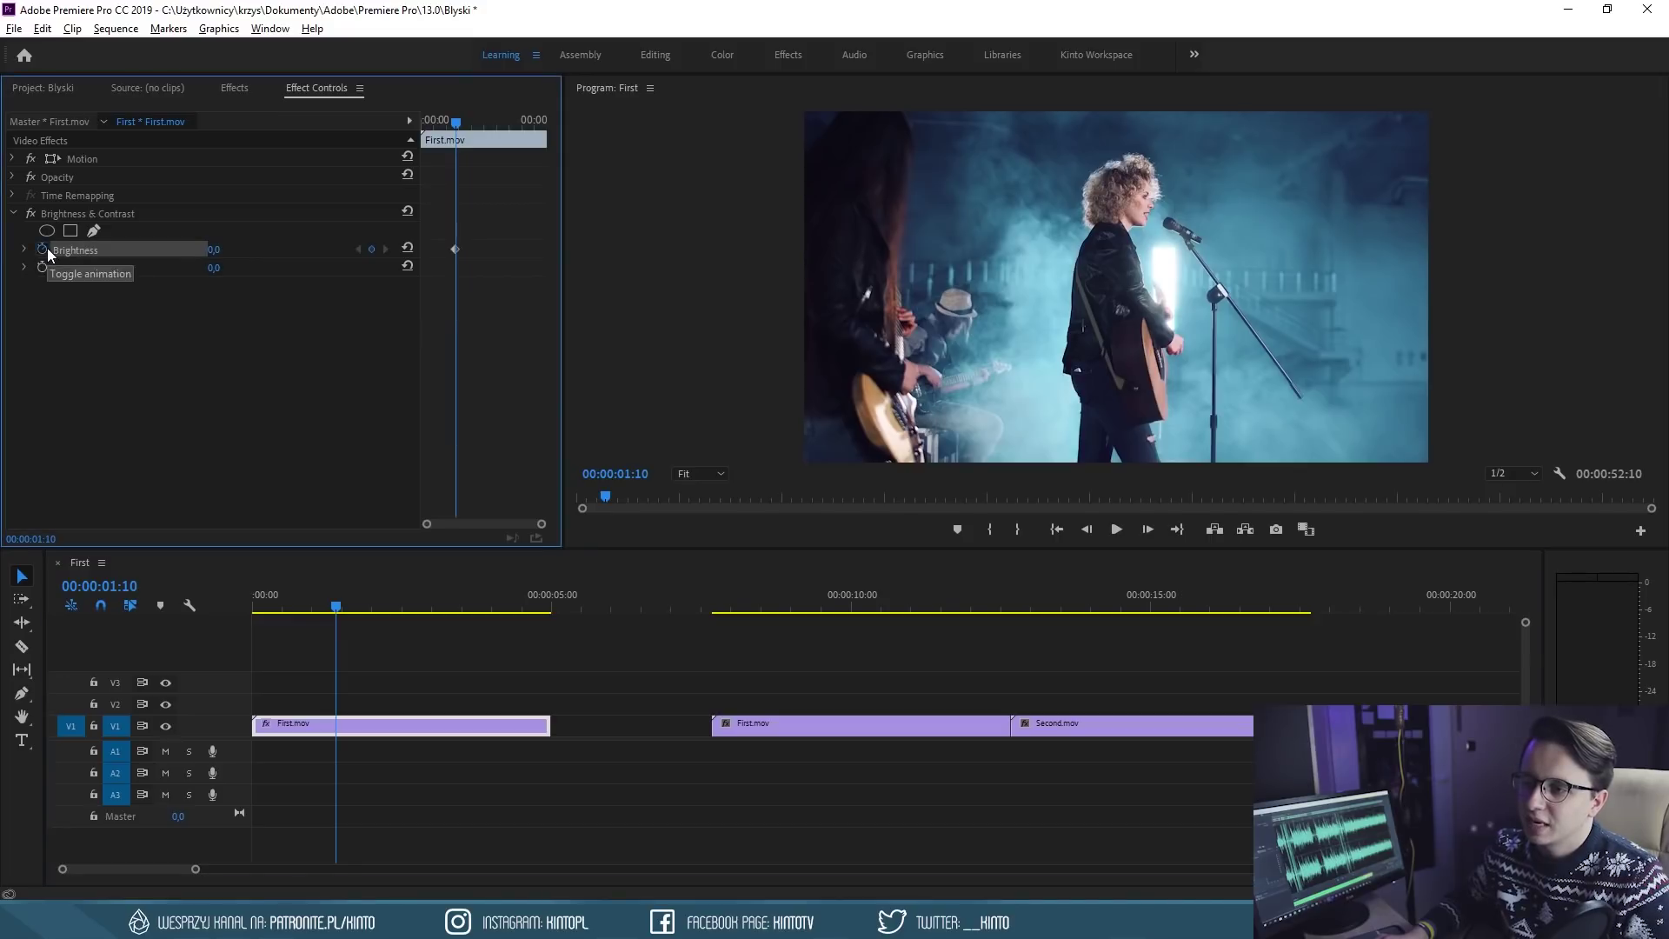
{"action": "left_click", "coordinate": [45, 268]}
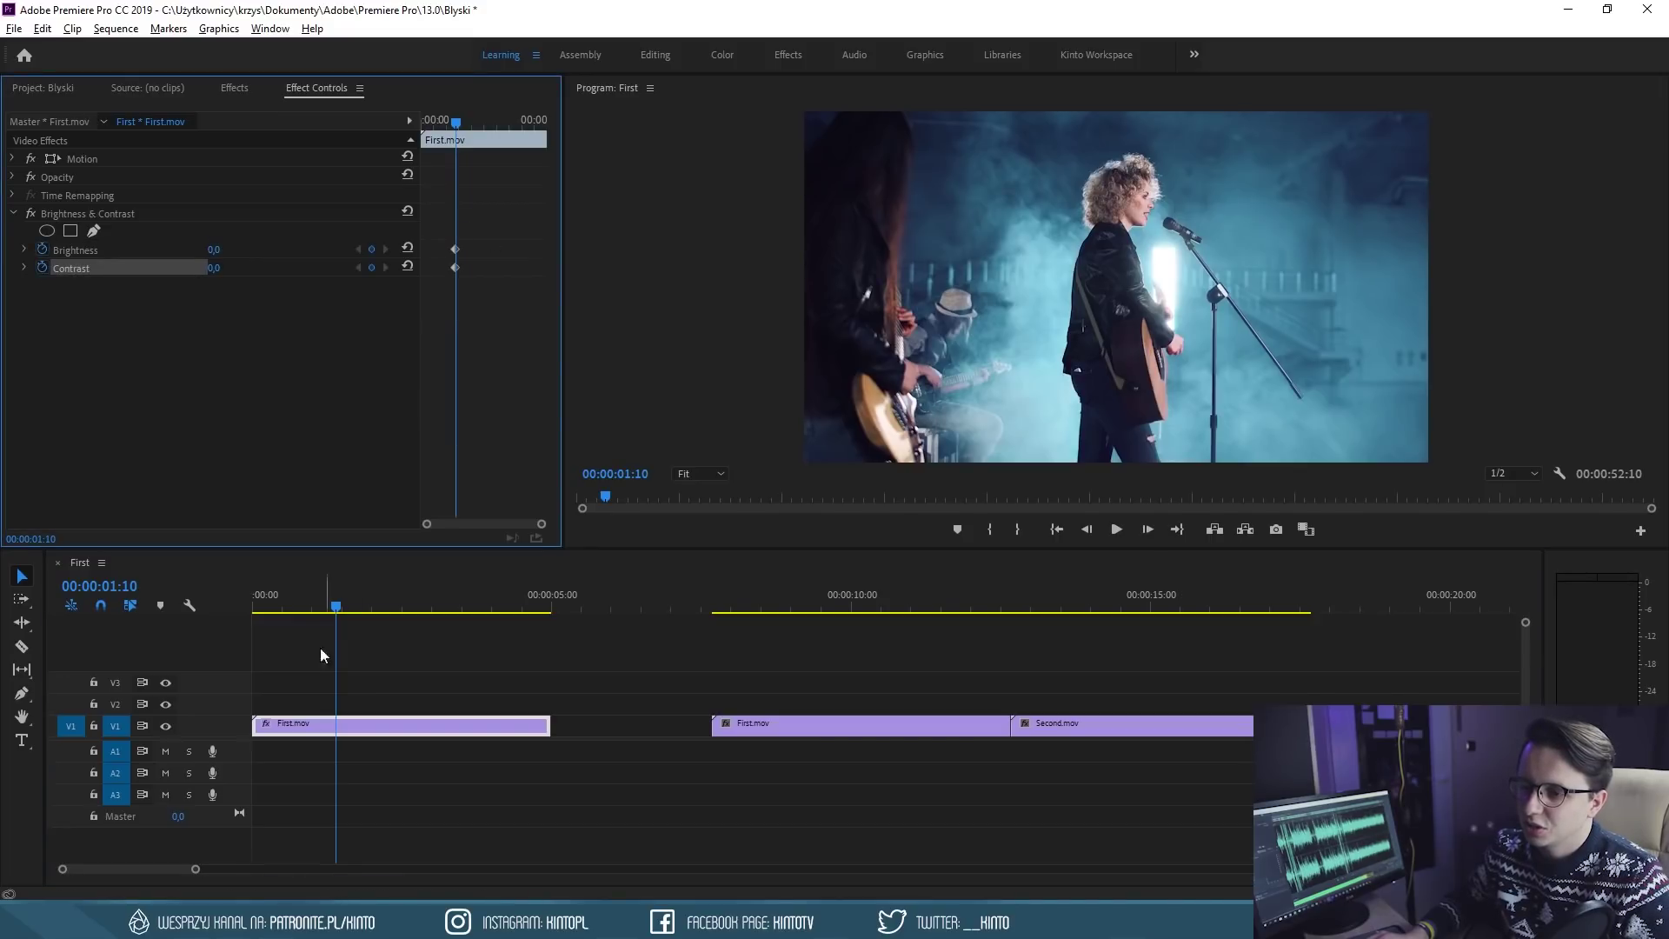
{"action": "left_click_drag", "start_coordinate": [337, 605], "coordinate": [333, 605]}
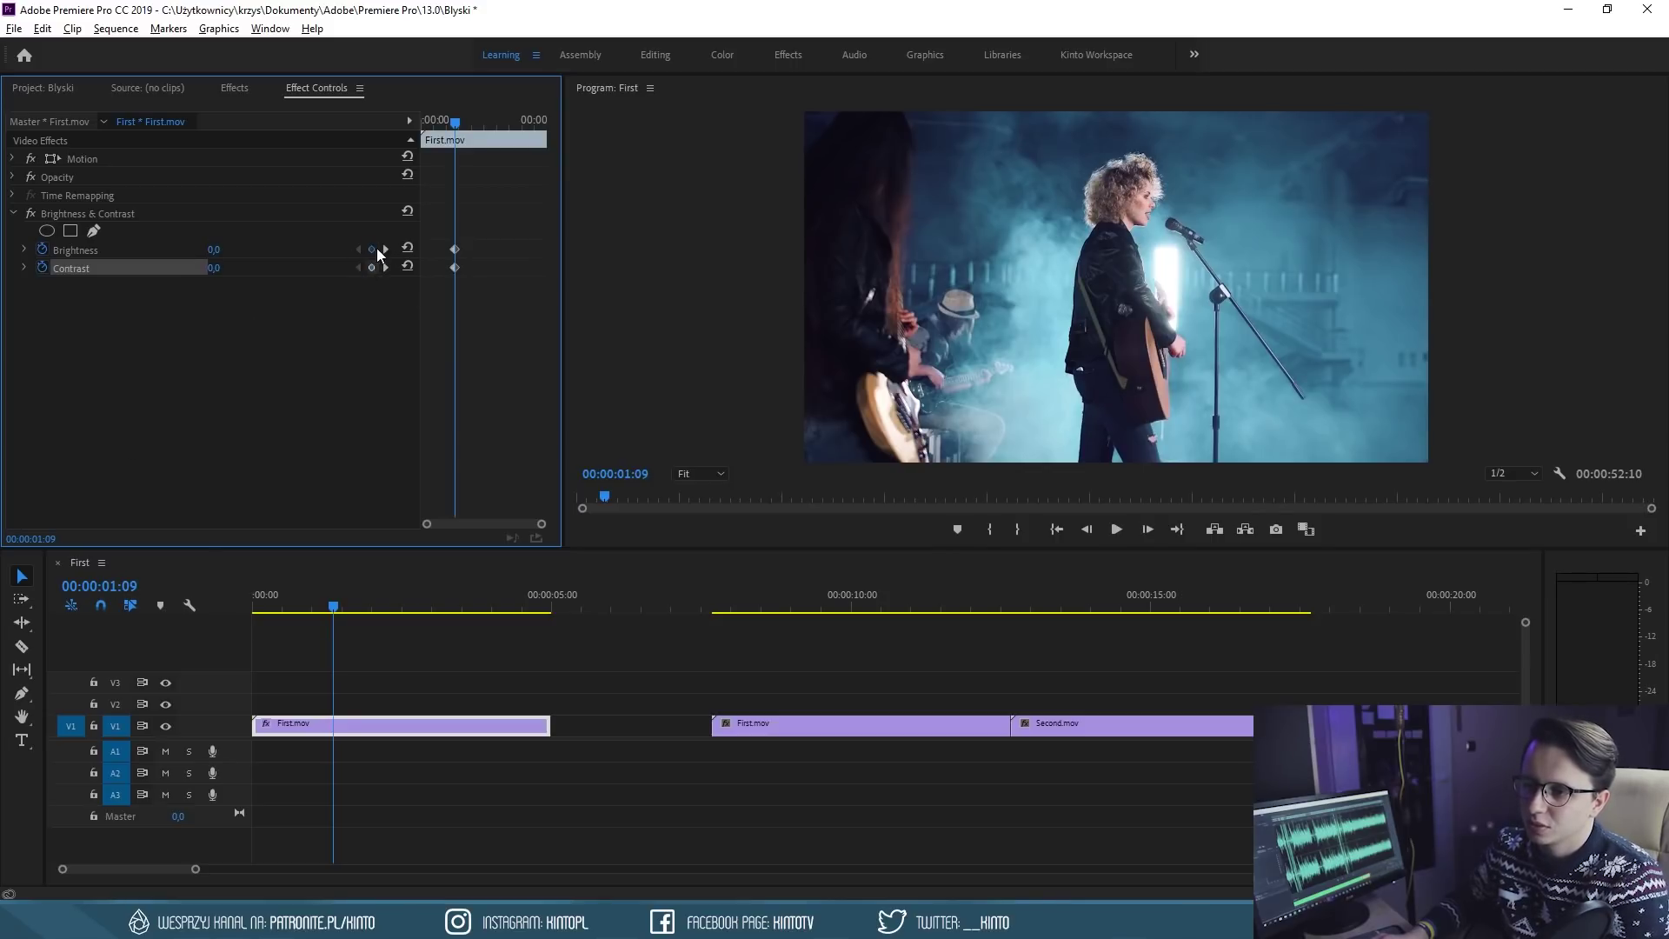
{"action": "key", "text": "Right"}
{"action": "key", "text": "Right"}
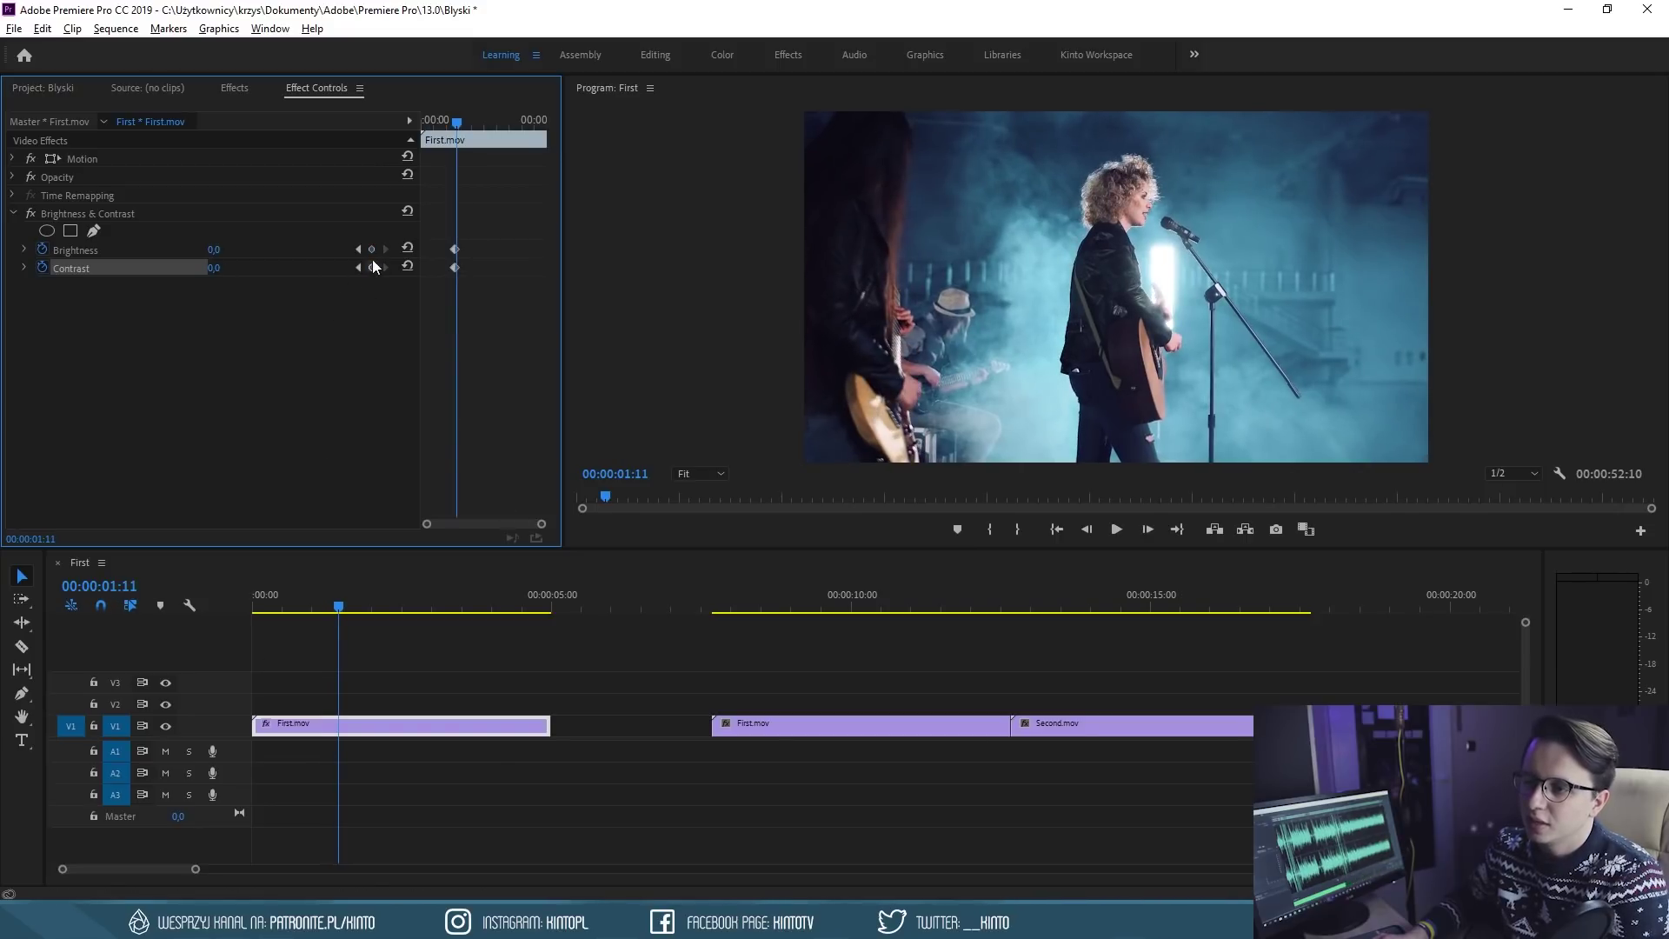
{"action": "left_click_drag", "start_coordinate": [541, 525], "coordinate": [492, 524]}
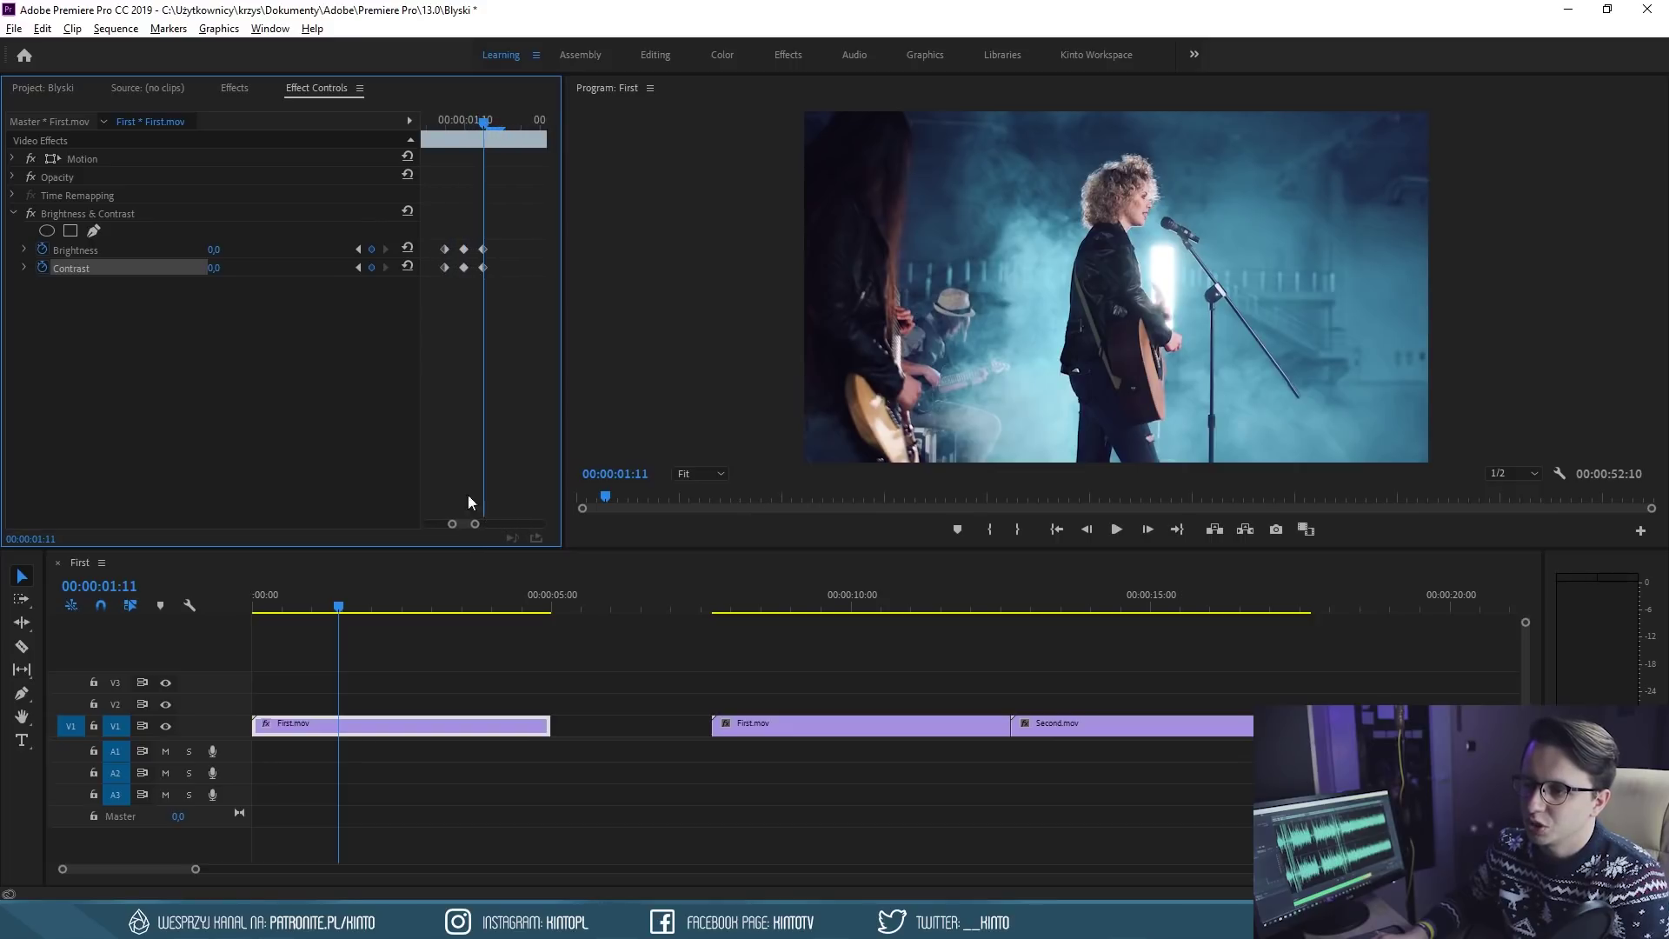
{"action": "left_click", "coordinate": [445, 123]}
Boost Brightness at 00:00:01:10 for the flash peak and preview it
{"action": "left_click", "coordinate": [424, 287]}
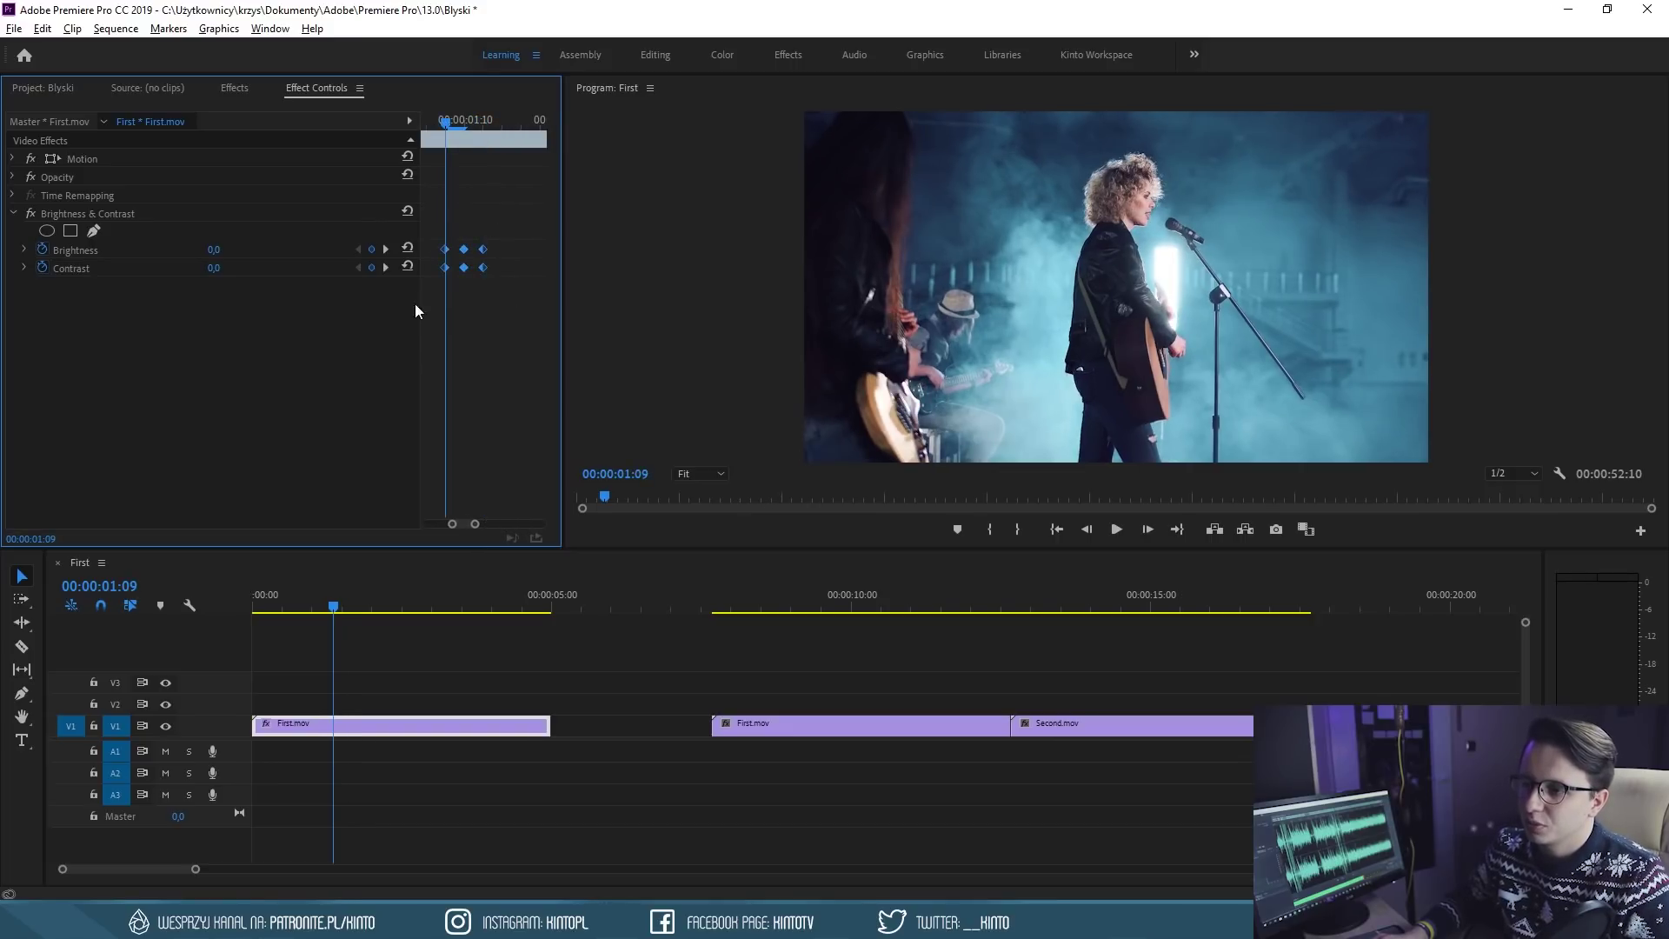
{"action": "left_click_drag", "start_coordinate": [453, 141], "coordinate": [468, 138]}
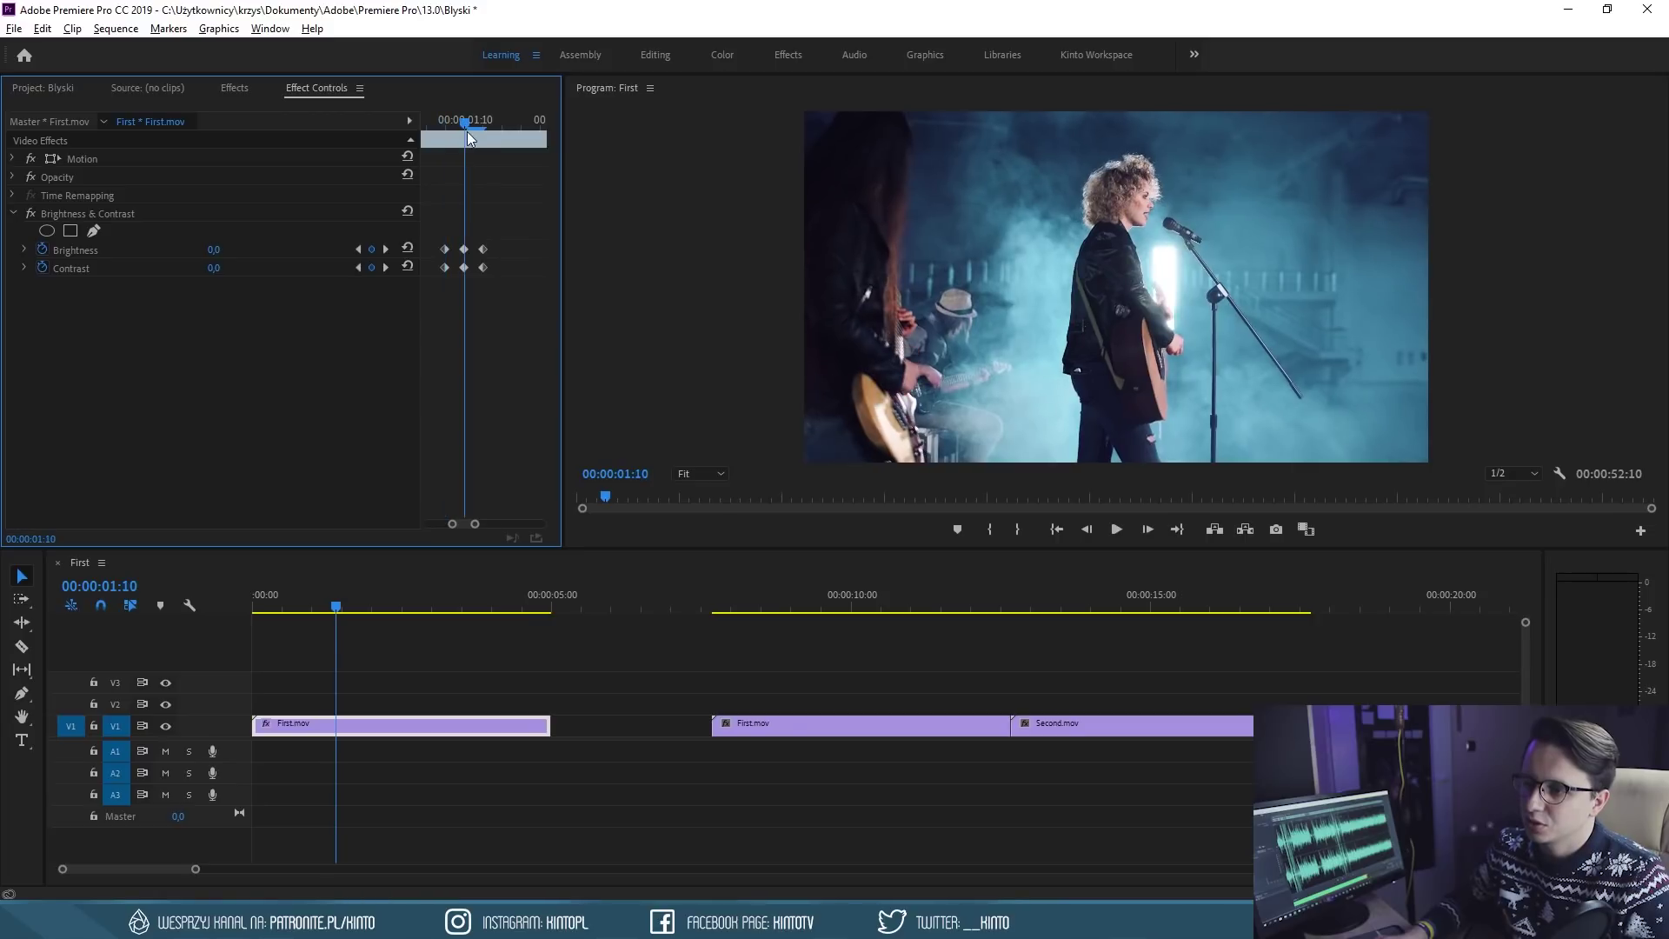
{"action": "left_click_drag", "start_coordinate": [210, 252], "coordinate": [294, 252]}
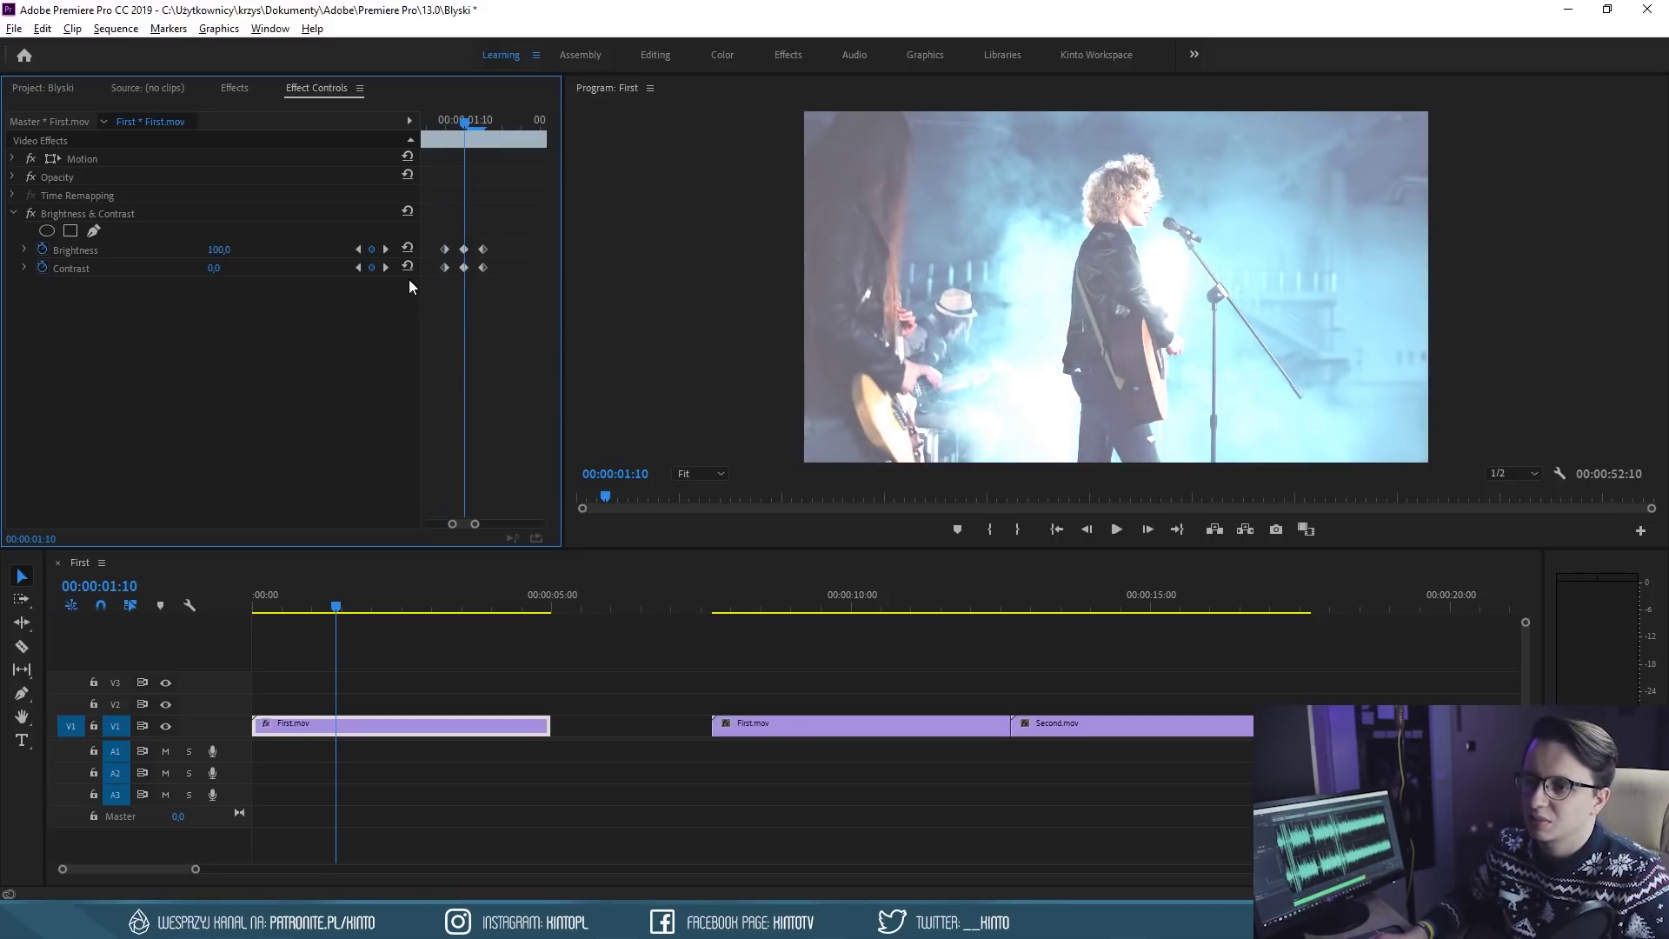
{"action": "left_click", "coordinate": [313, 606]}
{"action": "key", "text": "space"}
{"action": "left_click", "coordinate": [315, 606]}
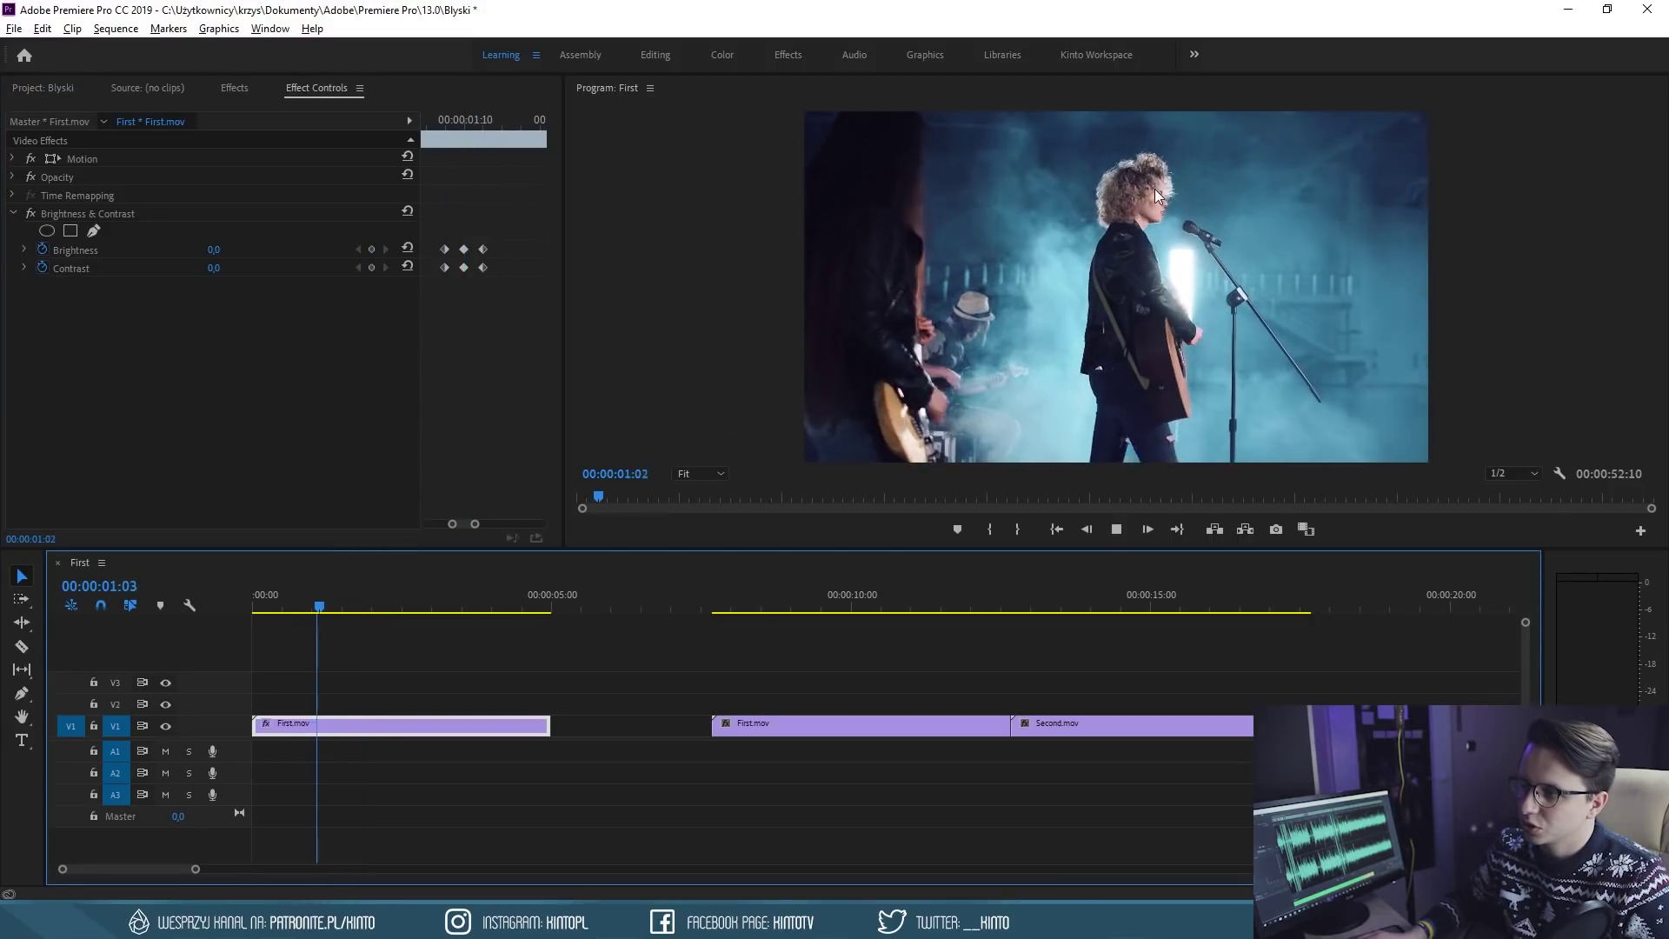
Set Contrast to 25 at the 01:10 peak keyframe and preview the flash
{"action": "left_click", "coordinate": [315, 600]}
{"action": "key", "text": "space"}
{"action": "left_click", "coordinate": [466, 120]}
{"action": "left_click", "coordinate": [216, 268]}
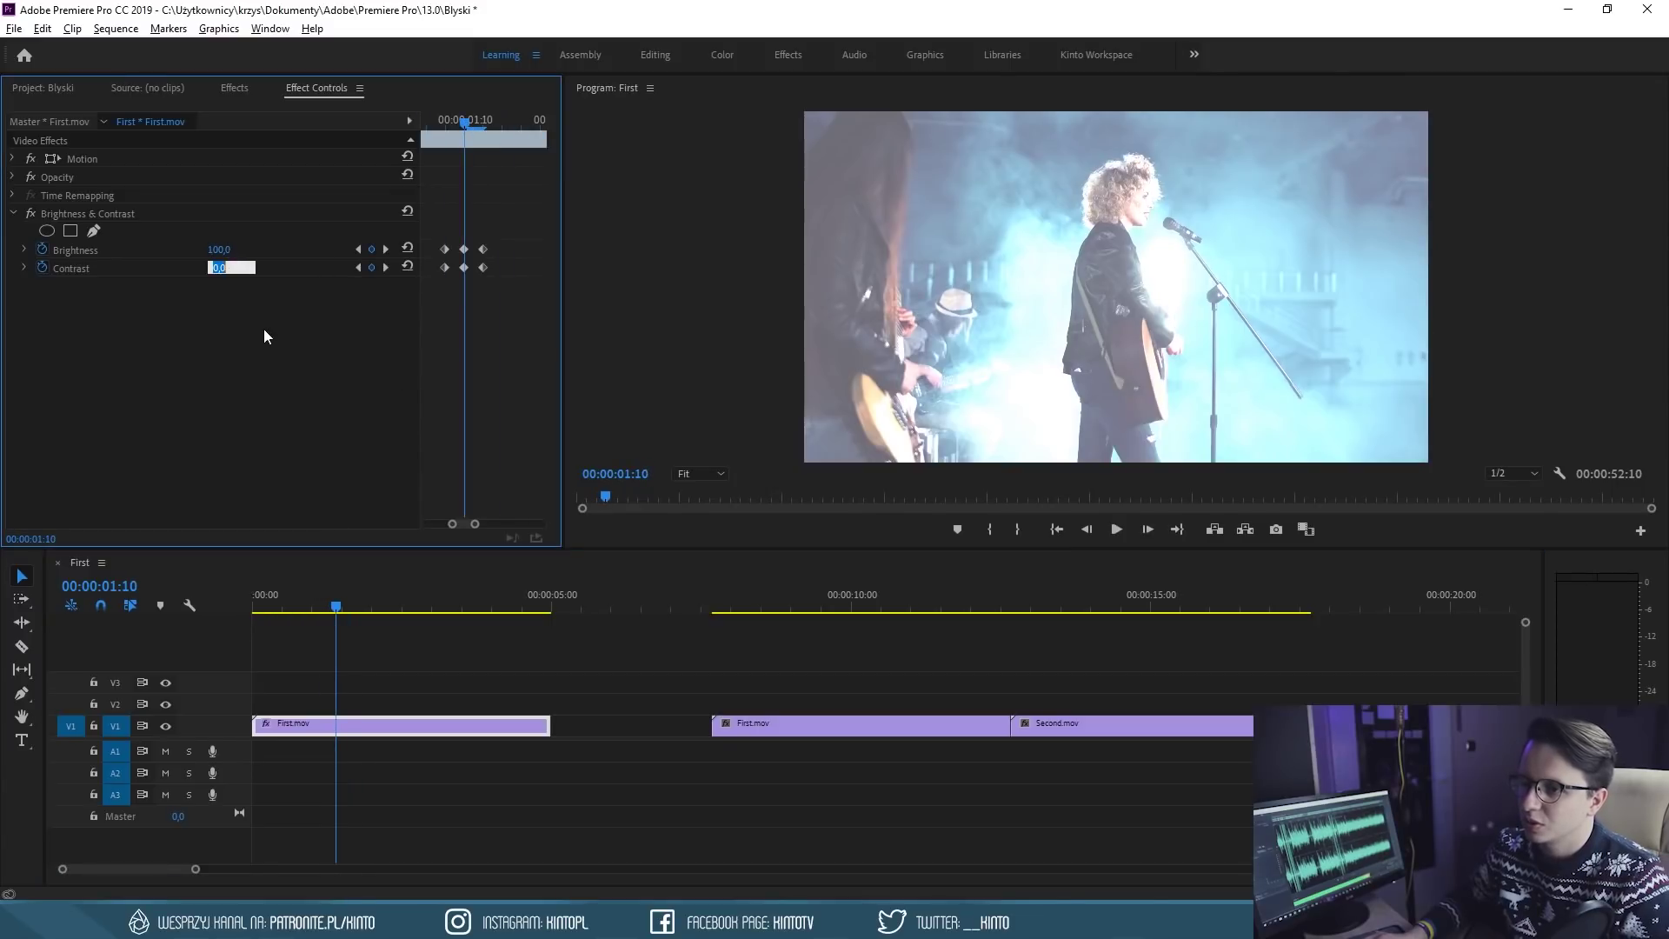
{"action": "type", "text": "25"}
{"action": "key", "text": "Return"}
{"action": "left_click", "coordinate": [295, 587]}
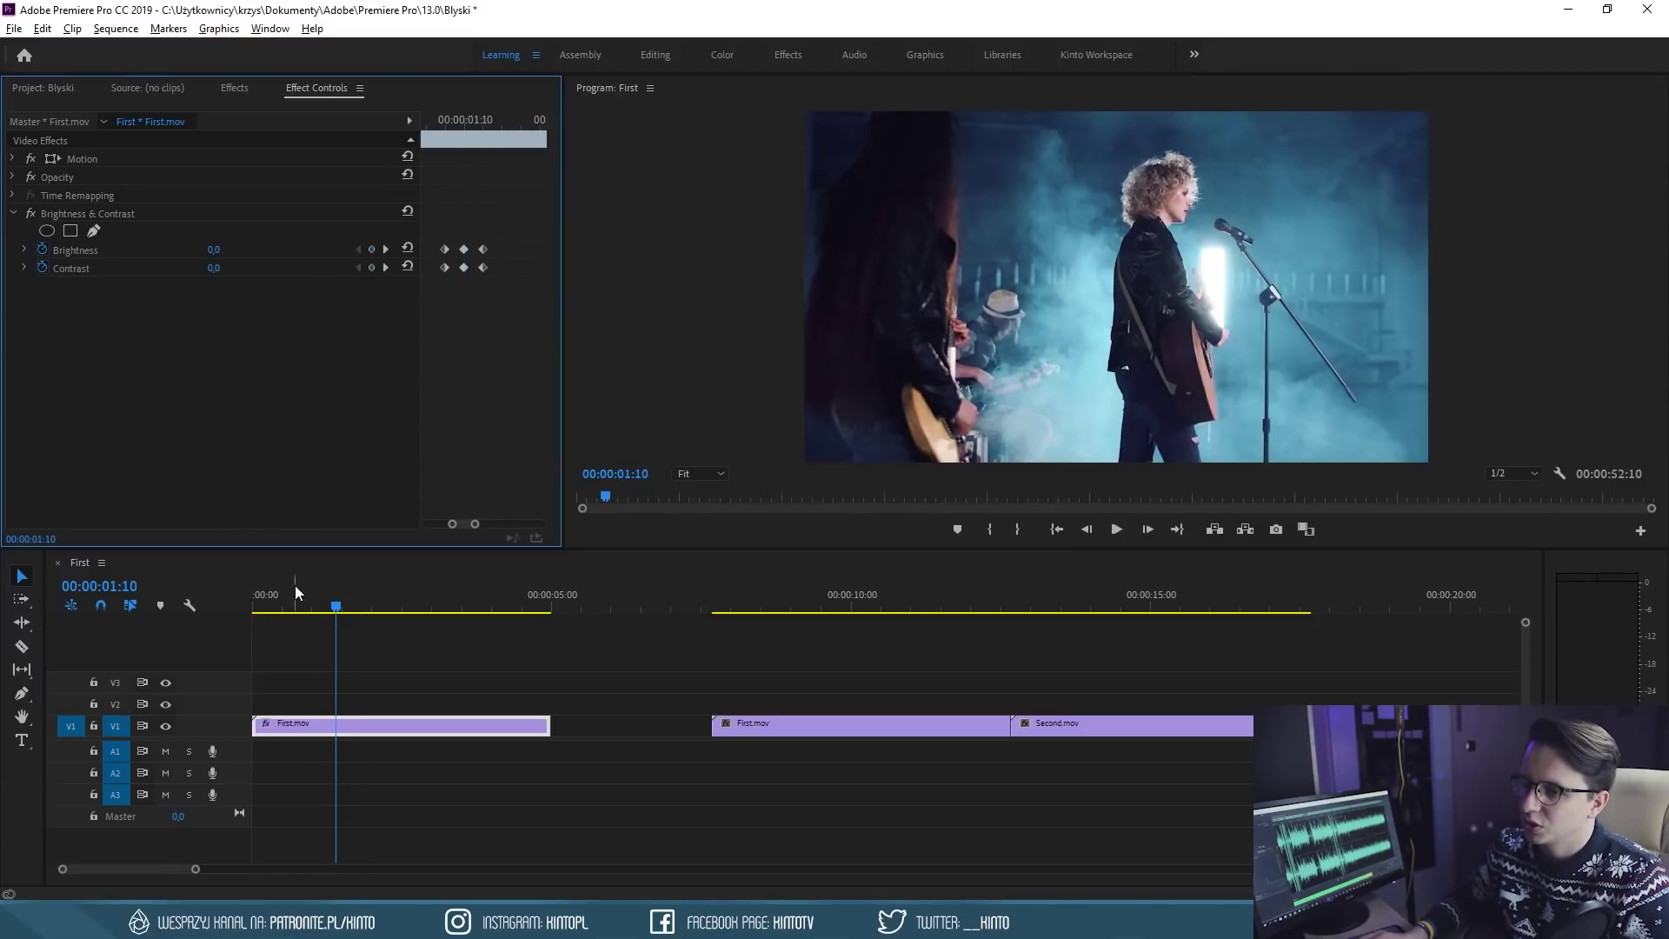
{"action": "key", "text": "space"}
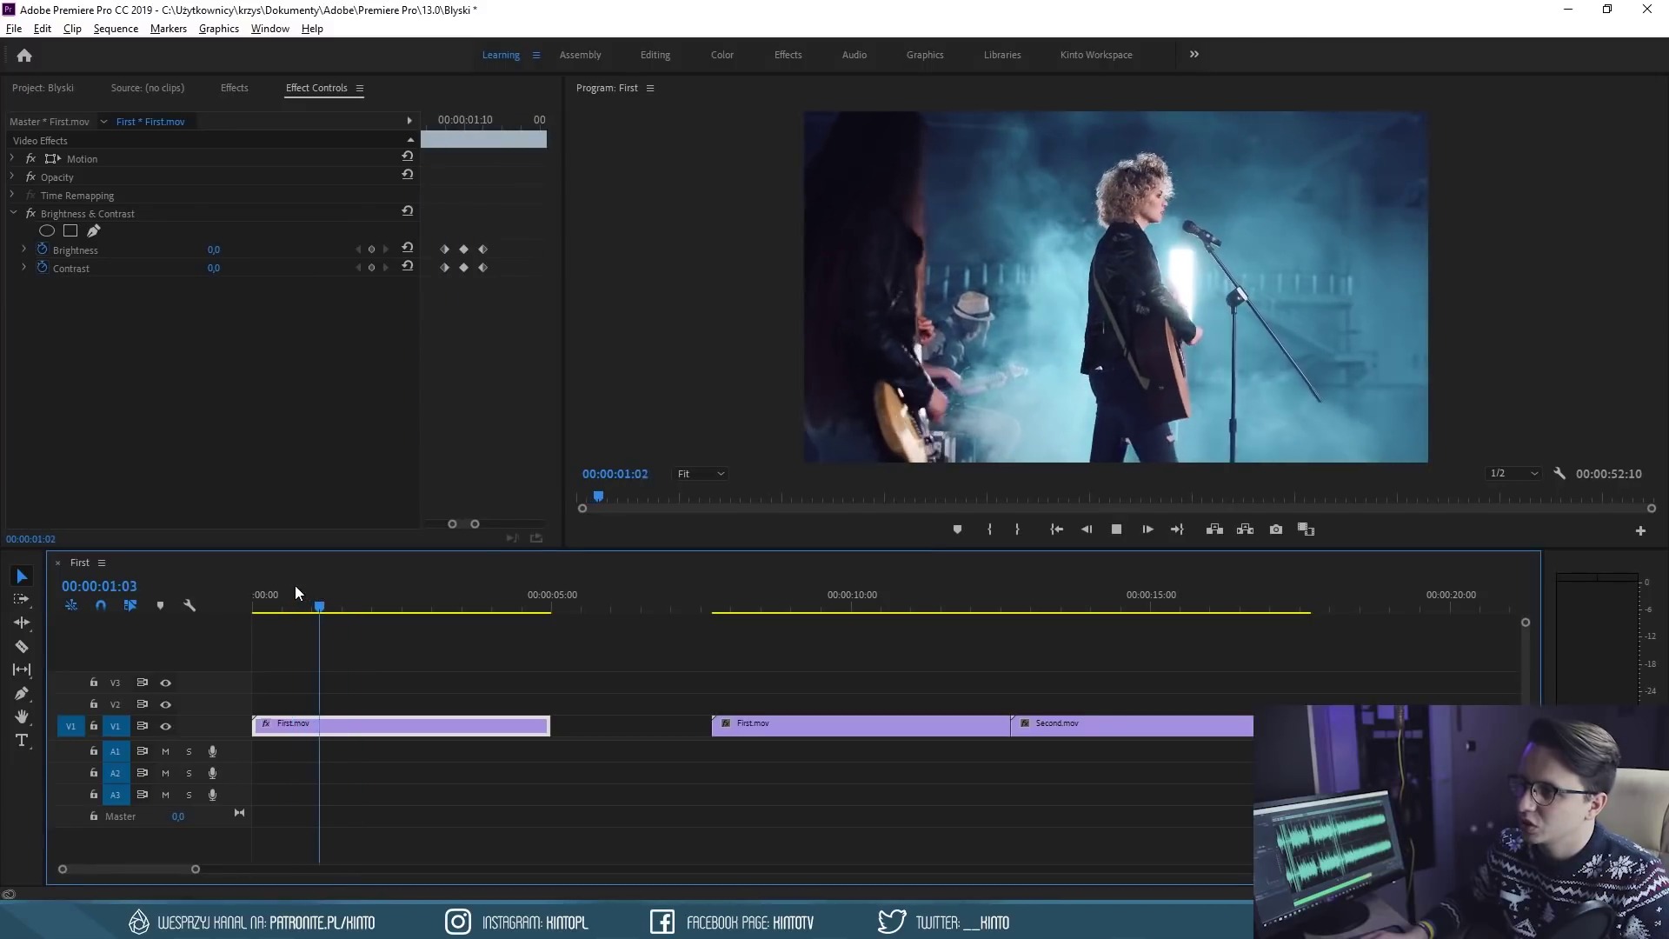
{"action": "left_click", "coordinate": [294, 586]}
{"action": "key", "text": "space"}
Move the flash's starting keyframes to 00:00:01:05
{"action": "left_click", "coordinate": [477, 293]}
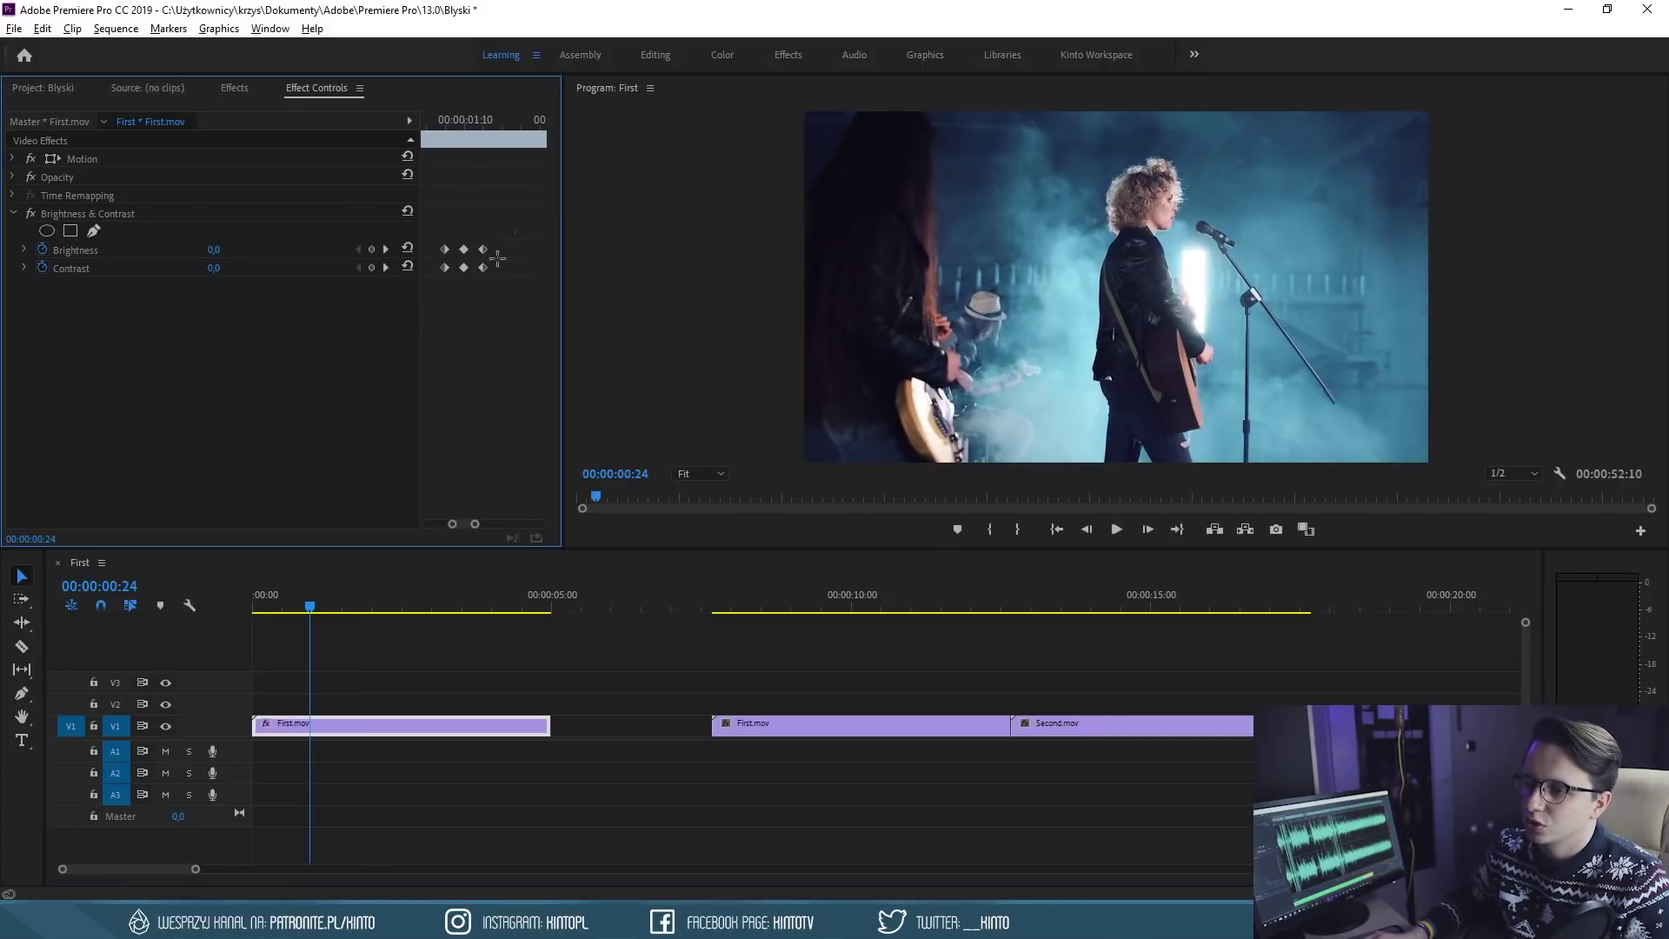
{"action": "left_click", "coordinate": [465, 127]}
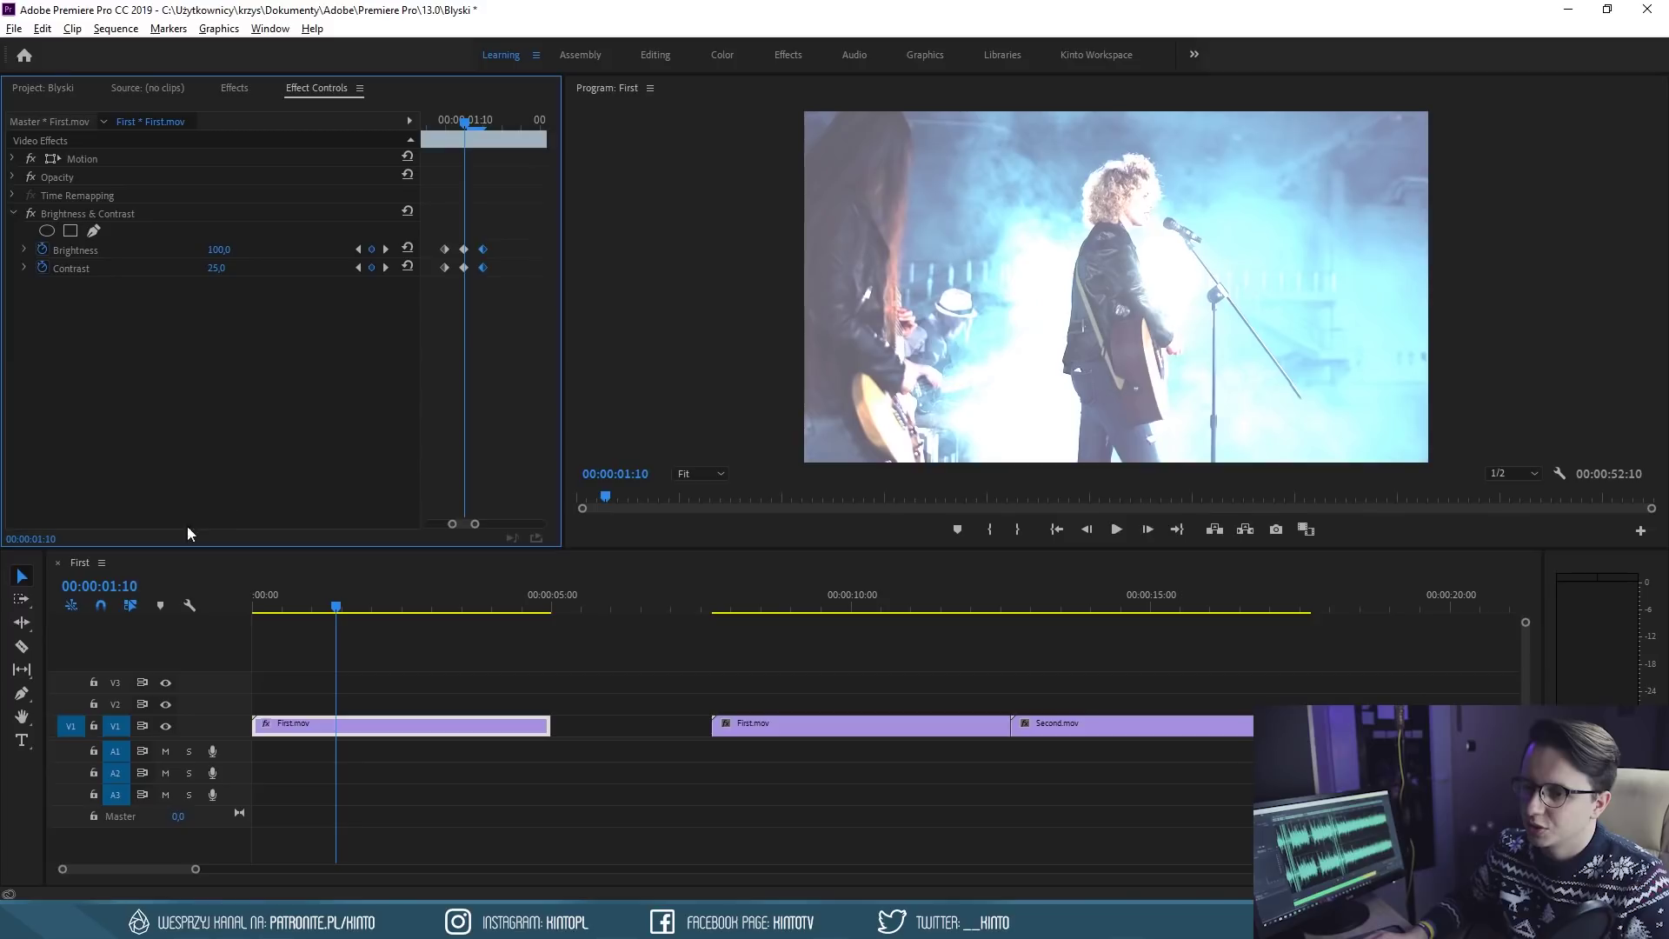
{"action": "left_click", "coordinate": [133, 585]}
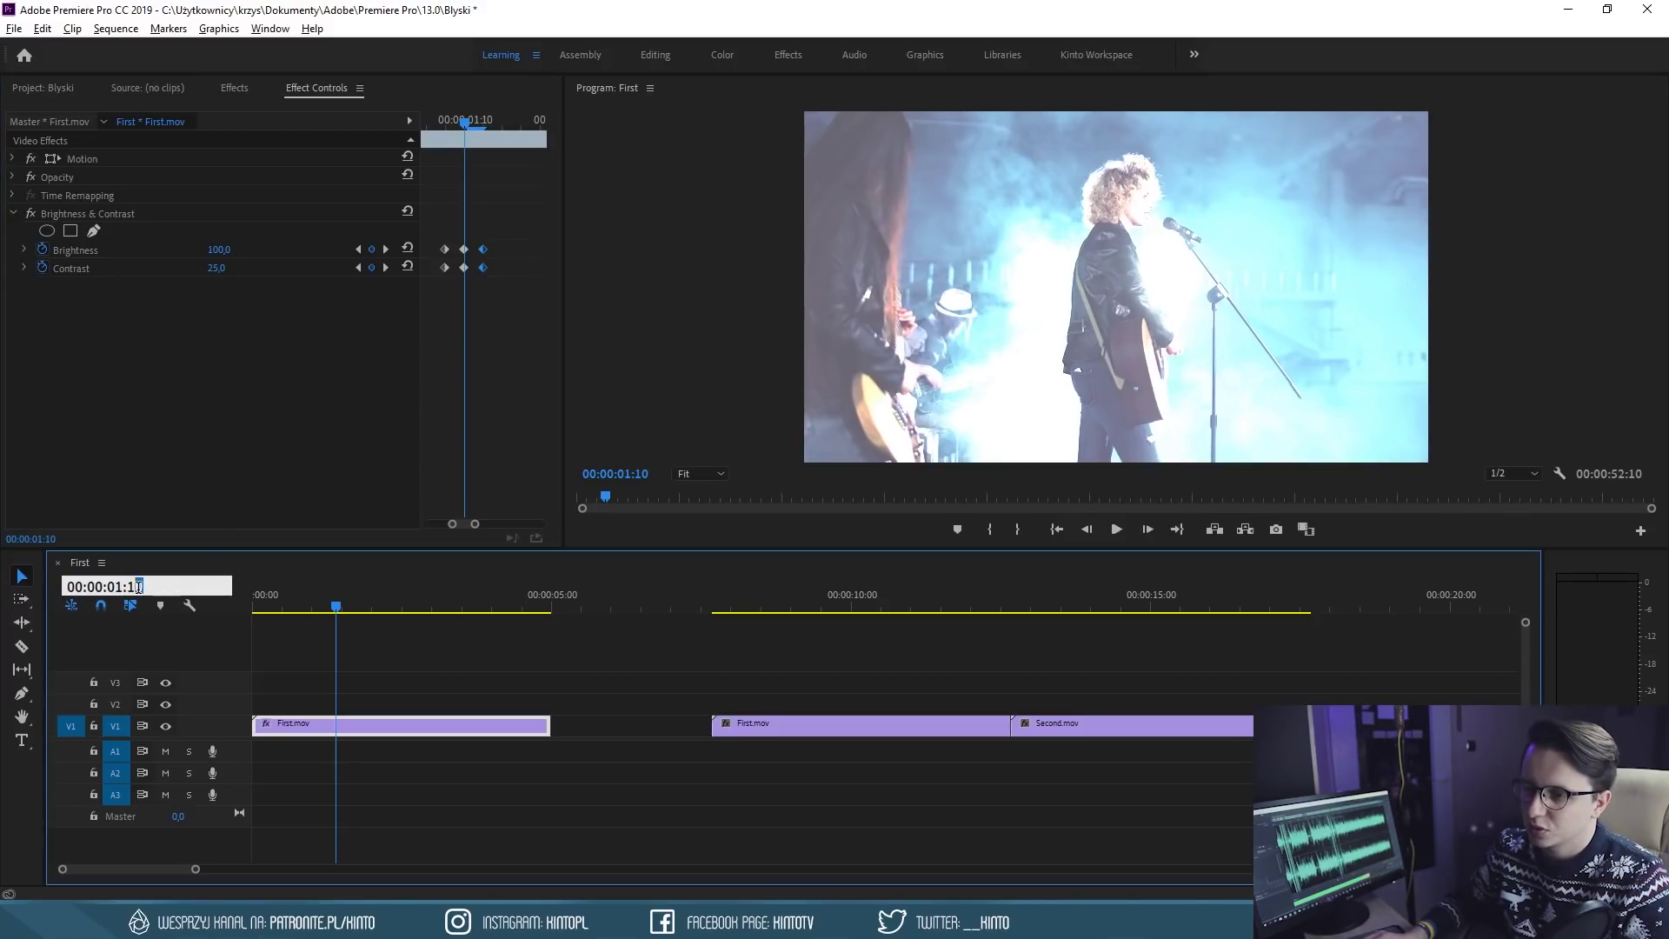
{"action": "type", "text": "5"}
{"action": "key", "text": "Return"}
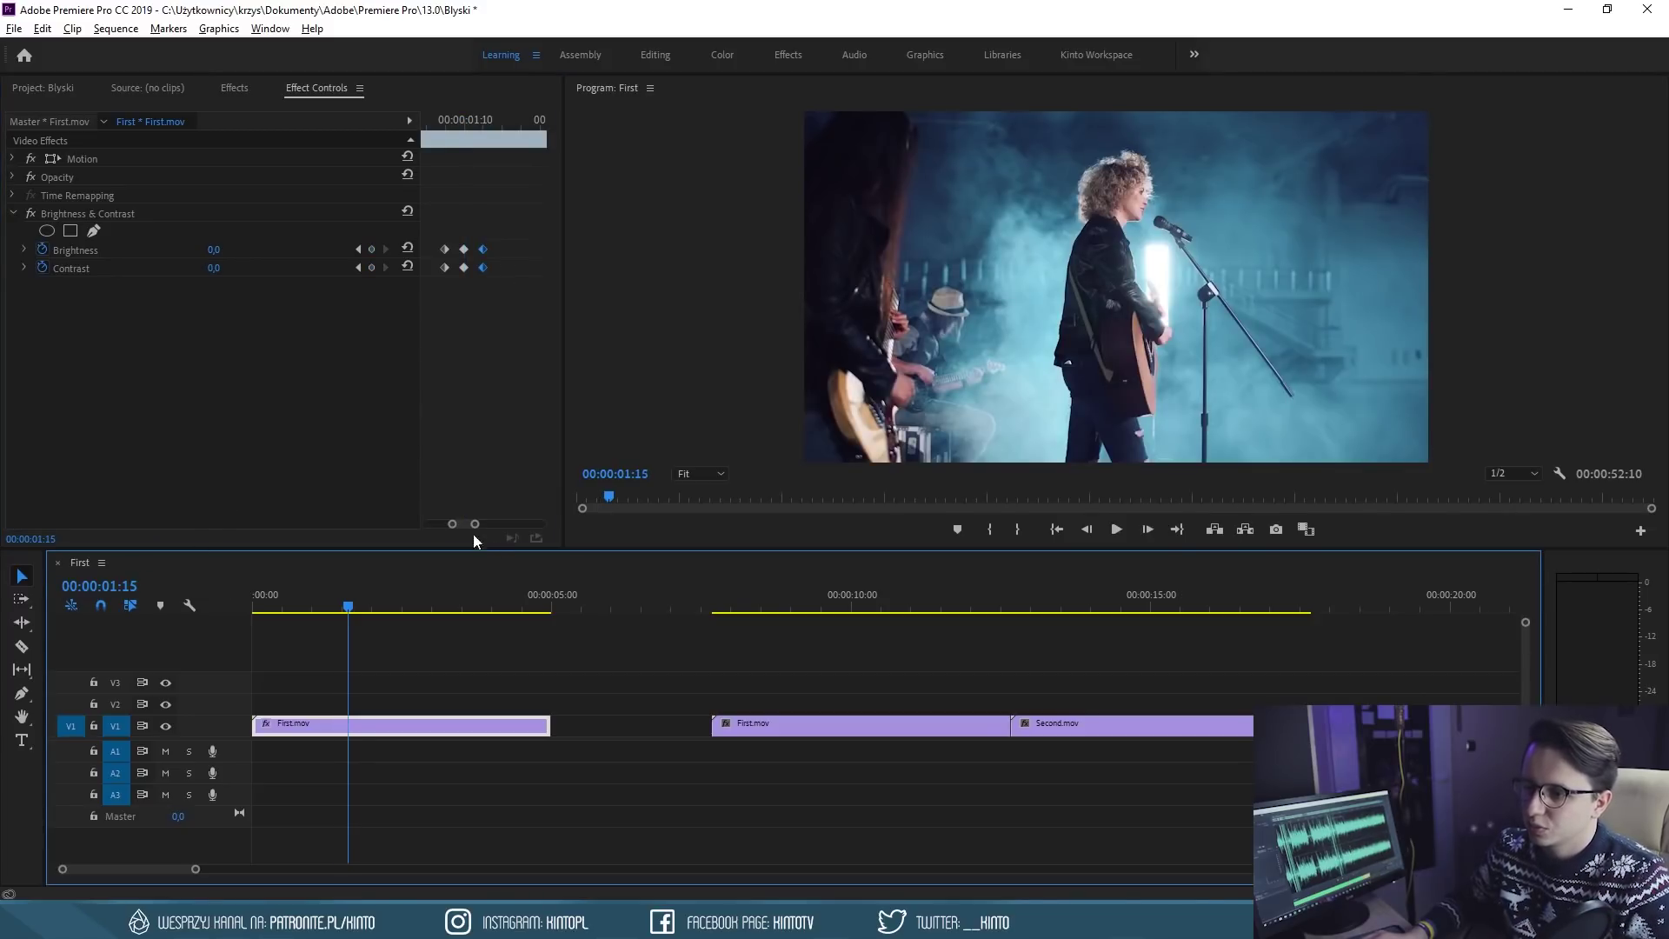
{"action": "left_click_drag", "start_coordinate": [474, 524], "coordinate": [485, 525]}
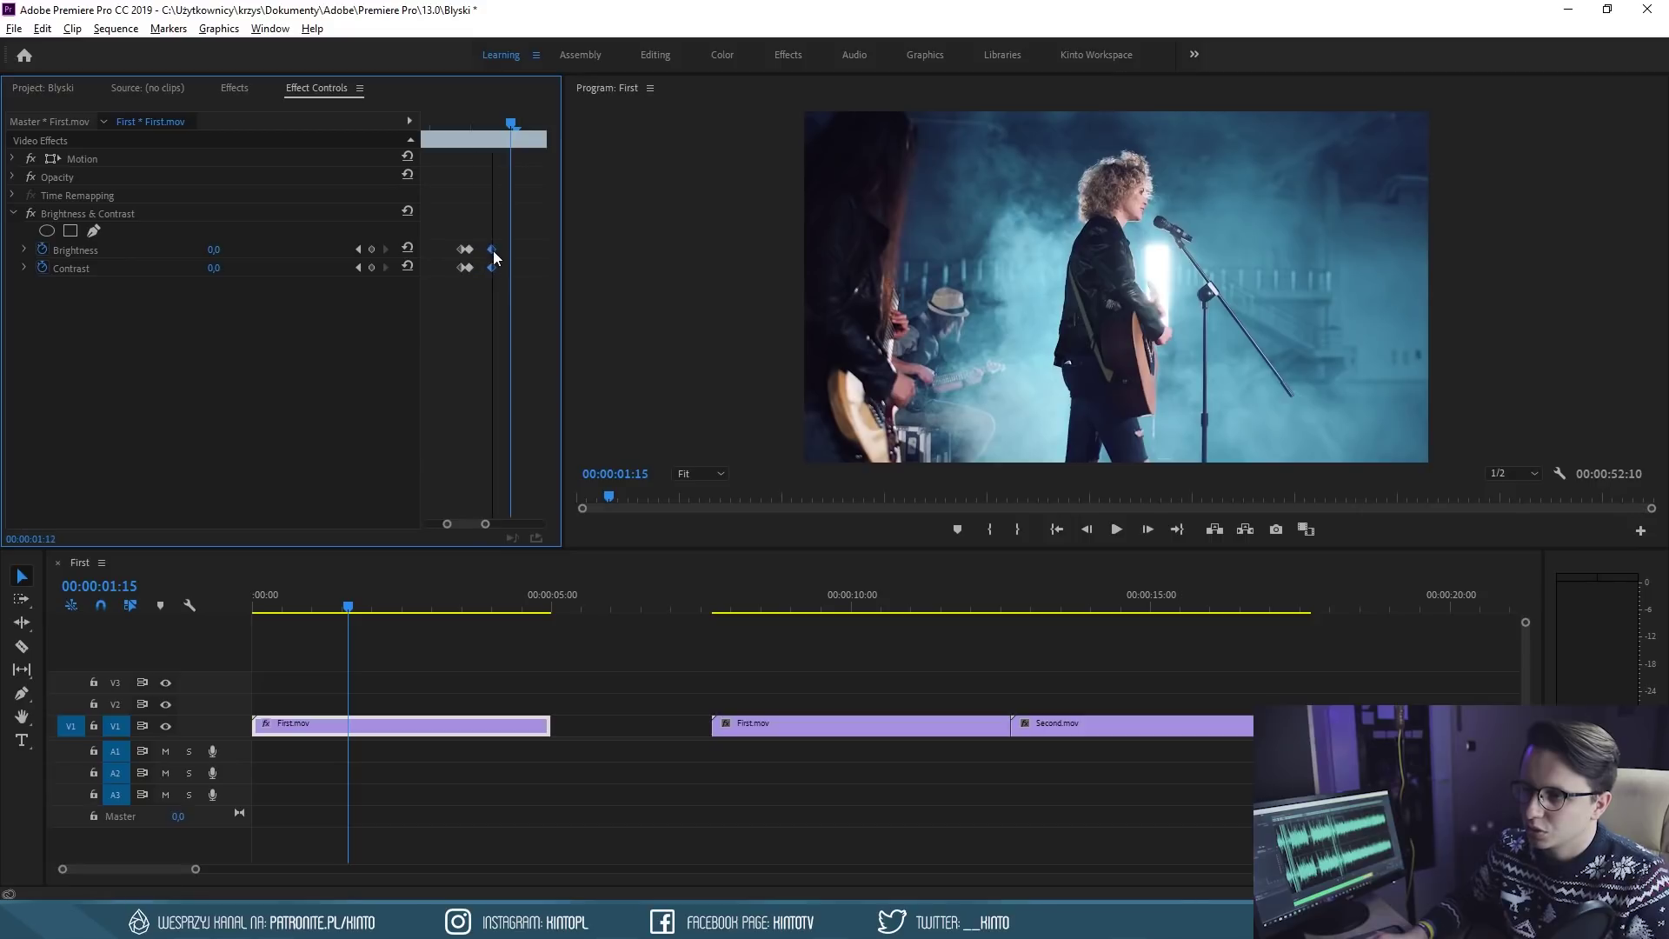
{"action": "key", "text": "shift+Left"}
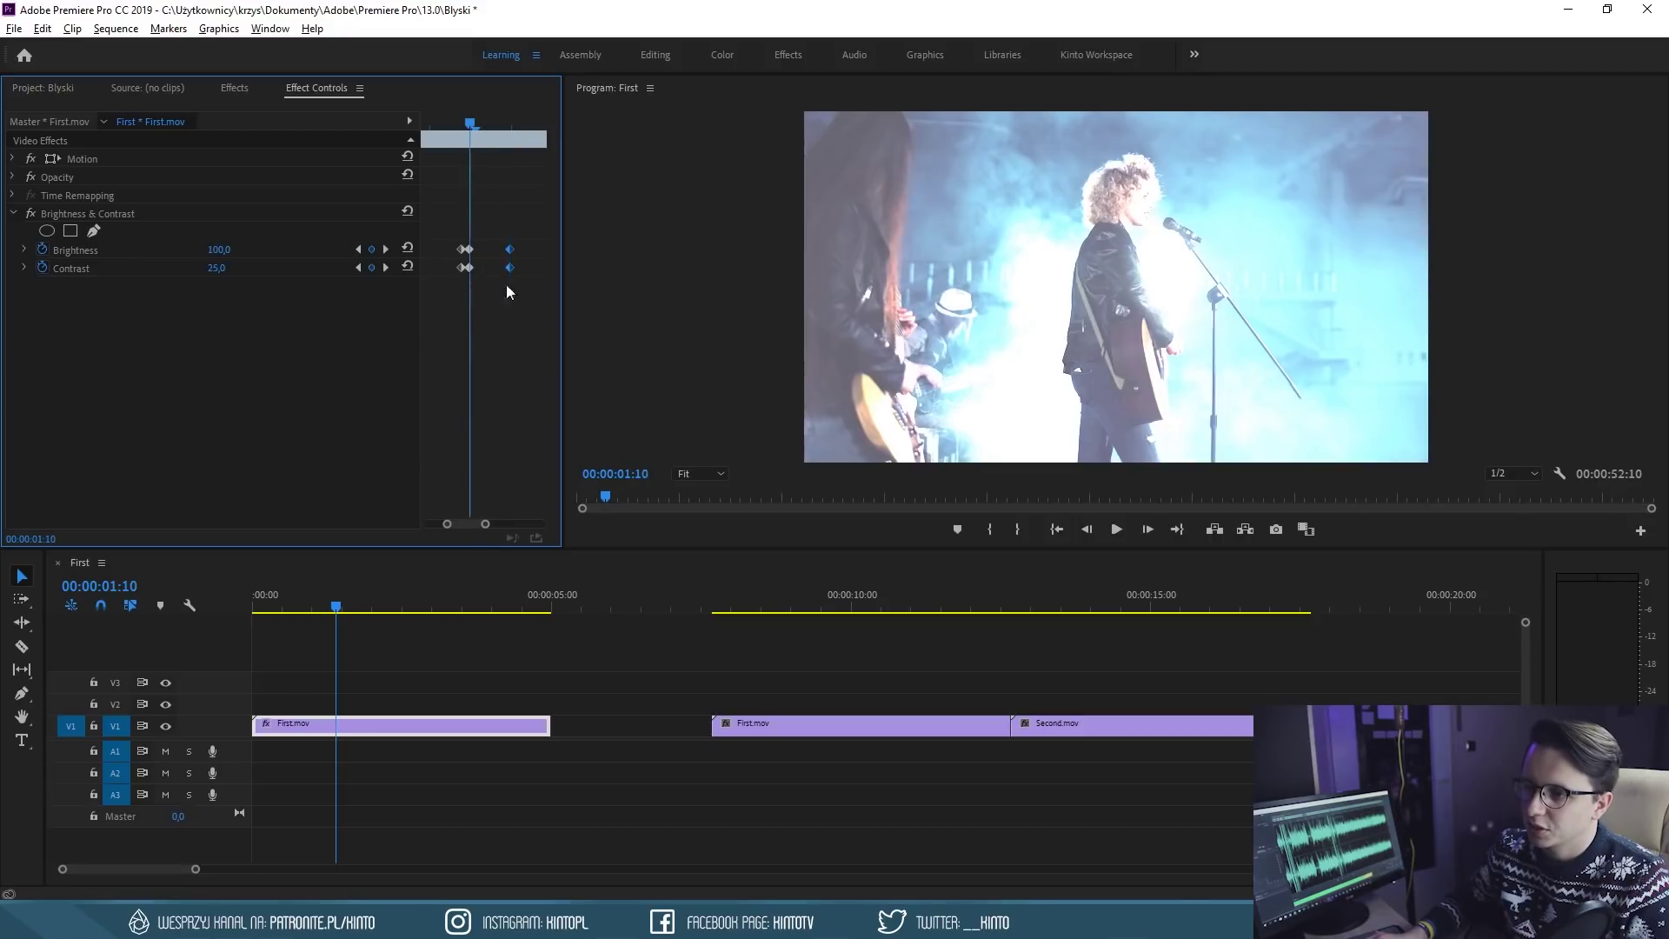
{"action": "left_click", "coordinate": [137, 588]}
{"action": "double_click", "coordinate": [137, 587]}
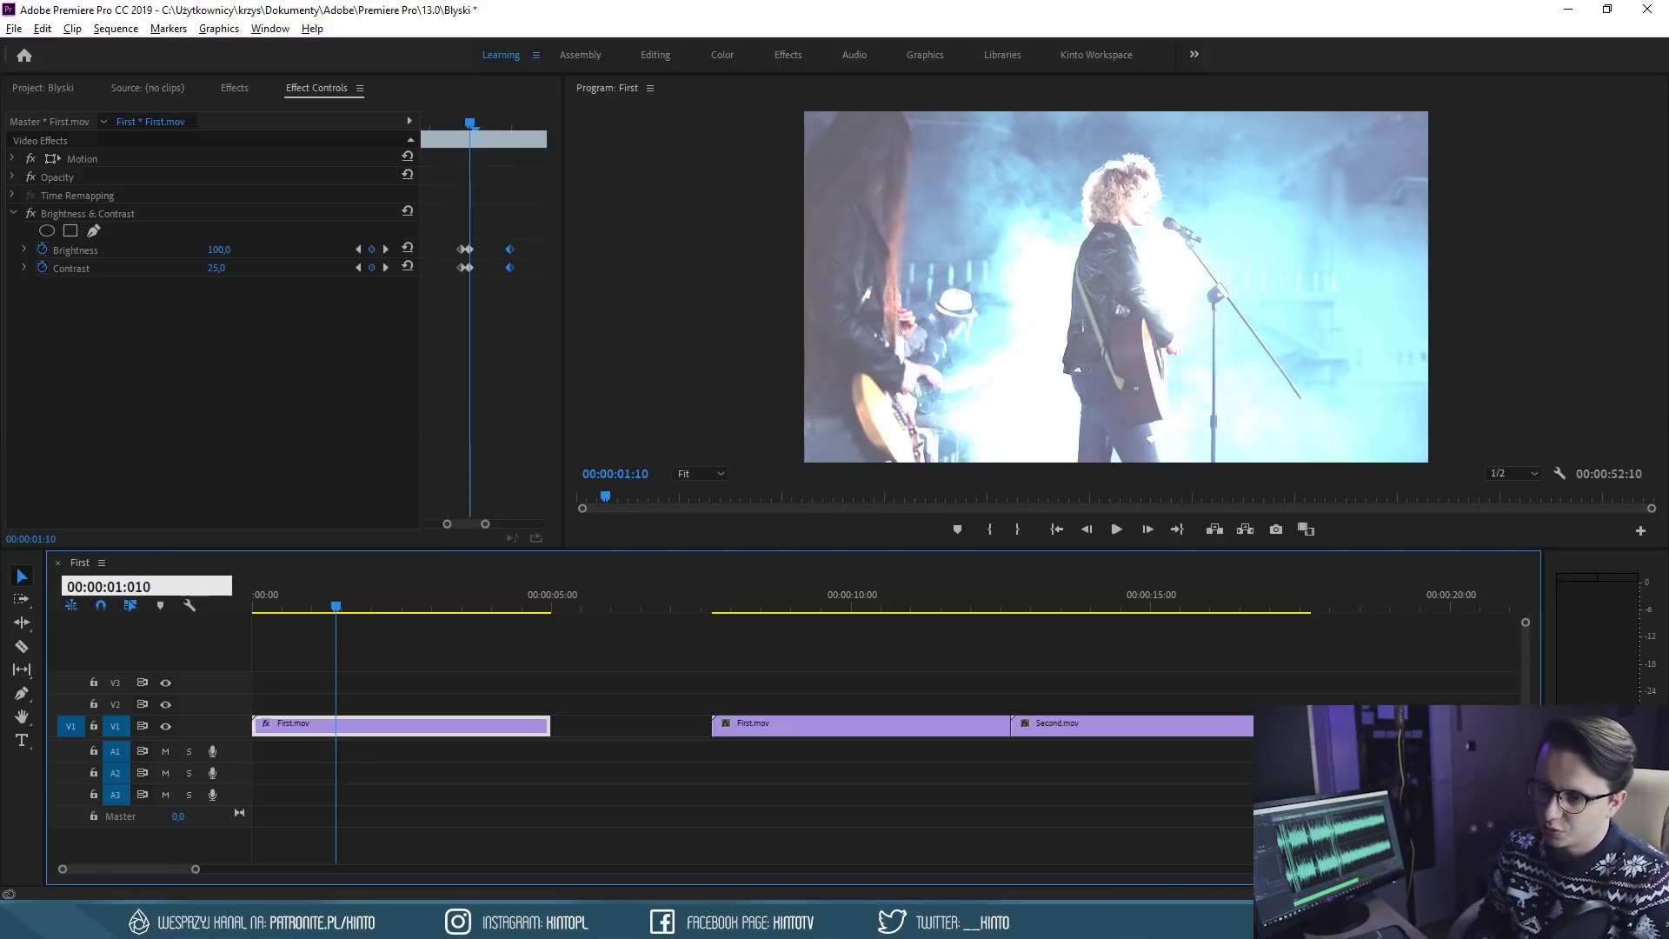
{"action": "type", "text": "5"}
{"action": "key", "text": "Return"}
{"action": "left_click", "coordinate": [458, 277]}
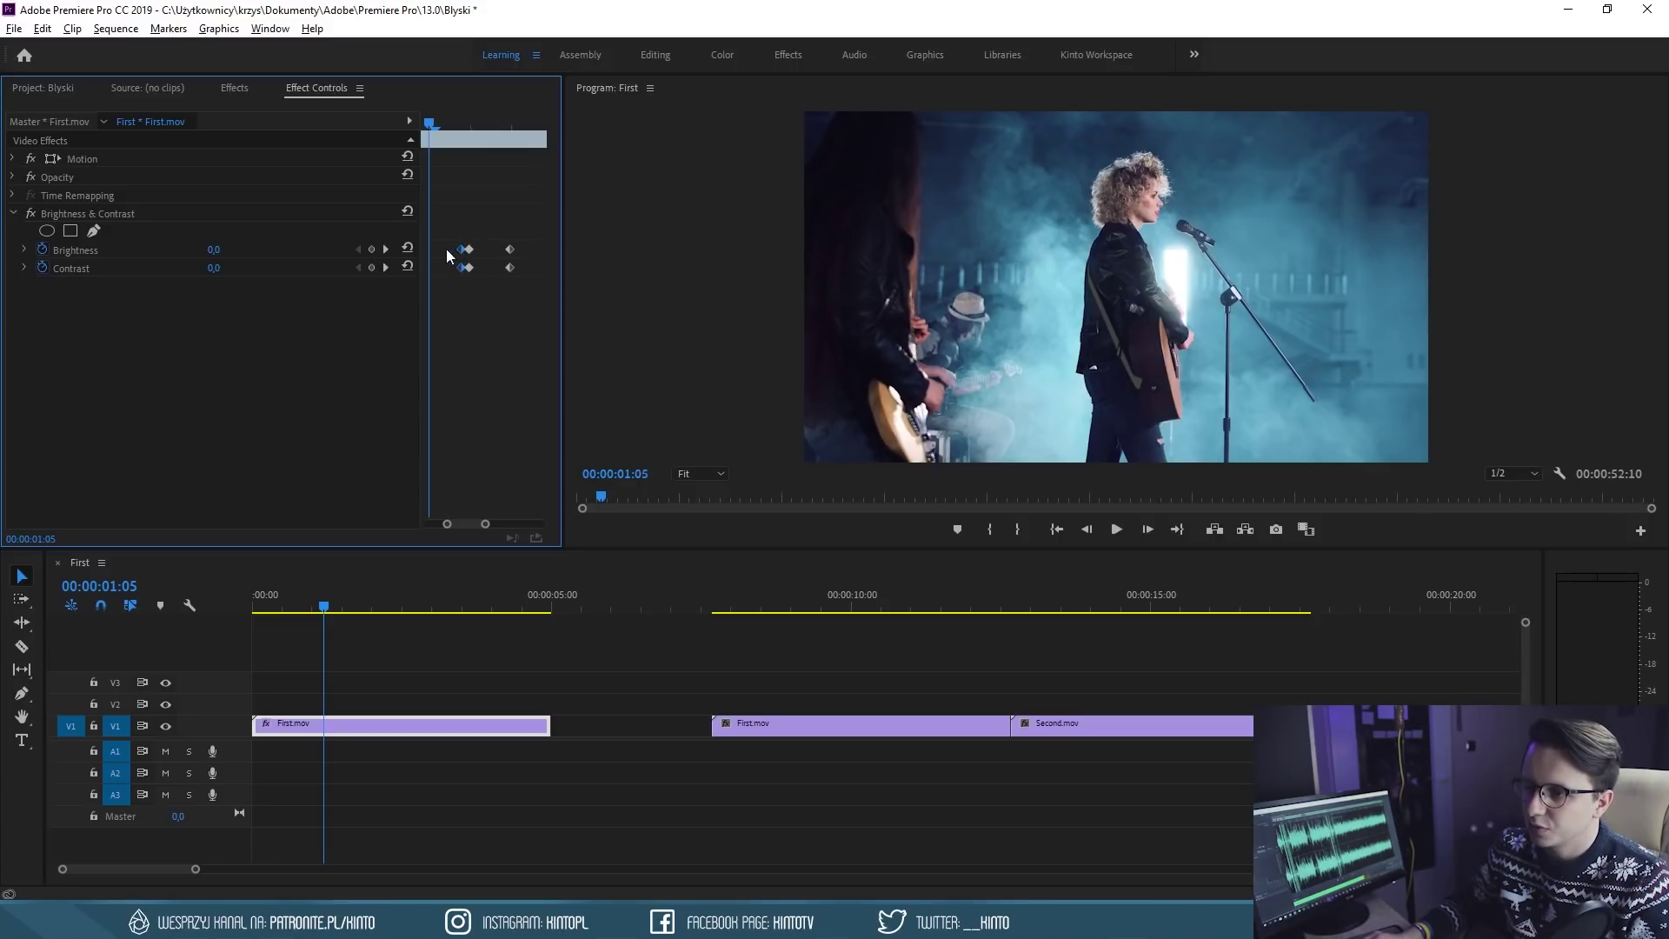
{"action": "left_click_drag", "start_coordinate": [462, 252], "coordinate": [433, 252]}
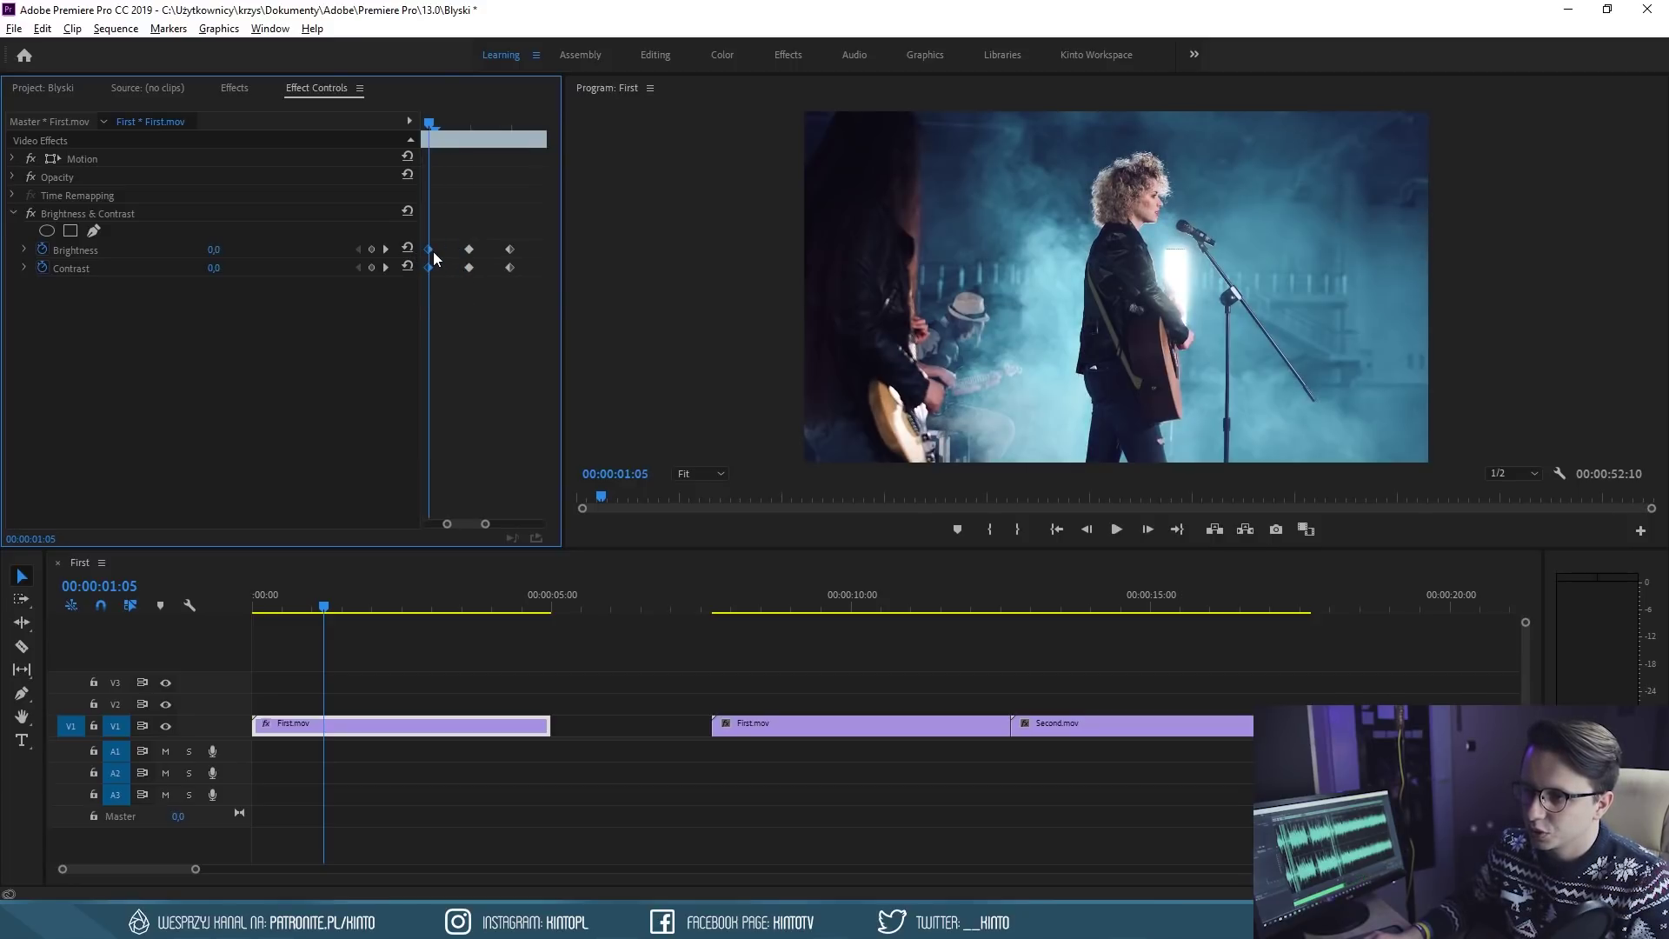
Preview the flashes across the whole clip and select the Brightness & Contrast effect
{"action": "left_click", "coordinate": [290, 605]}
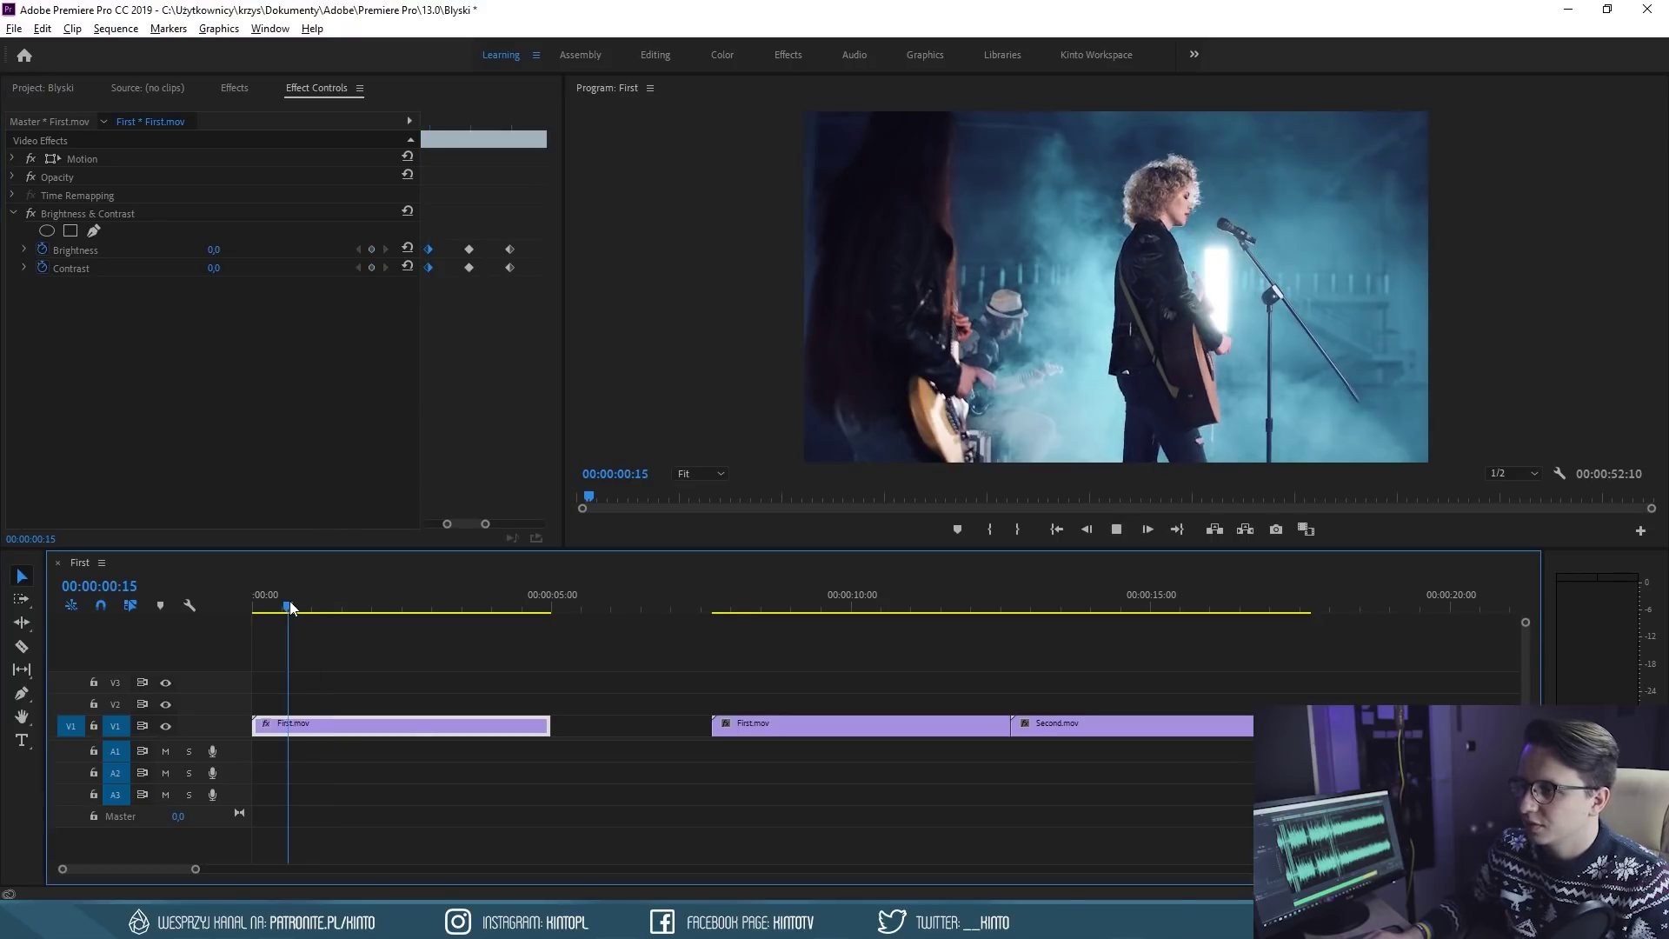
{"action": "key", "text": "Right"}
{"action": "key", "text": "Right"}
{"action": "key", "text": "Right"}
{"action": "key", "text": "Right"}
{"action": "key", "text": "Right"}
{"action": "key", "text": "Right"}
{"action": "key", "text": "Right"}
{"action": "key", "text": "Right"}
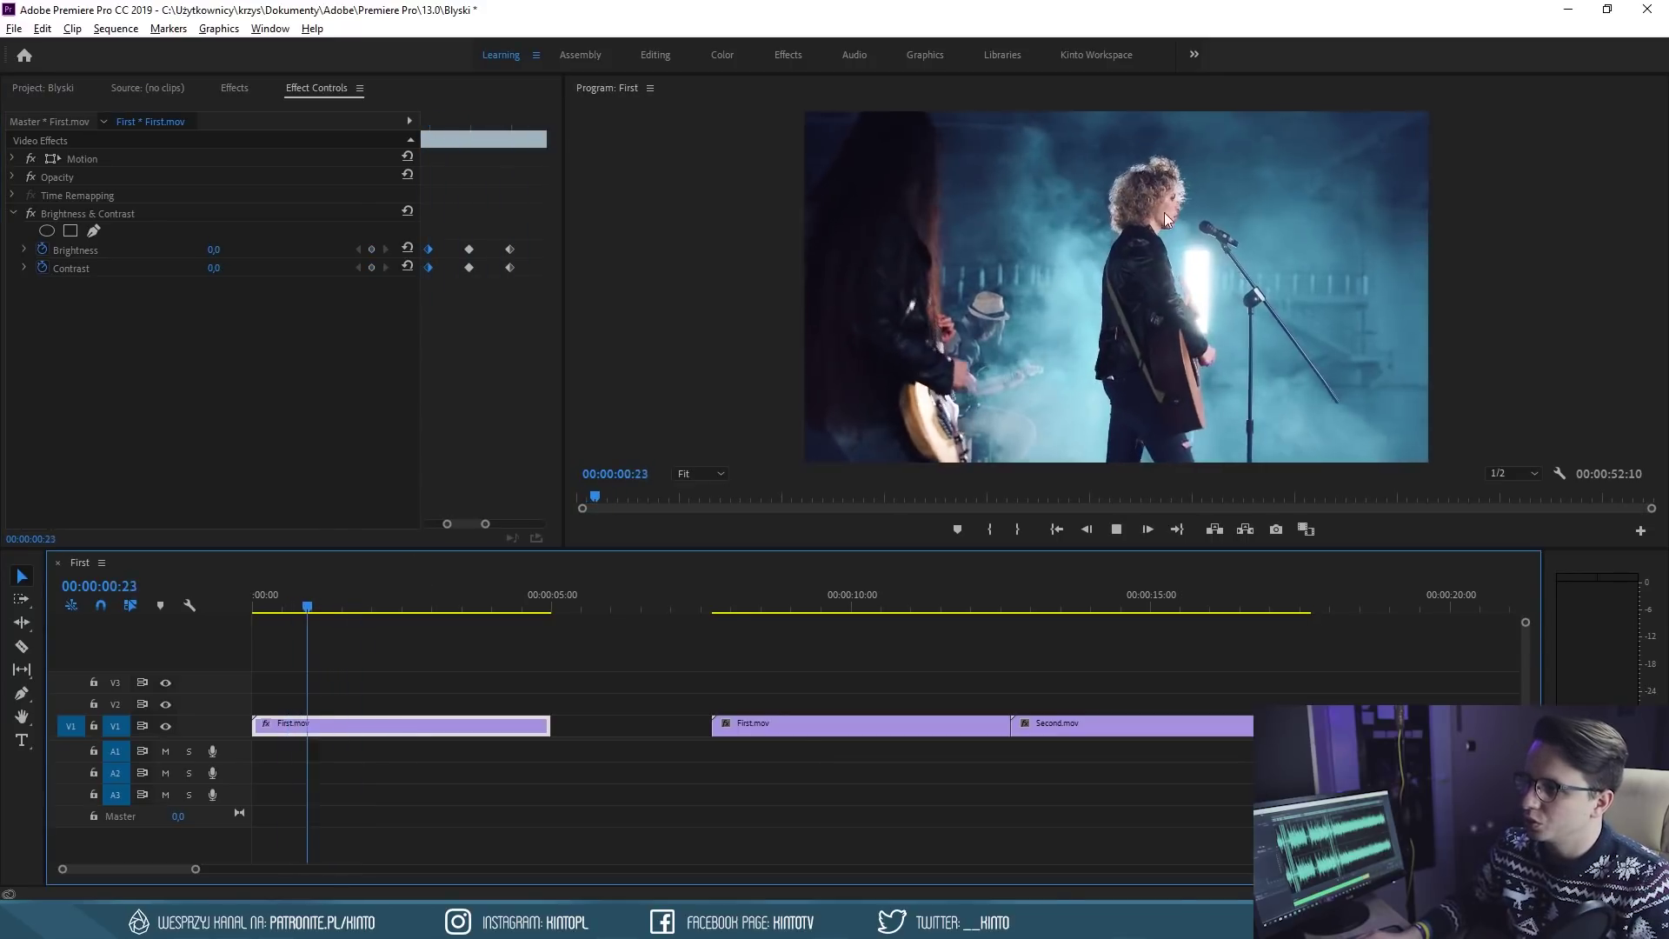
{"action": "key", "text": "space"}
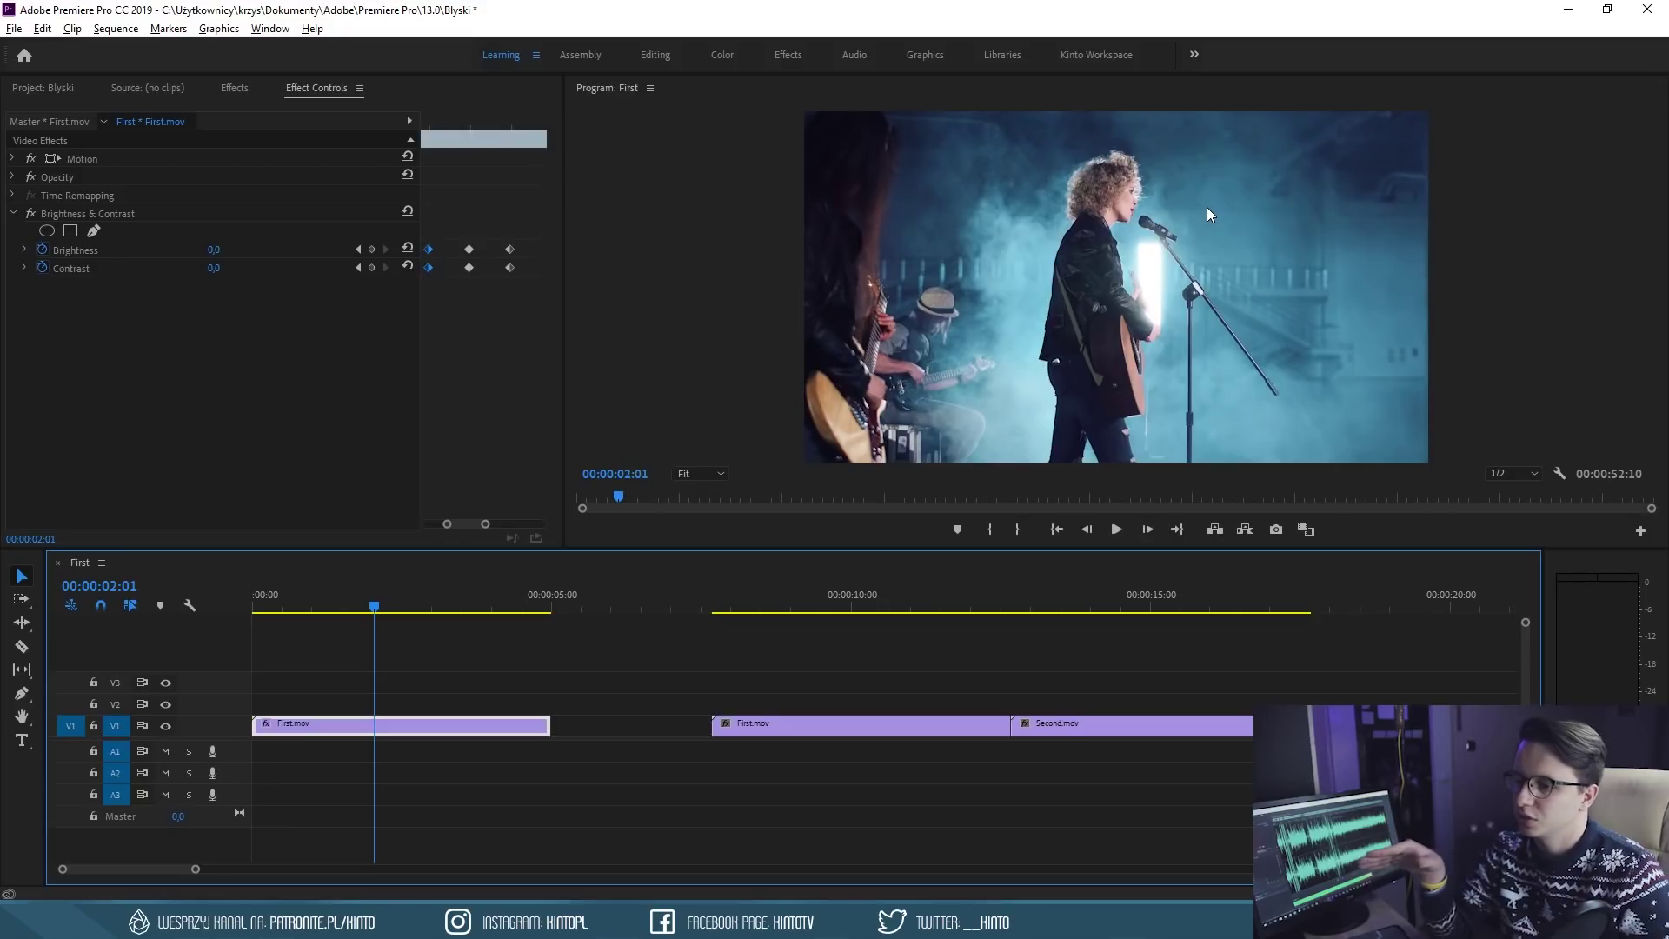
{"action": "left_click_drag", "start_coordinate": [486, 523], "coordinate": [500, 525]}
{"action": "left_click_drag", "start_coordinate": [336, 601], "coordinate": [314, 605]}
{"action": "key", "text": "space"}
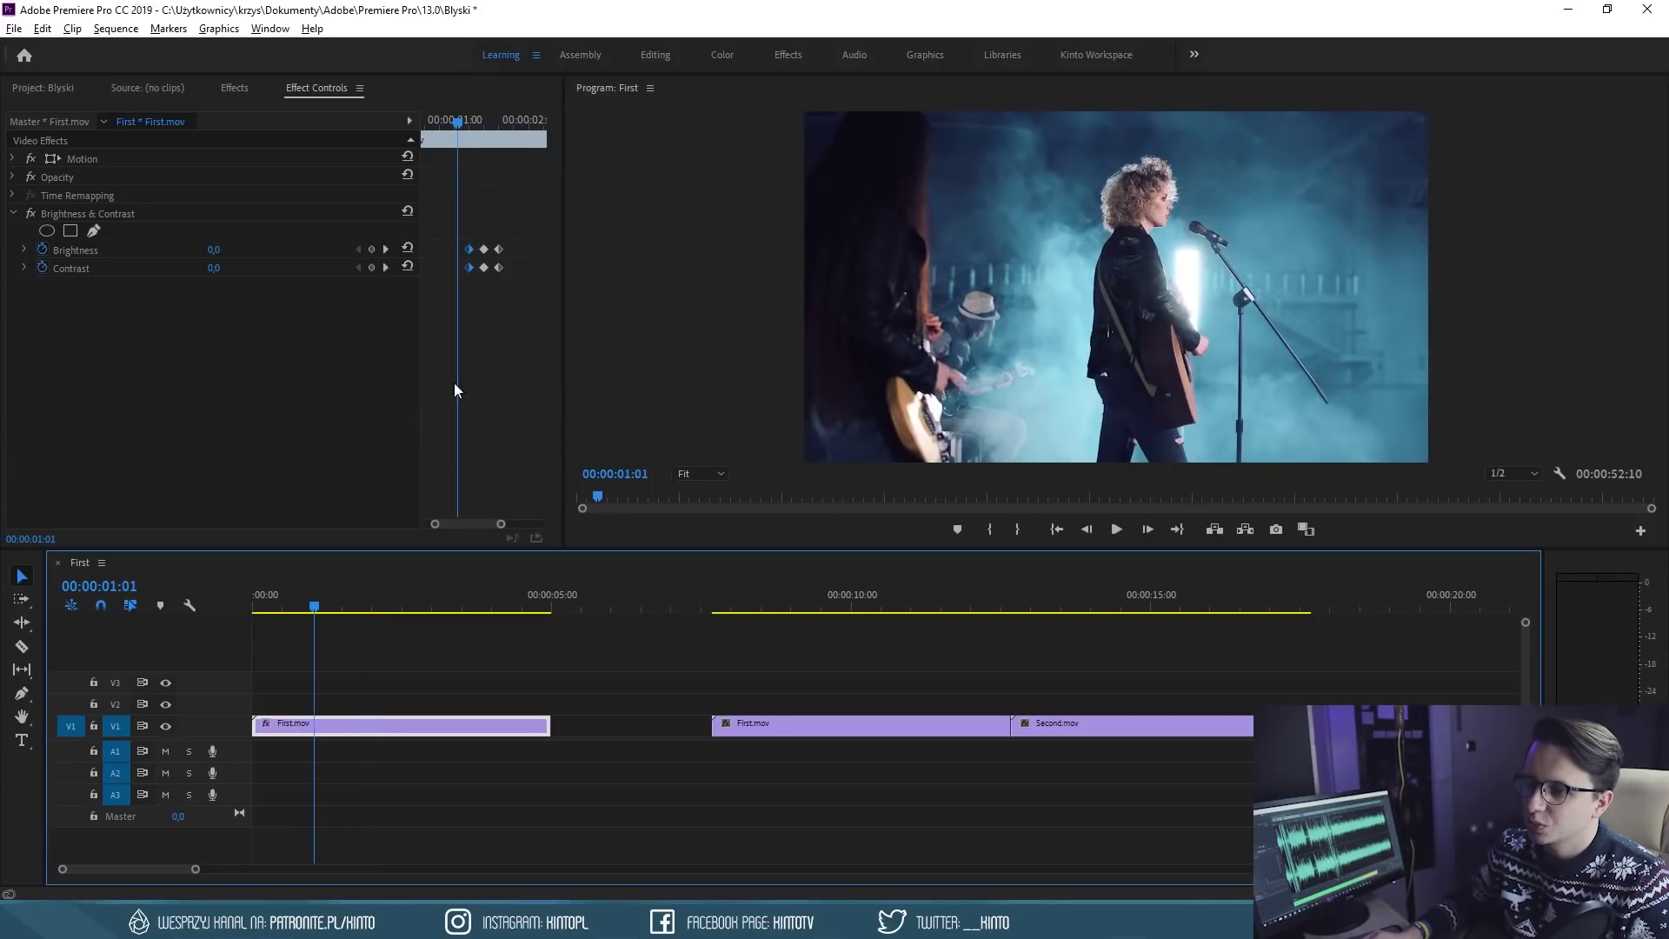
{"action": "left_click_drag", "start_coordinate": [499, 522], "coordinate": [510, 523]}
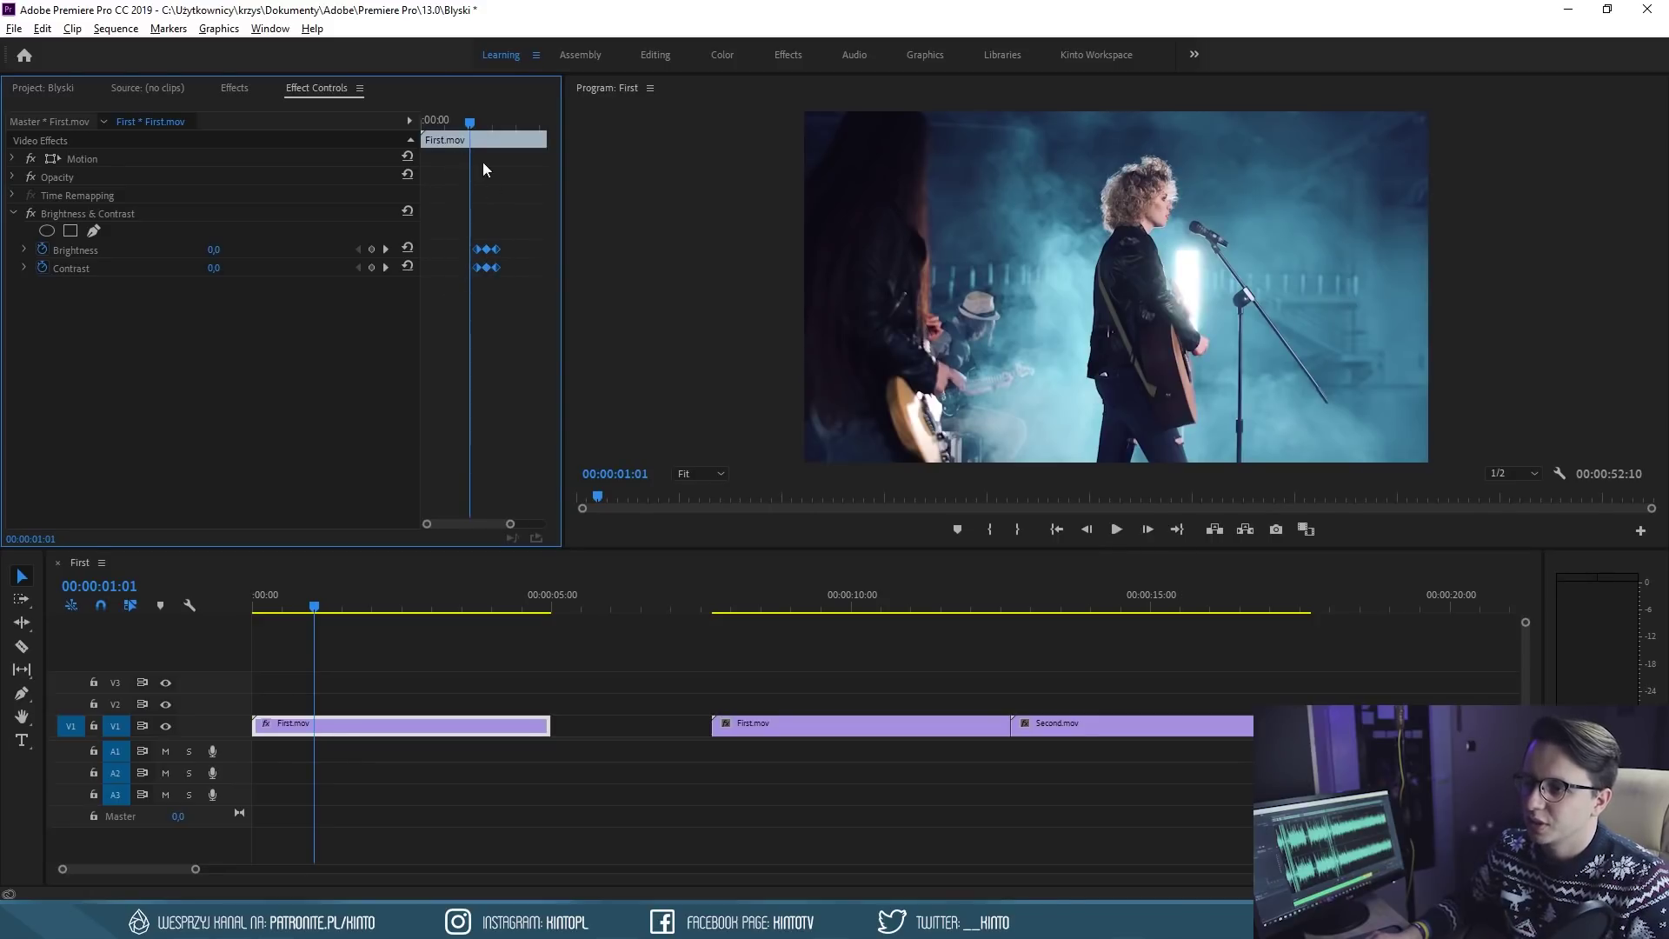
{"action": "left_click_drag", "start_coordinate": [460, 122], "coordinate": [433, 122]}
{"action": "left_click", "coordinate": [228, 592]}
{"action": "key", "text": "space"}
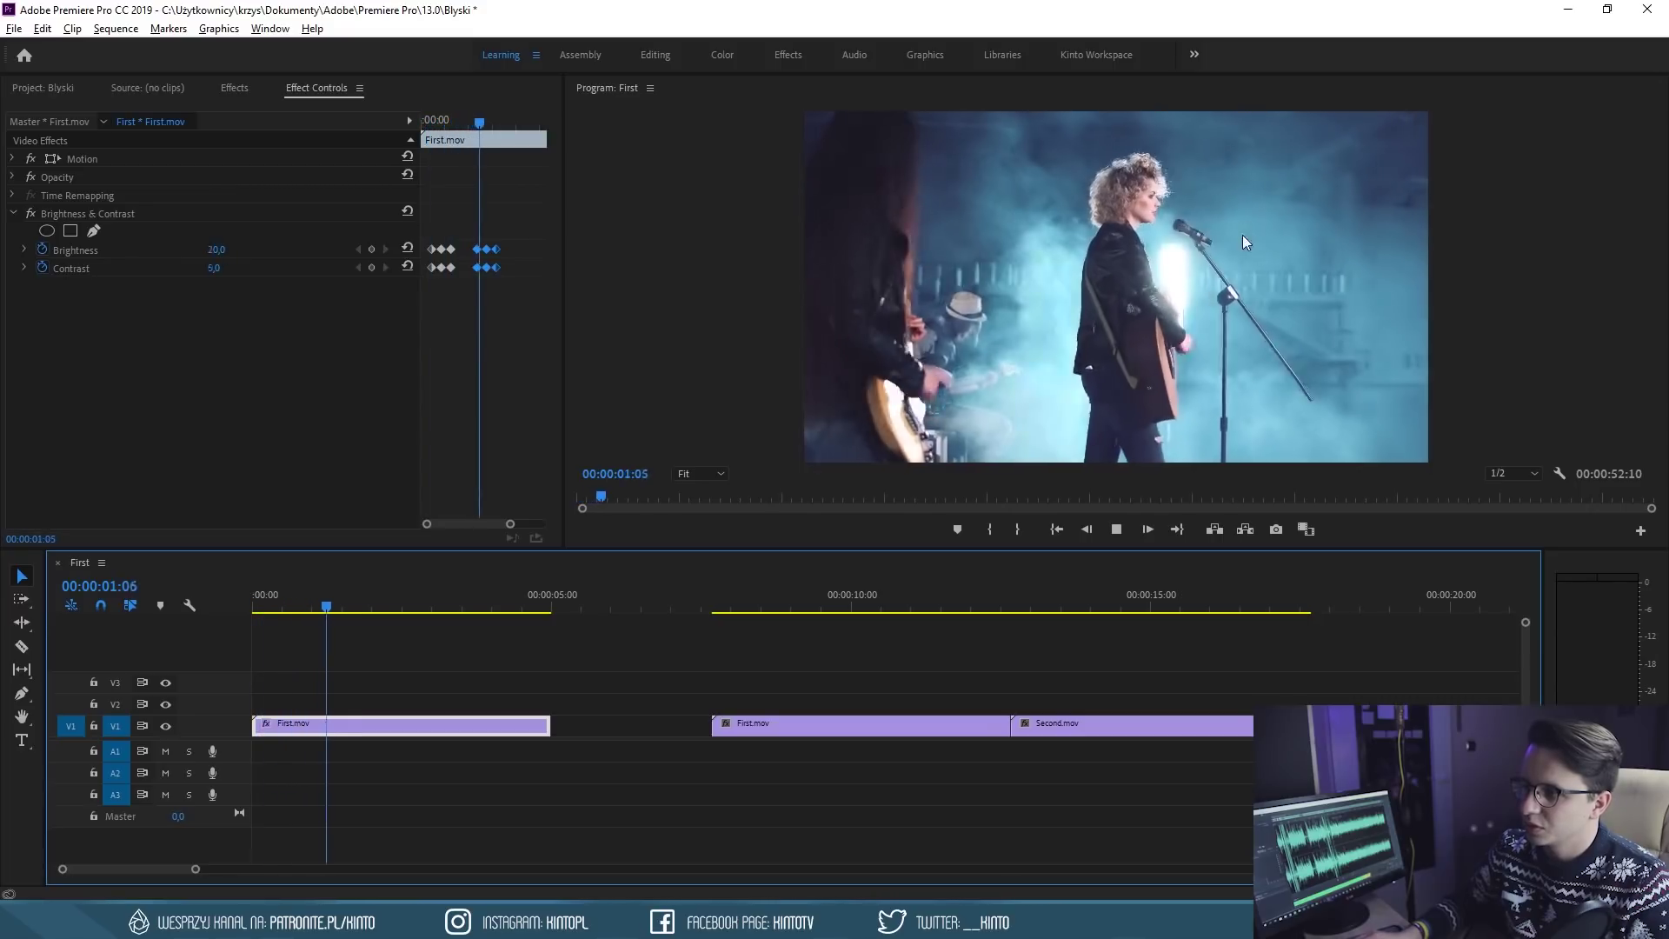
{"action": "left_click", "coordinate": [519, 122]}
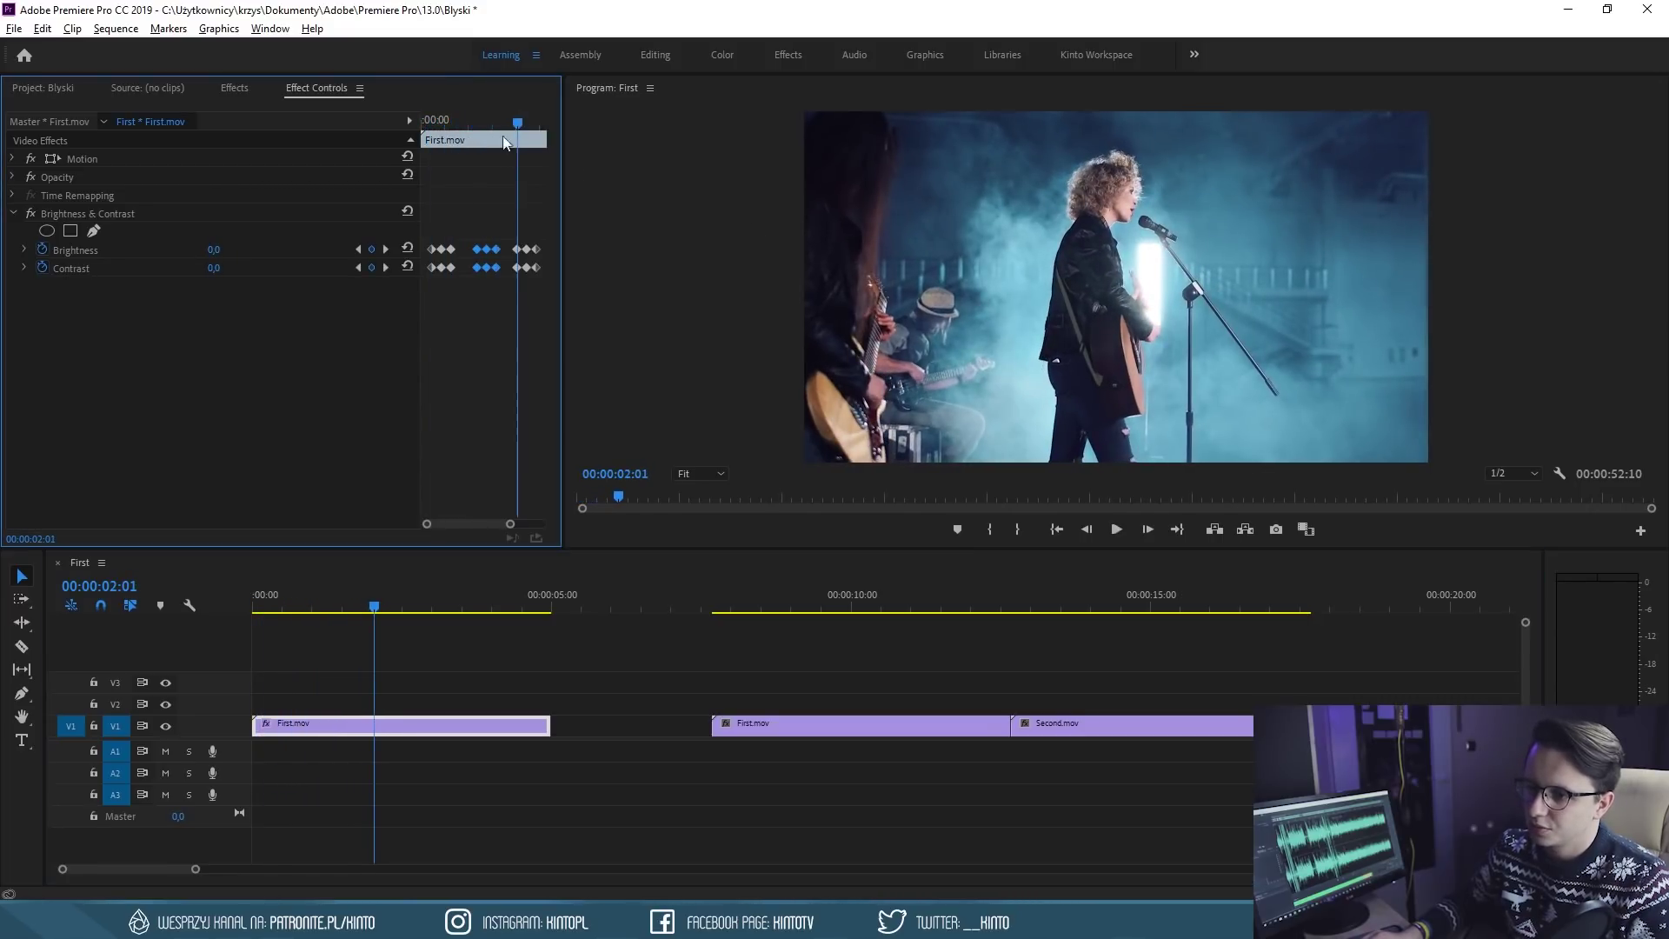
{"action": "left_click", "coordinate": [254, 600]}
{"action": "key", "text": "space"}
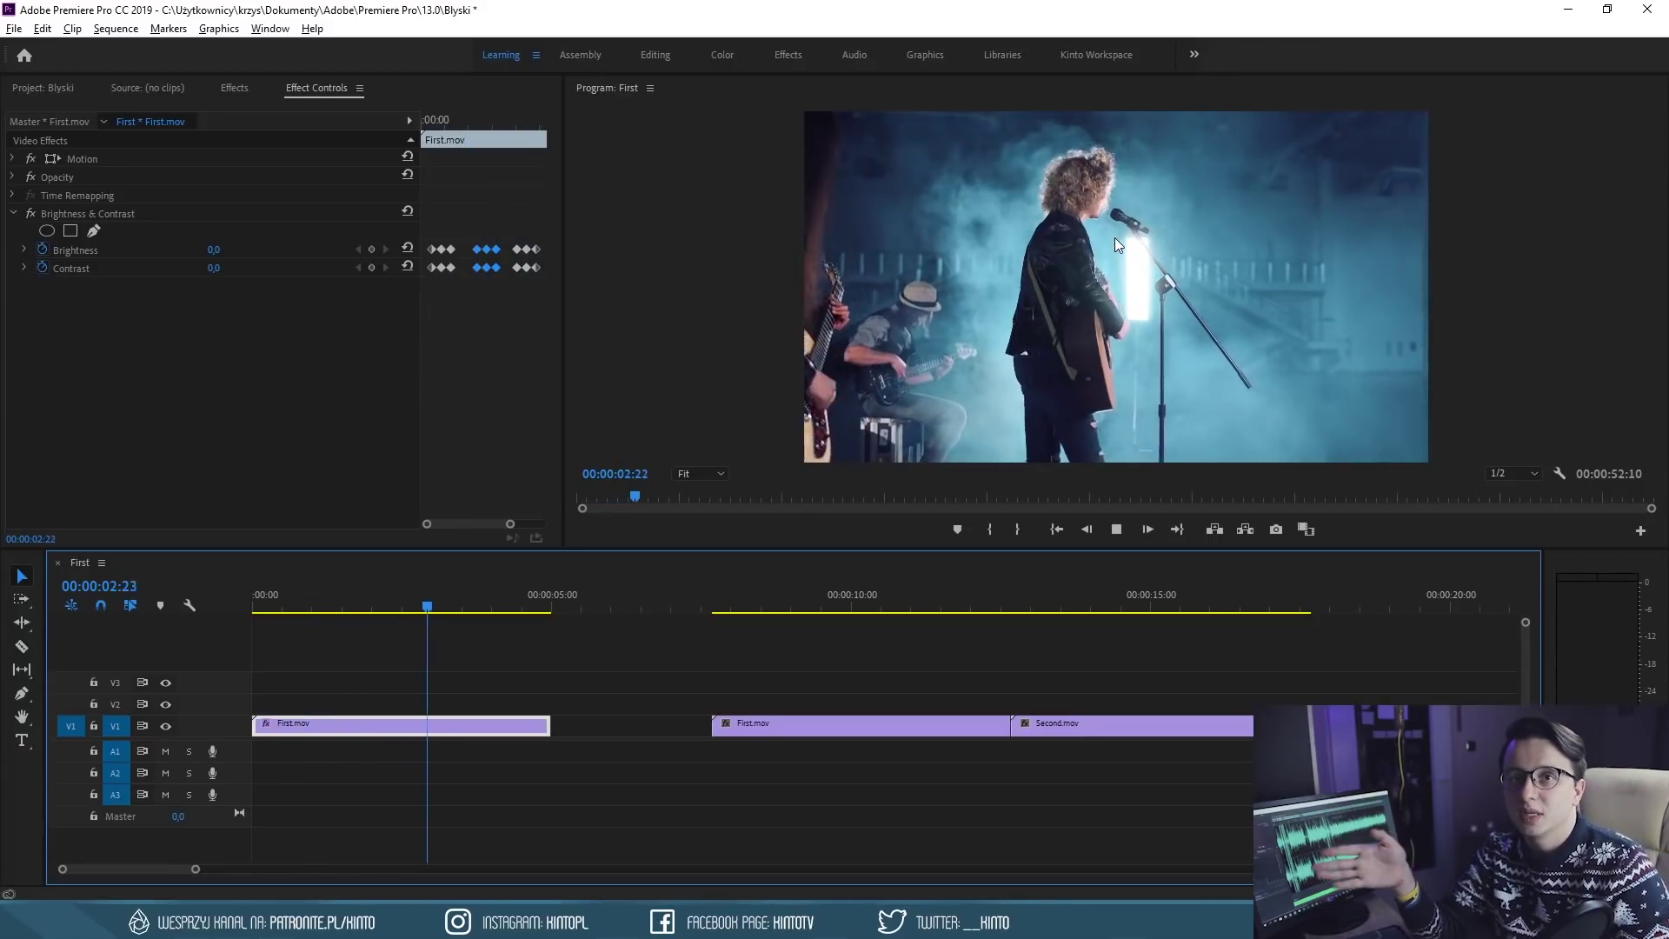
{"action": "key", "text": "space"}
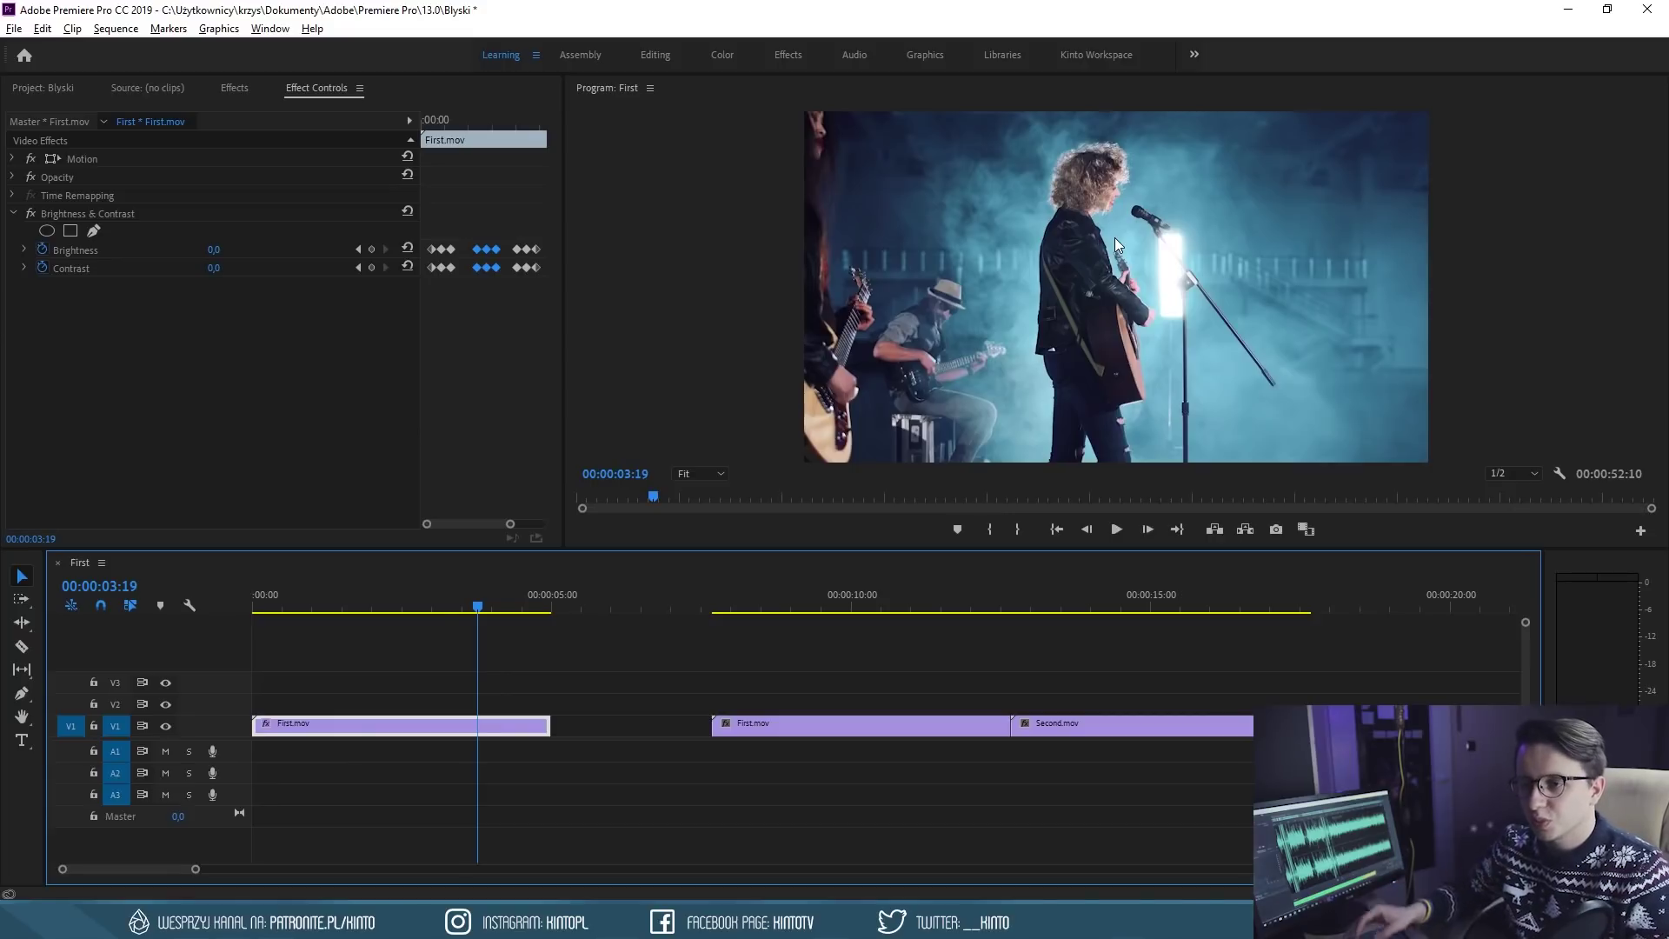
{"action": "left_click", "coordinate": [122, 212]}
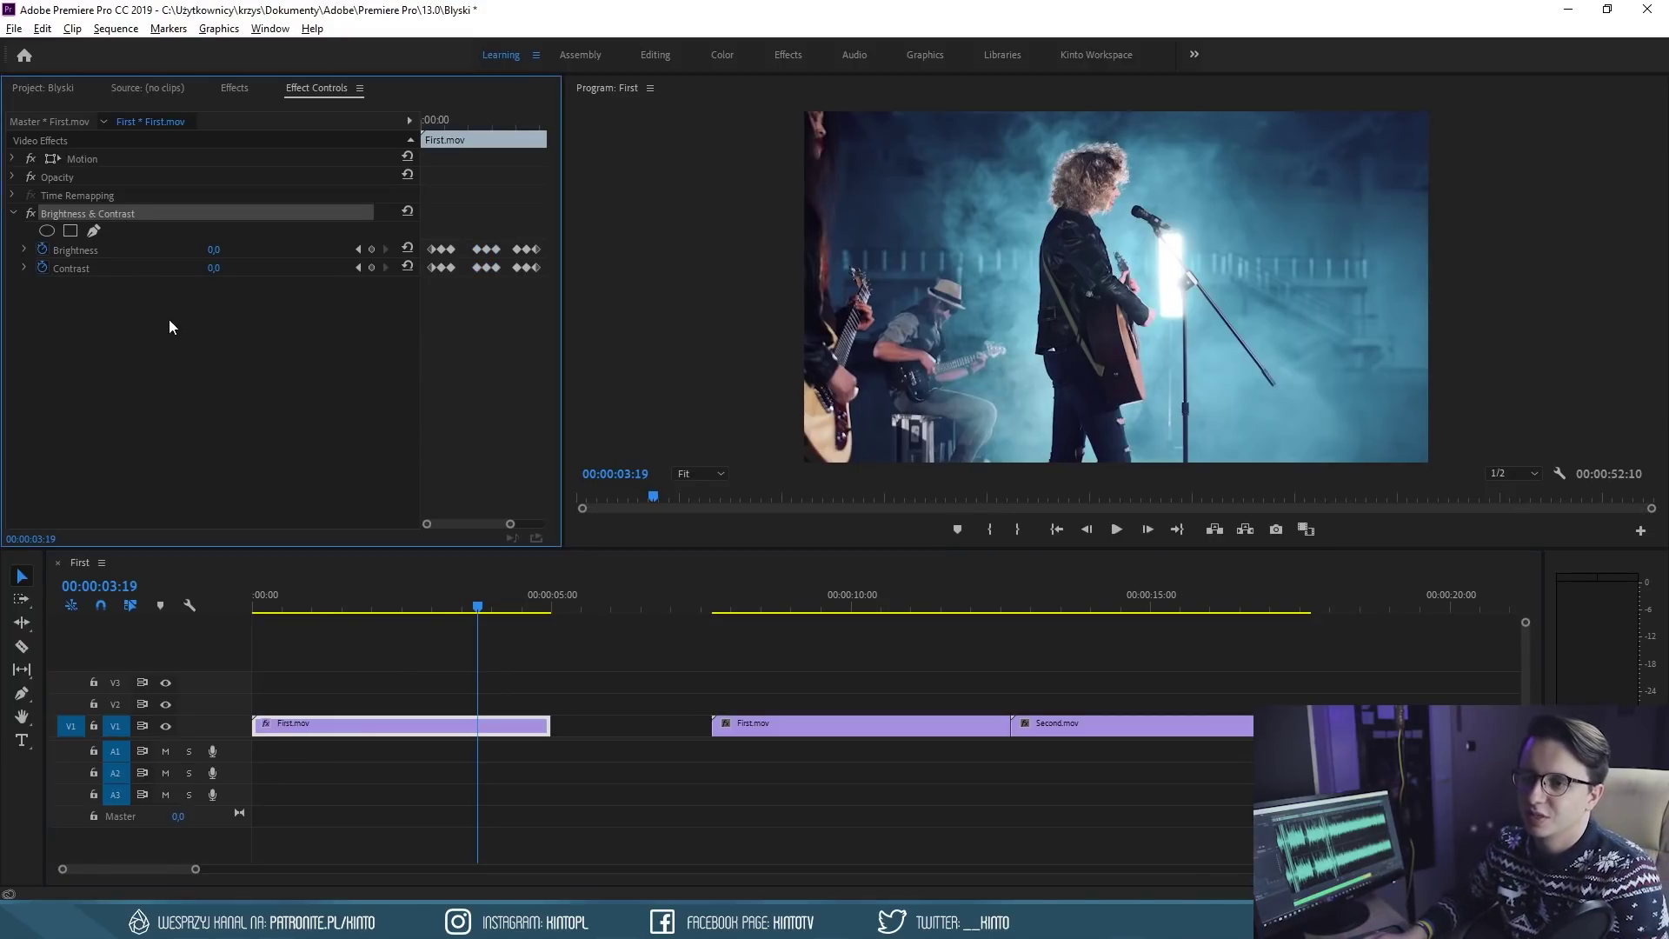
Delete Brightness & Contrast and create a new white Color Matte
{"action": "key", "text": "Delete"}
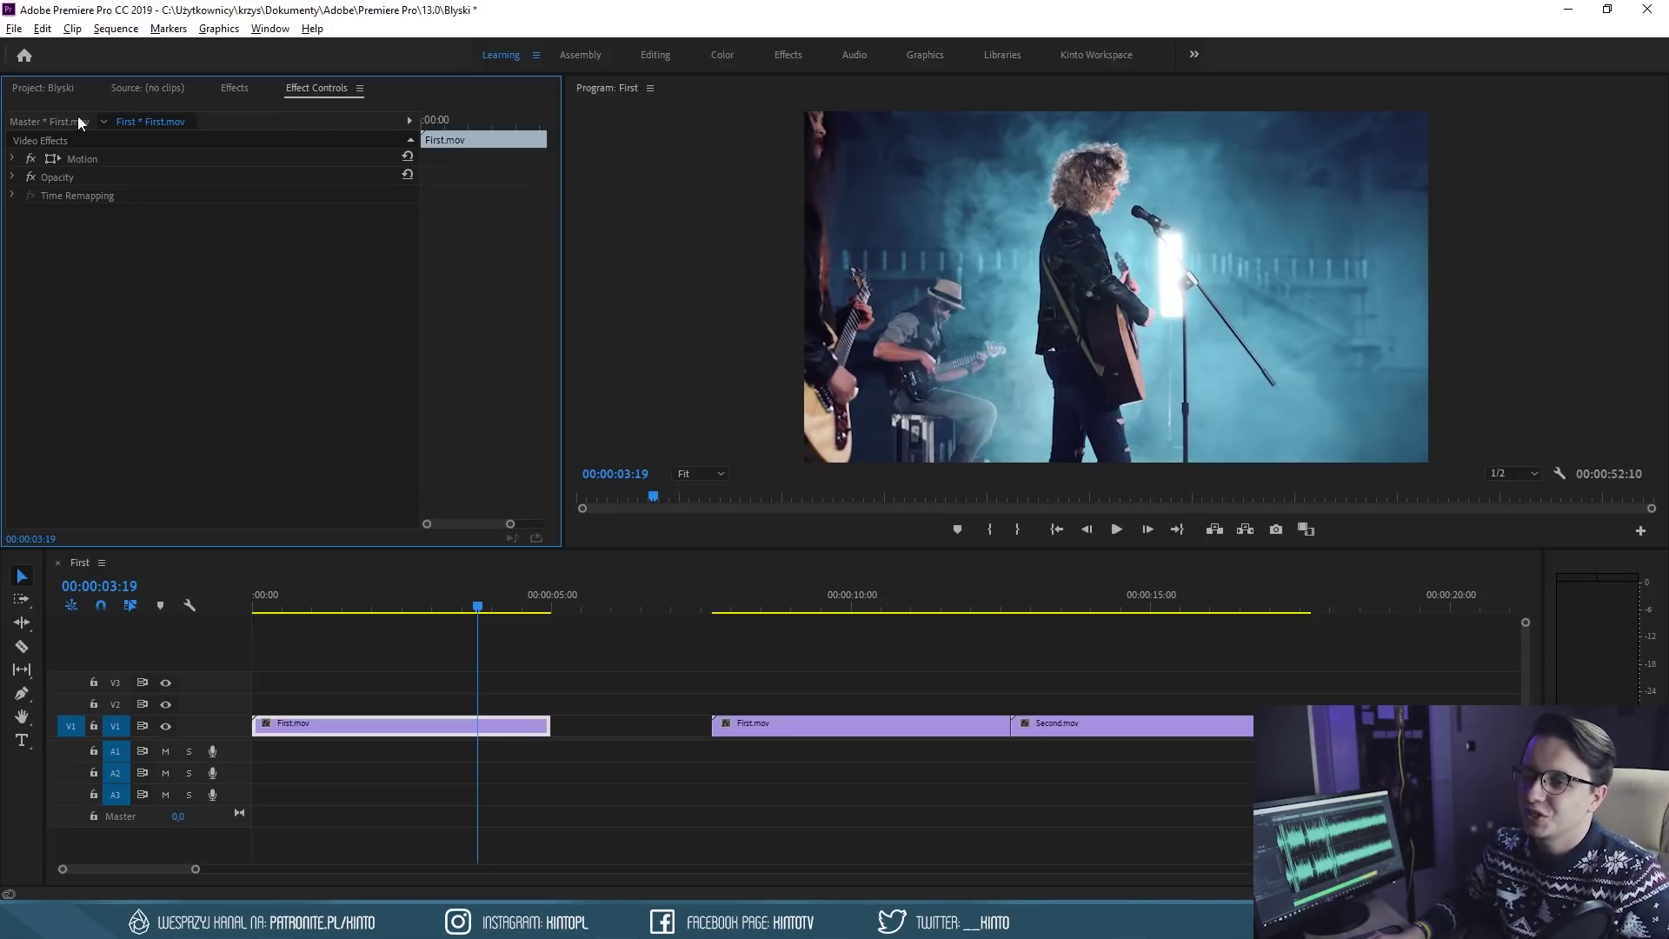
{"action": "left_click", "coordinate": [42, 87]}
{"action": "left_click", "coordinate": [508, 530]}
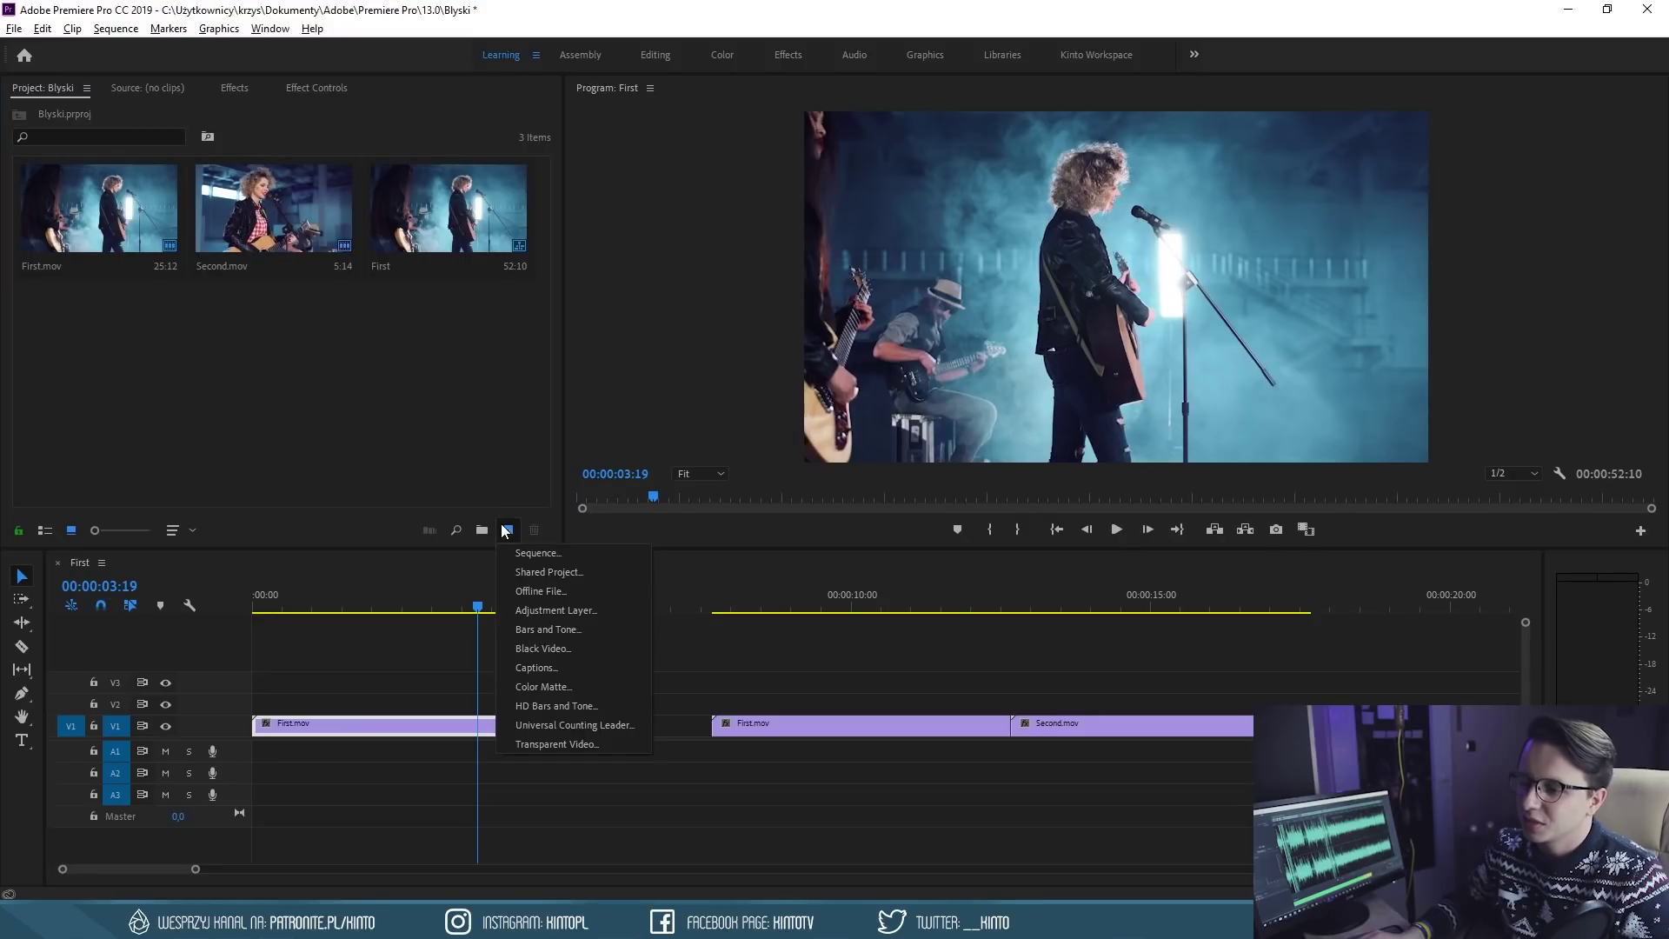
{"action": "left_click", "coordinate": [547, 687]}
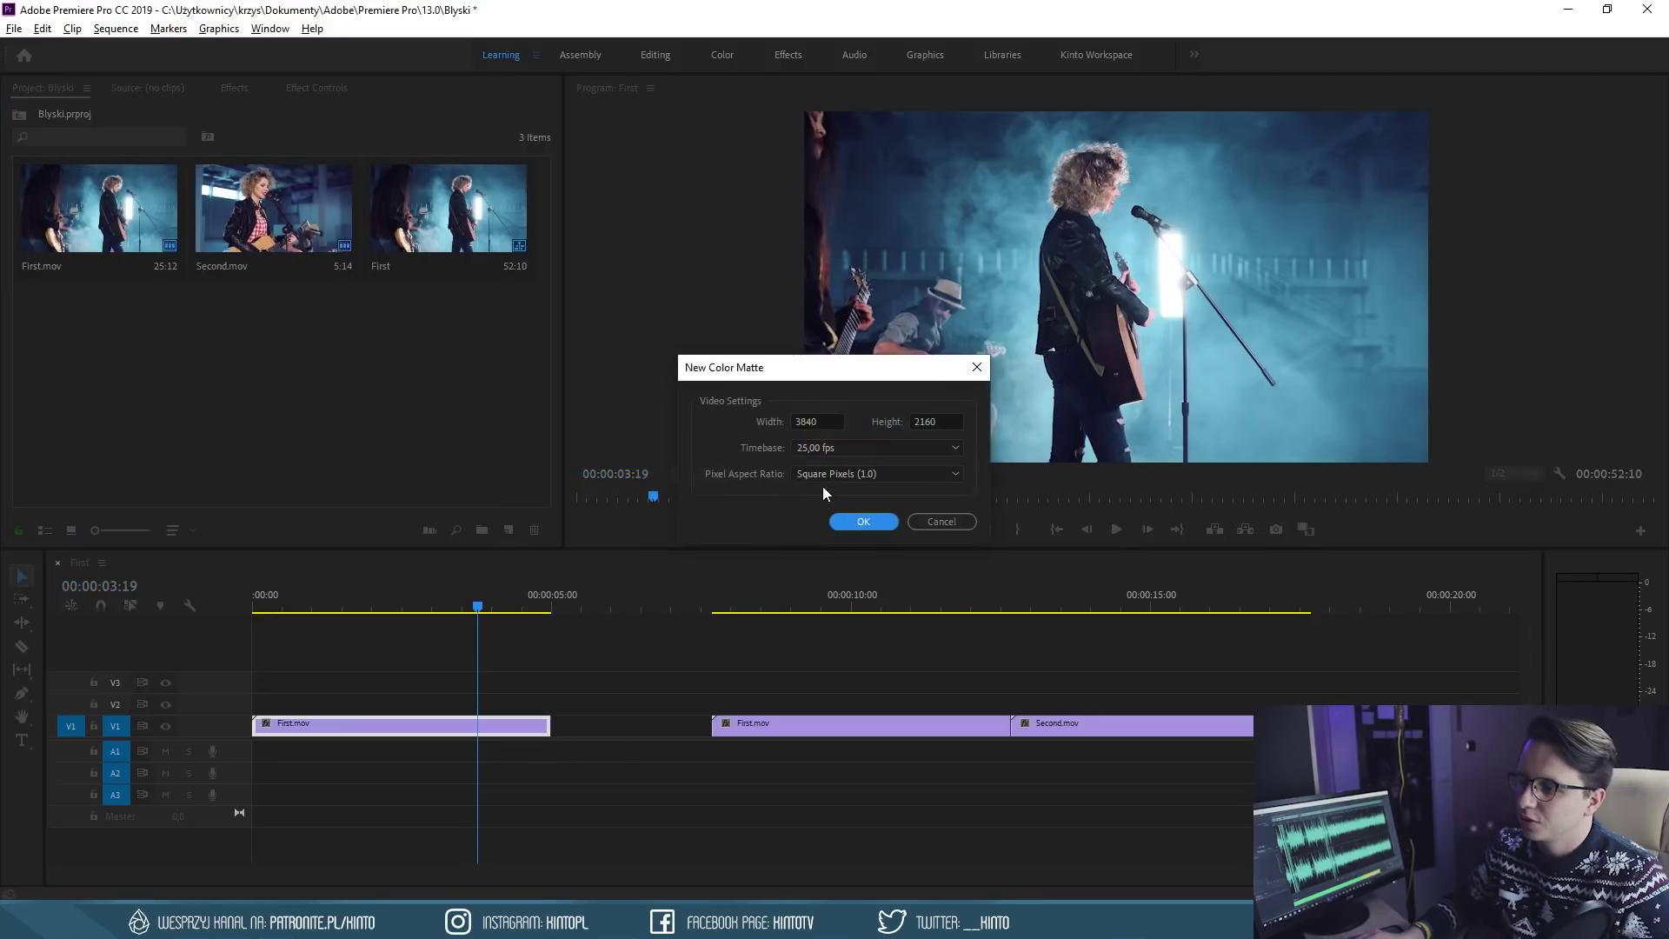
{"action": "left_click", "coordinate": [841, 523]}
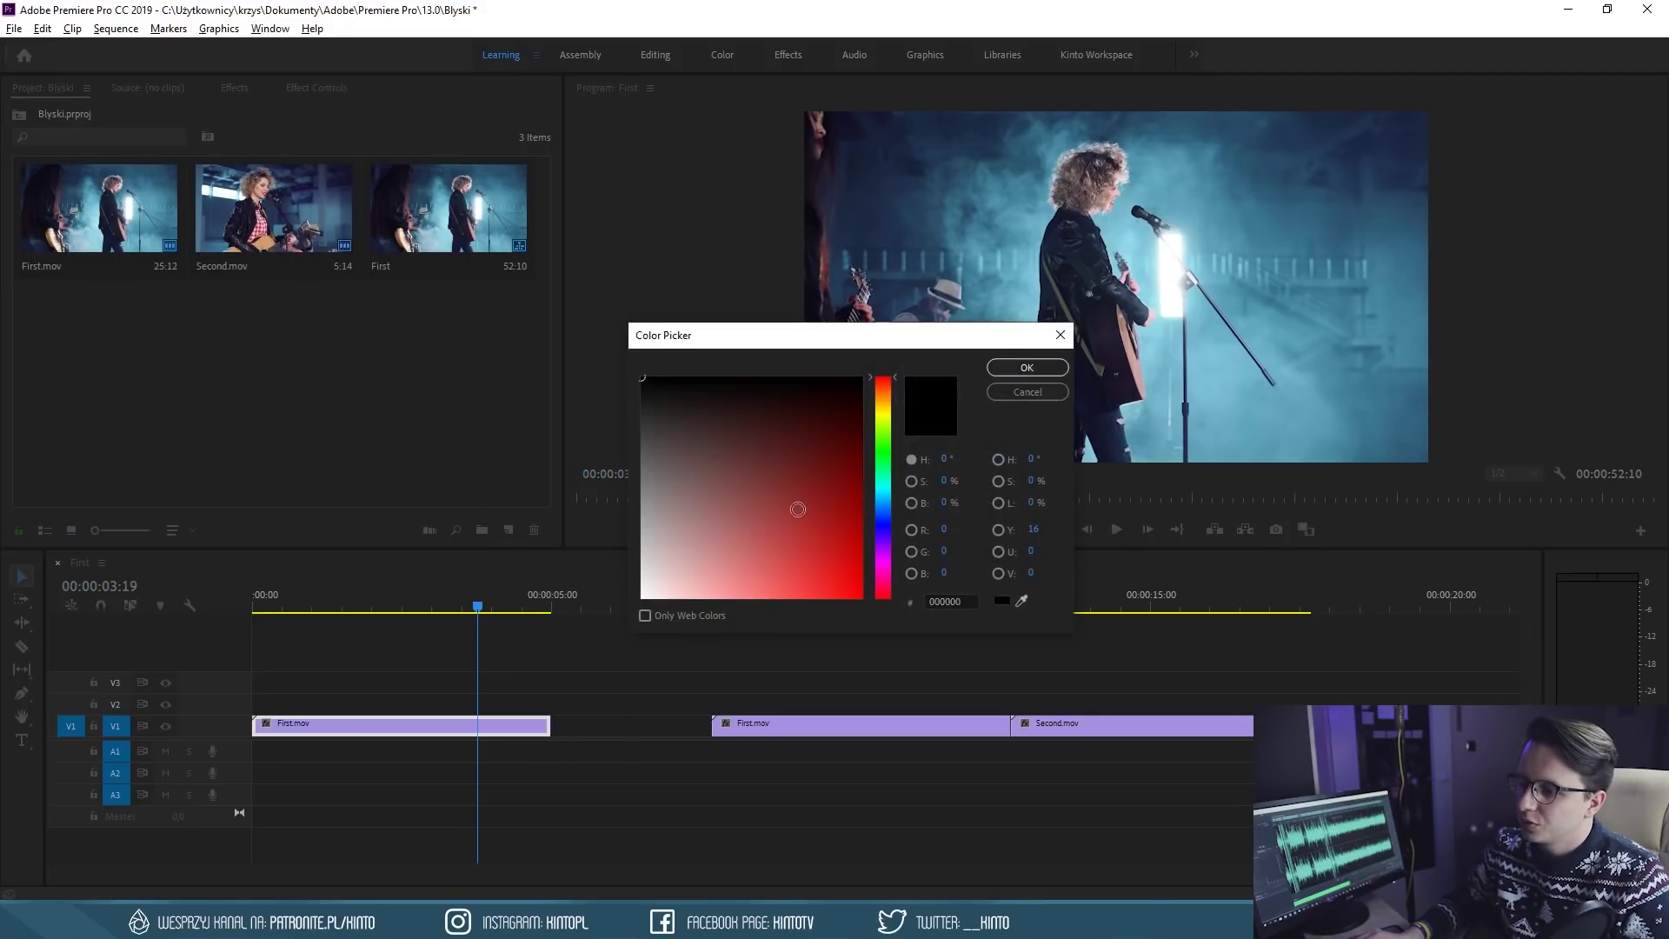
{"action": "left_click", "coordinate": [1003, 367]}
{"action": "left_click", "coordinate": [787, 487]}
Place the Color Matte on V2 starting at 00:00:01:00
{"action": "left_click_drag", "start_coordinate": [483, 200], "coordinate": [427, 687]}
{"action": "key", "text": "minus"}
{"action": "key", "text": "minus"}
{"action": "left_click", "coordinate": [448, 601]}
{"action": "left_click_drag", "start_coordinate": [452, 665], "coordinate": [462, 665]}
Cut the matte at 00:00:01:06 and delete the leftover part
{"action": "left_click_drag", "start_coordinate": [451, 593], "coordinate": [506, 609]}
{"action": "key", "text": "c"}
{"action": "left_click", "coordinate": [504, 683]}
{"action": "key", "text": "v"}
{"action": "left_click", "coordinate": [526, 682]}
{"action": "key", "text": "Delete"}
{"action": "left_click", "coordinate": [478, 599]}
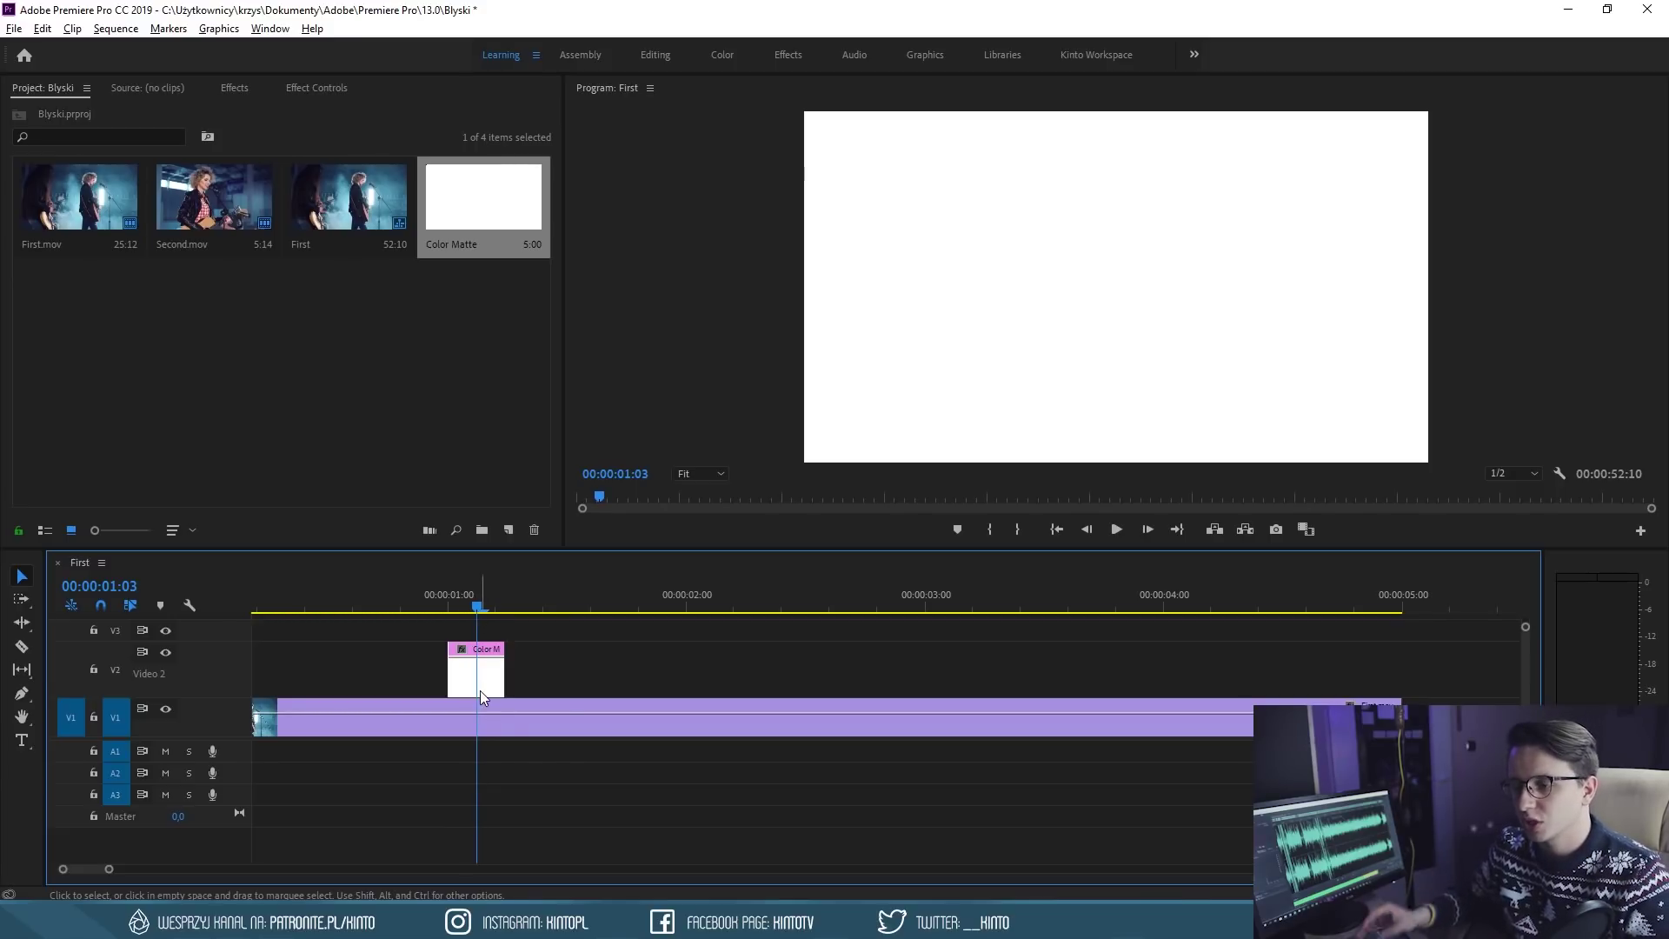
Add opacity keyframes on the white matte and pull the first down to 0% at clip start
{"action": "scroll", "coordinate": [430, 675], "scroll_direction": "up", "scroll_amount": 1}
{"action": "scroll", "coordinate": [429, 676], "scroll_direction": "up", "scroll_amount": 1}
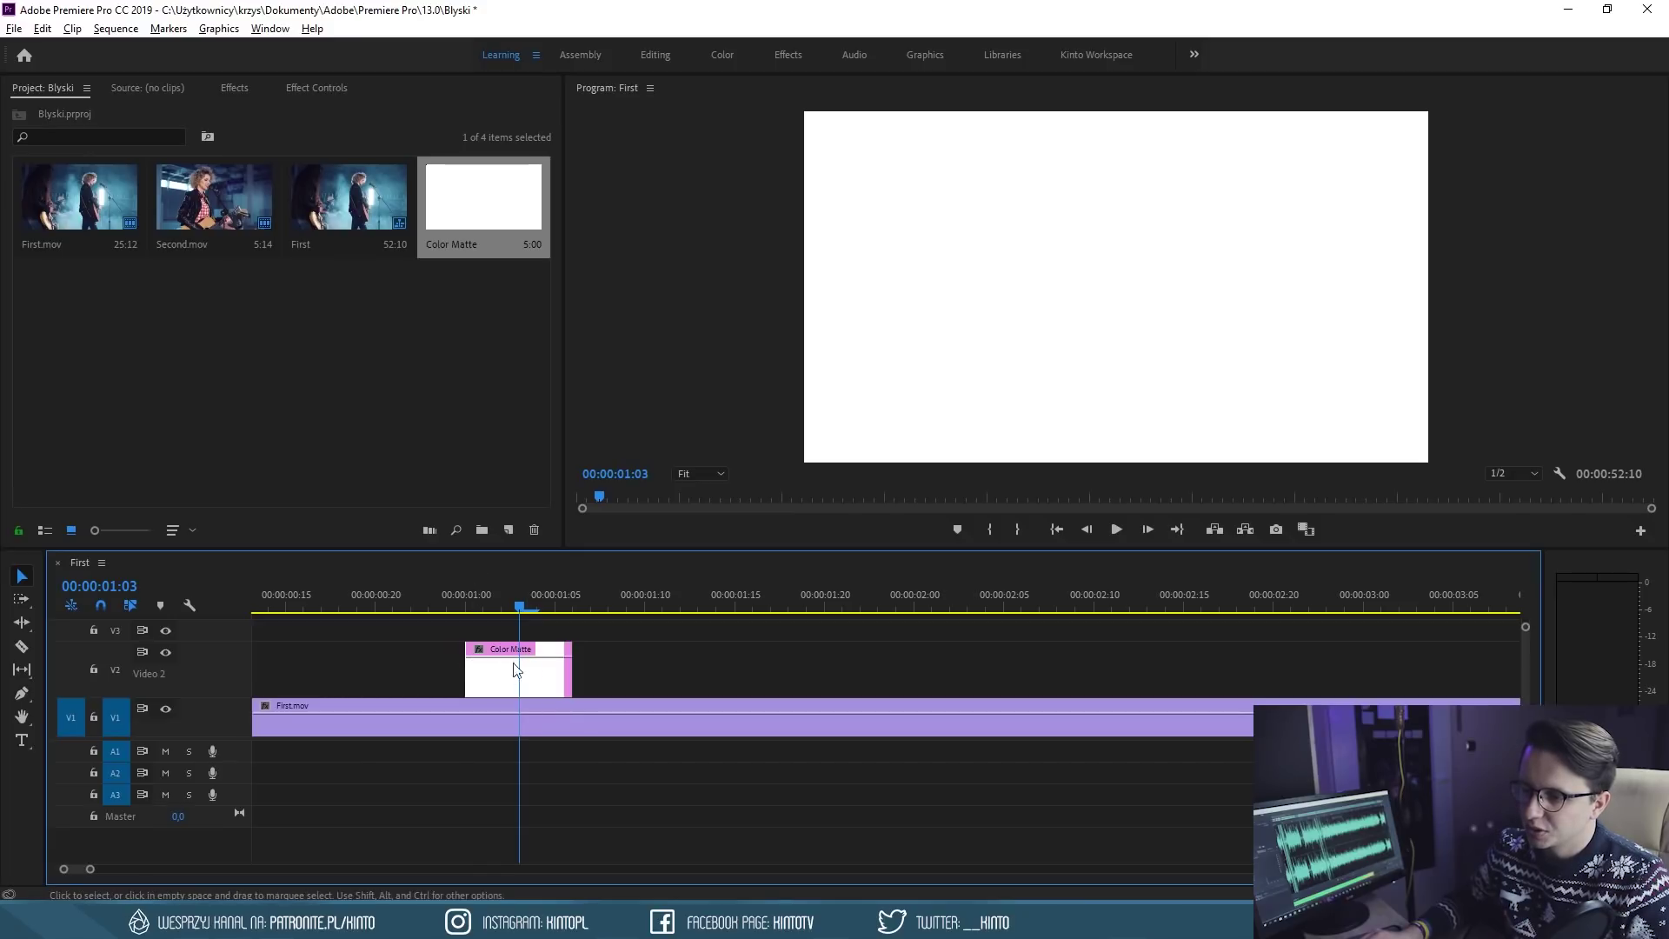
{"action": "left_click_drag", "start_coordinate": [484, 657], "coordinate": [484, 679]}
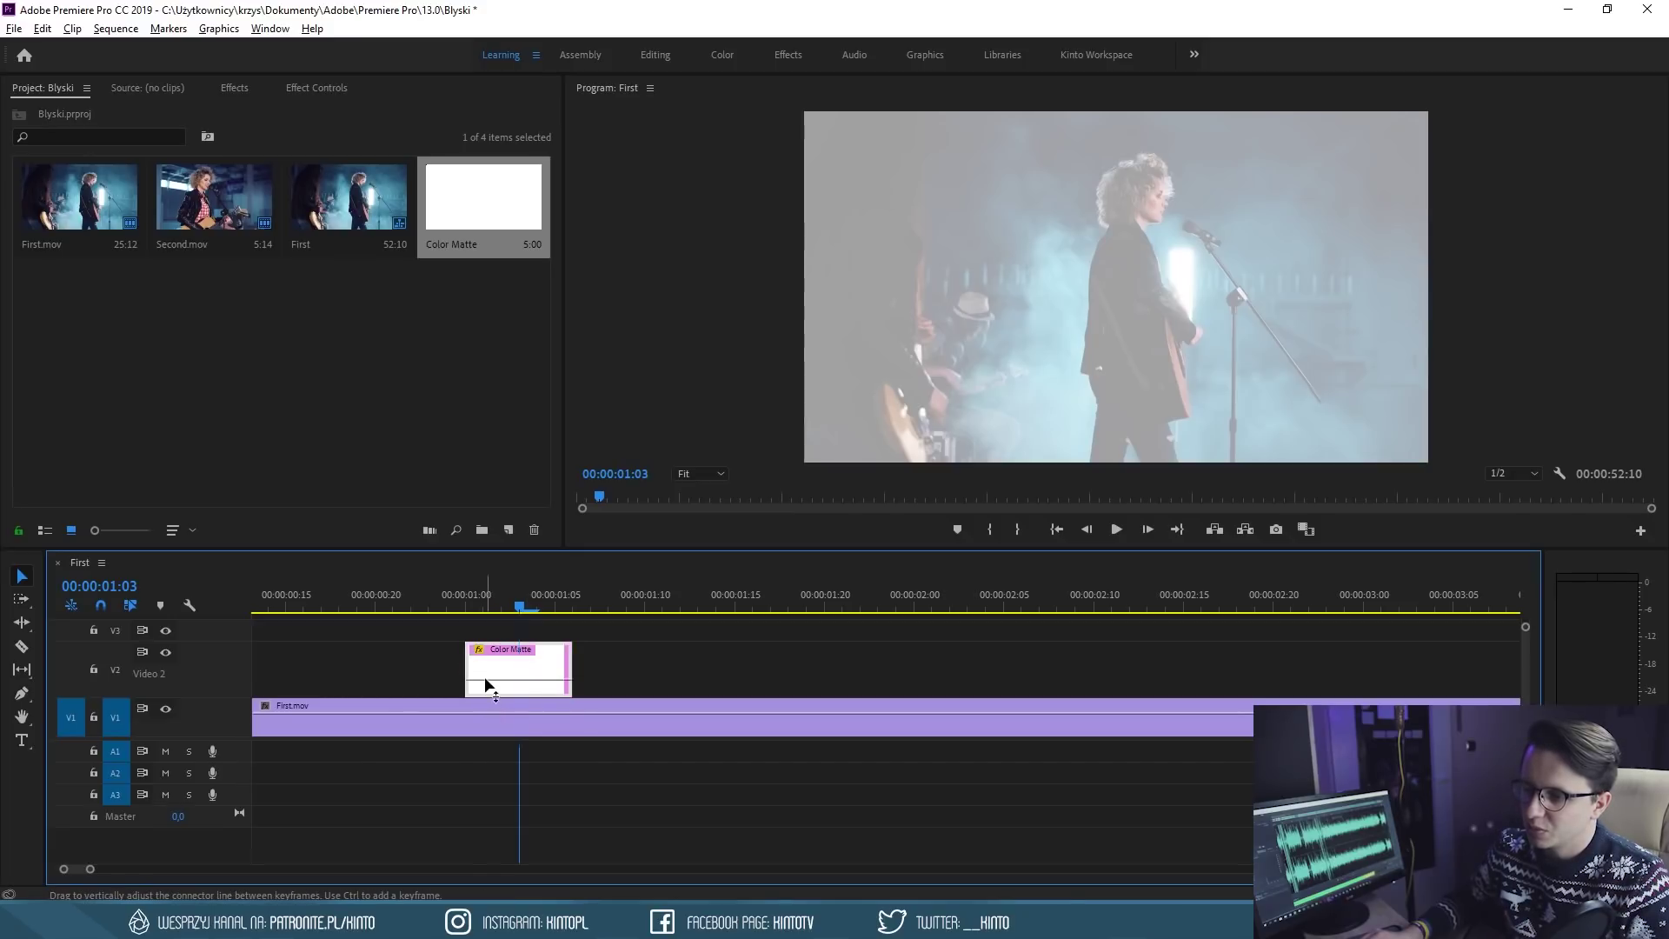
{"action": "key", "text": "ctrl+z"}
{"action": "left_click", "coordinate": [317, 87]}
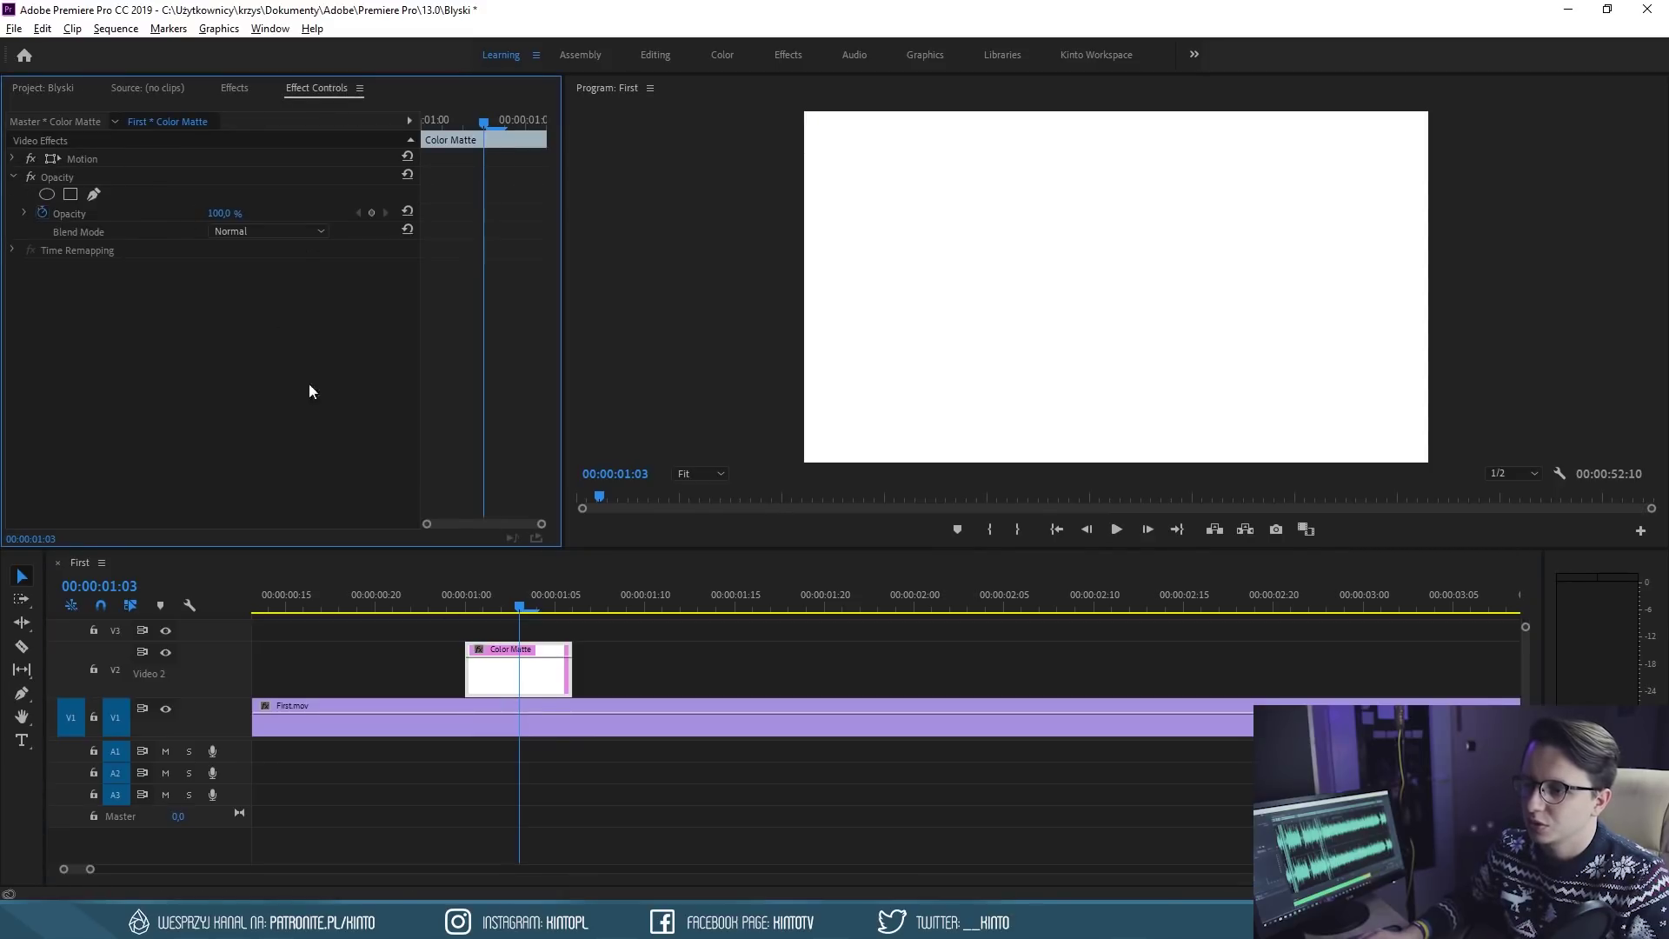
{"action": "left_click", "coordinate": [490, 658], "text": "ctrl"}
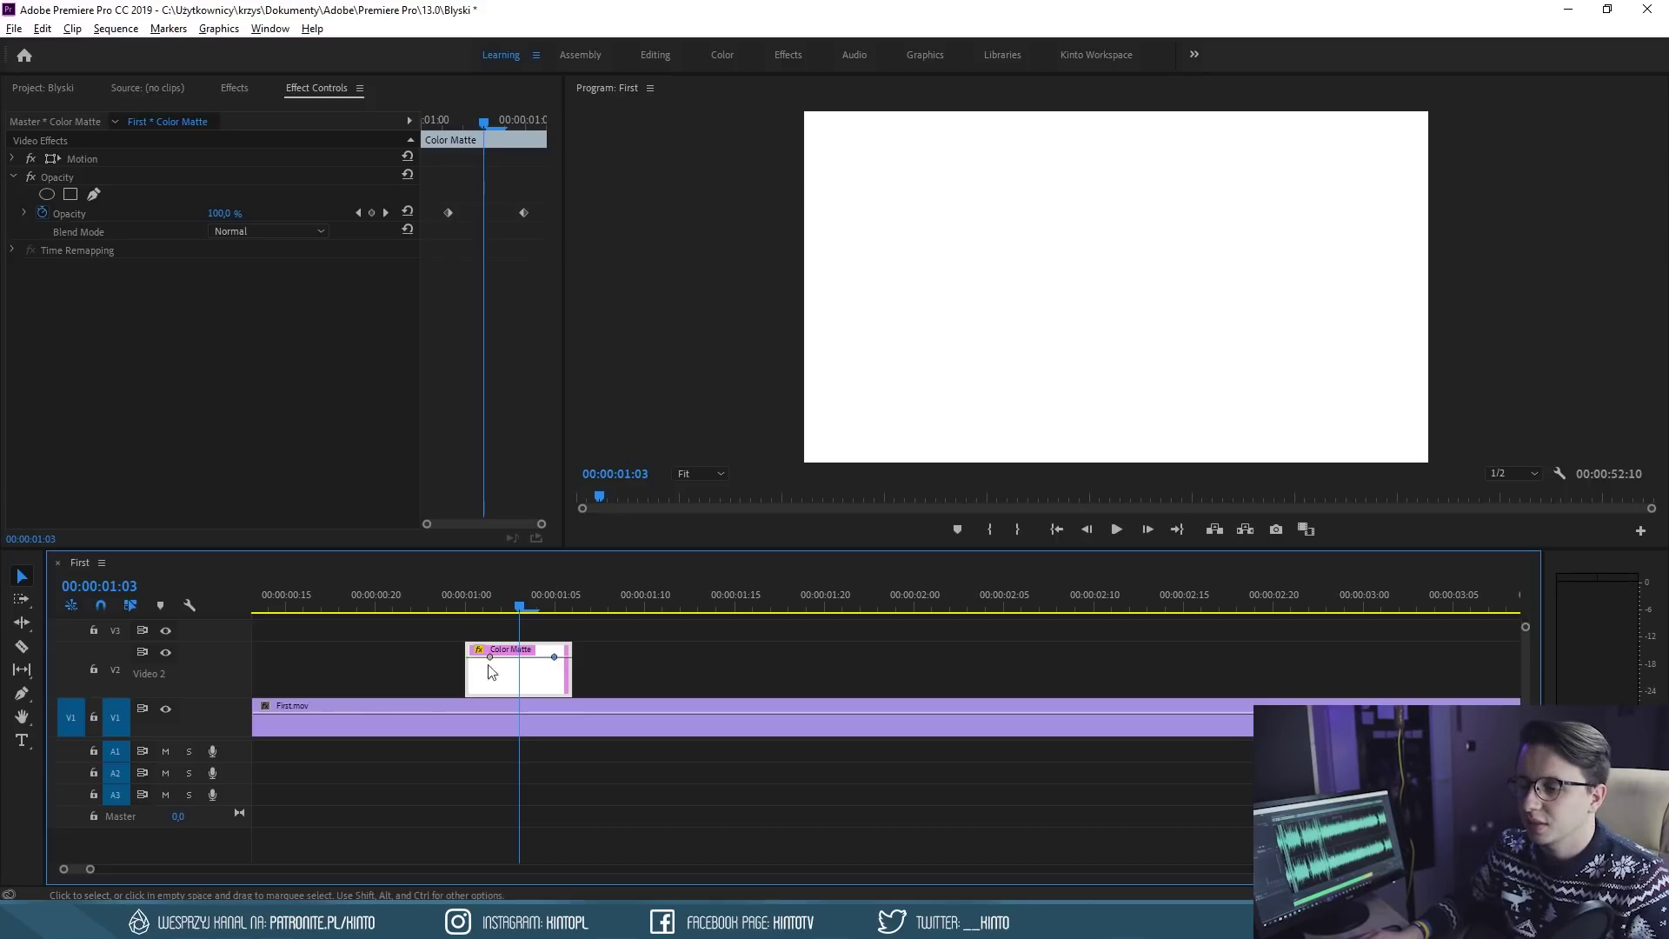
{"action": "left_click", "coordinate": [519, 657], "text": "ctrl"}
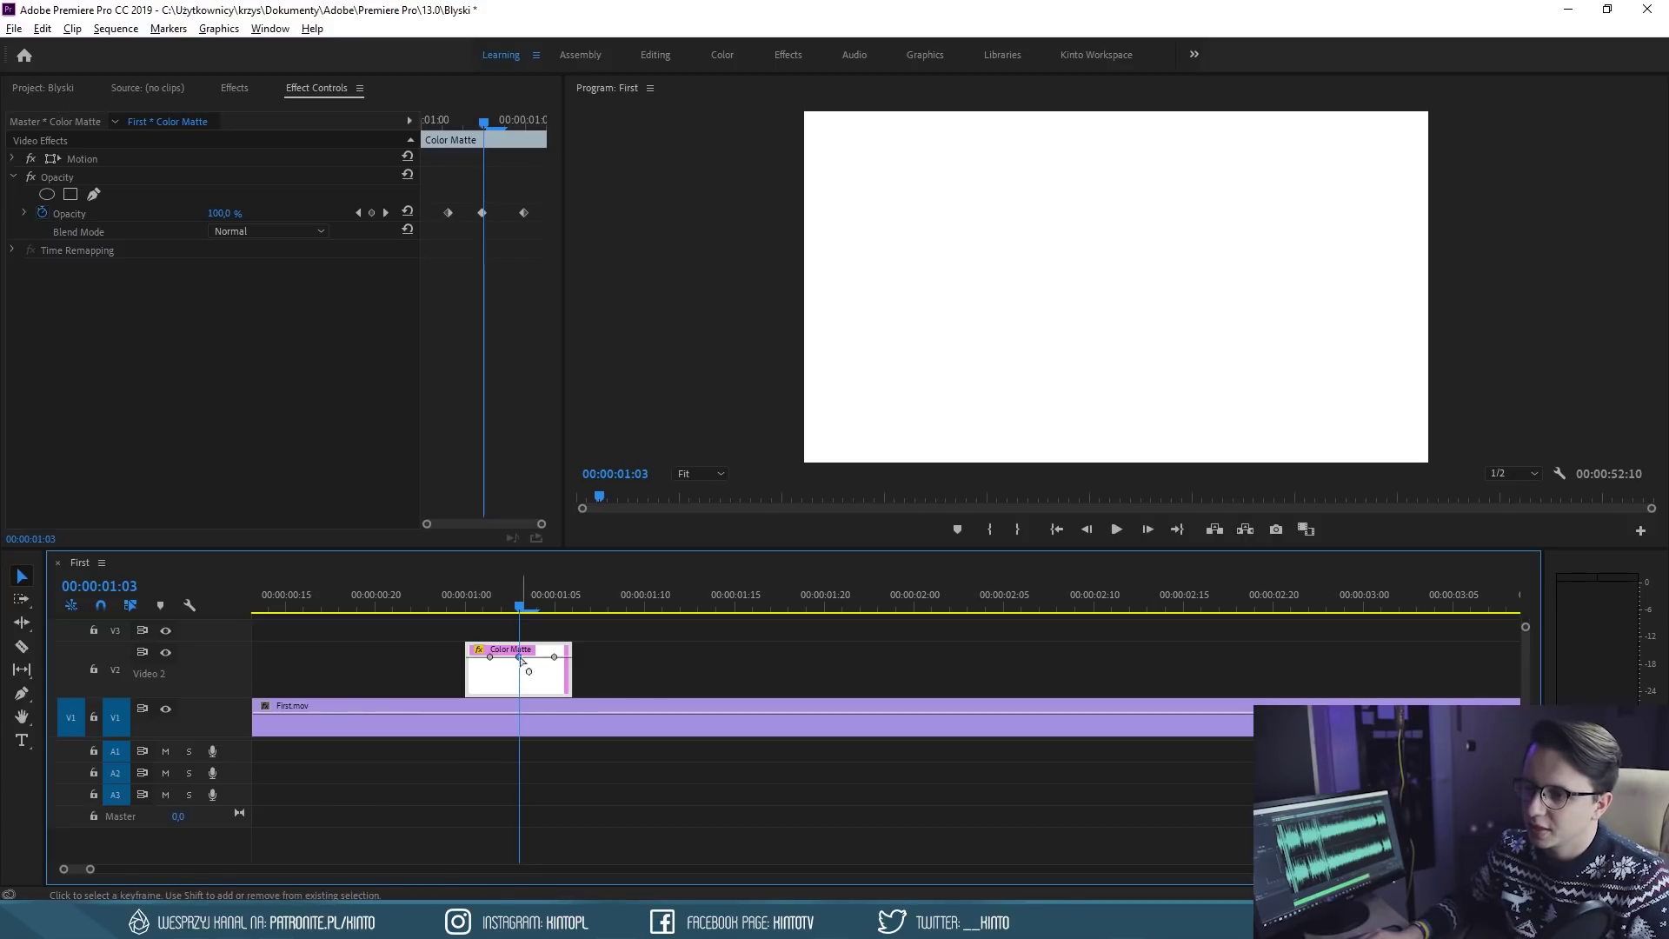
{"action": "left_click", "coordinate": [478, 212]}
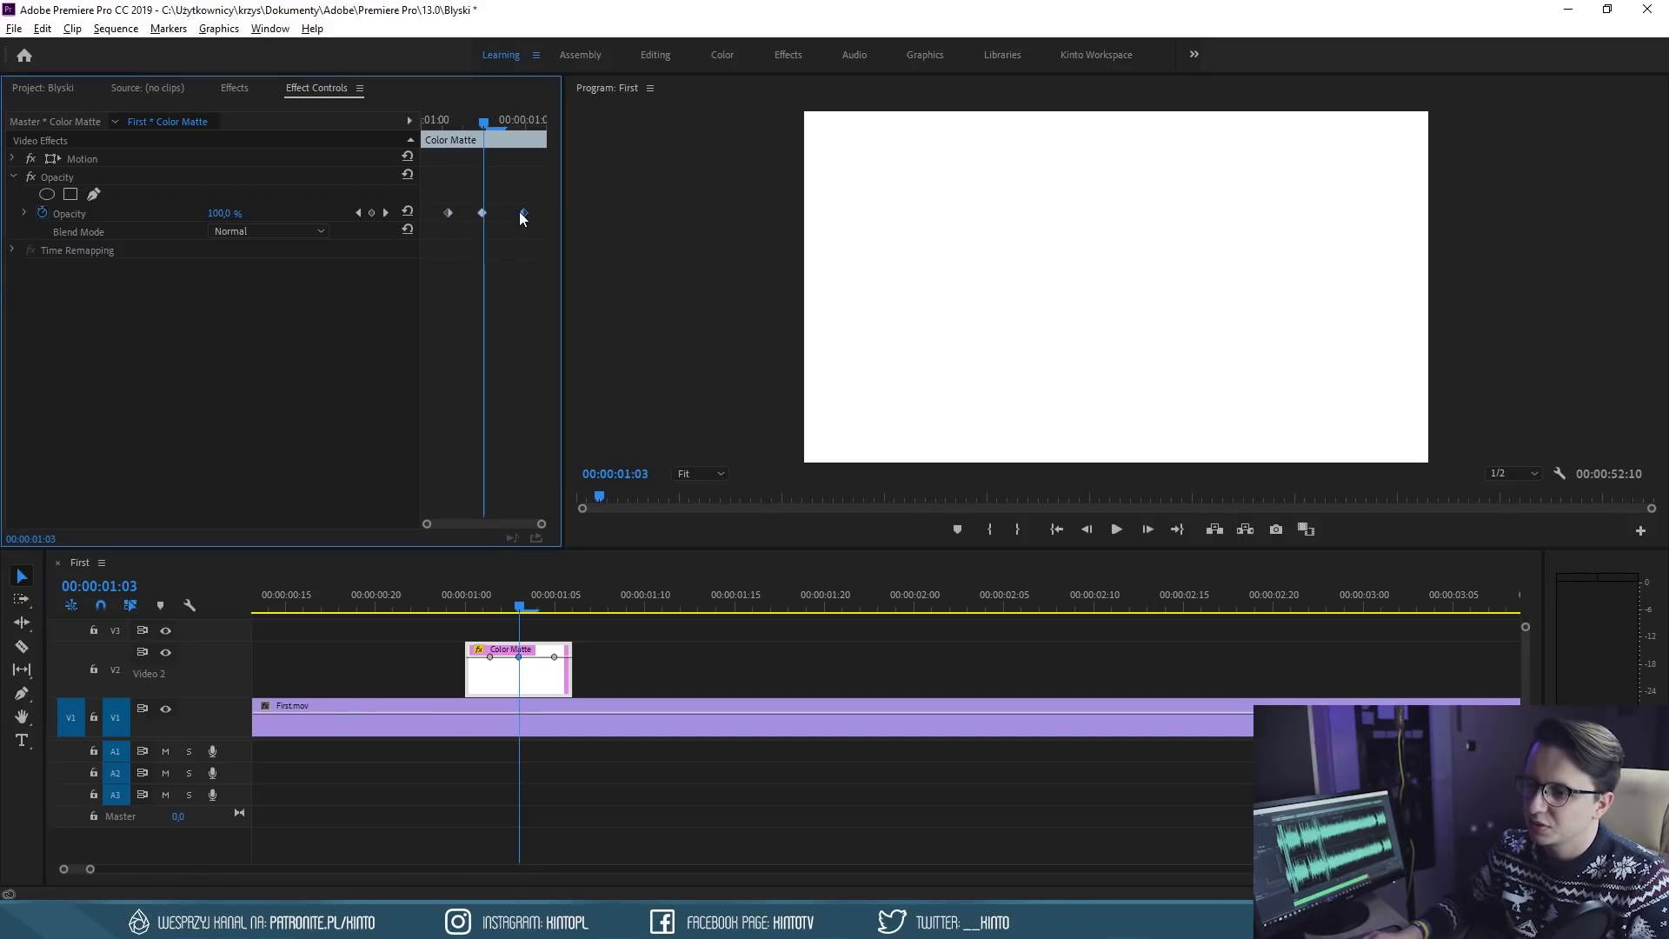
{"action": "left_click", "coordinate": [490, 658]}
{"action": "left_click_drag", "start_coordinate": [489, 657], "coordinate": [468, 691]}
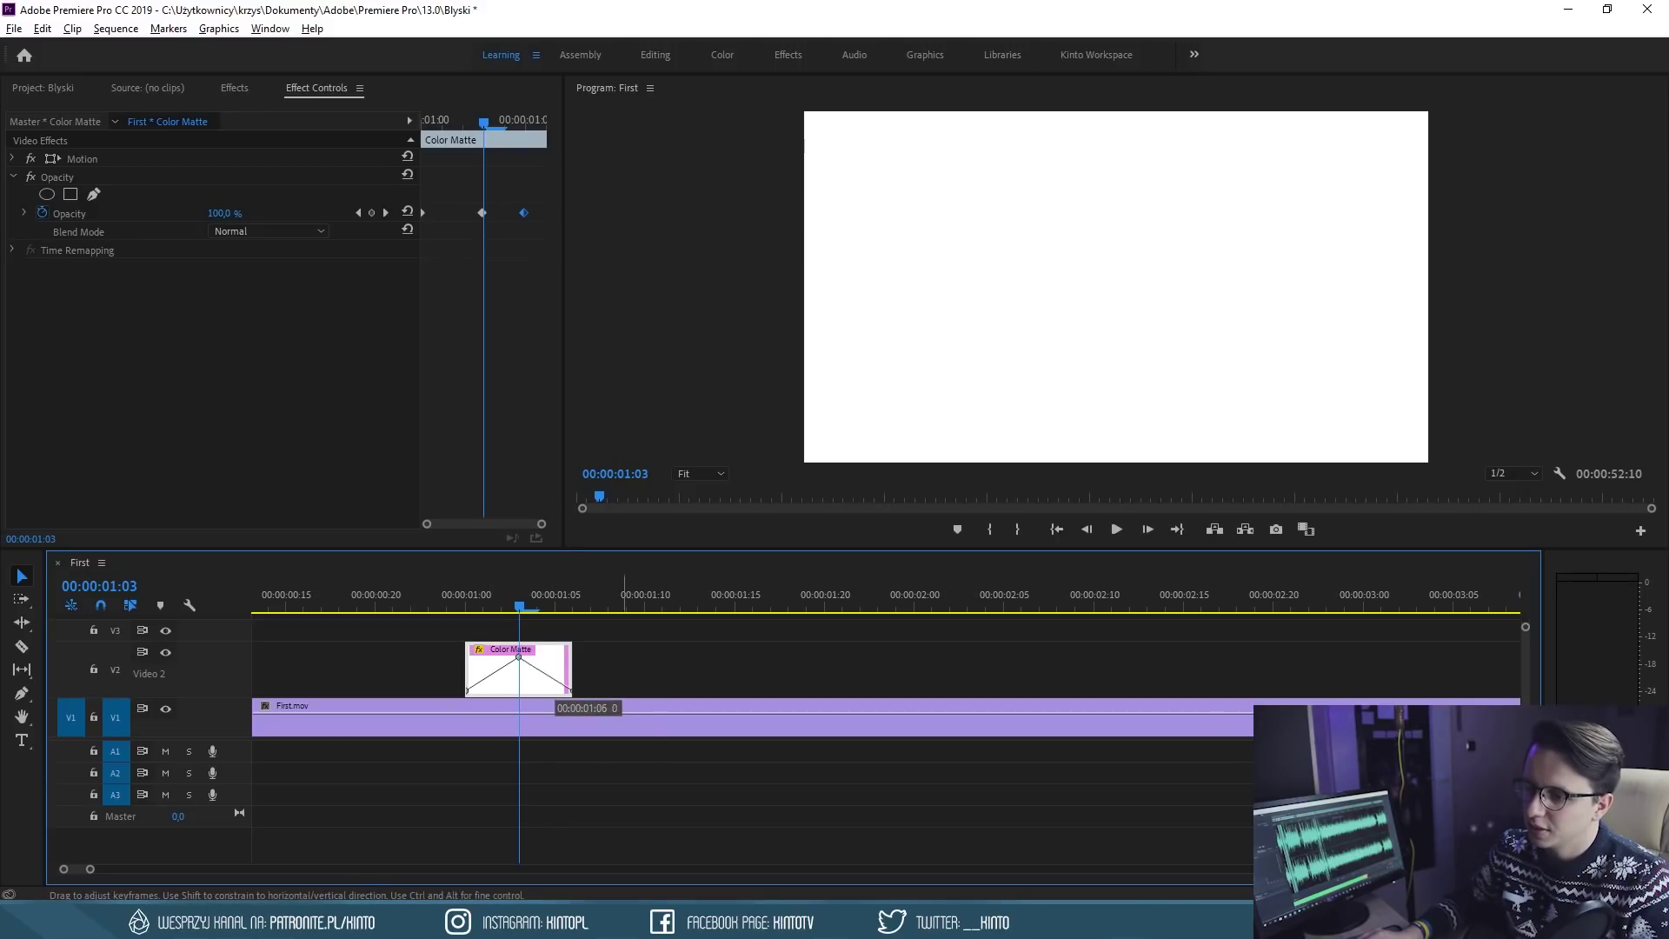
{"action": "key", "text": "minus"}
Preview the flash and place two more copies of the matte along V2
{"action": "left_click", "coordinate": [423, 593]}
{"action": "key", "text": "space"}
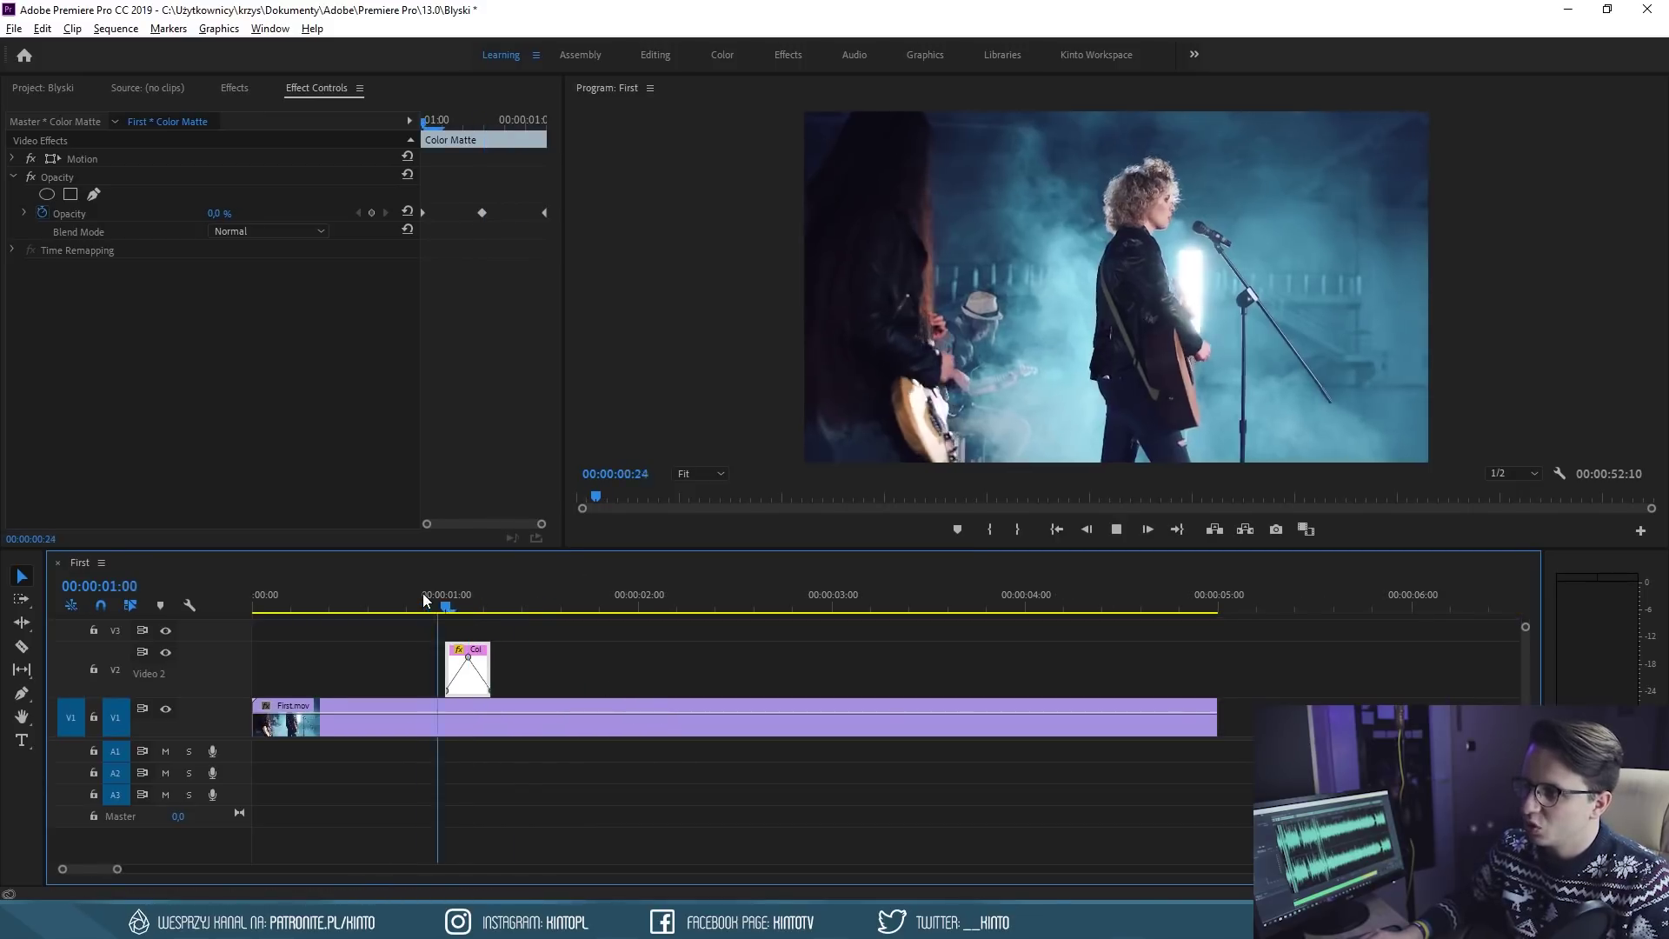
{"action": "key", "text": "space"}
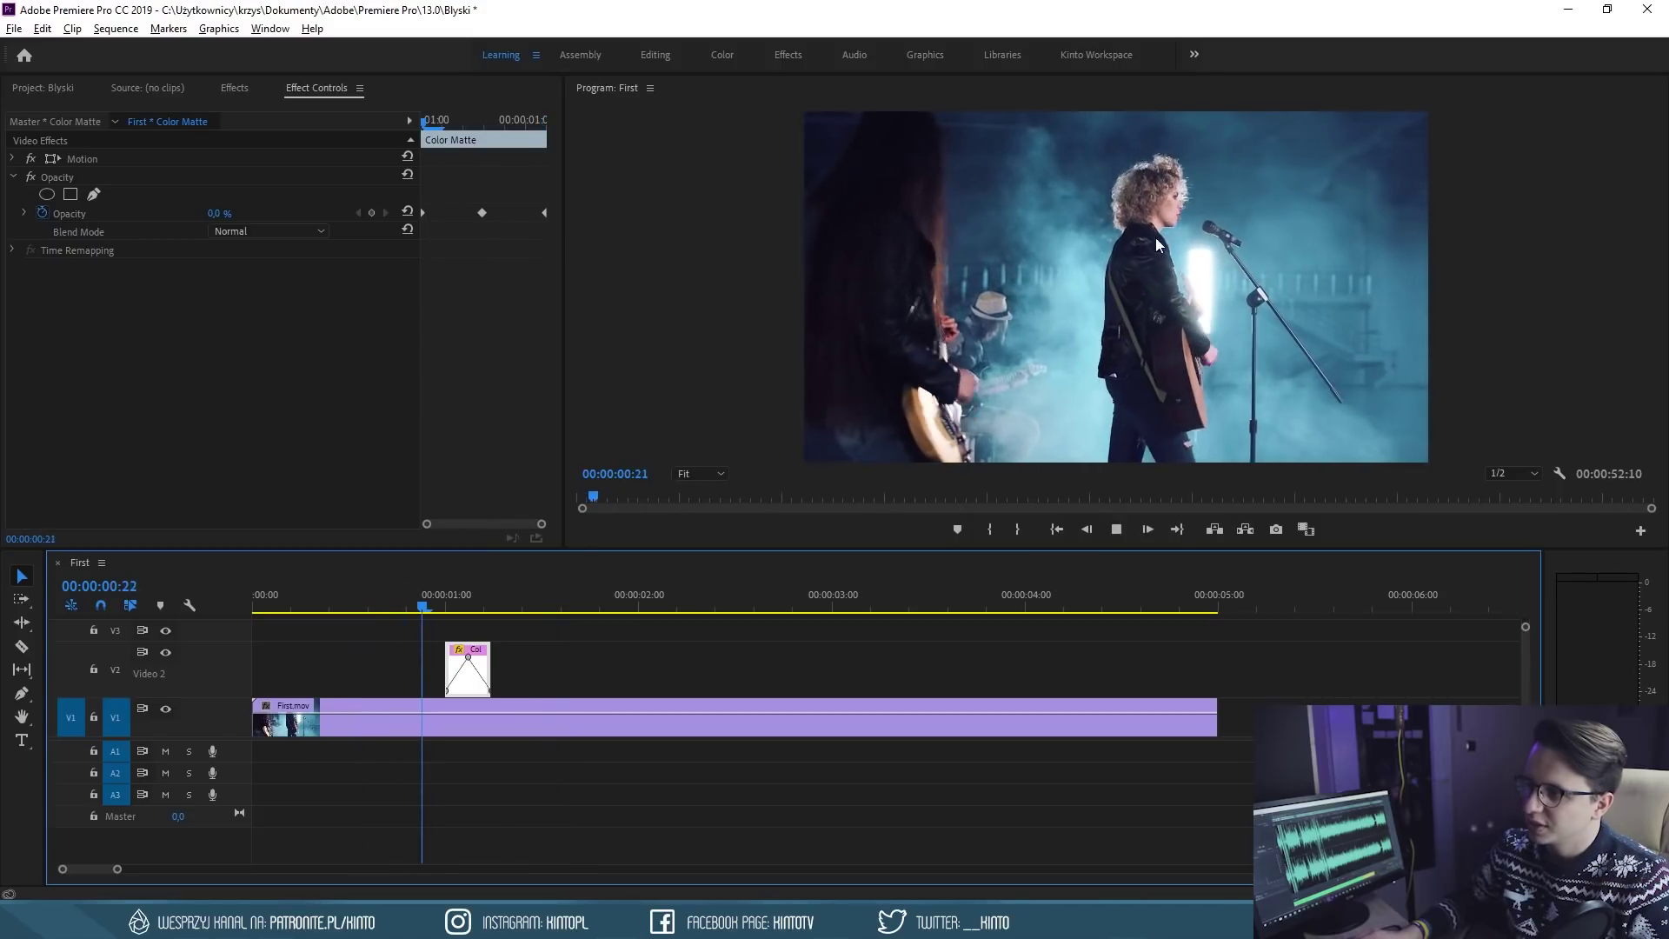
{"action": "key", "text": "space"}
{"action": "mouse_move", "coordinate": [469, 654]}
{"action": "left_mouse_down"}
{"action": "mouse_move", "coordinate": [631, 653]}
{"action": "mouse_move", "coordinate": [499, 650]}
{"action": "left_mouse_up"}
{"action": "left_click_drag", "start_coordinate": [626, 660], "coordinate": [596, 660]}
{"action": "left_click", "coordinate": [548, 659]}
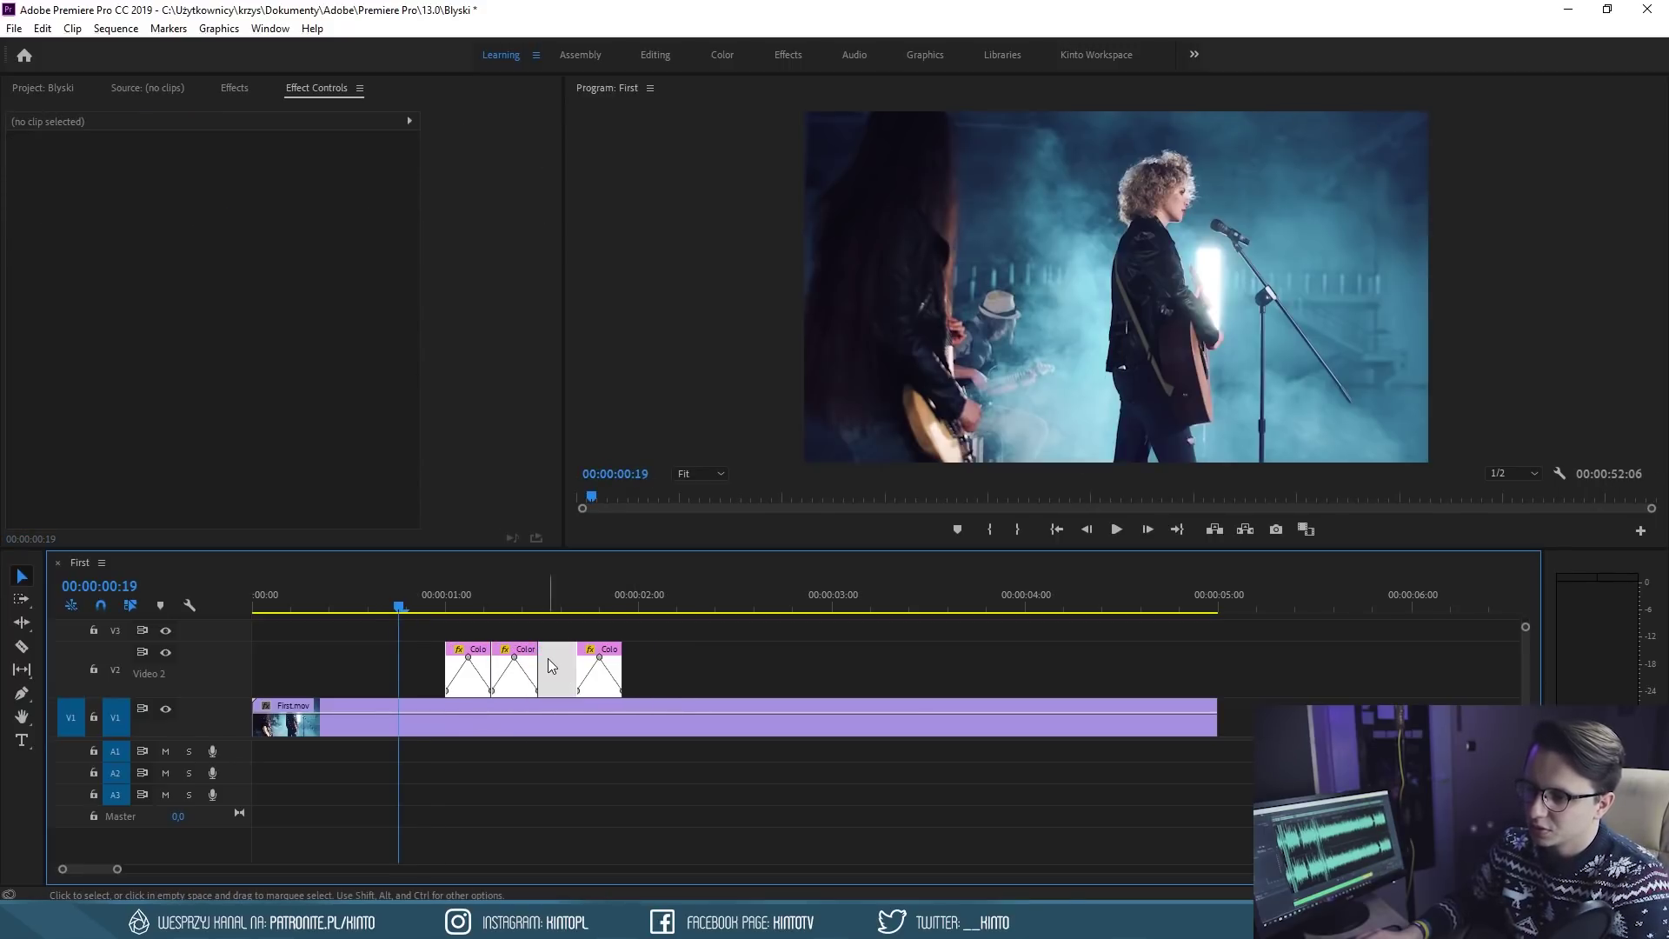
Replay the repeated white flashes with the timeline zoomed out
{"action": "key", "text": "space"}
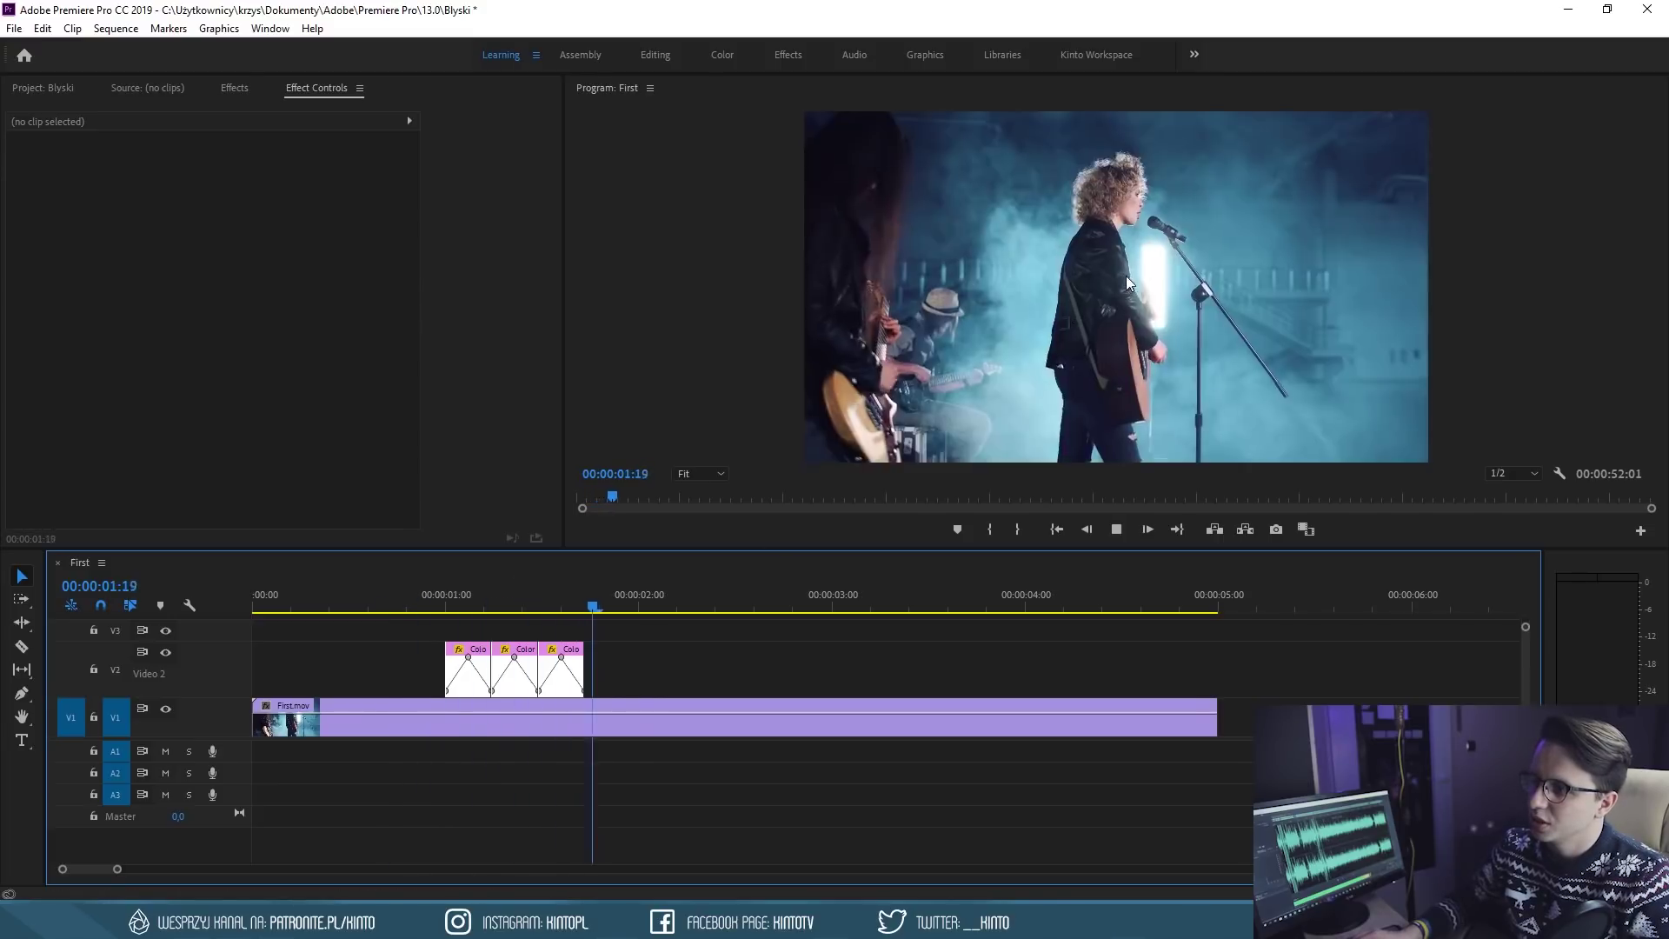
{"action": "left_click", "coordinate": [389, 600]}
{"action": "key", "text": "minus"}
{"action": "key", "text": "minus"}
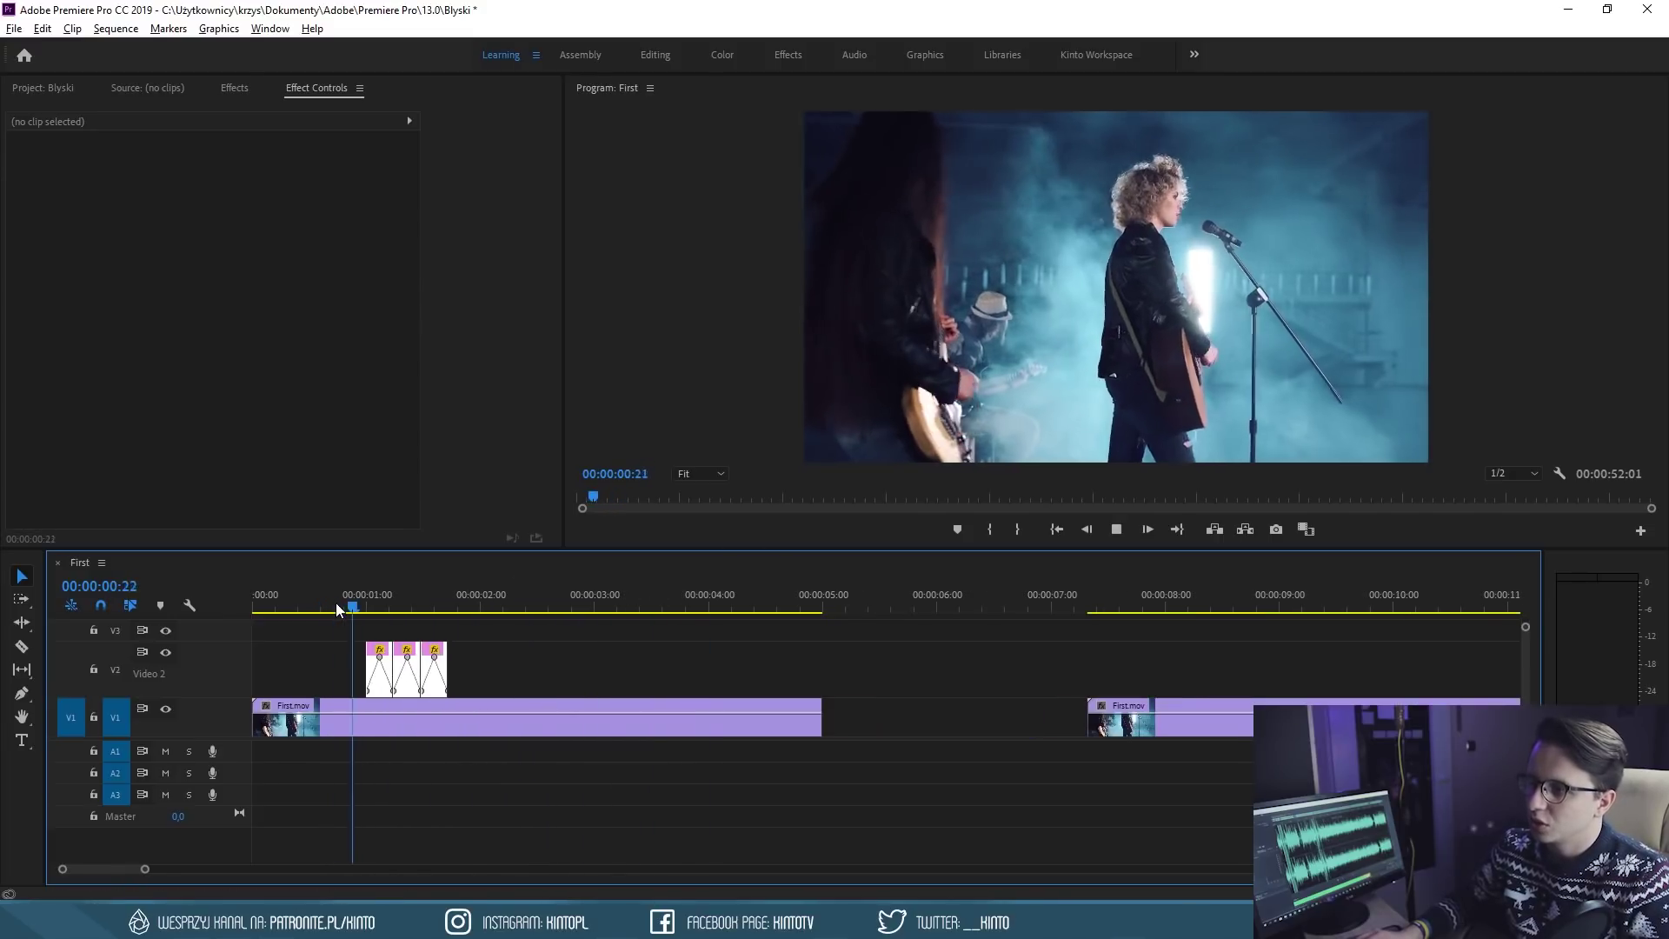
{"action": "key", "text": "space"}
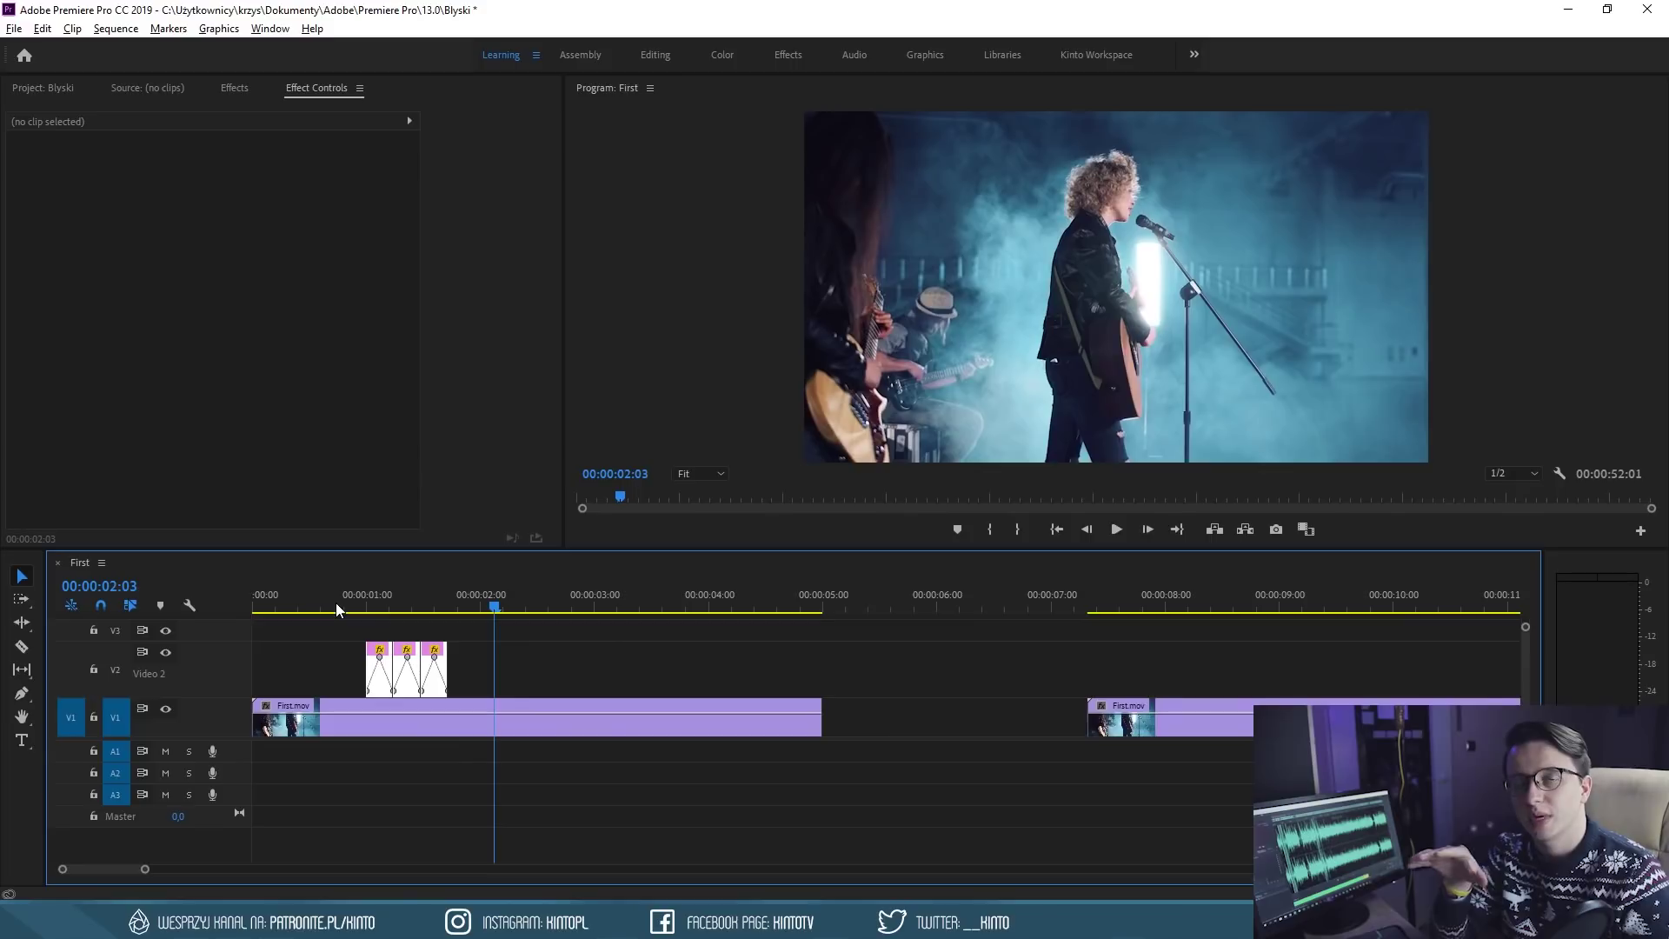
{"action": "left_click", "coordinate": [335, 602]}
{"action": "key", "text": "space"}
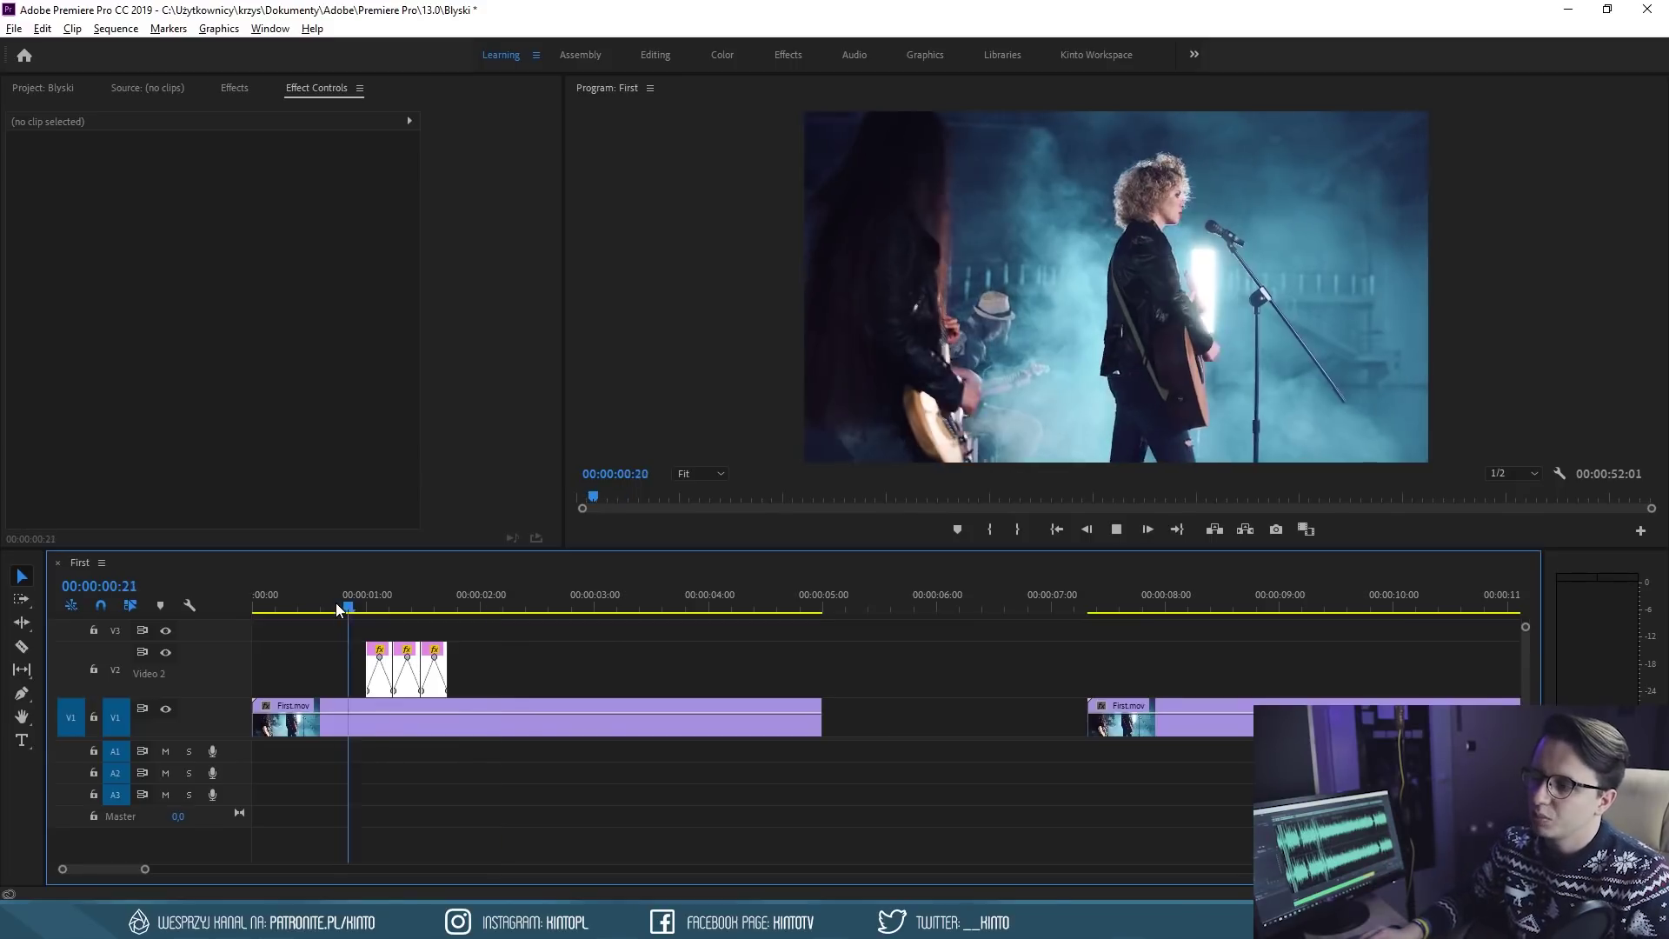
{"action": "key", "text": "space"}
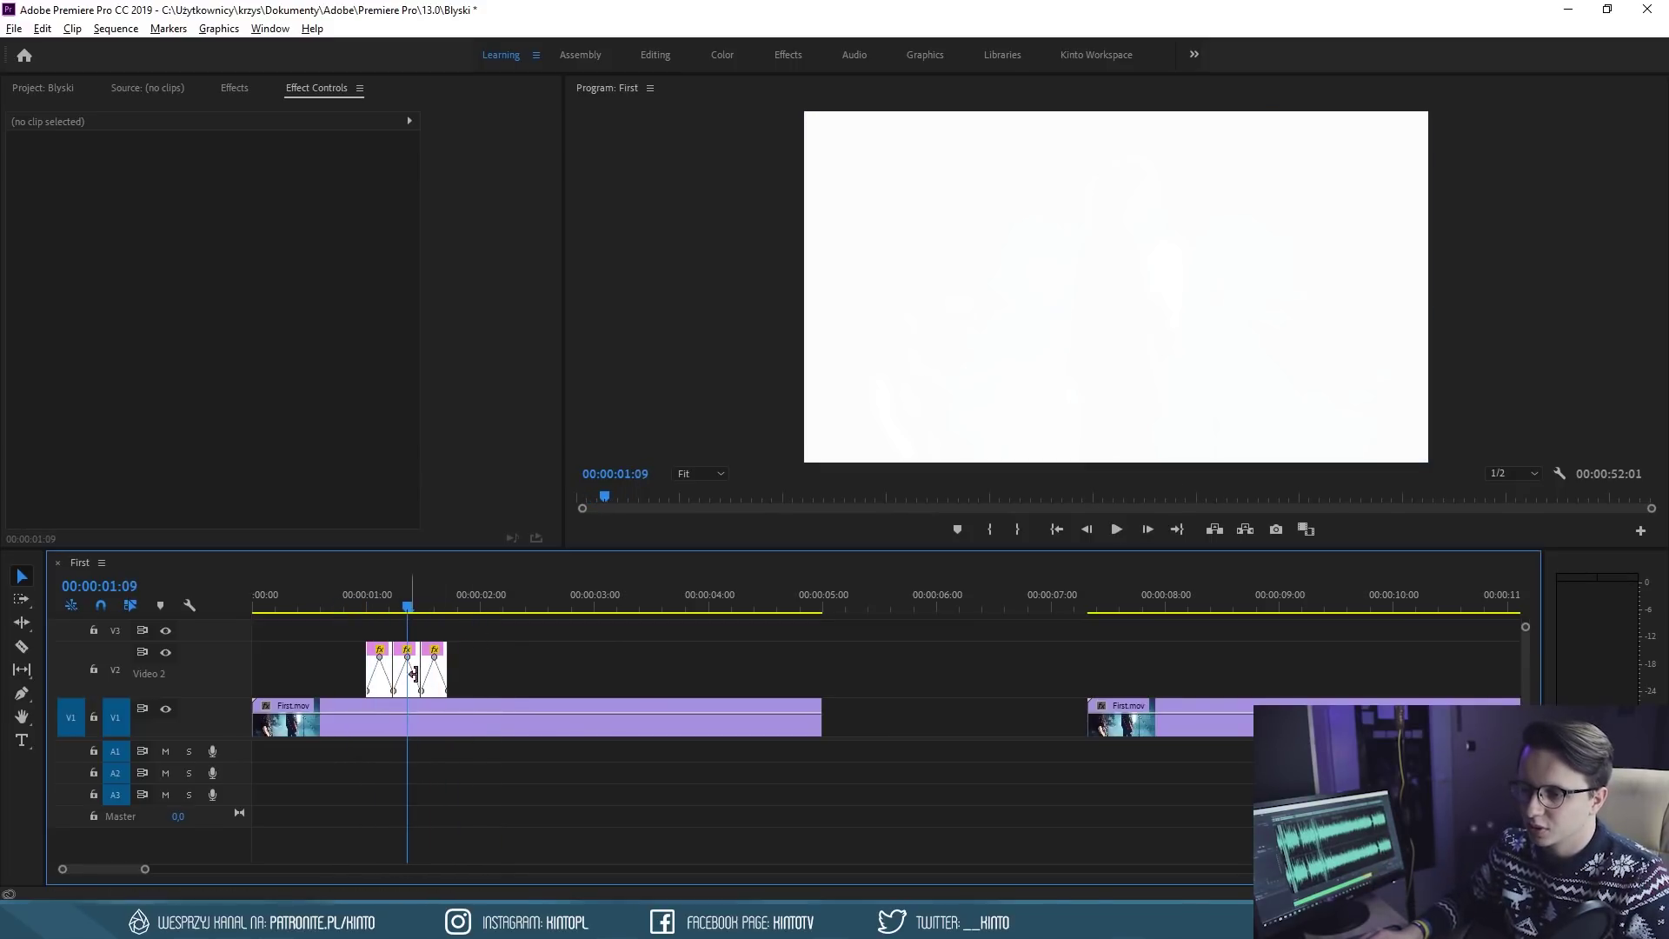
Space the matte copies further apart, preview, then delete all matte clips from V2
{"action": "left_click_drag", "start_coordinate": [439, 661], "coordinate": [645, 661]}
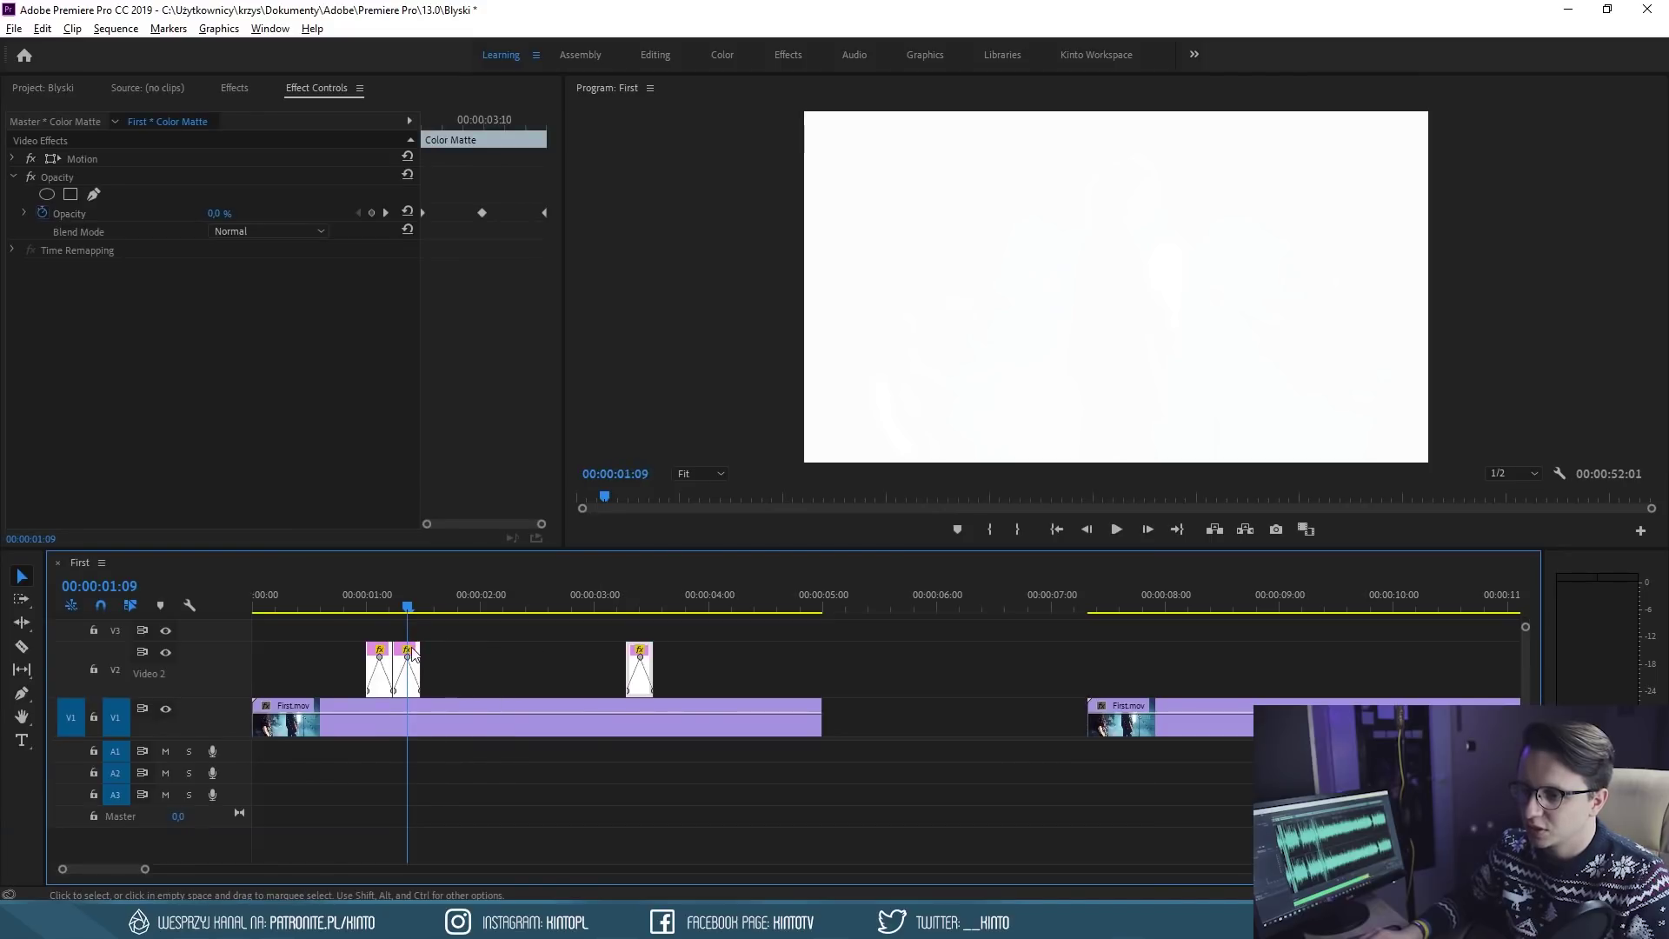
{"action": "left_click_drag", "start_coordinate": [416, 660], "coordinate": [485, 663]}
{"action": "key", "text": "space"}
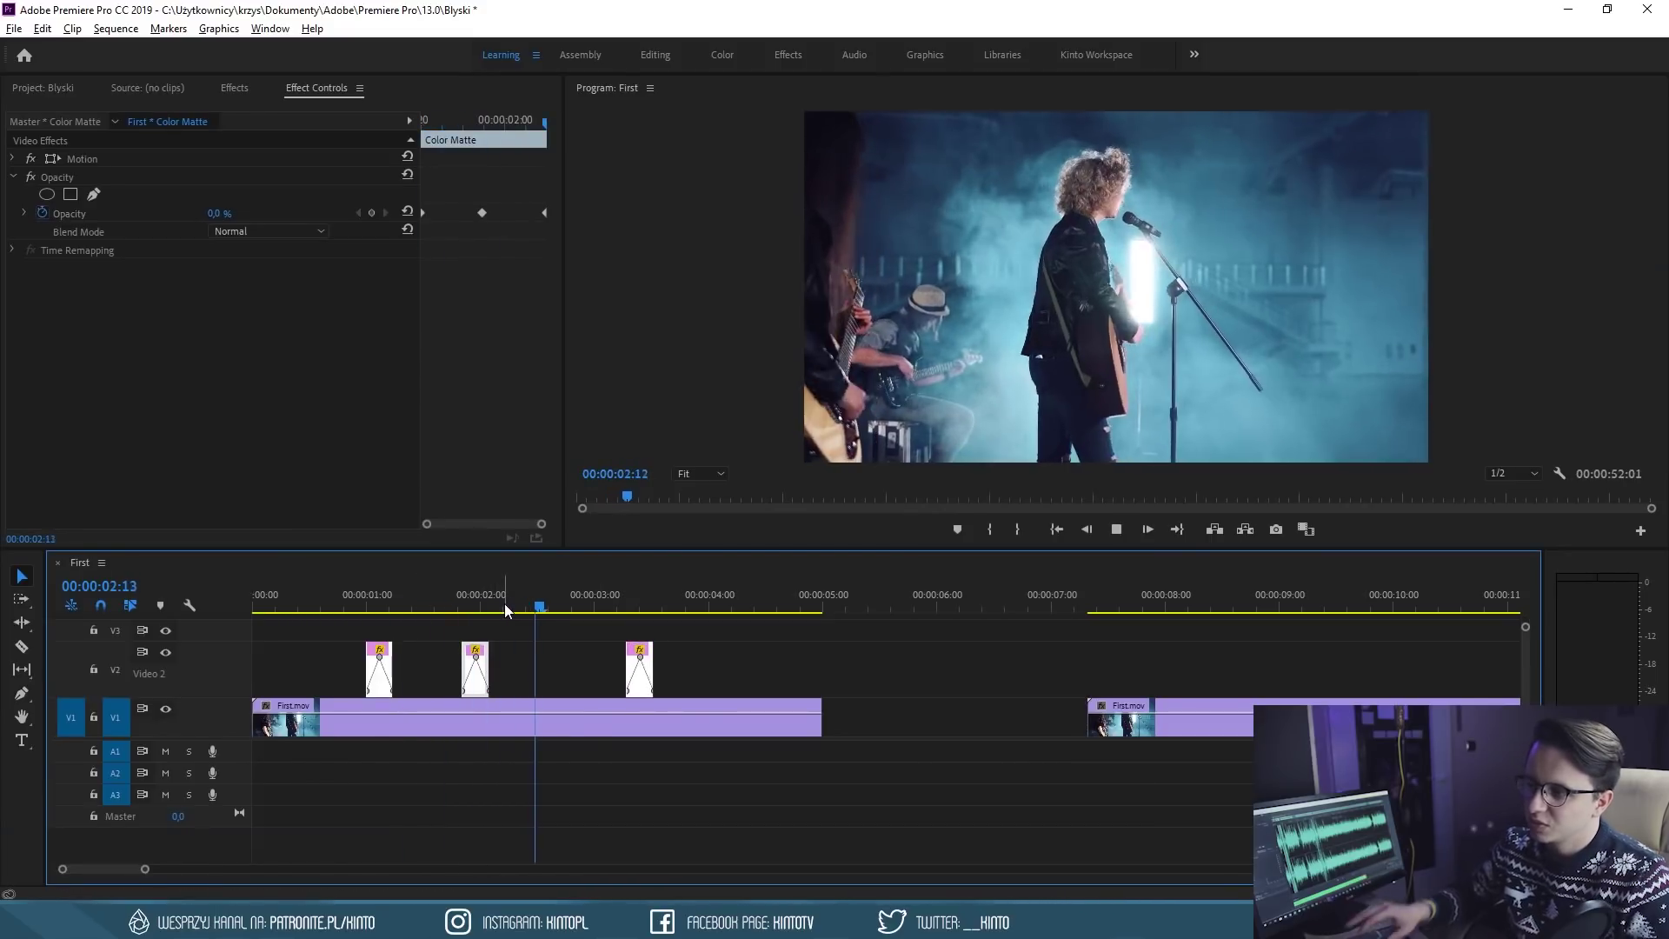
{"action": "key", "text": "space"}
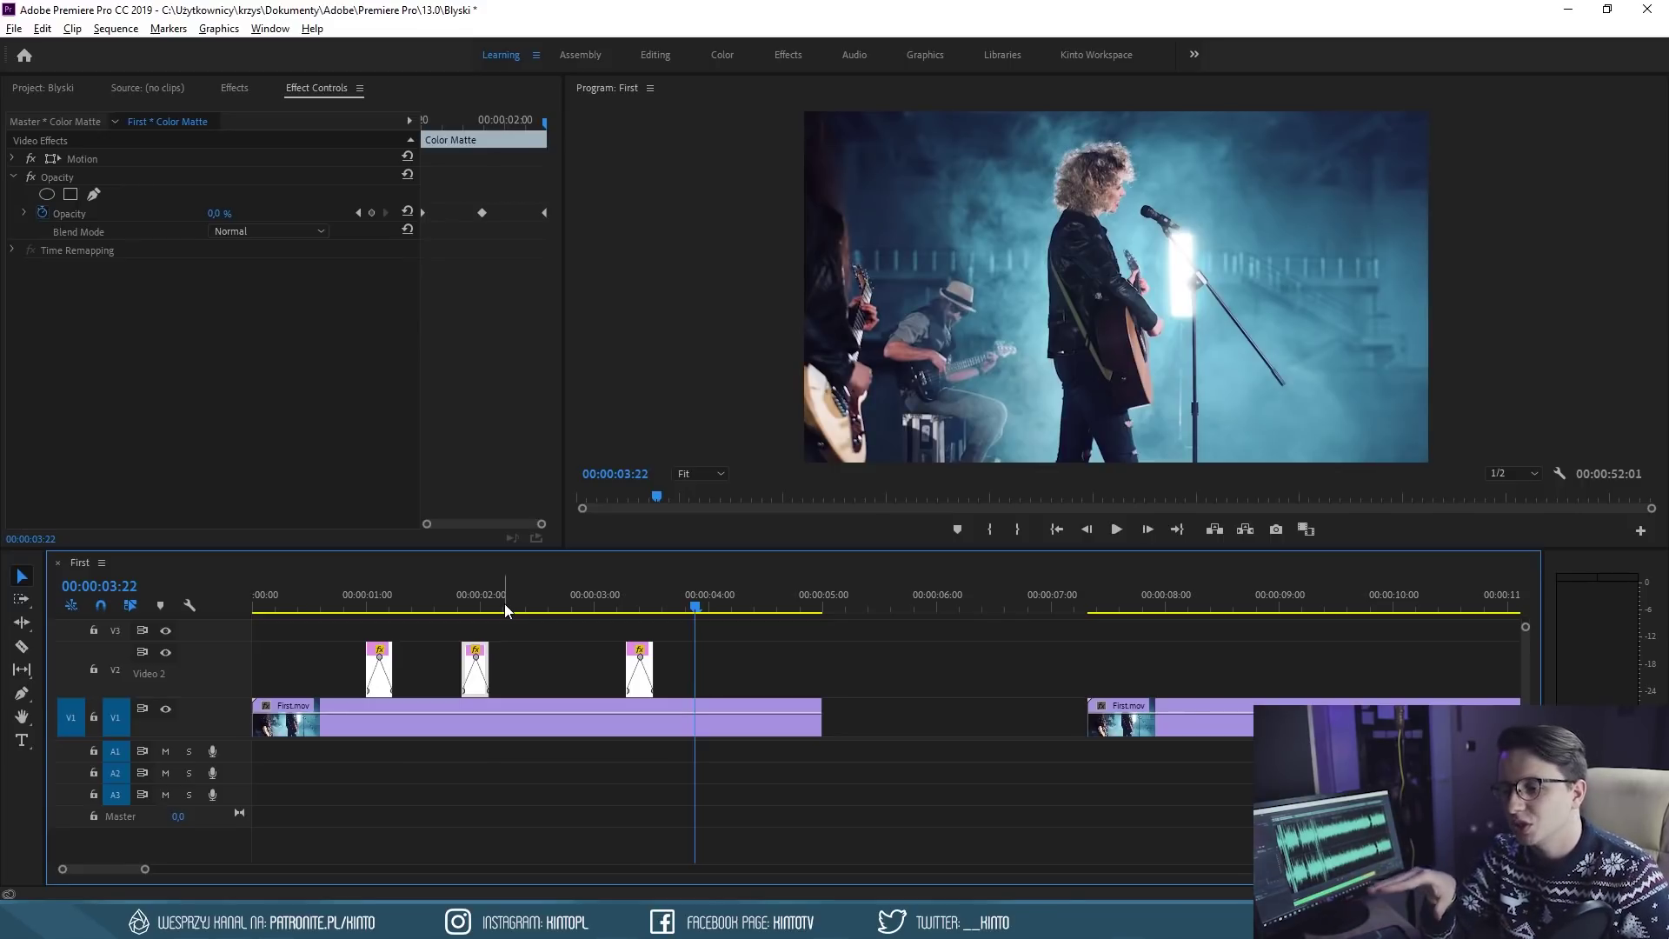
{"action": "left_click_drag", "start_coordinate": [756, 671], "coordinate": [348, 669]}
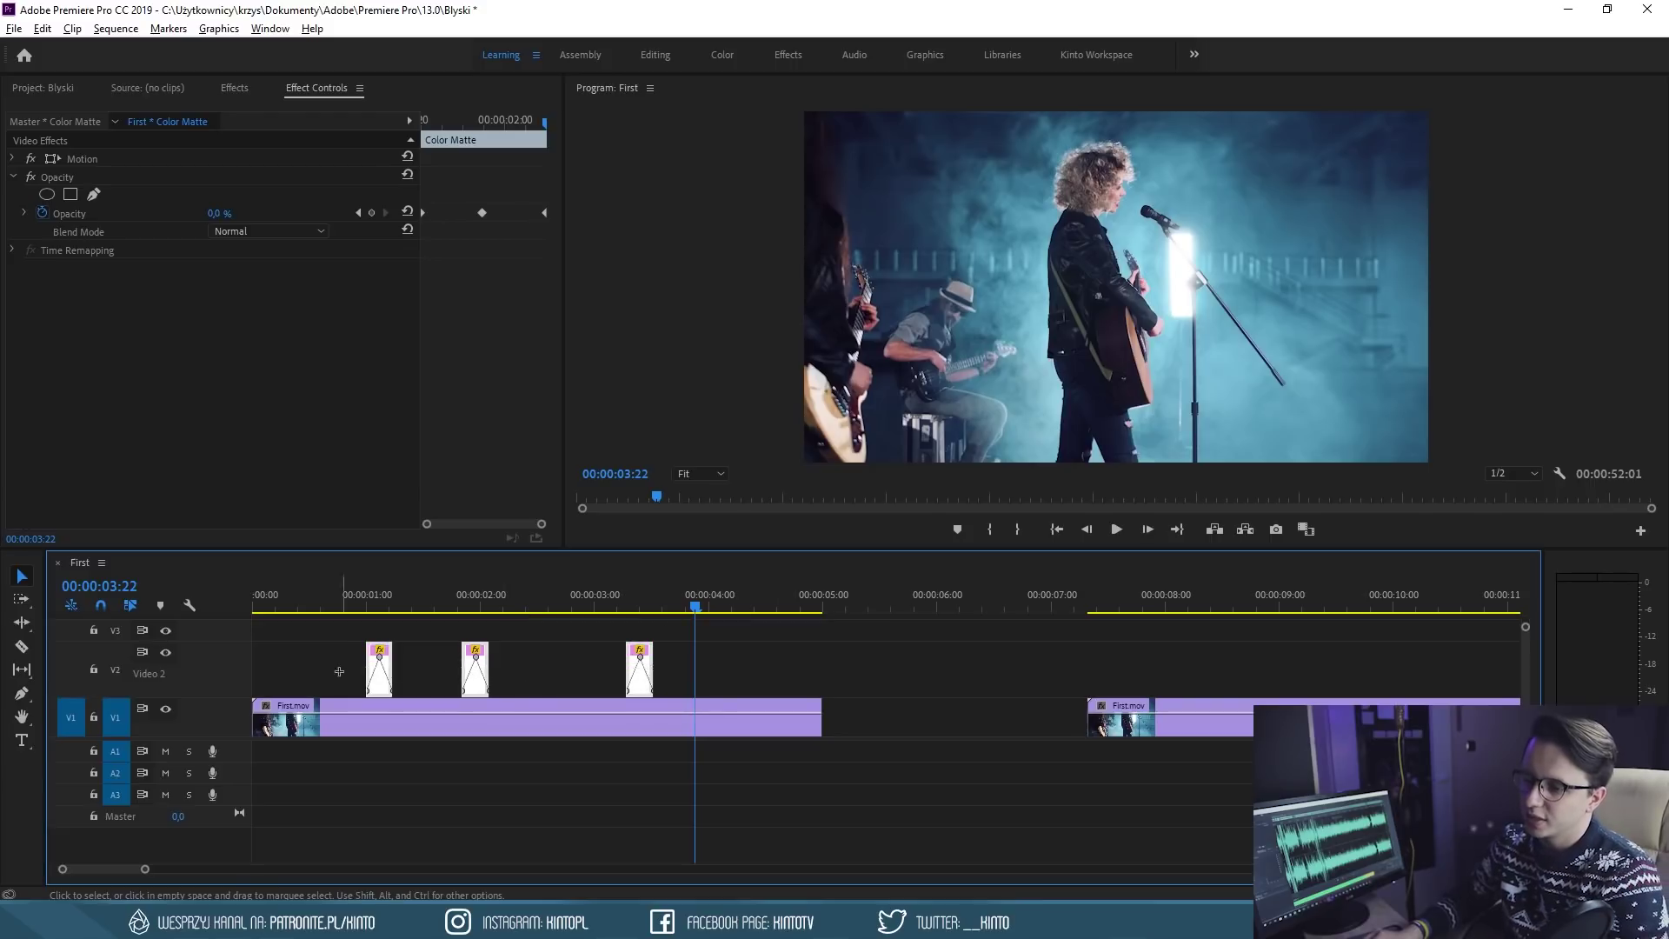
{"action": "key", "text": "Delete"}
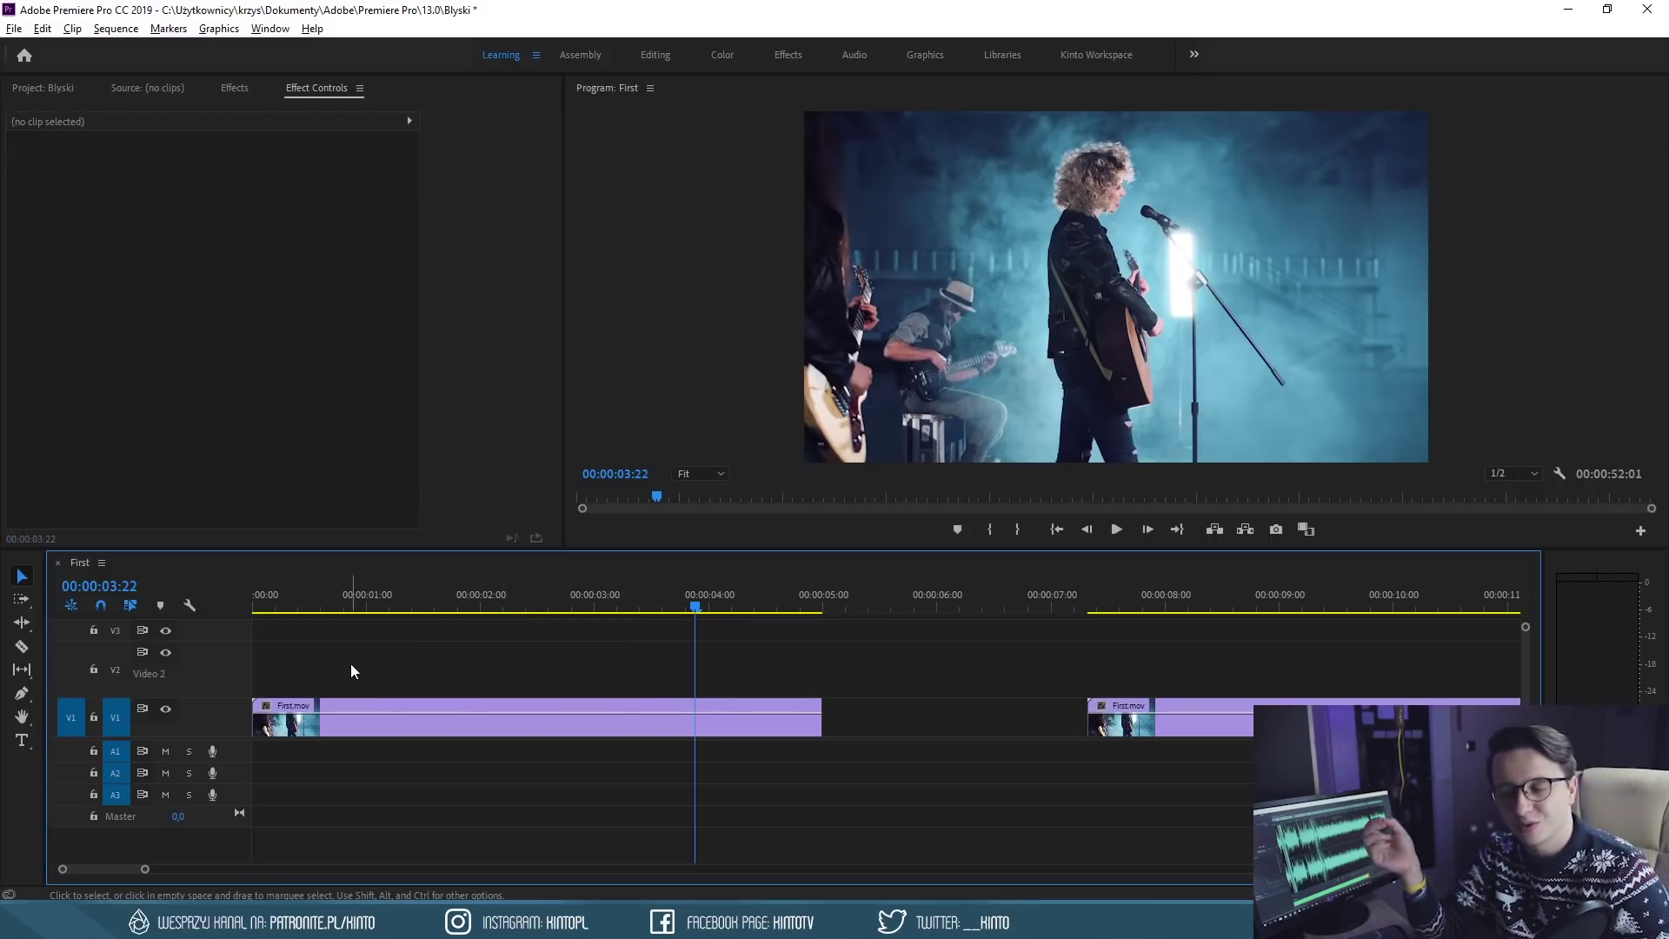
Enlarge the Video 1 track and zoom in on the cut near 12 seconds
{"action": "key", "text": "minus"}
{"action": "key", "text": "minus"}
{"action": "key", "text": "minus"}
{"action": "key", "text": "minus"}
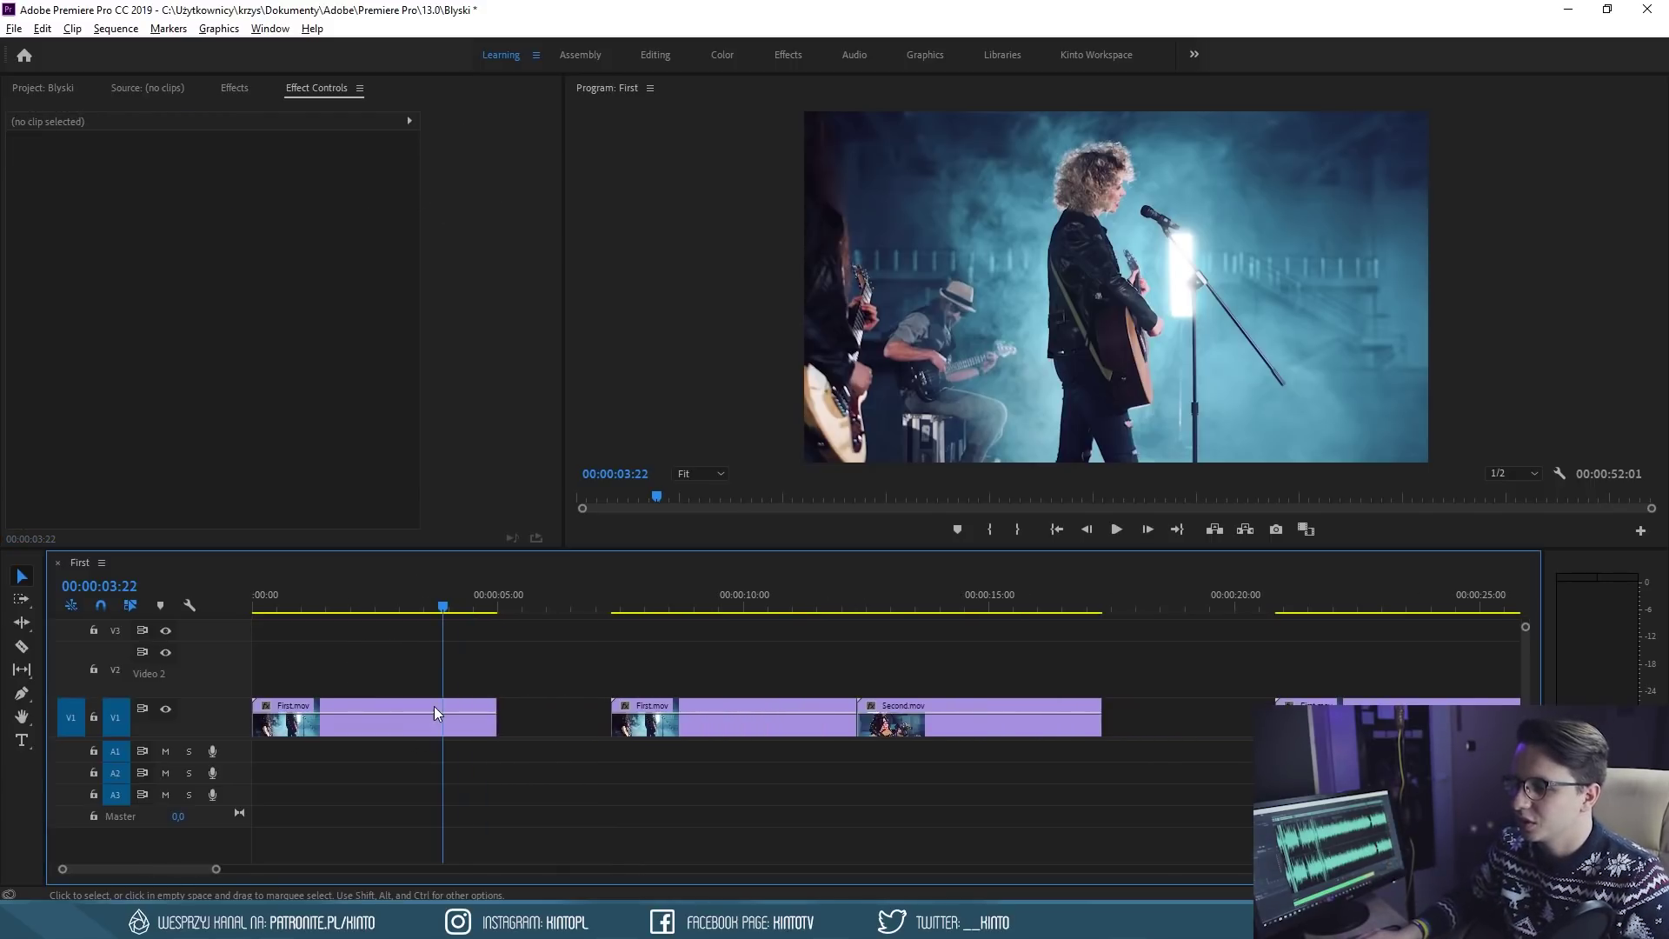
{"action": "key", "text": "minus"}
{"action": "double_click", "coordinate": [200, 718]}
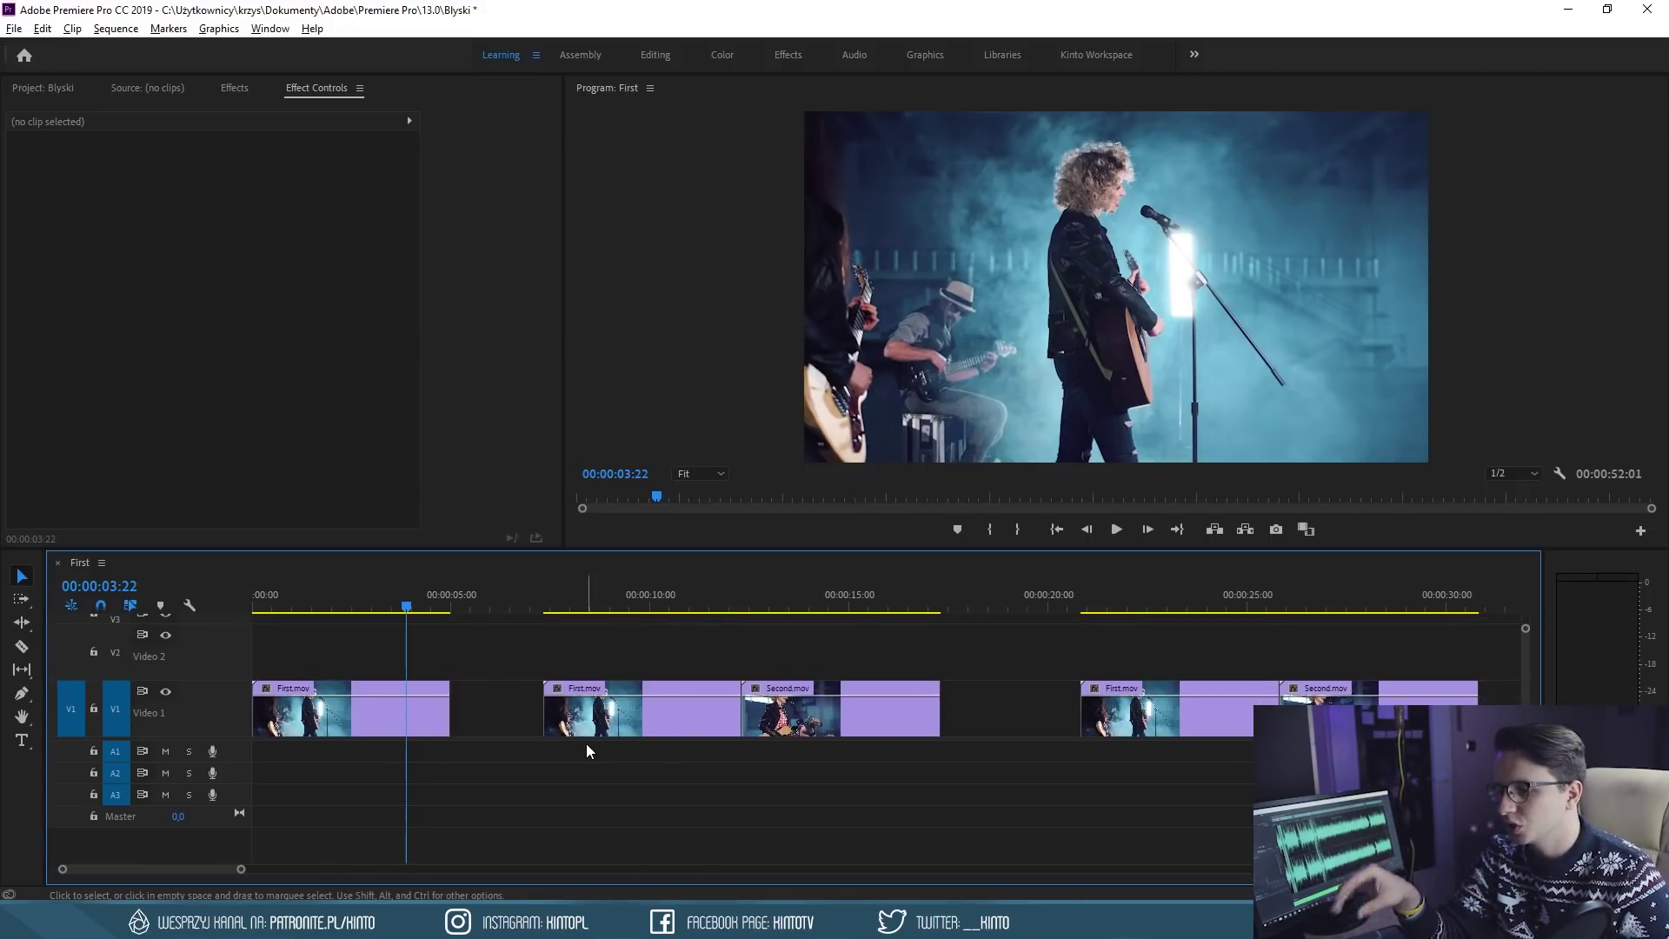
{"action": "left_click", "coordinate": [741, 607]}
{"action": "key", "text": "equal"}
{"action": "key", "text": "equal"}
{"action": "key", "text": "equal"}
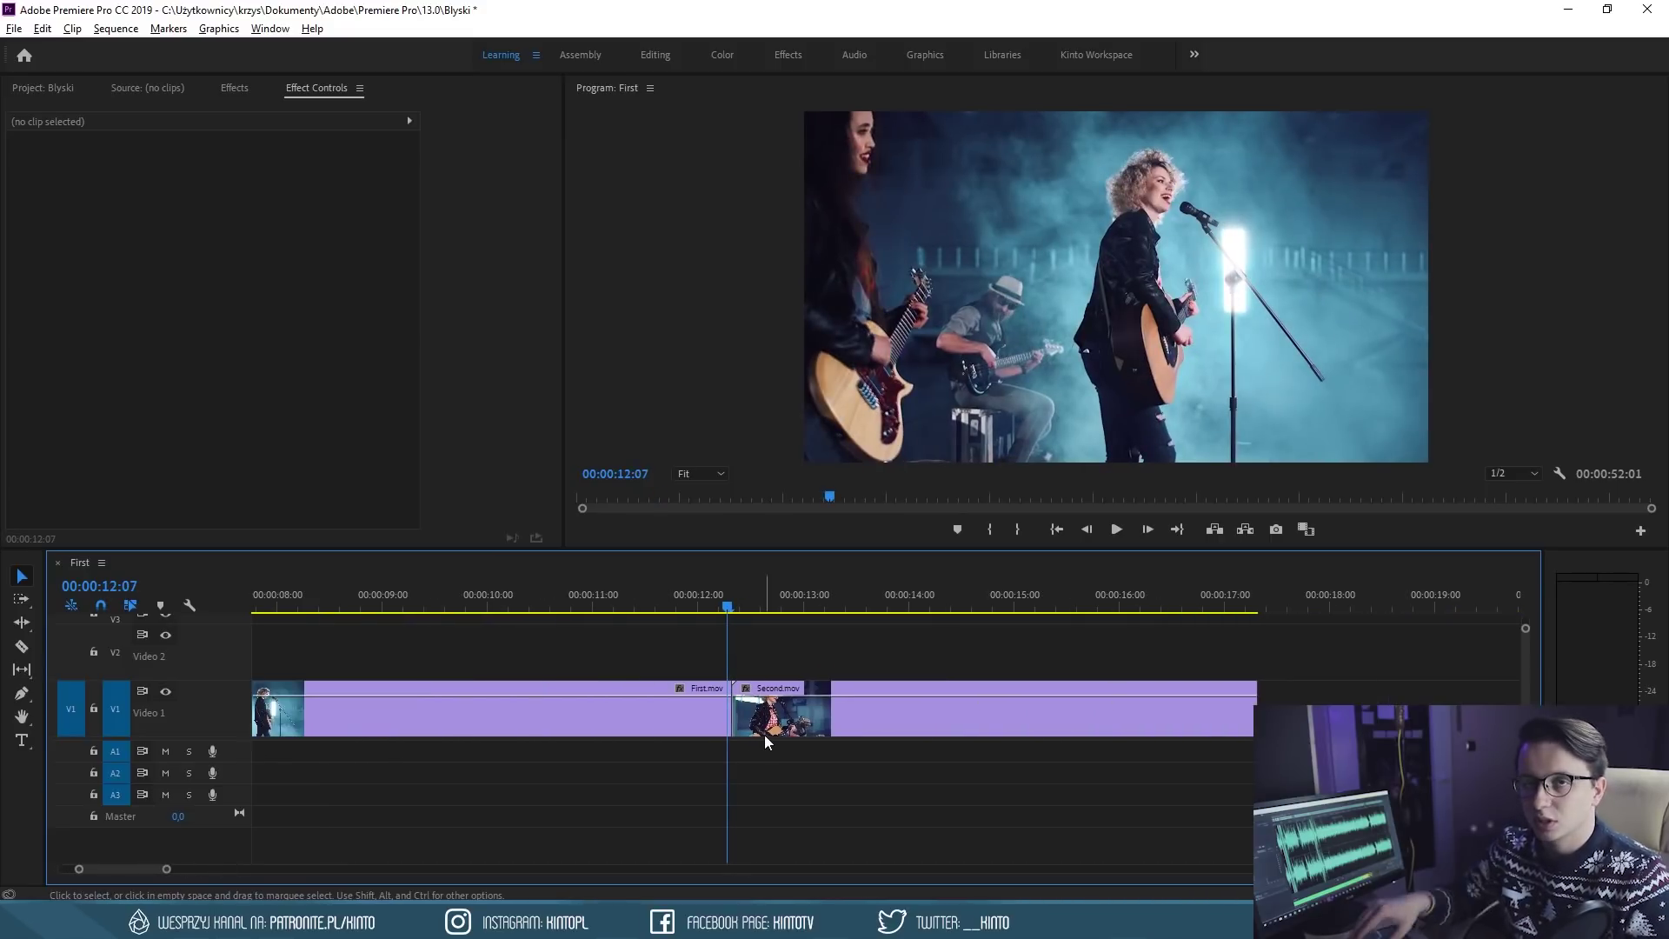
{"action": "mouse_move", "coordinate": [764, 740]}
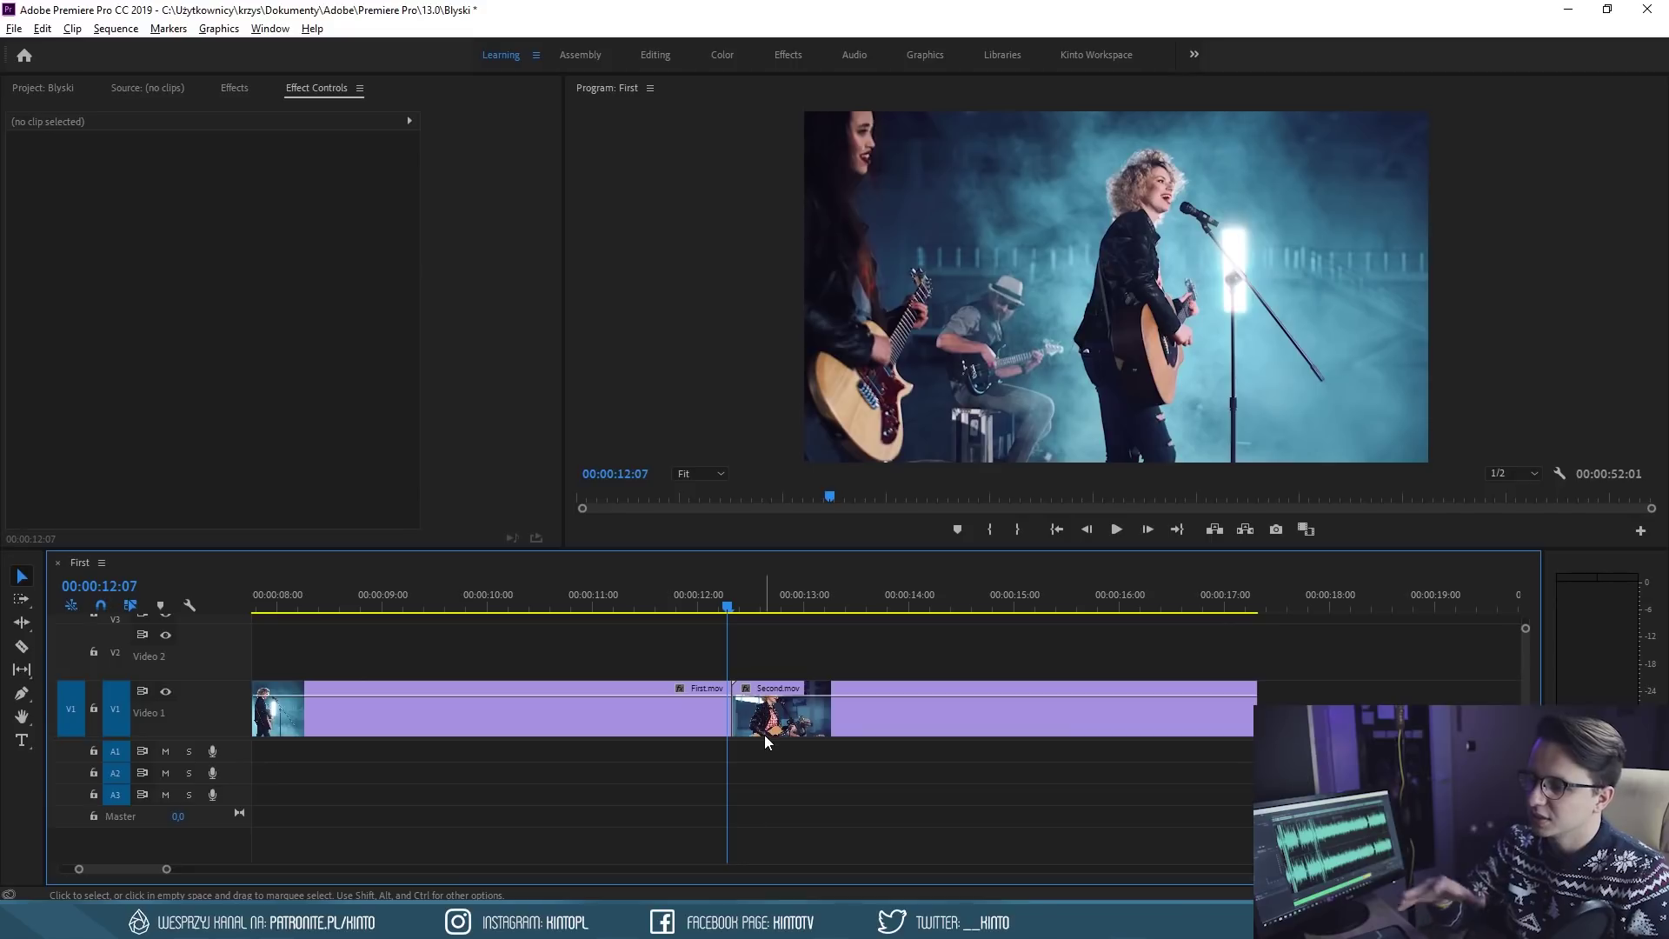
Preview across the First.mov–Second.mov cut, park at 12:02, and show the 'bright' effects list
{"action": "key", "text": "minus"}
{"action": "left_click", "coordinate": [722, 706]}
{"action": "left_click", "coordinate": [755, 700]}
{"action": "left_click", "coordinate": [680, 607]}
{"action": "key", "text": "space"}
{"action": "left_click", "coordinate": [722, 600]}
{"action": "left_click", "coordinate": [231, 89]}
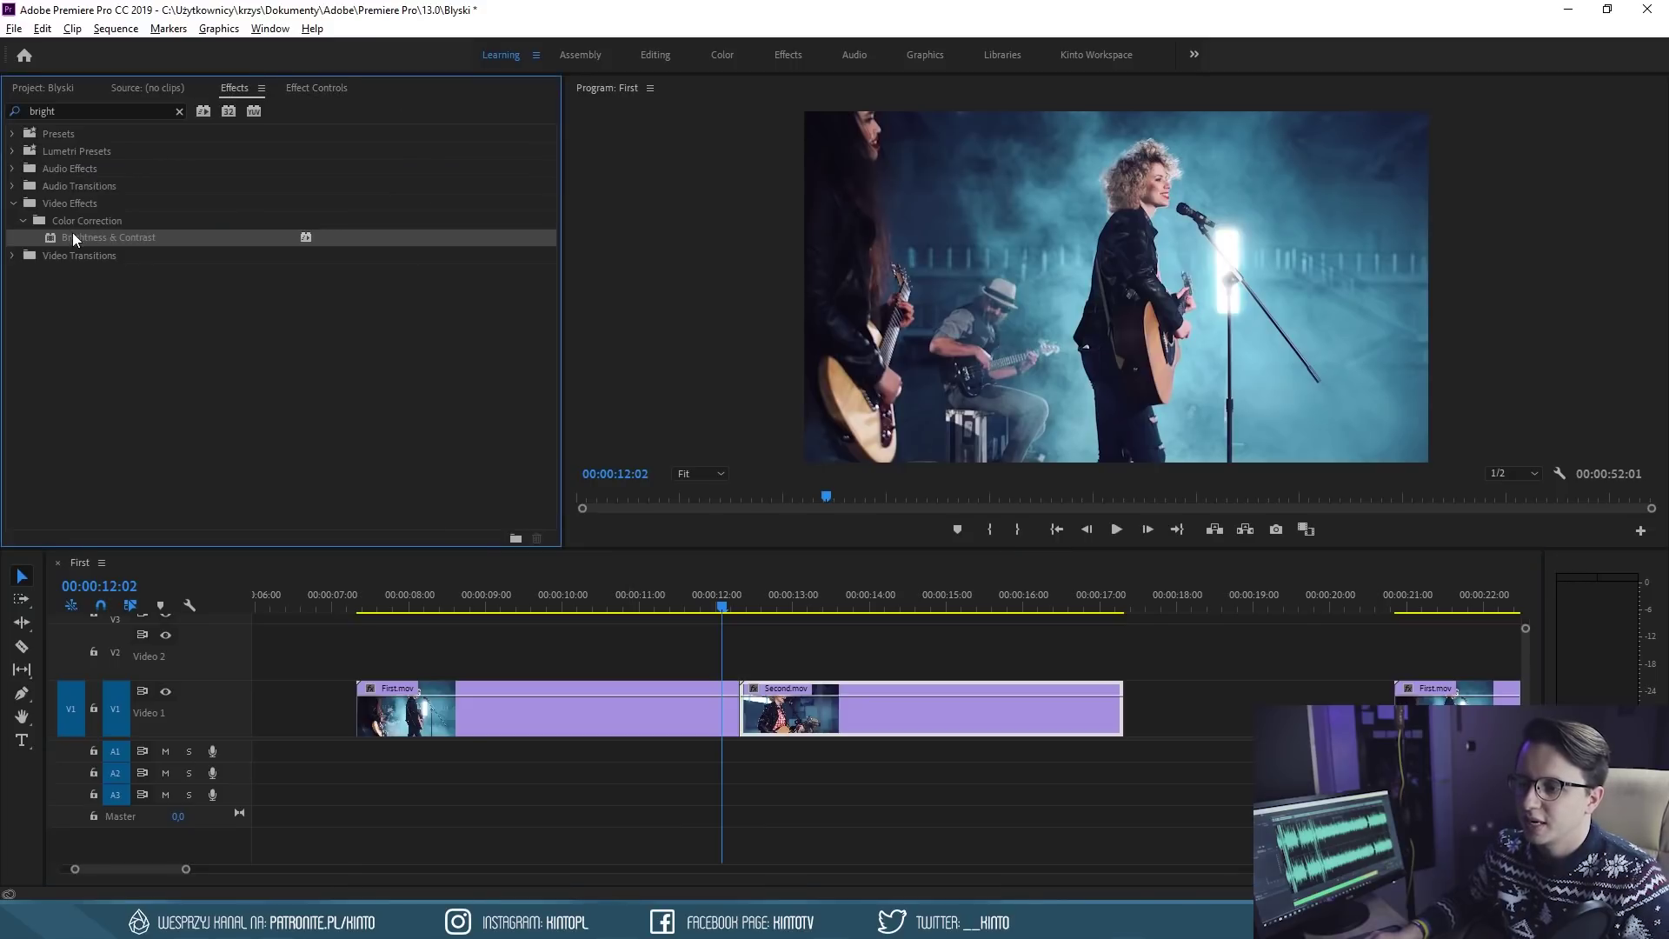
Apply Brightness & Contrast to both First.mov and Second.mov around the 12-second cut
{"action": "left_click_drag", "start_coordinate": [646, 683], "coordinate": [648, 691]}
{"action": "left_click_drag", "start_coordinate": [804, 675], "coordinate": [804, 687]}
{"action": "left_click_drag", "start_coordinate": [721, 598], "coordinate": [741, 598]}
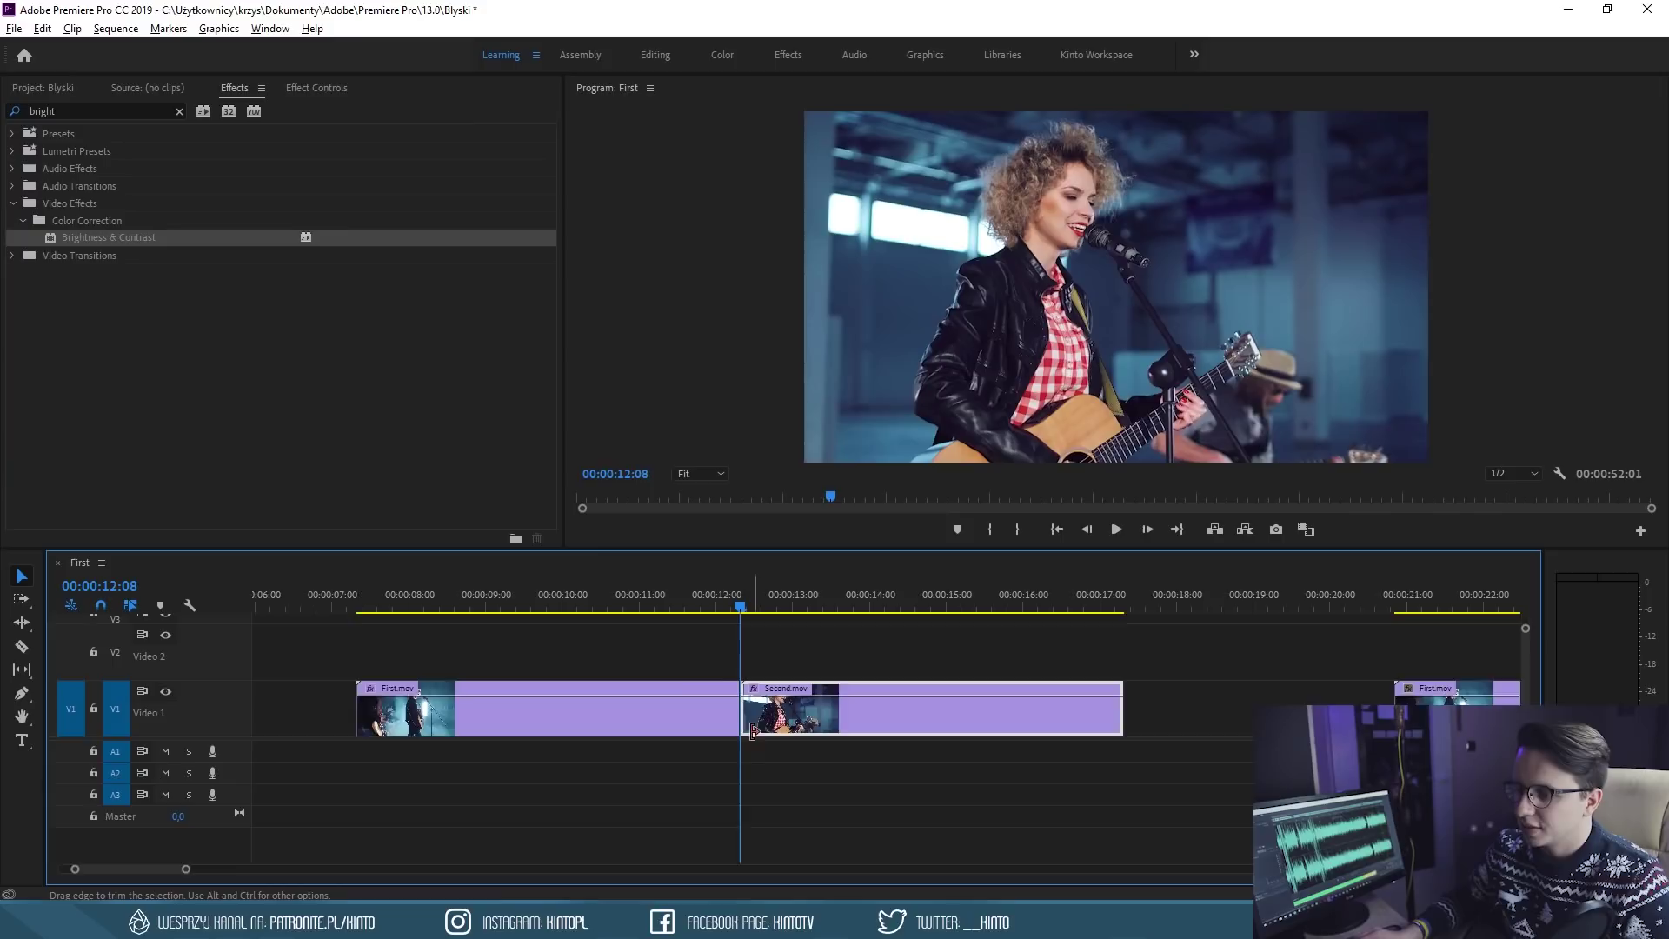
{"action": "key", "text": "equal"}
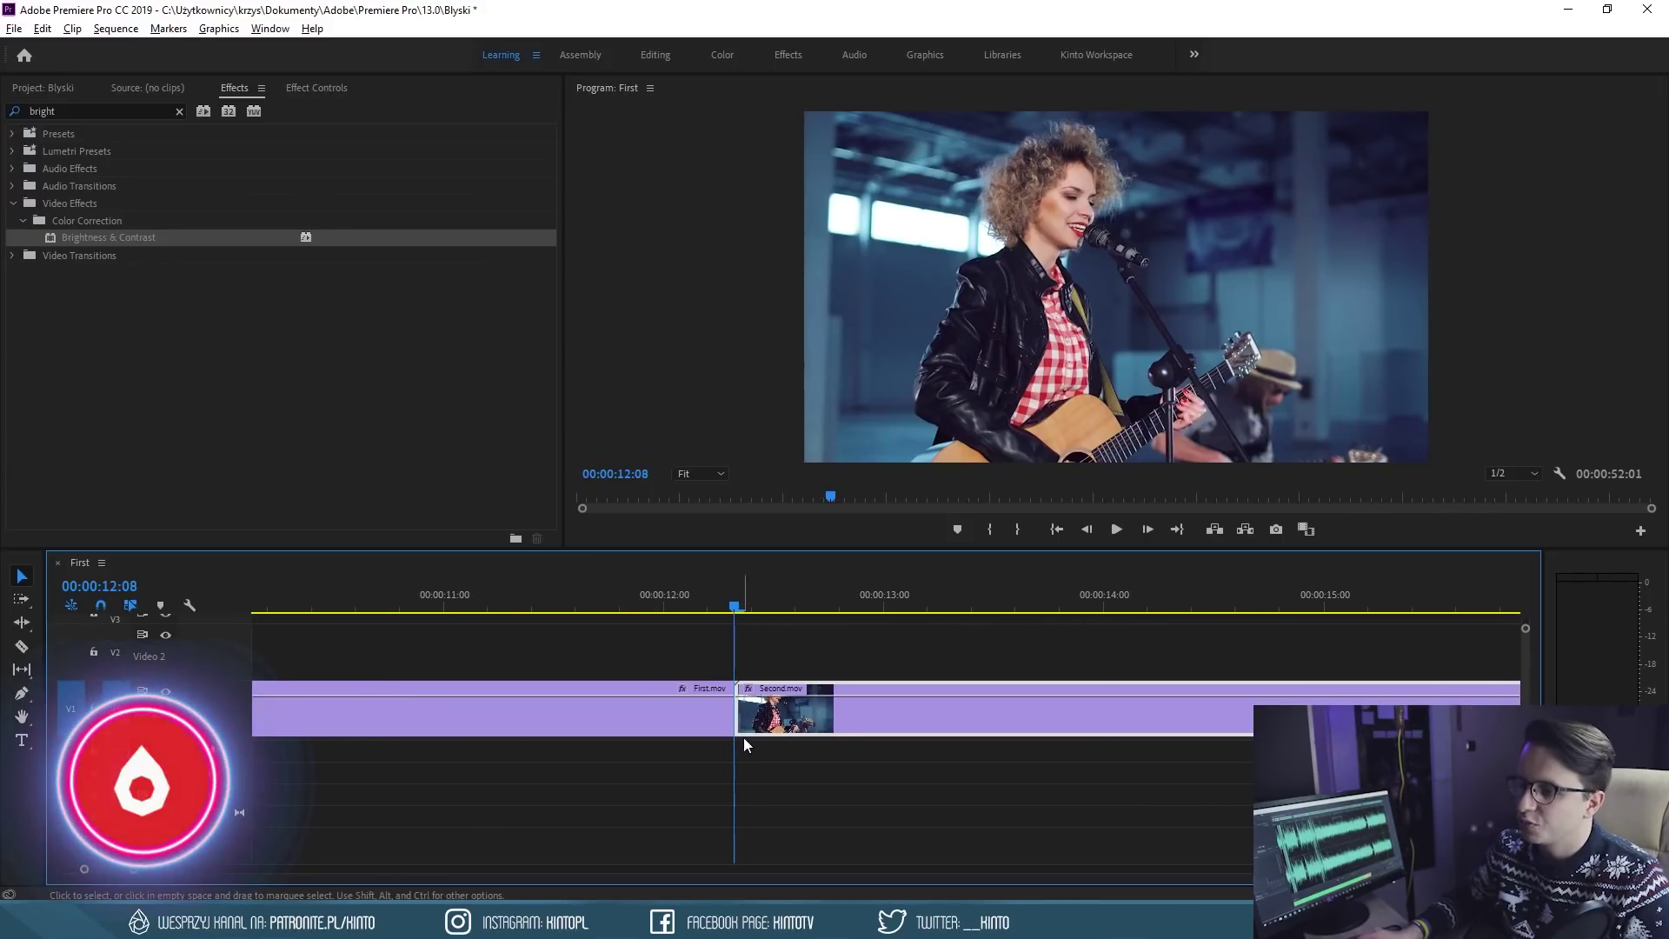
{"action": "key", "text": "minus"}
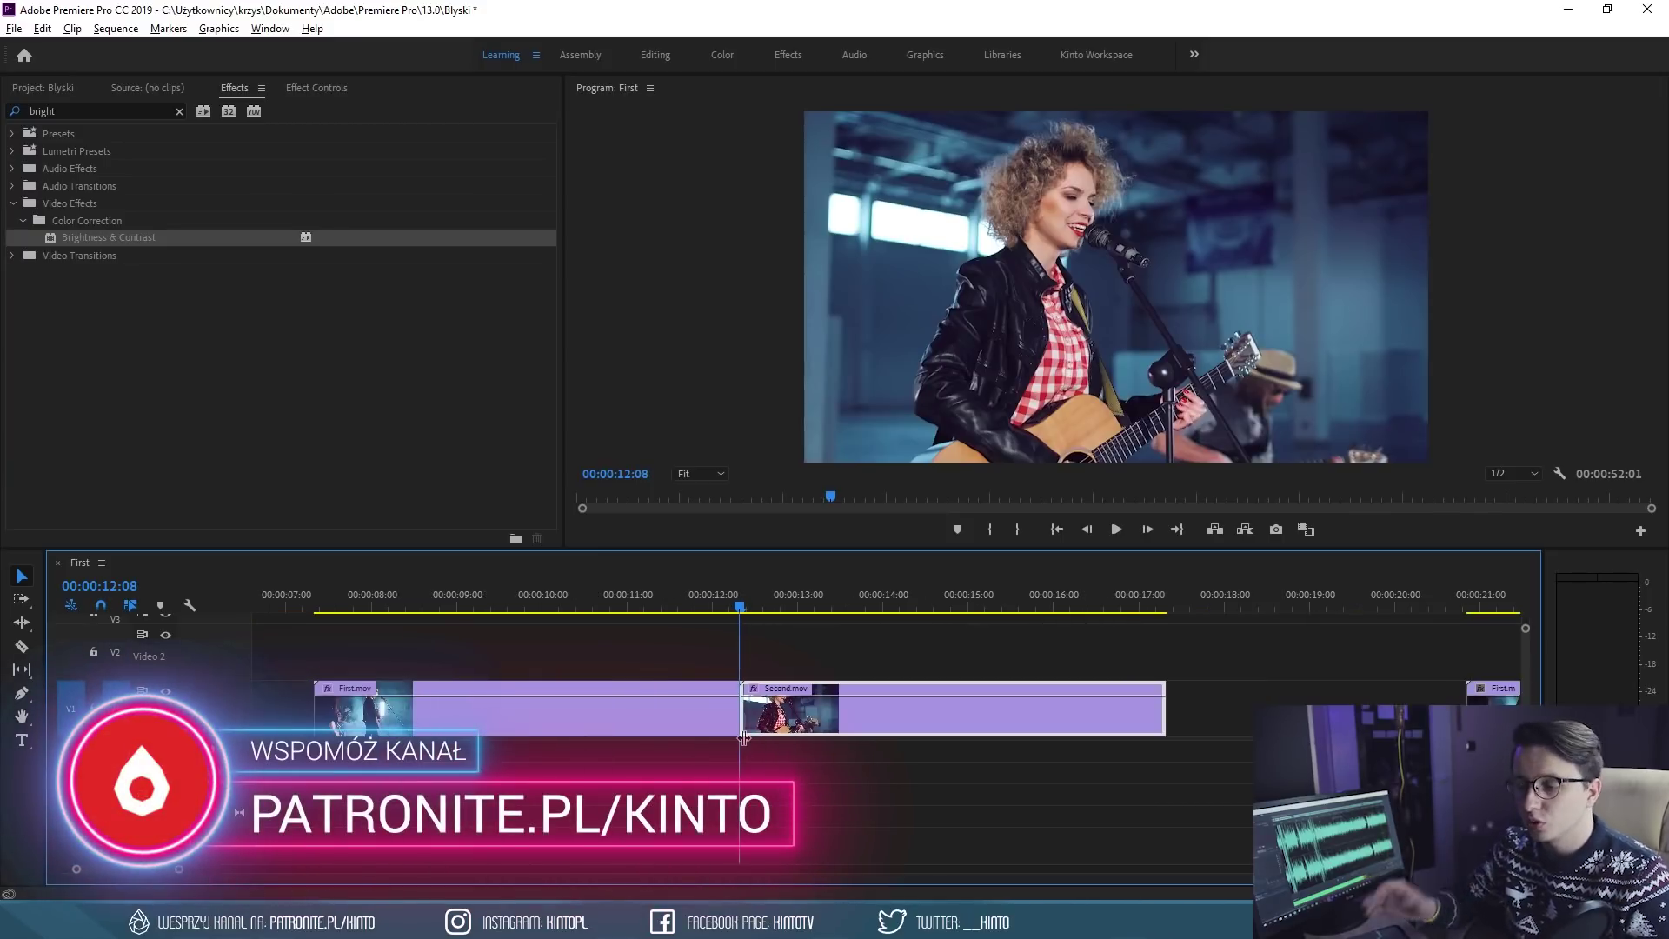
Start Brightness and Contrast keyframes on First.mov, then move the playhead to 00:00:12:03
{"action": "left_click", "coordinate": [697, 718]}
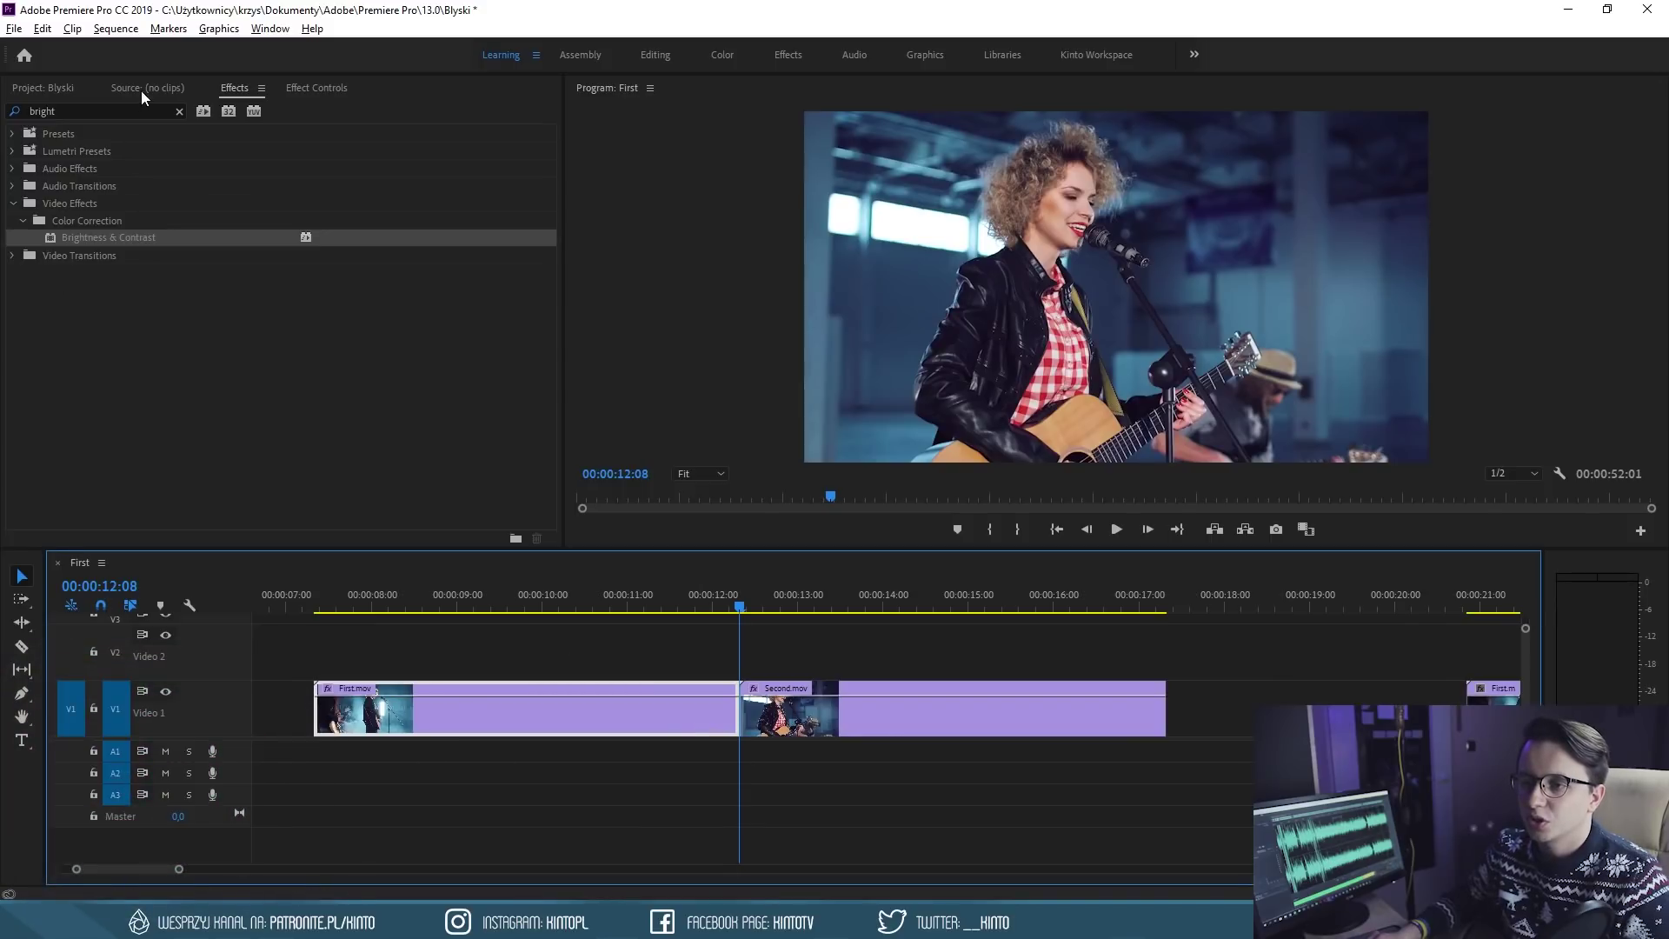
{"action": "left_click", "coordinate": [297, 88]}
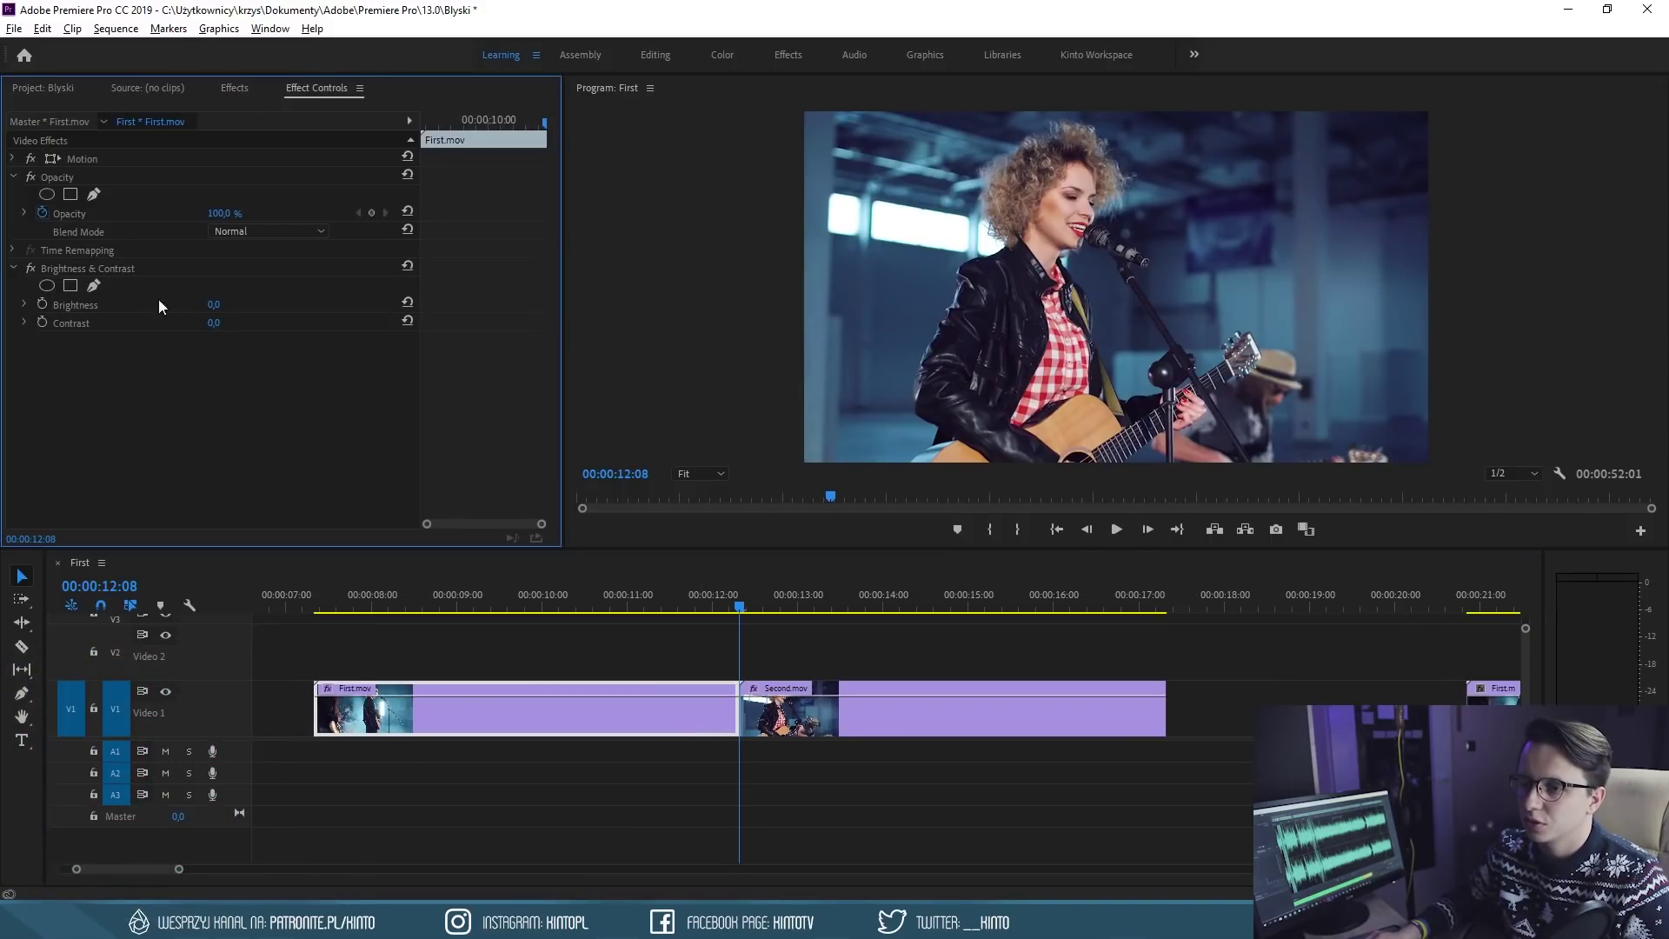
{"action": "left_click", "coordinate": [43, 305]}
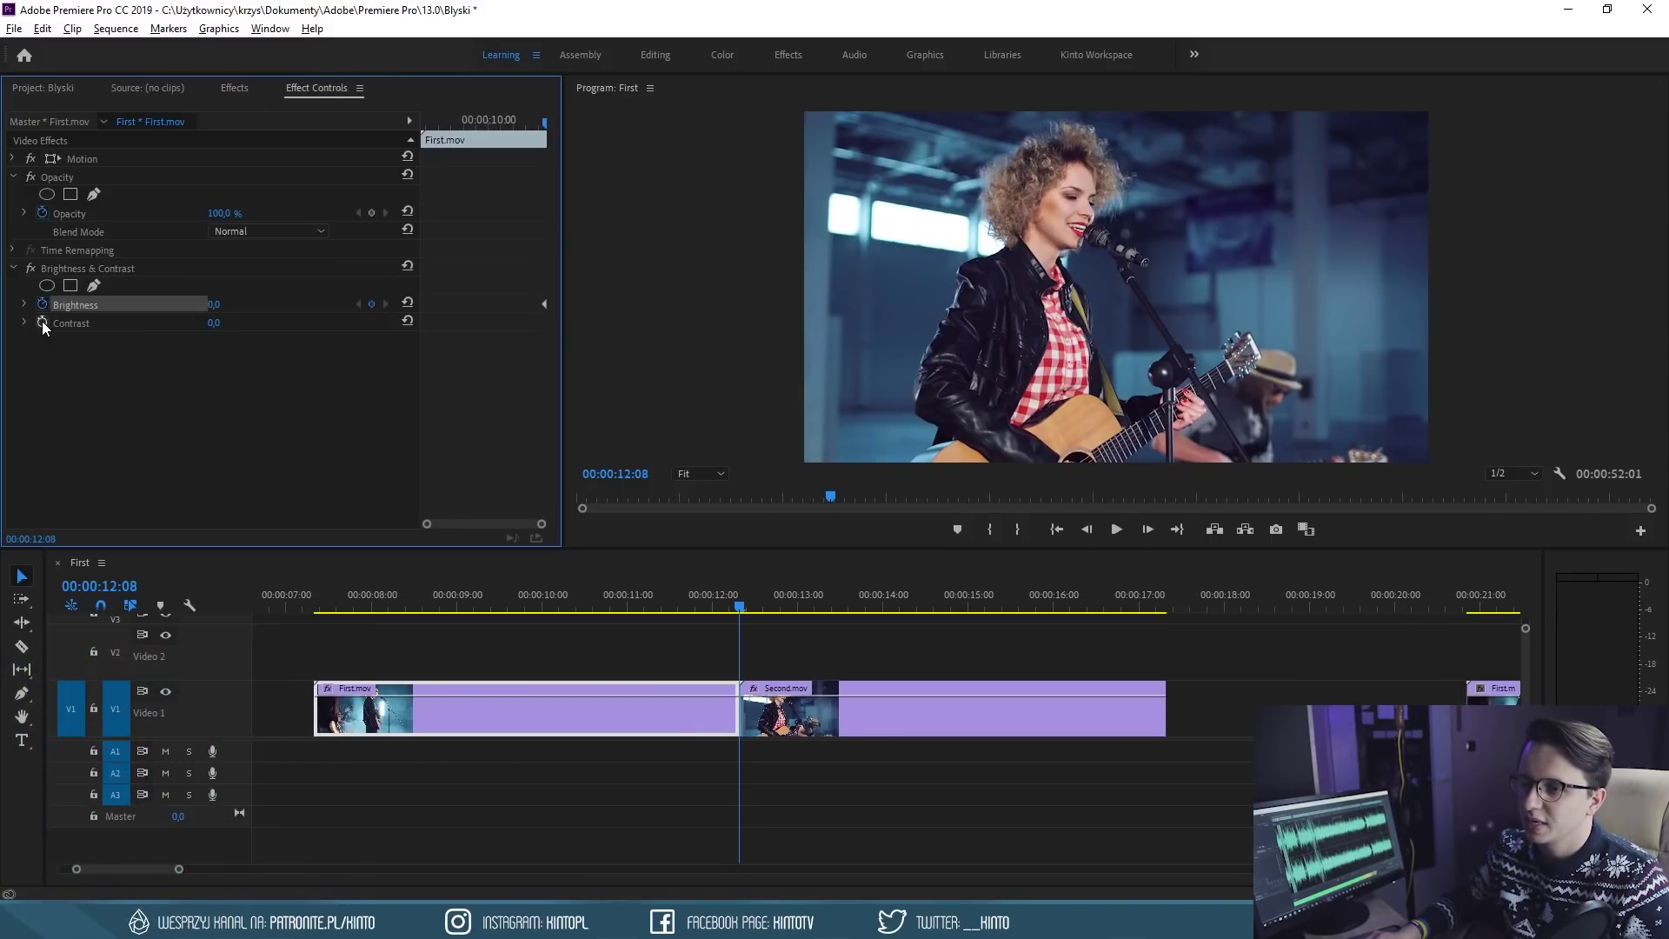
{"action": "left_click", "coordinate": [42, 322]}
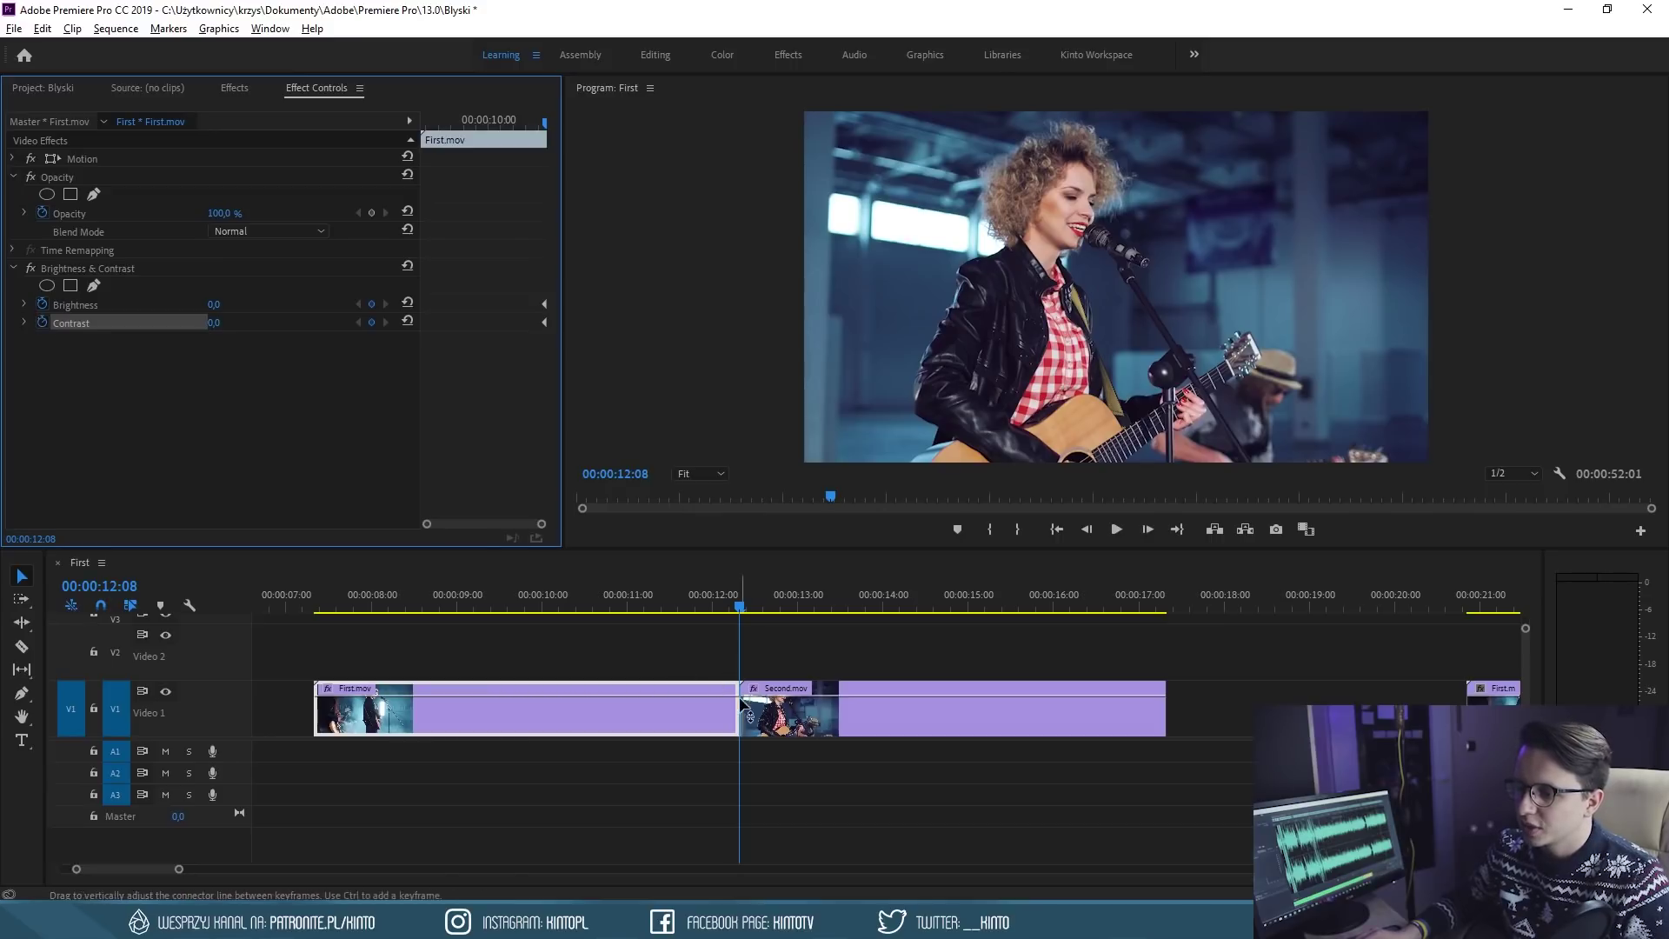
{"action": "left_click", "coordinate": [125, 590]}
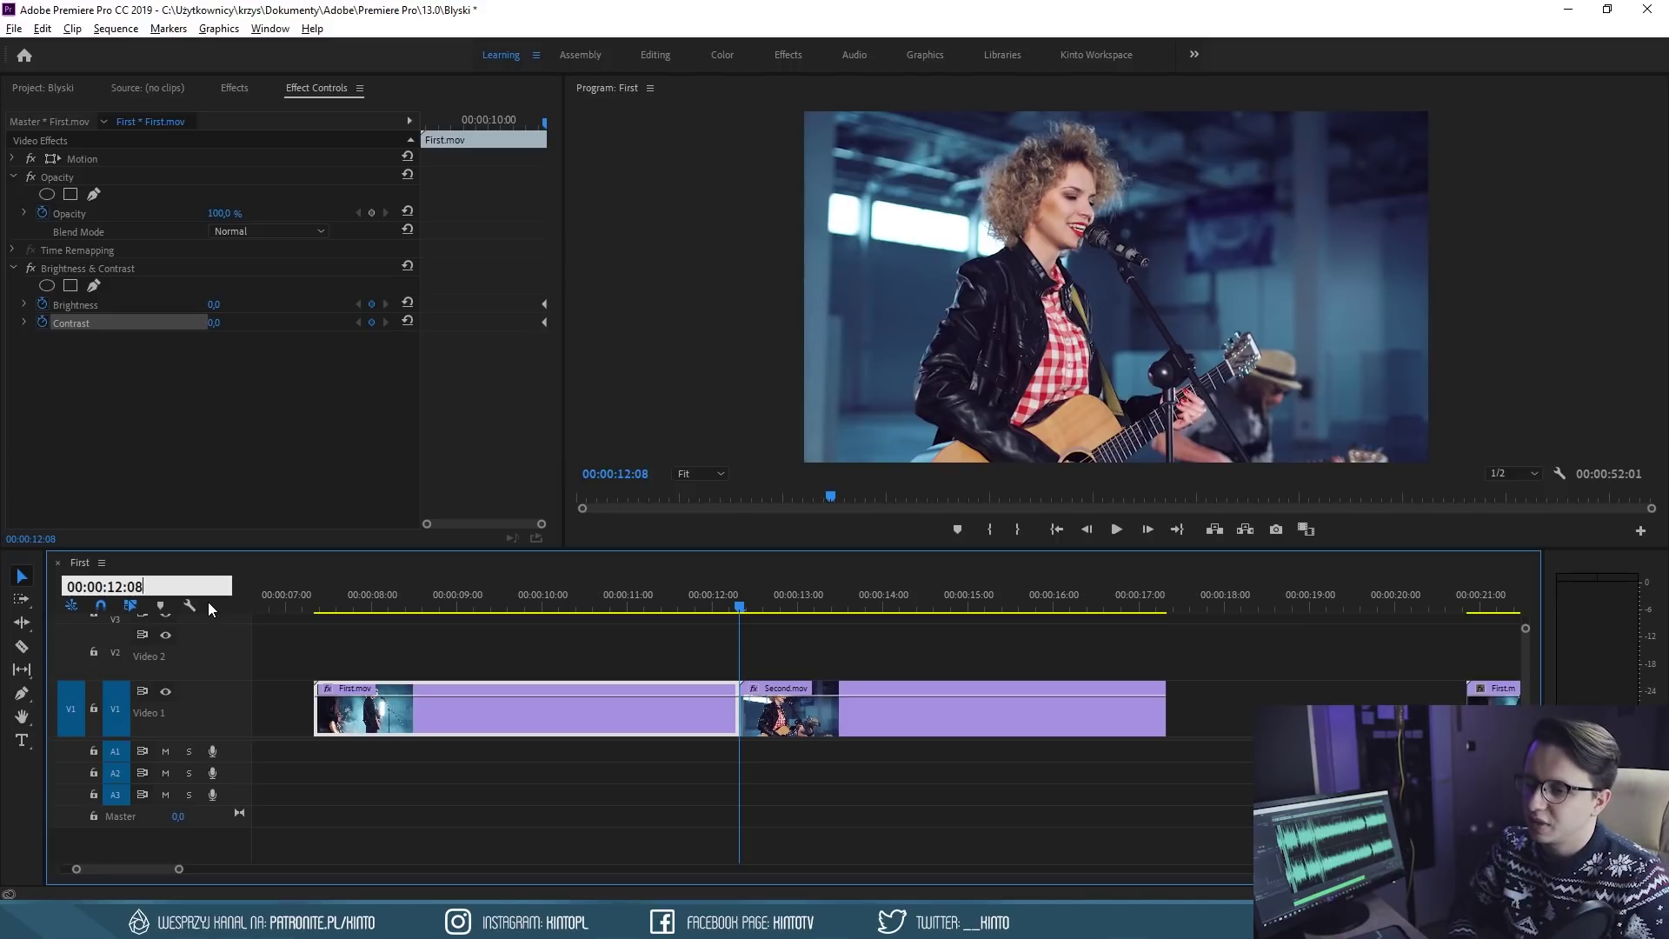
{"action": "type", "text": "3"}
{"action": "key", "text": "Return"}
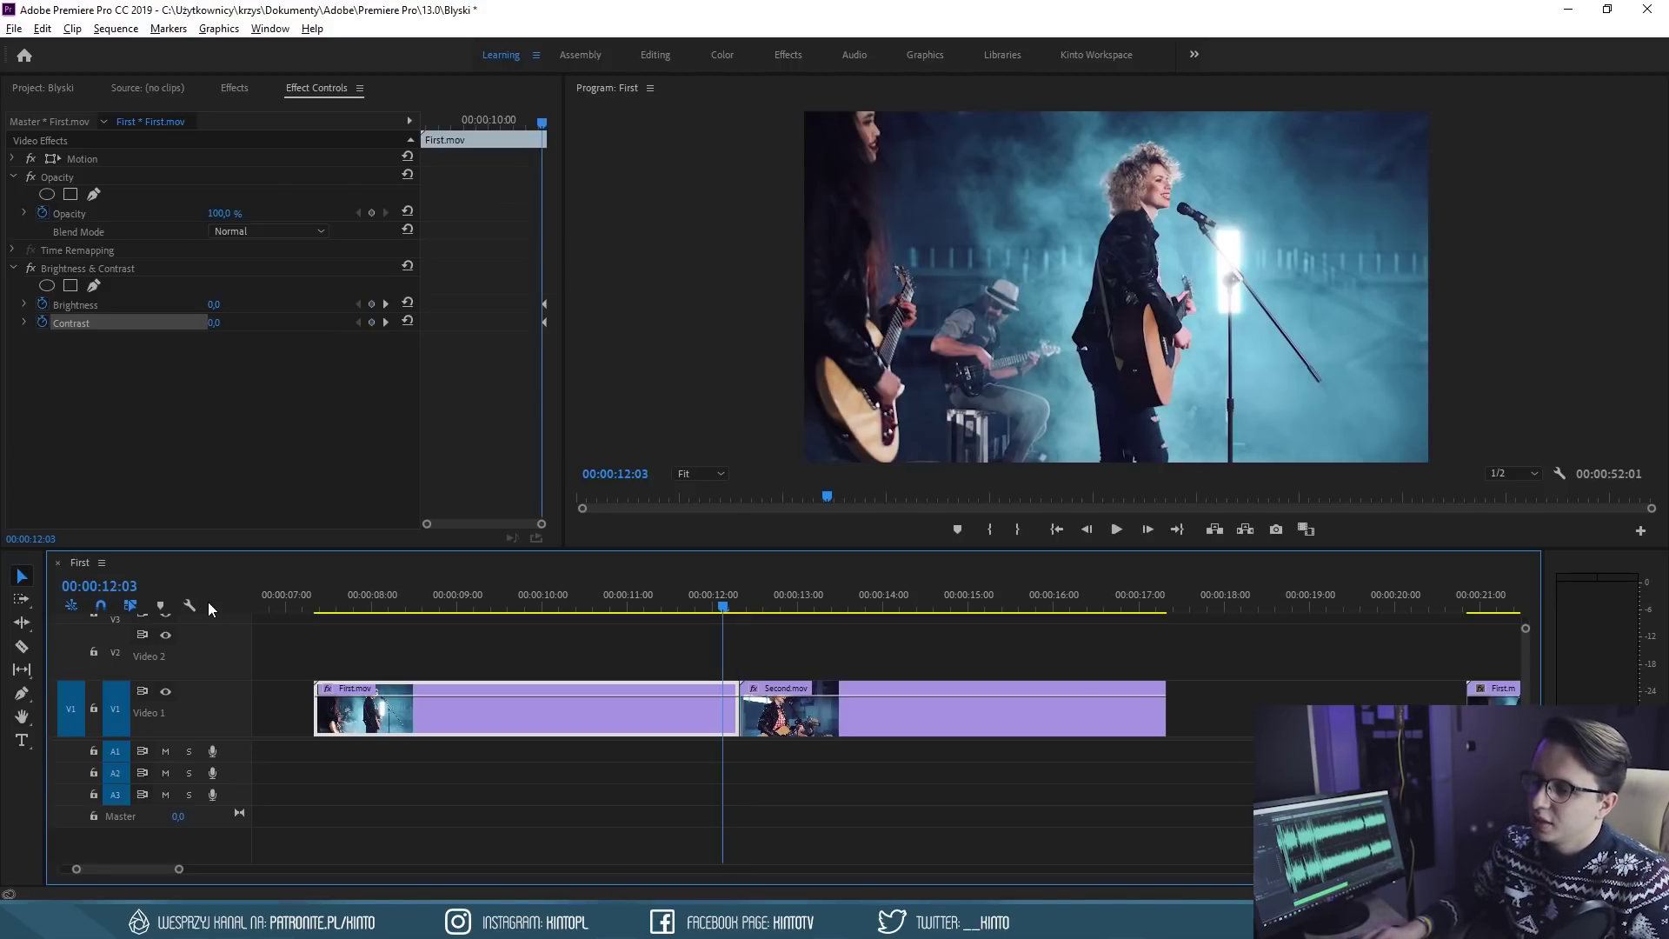
Add Brightness and Contrast keyframes at 0 on First.mov at 12:03
{"action": "scroll", "coordinate": [722, 728], "scroll_direction": "up", "scroll_amount": 4}
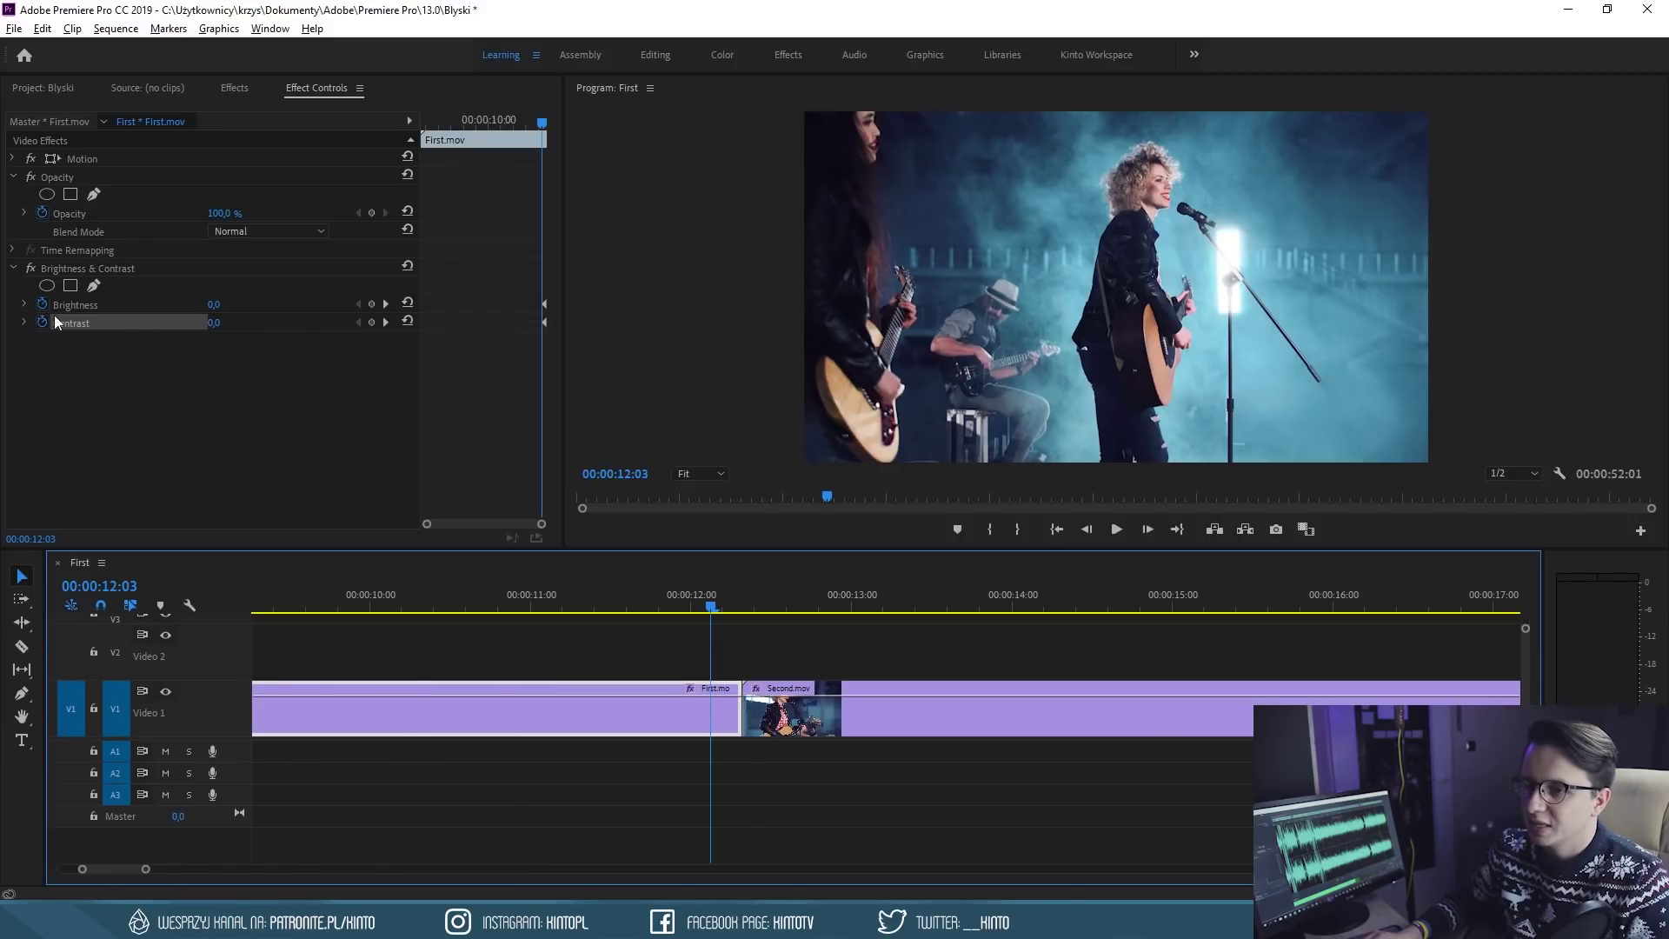
{"action": "left_click", "coordinate": [372, 305]}
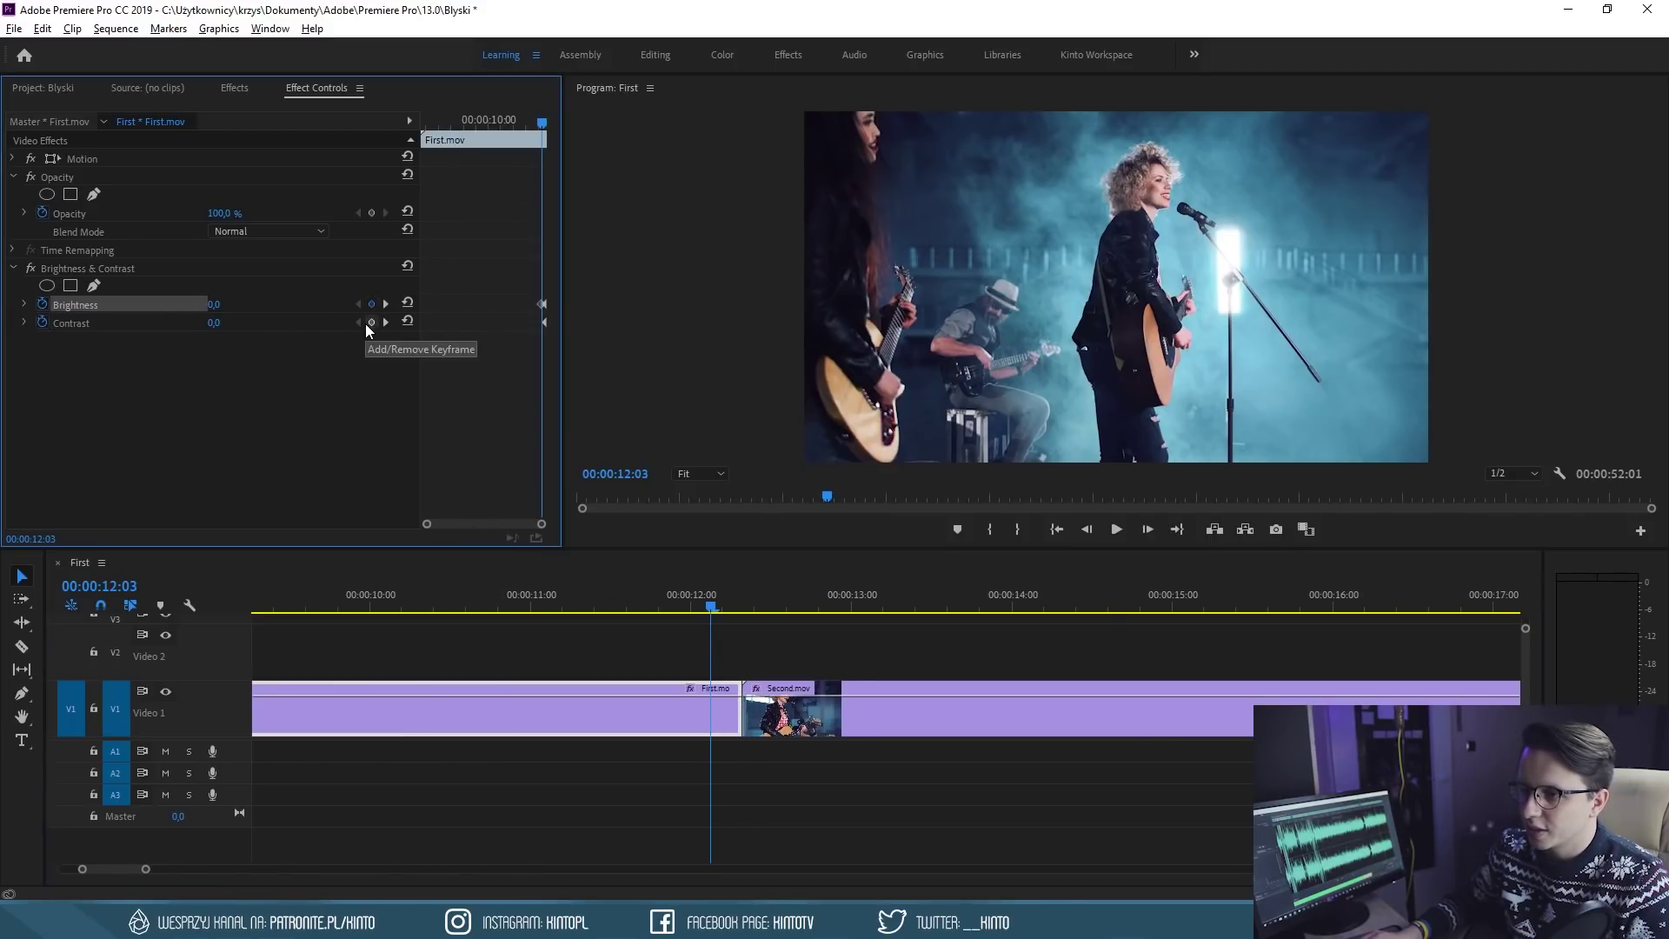
{"action": "left_click", "coordinate": [366, 323]}
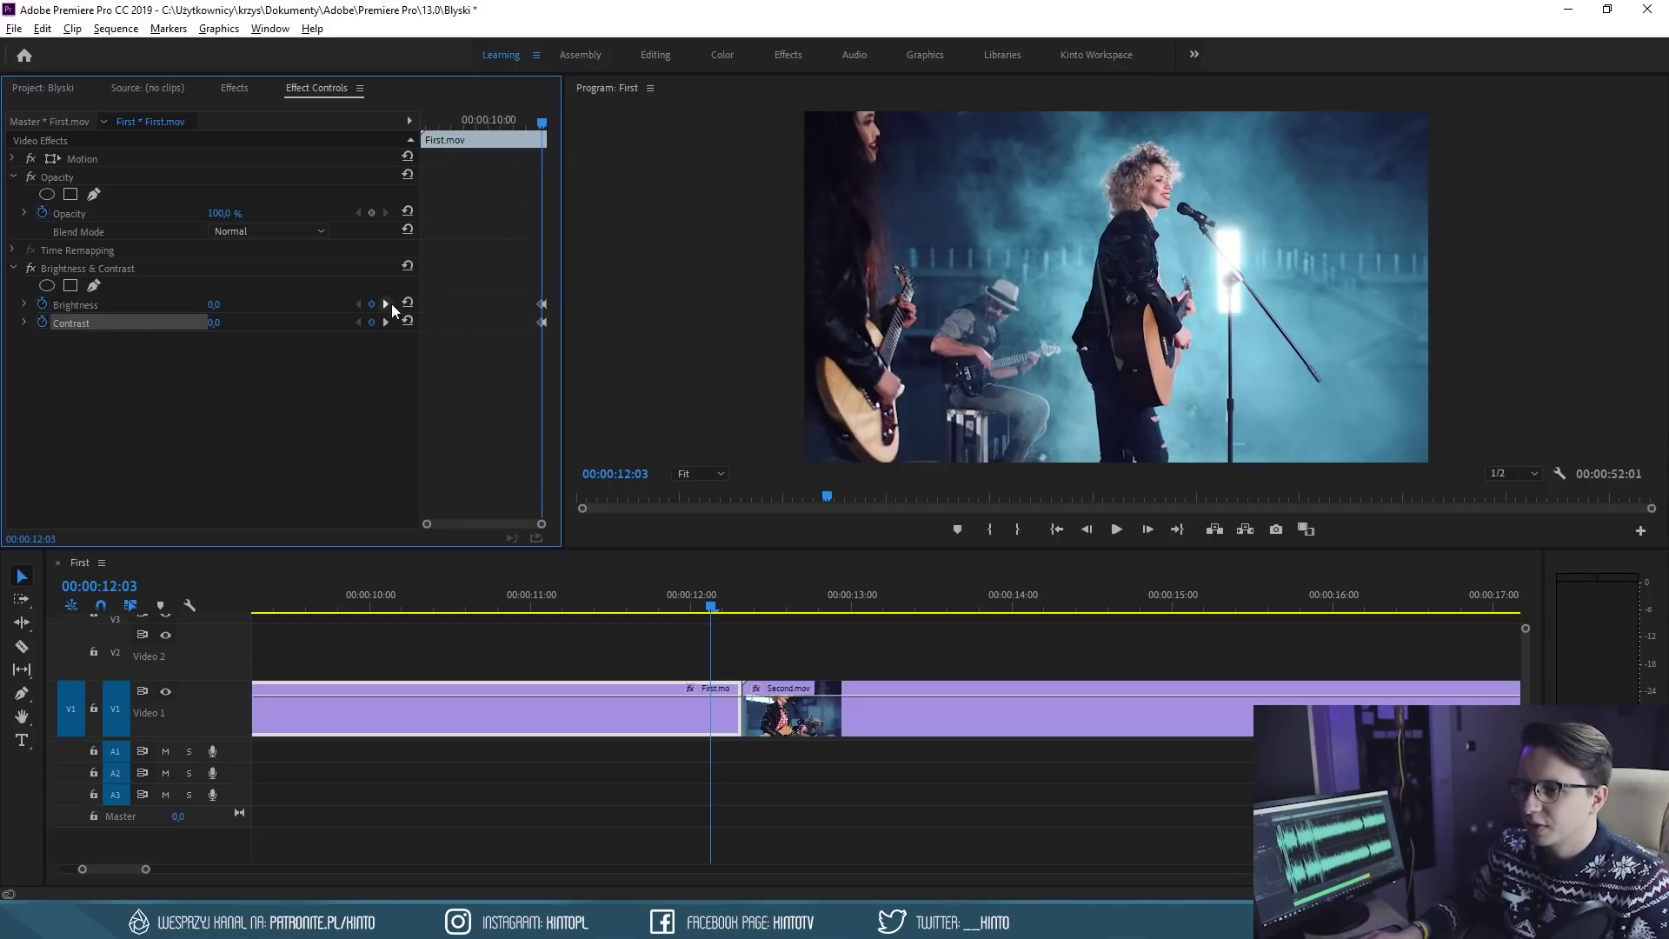
At the 12:08 keyframe set Brightness to 100 and Contrast to 15, then return to 12:03
{"action": "left_click", "coordinate": [386, 304]}
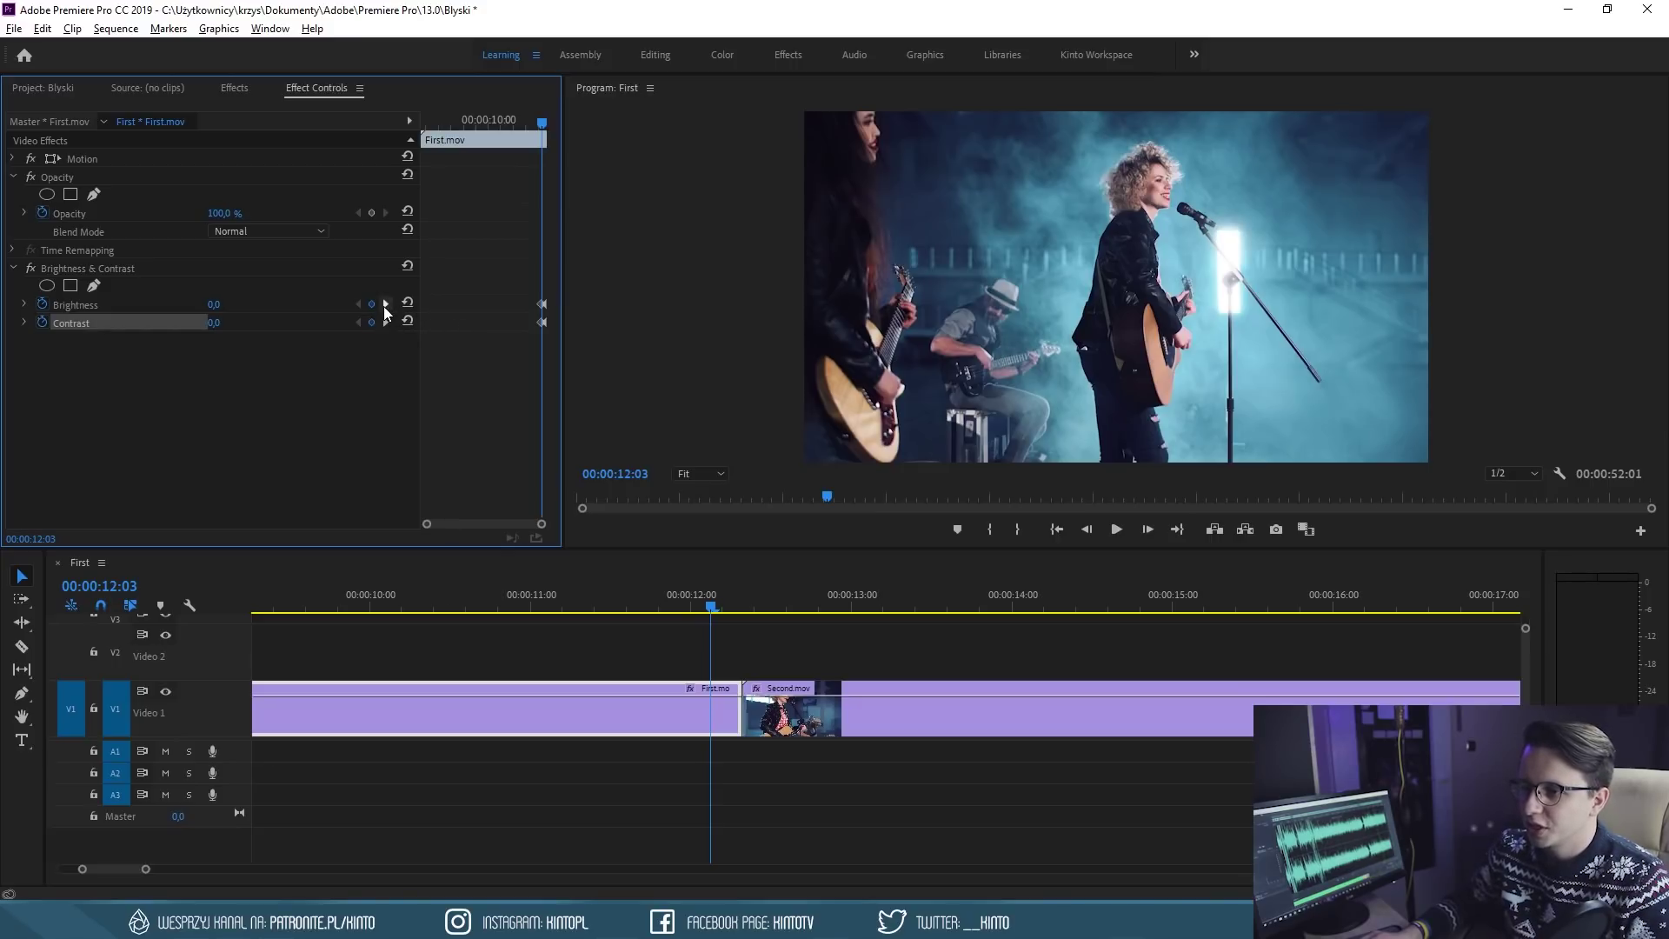
{"action": "left_click", "coordinate": [226, 309]}
{"action": "left_click", "coordinate": [210, 307]}
{"action": "type", "text": "100"}
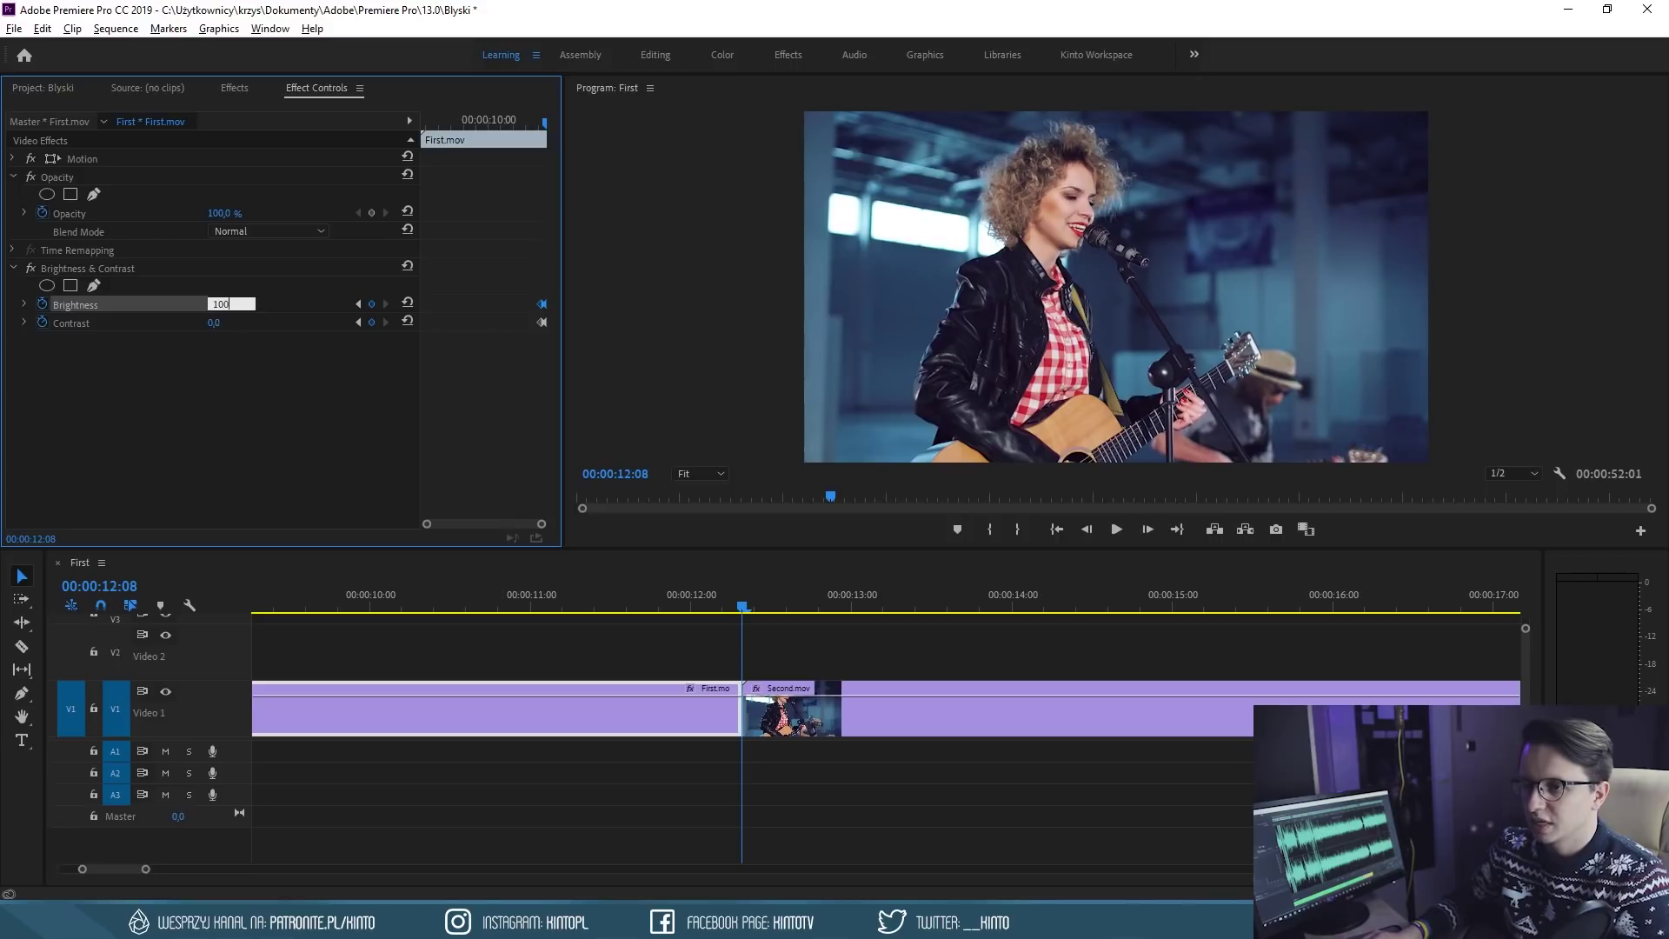
{"action": "key", "text": "Tab"}
{"action": "type", "text": "5"}
{"action": "key", "text": "Return"}
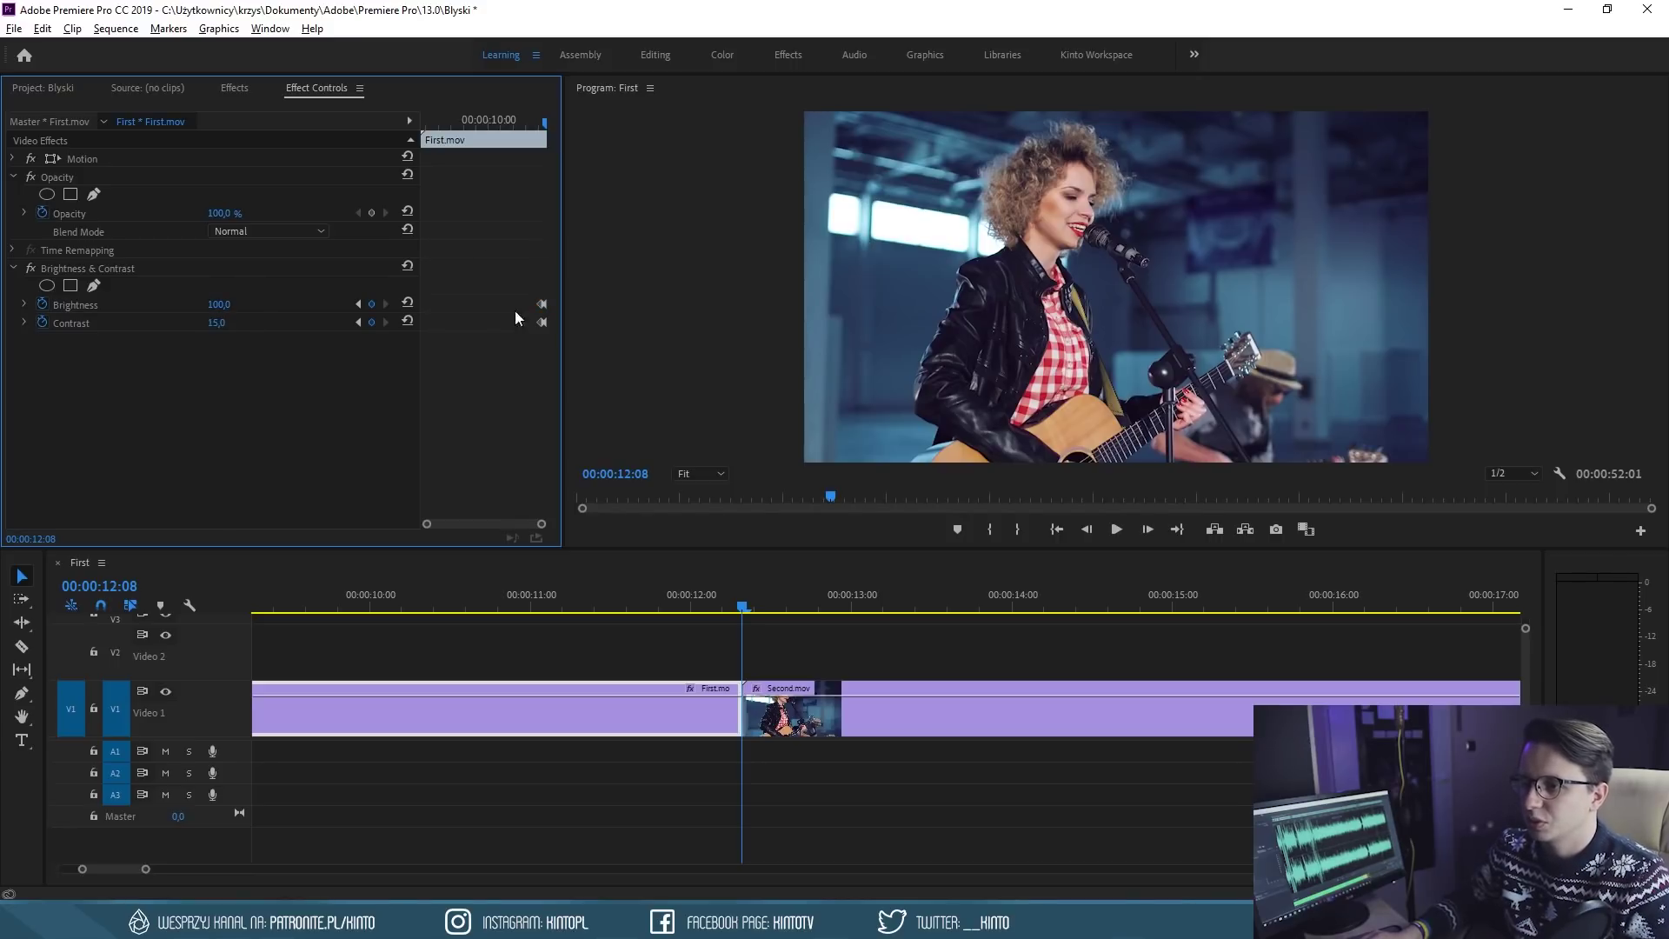
{"action": "left_click", "coordinate": [357, 305]}
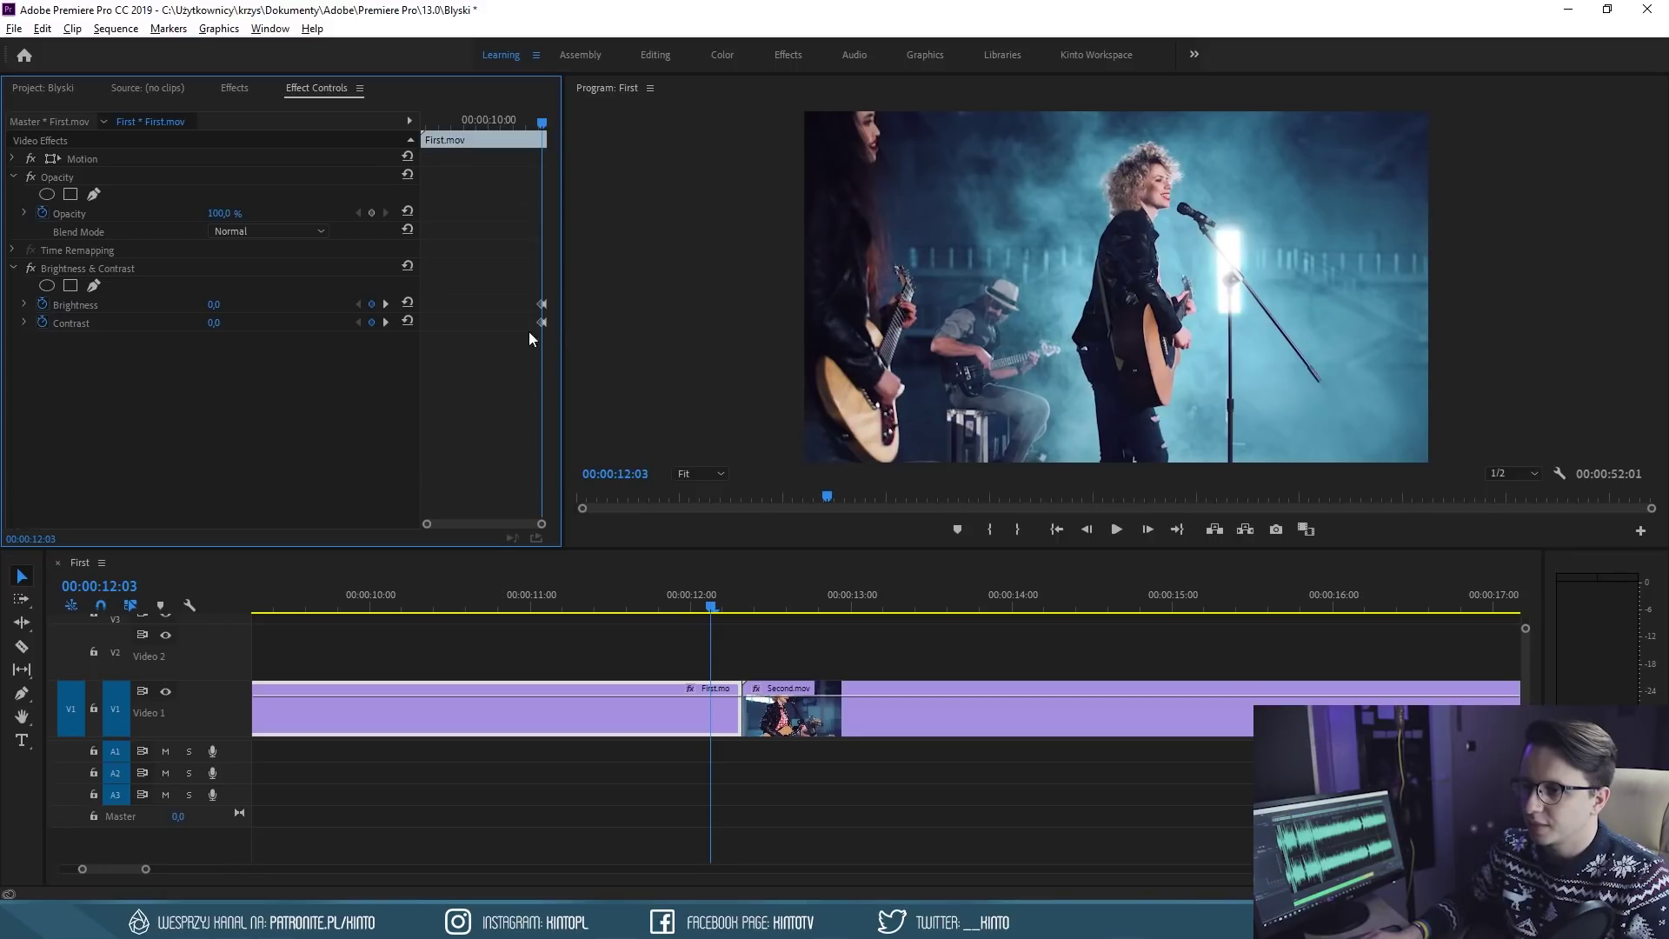
Zoom the keyframe timeline and key Brightness 100, 0, 100 at 12:02, 12:01 and 12:00
{"action": "left_click_drag", "start_coordinate": [427, 524], "coordinate": [465, 533]}
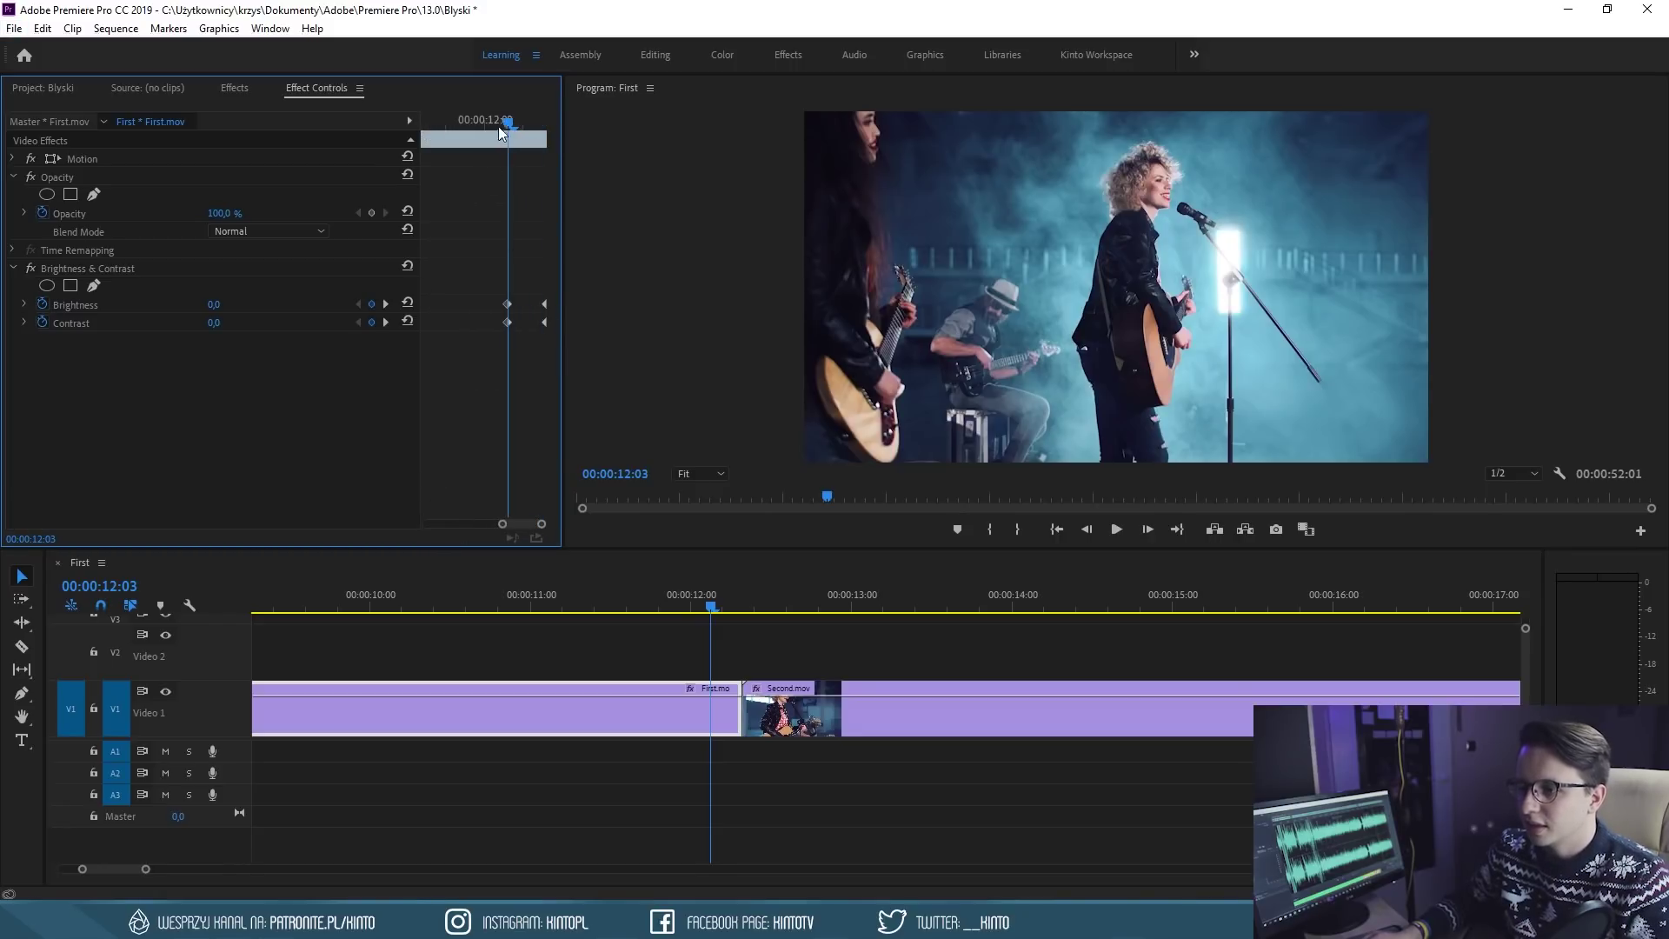
{"action": "left_click_drag", "start_coordinate": [503, 119], "coordinate": [492, 122]}
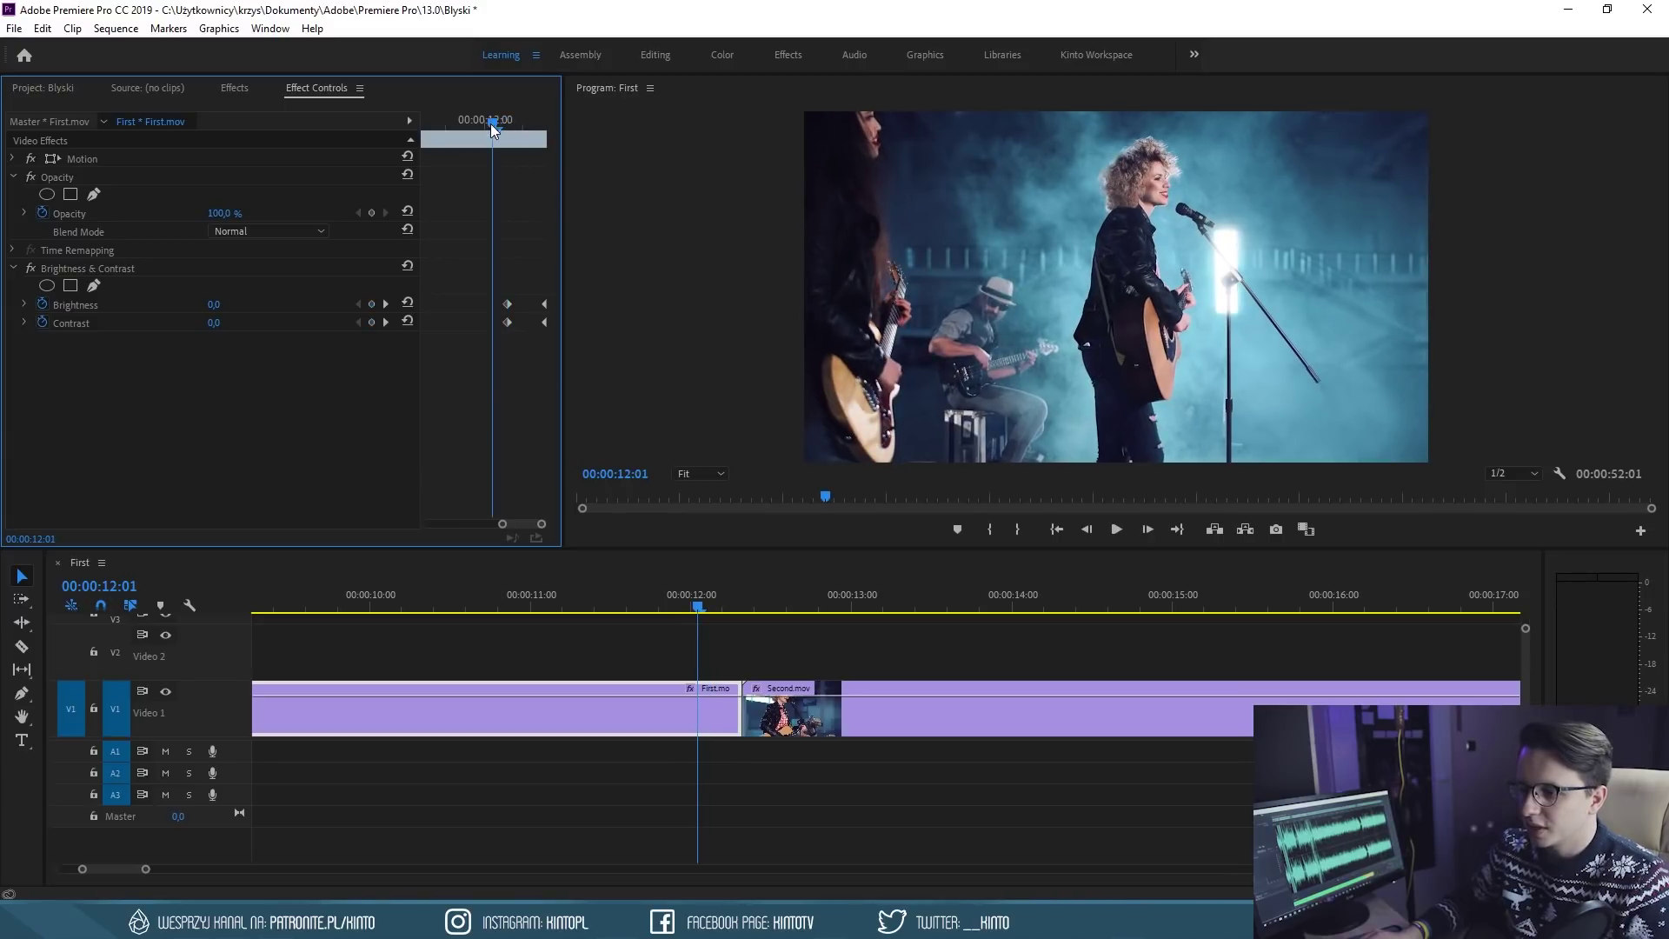
{"action": "key", "text": "Right"}
{"action": "key", "text": "Right"}
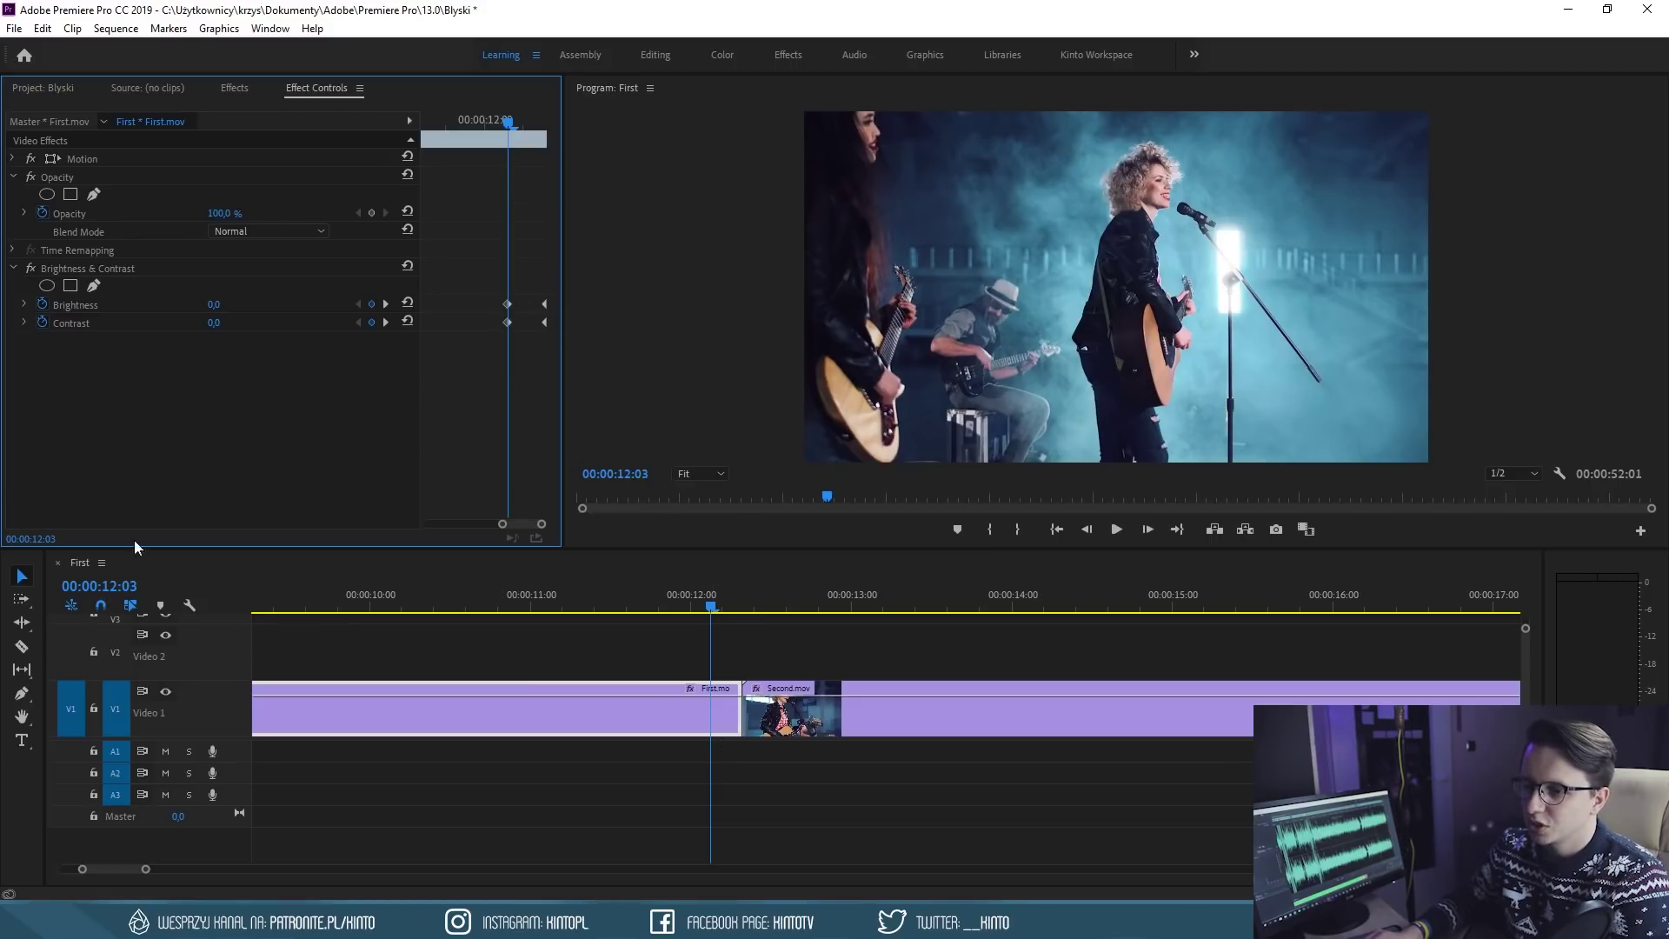
{"action": "key", "text": "Left"}
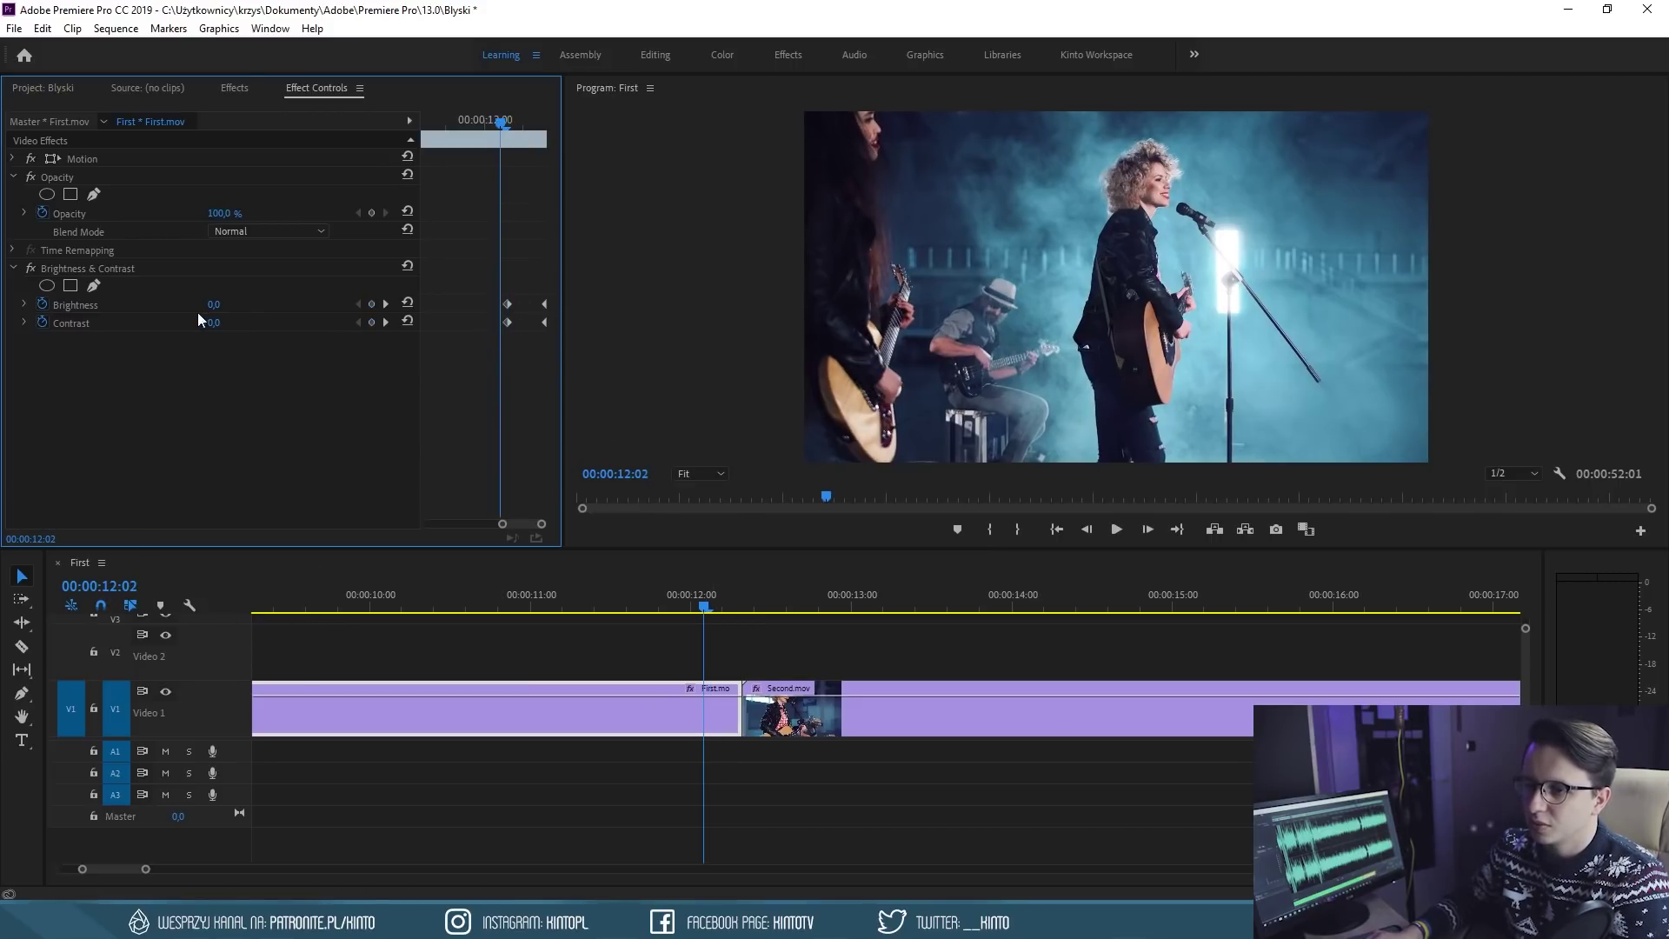
{"action": "mouse_move", "coordinate": [212, 305]}
{"action": "left_mouse_down"}
{"action": "mouse_move", "coordinate": [300, 304]}
{"action": "mouse_move", "coordinate": [52, 306]}
{"action": "left_mouse_up"}
{"action": "key", "text": "Left"}
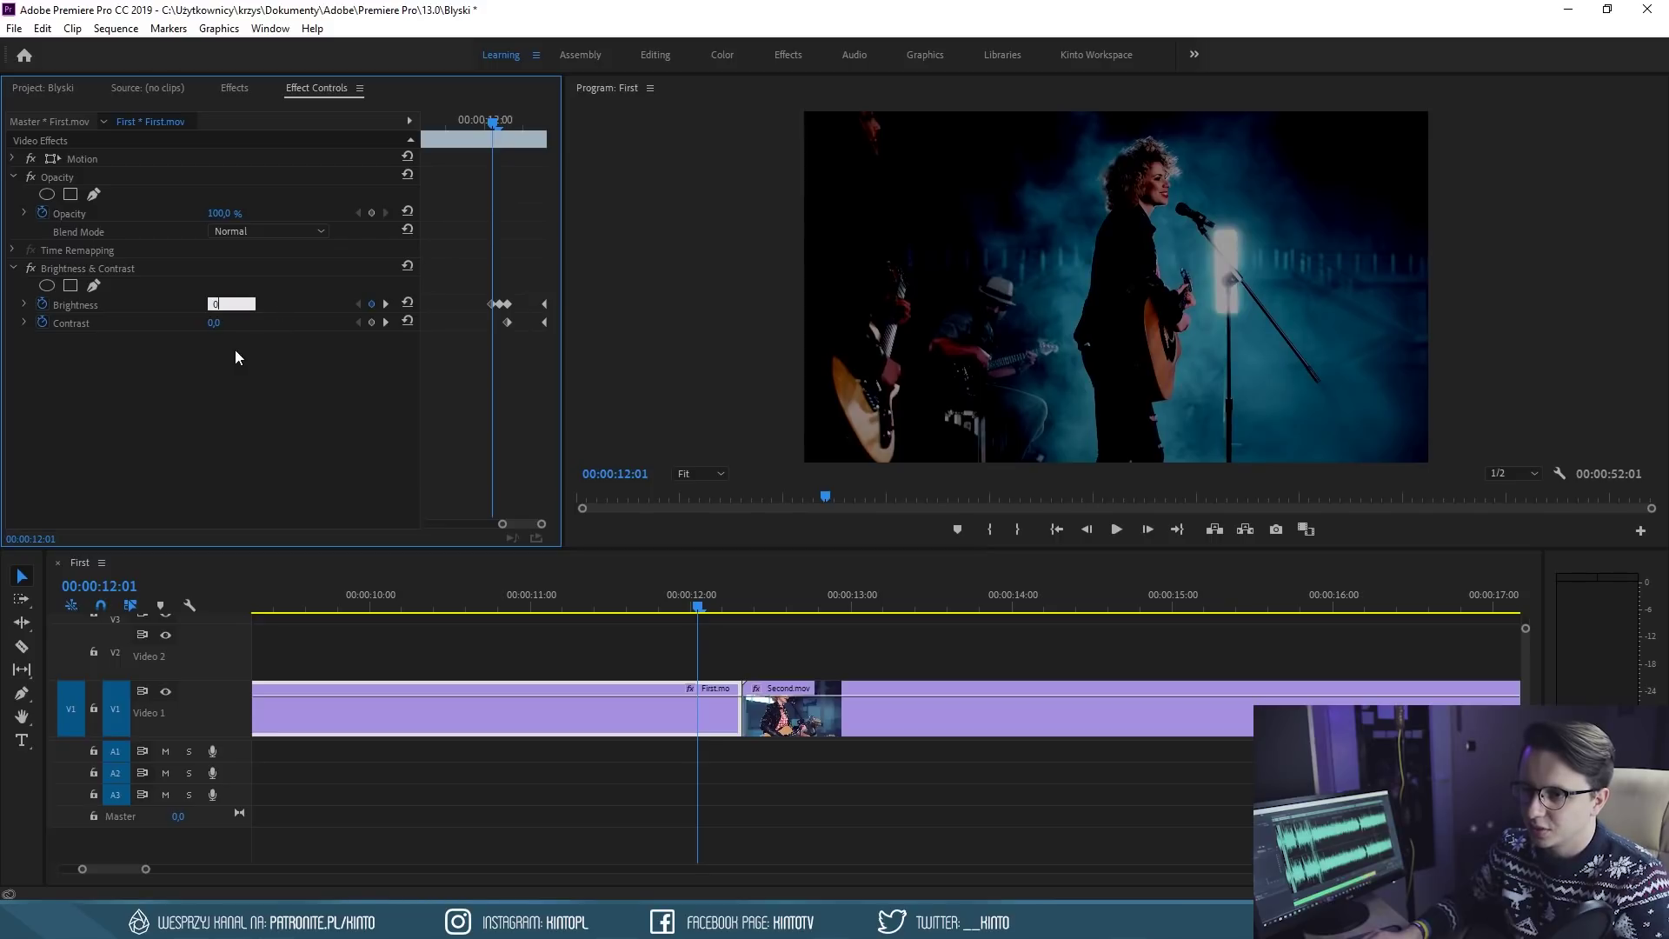
{"action": "key", "text": "Return"}
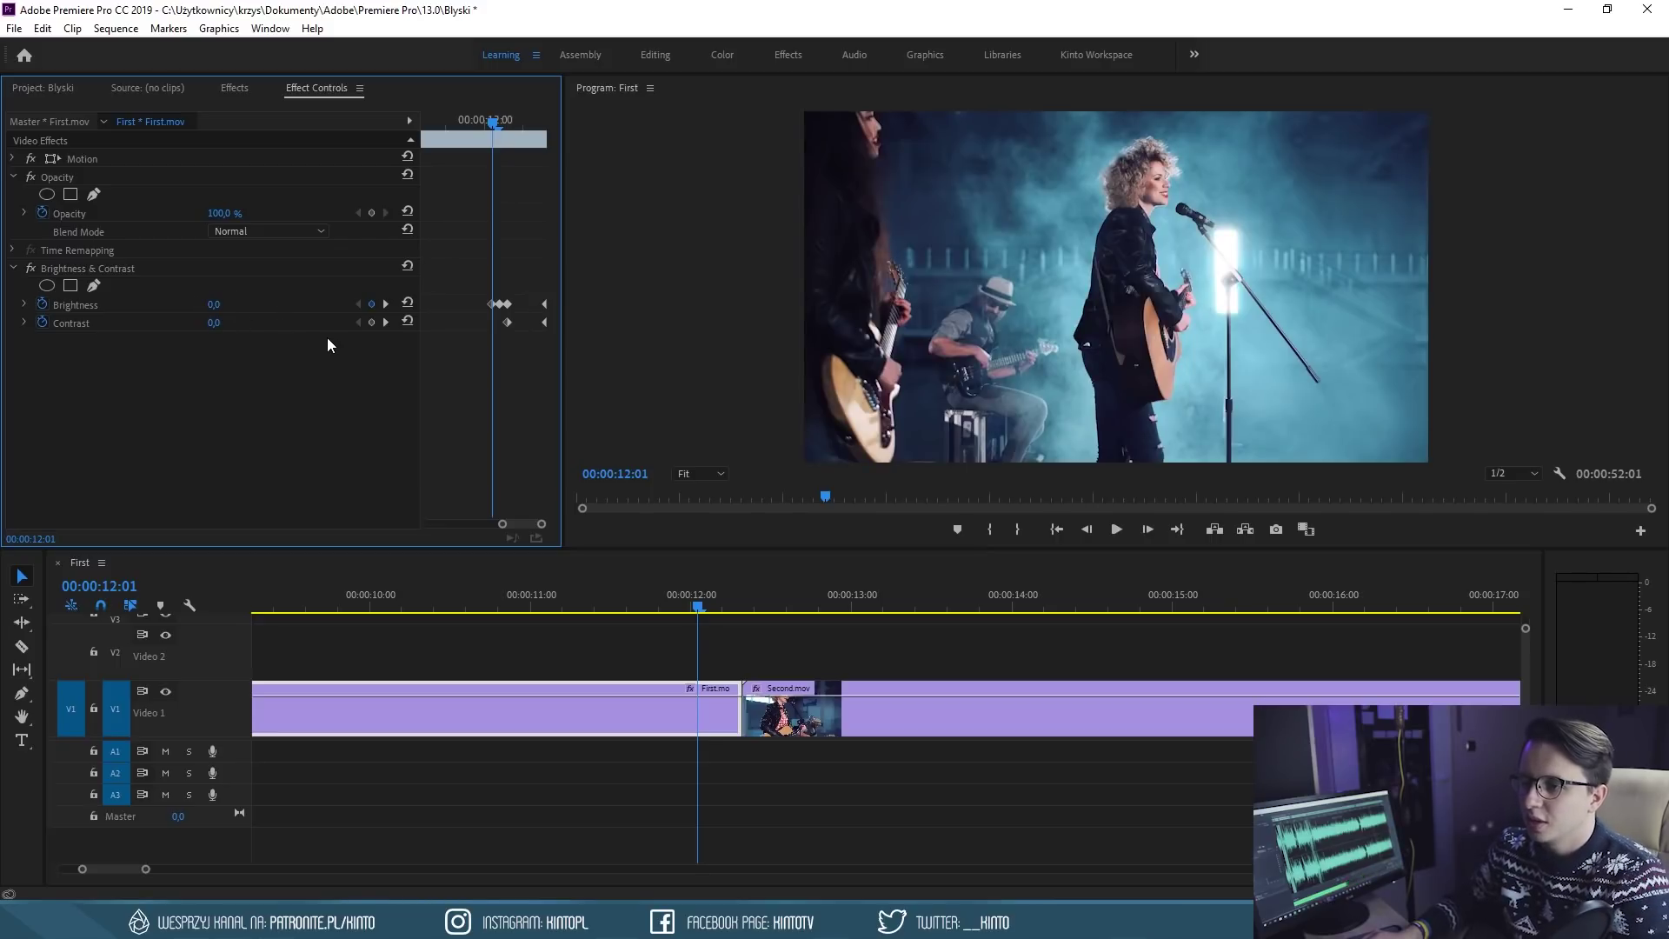
{"action": "key", "text": "Left"}
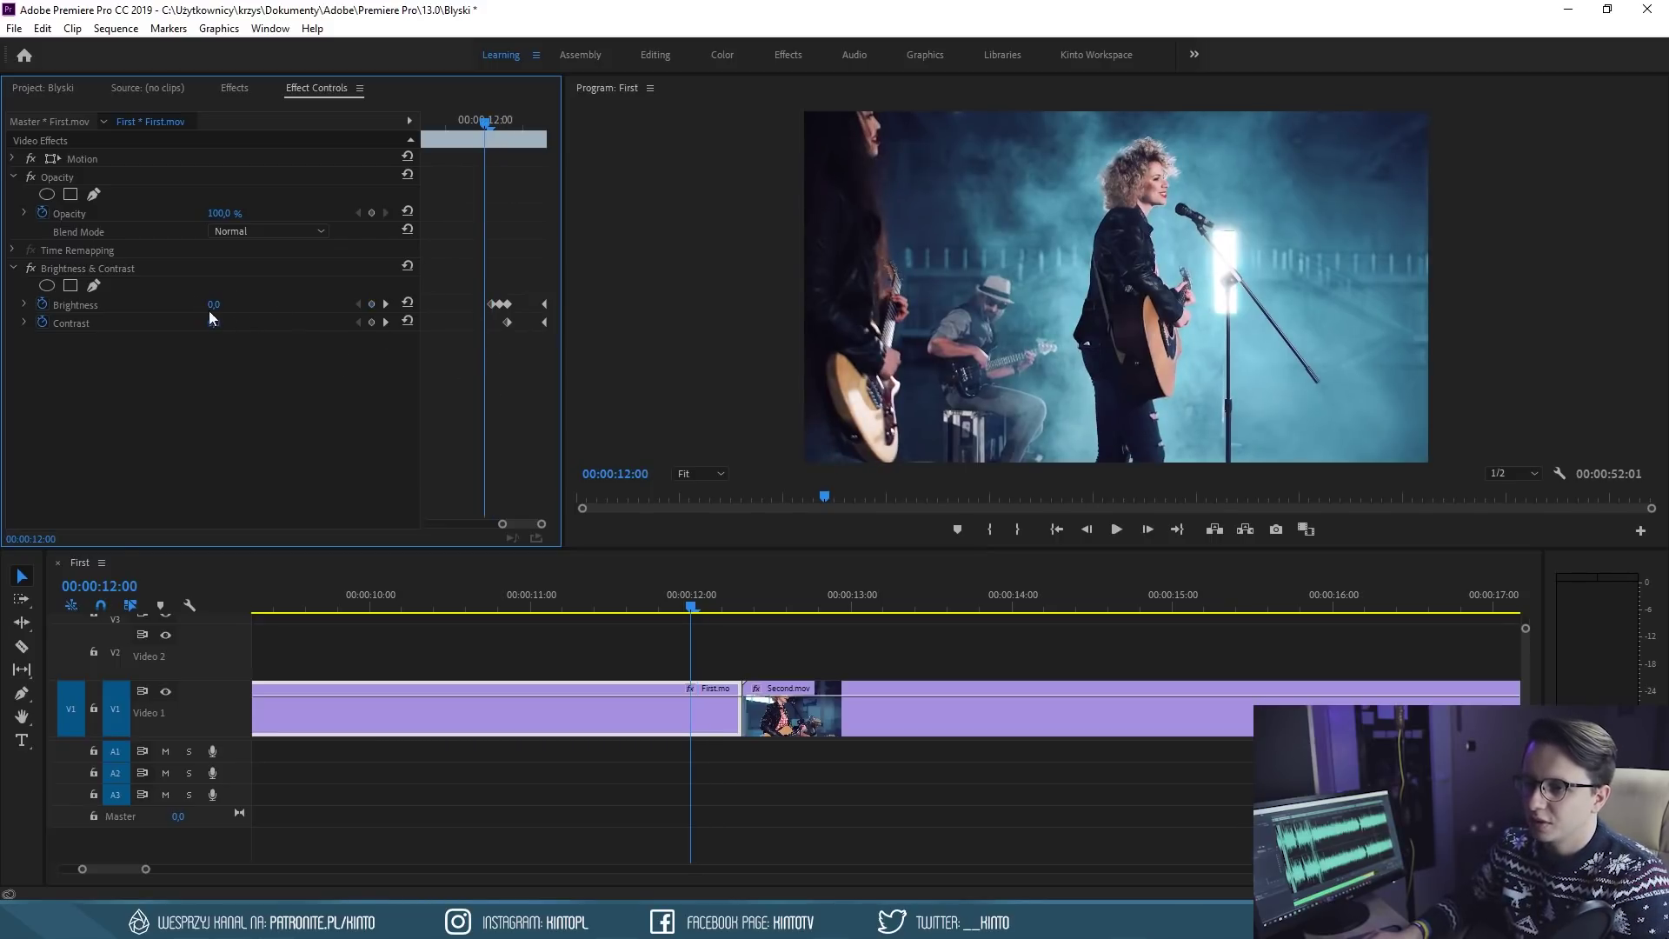
{"action": "left_click", "coordinate": [212, 305]}
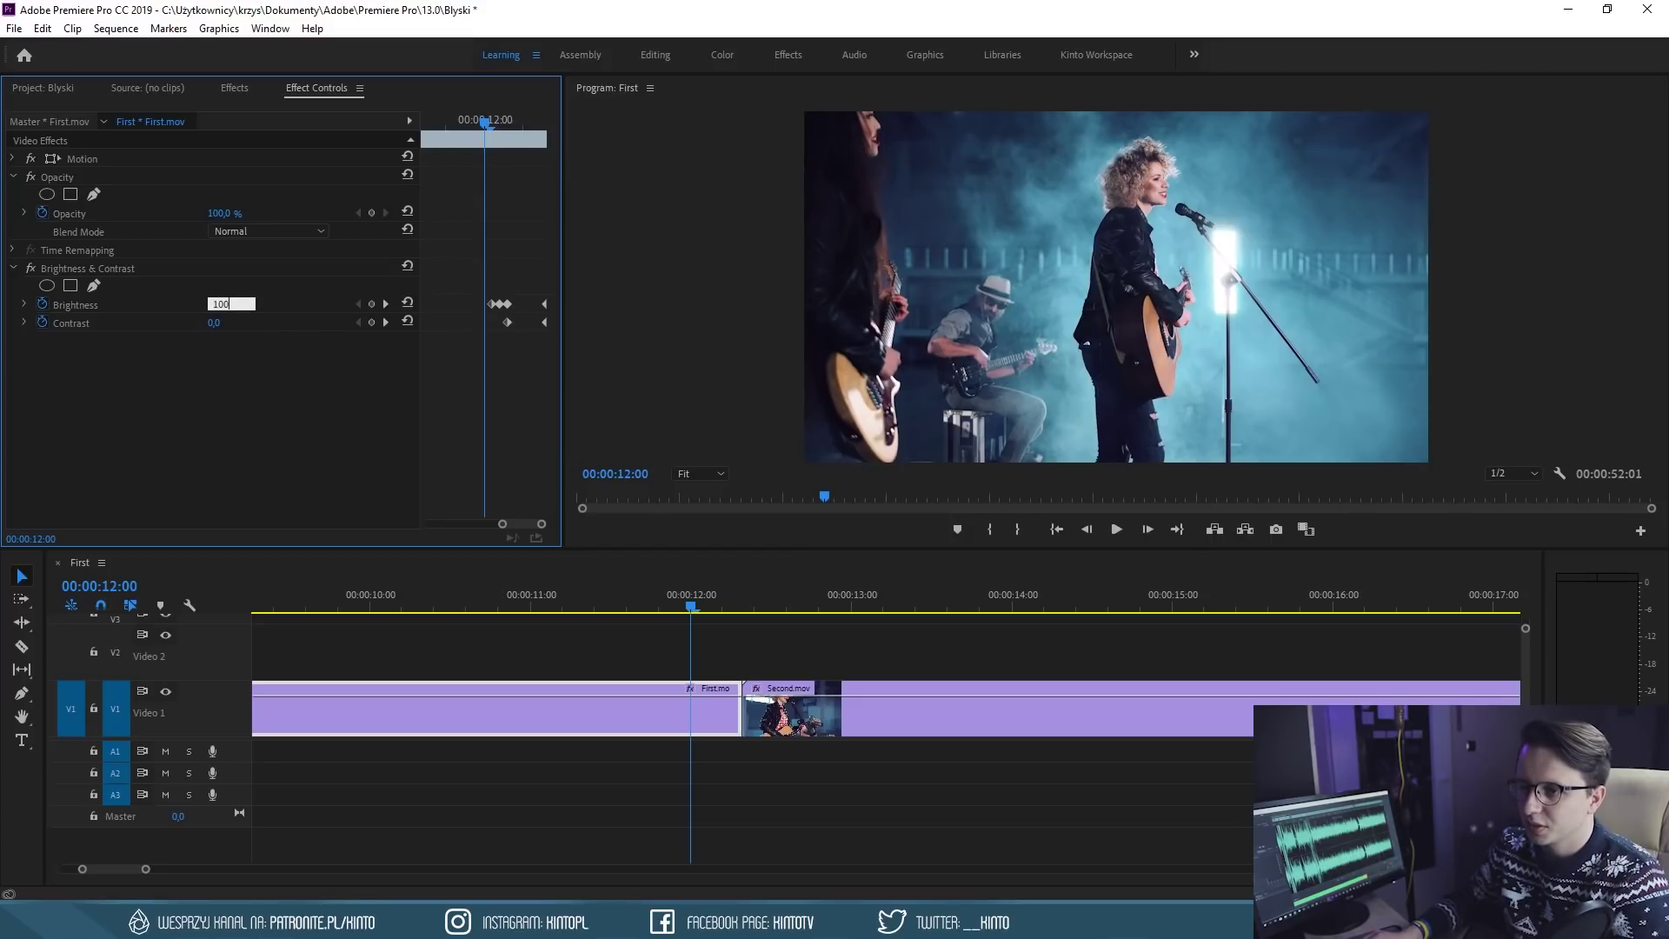
{"action": "key", "text": "Return"}
Continue the strobe with Brightness 0, 100, 0 at 11:24, 11:23 and 11:22
{"action": "key", "text": "Left"}
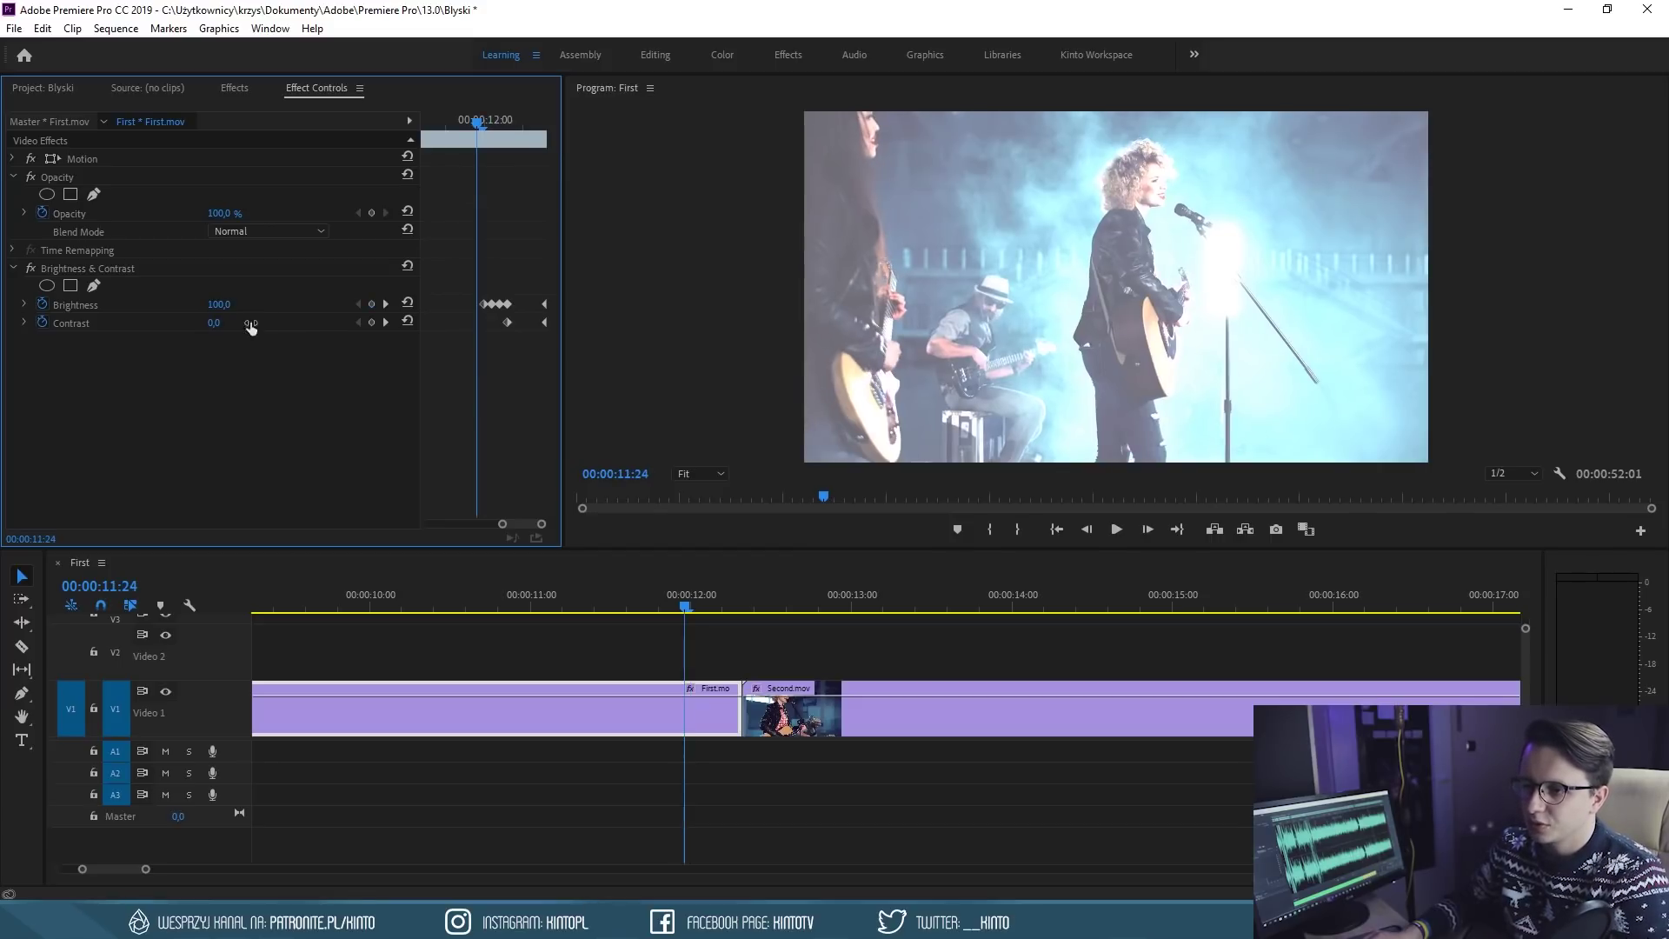
{"action": "left_click", "coordinate": [228, 304]}
{"action": "type", "text": "0"}
{"action": "key", "text": "Return"}
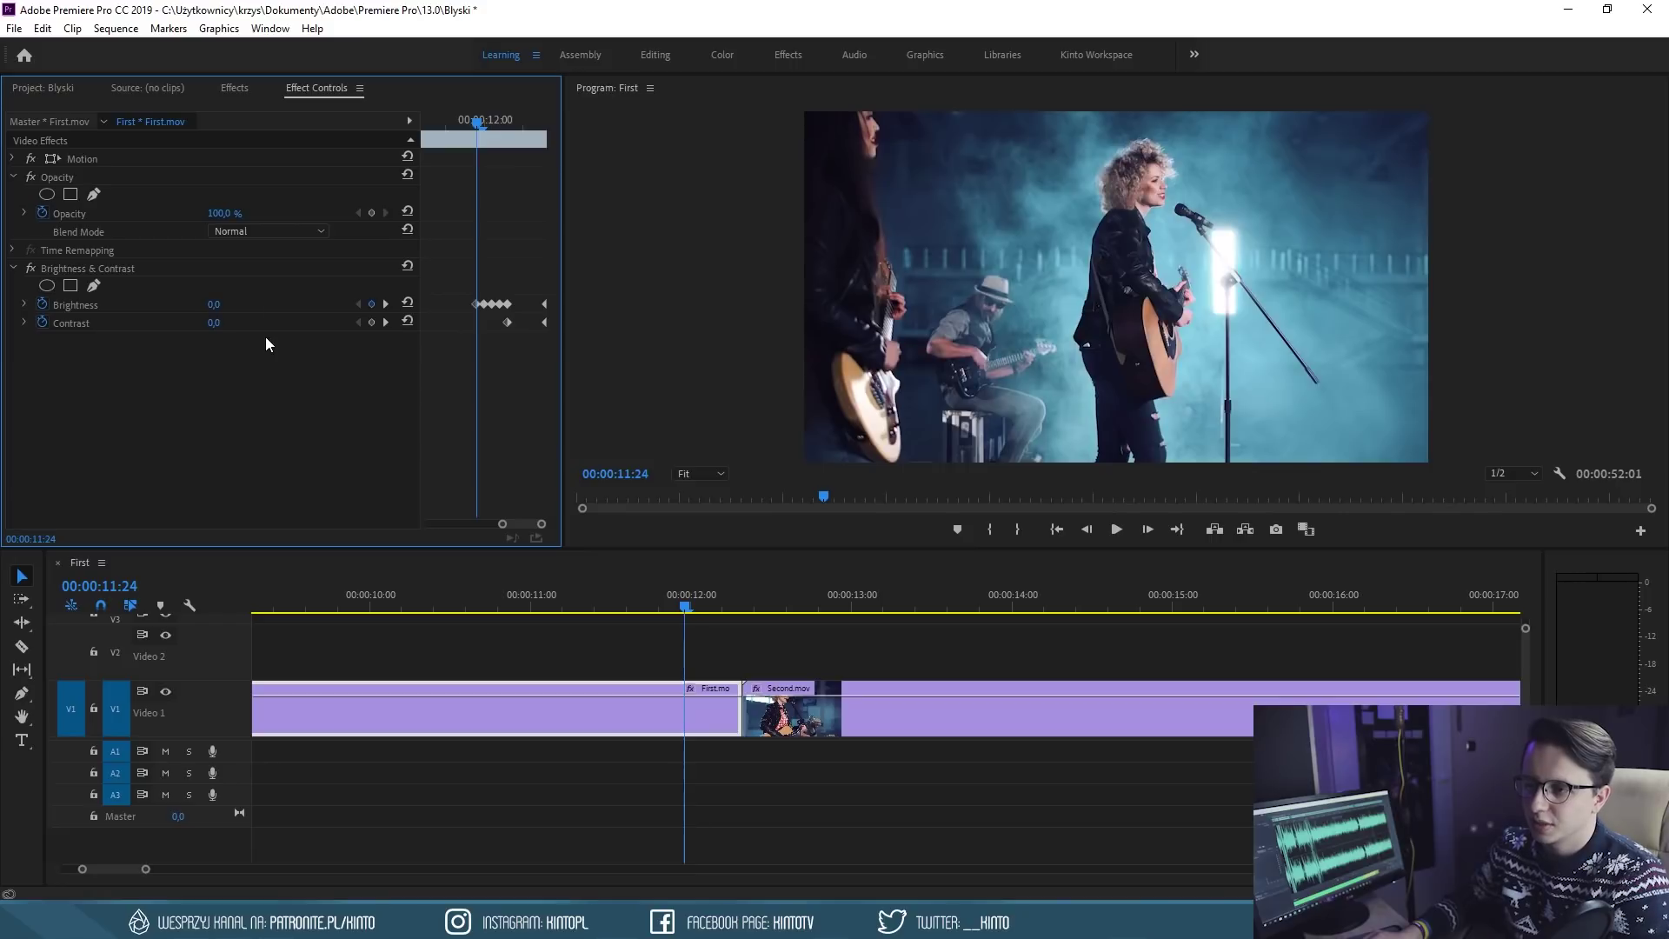
{"action": "key", "text": "Left"}
{"action": "left_click", "coordinate": [244, 304]}
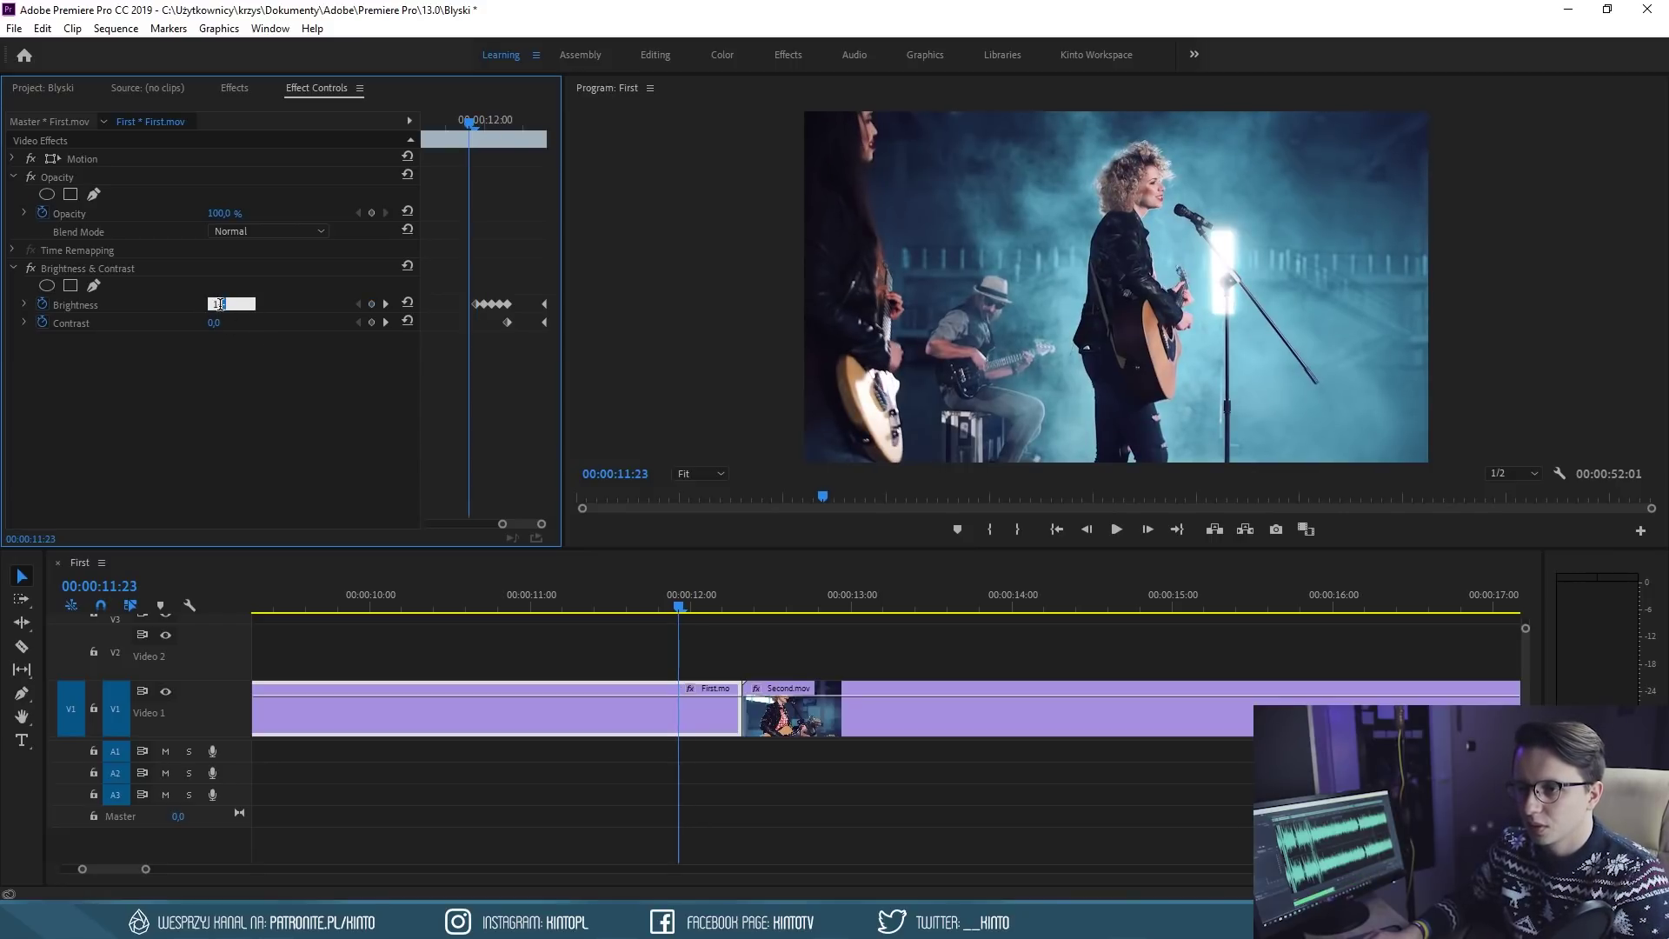
{"action": "type", "text": "00"}
{"action": "key", "text": "Return"}
{"action": "key", "text": "Left"}
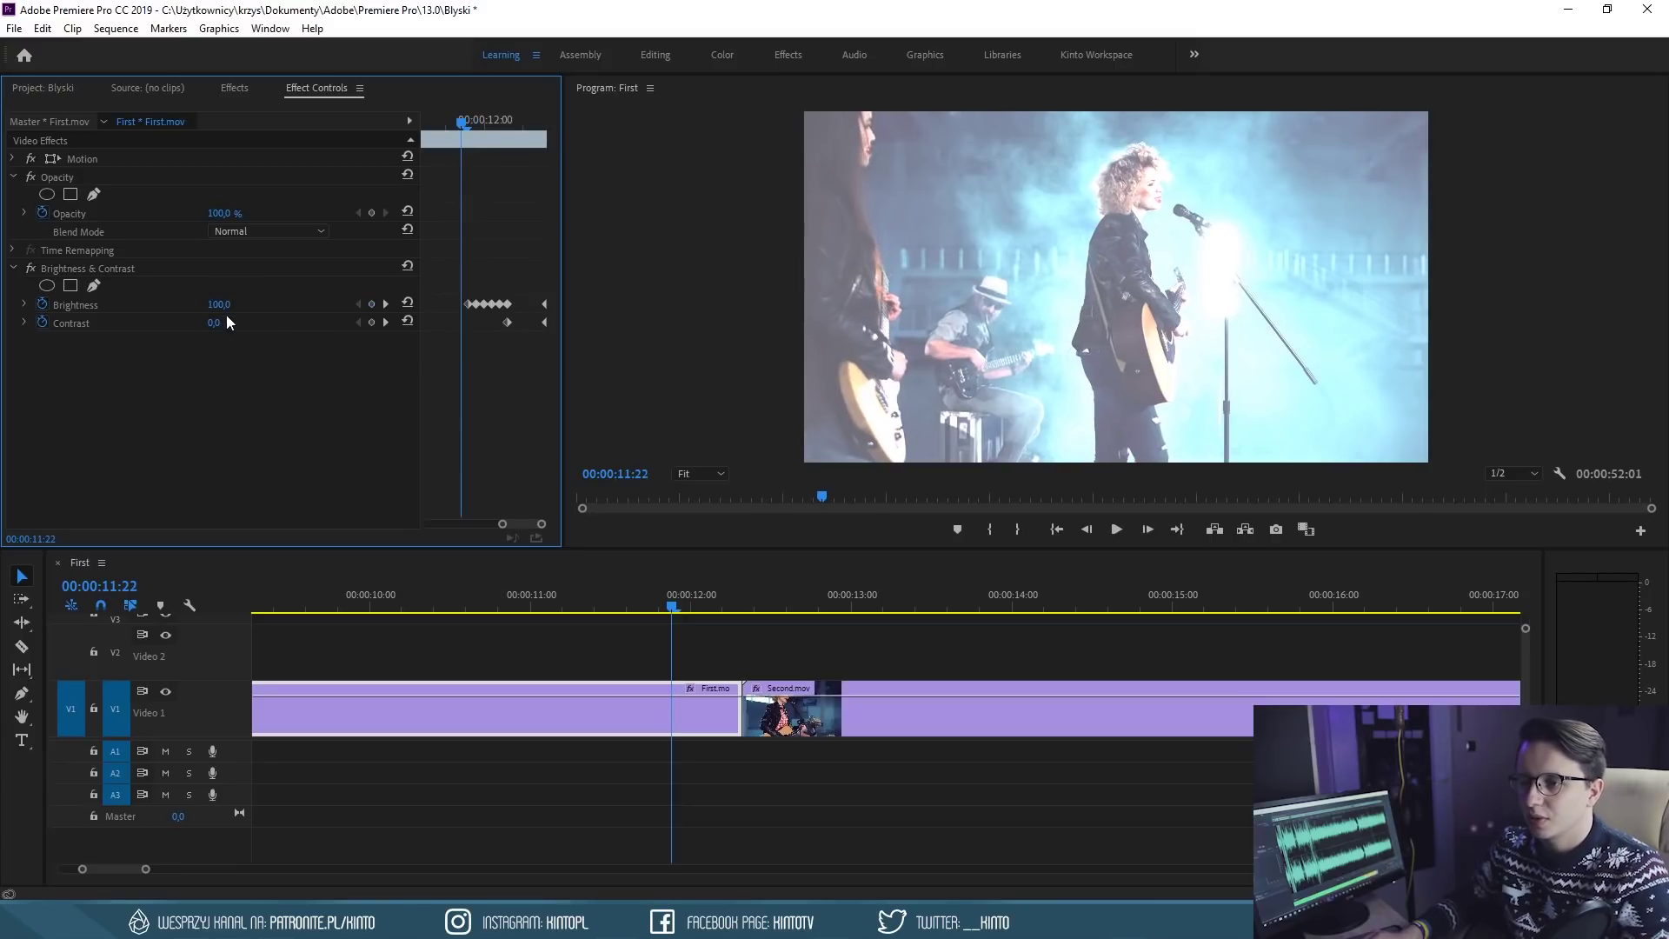
{"action": "type", "text": "0"}
{"action": "key", "text": "Return"}
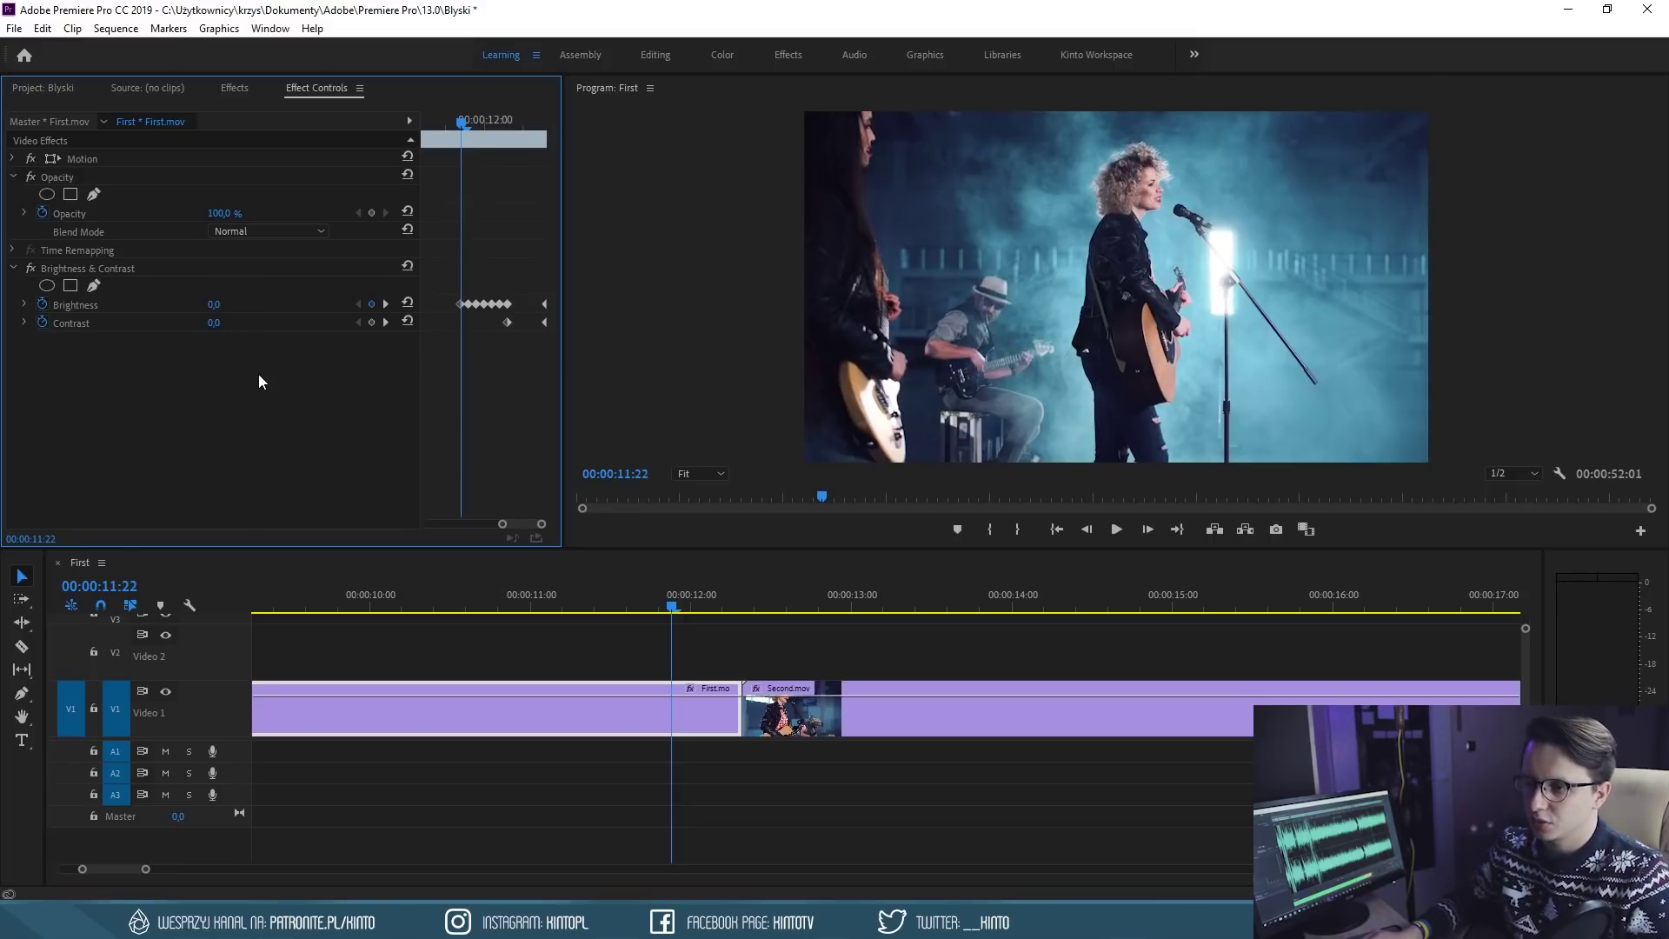
Scrub and play back from 11:16 to preview the strobing flash
{"action": "left_click_drag", "start_coordinate": [444, 121], "coordinate": [551, 142]}
{"action": "key", "text": "shift+Left"}
{"action": "left_click", "coordinate": [632, 582]}
{"action": "key", "text": "space"}
{"action": "key", "text": "space"}
{"action": "mouse_move", "coordinate": [640, 581]}
{"action": "left_mouse_down"}
{"action": "mouse_move", "coordinate": [723, 571]}
{"action": "mouse_move", "coordinate": [710, 577]}
{"action": "left_mouse_up"}
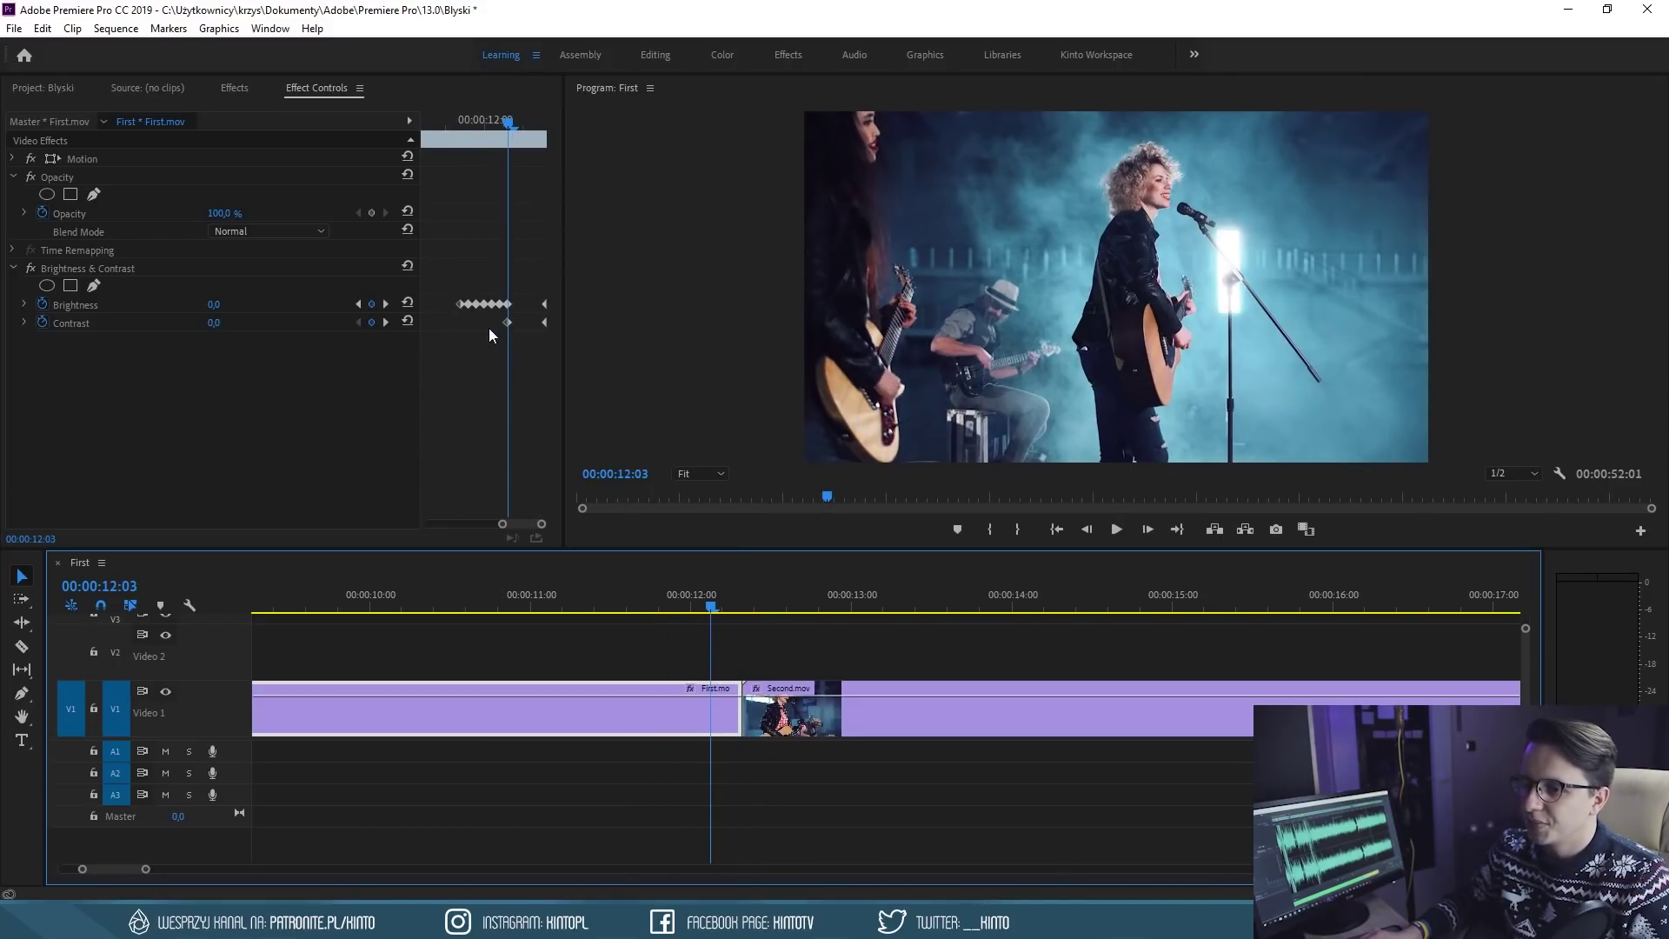
{"action": "left_click", "coordinate": [141, 586]}
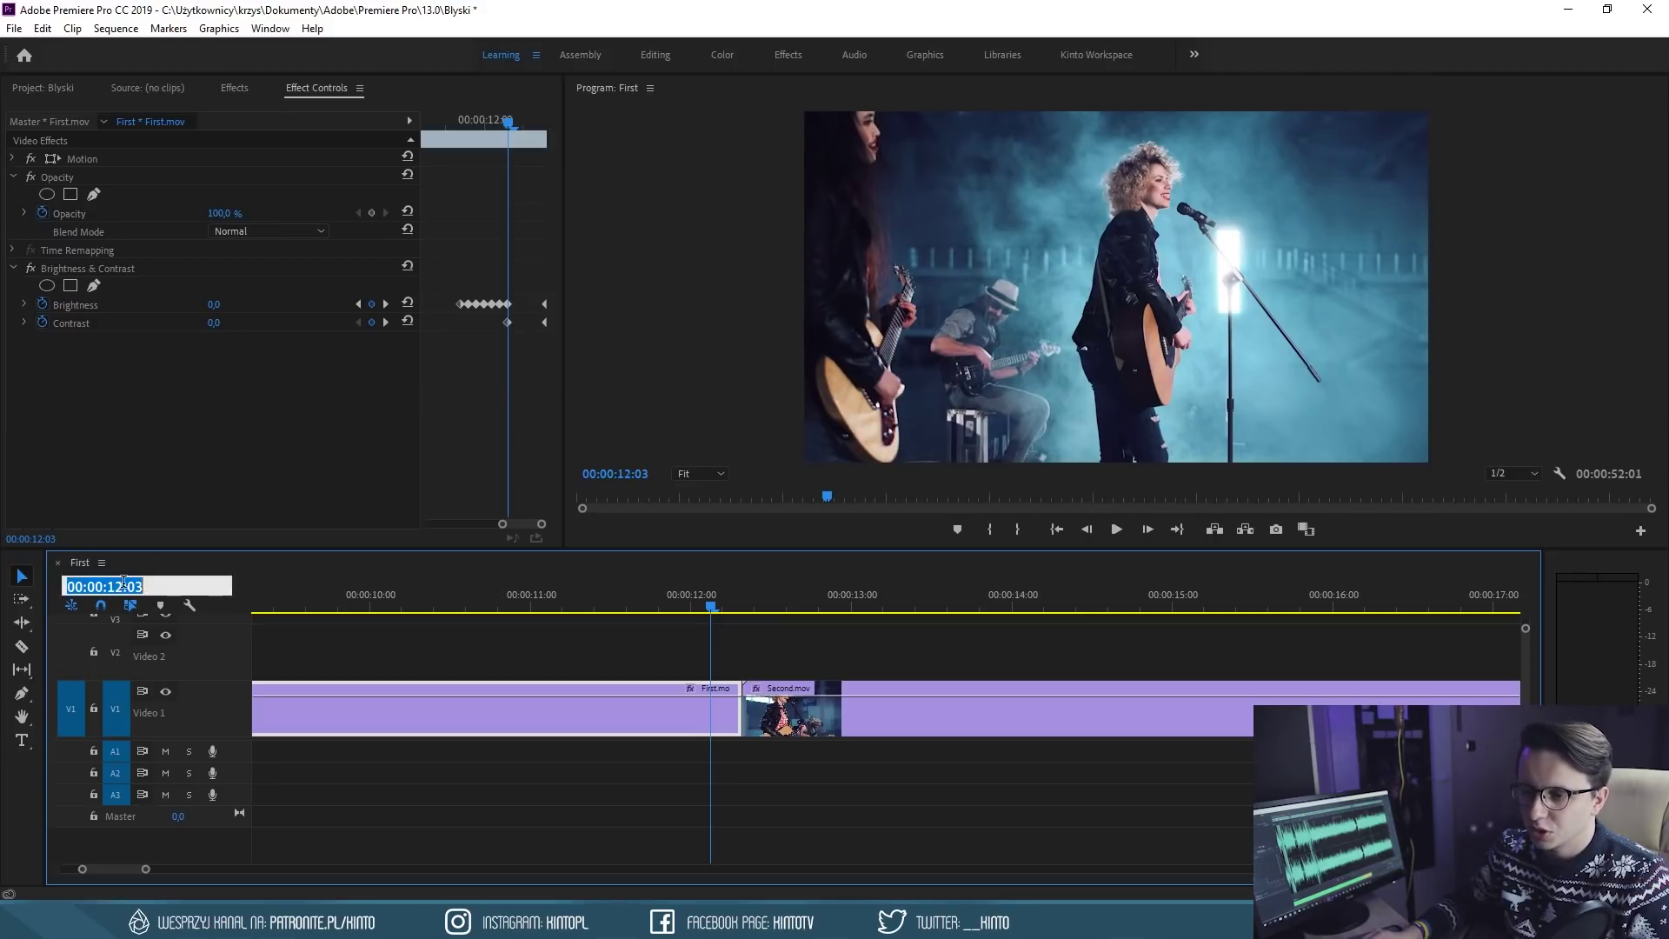
Step and scrub back through First.mov's flash keyframes to check the flicker
{"action": "left_click", "coordinate": [713, 605]}
{"action": "key", "text": "Left"}
{"action": "key", "text": "Left"}
{"action": "key", "text": "Left"}
{"action": "key", "text": "Left"}
{"action": "key", "text": "Left"}
{"action": "mouse_move", "coordinate": [520, 285]}
{"action": "left_mouse_down"}
{"action": "mouse_move", "coordinate": [457, 344]}
{"action": "mouse_move", "coordinate": [473, 320]}
{"action": "left_mouse_up"}
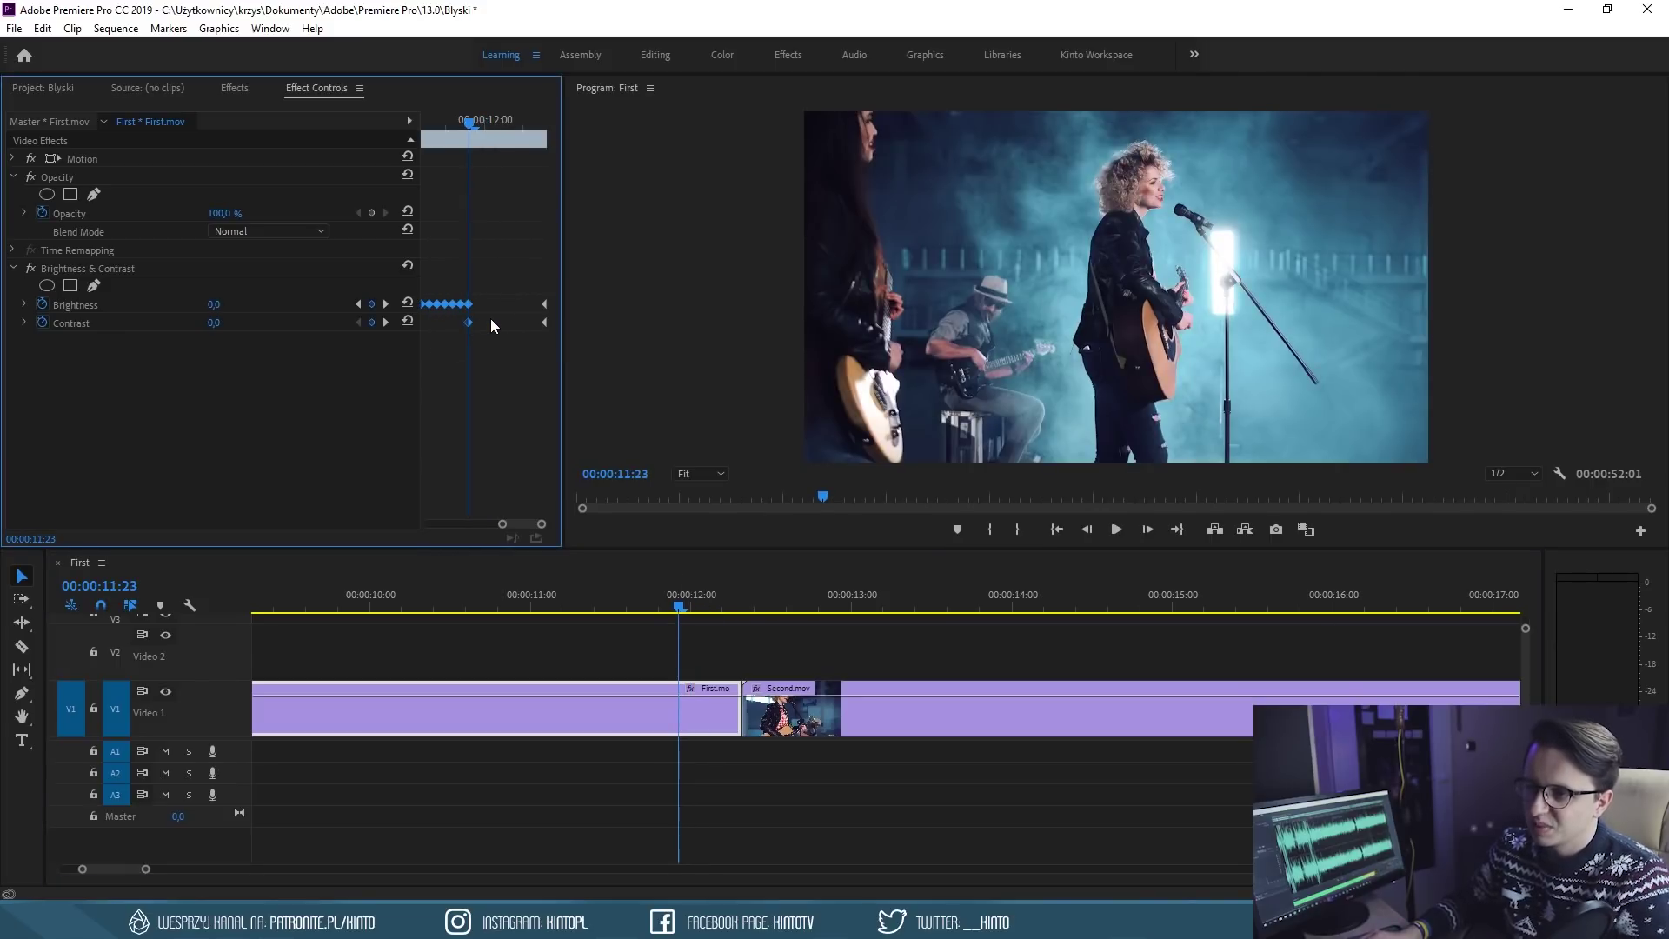
{"action": "left_click", "coordinate": [544, 304]}
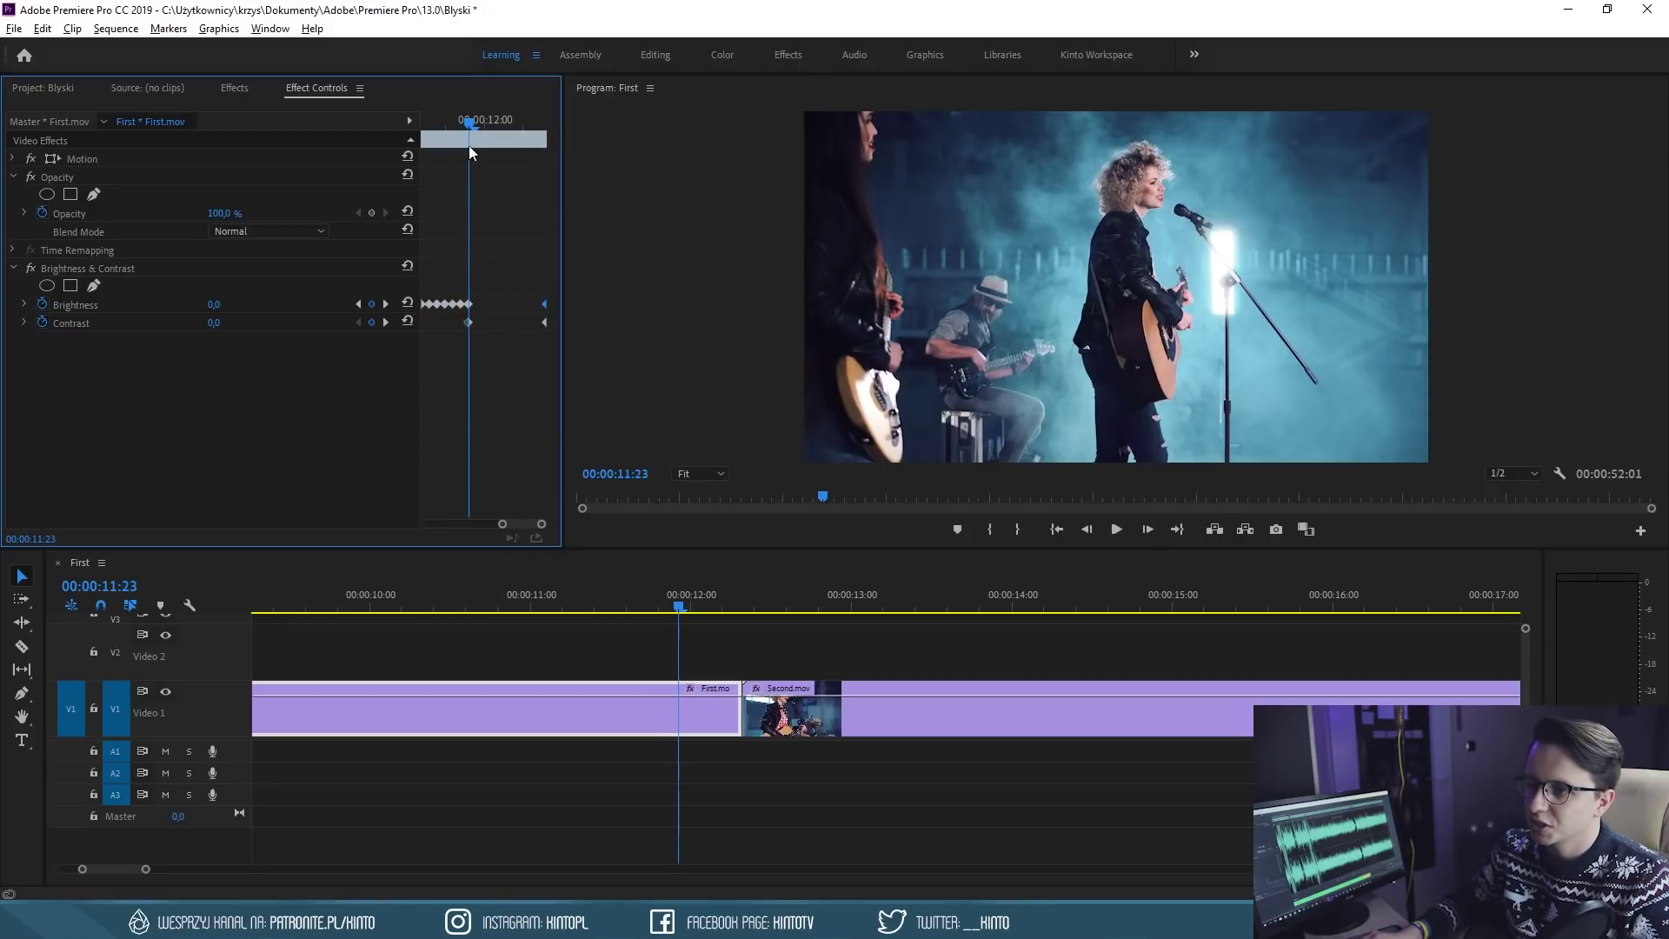
{"action": "left_click_drag", "start_coordinate": [467, 144], "coordinate": [446, 139]}
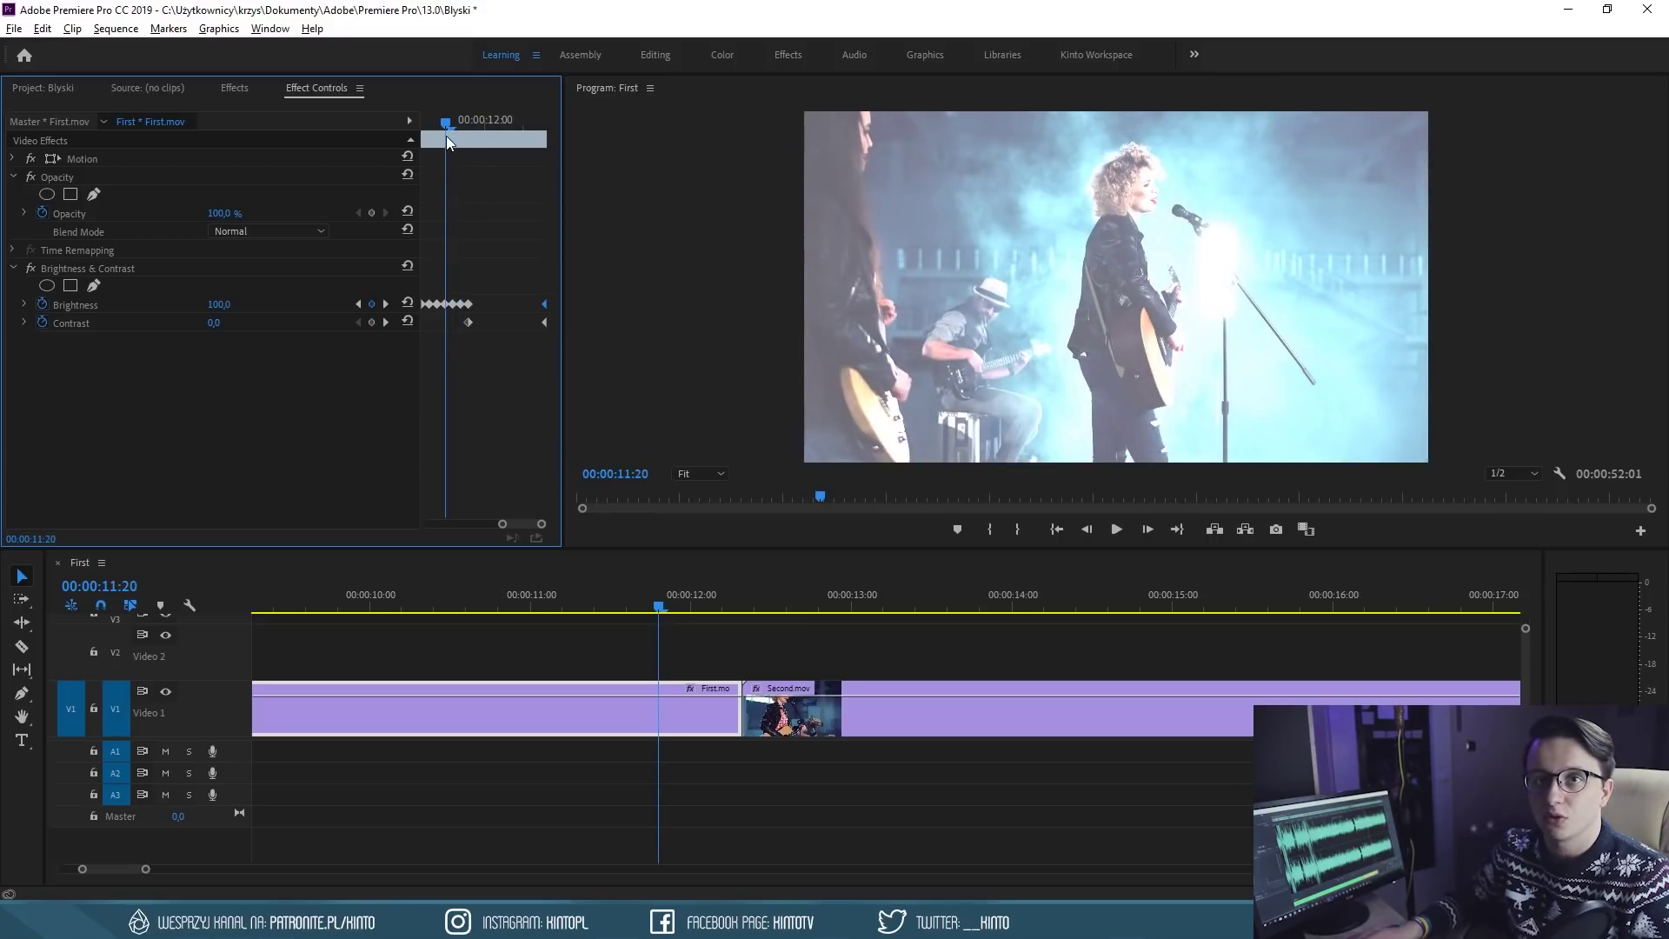
Play from 11:04 through the flash and the cut into Second.mov, then stop
{"action": "left_click", "coordinate": [560, 594]}
{"action": "key", "text": "space"}
{"action": "left_click", "coordinate": [560, 595]}
{"action": "key", "text": "space"}
{"action": "left_click", "coordinate": [742, 600]}
Start Brightness keyframes on Second.mov at 12:08 and add another at 00:00:12:13
{"action": "left_click", "coordinate": [782, 708]}
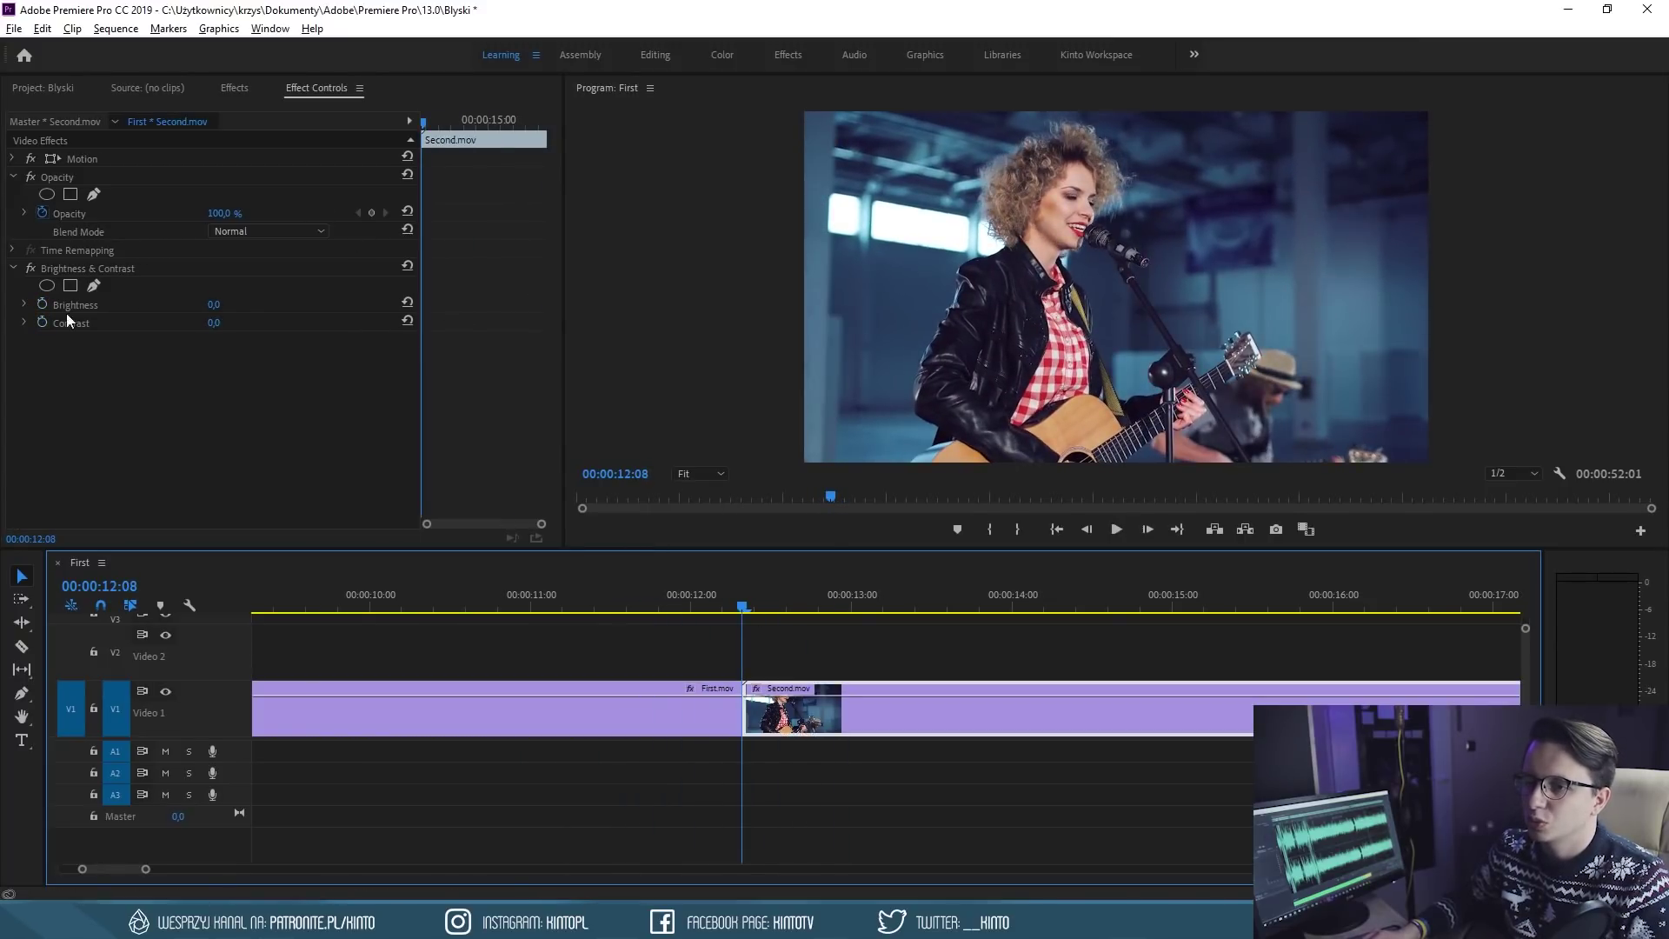
{"action": "left_click", "coordinate": [45, 308]}
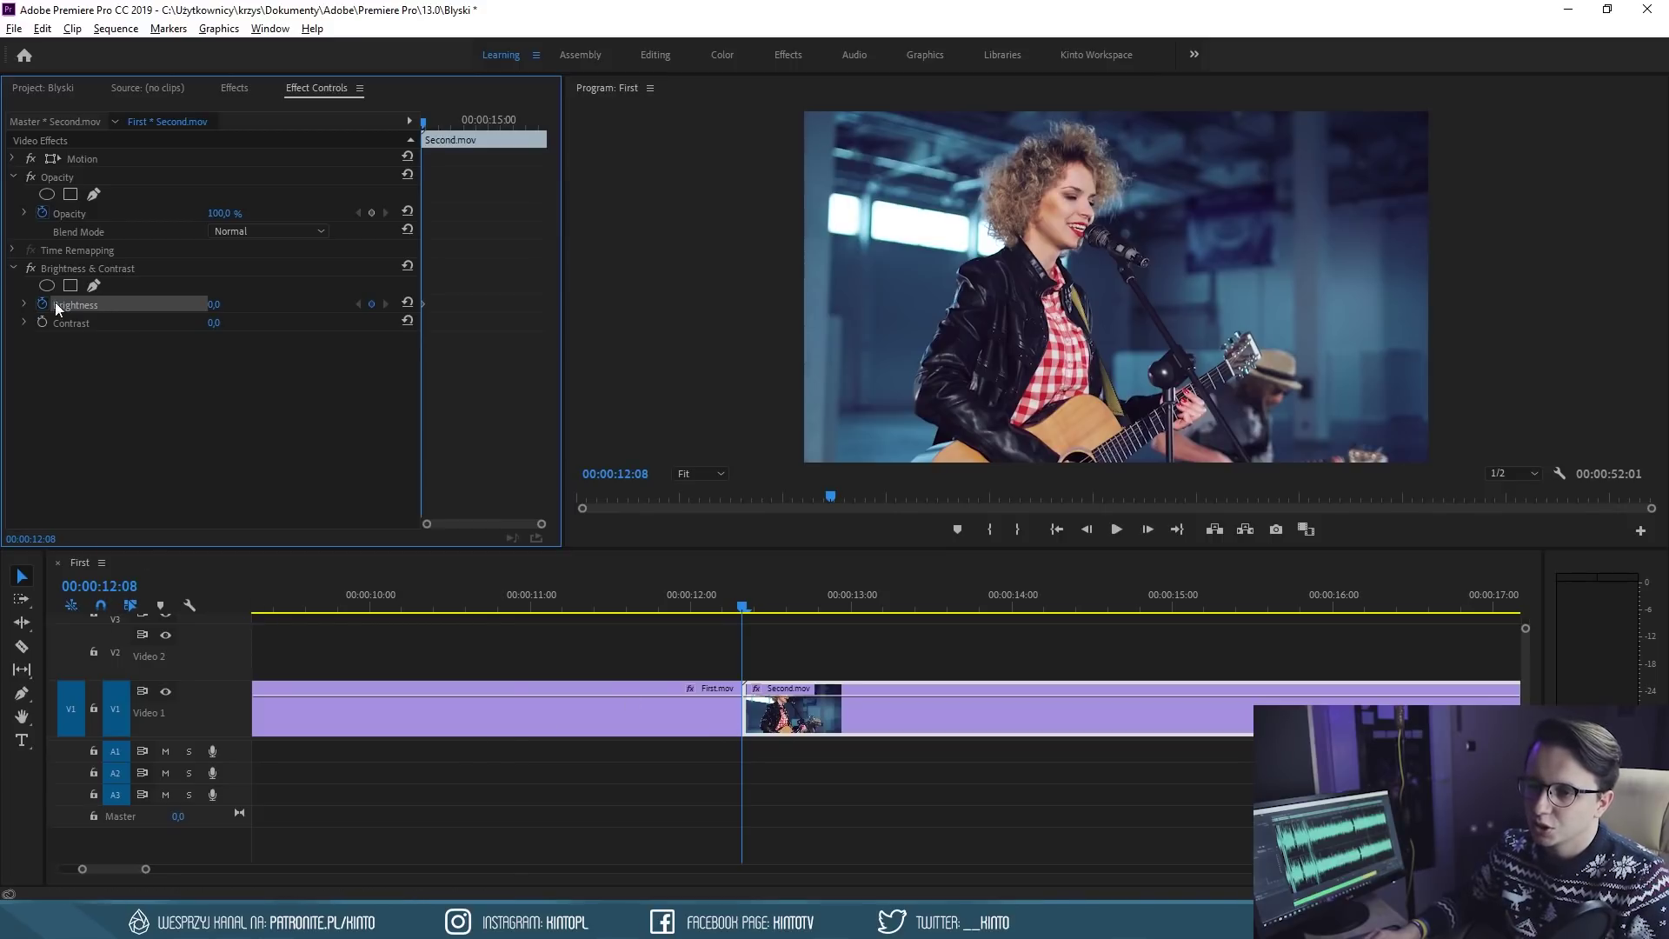
{"action": "left_click", "coordinate": [121, 586]}
{"action": "left_click_drag", "start_coordinate": [126, 586], "coordinate": [177, 578]}
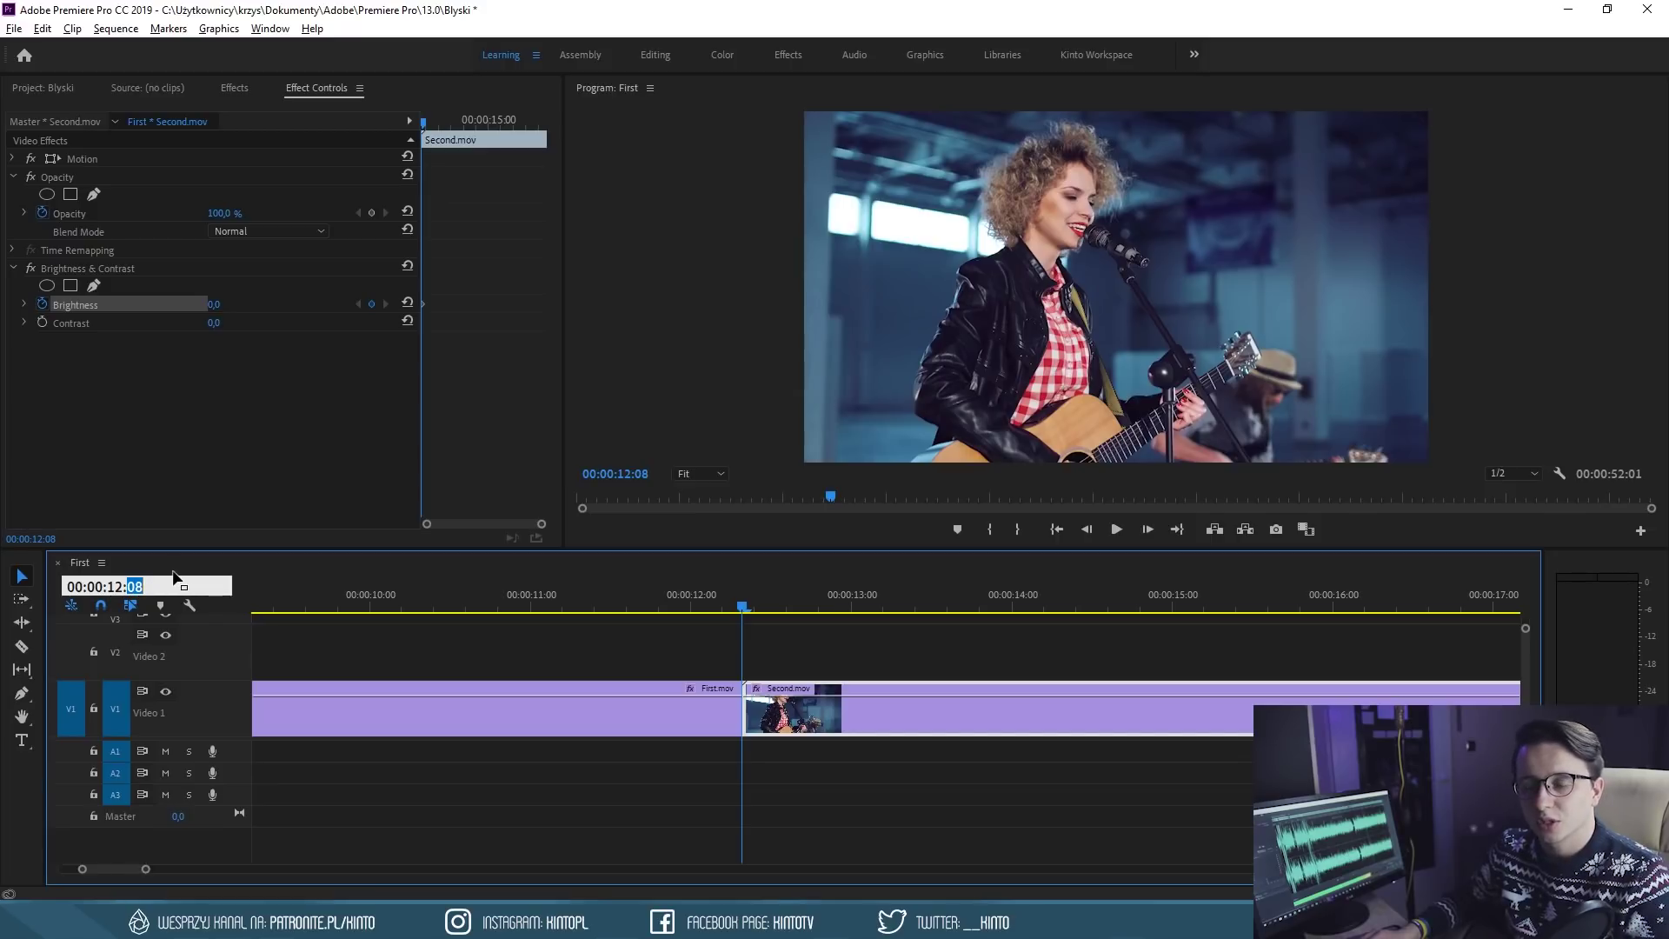
{"action": "type", "text": "13"}
{"action": "key", "text": "Return"}
{"action": "left_click", "coordinate": [231, 301]}
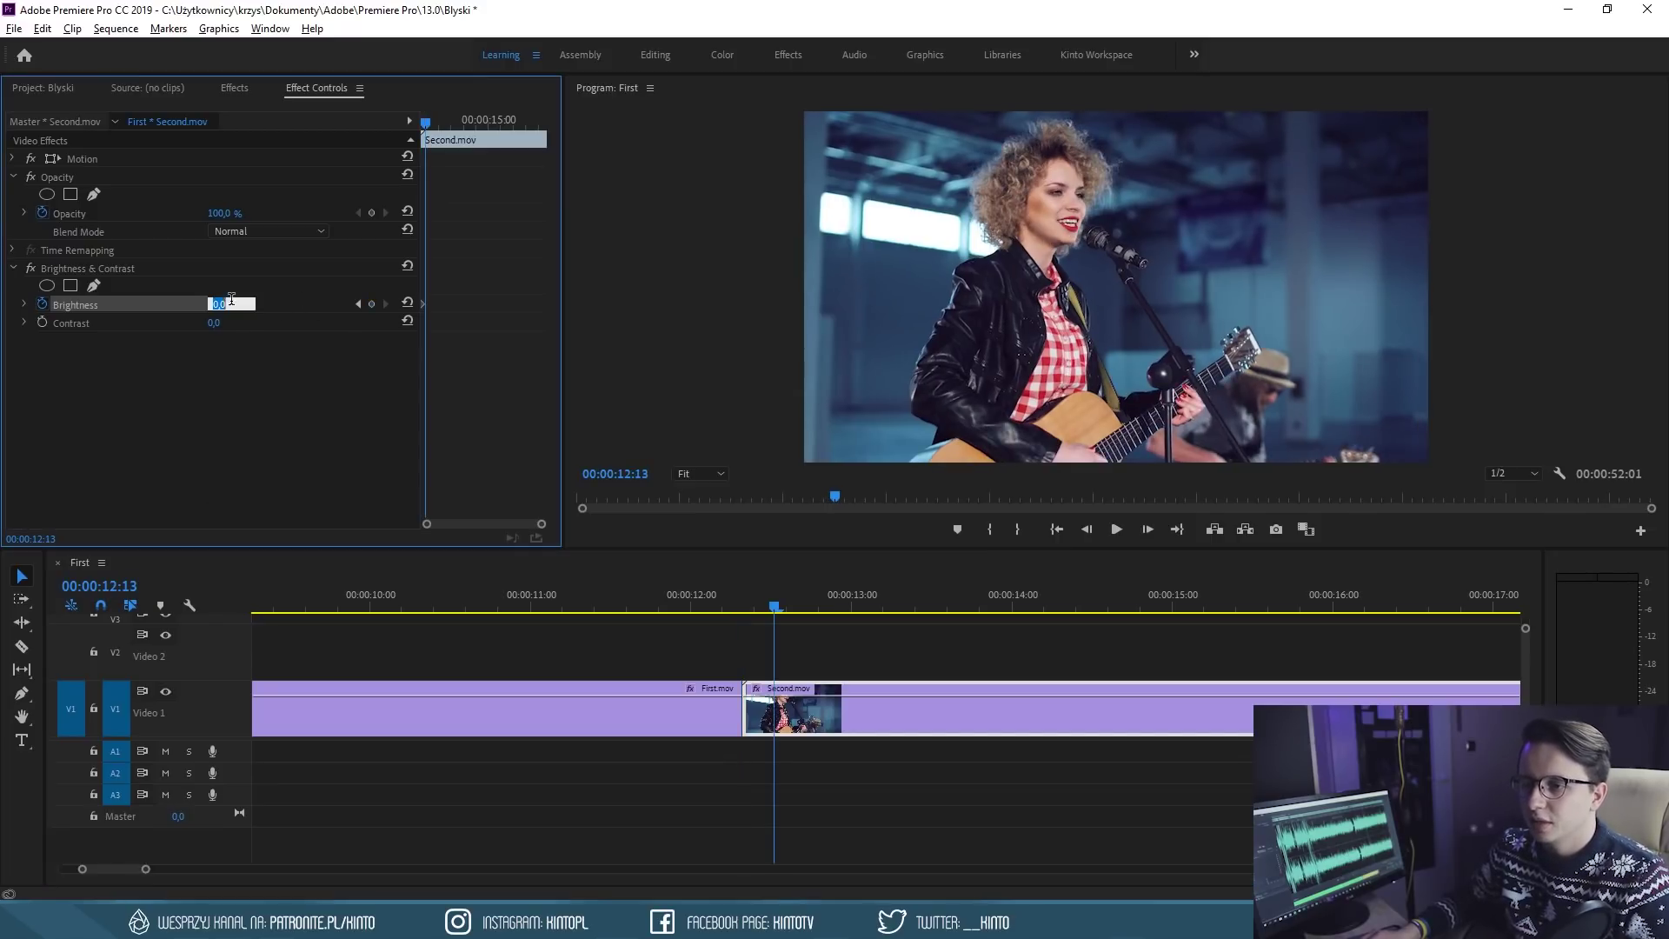
{"action": "left_click", "coordinate": [371, 304]}
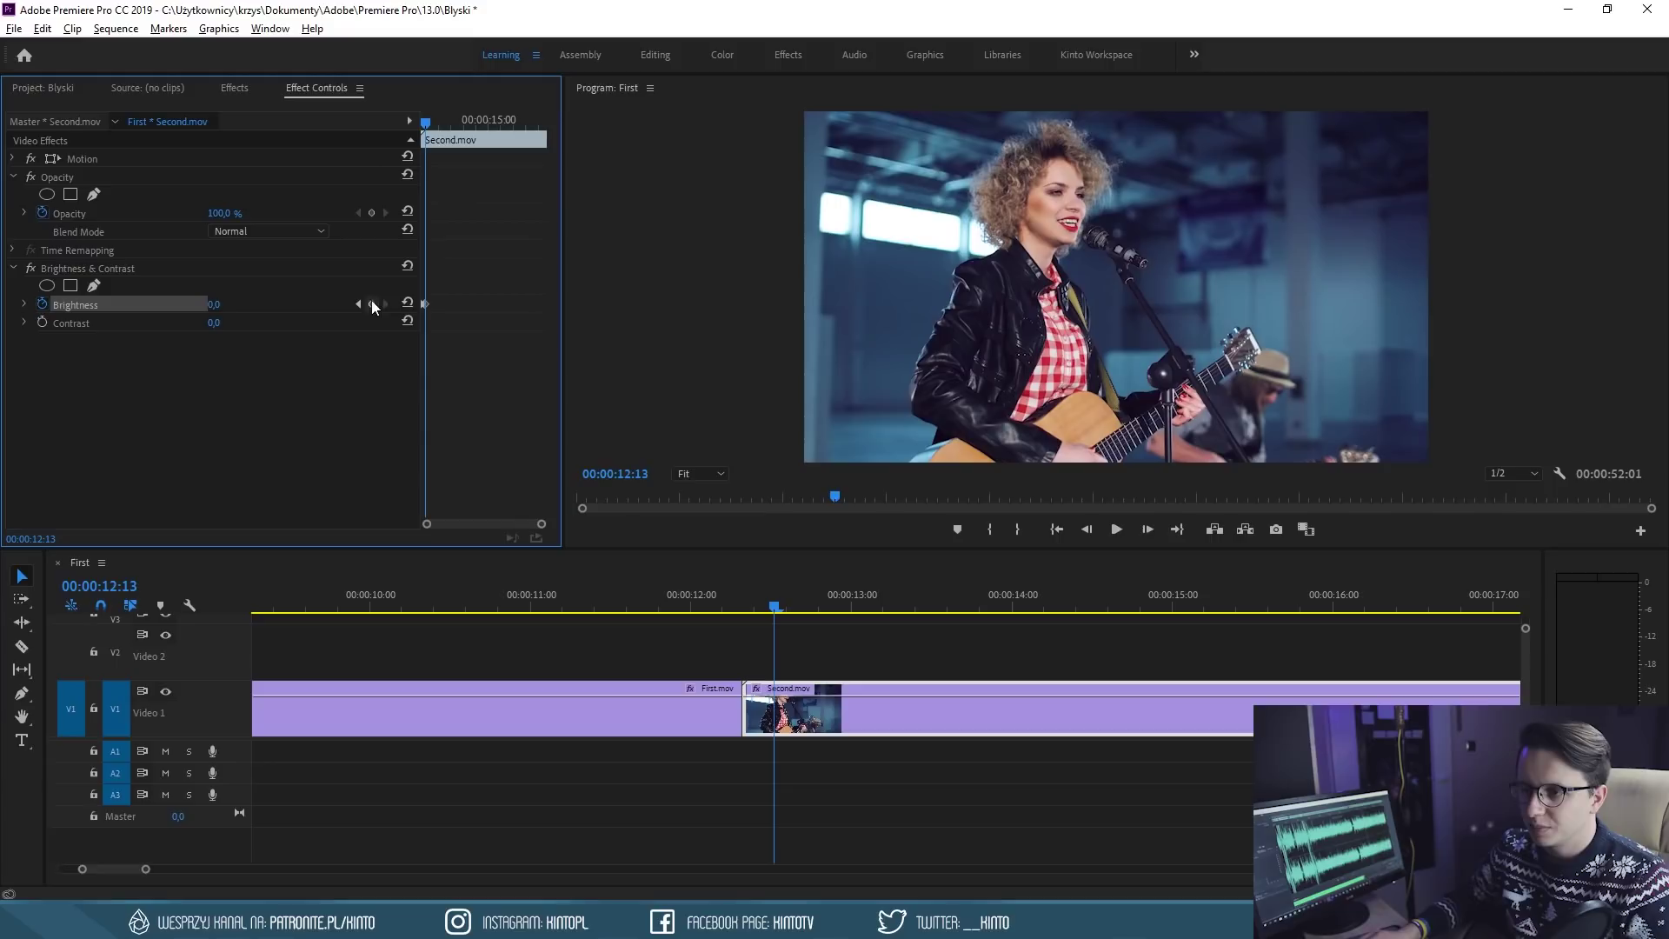
Set Second.mov's Brightness to 100 at the 12:08 keyframe
{"action": "left_click", "coordinate": [359, 304]}
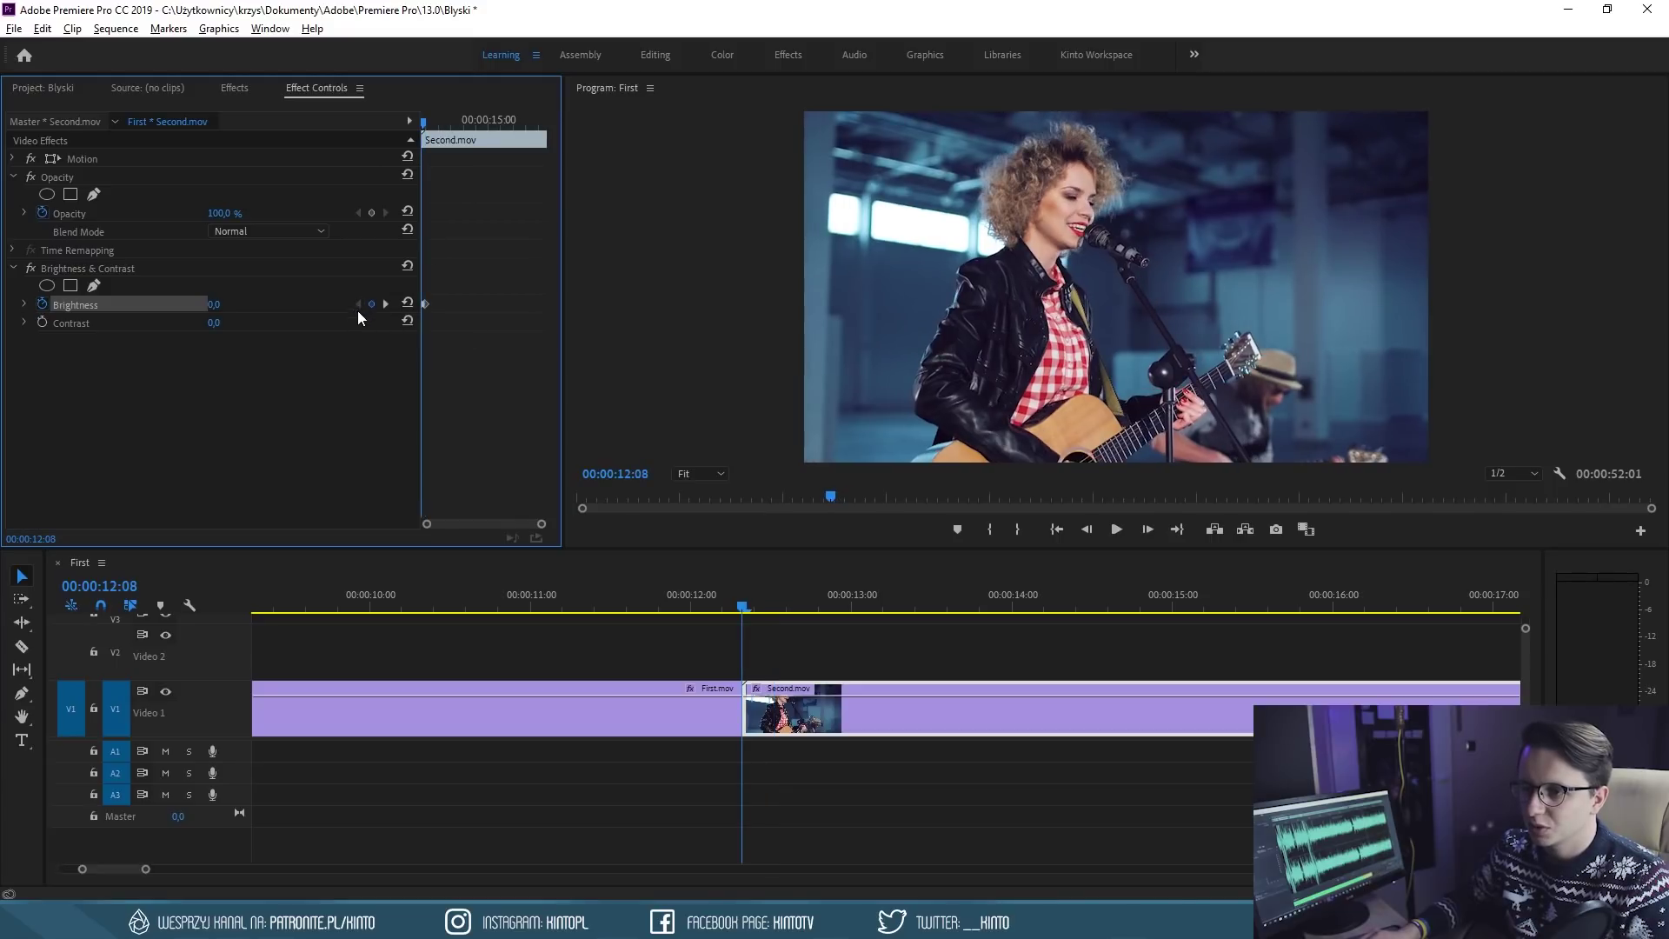
{"action": "left_click_drag", "start_coordinate": [539, 526], "coordinate": [489, 526]}
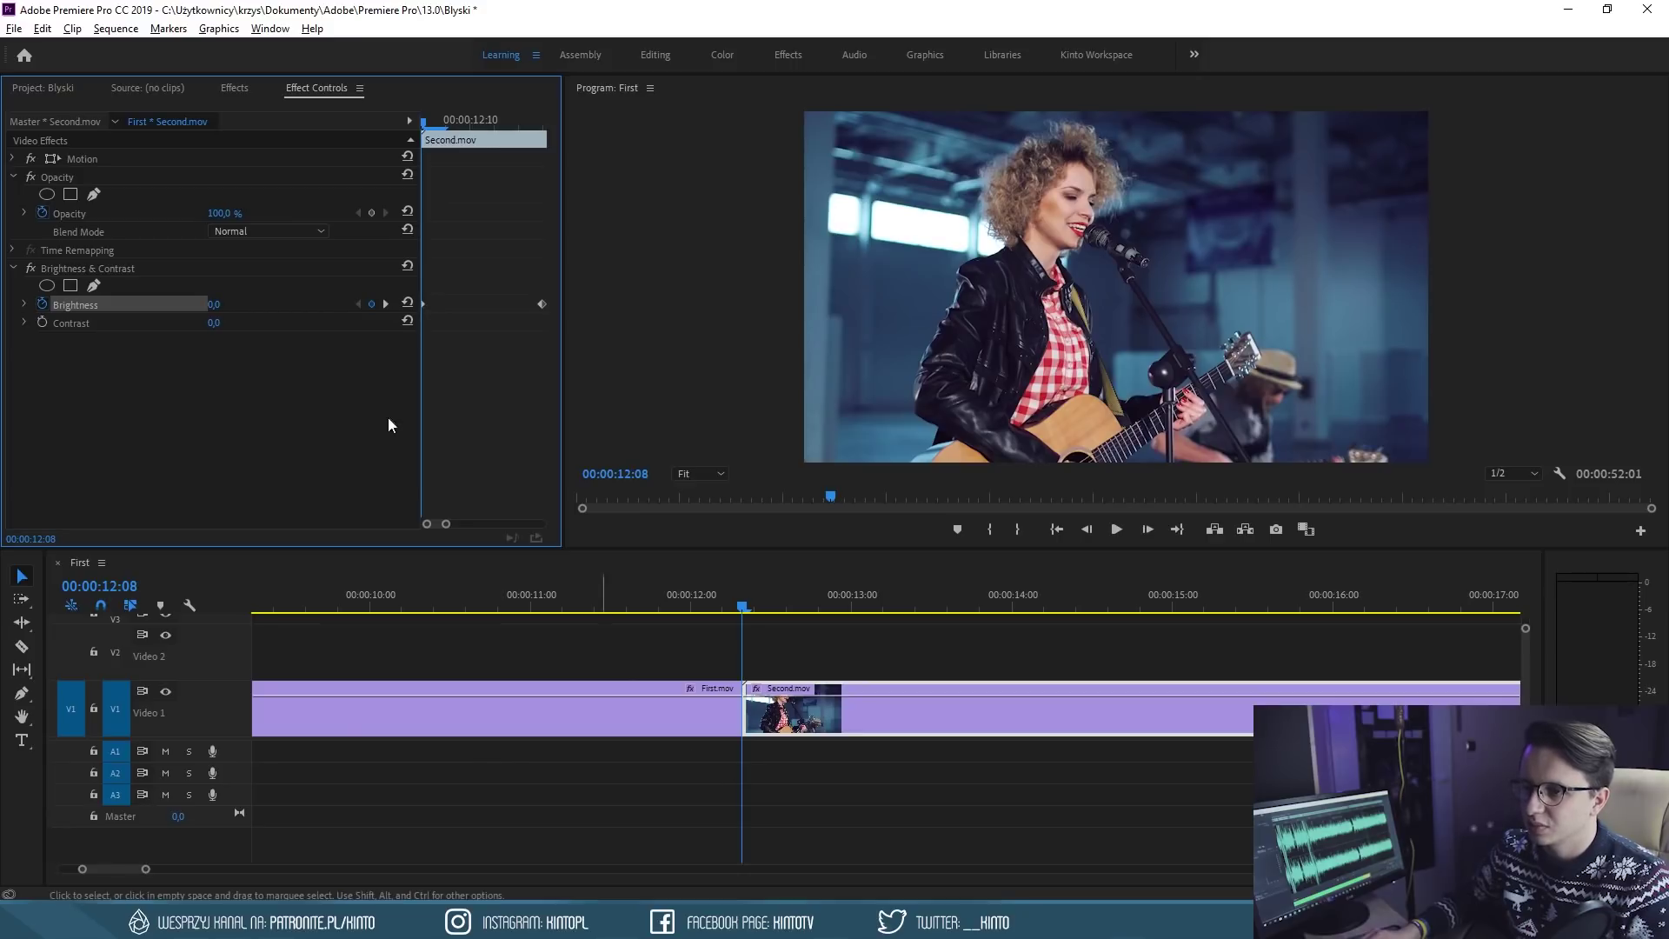
{"action": "left_click", "coordinate": [214, 305]}
{"action": "type", "text": "1"}
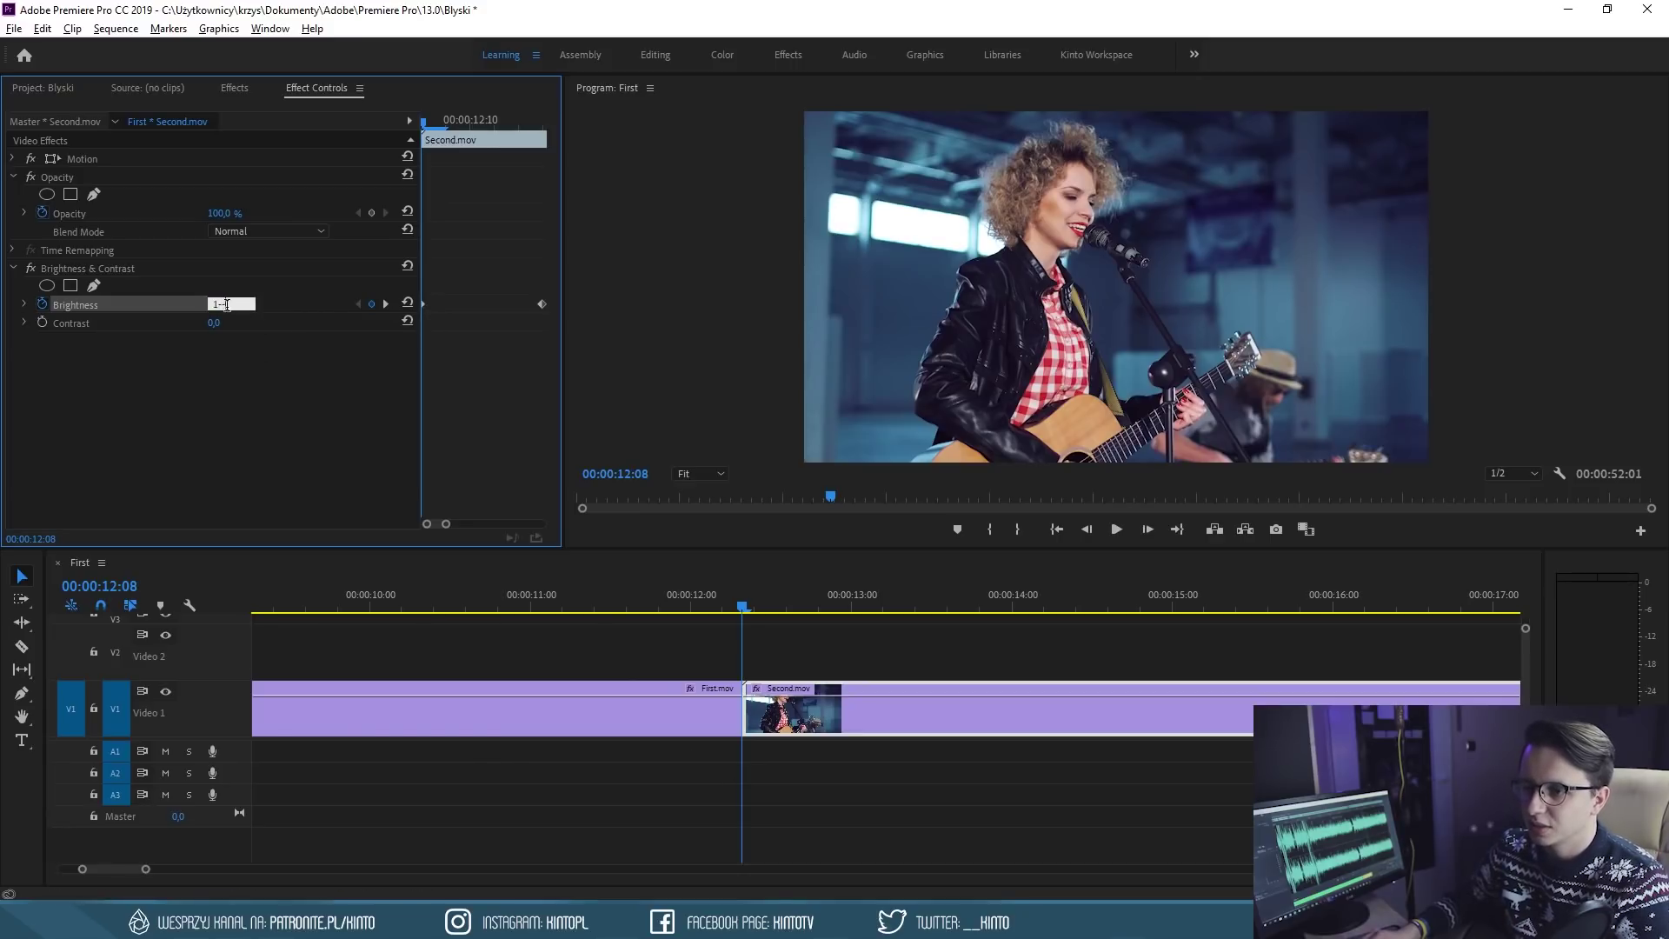
{"action": "type", "text": "00,0"}
{"action": "key", "text": "Return"}
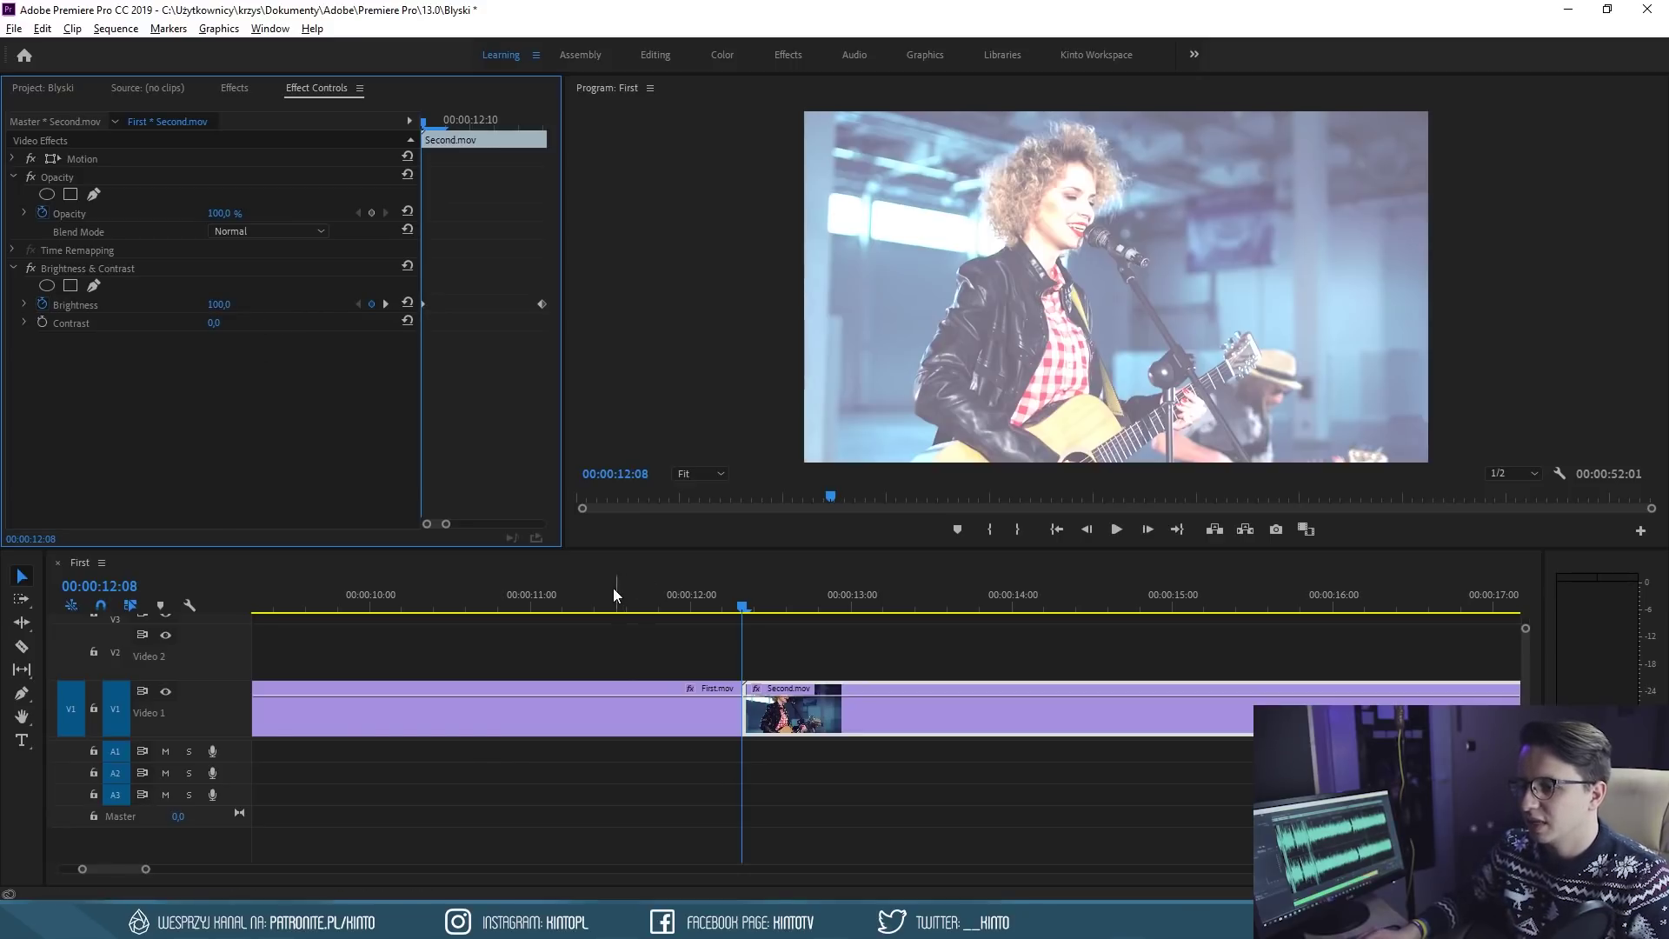
Play and scrub across the cut to check the brightness flash
{"action": "left_click", "coordinate": [613, 588]}
{"action": "key", "text": "space"}
{"action": "left_click", "coordinate": [729, 600]}
{"action": "left_click", "coordinate": [728, 608]}
{"action": "left_click_drag", "start_coordinate": [728, 608], "coordinate": [751, 607]}
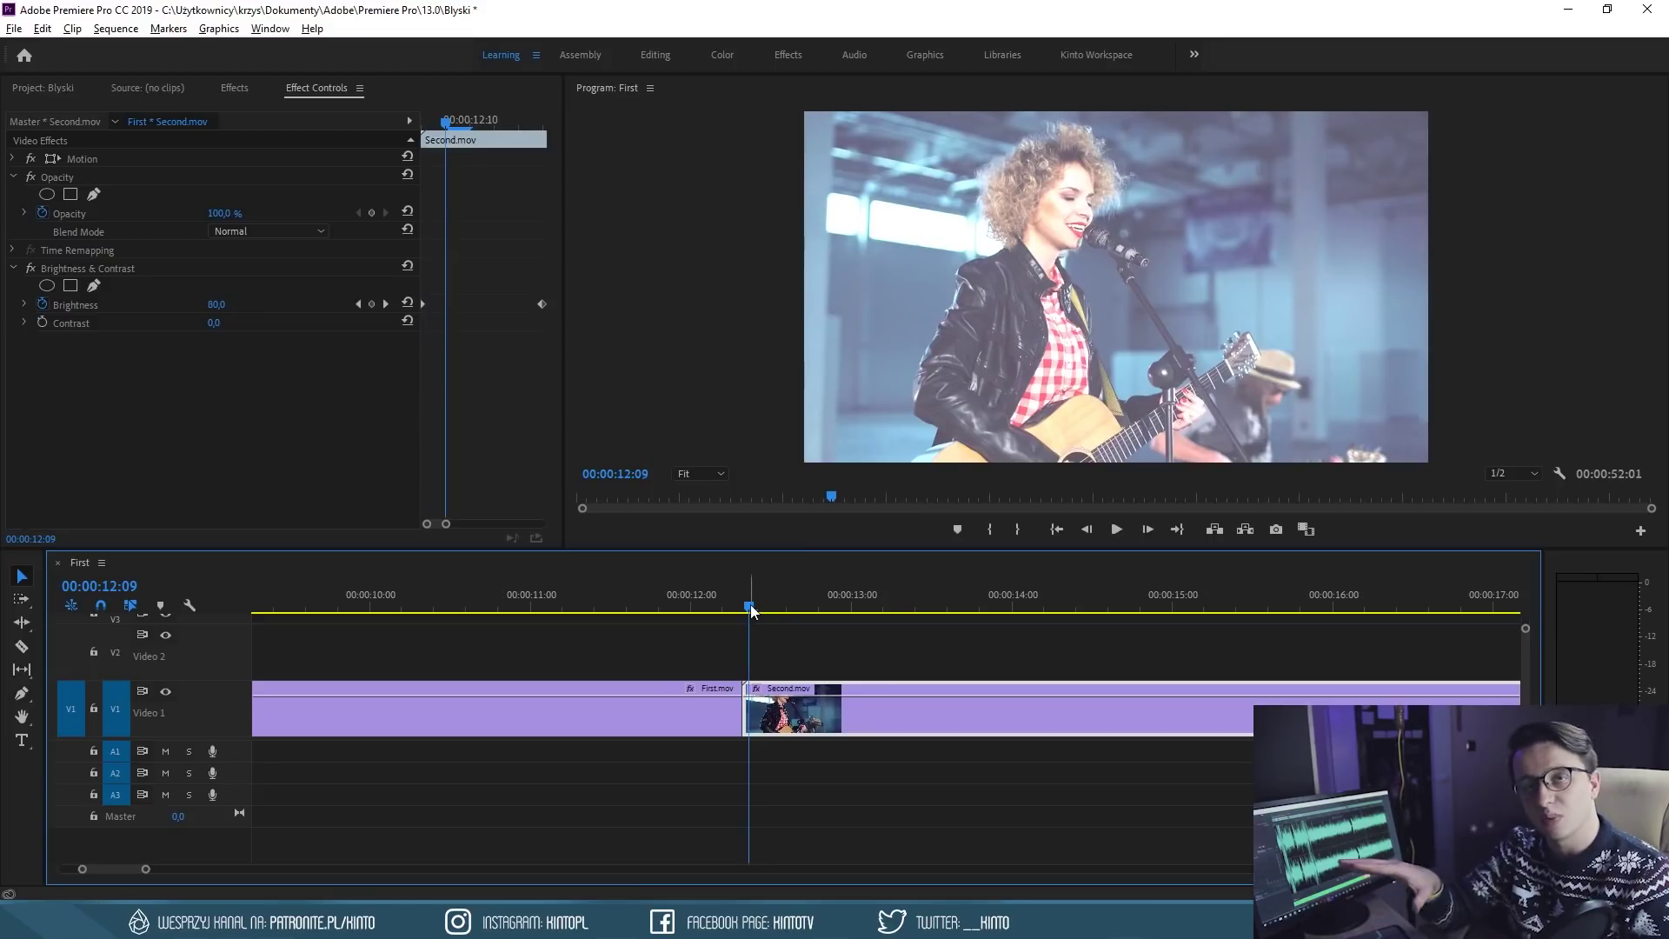
Replay the 12-second cut several times to review the brightness flash
{"action": "left_click", "coordinate": [485, 591]}
{"action": "key", "text": "space"}
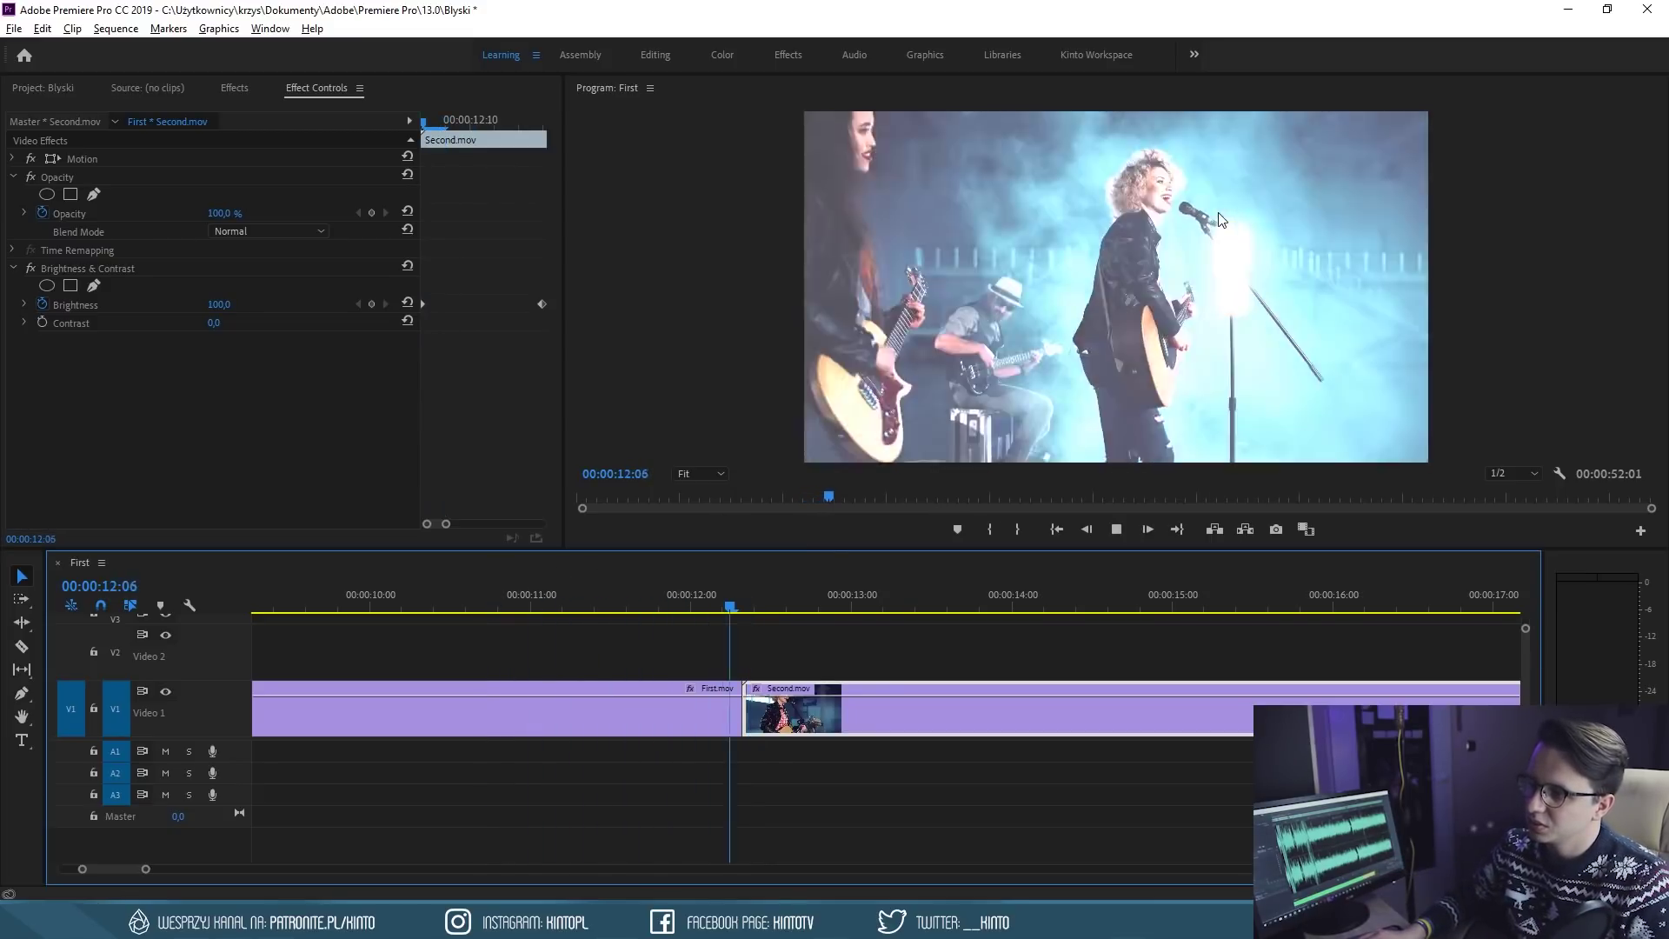
{"action": "left_click", "coordinate": [532, 591]}
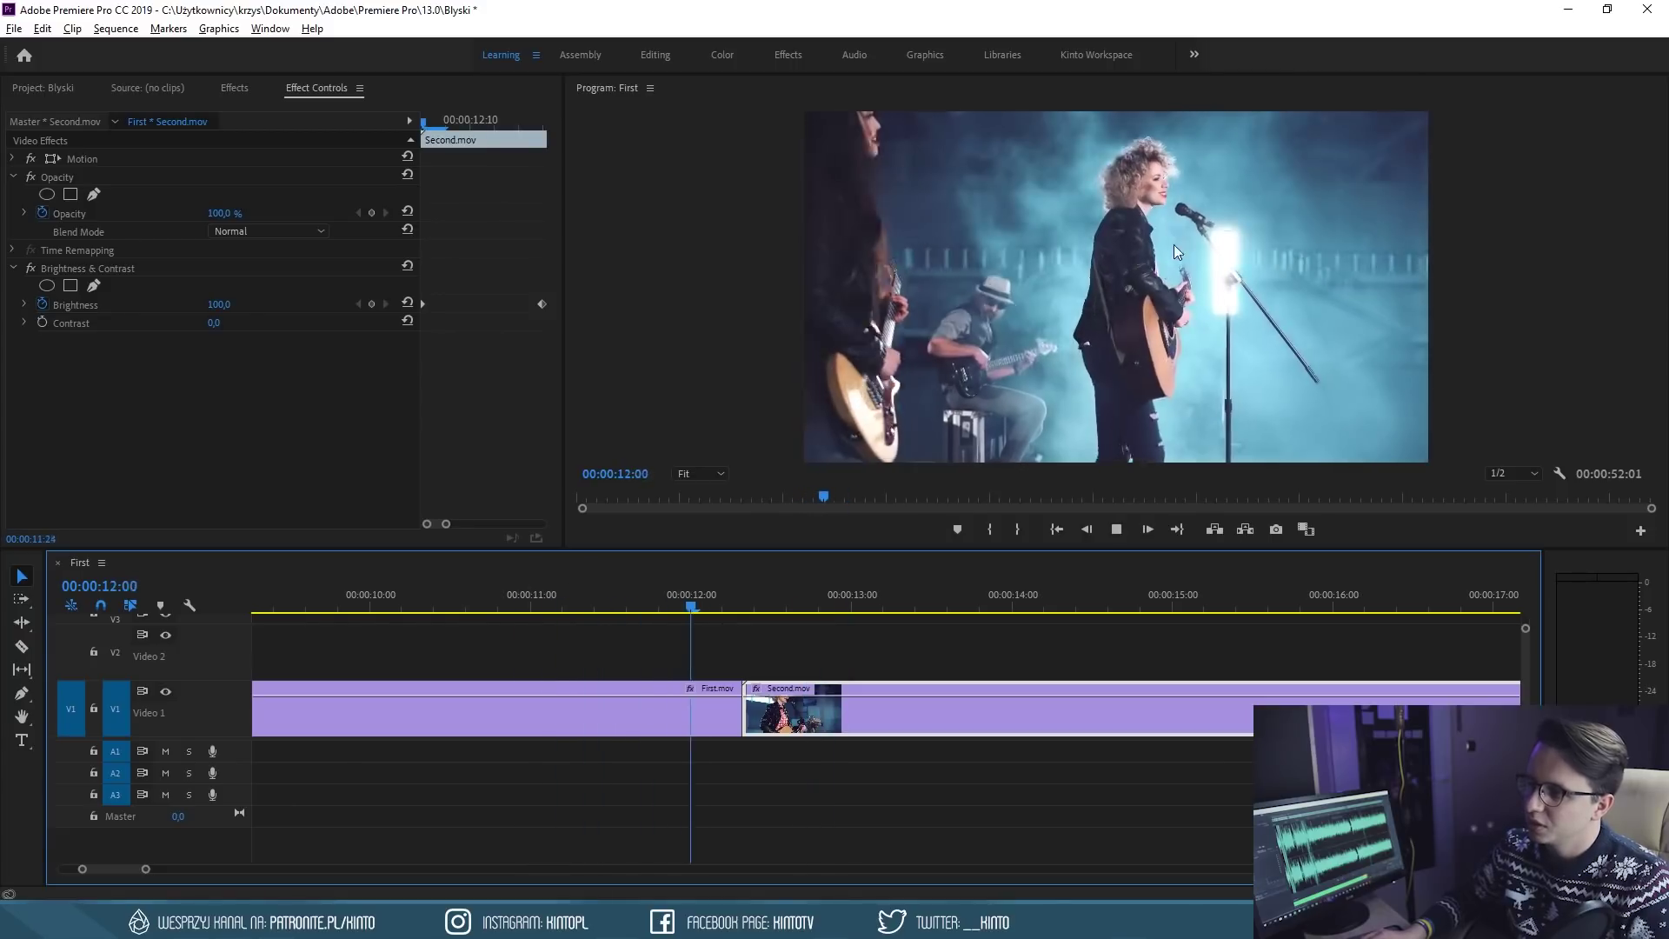
{"action": "left_click", "coordinate": [575, 598]}
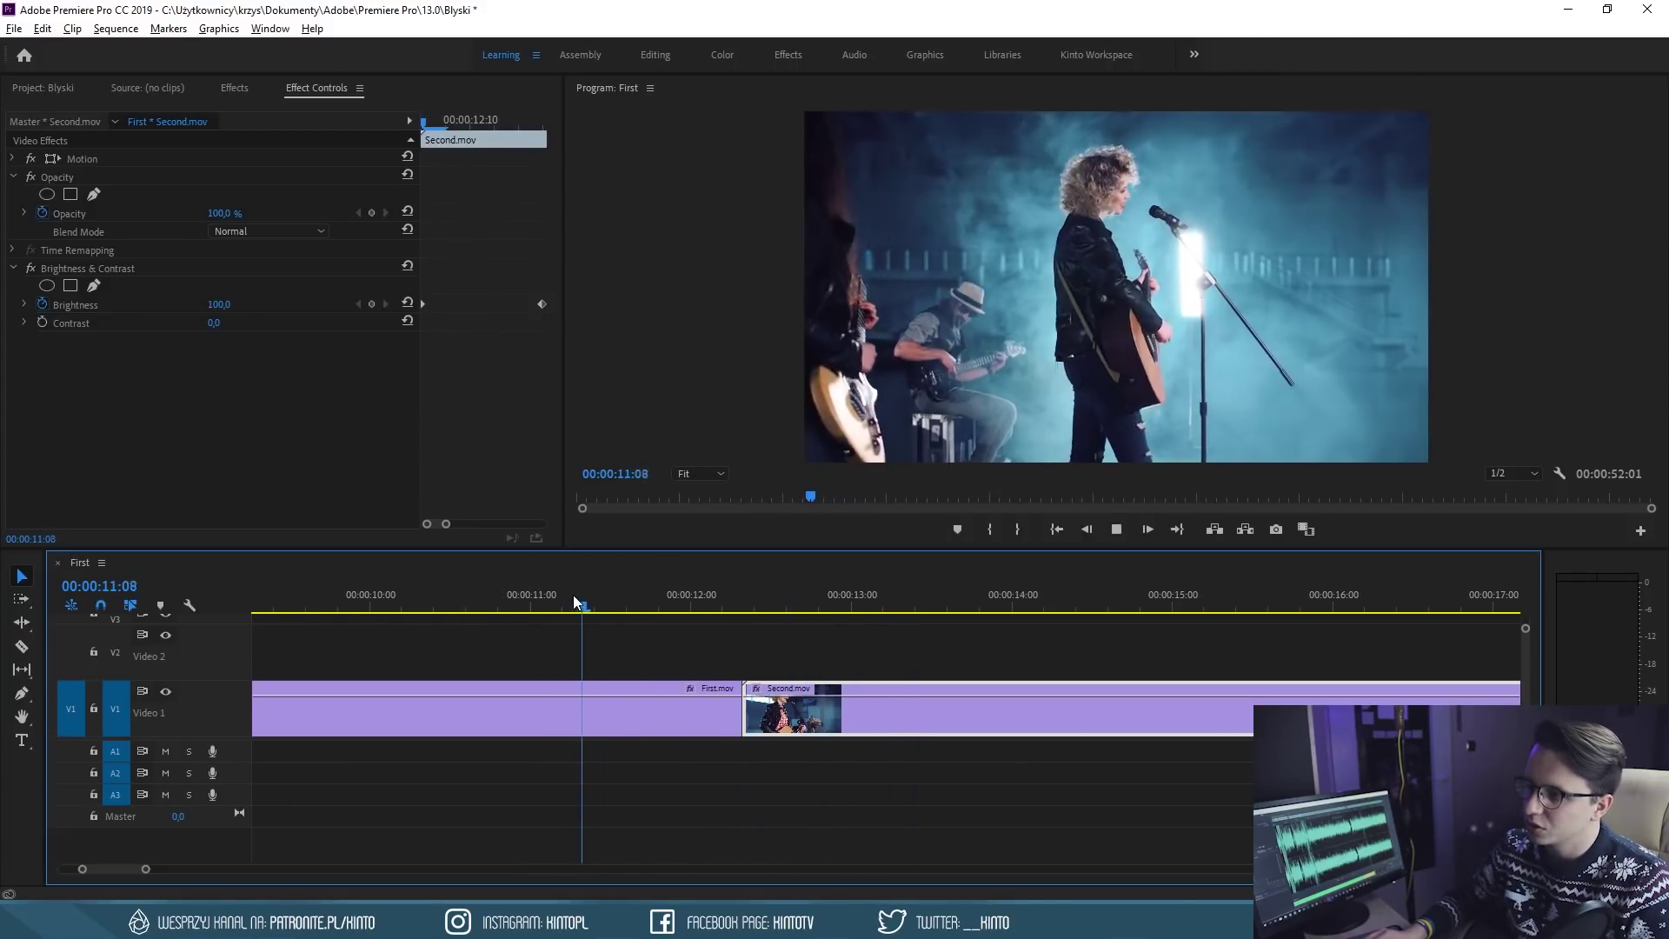
{"action": "left_click", "coordinate": [597, 598]}
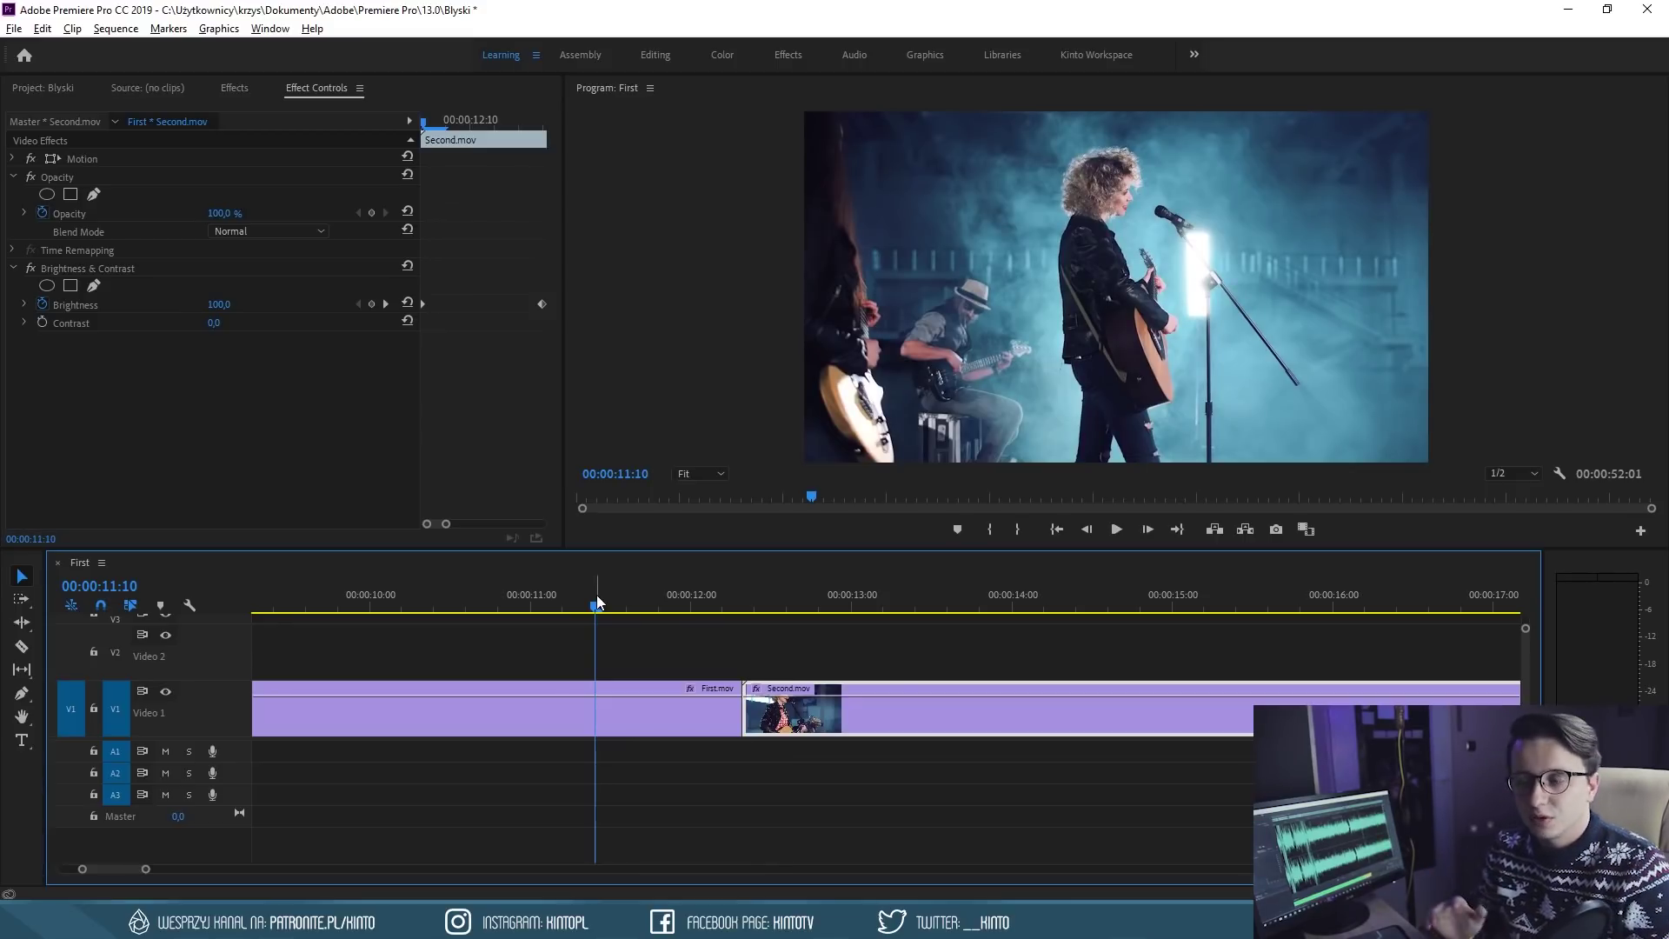
Zoom out, place the playhead at the 00:00:25:21 cut, and zoom in there
{"action": "scroll", "coordinate": [759, 650], "scroll_direction": "down", "scroll_amount": 3}
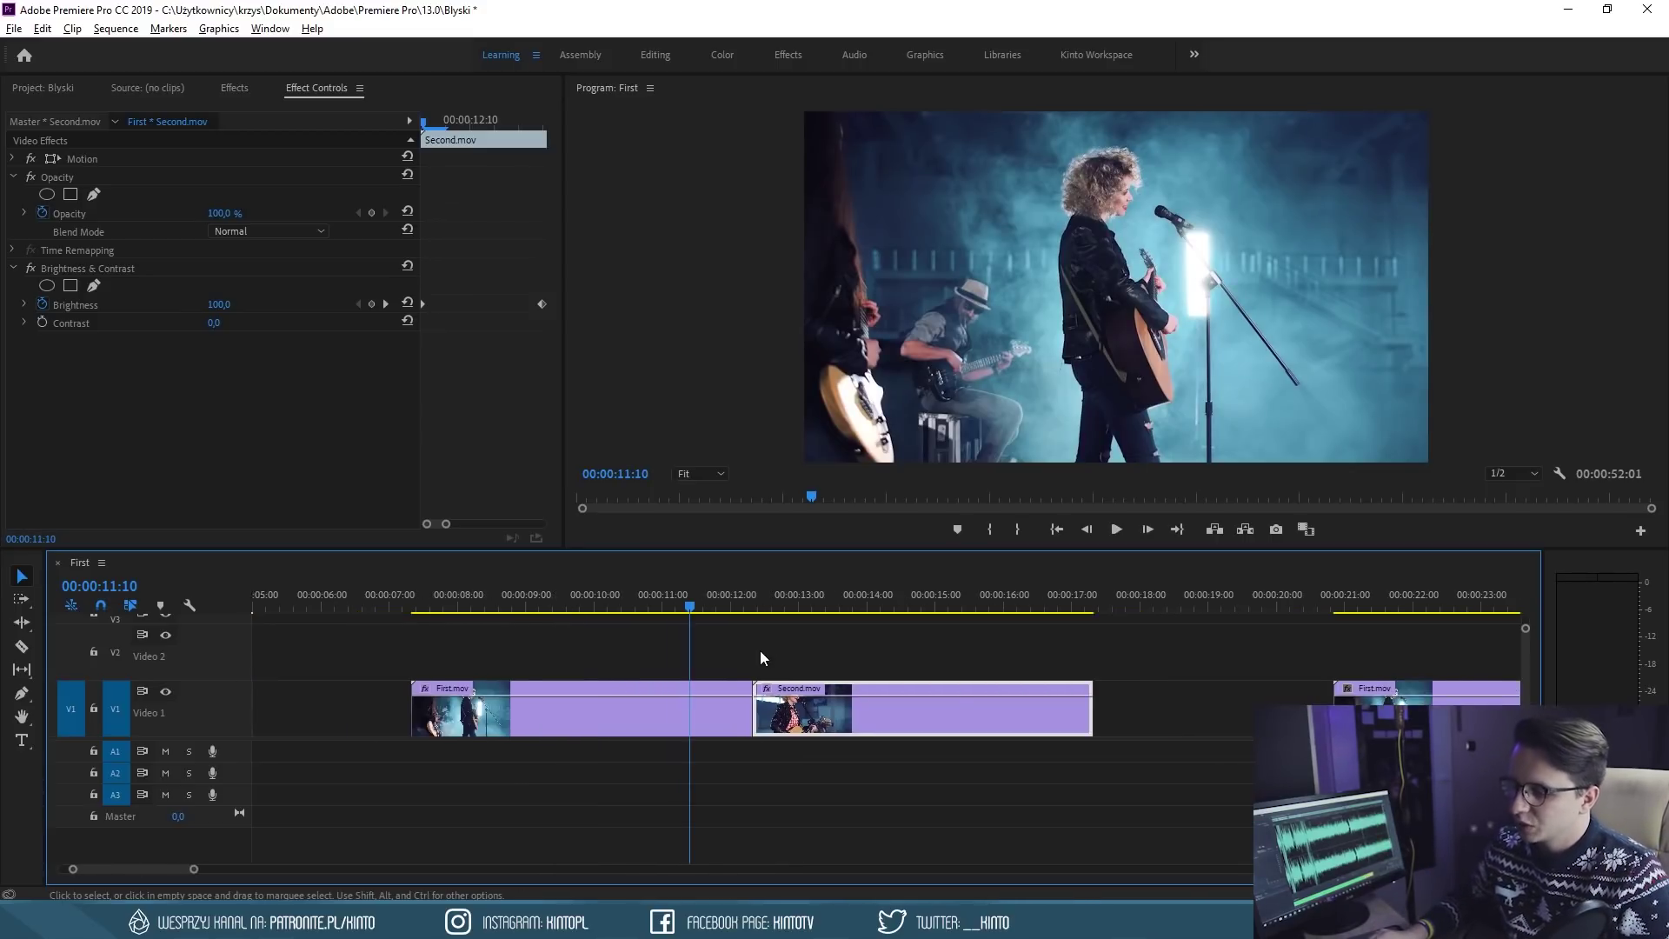
{"action": "scroll", "coordinate": [760, 651], "scroll_direction": "down", "scroll_amount": 3}
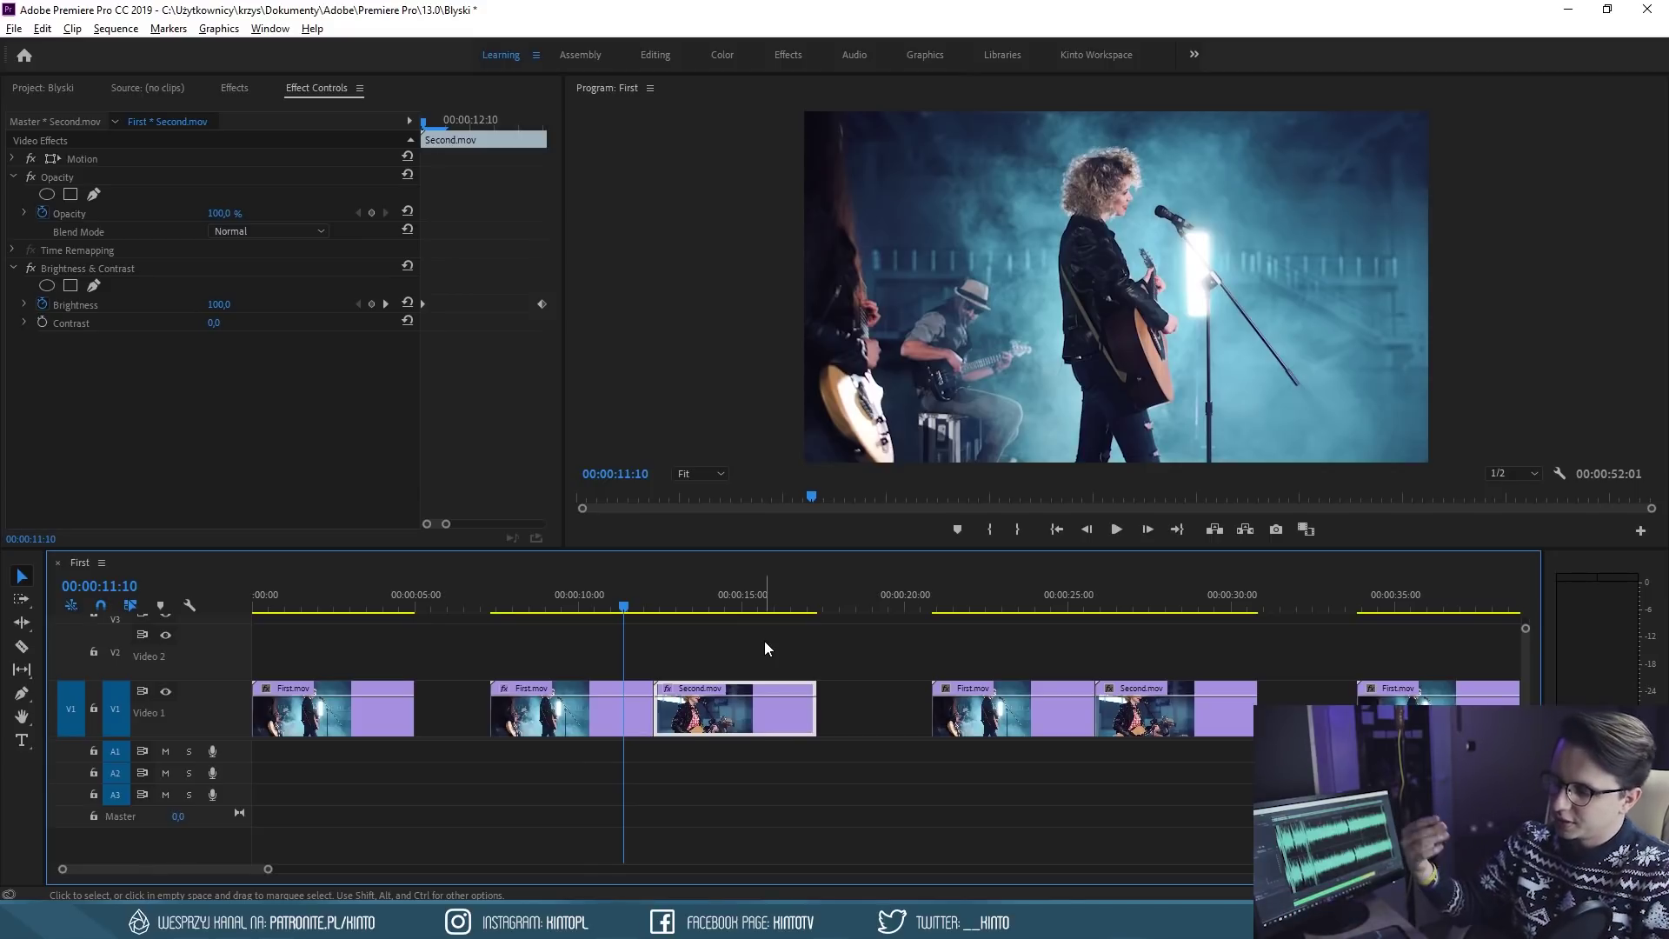
{"action": "left_click", "coordinate": [1094, 607]}
{"action": "key", "text": "="}
{"action": "key", "text": "="}
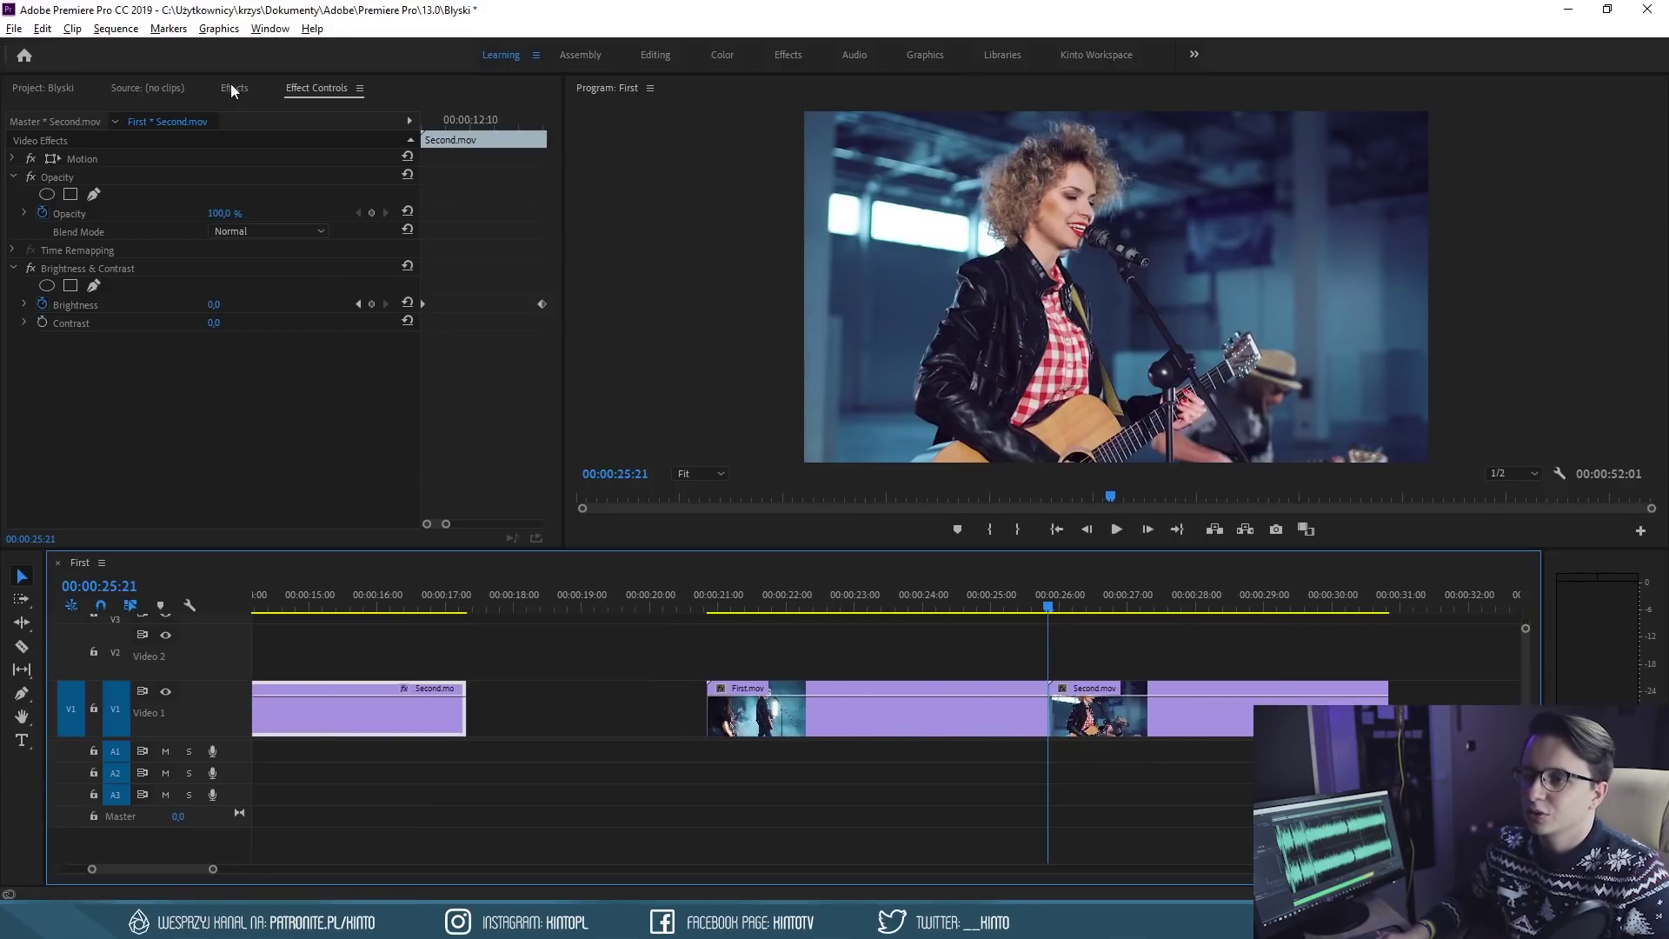
Search 'turb' and drag Turbulent Displace onto First.mov before the 25:21 cut
{"action": "left_click", "coordinate": [232, 87]}
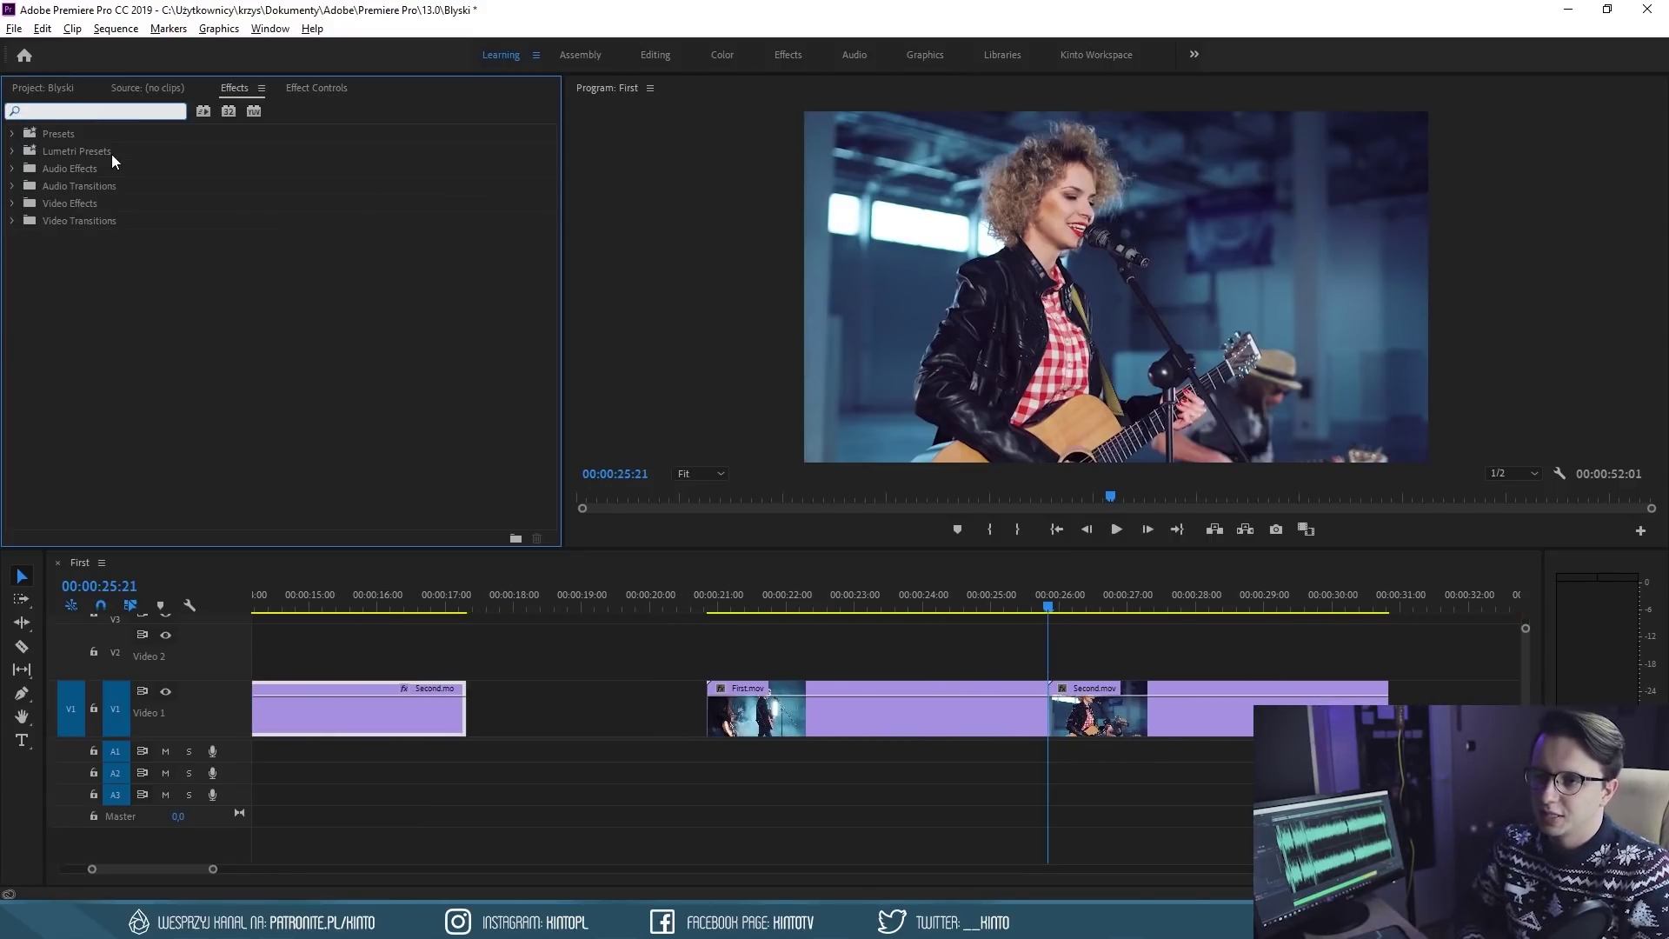
{"action": "type", "text": "turb"}
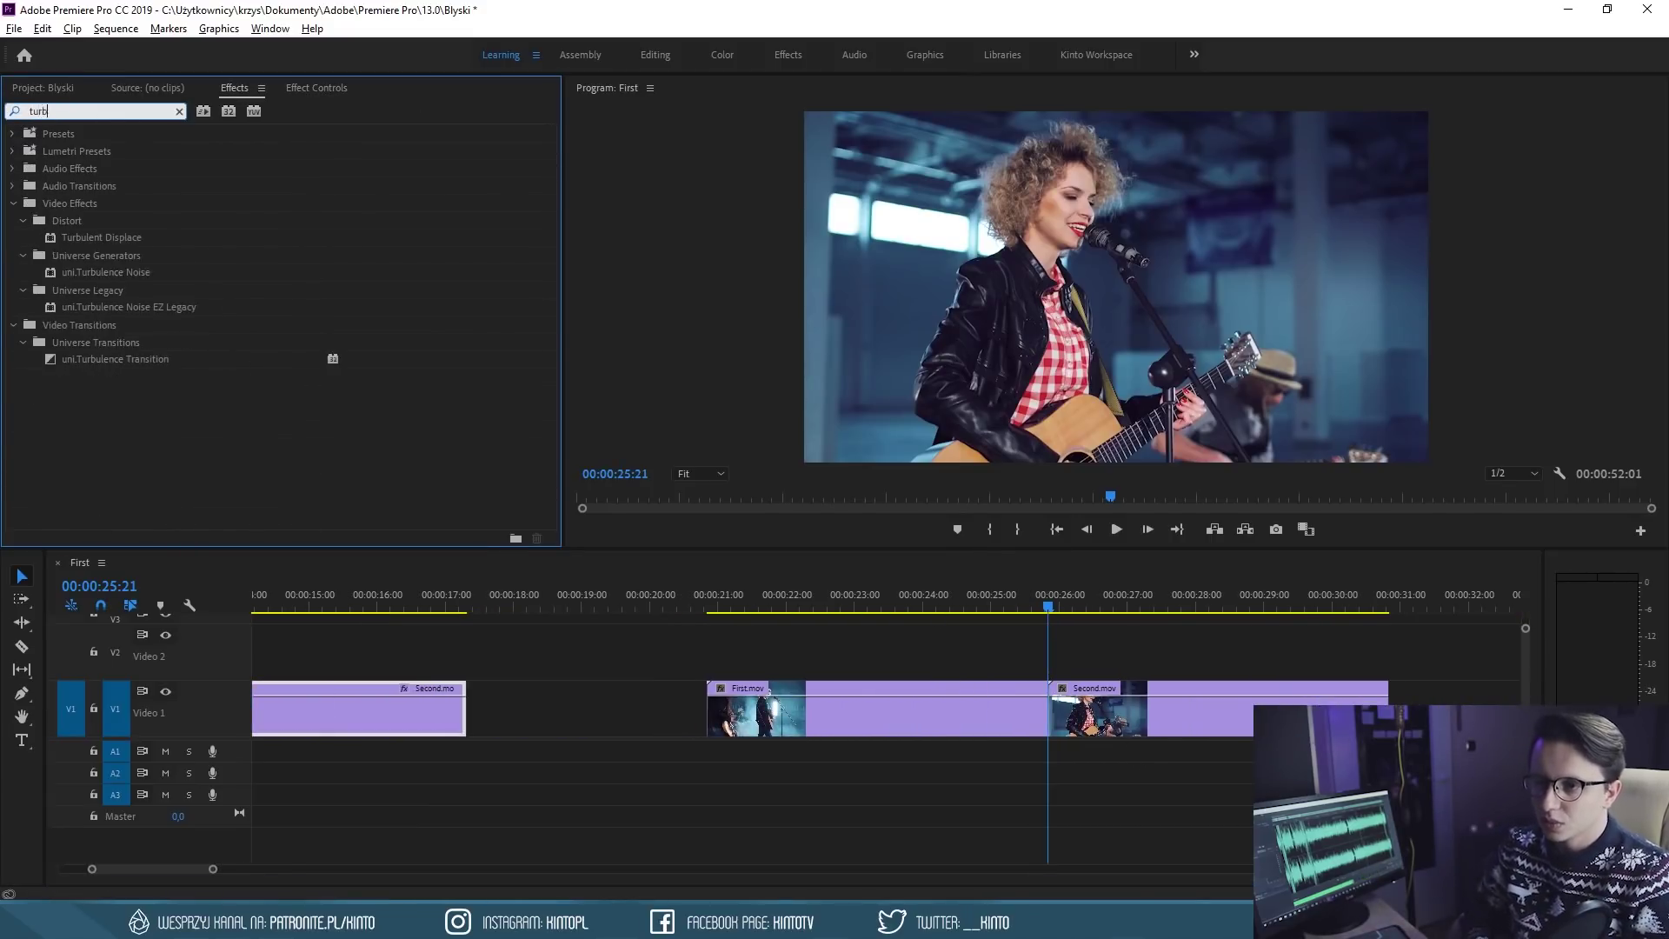
{"action": "left_click", "coordinate": [91, 240]}
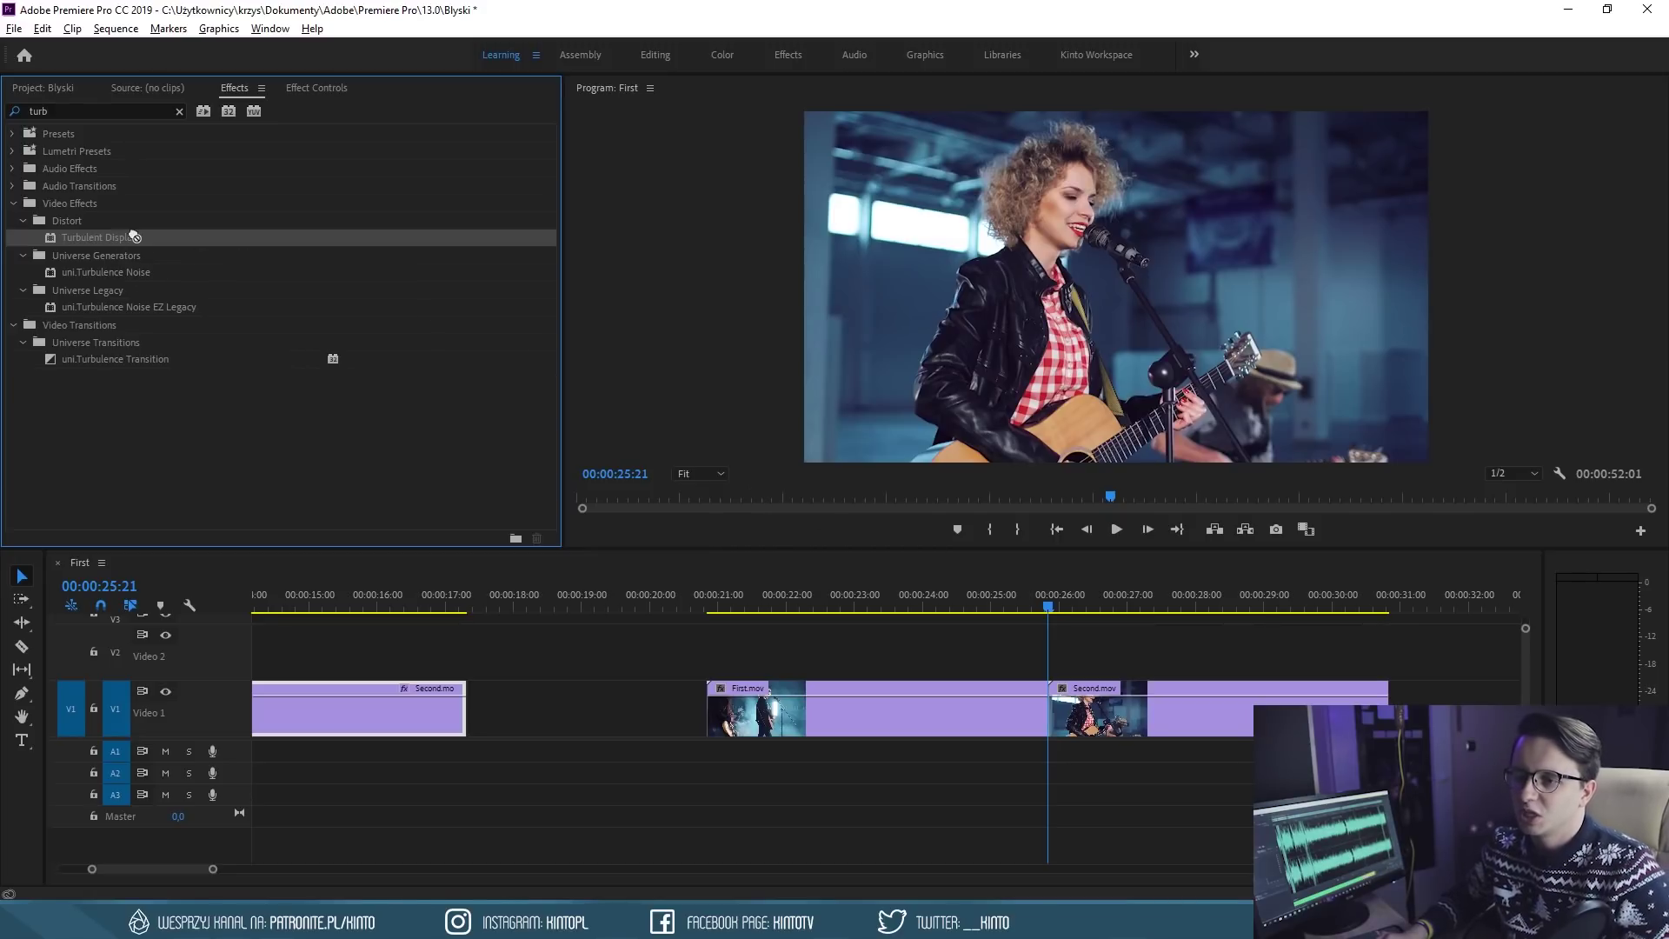
{"action": "left_click_drag", "start_coordinate": [135, 236], "coordinate": [290, 335]}
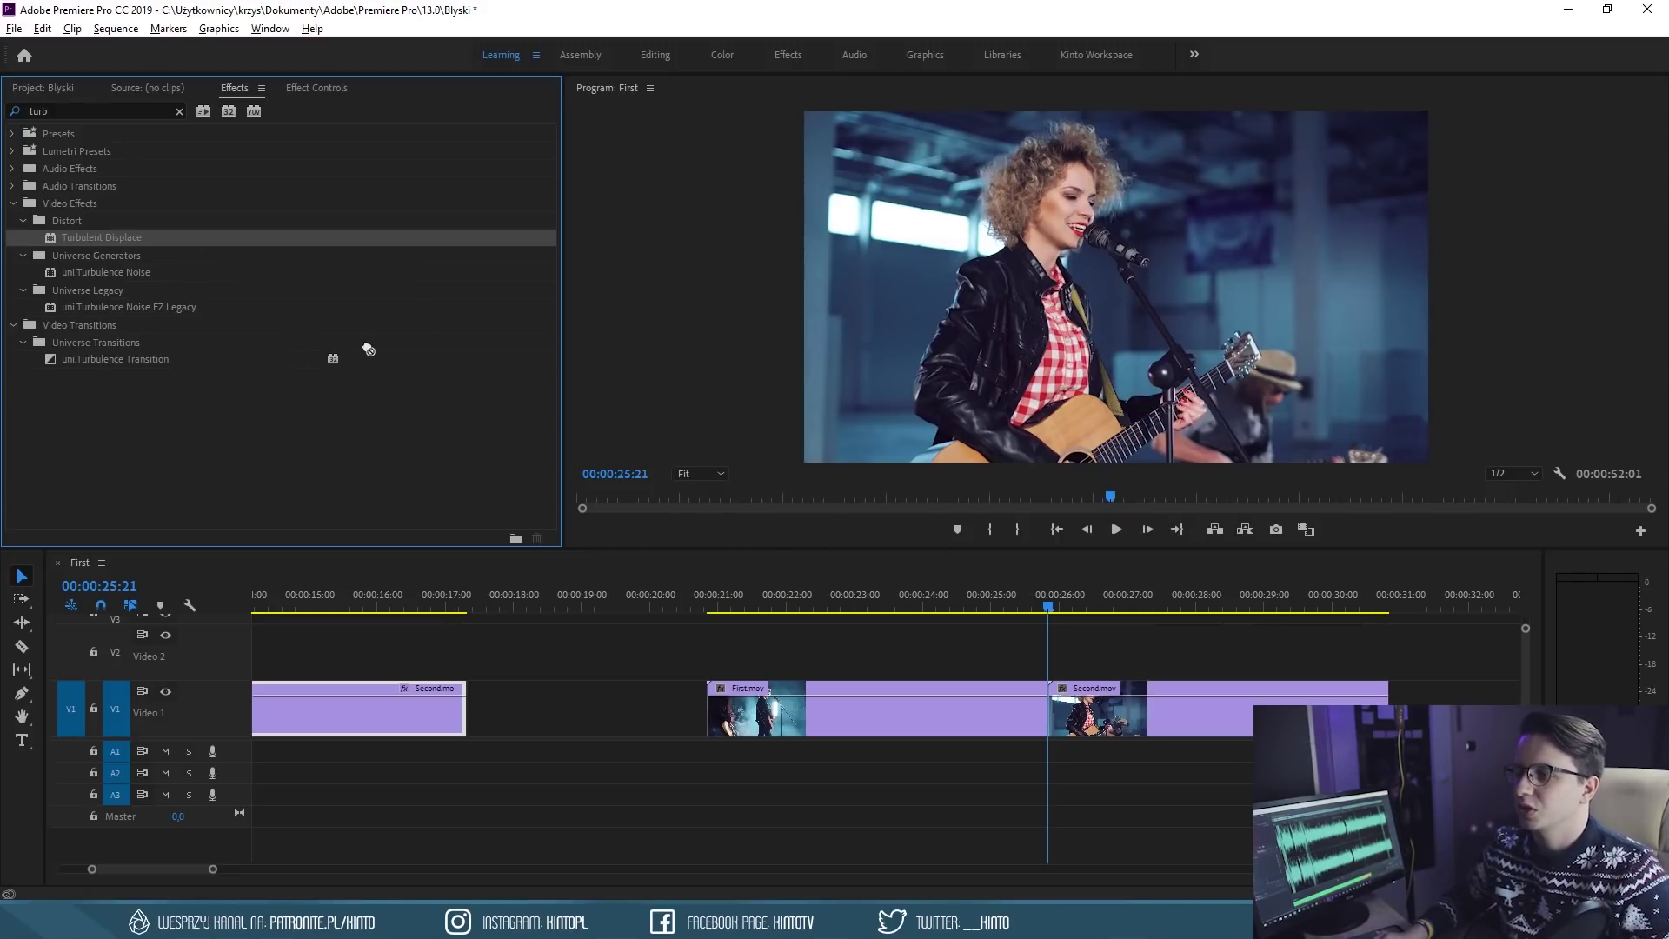
{"action": "mouse_move", "coordinate": [369, 348]}
{"action": "left_mouse_down"}
{"action": "mouse_move", "coordinate": [725, 642]}
{"action": "mouse_move", "coordinate": [99, 238]}
{"action": "left_mouse_up"}
{"action": "left_click_drag", "start_coordinate": [1113, 633], "coordinate": [847, 753]}
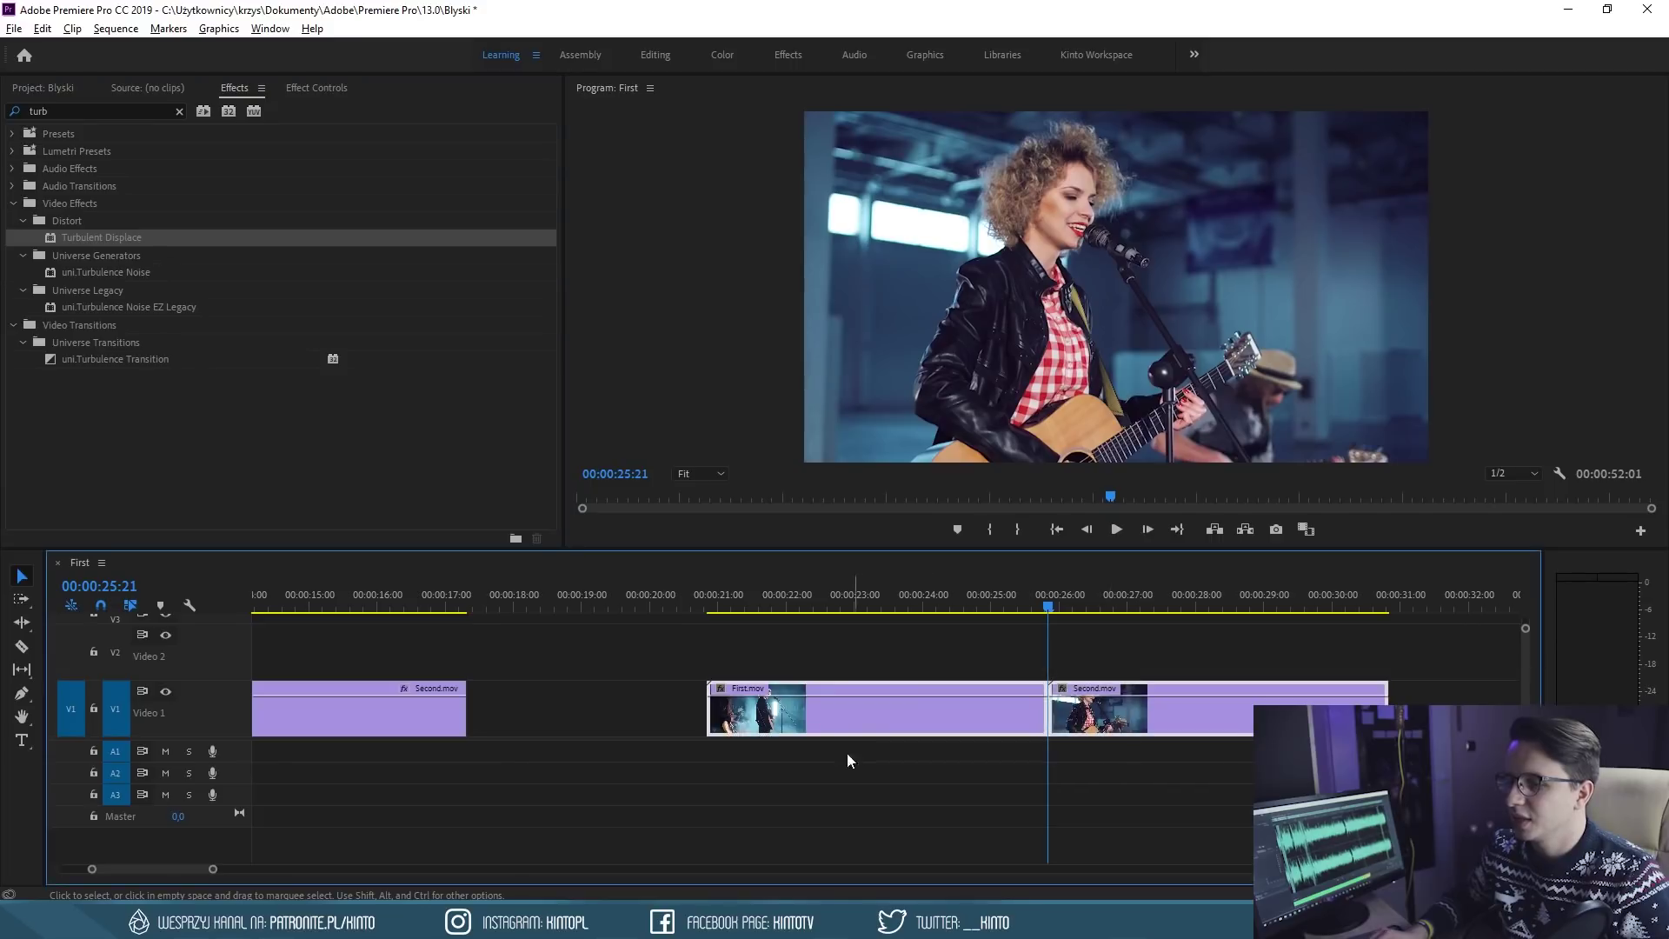
{"action": "left_click_drag", "start_coordinate": [102, 235], "coordinate": [672, 443]}
{"action": "left_click_drag", "start_coordinate": [884, 549], "coordinate": [1009, 697]}
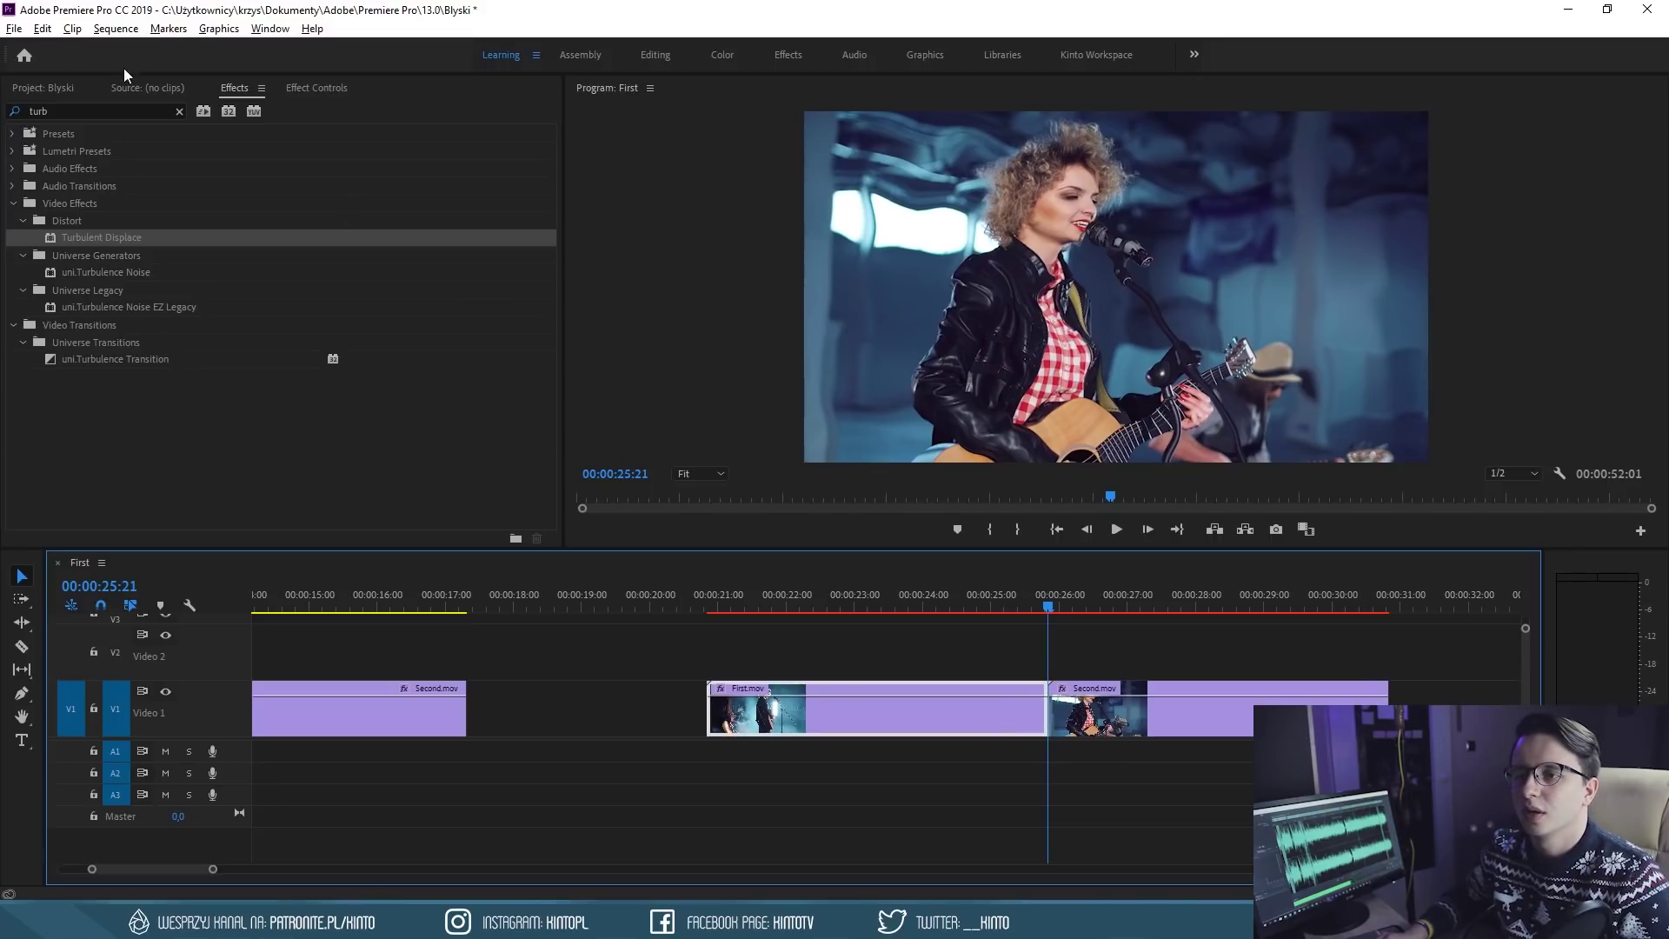
{"action": "left_click", "coordinate": [317, 88]}
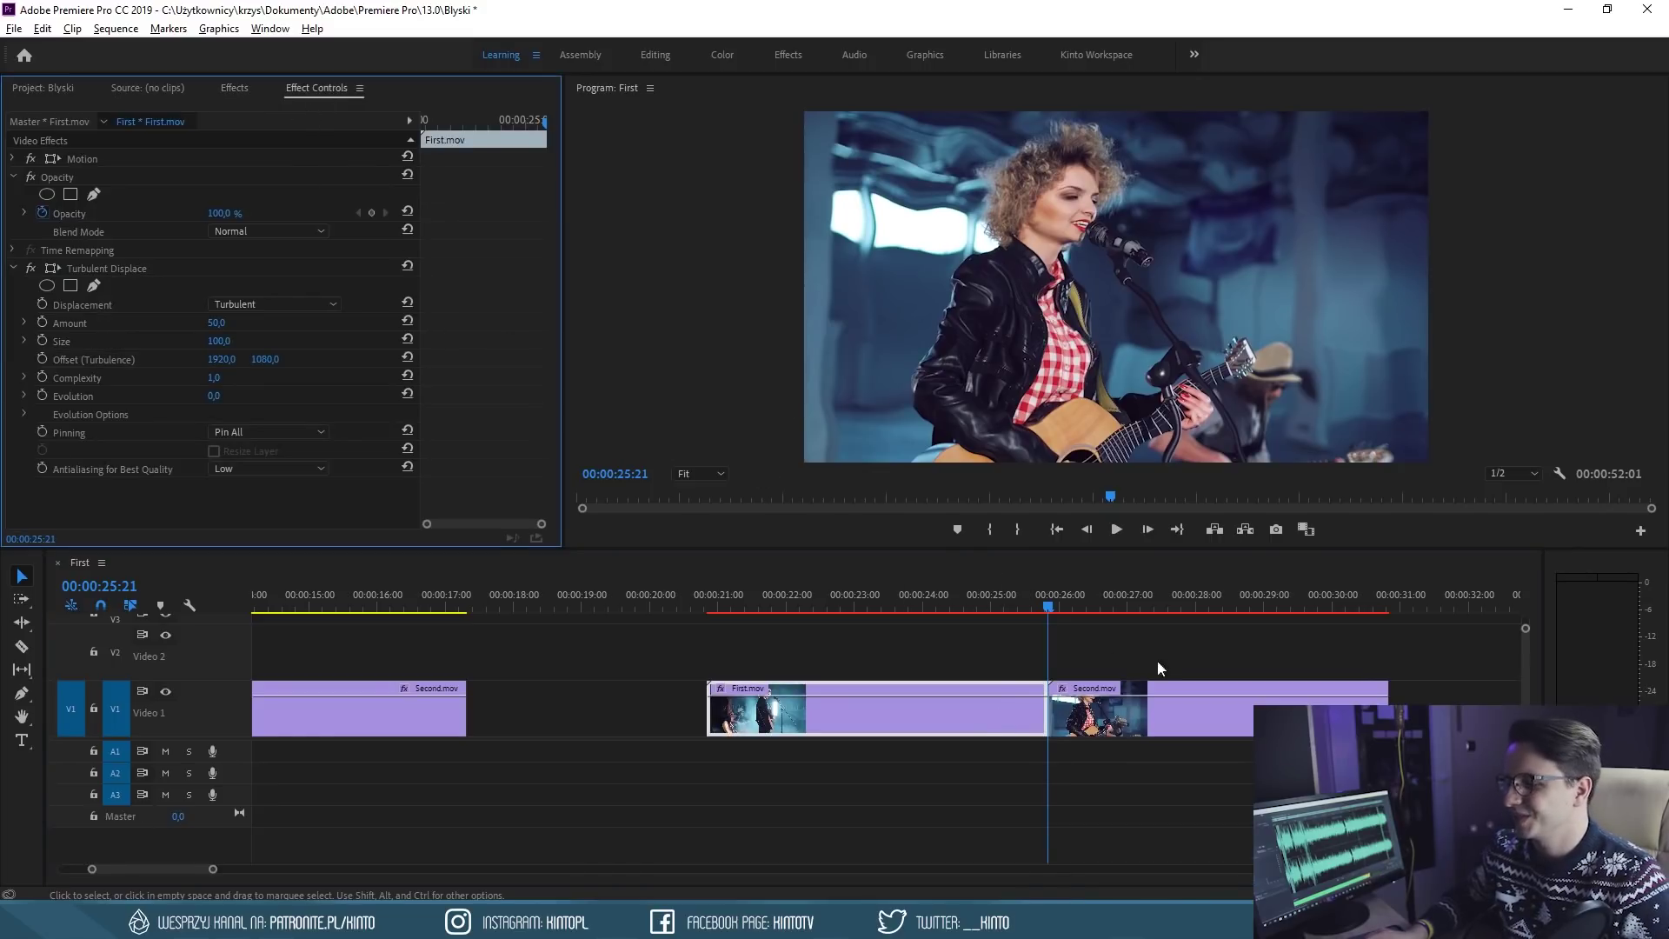
Select First.mov and move the playhead to 00:00:25:11
{"action": "left_click", "coordinate": [1000, 711]}
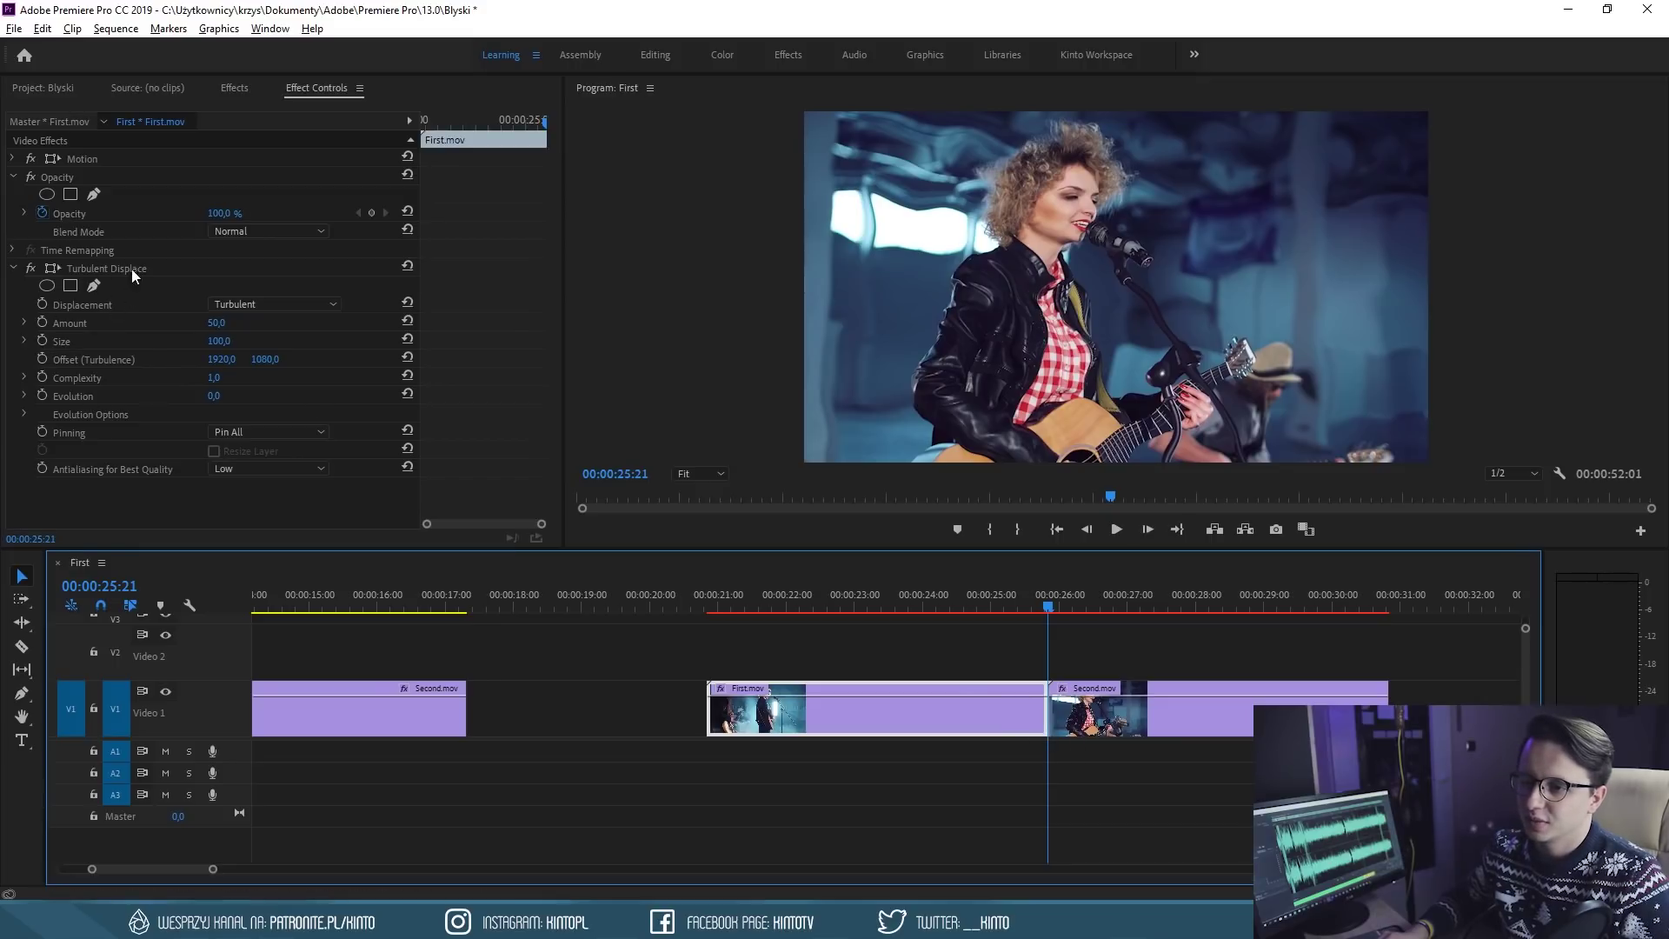
{"action": "left_click", "coordinate": [99, 586]}
{"action": "left_click", "coordinate": [127, 587]}
{"action": "key", "text": "BackSpace"}
{"action": "type", "text": "1"}
{"action": "key", "text": "Return"}
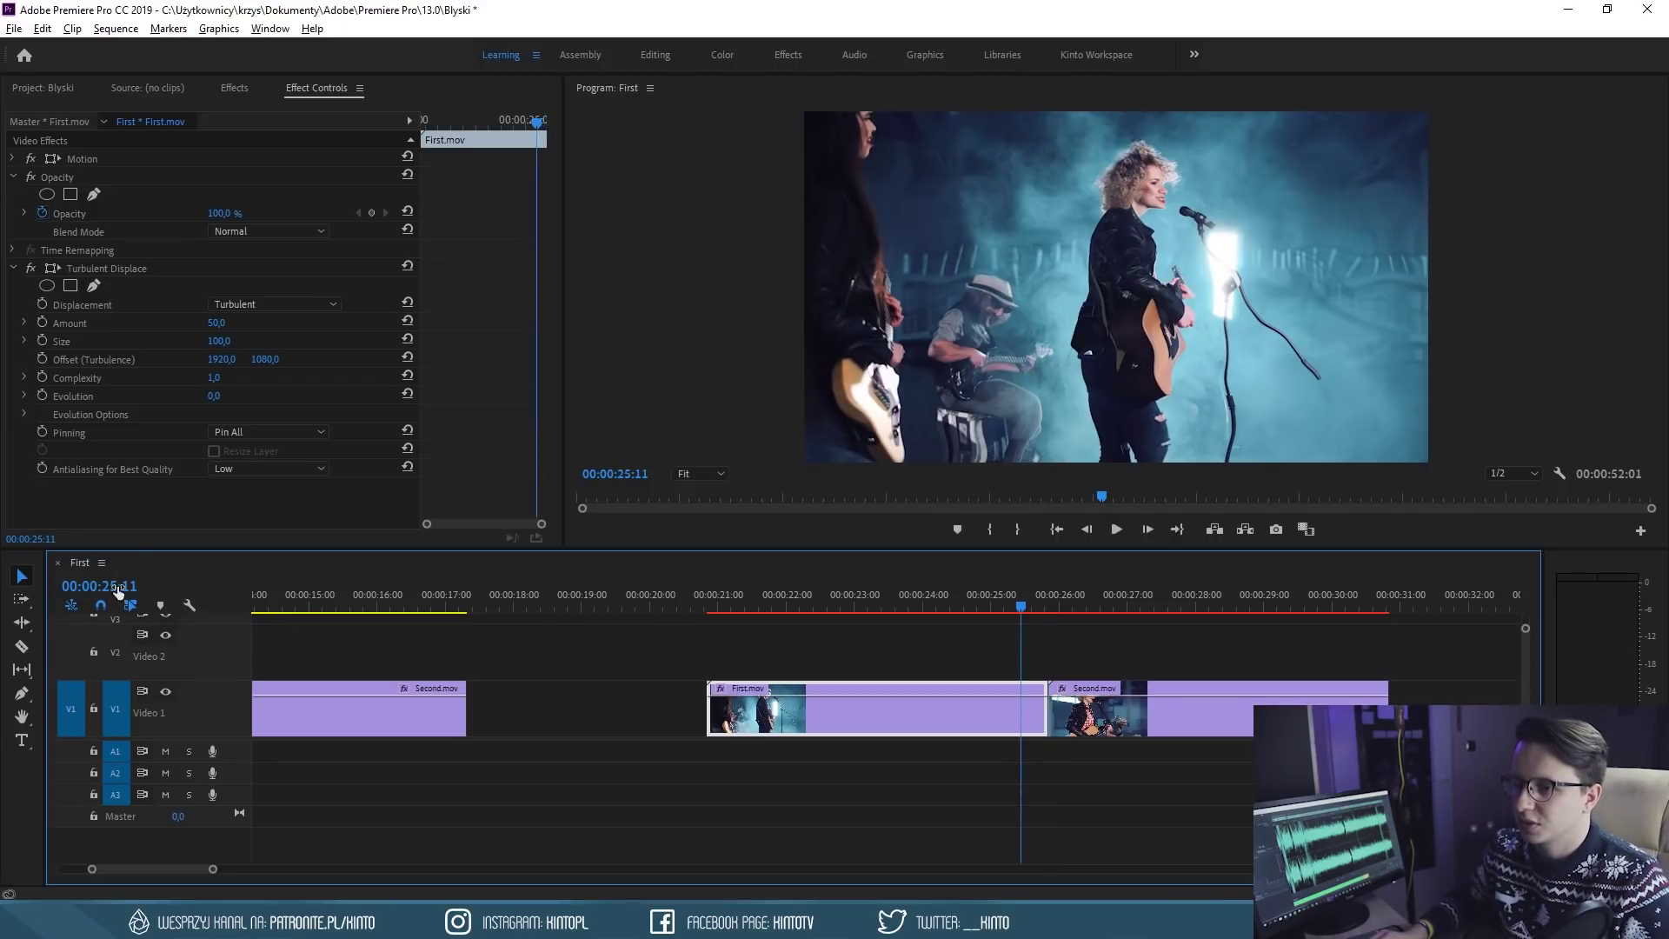
Start a Turbulent Displace Amount keyframe and set Amount to 0
{"action": "left_click", "coordinate": [48, 322]}
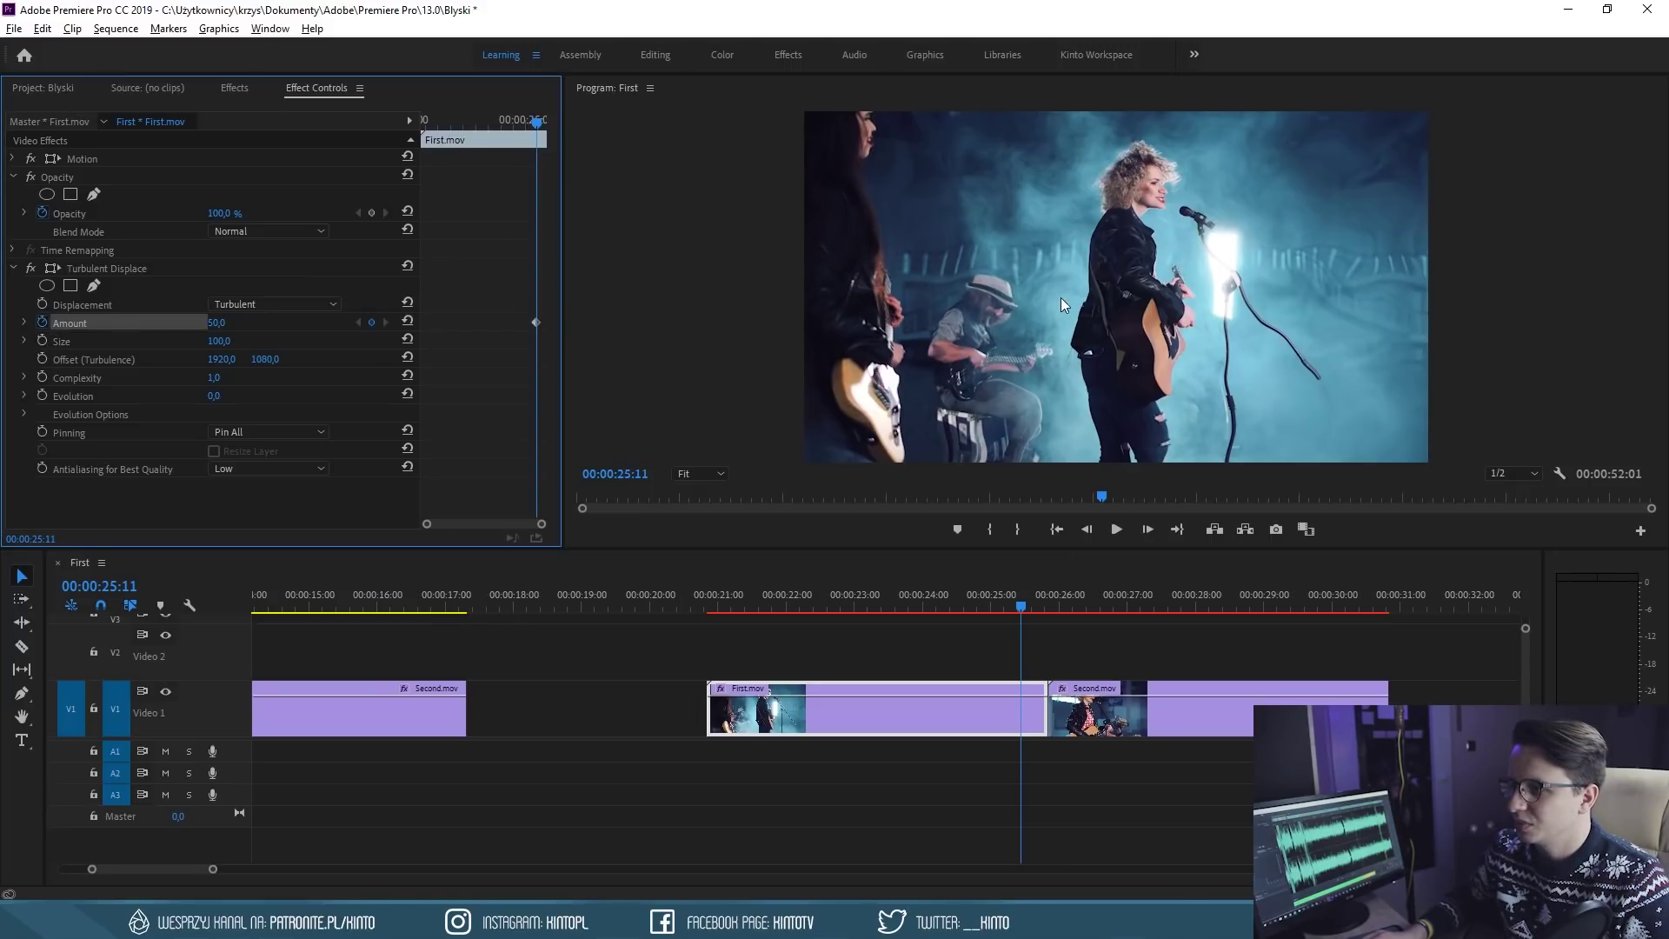
{"action": "left_click_drag", "start_coordinate": [215, 324], "coordinate": [201, 328]}
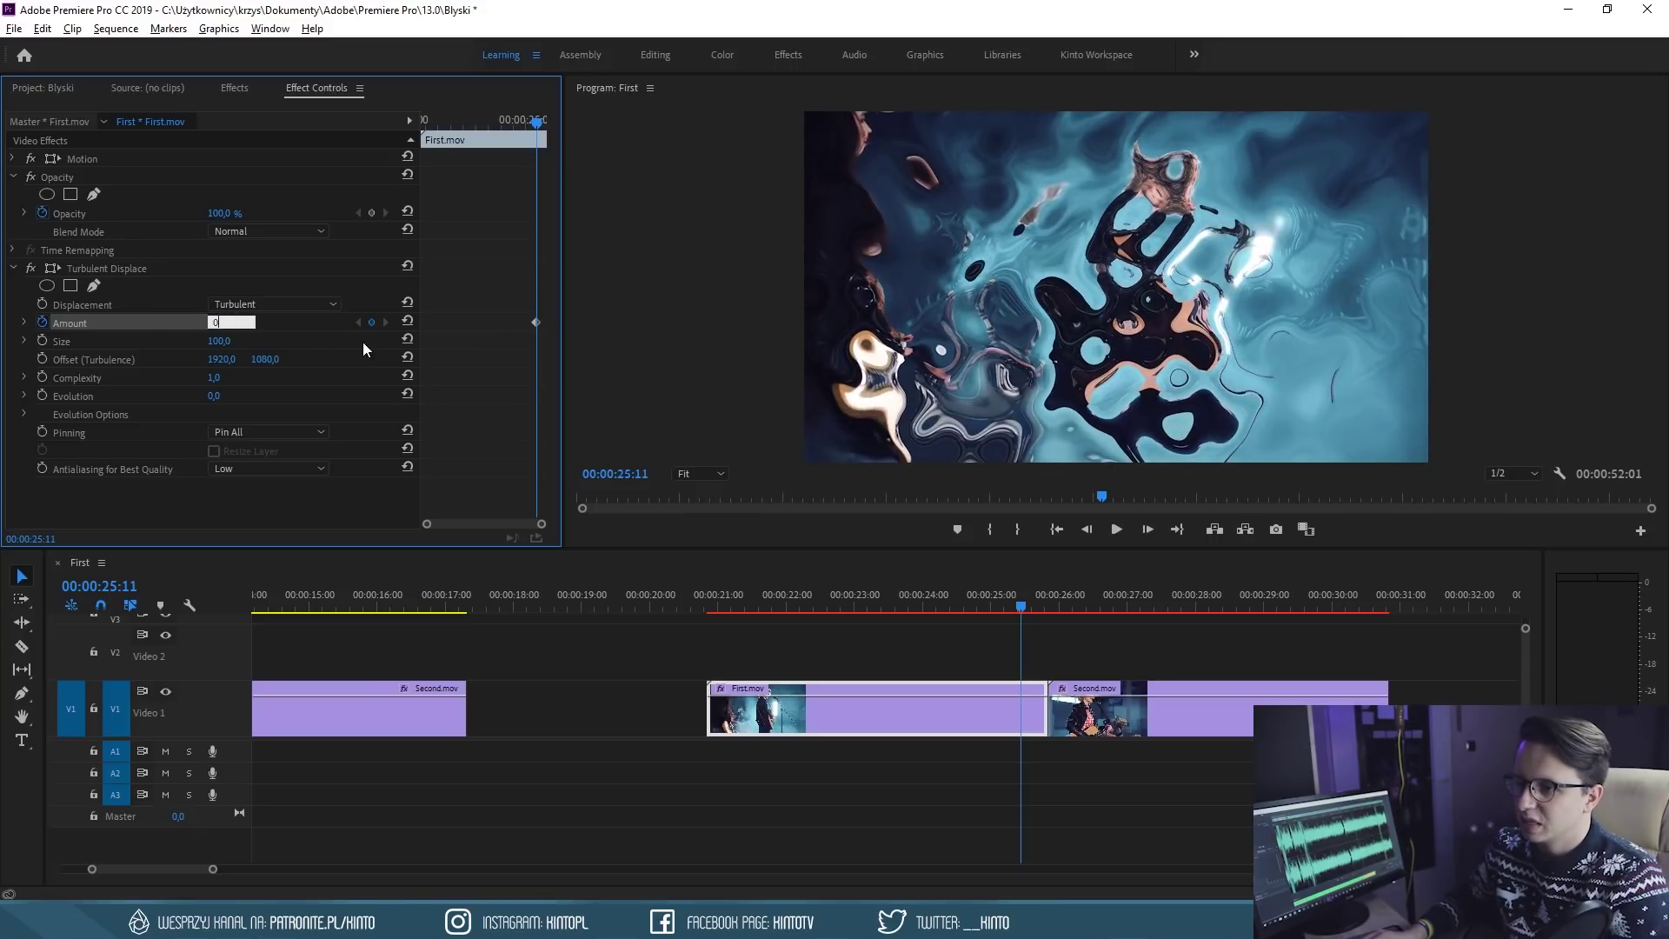
{"action": "key", "text": "Return"}
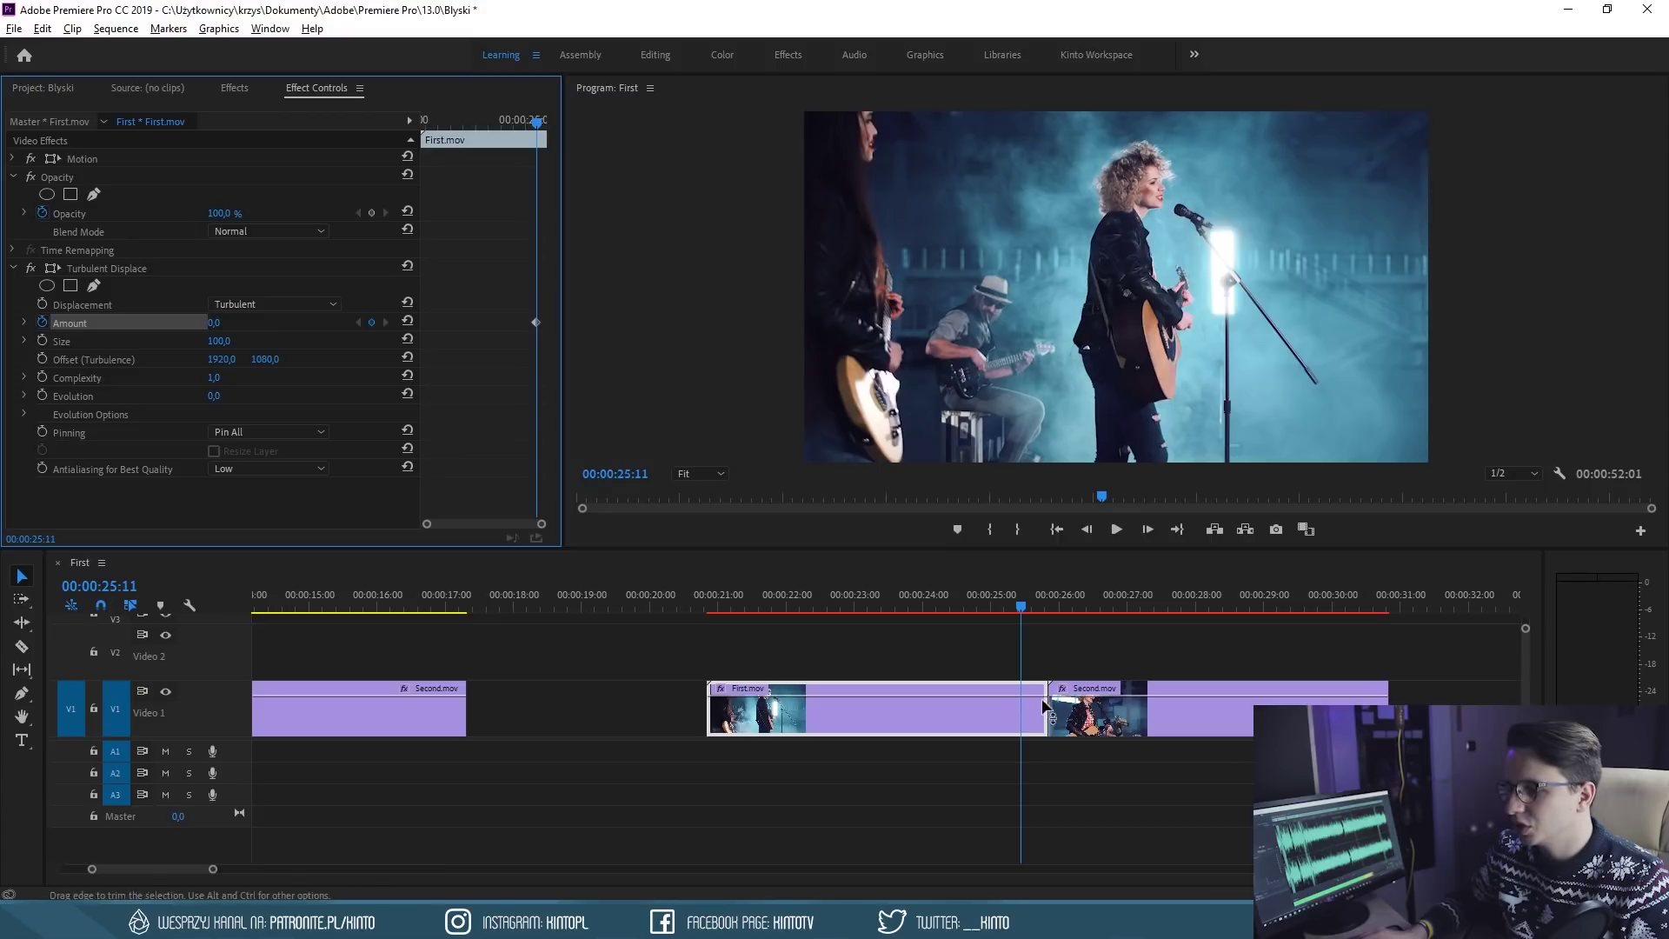
{"action": "left_click", "coordinate": [254, 304]}
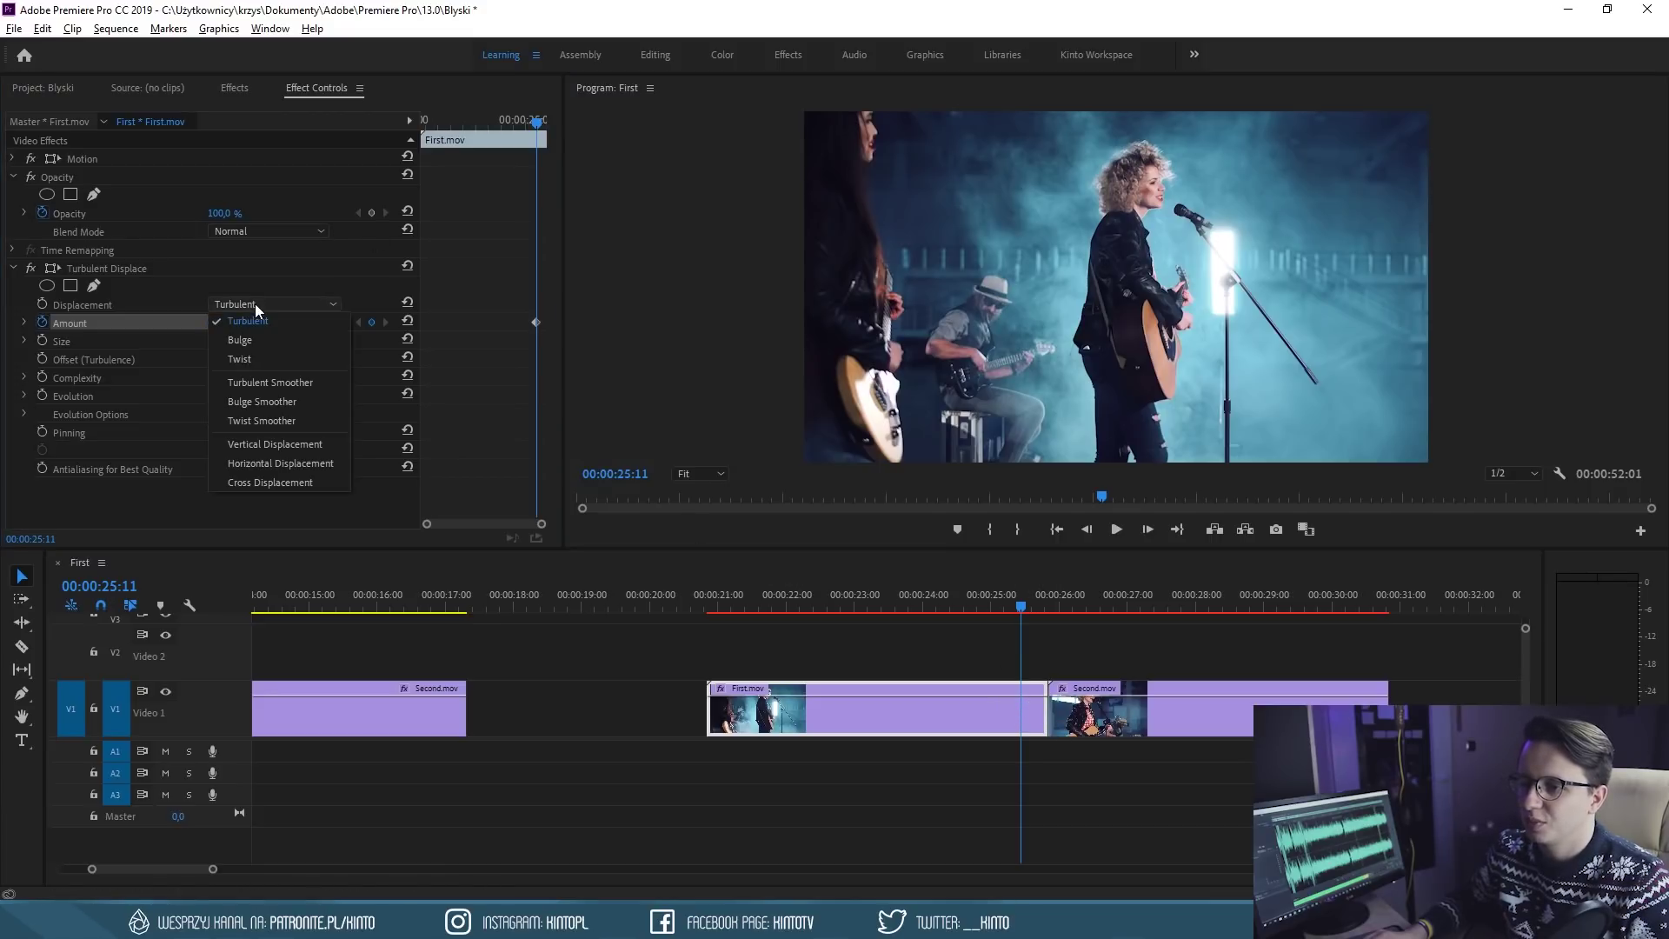
Switch Displacement to Vertical Displacement, keeping Amount at 0
{"action": "left_click", "coordinate": [282, 444]}
{"action": "mouse_move", "coordinate": [213, 322]}
{"action": "left_mouse_down"}
{"action": "mouse_move", "coordinate": [424, 323]}
{"action": "mouse_move", "coordinate": [231, 324]}
{"action": "left_mouse_up"}
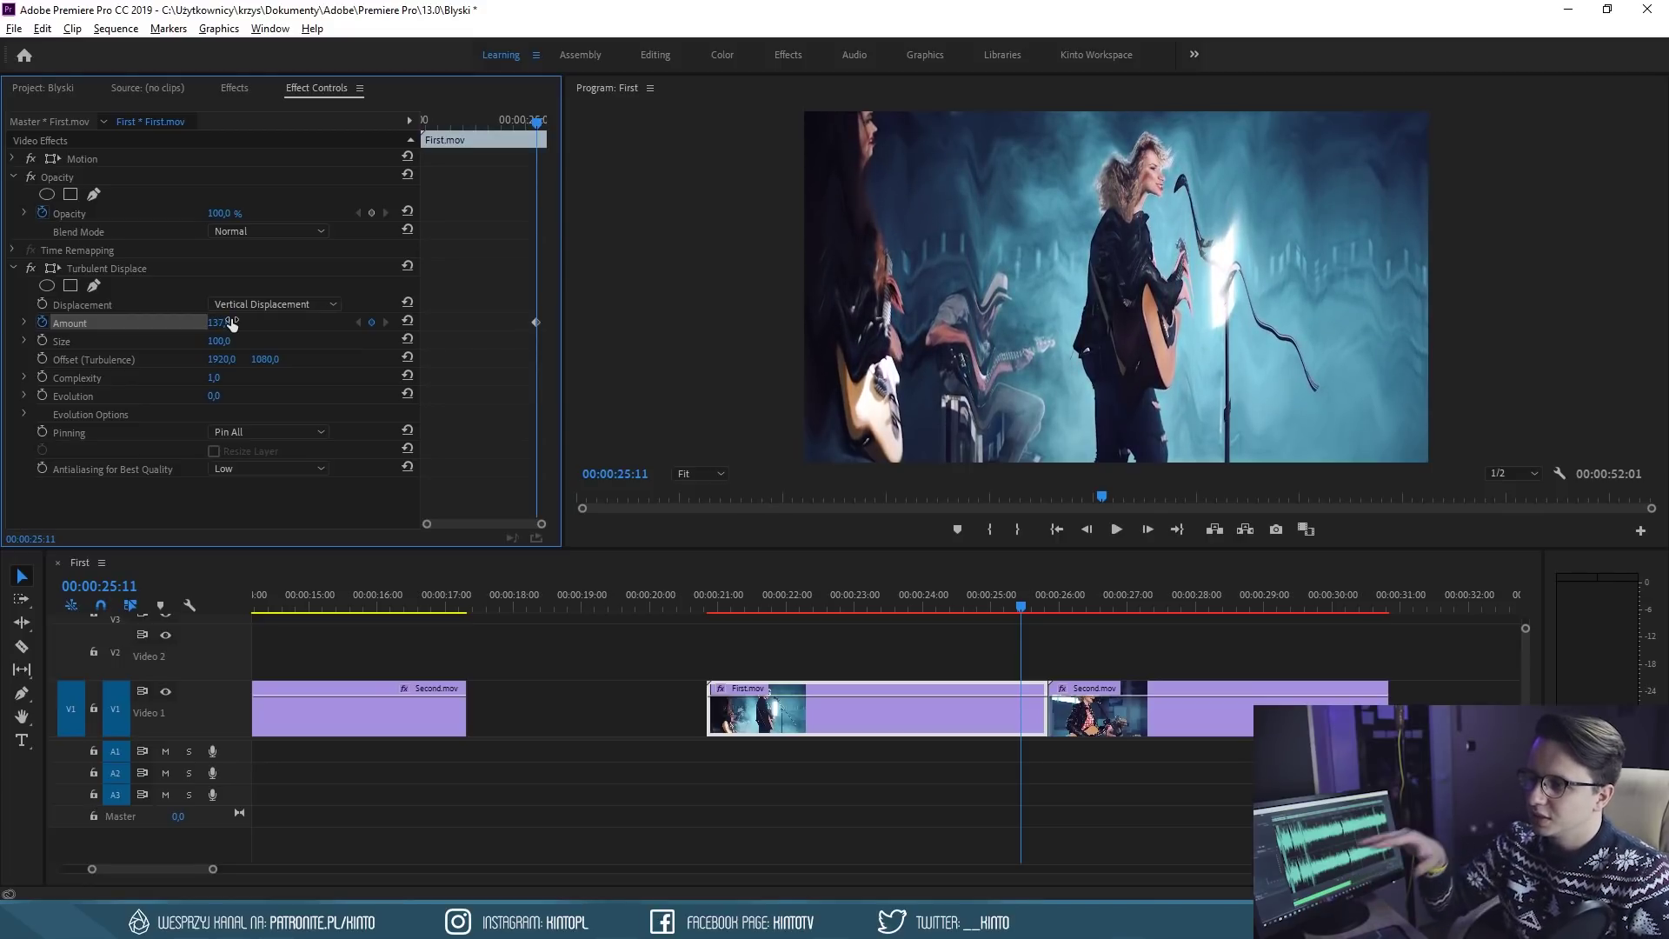
{"action": "key", "text": "ctrl+z"}
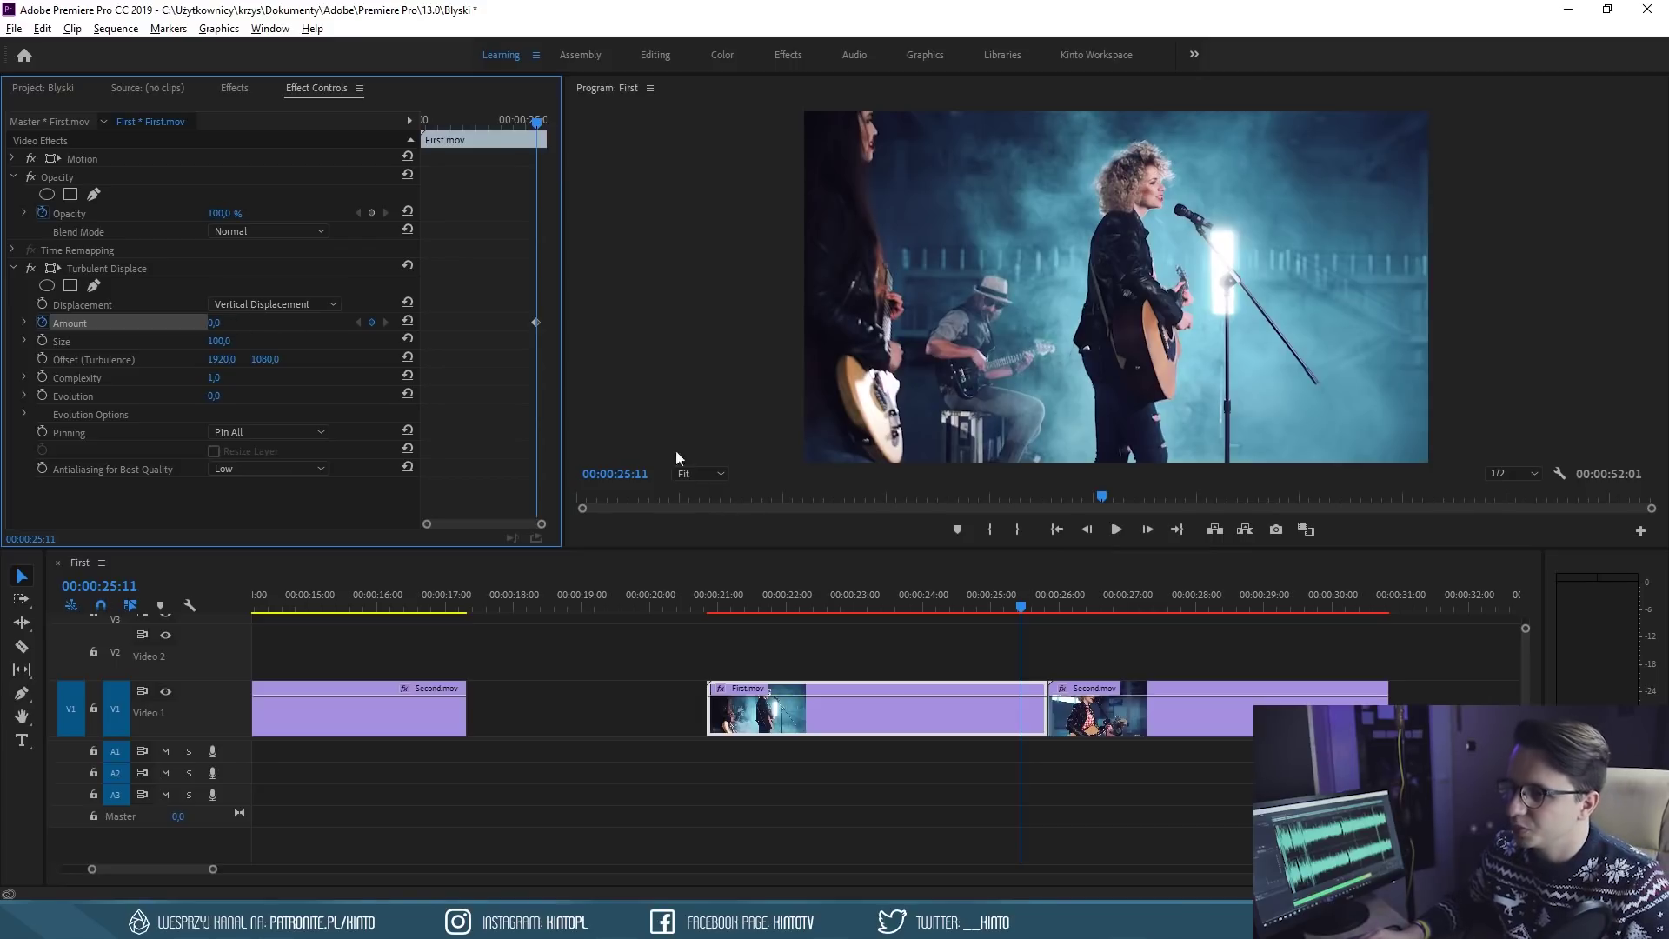
Set Amount to 235 at 25:21, then scrub and play to preview the glitch
{"action": "left_click", "coordinate": [1049, 606]}
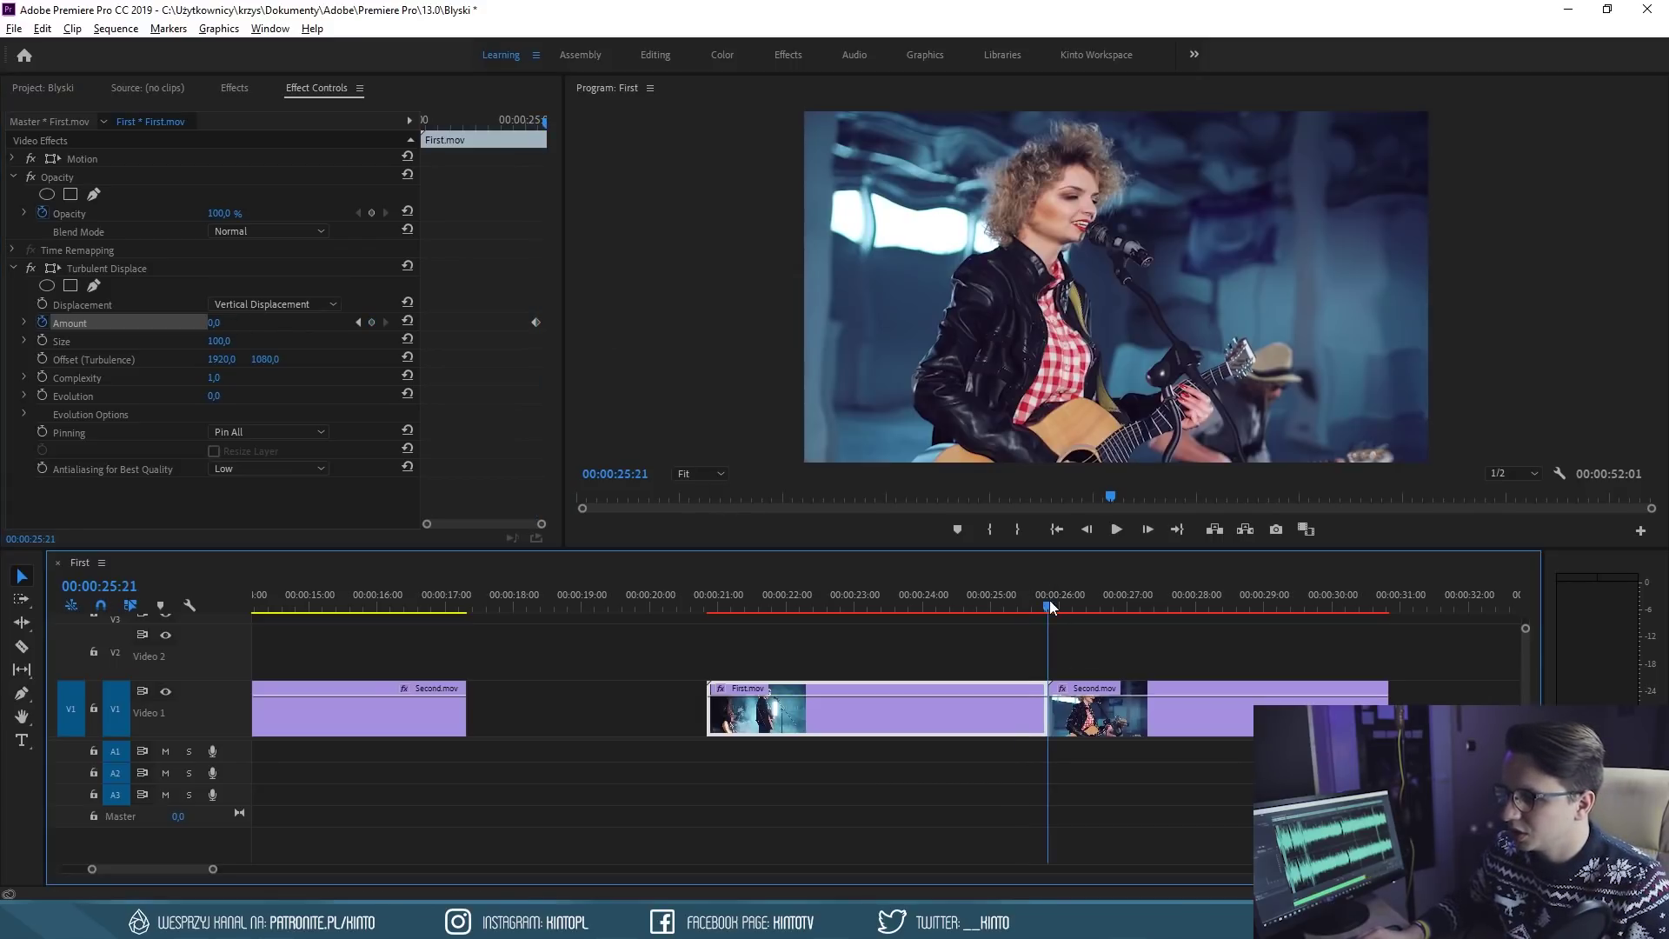
{"action": "left_click", "coordinate": [218, 323]}
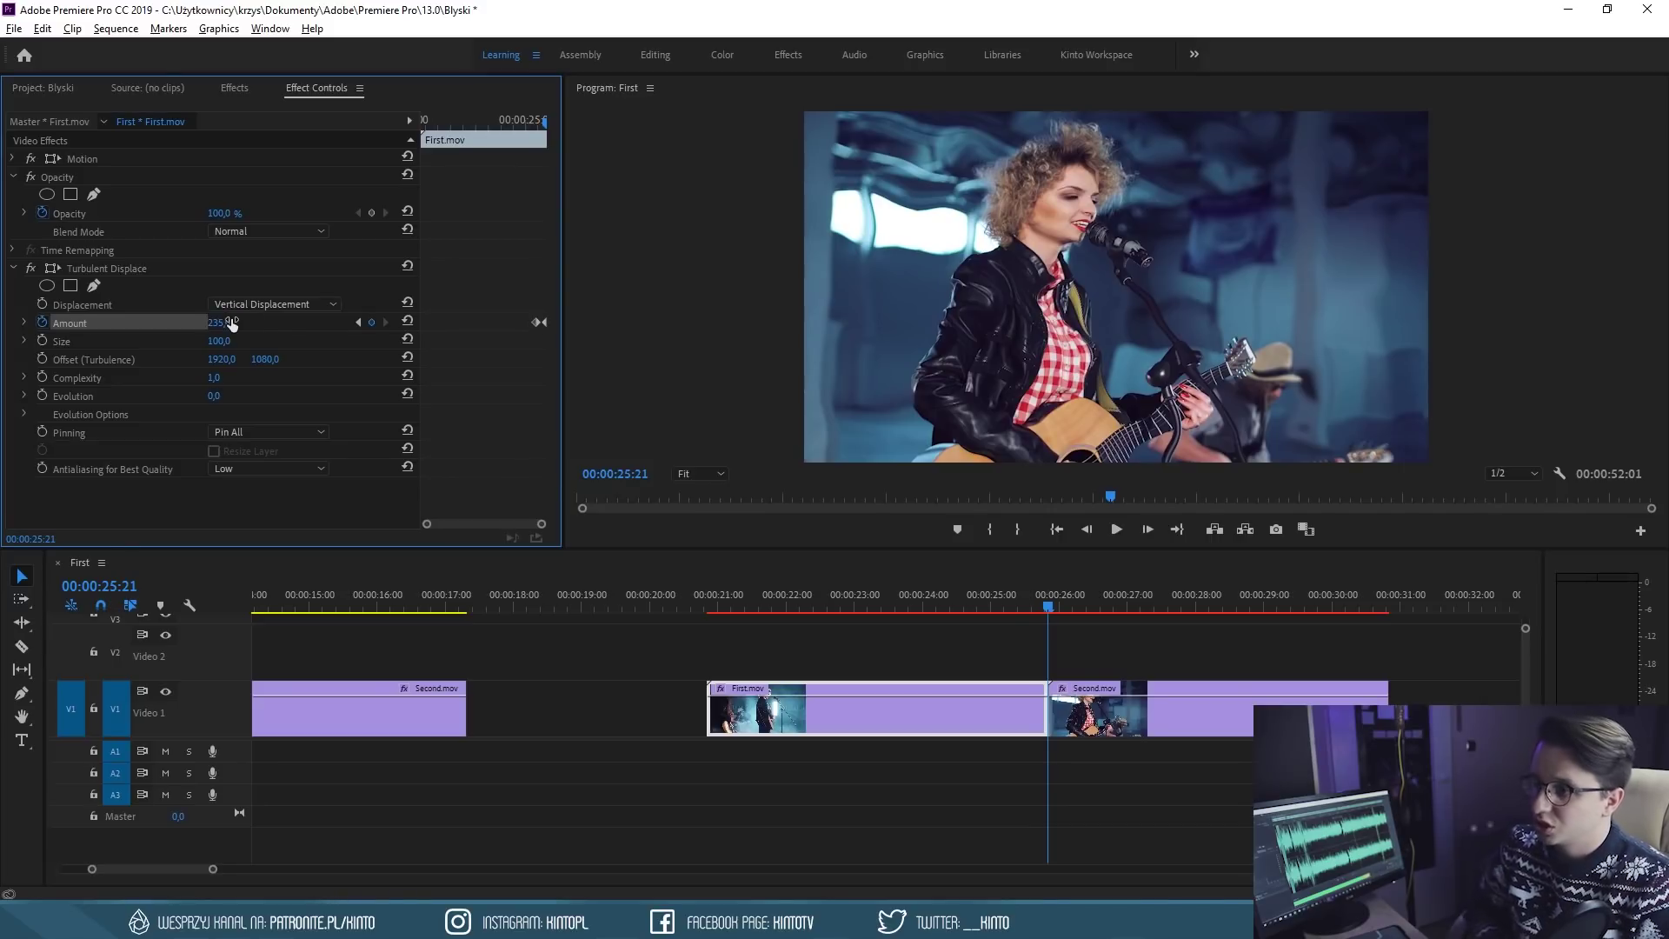
{"action": "left_click", "coordinate": [1045, 609]}
{"action": "left_click_drag", "start_coordinate": [1044, 611], "coordinate": [1050, 613]}
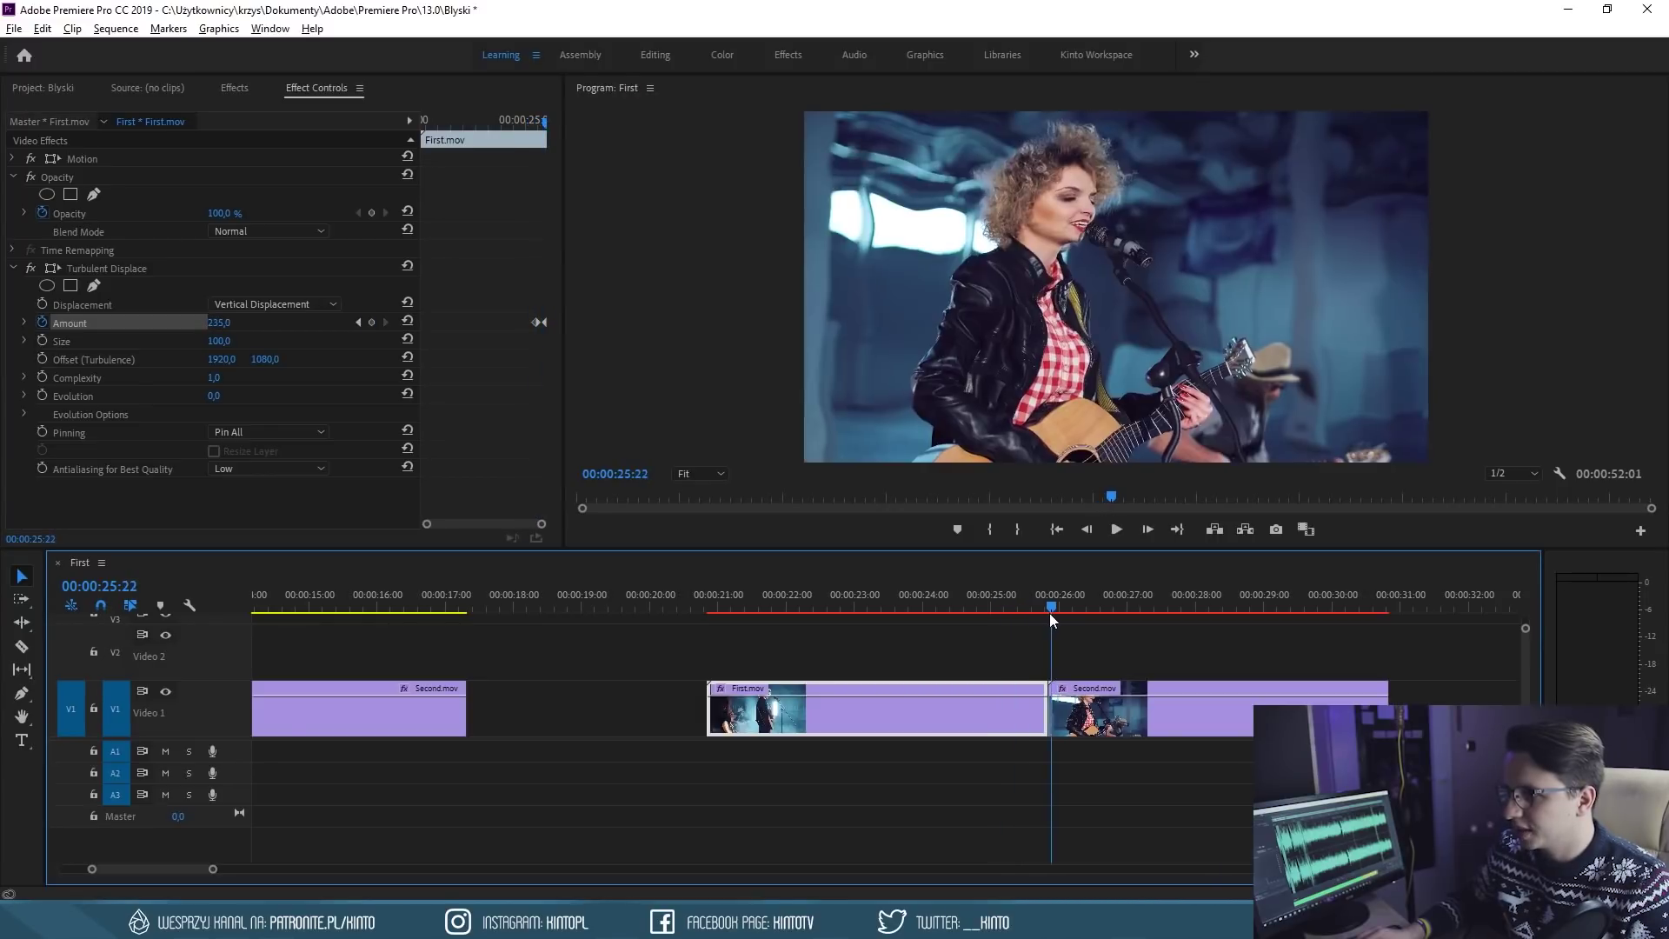
{"action": "mouse_move", "coordinate": [1050, 613]}
{"action": "left_mouse_down"}
{"action": "mouse_move", "coordinate": [989, 609]}
{"action": "mouse_move", "coordinate": [1035, 614]}
{"action": "left_mouse_up"}
{"action": "key", "text": "space"}
Expand the Amount graph and drag its Bezier handles so the 0-to-235 ramp eases in
{"action": "left_click", "coordinate": [25, 323]}
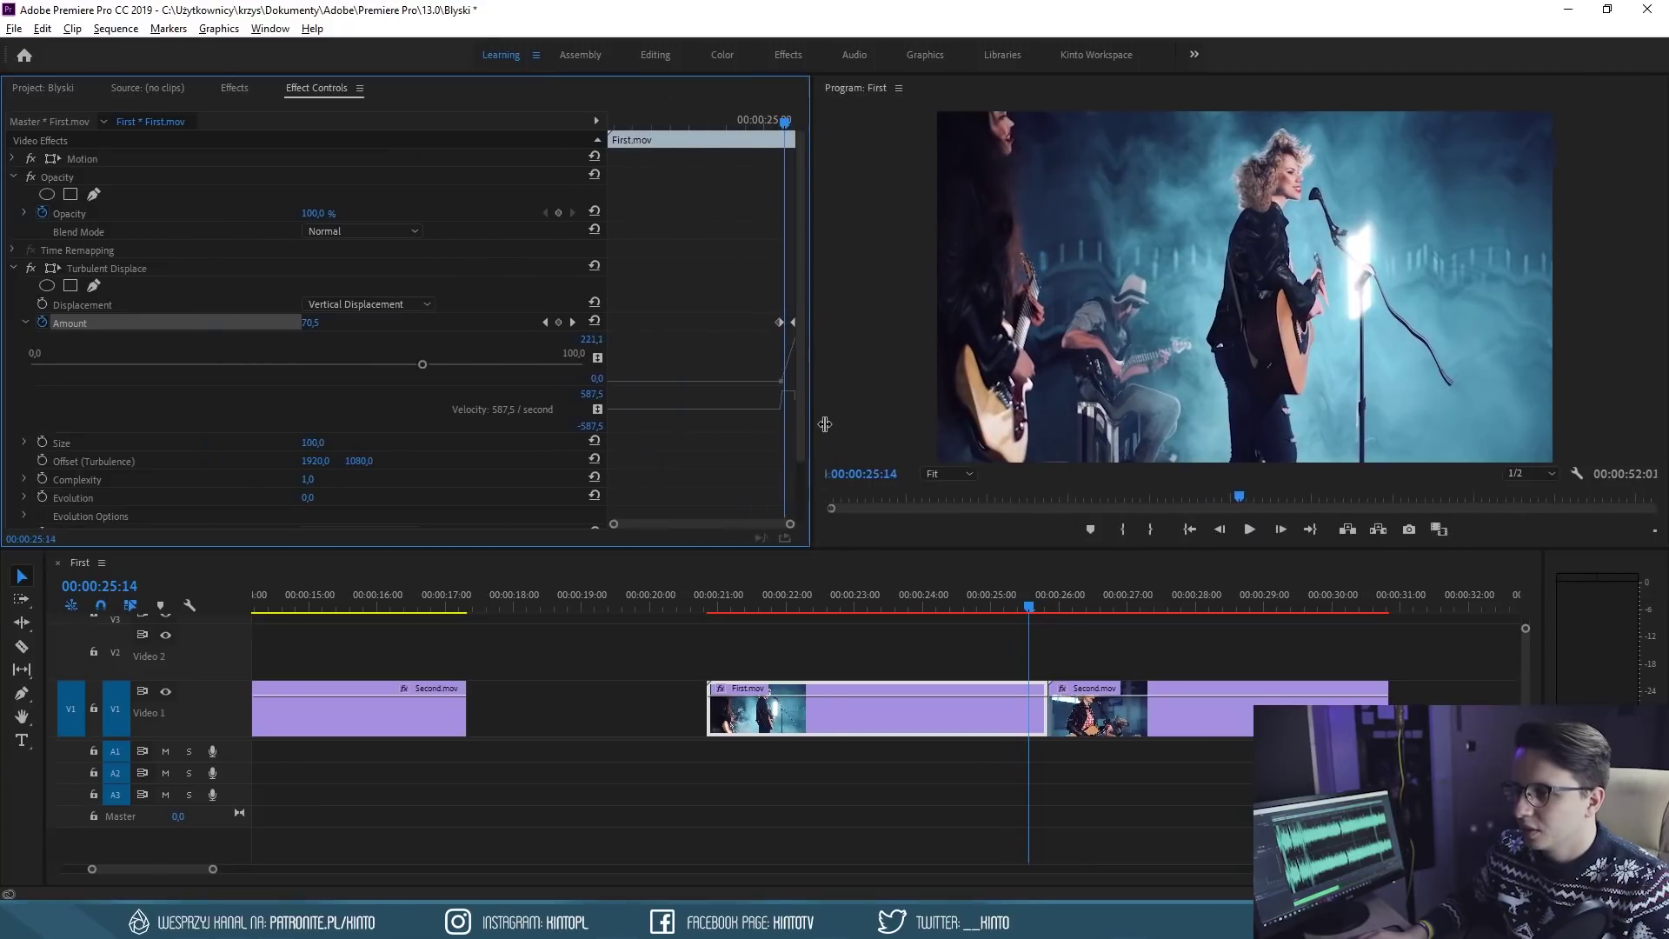
{"action": "left_click_drag", "start_coordinate": [562, 425], "coordinate": [855, 391]}
{"action": "left_click_drag", "start_coordinate": [626, 368], "coordinate": [523, 363]}
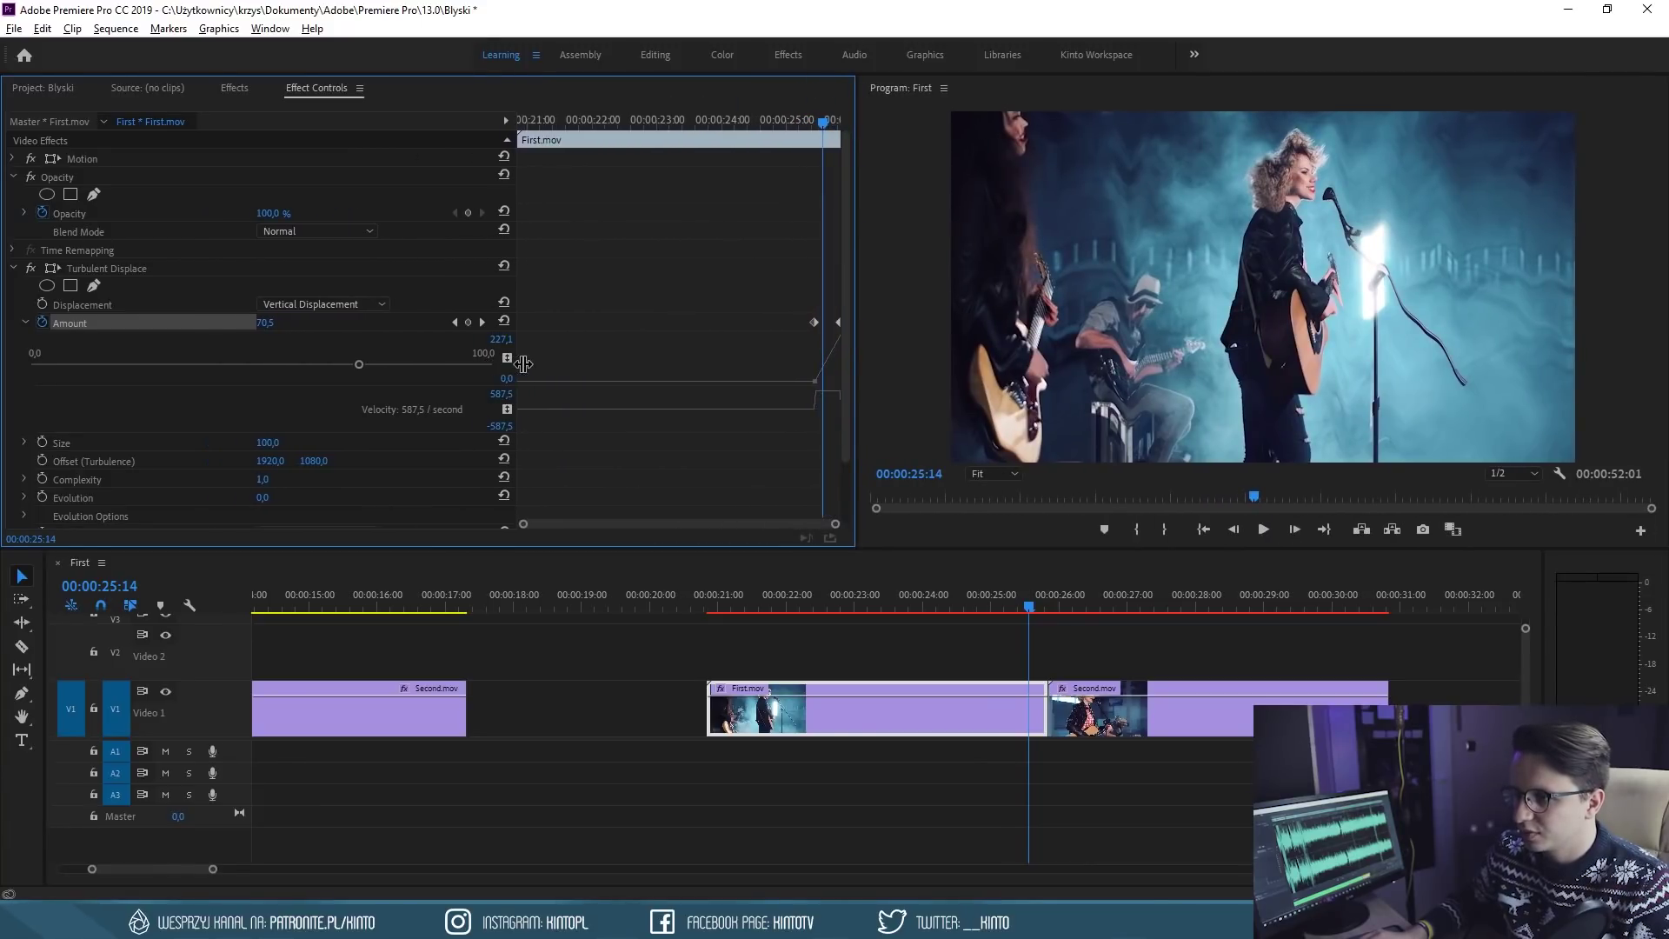
{"action": "left_click_drag", "start_coordinate": [525, 524], "coordinate": [801, 524]}
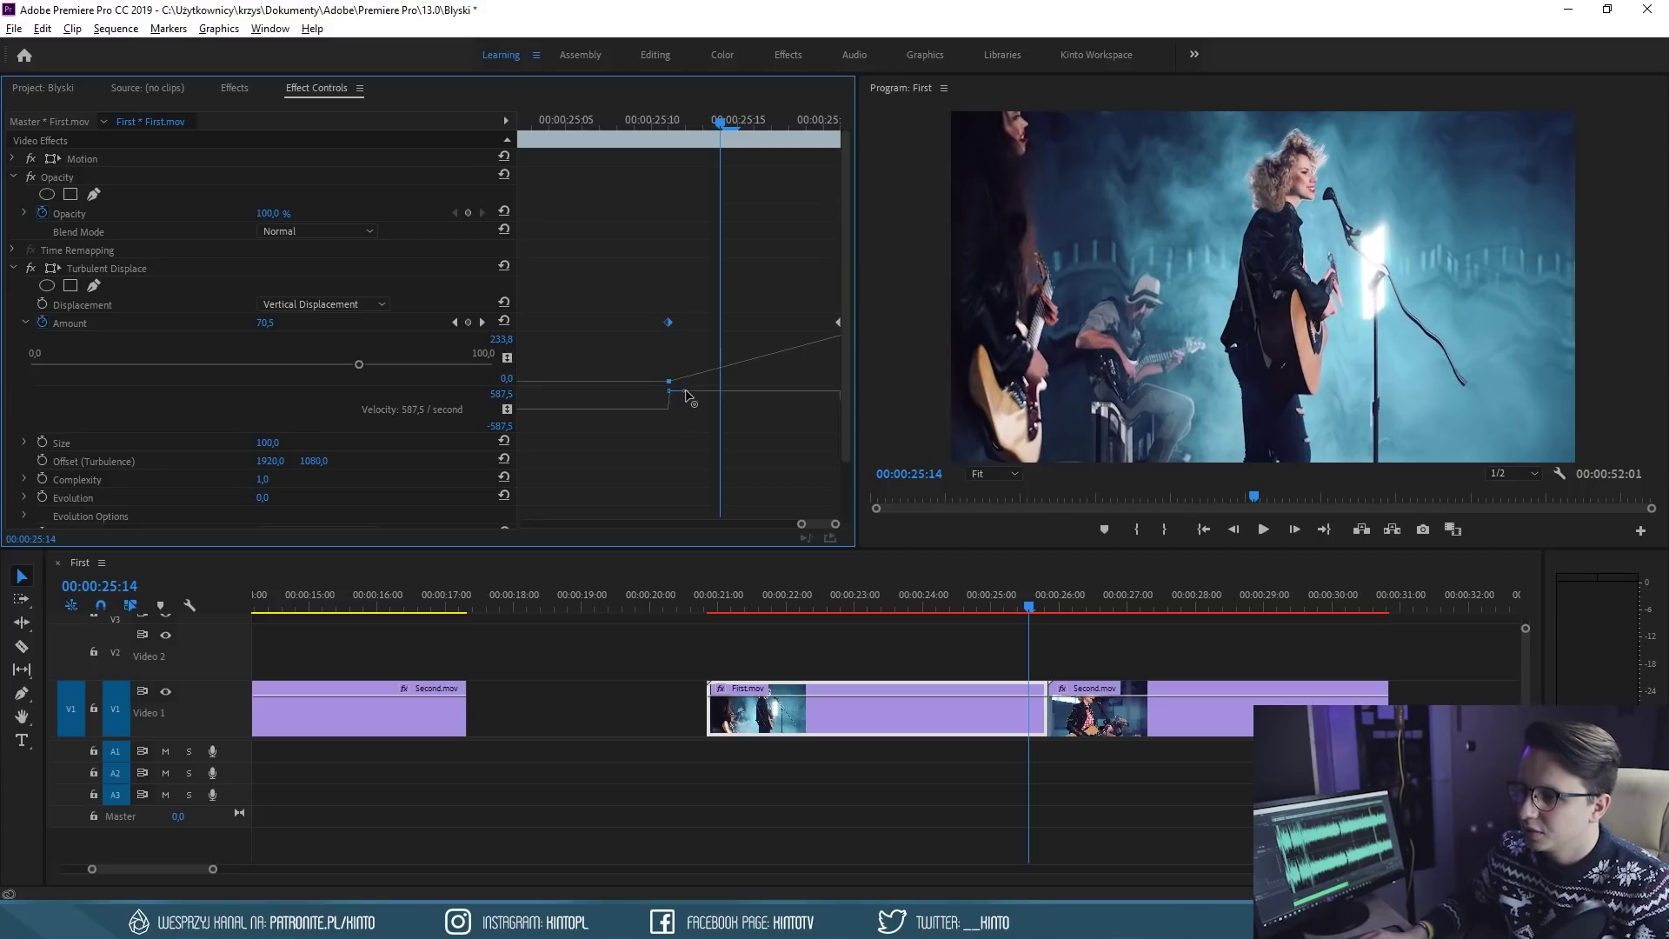
{"action": "left_click_drag", "start_coordinate": [687, 395], "coordinate": [695, 400]}
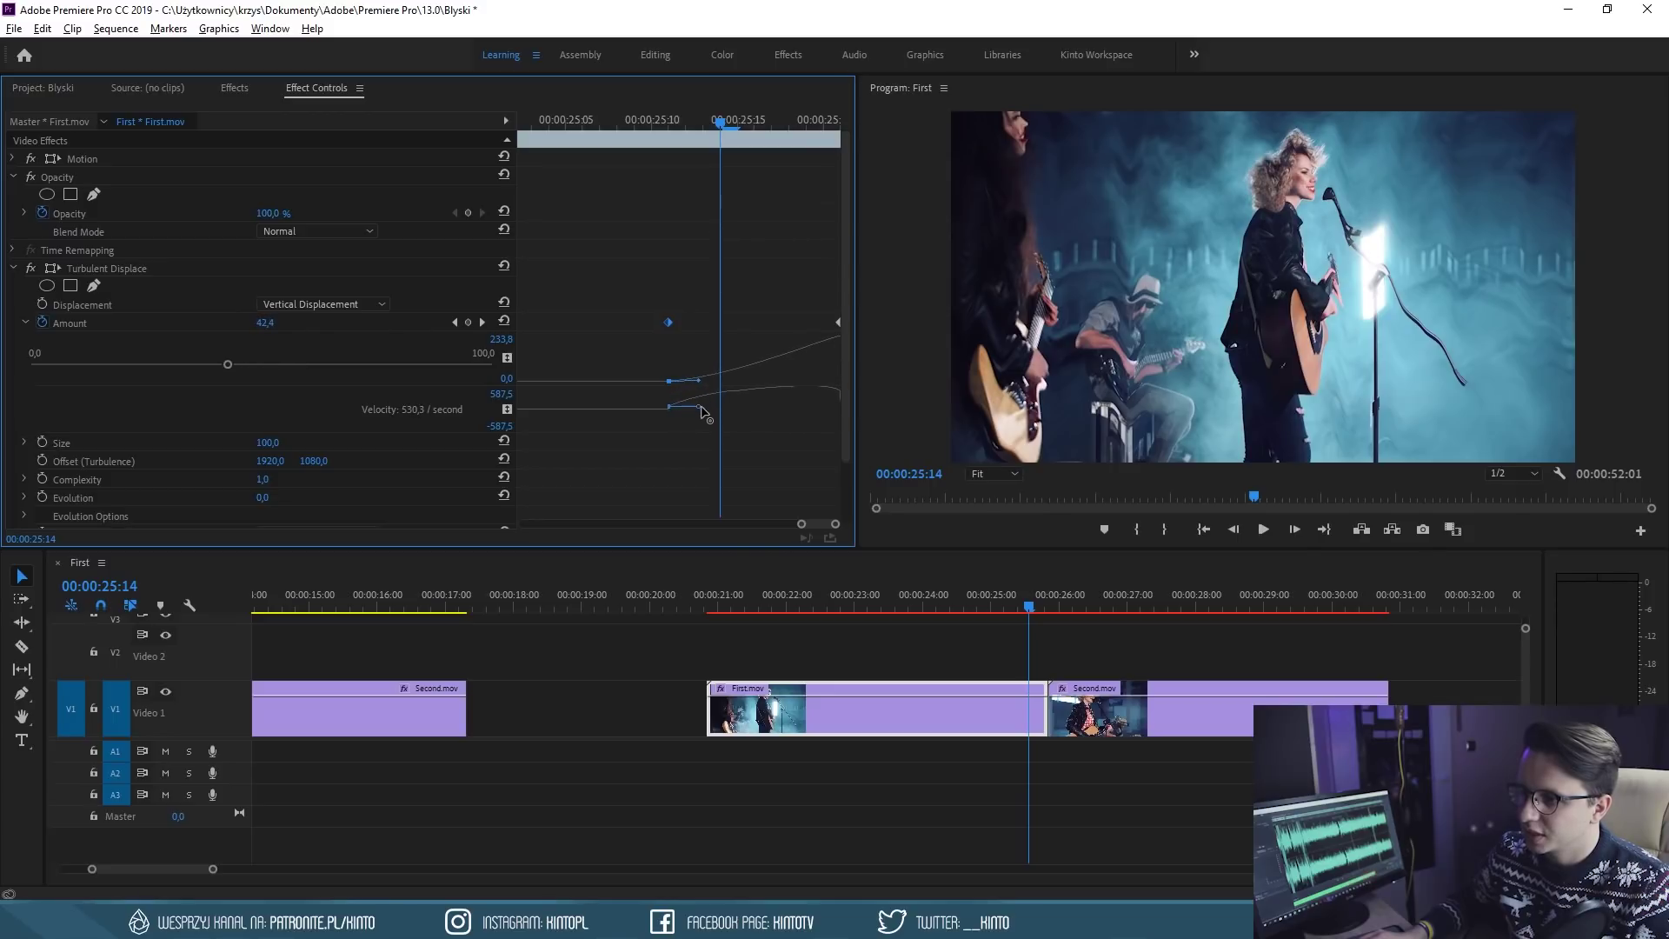
{"action": "left_click_drag", "start_coordinate": [702, 408], "coordinate": [672, 414]}
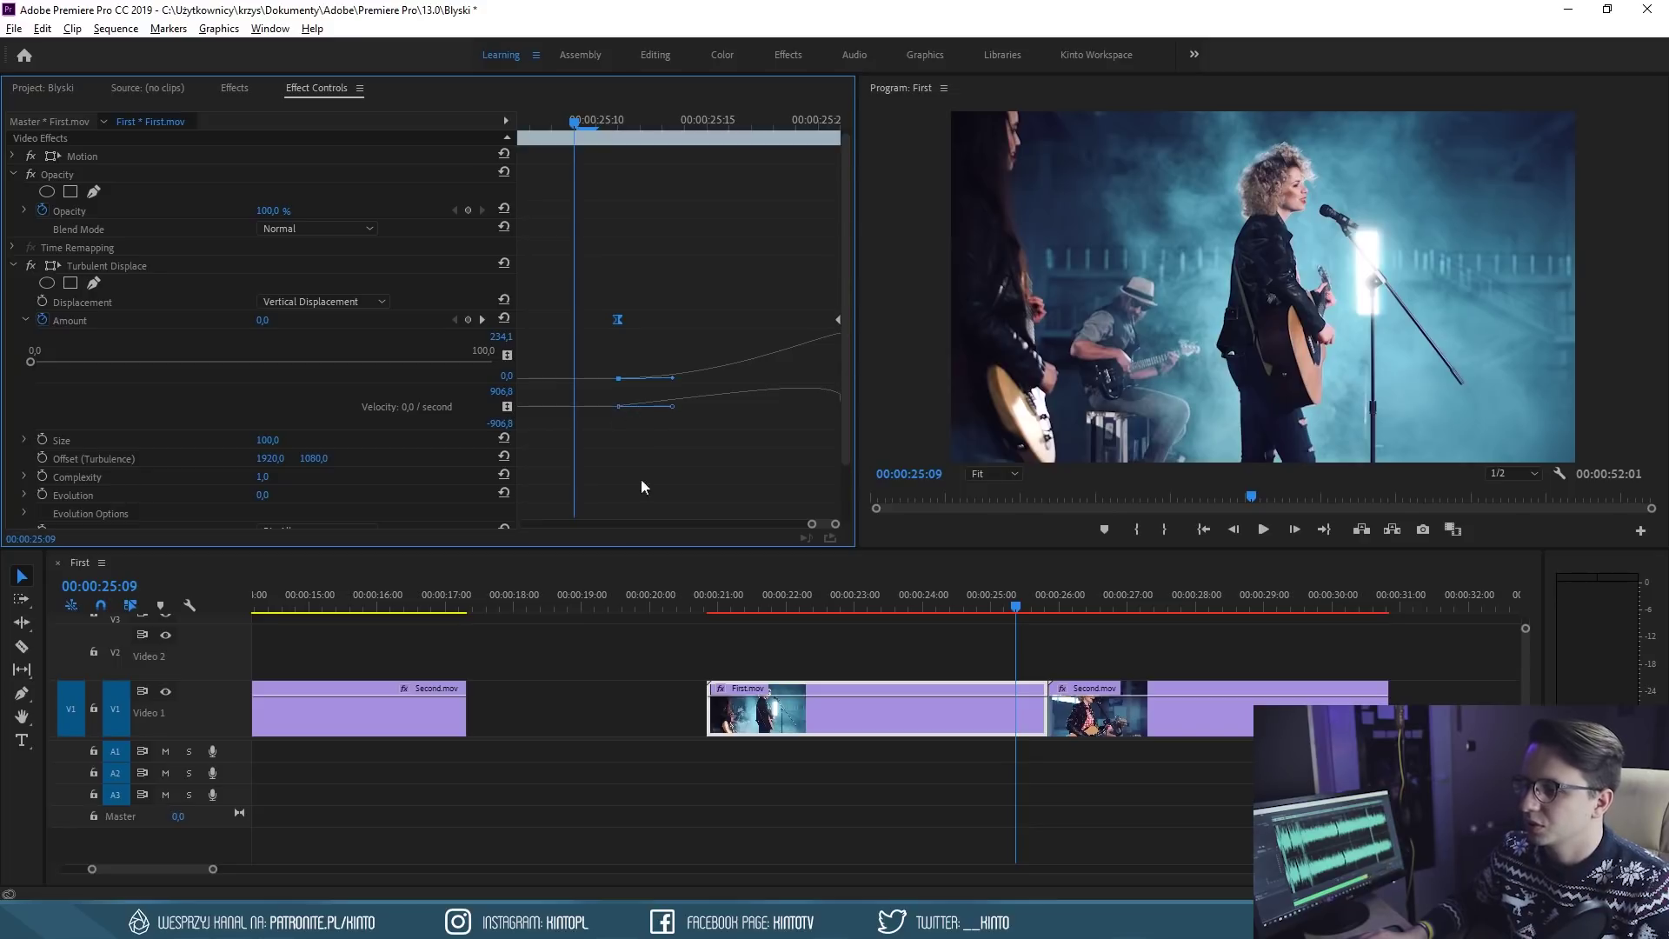
Play and scrub back through the eased warp before the cut
{"action": "left_click", "coordinate": [983, 600]}
{"action": "key", "text": "space"}
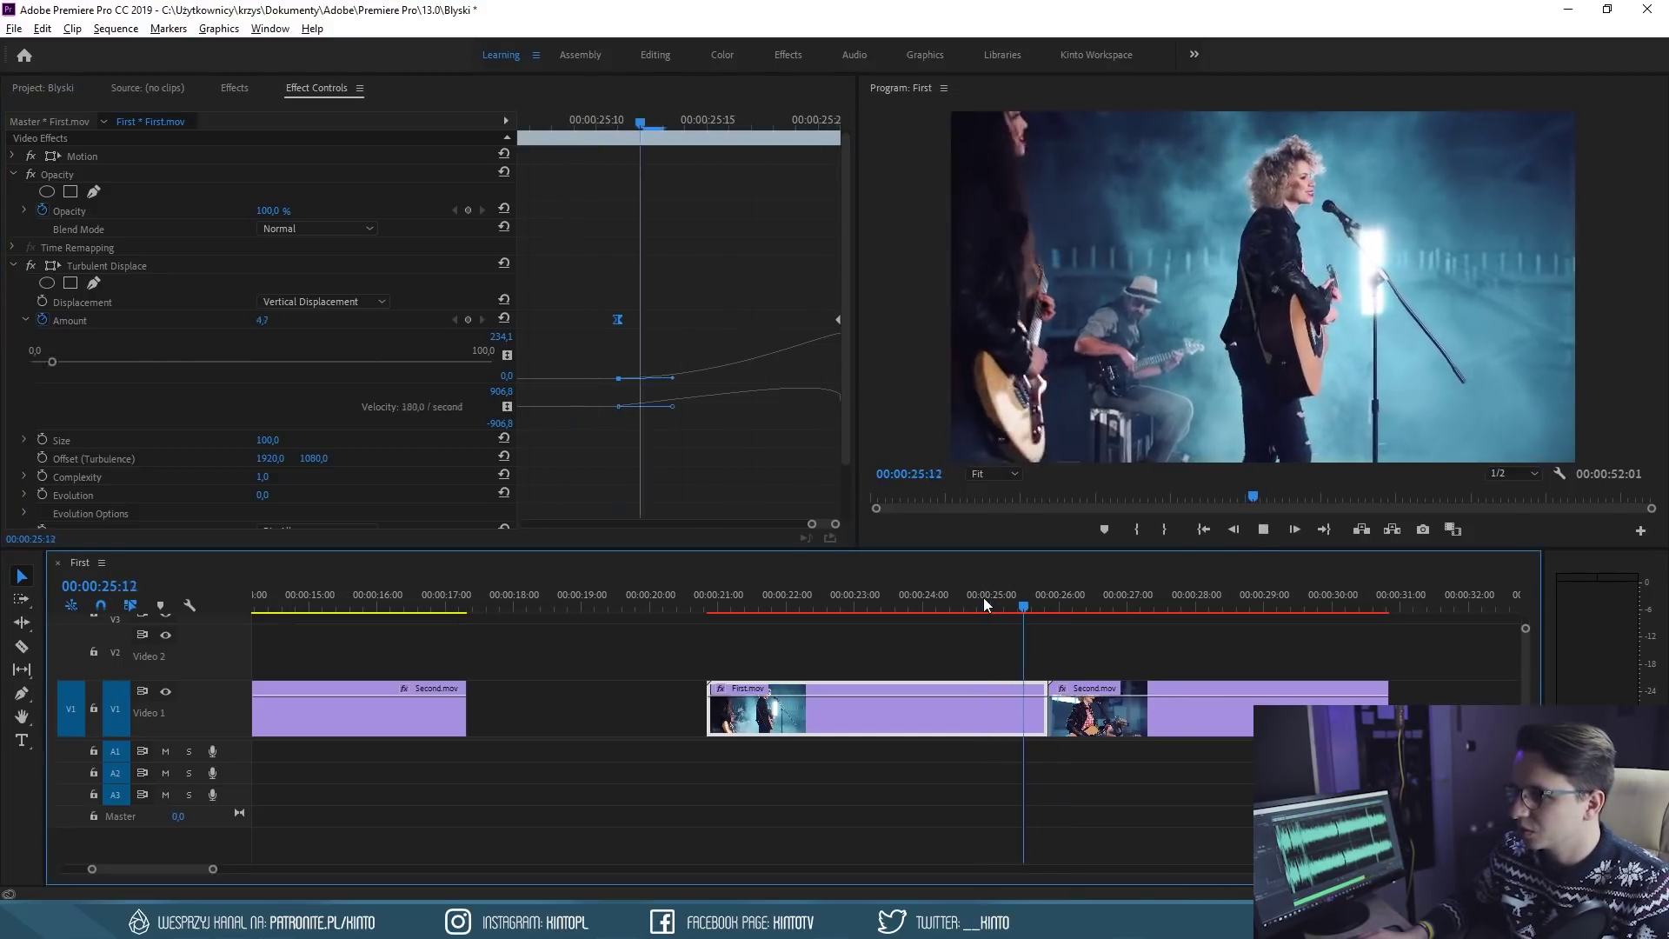
{"action": "left_click_drag", "start_coordinate": [1066, 591], "coordinate": [1026, 593]}
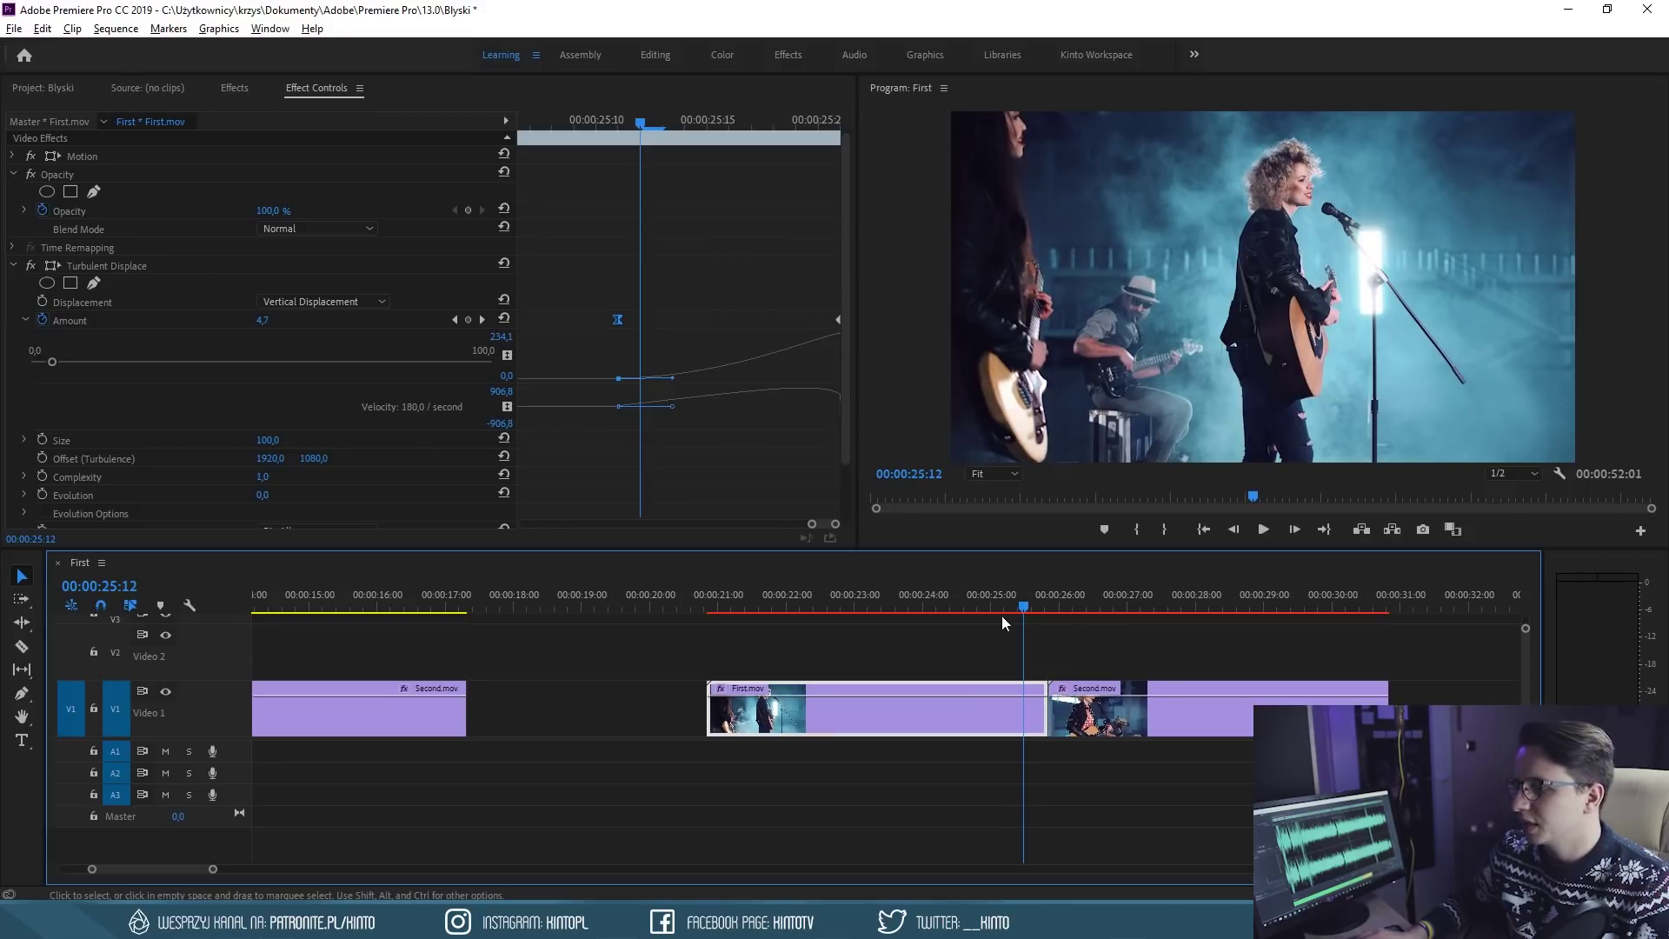
{"action": "left_click_drag", "start_coordinate": [1026, 600], "coordinate": [1059, 605]}
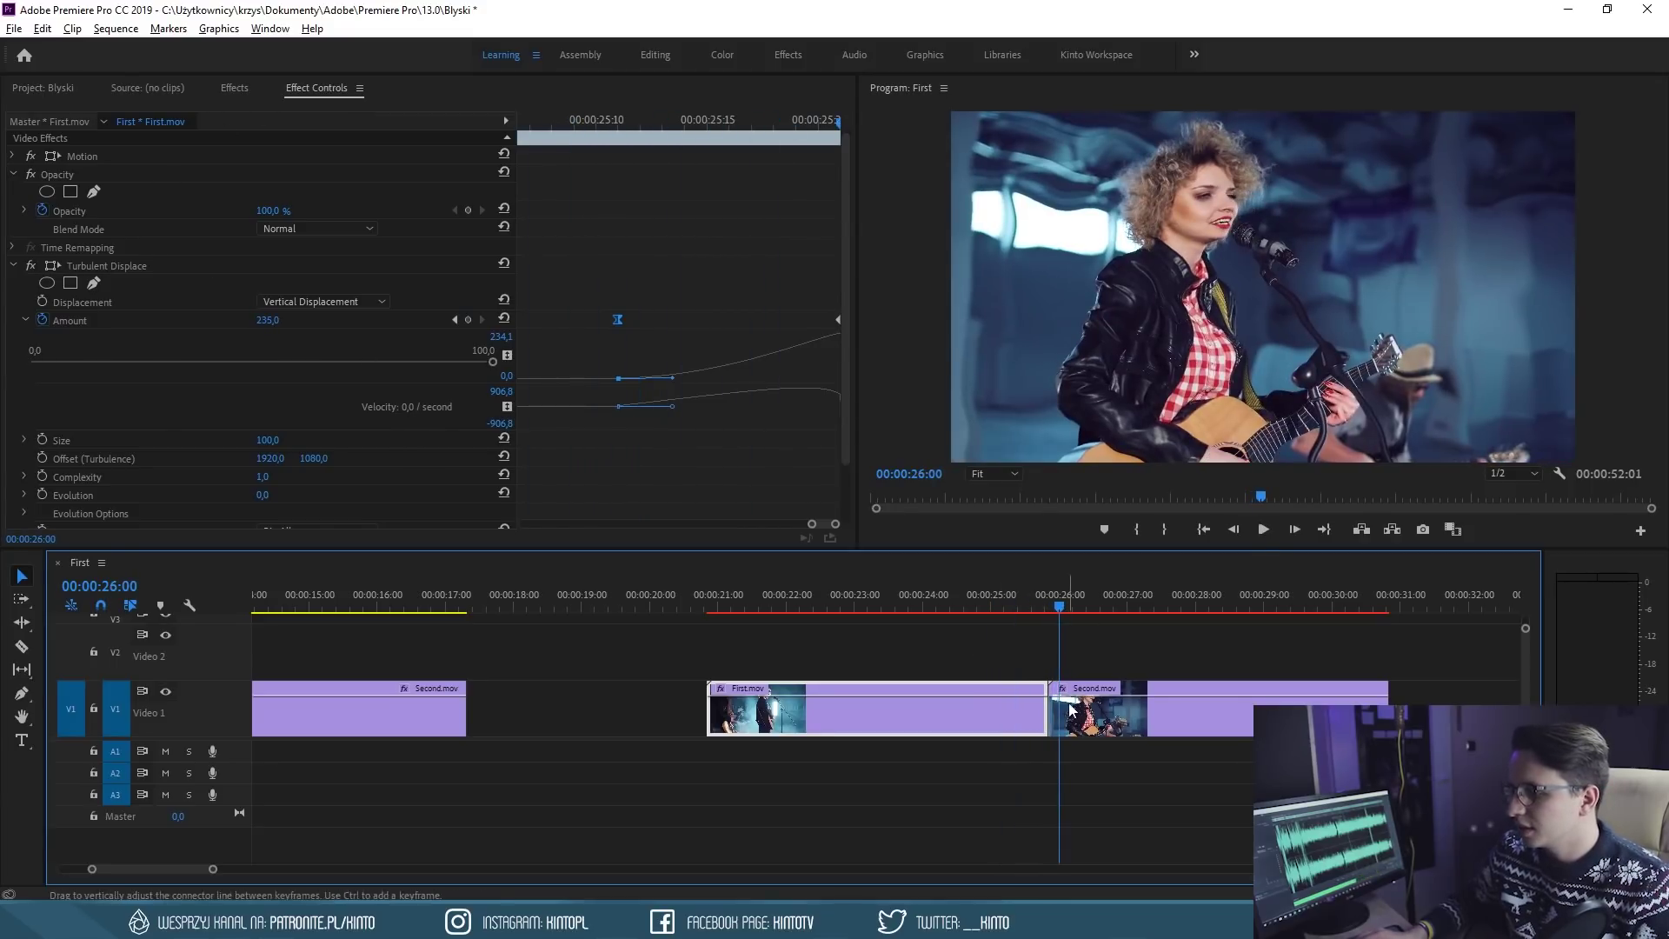
On Second.mov, switch to Vertical Displacement and keyframe Amount 0 at 00:00:26:01
{"action": "left_click", "coordinate": [1217, 708]}
{"action": "left_click", "coordinate": [484, 134]}
{"action": "key", "text": "Left"}
{"action": "key", "text": "Left"}
{"action": "key", "text": "Left"}
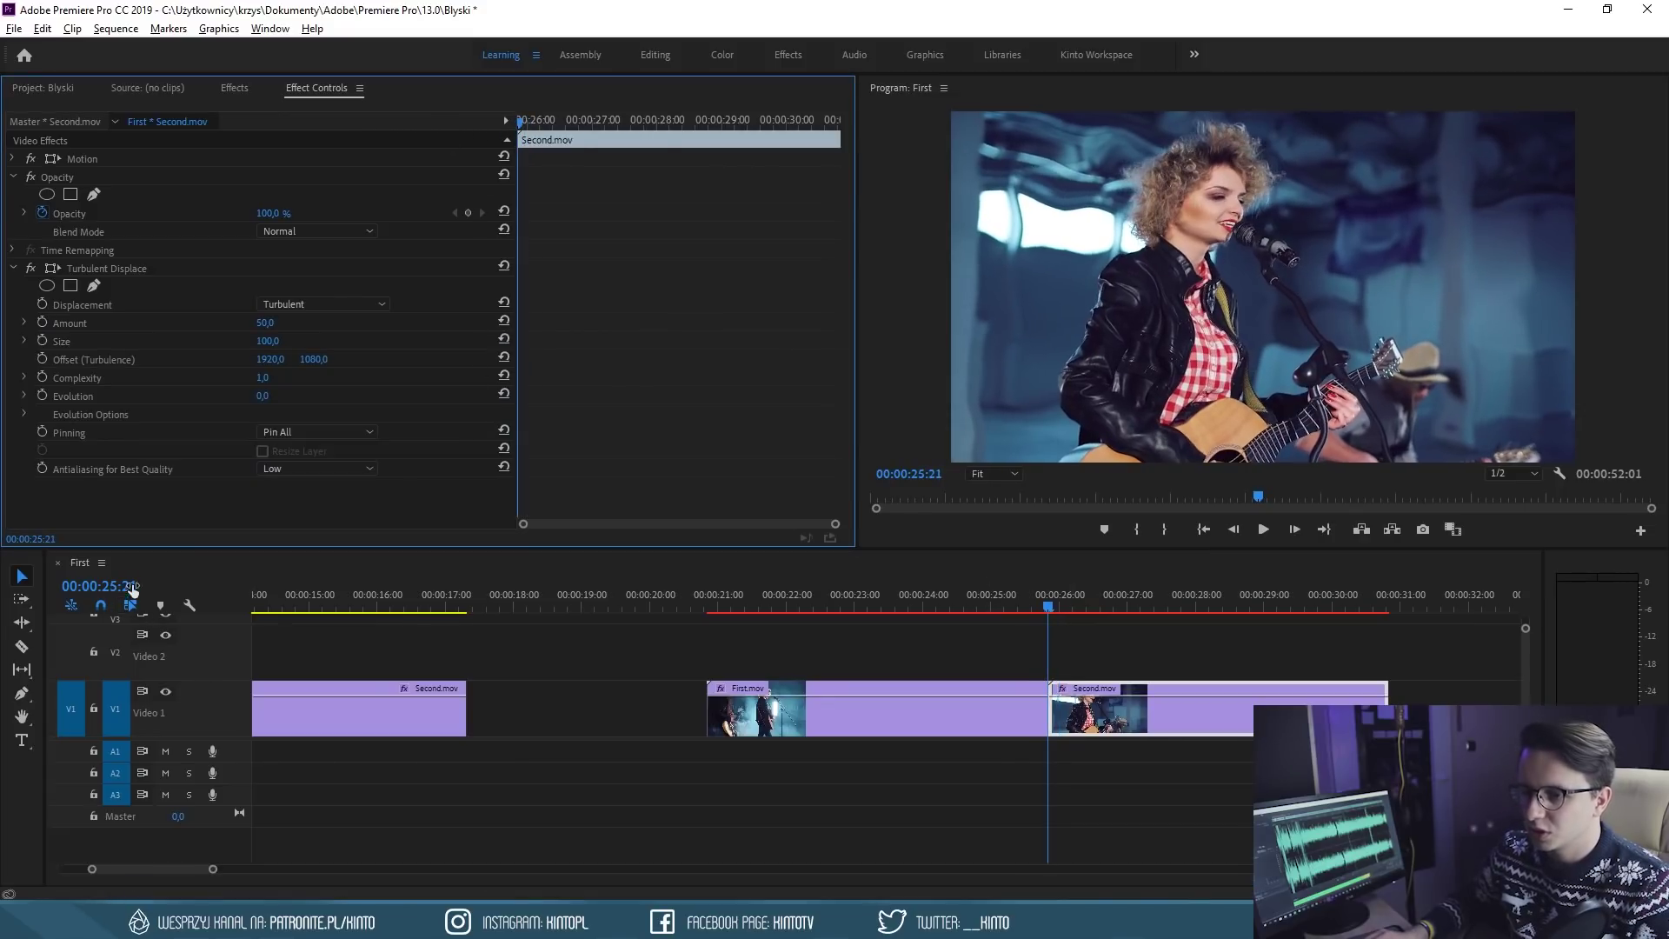
{"action": "left_click", "coordinate": [132, 588]}
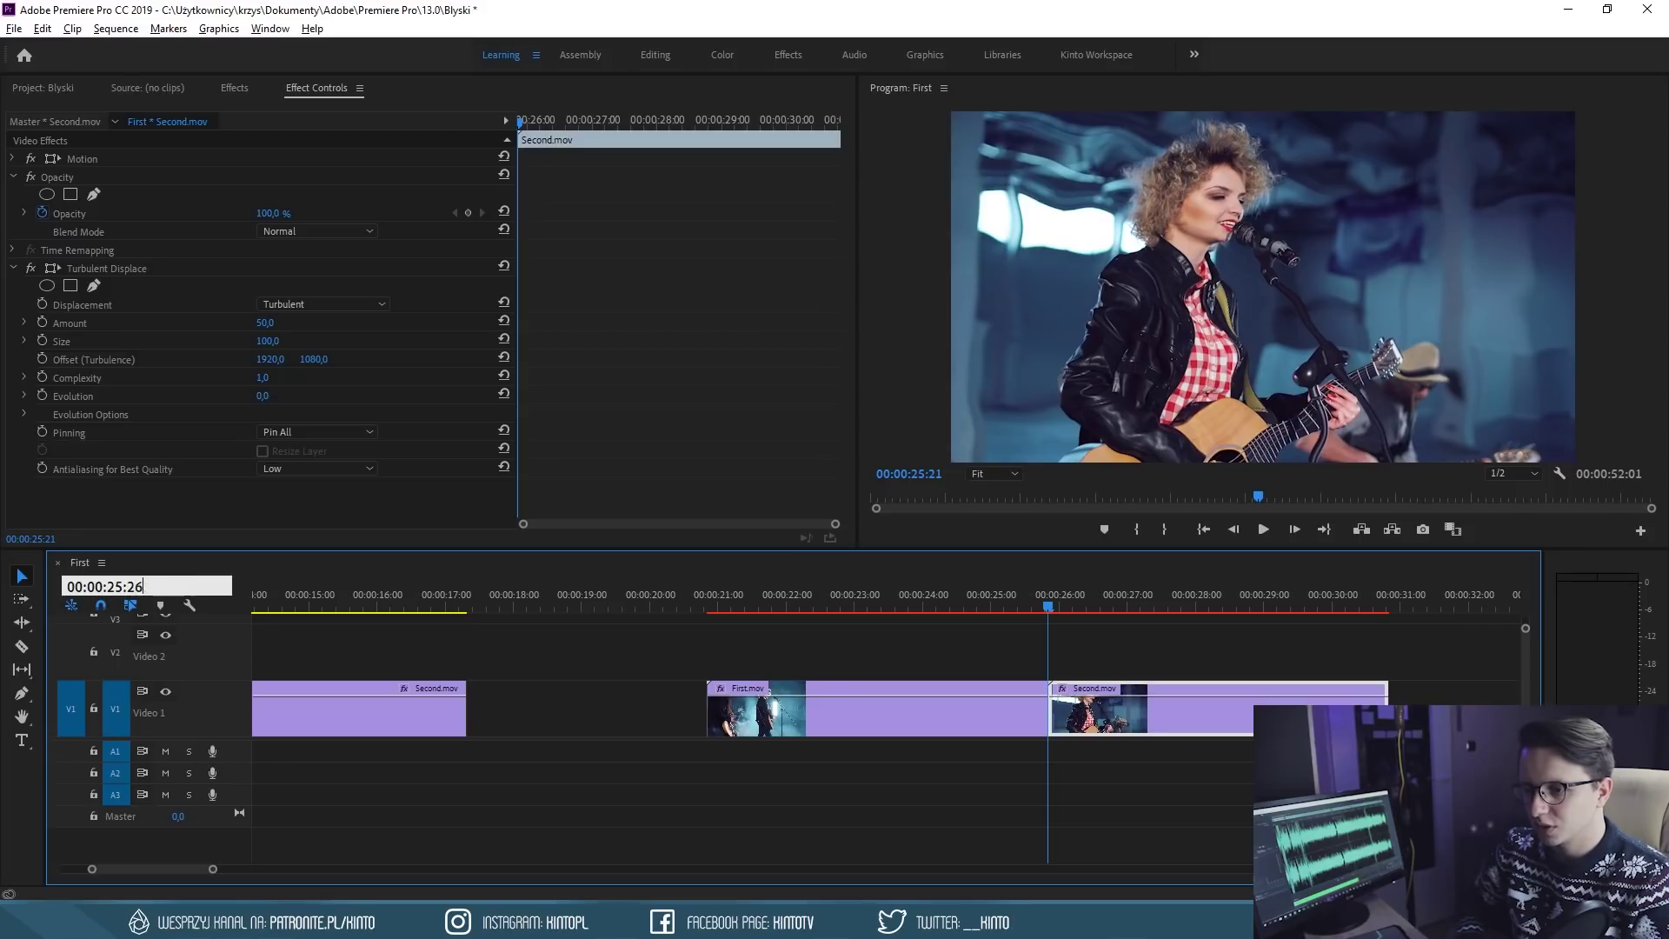
{"action": "key", "text": "Return"}
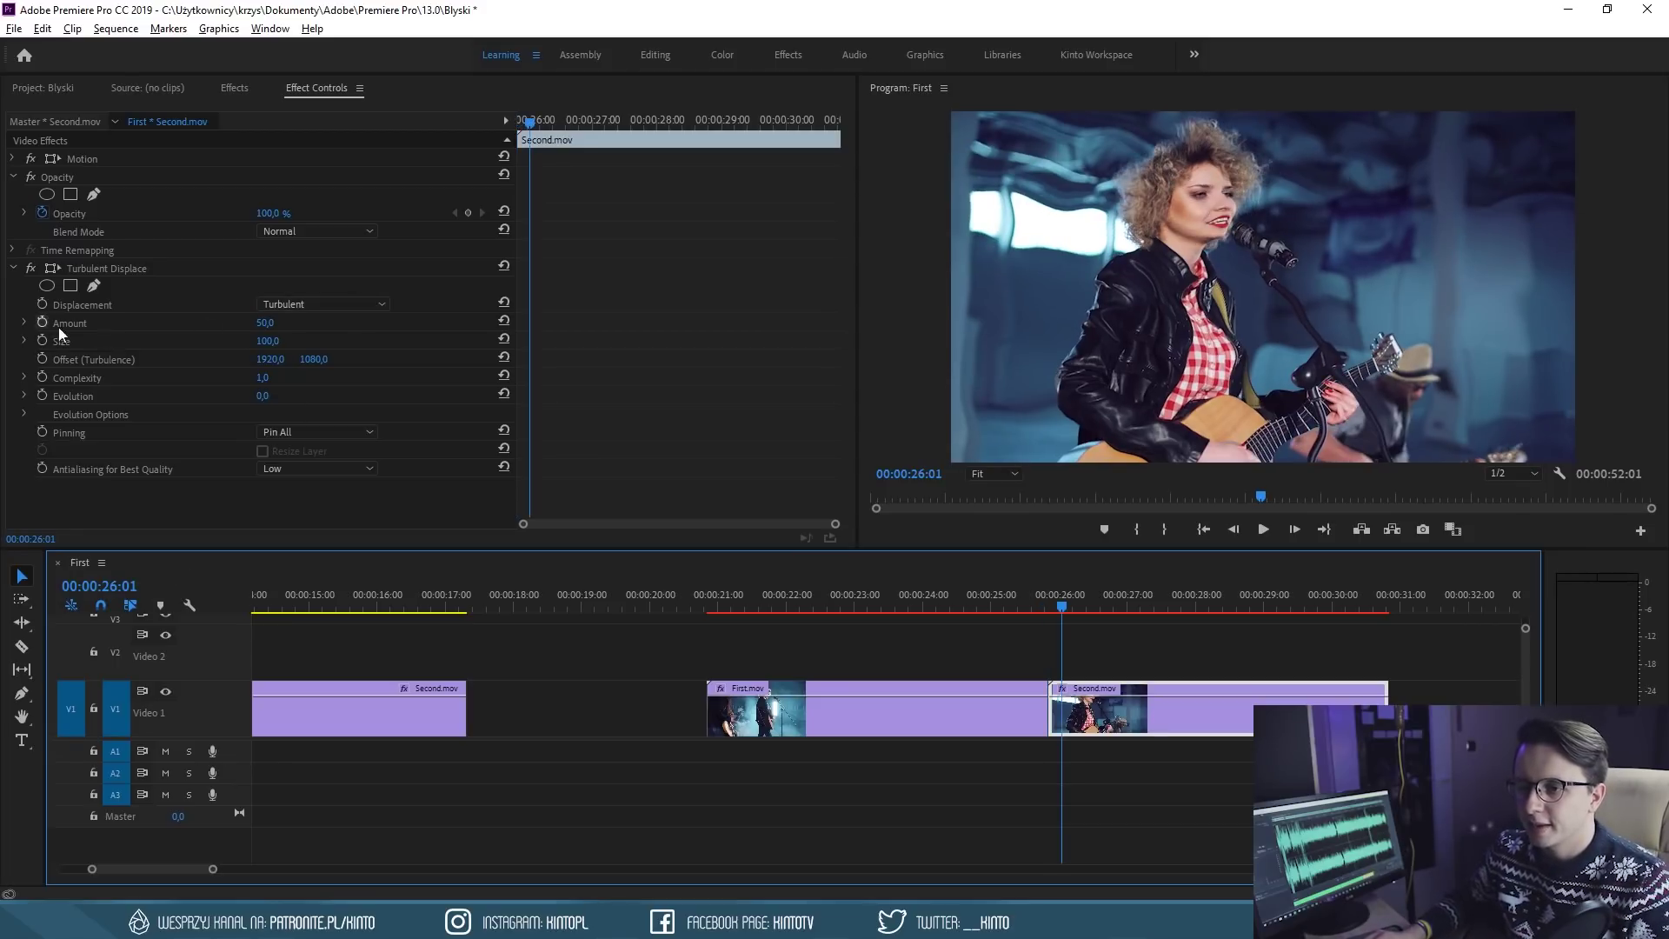
{"action": "left_click", "coordinate": [266, 322]}
{"action": "type", "text": "0"}
{"action": "key", "text": "Return"}
{"action": "left_click", "coordinate": [324, 304]}
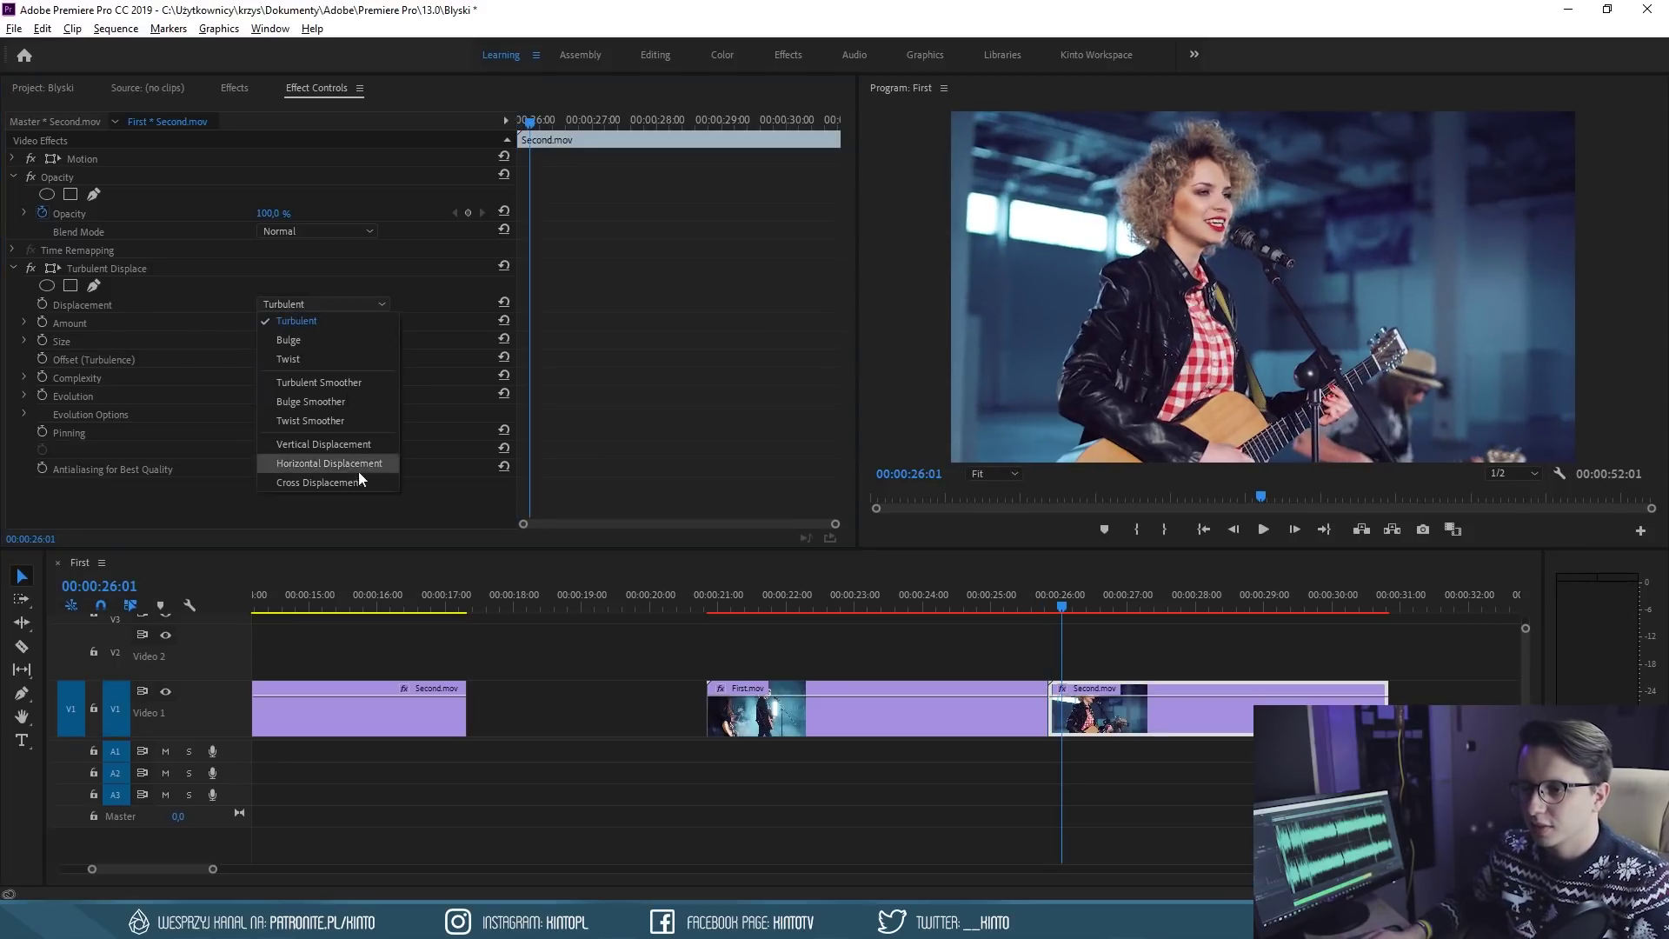
{"action": "left_click", "coordinate": [330, 445]}
{"action": "left_click", "coordinate": [41, 323]}
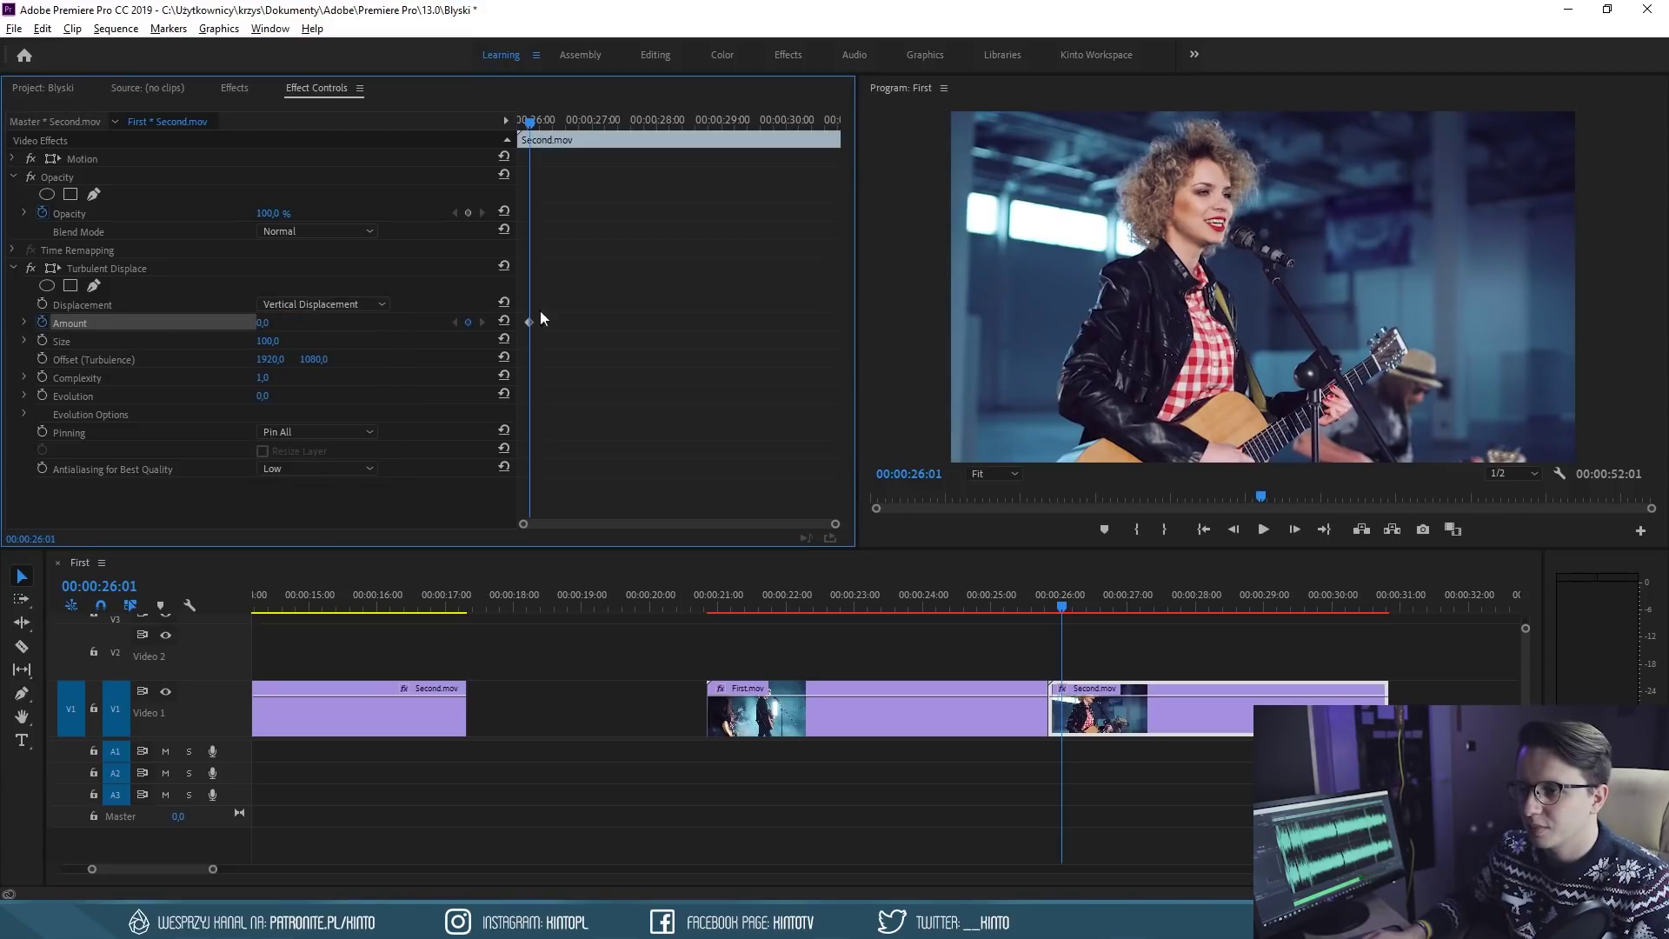
Keyframe Amount 200 at 25:21 at the clip start and play back the glitch
{"action": "left_click_drag", "start_coordinate": [550, 121], "coordinate": [520, 121]}
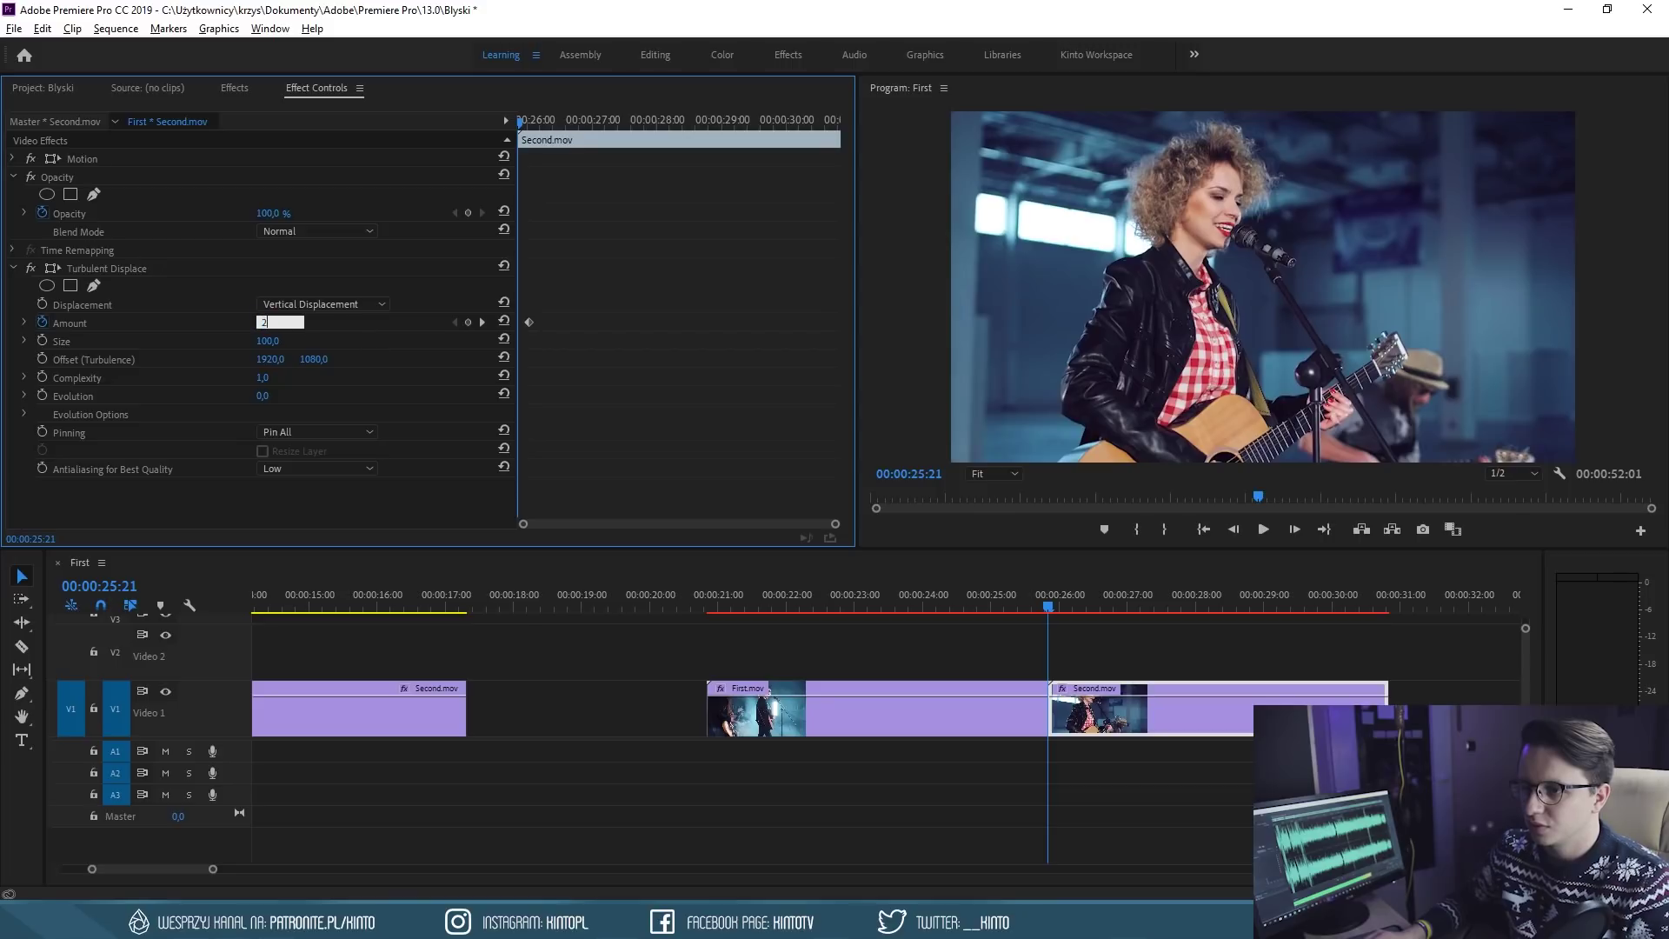
{"action": "left_click", "coordinate": [1015, 589]}
{"action": "key", "text": "space"}
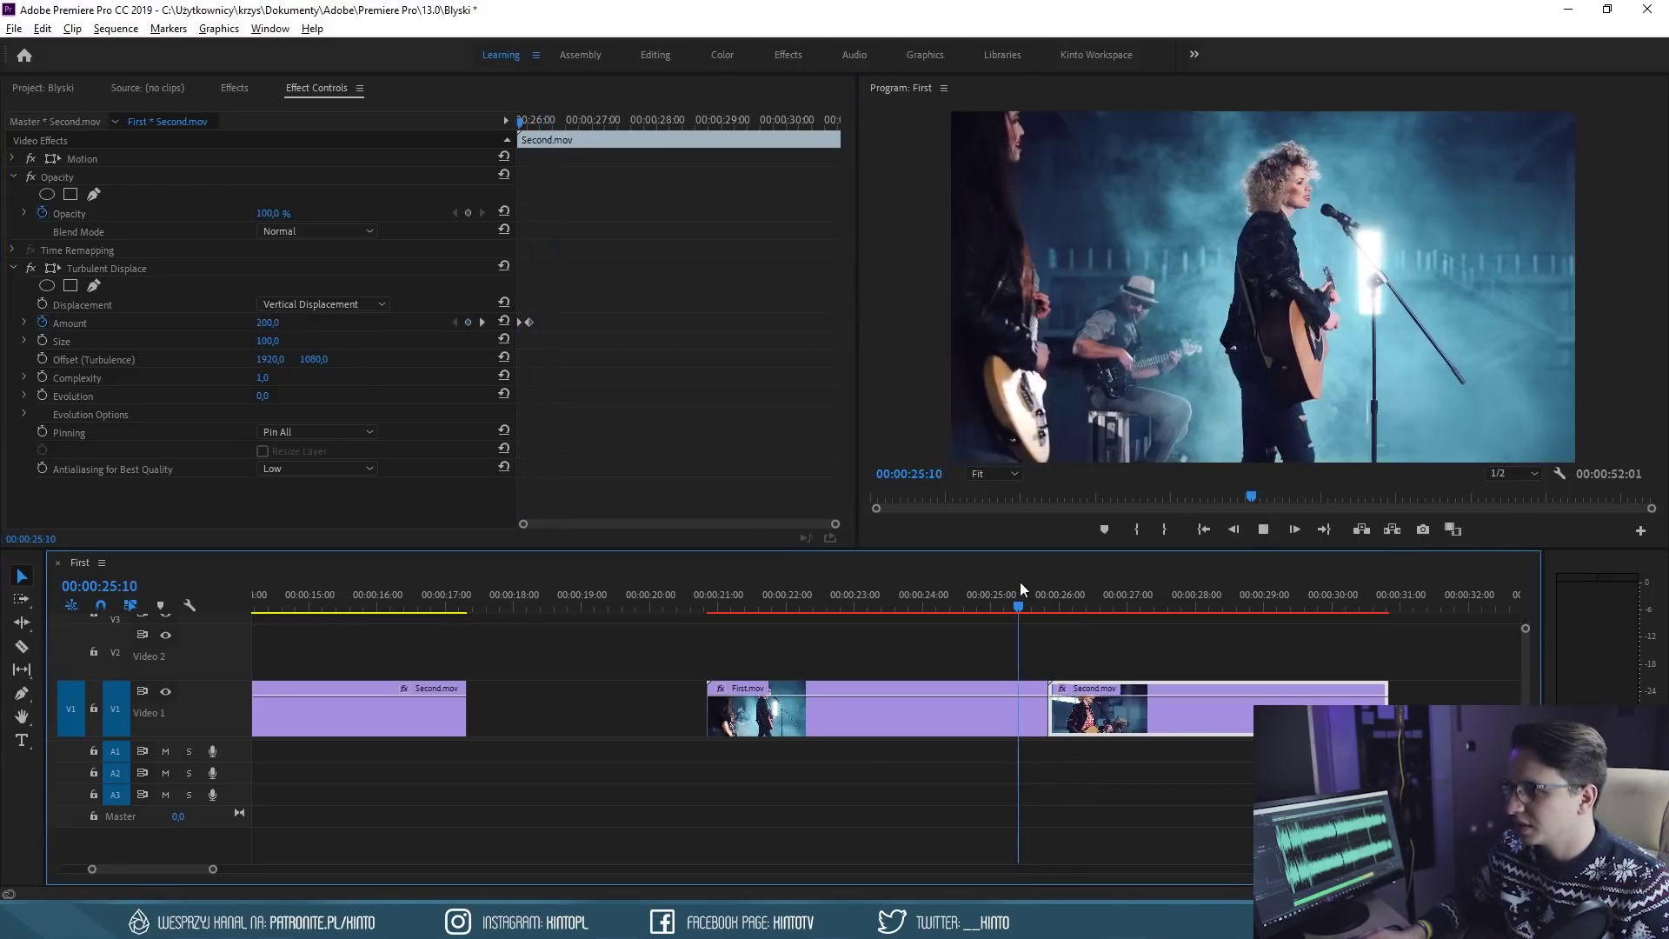
{"action": "key", "text": "space"}
Make the Amount keyframes Bezier and preview the smoothed glitch through the cut
{"action": "left_click_drag", "start_coordinate": [1118, 581], "coordinate": [1088, 581]}
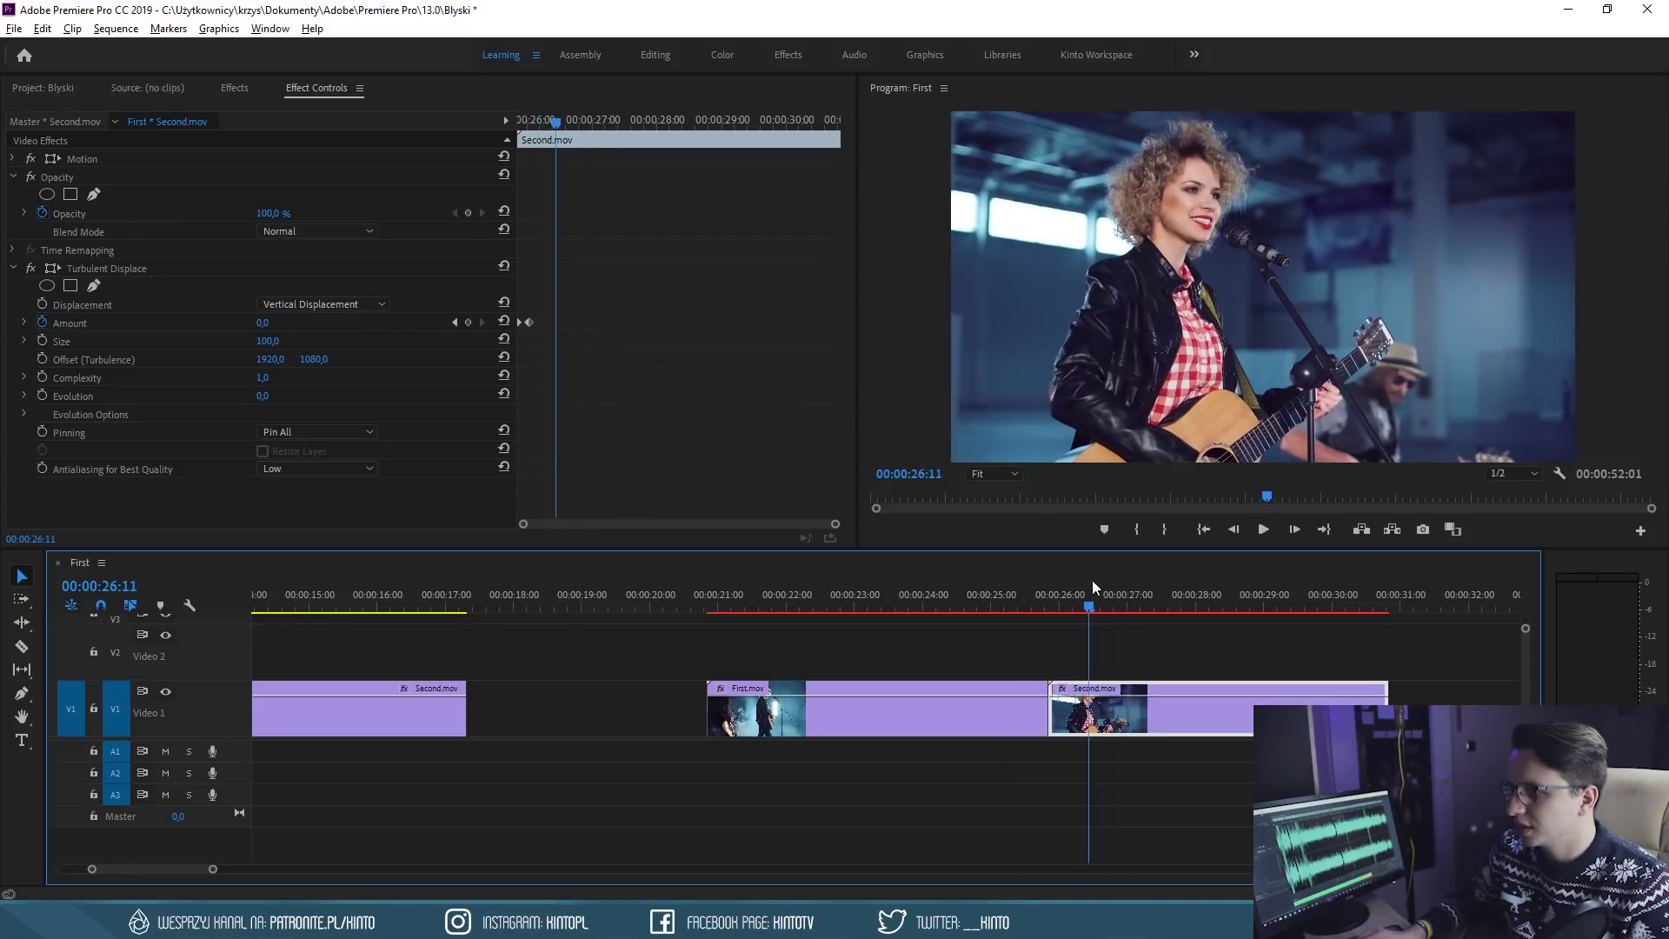
{"action": "left_click", "coordinate": [565, 321]}
{"action": "right_click", "coordinate": [531, 323]}
{"action": "left_click", "coordinate": [561, 487]}
{"action": "left_click", "coordinate": [1011, 600]}
{"action": "key", "text": "space"}
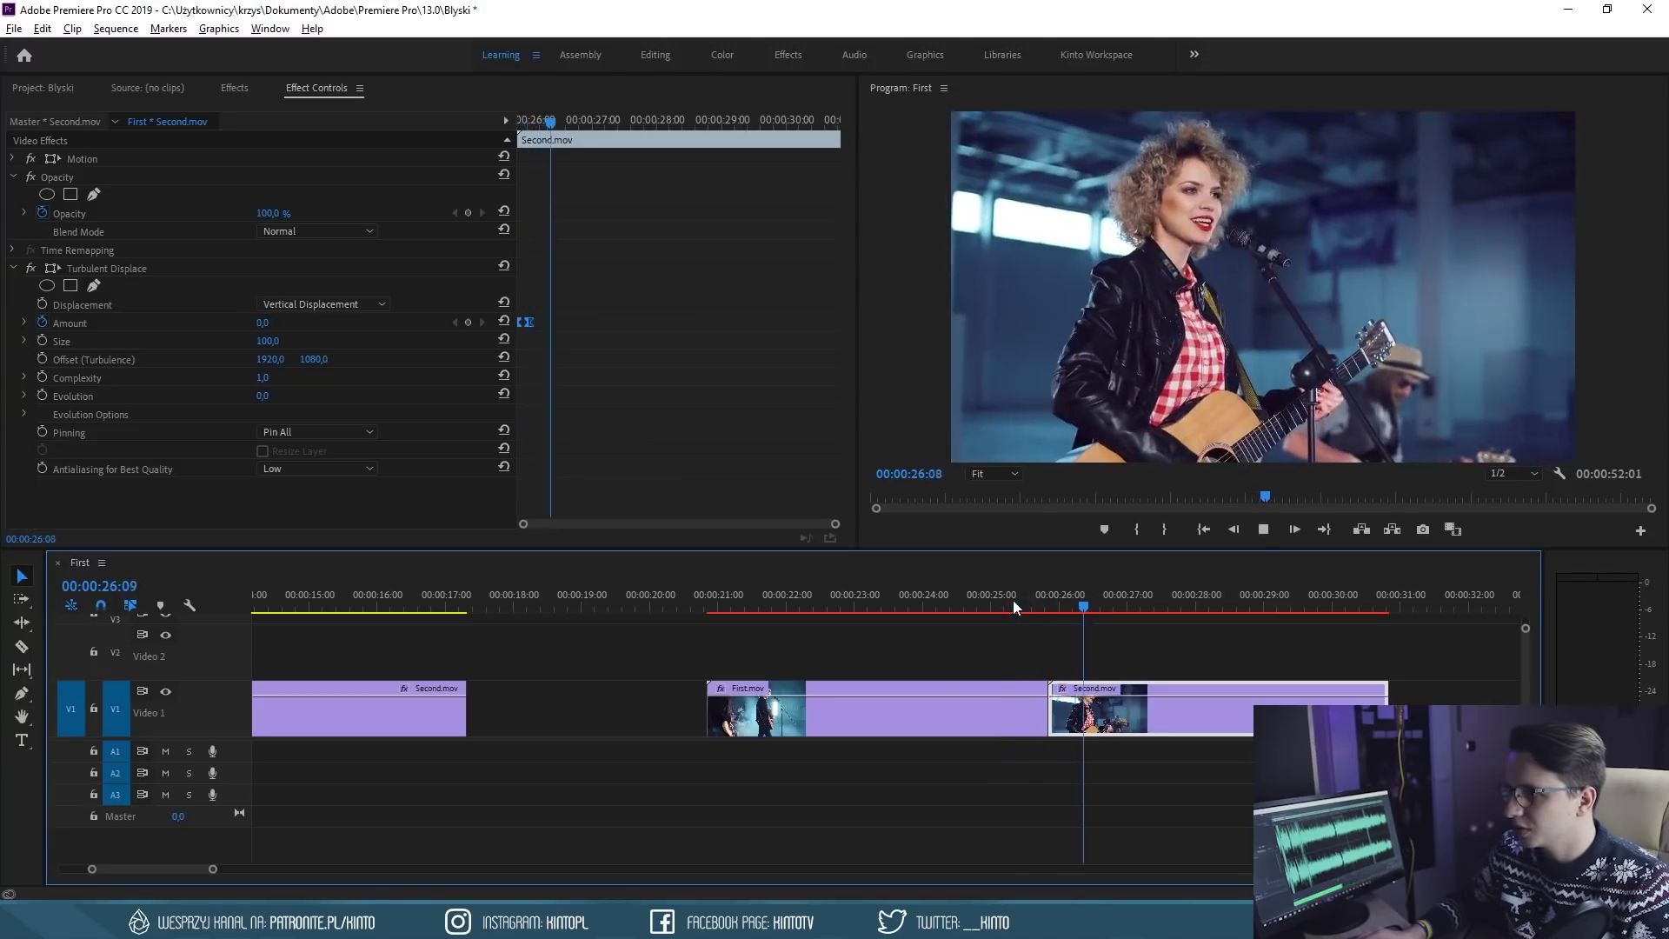
{"action": "left_click", "coordinate": [1033, 606]}
{"action": "left_click_drag", "start_coordinate": [1036, 609], "coordinate": [1046, 610]}
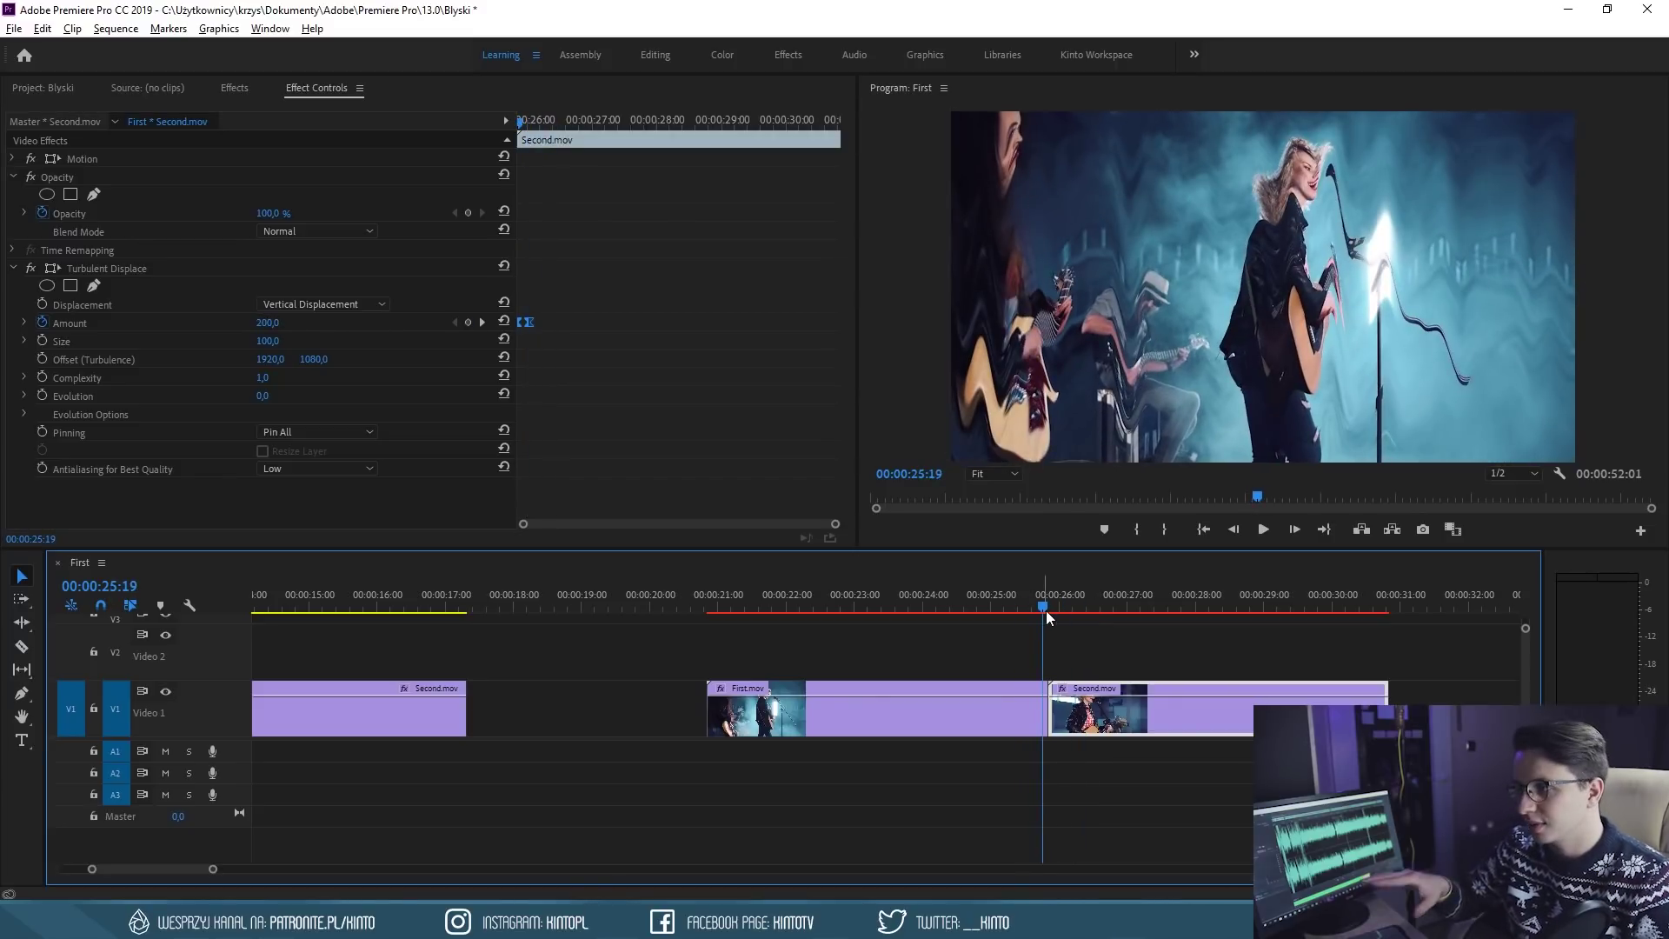
{"action": "left_click", "coordinate": [1009, 692]}
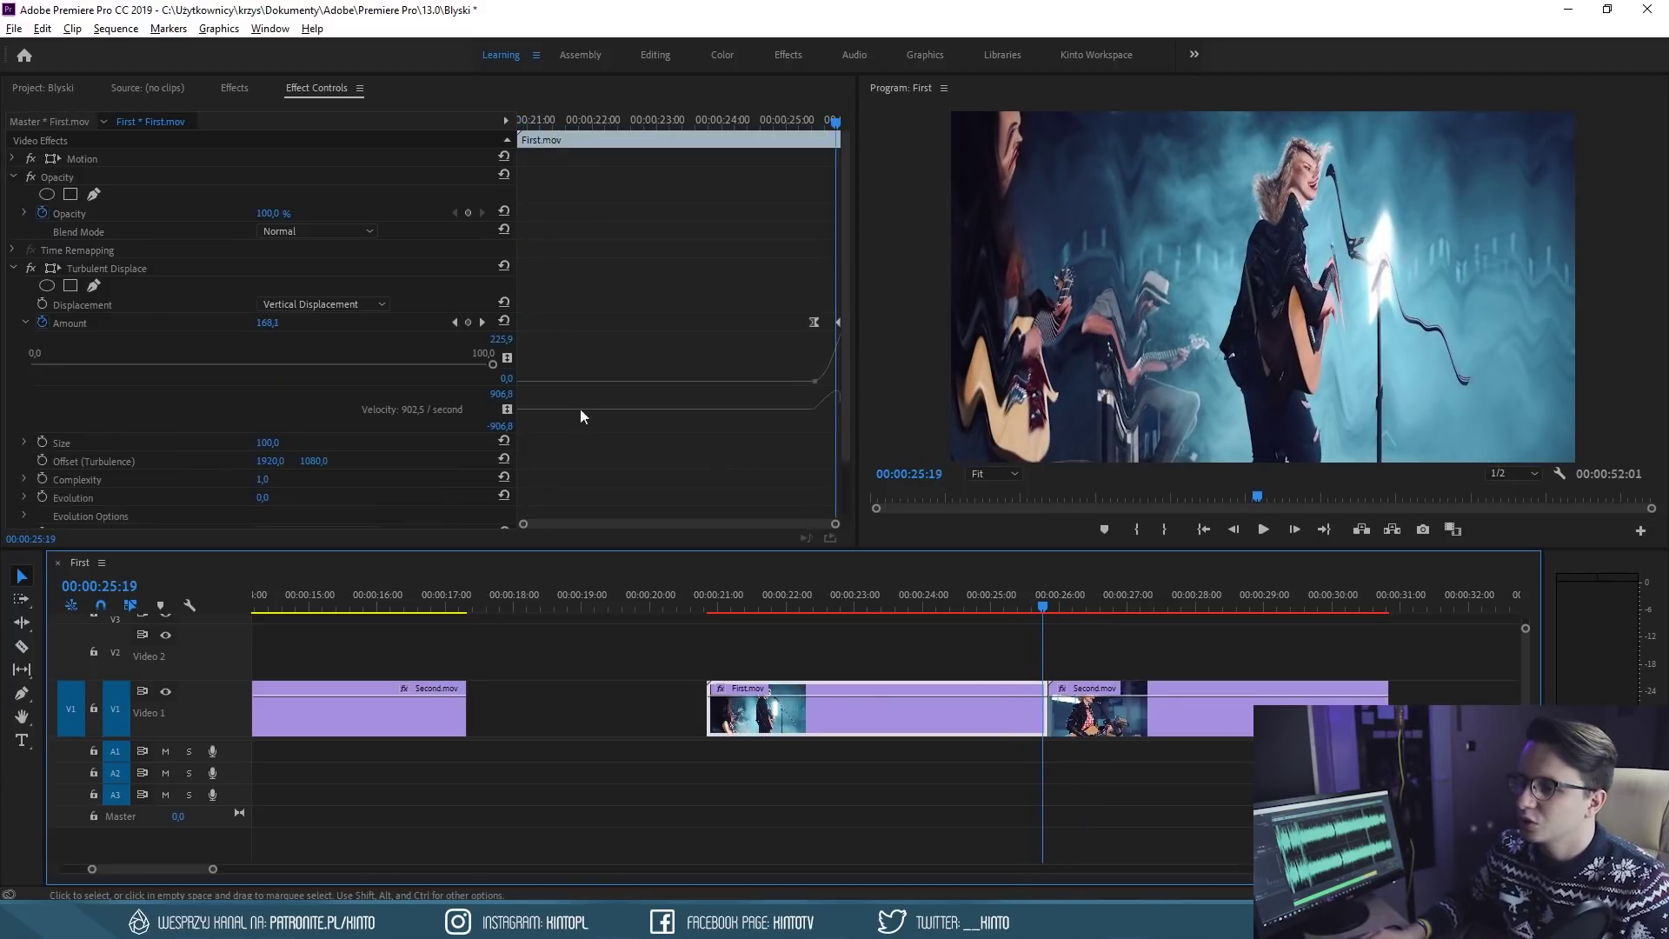
Search 'bri' and drop Brightness & Contrast onto Second.mov, then view its Effect Controls
{"action": "left_click", "coordinate": [235, 90]}
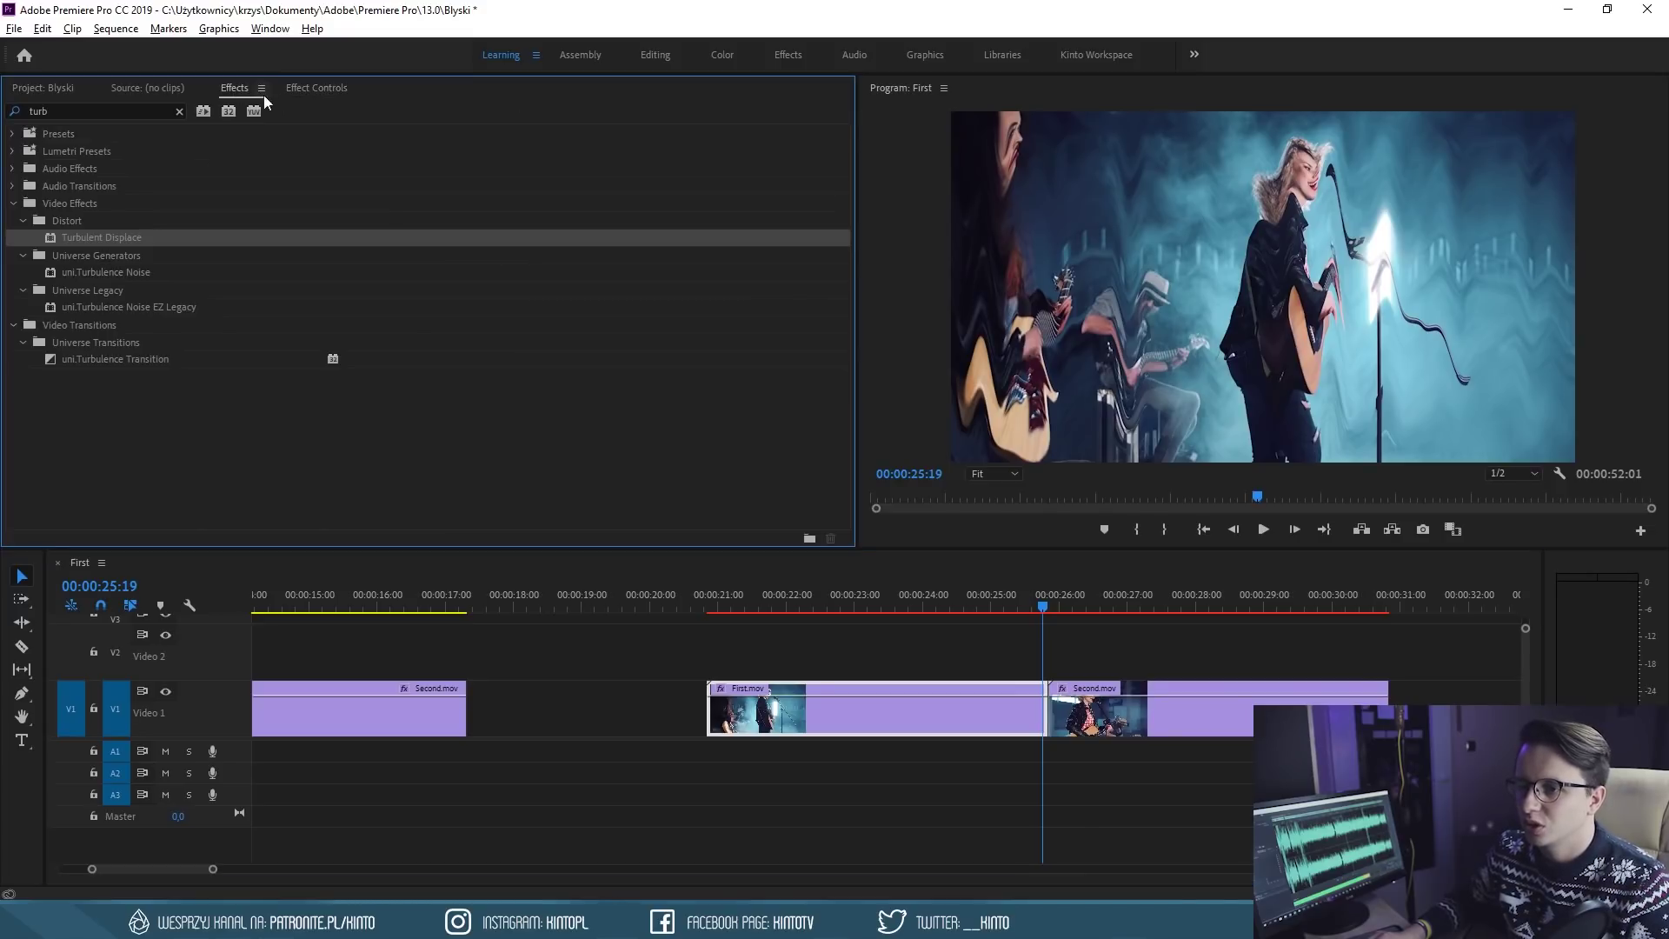
{"action": "double_click", "coordinate": [85, 110]}
{"action": "type", "text": "bri"}
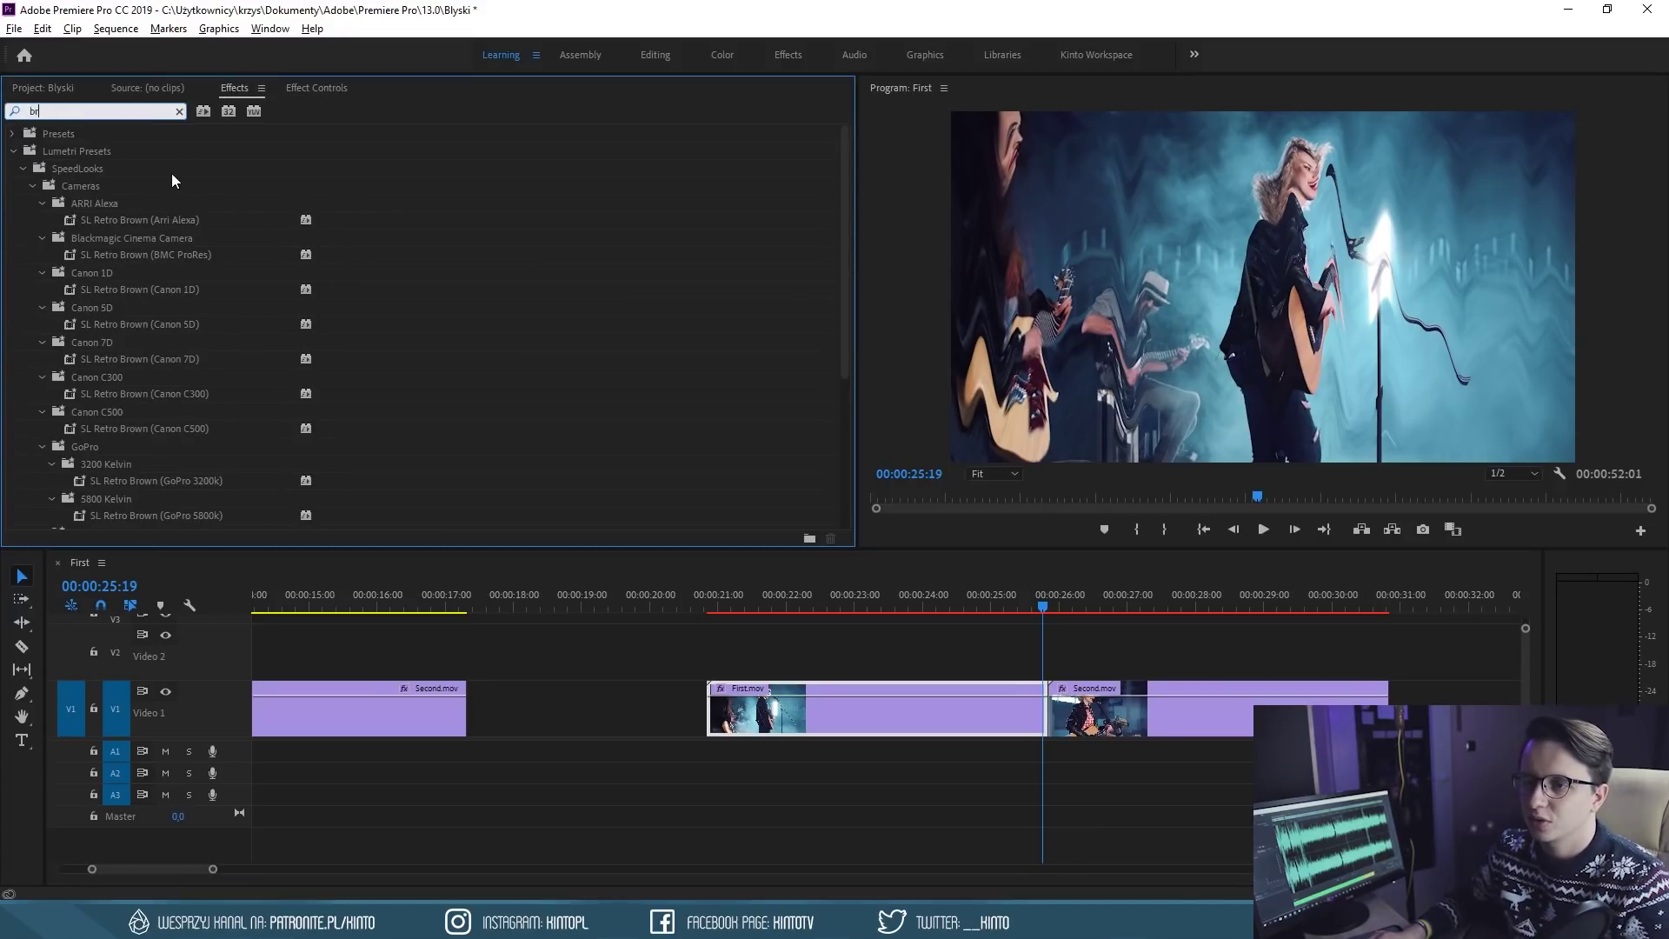
{"action": "left_click", "coordinate": [89, 242]}
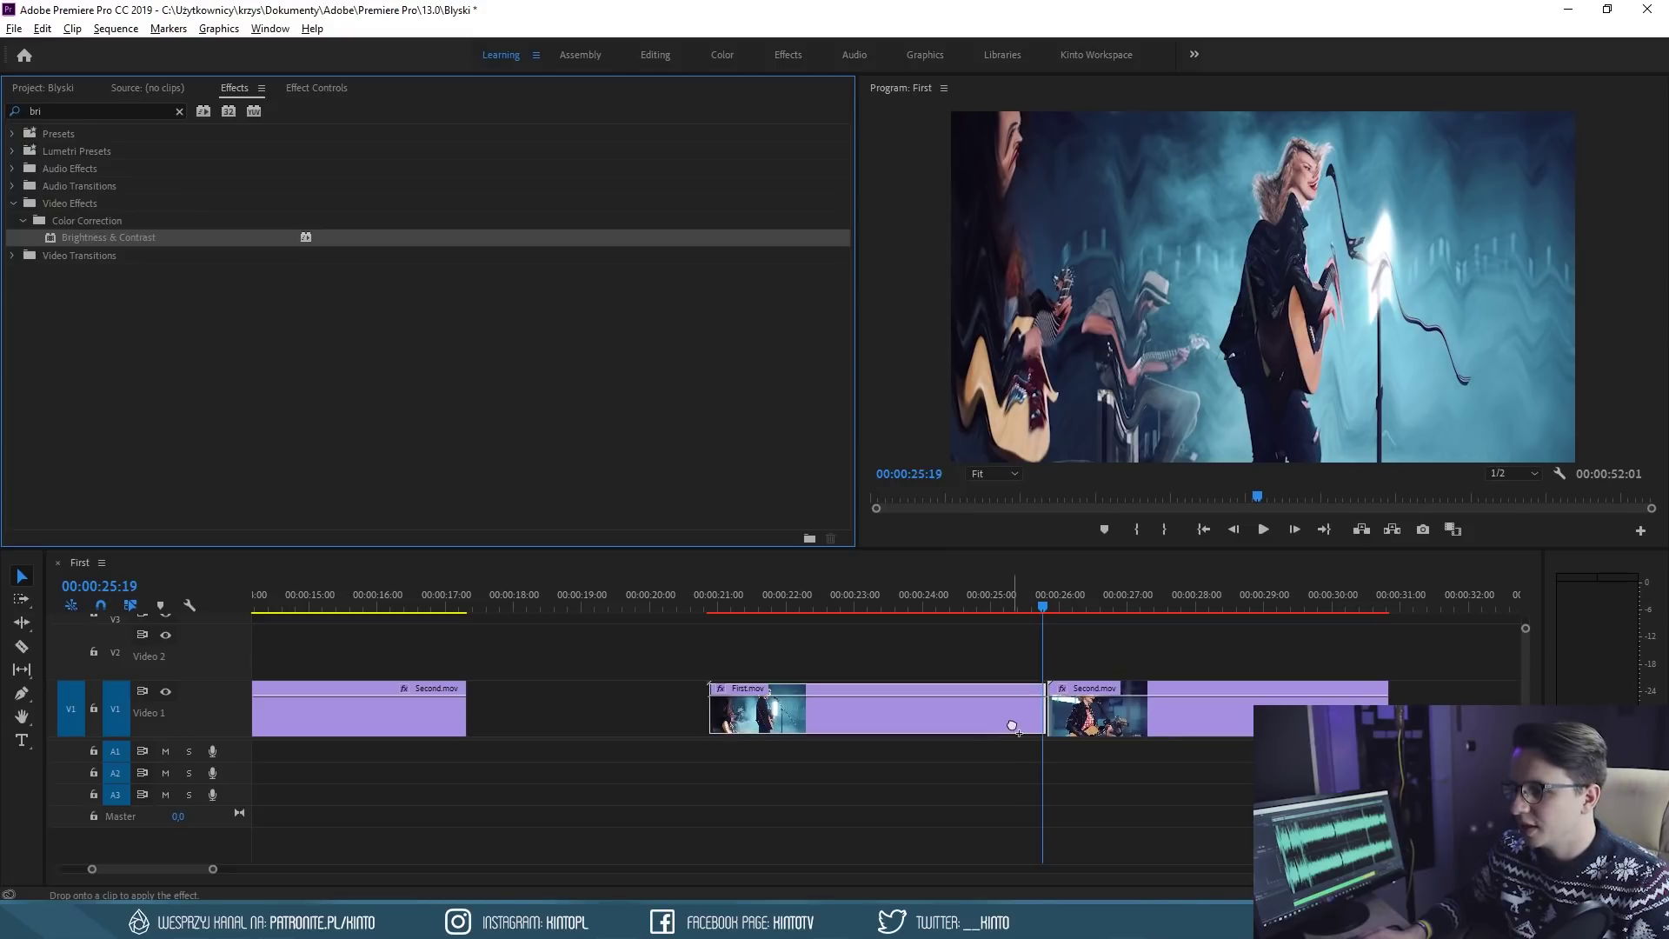
{"action": "left_click_drag", "start_coordinate": [259, 286], "coordinate": [1101, 700]}
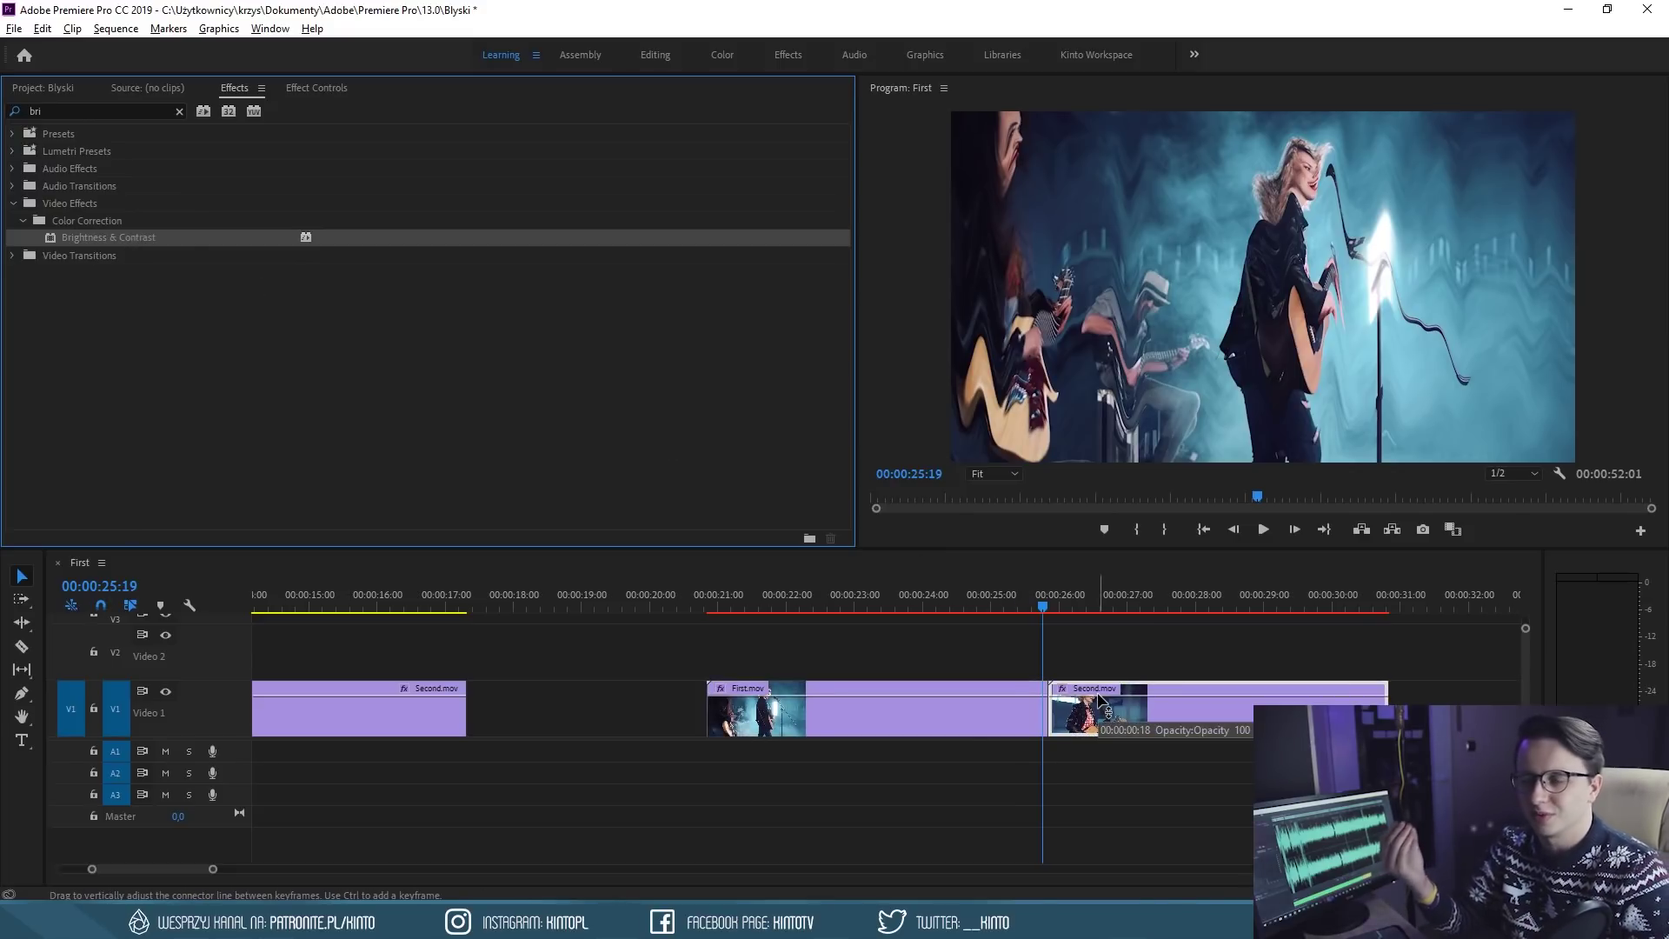
{"action": "left_click", "coordinate": [306, 87]}
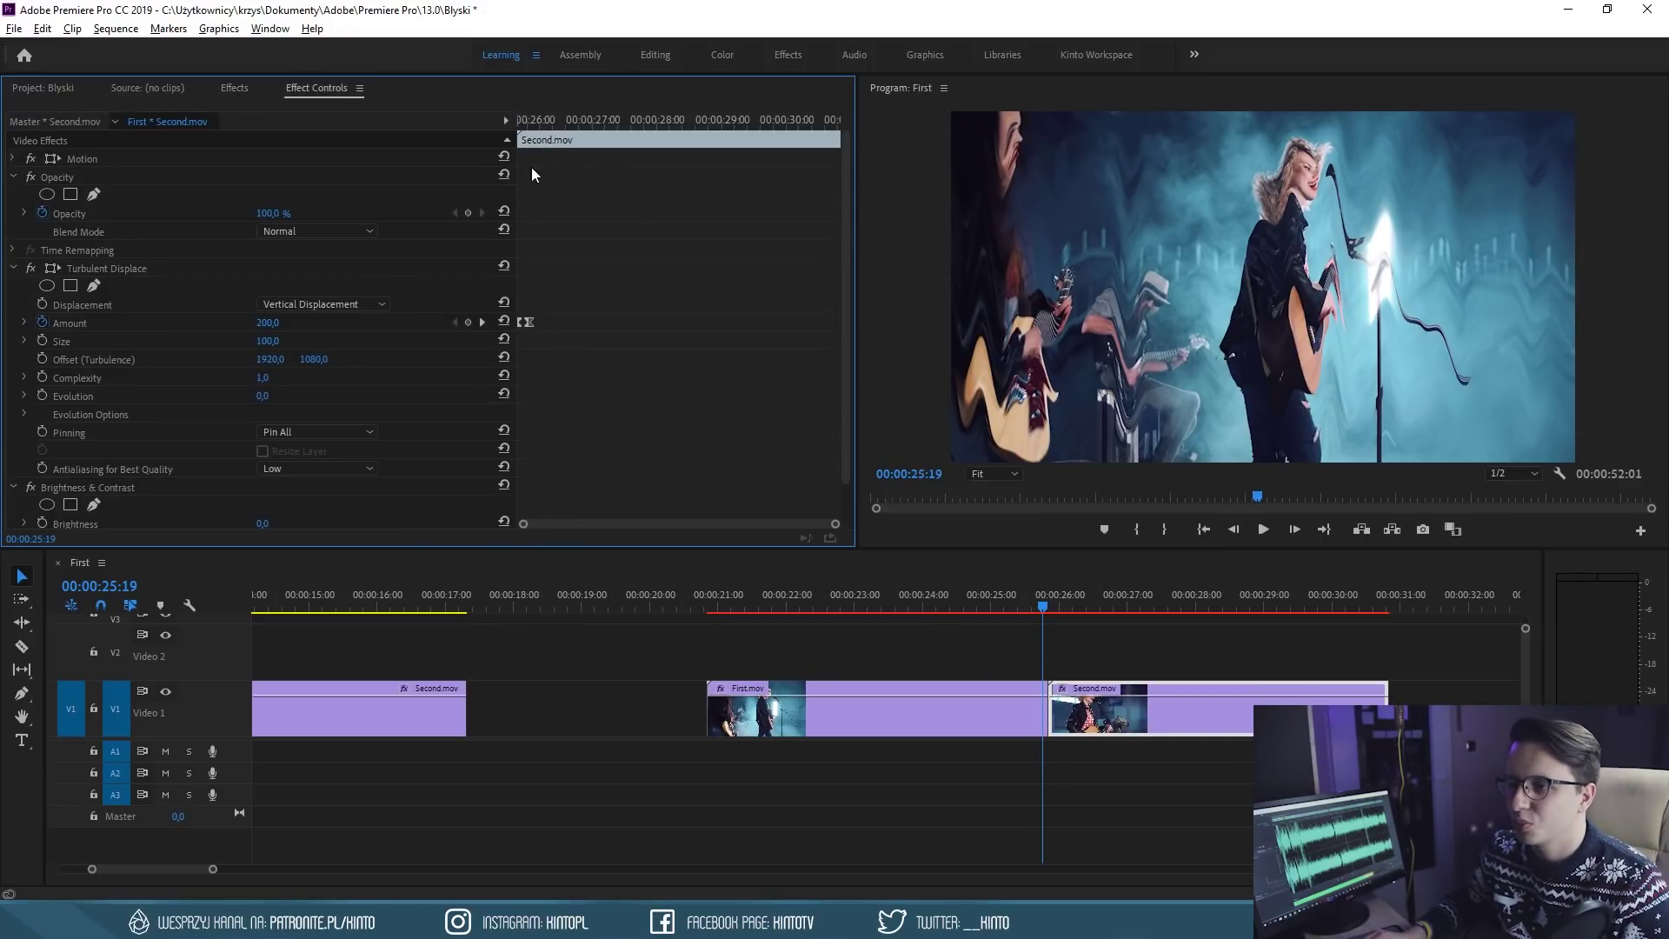
{"action": "left_click", "coordinate": [526, 126]}
Start a Brightness keyframe on First.mov at 25:11 with value 0
{"action": "left_click", "coordinate": [973, 706]}
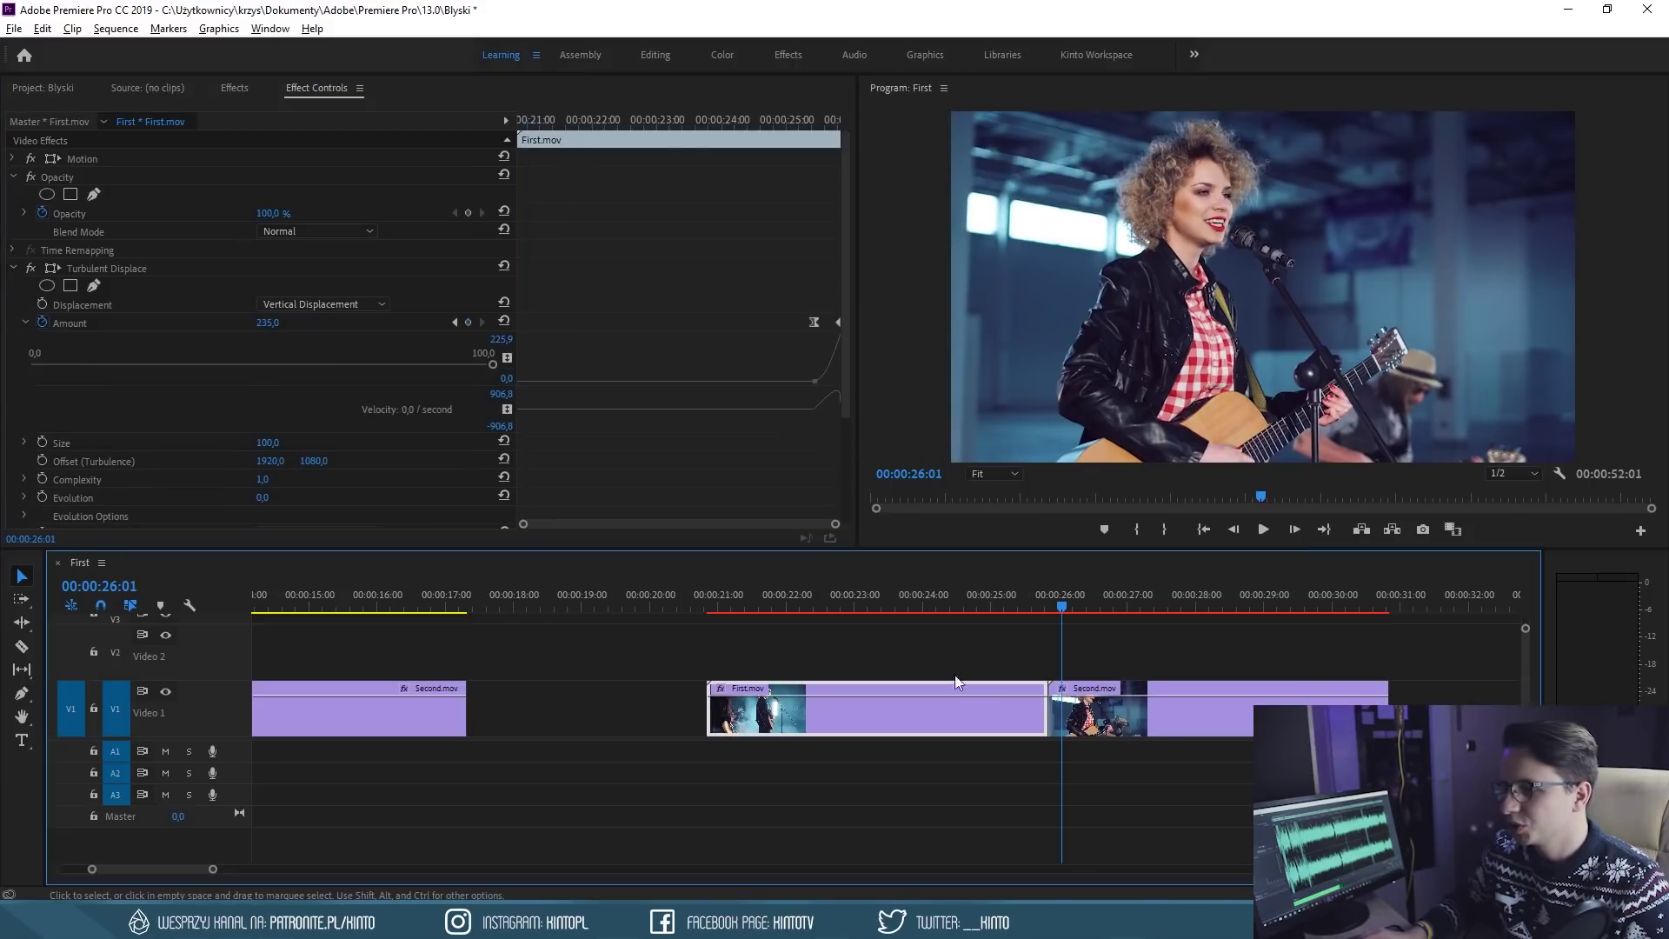
{"action": "left_click", "coordinate": [811, 122]}
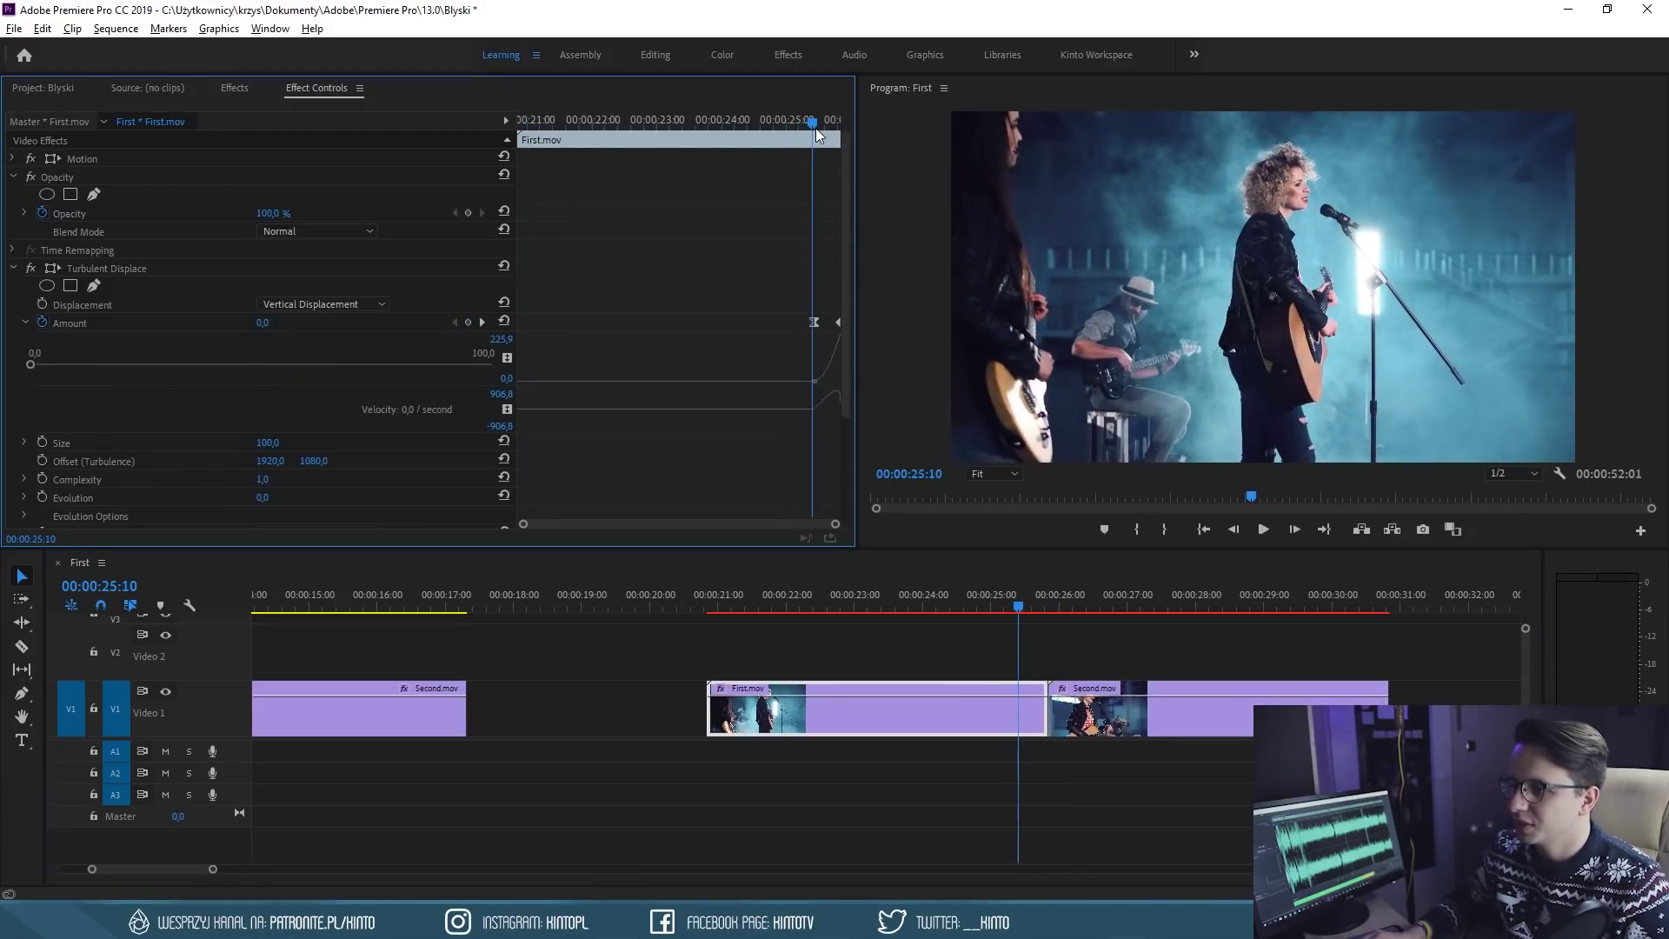
{"action": "left_click", "coordinate": [815, 122]}
{"action": "scroll", "coordinate": [170, 403], "scroll_direction": "down", "scroll_amount": 2}
{"action": "scroll", "coordinate": [165, 409], "scroll_direction": "down", "scroll_amount": 1}
{"action": "scroll", "coordinate": [92, 485], "scroll_direction": "down", "scroll_amount": 1}
{"action": "left_click", "coordinate": [42, 482]}
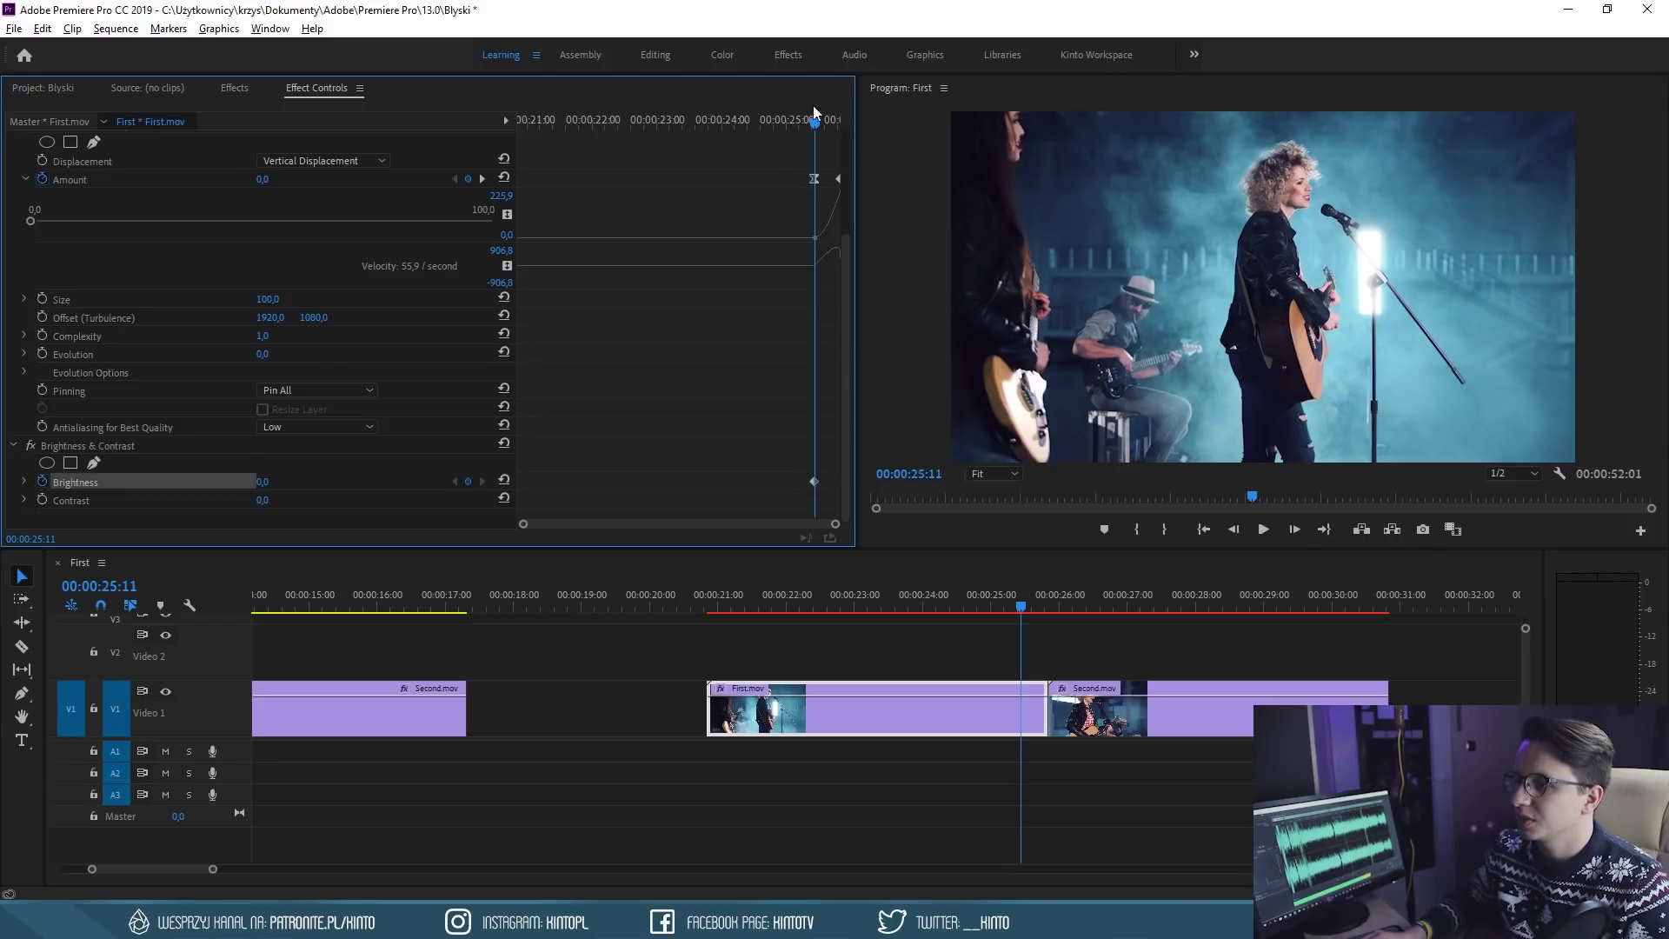
Key Brightness 99 at 25:21, apply Ease In, and scrub to check the flash
{"action": "left_click_drag", "start_coordinate": [817, 122], "coordinate": [850, 129]}
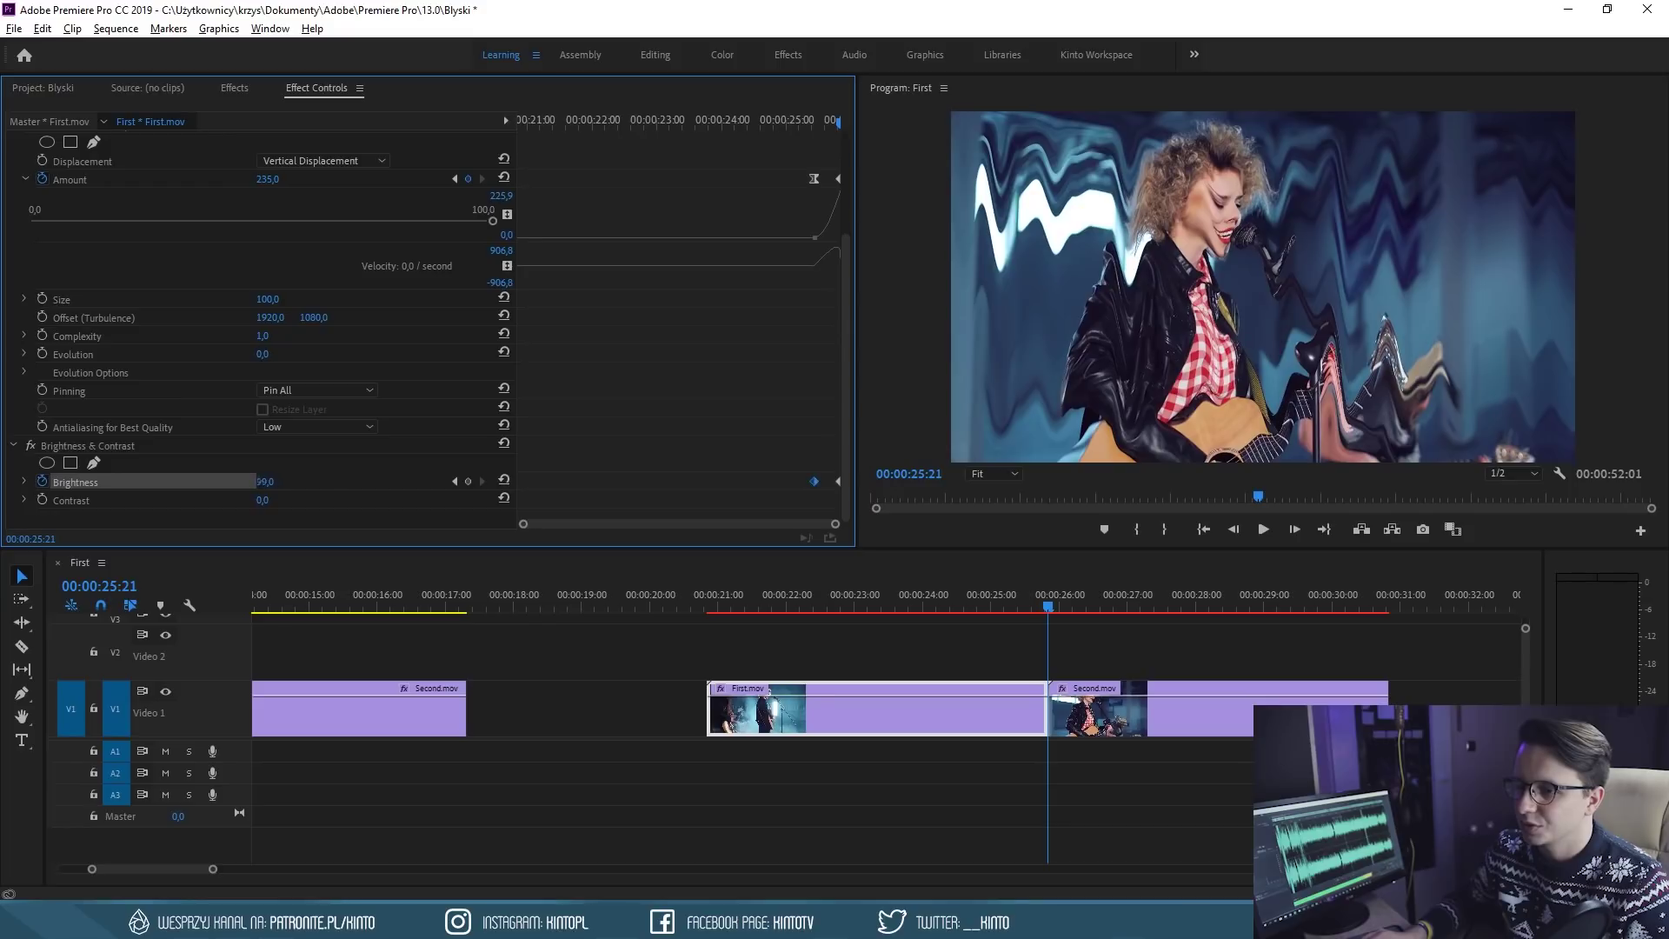
{"action": "left_click", "coordinate": [810, 480]}
{"action": "right_click", "coordinate": [814, 481]}
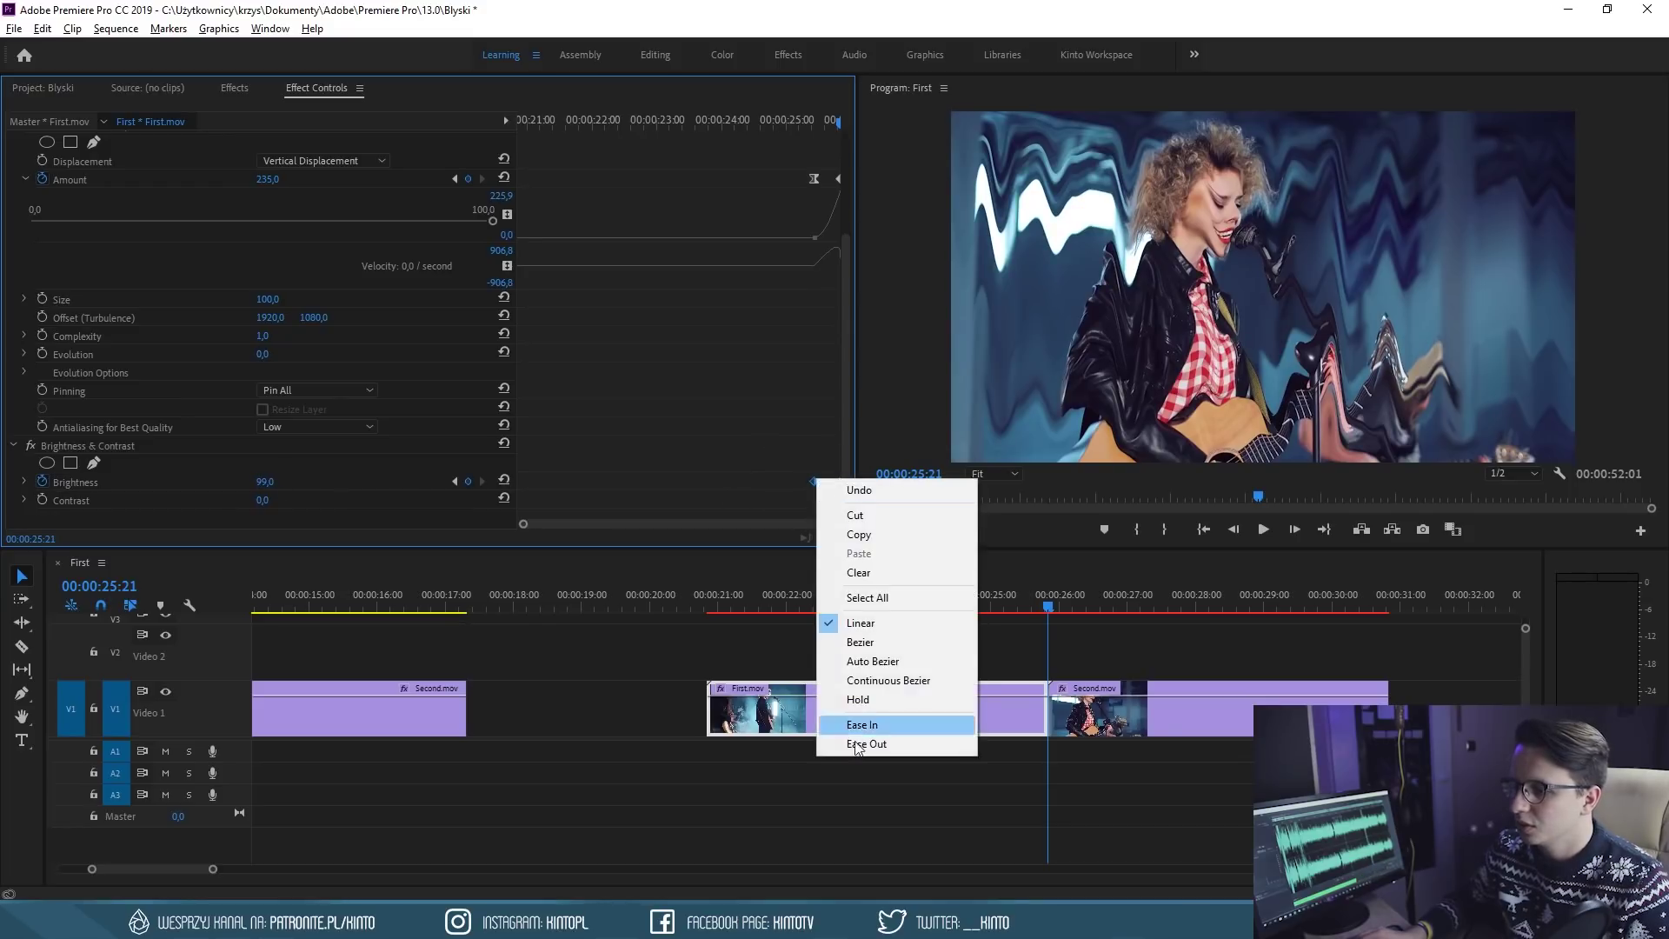
{"action": "left_click", "coordinate": [869, 736]}
{"action": "mouse_move", "coordinate": [1042, 605]}
{"action": "left_mouse_down"}
{"action": "mouse_move", "coordinate": [990, 598]}
{"action": "mouse_move", "coordinate": [1061, 610]}
{"action": "left_mouse_up"}
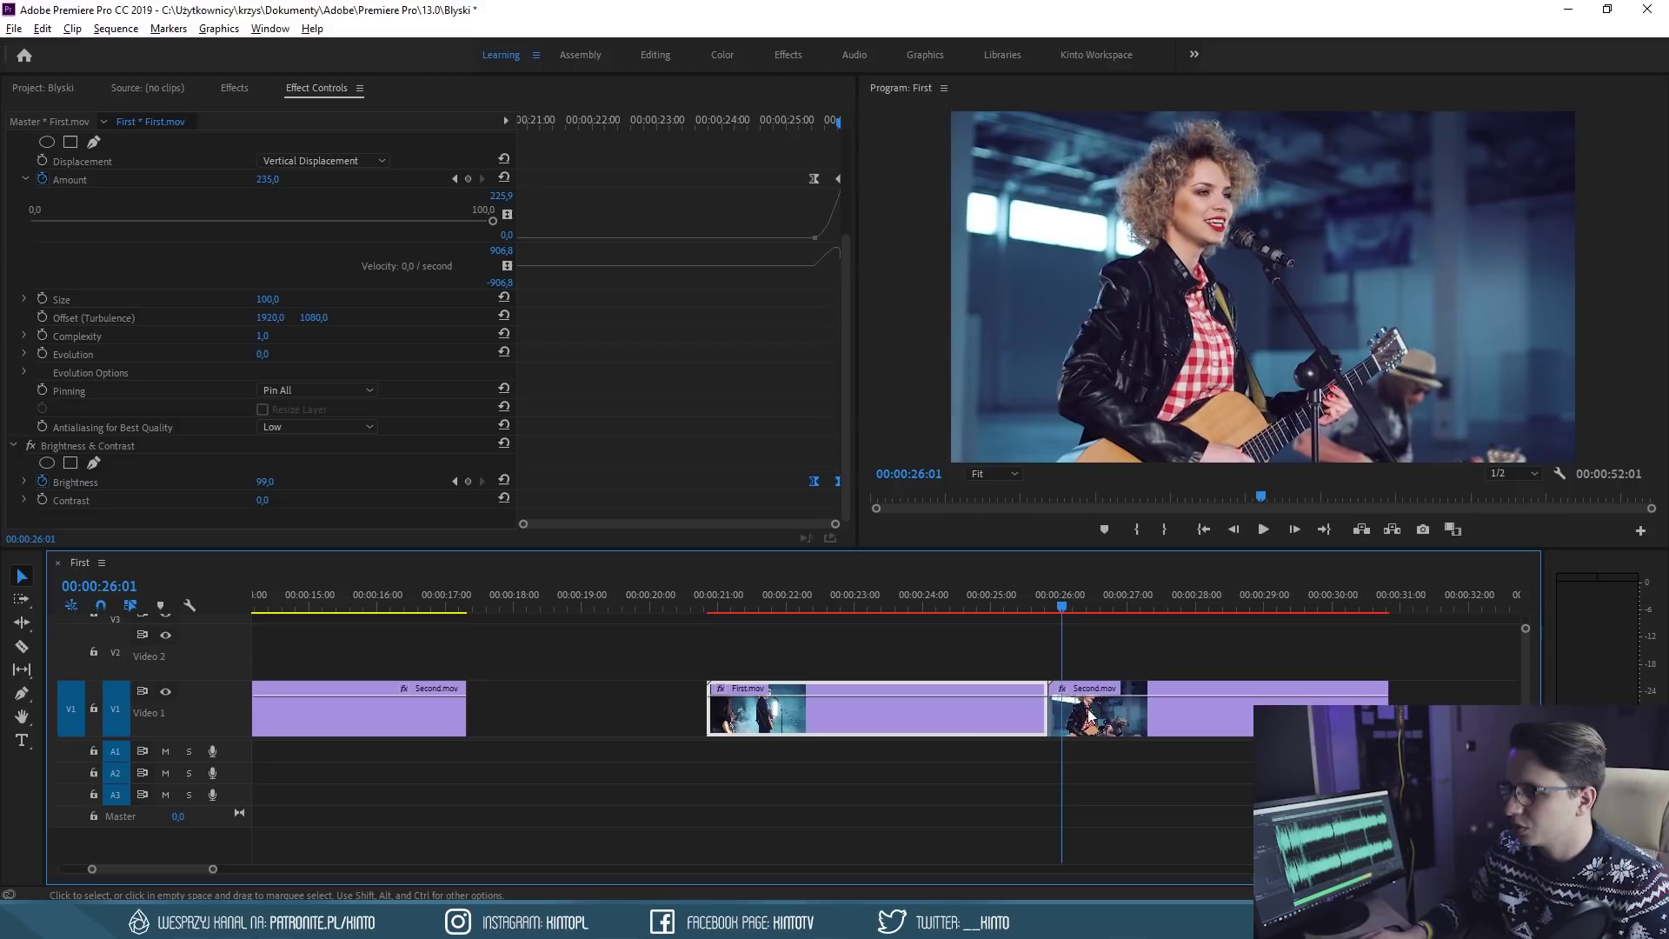
{"action": "left_click", "coordinate": [1091, 715]}
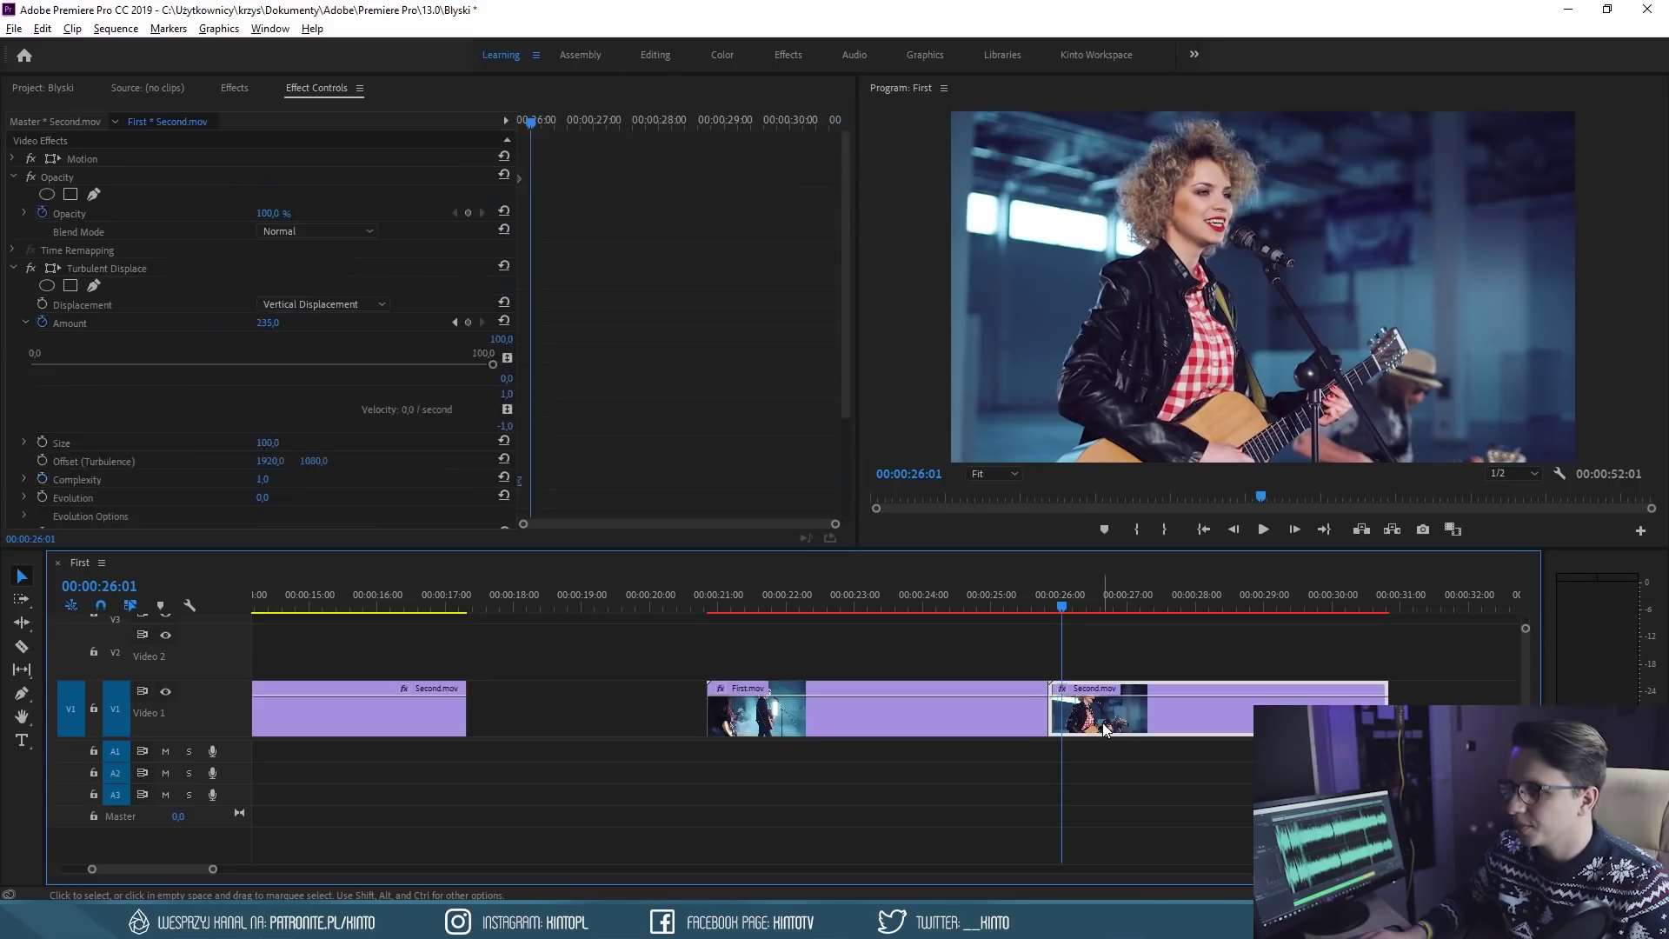
Keyframe Second.mov's Brightness at 0 at 26:01 and 85 at 25:21
{"action": "left_click", "coordinate": [532, 324]}
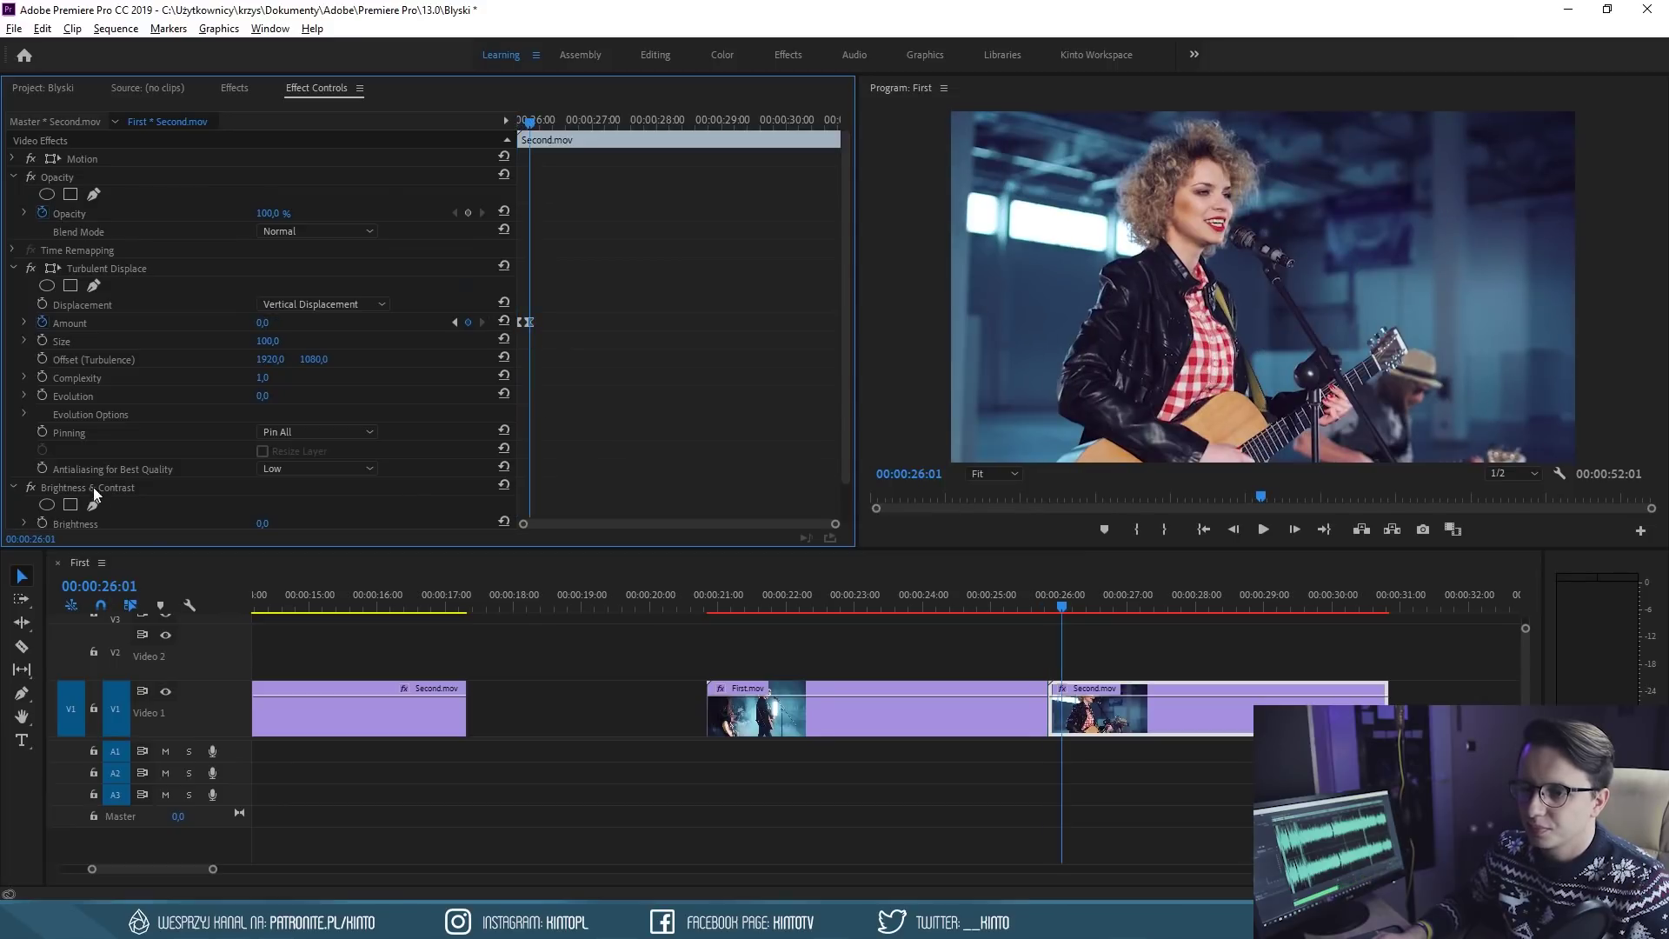
{"action": "scroll", "coordinate": [92, 486], "scroll_direction": "down", "scroll_amount": 1}
{"action": "left_click", "coordinate": [42, 483]}
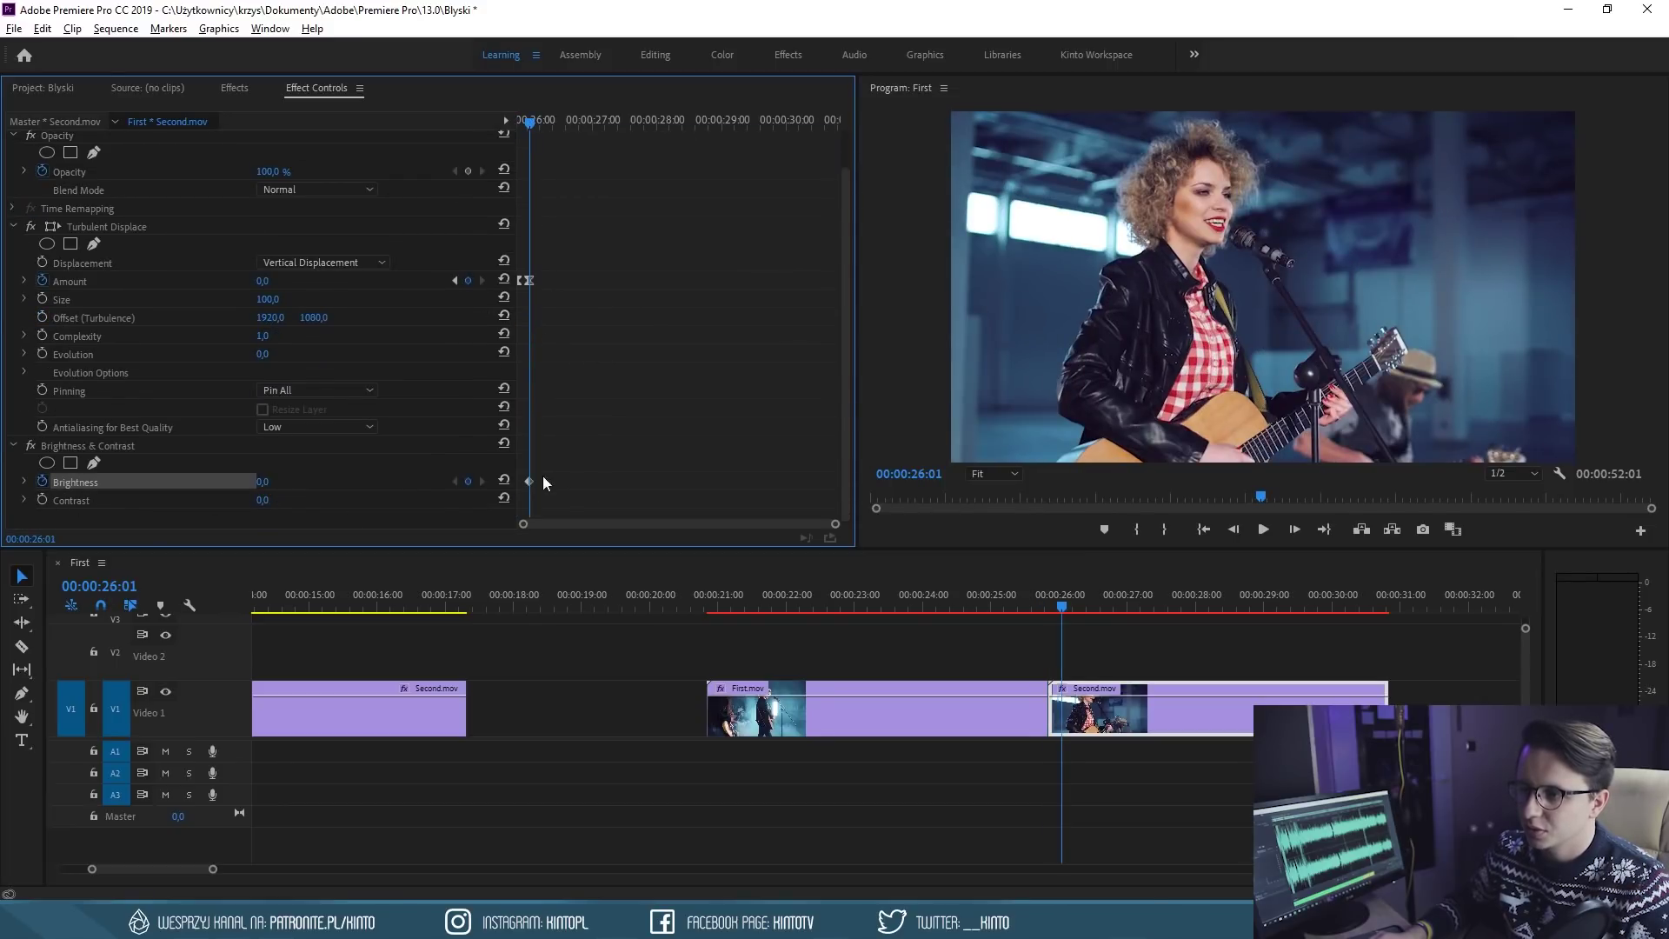
{"action": "left_click_drag", "start_coordinate": [536, 123], "coordinate": [479, 123]}
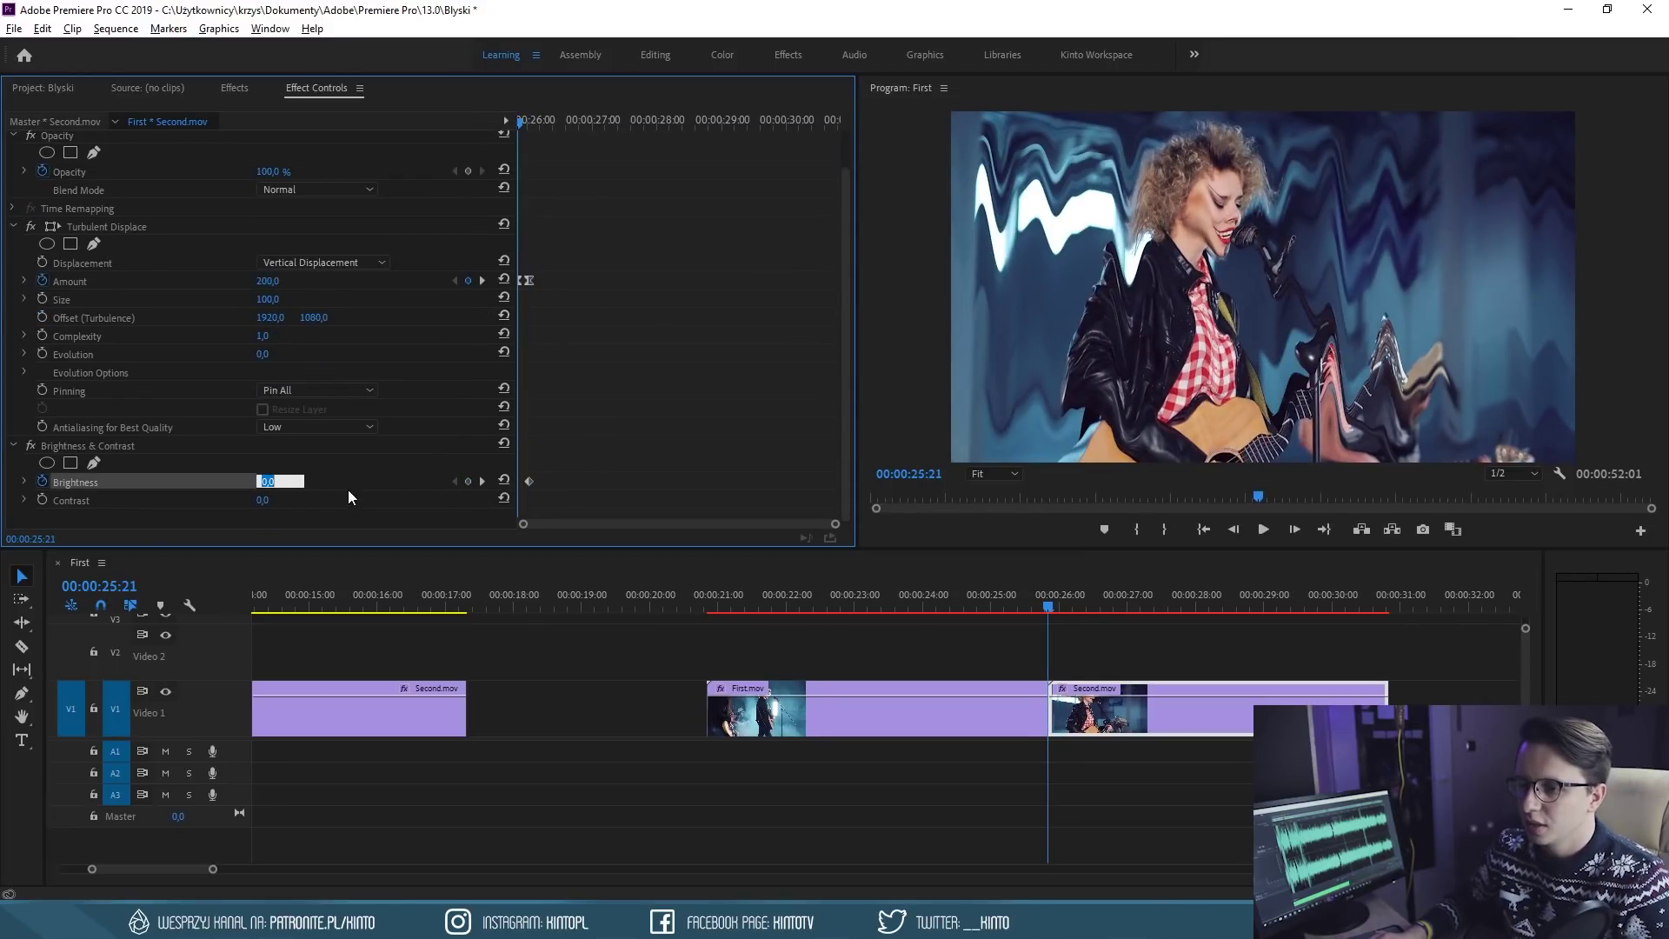
{"action": "type", "text": "85"}
{"action": "key", "text": "Return"}
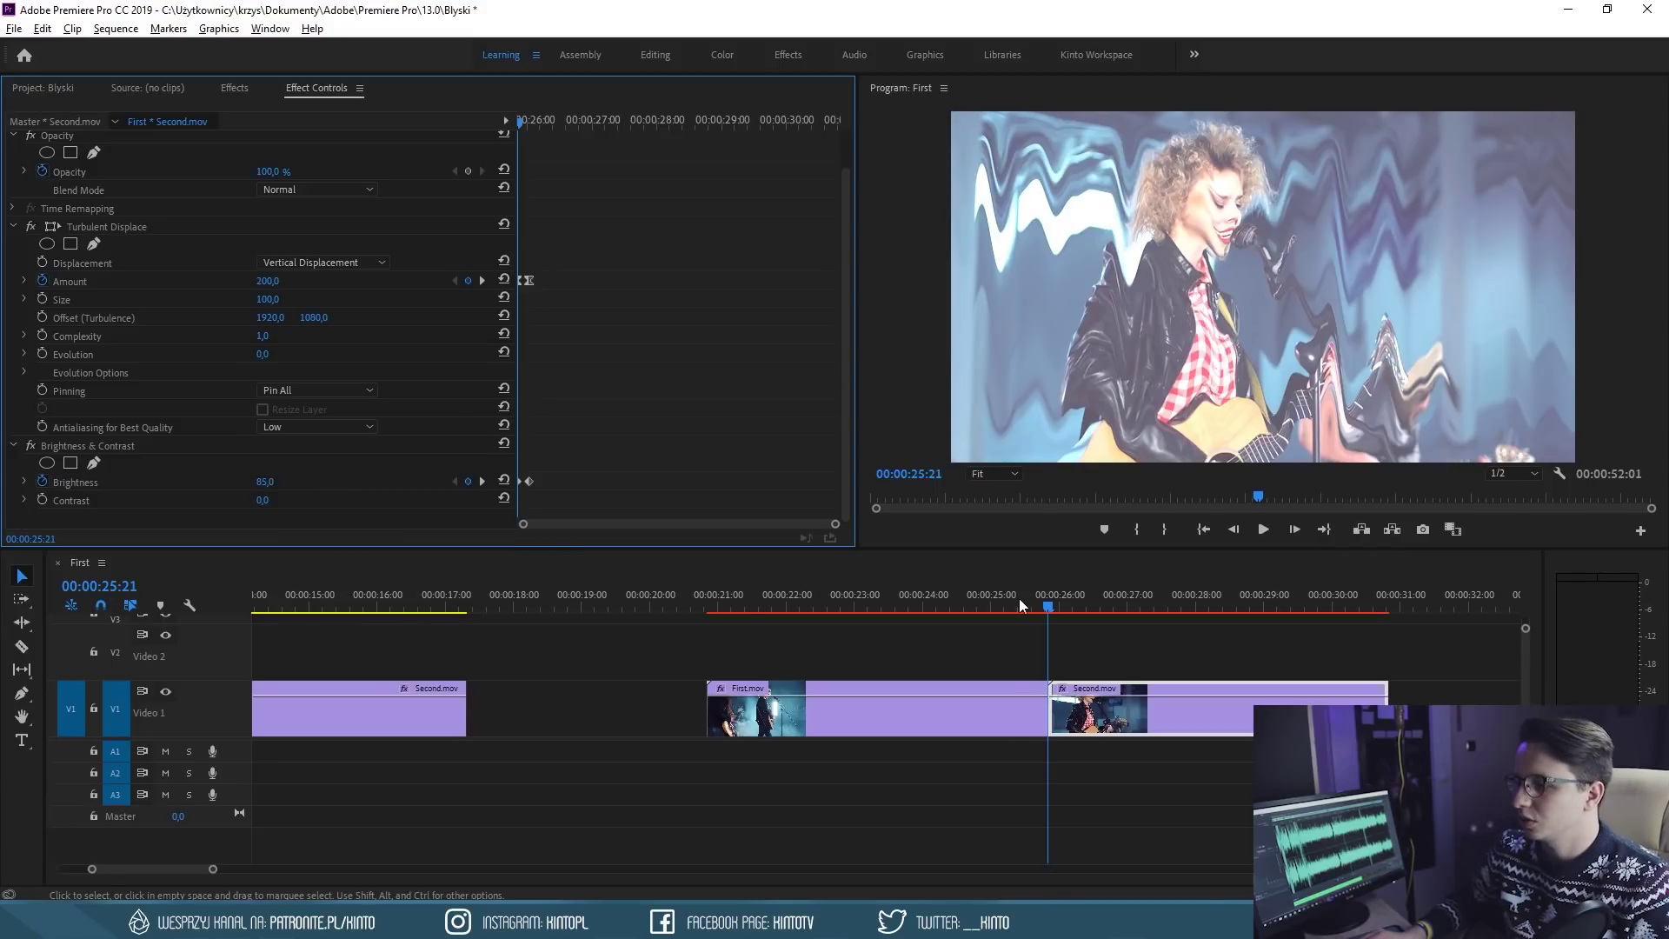
Play and scrub through the cut to preview the brightness flash with the glitch
{"action": "left_click", "coordinate": [1019, 598]}
{"action": "key", "text": "space"}
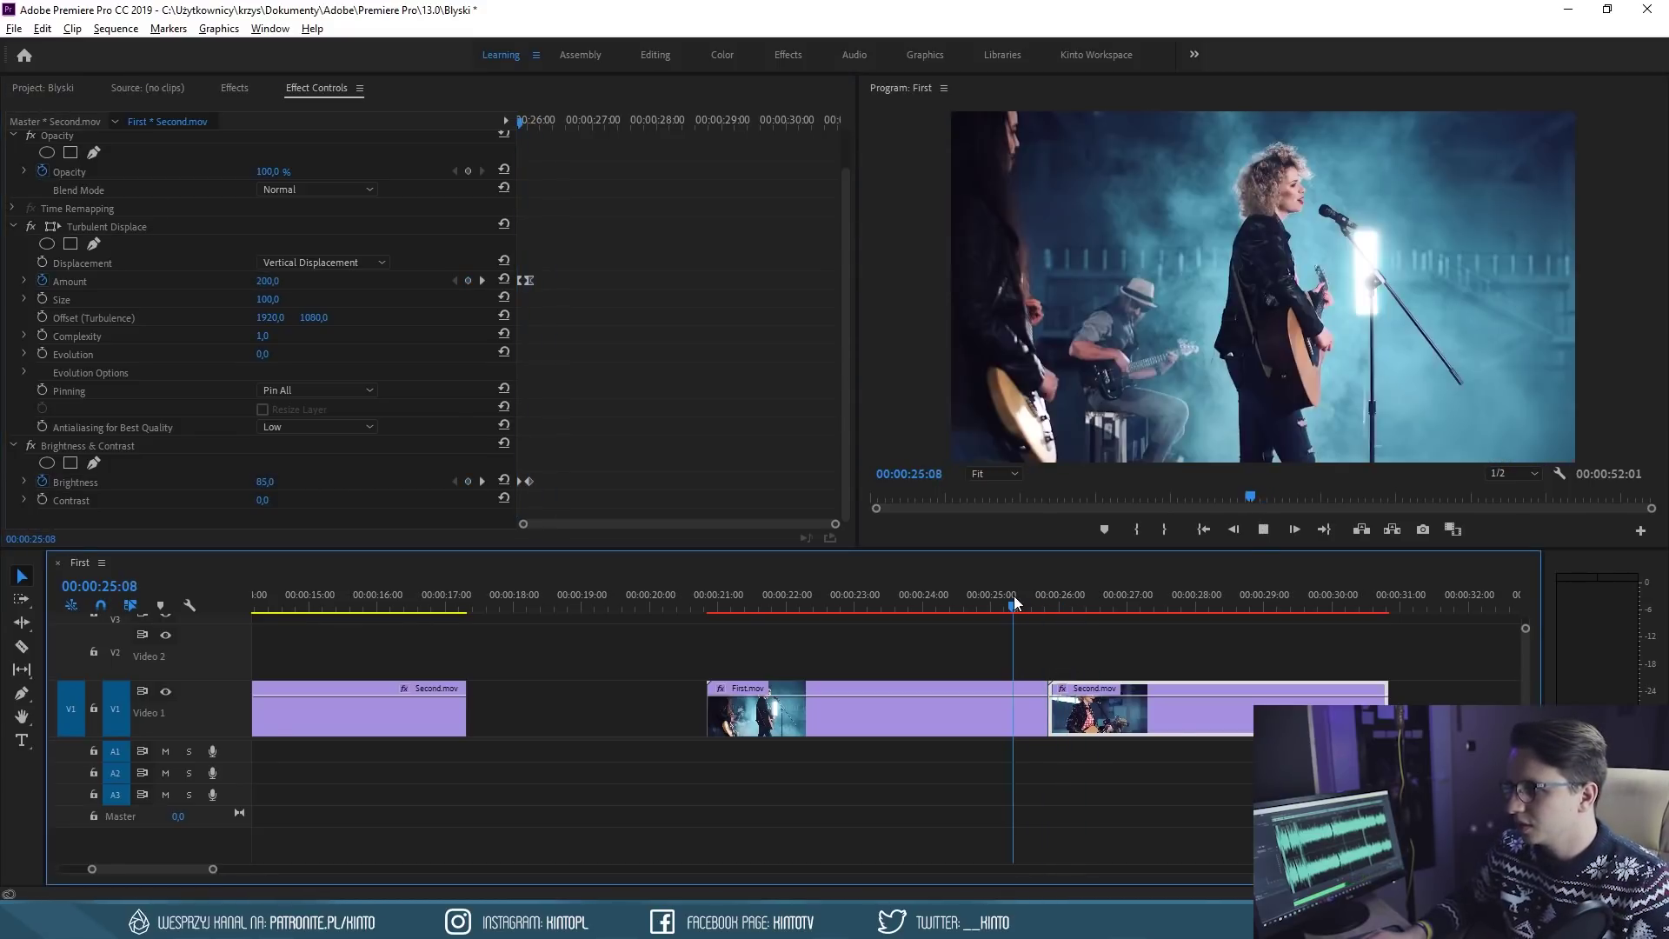
{"action": "key", "text": "space"}
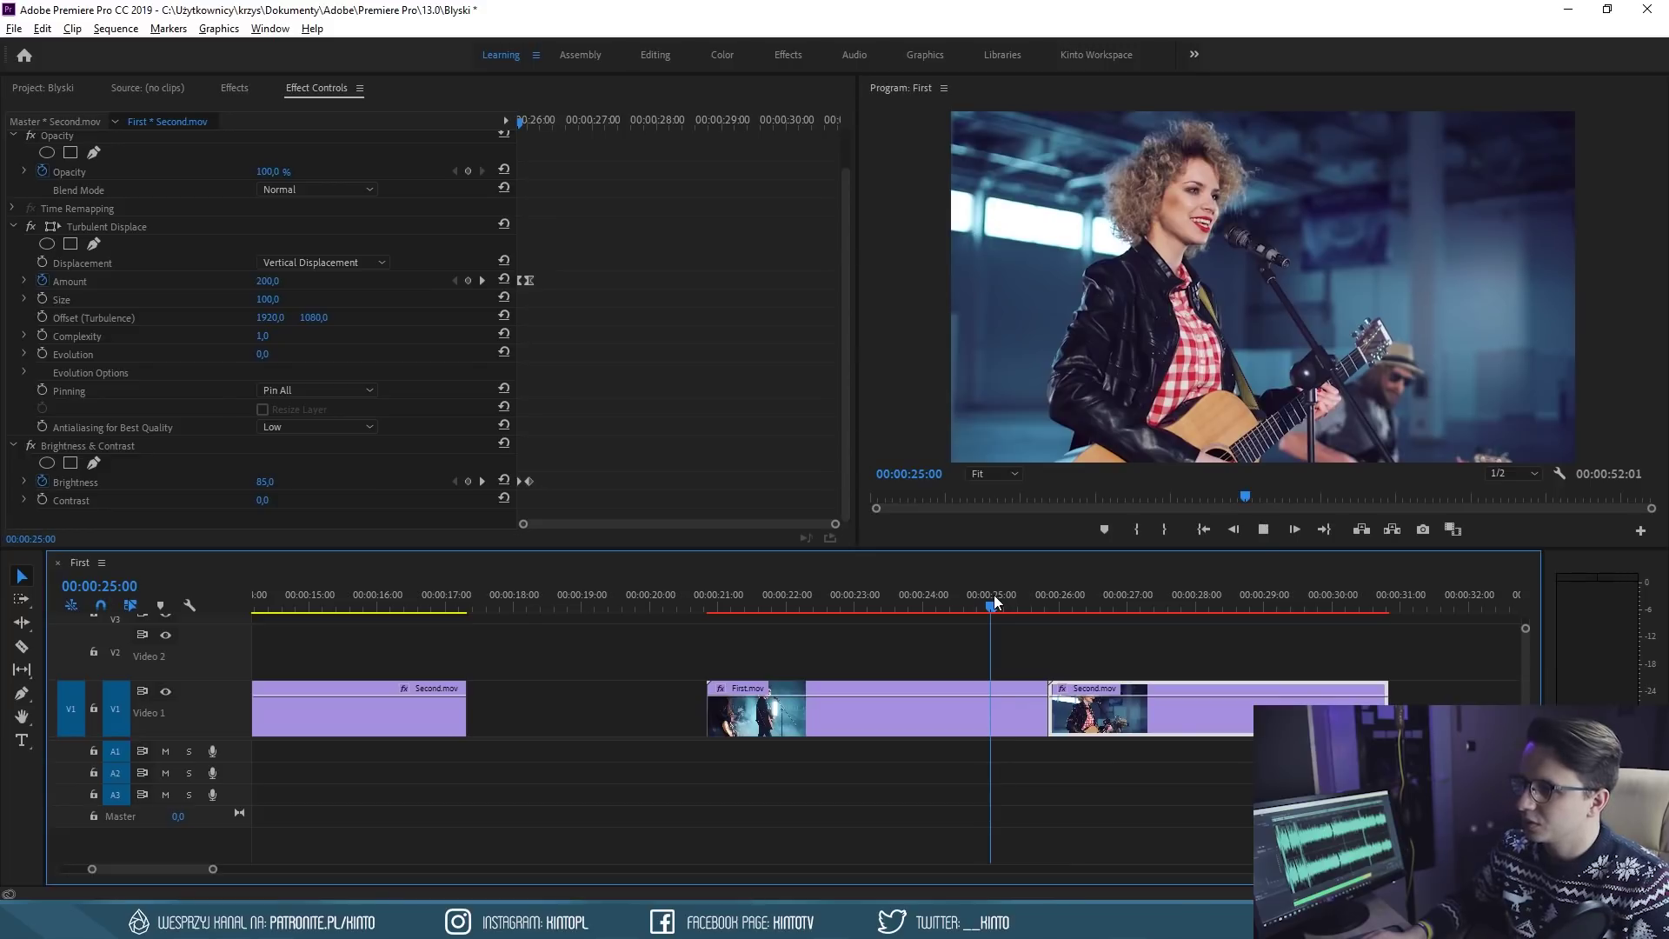
{"action": "key", "text": "space"}
{"action": "mouse_move", "coordinate": [993, 595]}
{"action": "left_mouse_down"}
{"action": "mouse_move", "coordinate": [1088, 608]}
{"action": "mouse_move", "coordinate": [1015, 608]}
{"action": "left_mouse_up"}
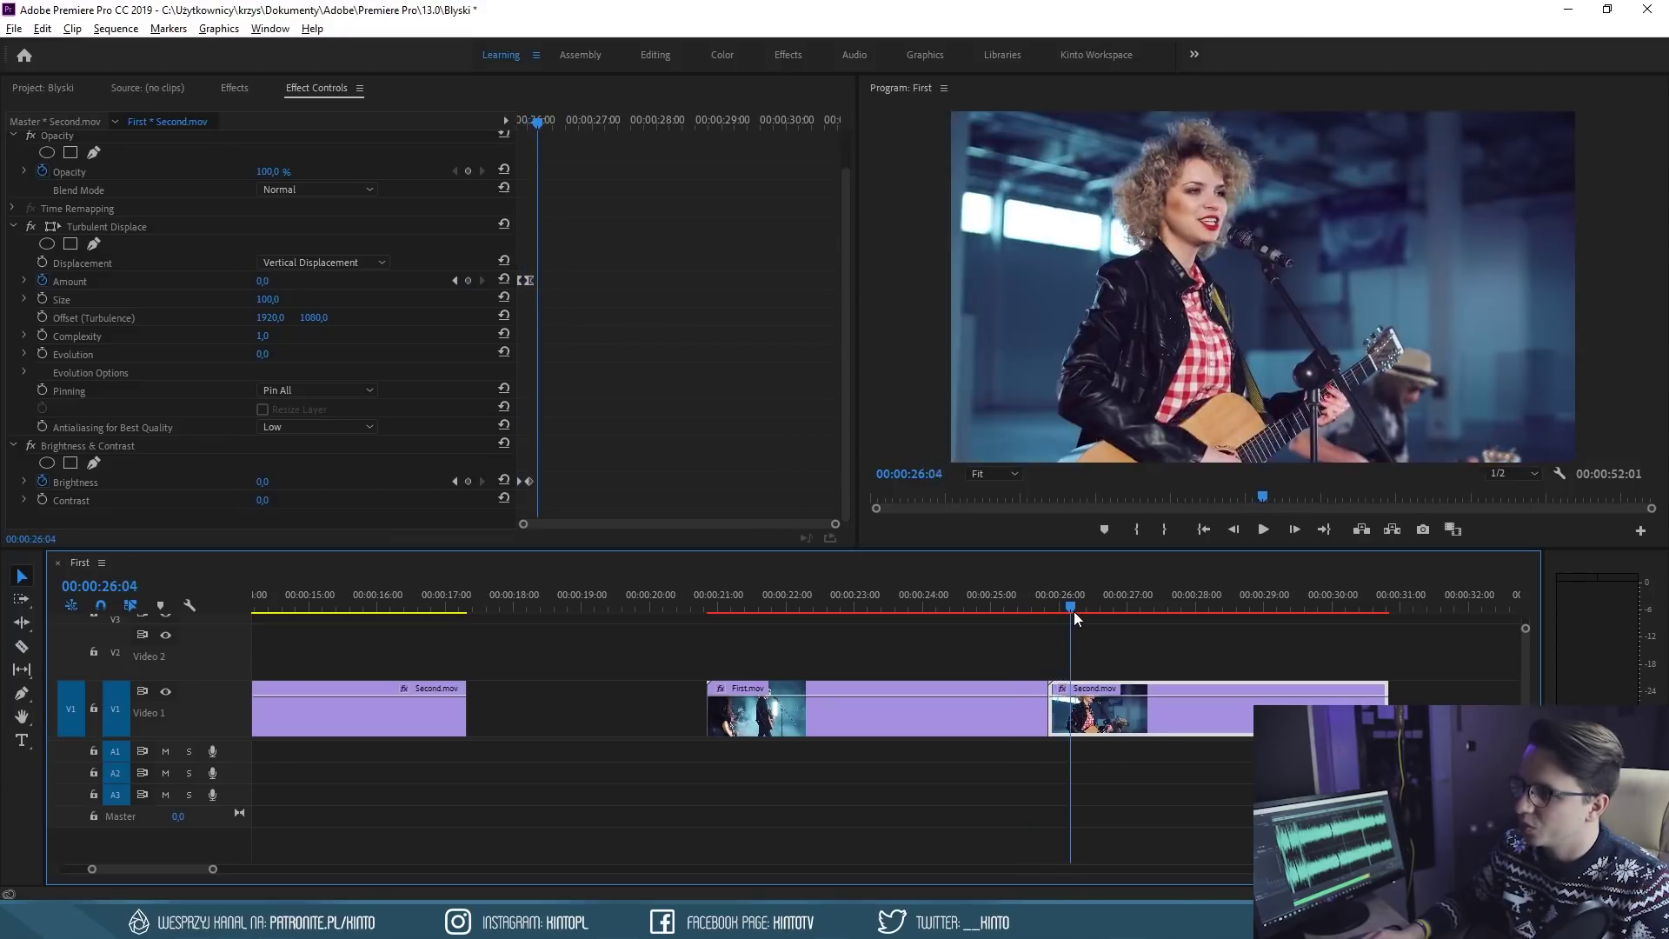
{"action": "key", "text": "space"}
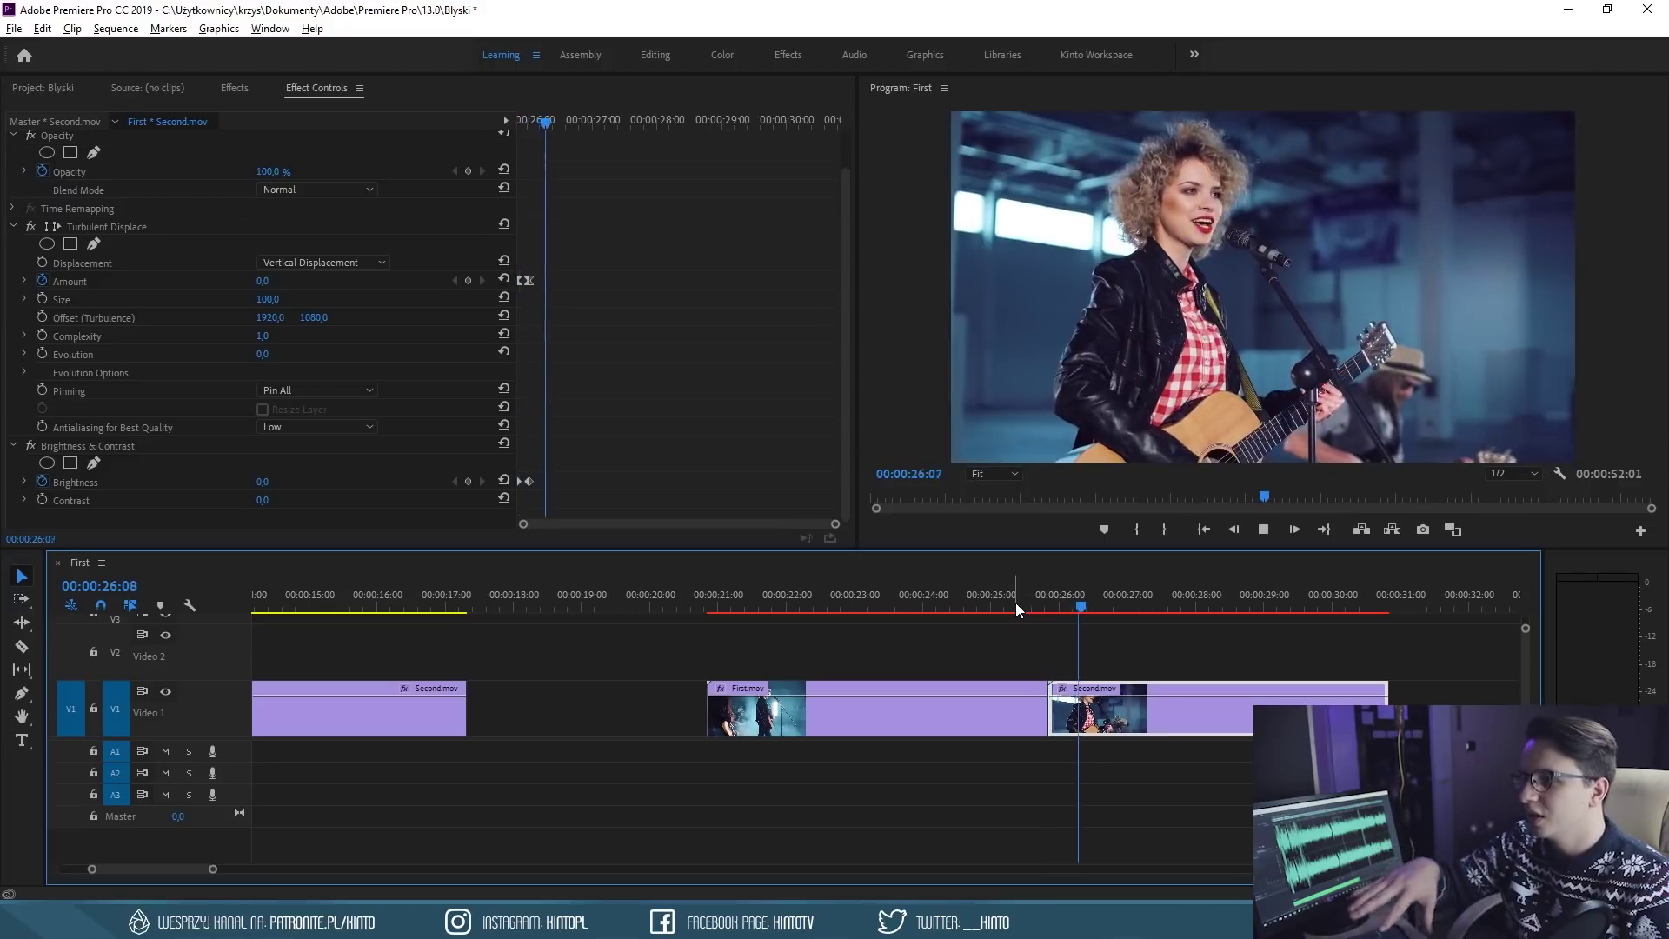
{"action": "key", "text": "space"}
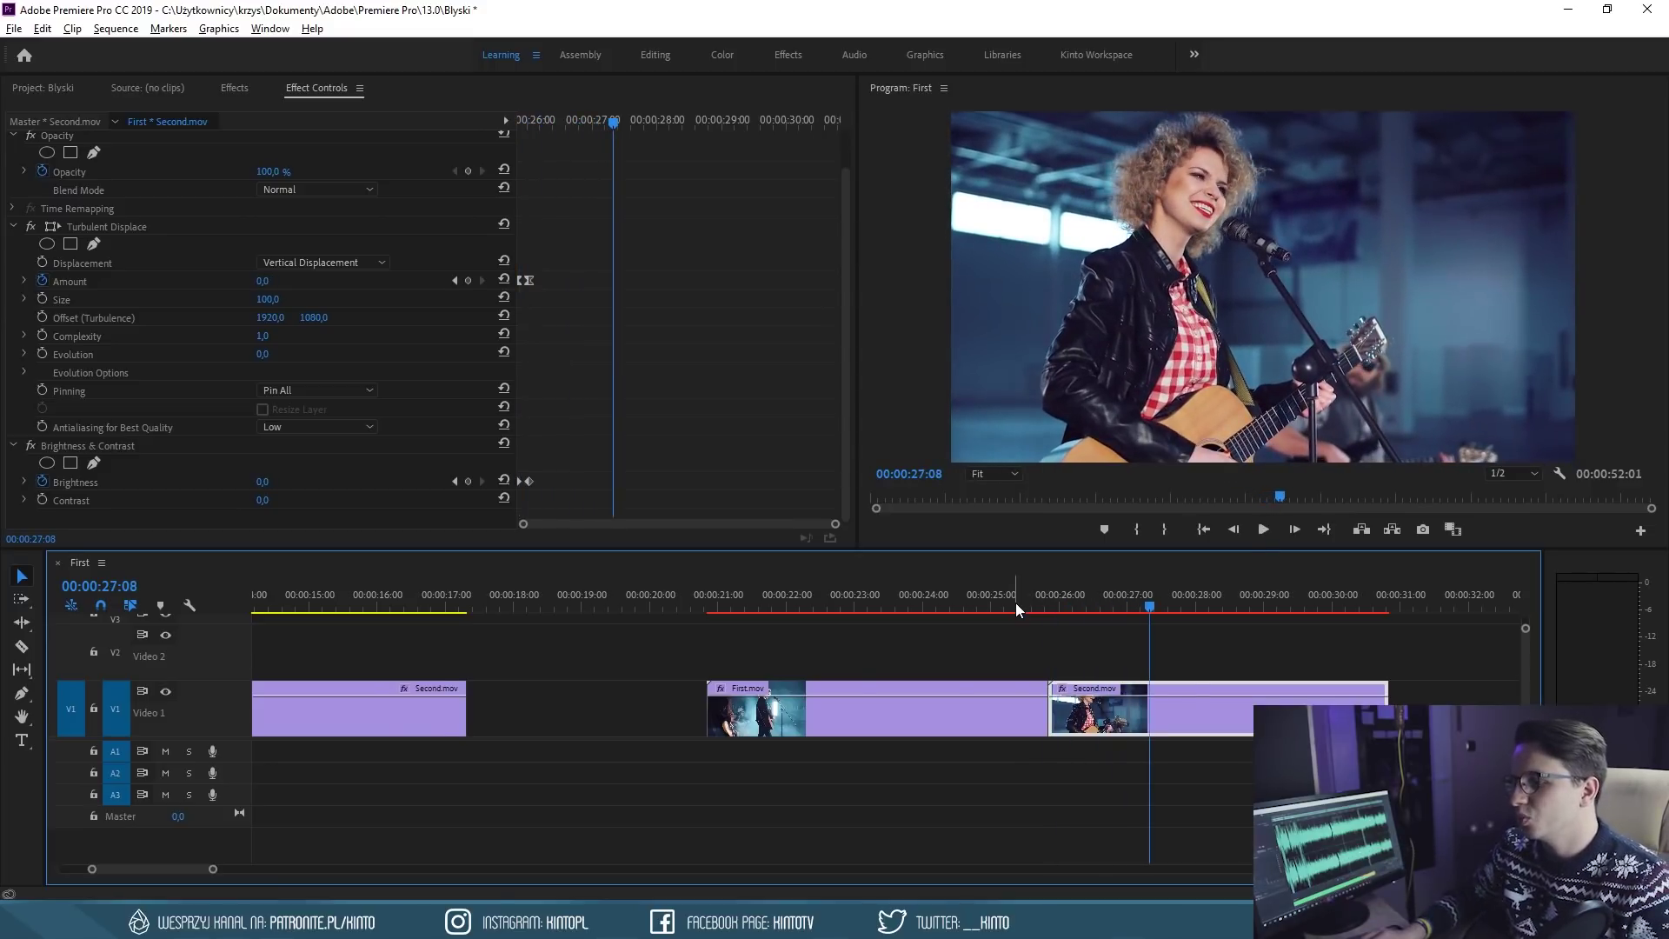
{"action": "scroll", "coordinate": [884, 727], "scroll_direction": "down", "scroll_amount": 3}
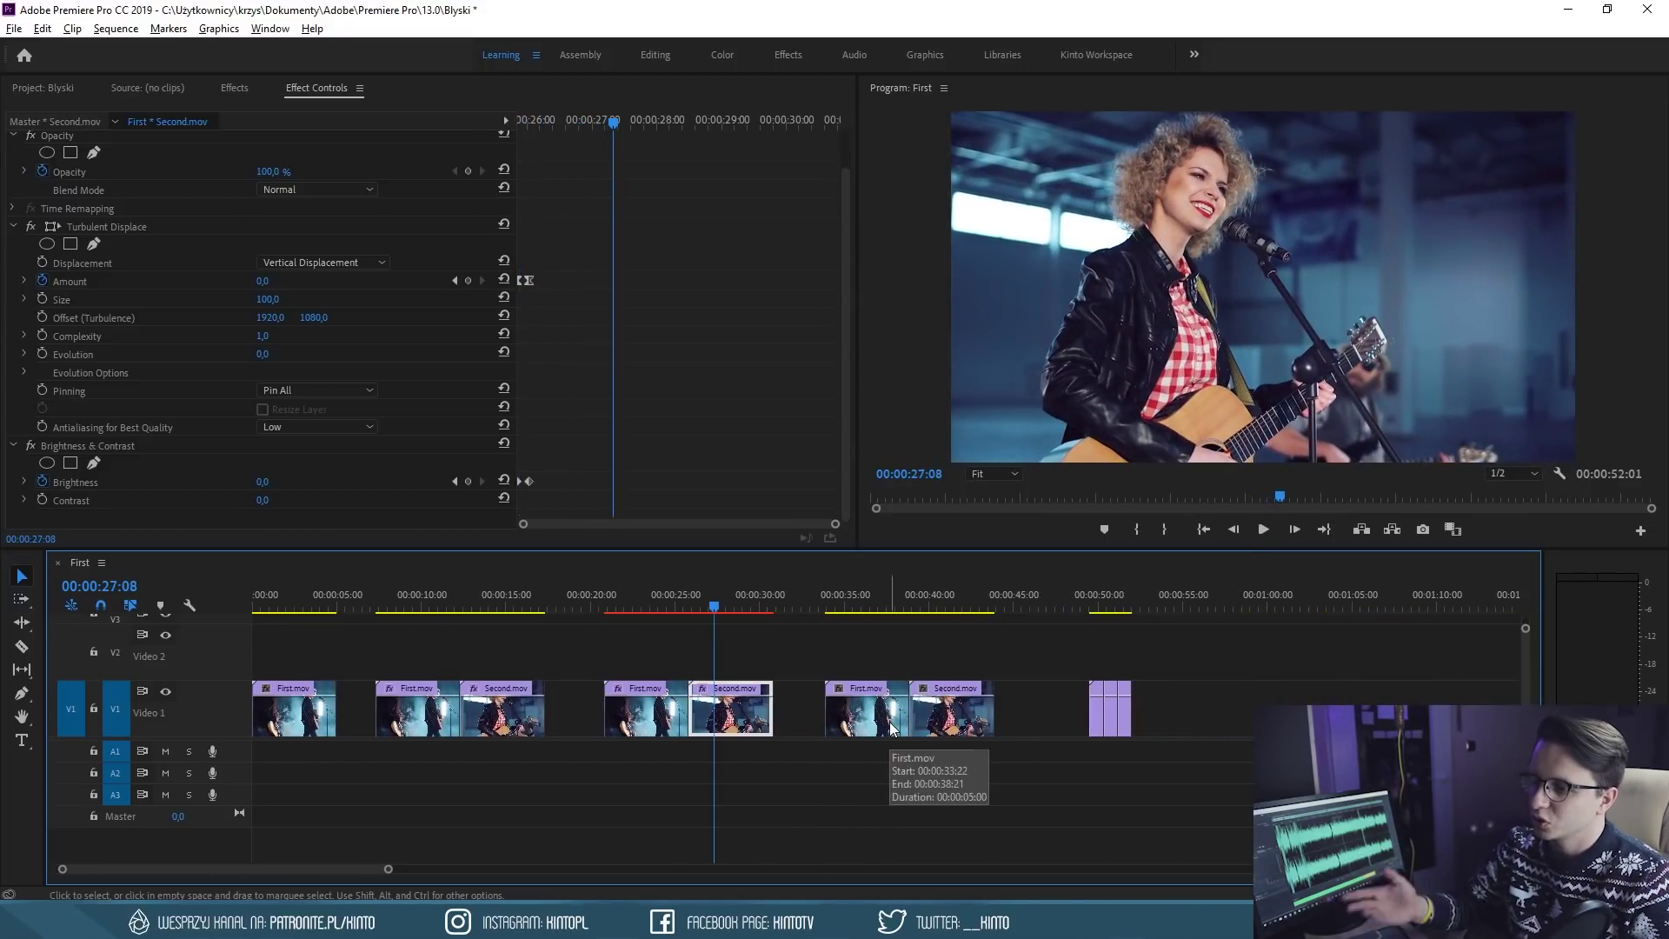
Zoom the timeline in near 37:23 and park the playhead at 38:15 by the cut
{"action": "left_click", "coordinate": [895, 594]}
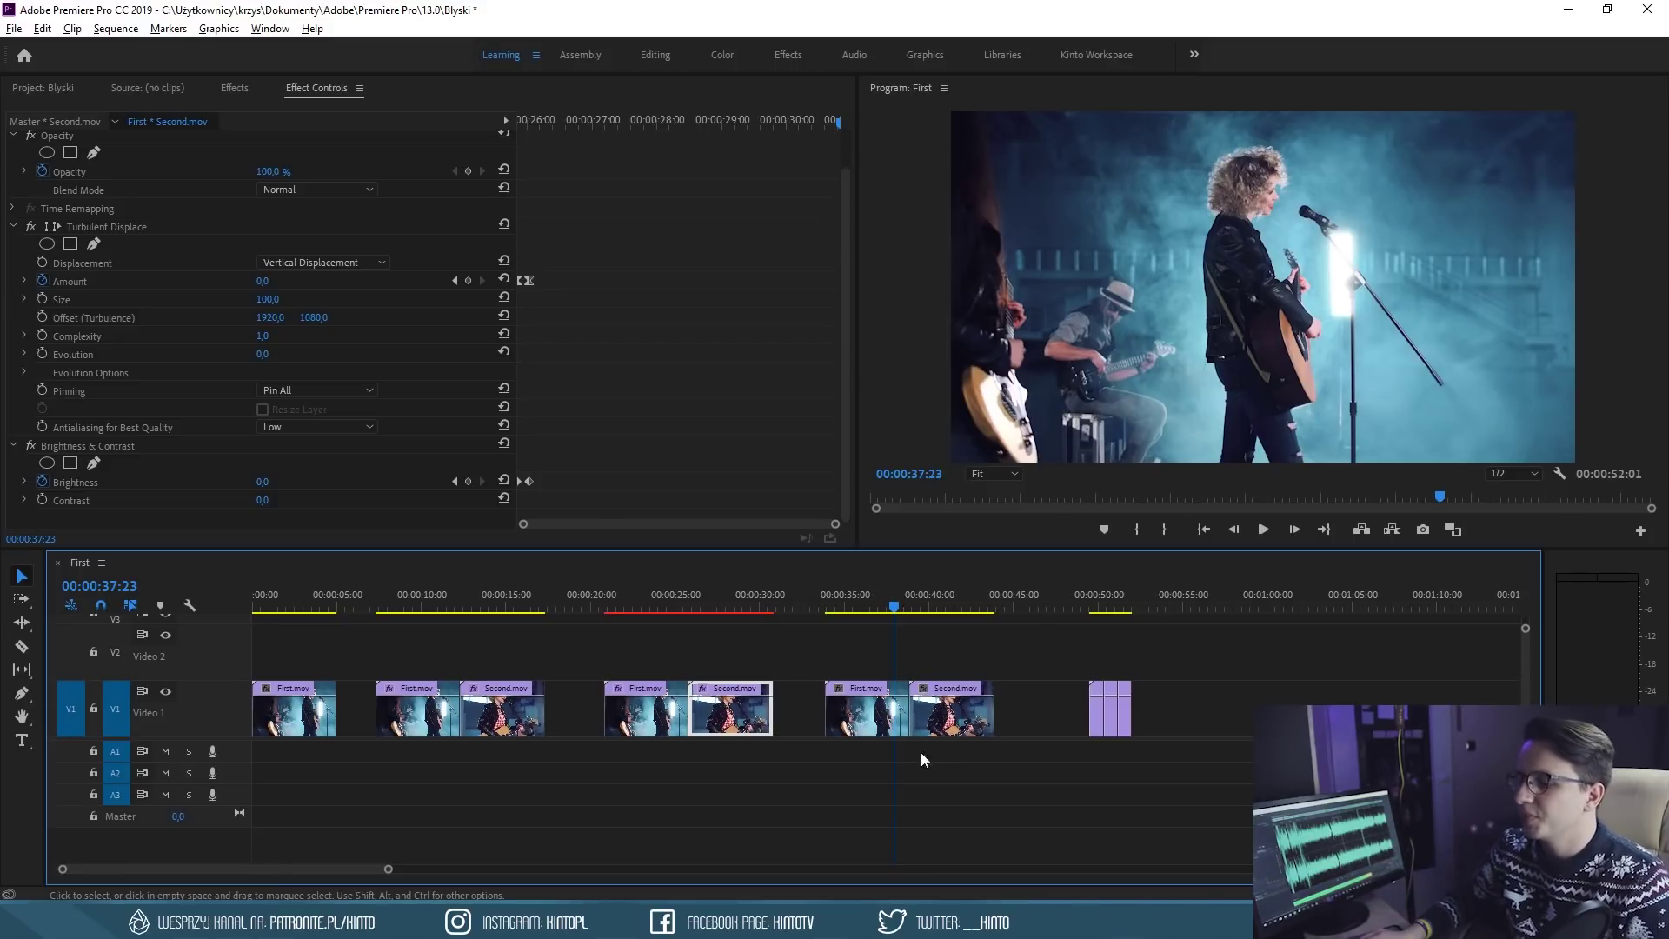
{"action": "key", "text": "equal"}
{"action": "key", "text": "equal"}
{"action": "key", "text": "equal"}
{"action": "left_click", "coordinate": [854, 601]}
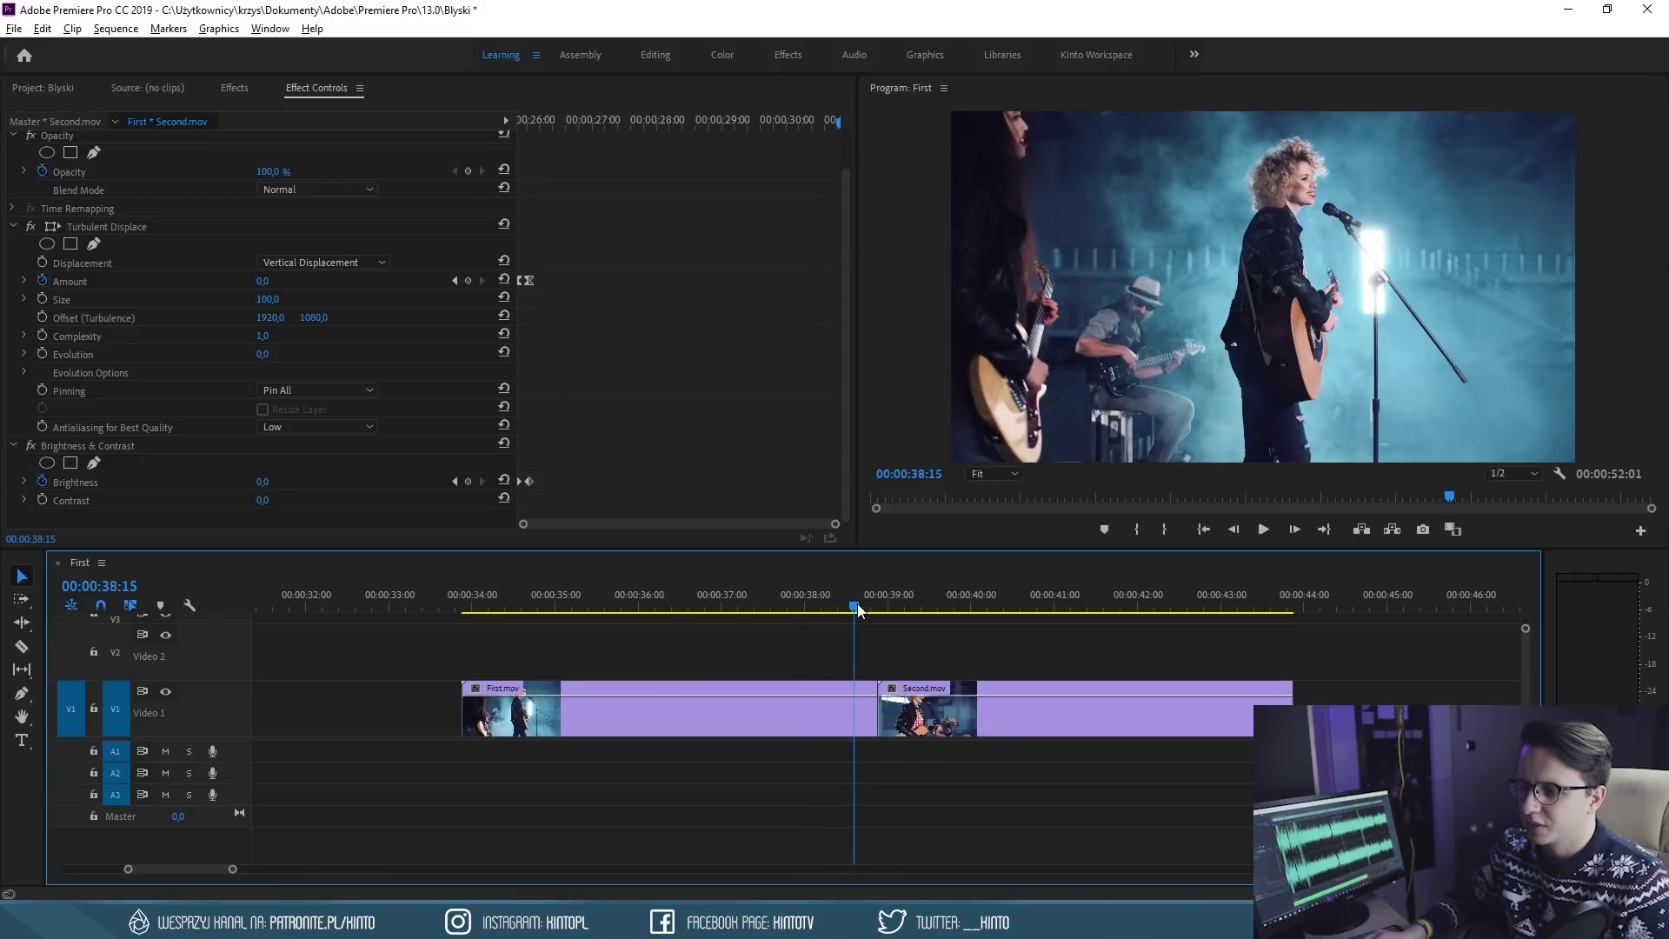
Create a 5:00 Black Video item in the Project panel via New Item
{"action": "left_click", "coordinate": [61, 87]}
{"action": "right_click", "coordinate": [248, 346]}
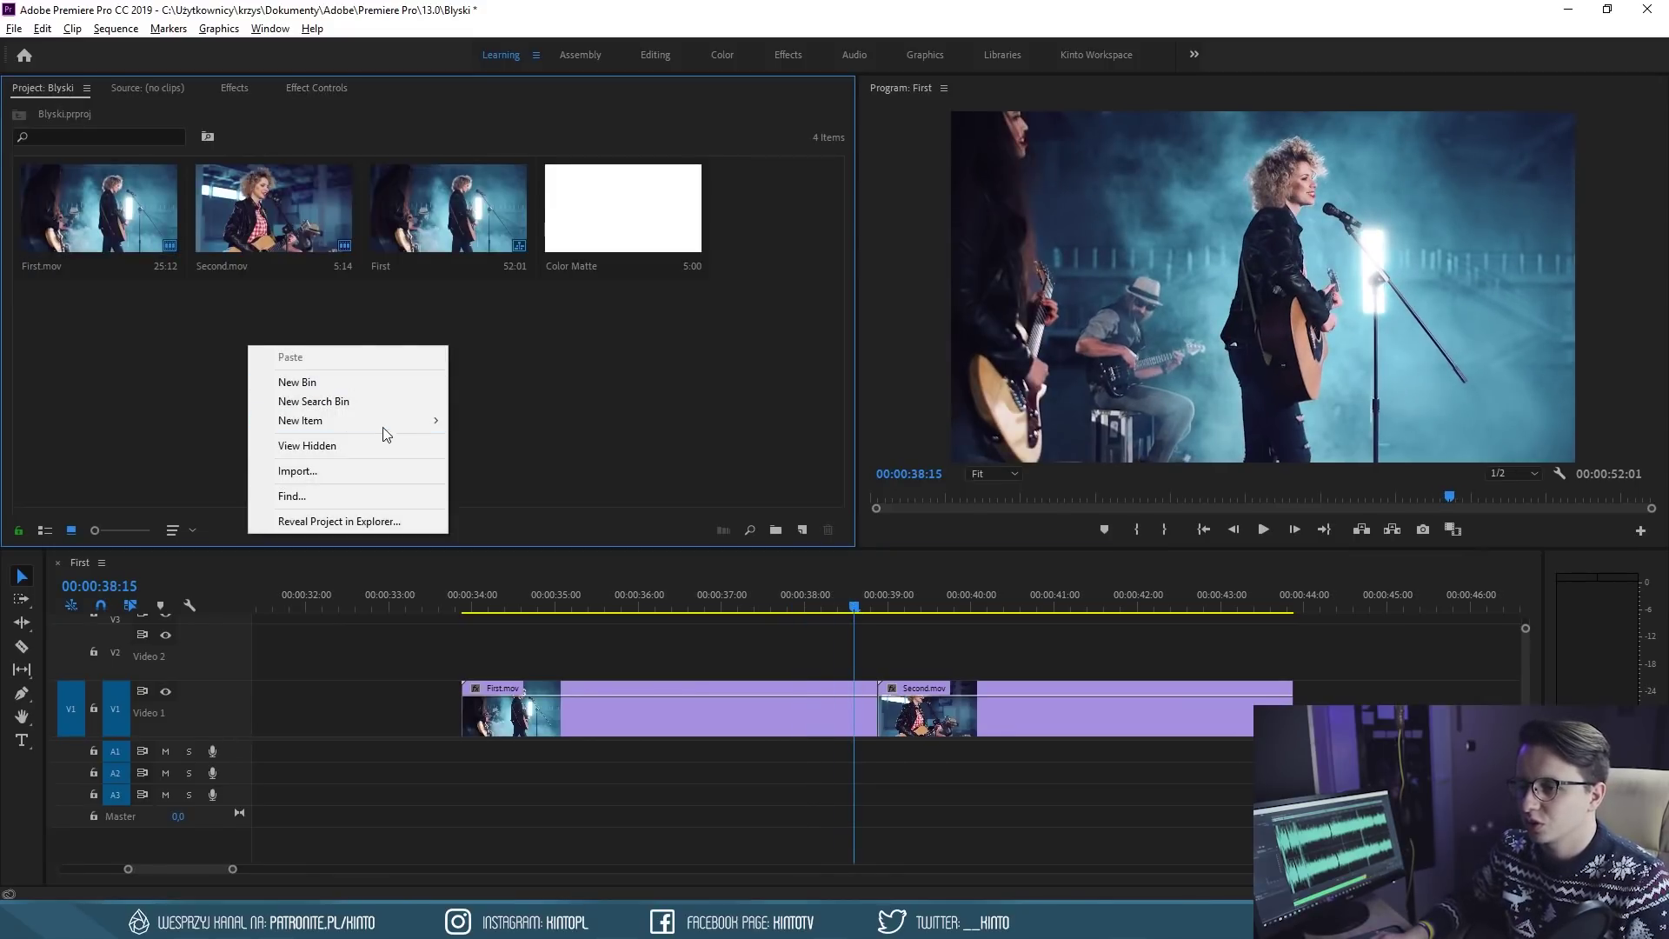
{"action": "mouse_move", "coordinate": [387, 420]}
{"action": "left_click", "coordinate": [518, 498]}
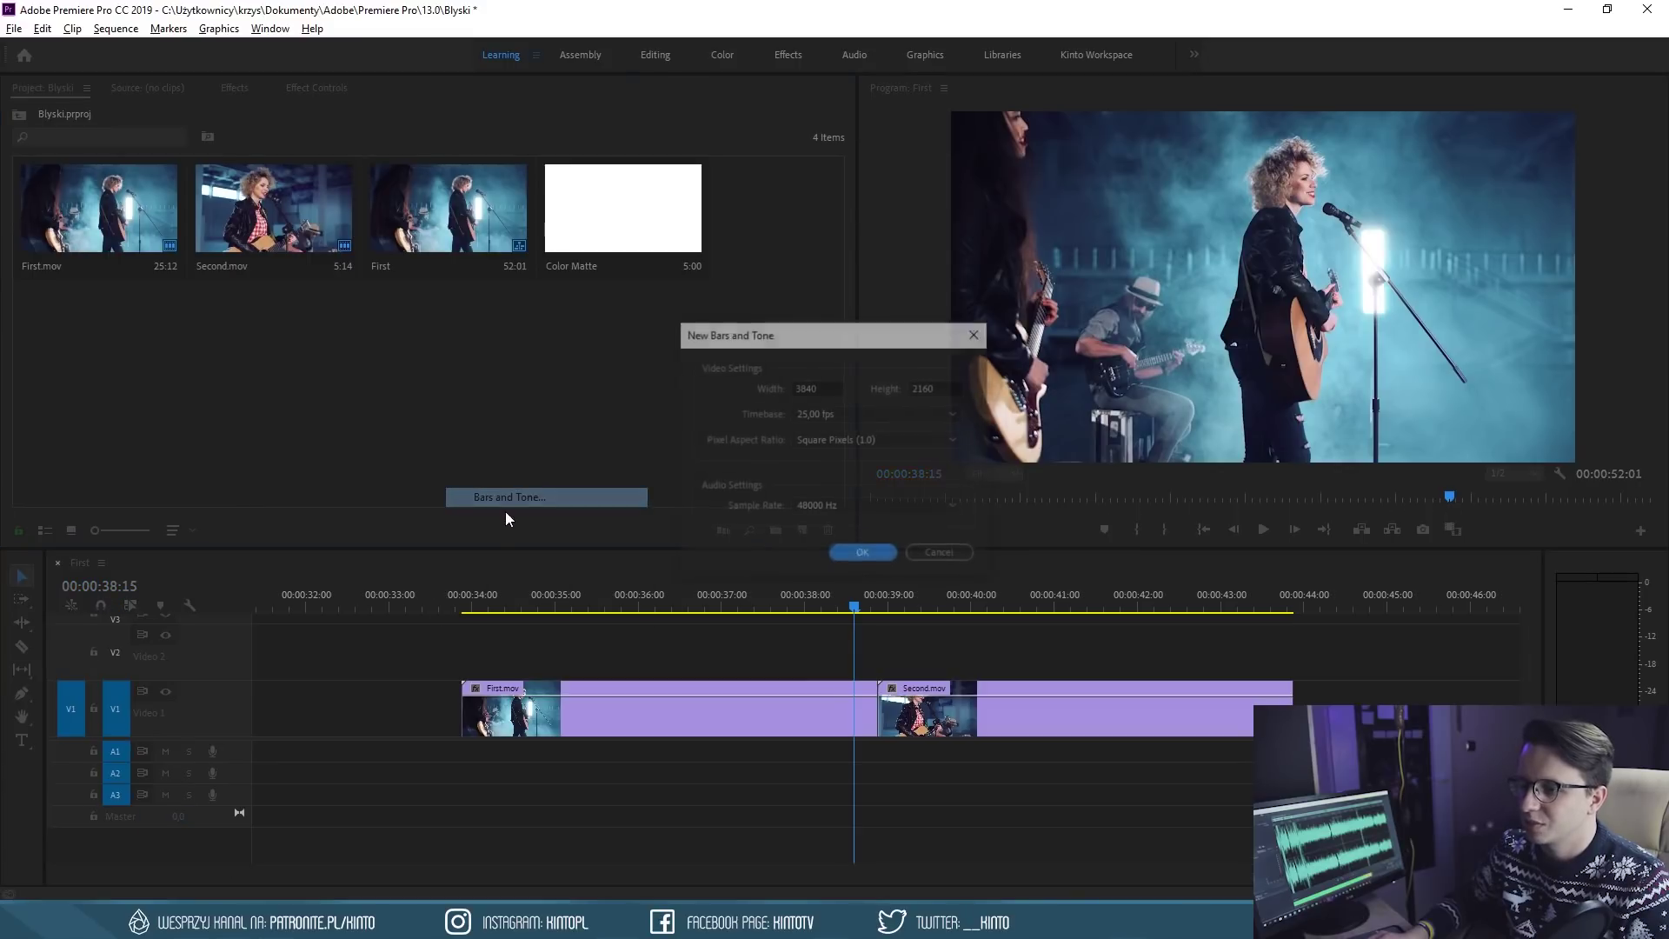
{"action": "left_click", "coordinate": [939, 557]}
{"action": "right_click", "coordinate": [487, 379]}
{"action": "mouse_move", "coordinate": [582, 452]}
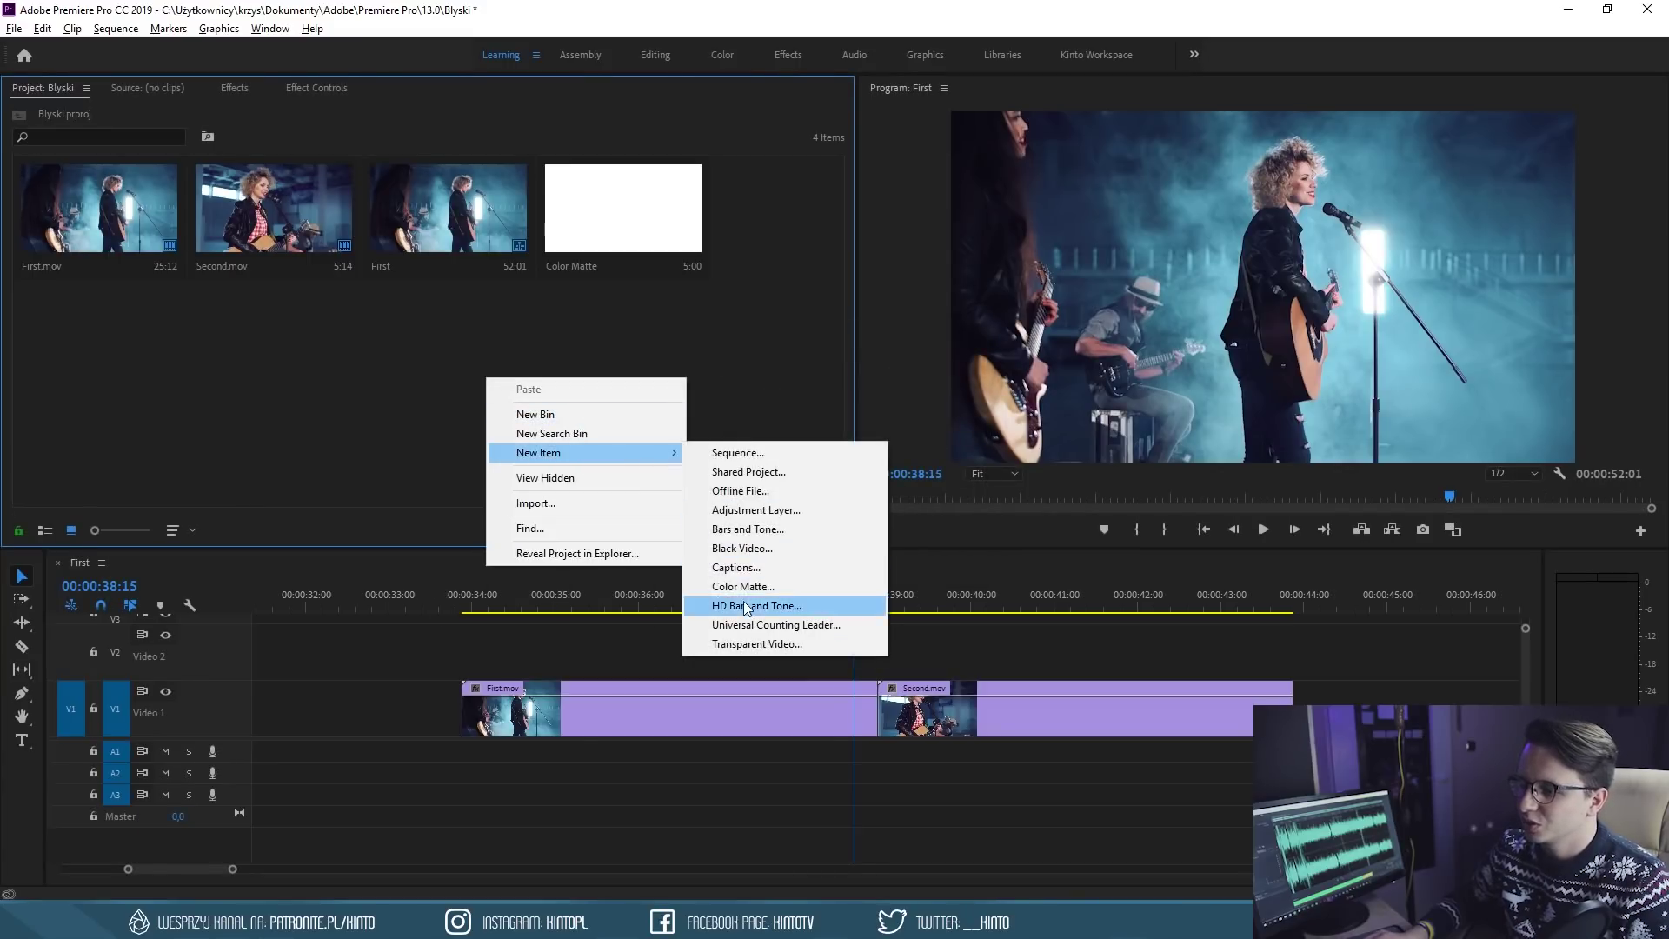
{"action": "left_click", "coordinate": [742, 548]}
{"action": "left_click", "coordinate": [870, 521]}
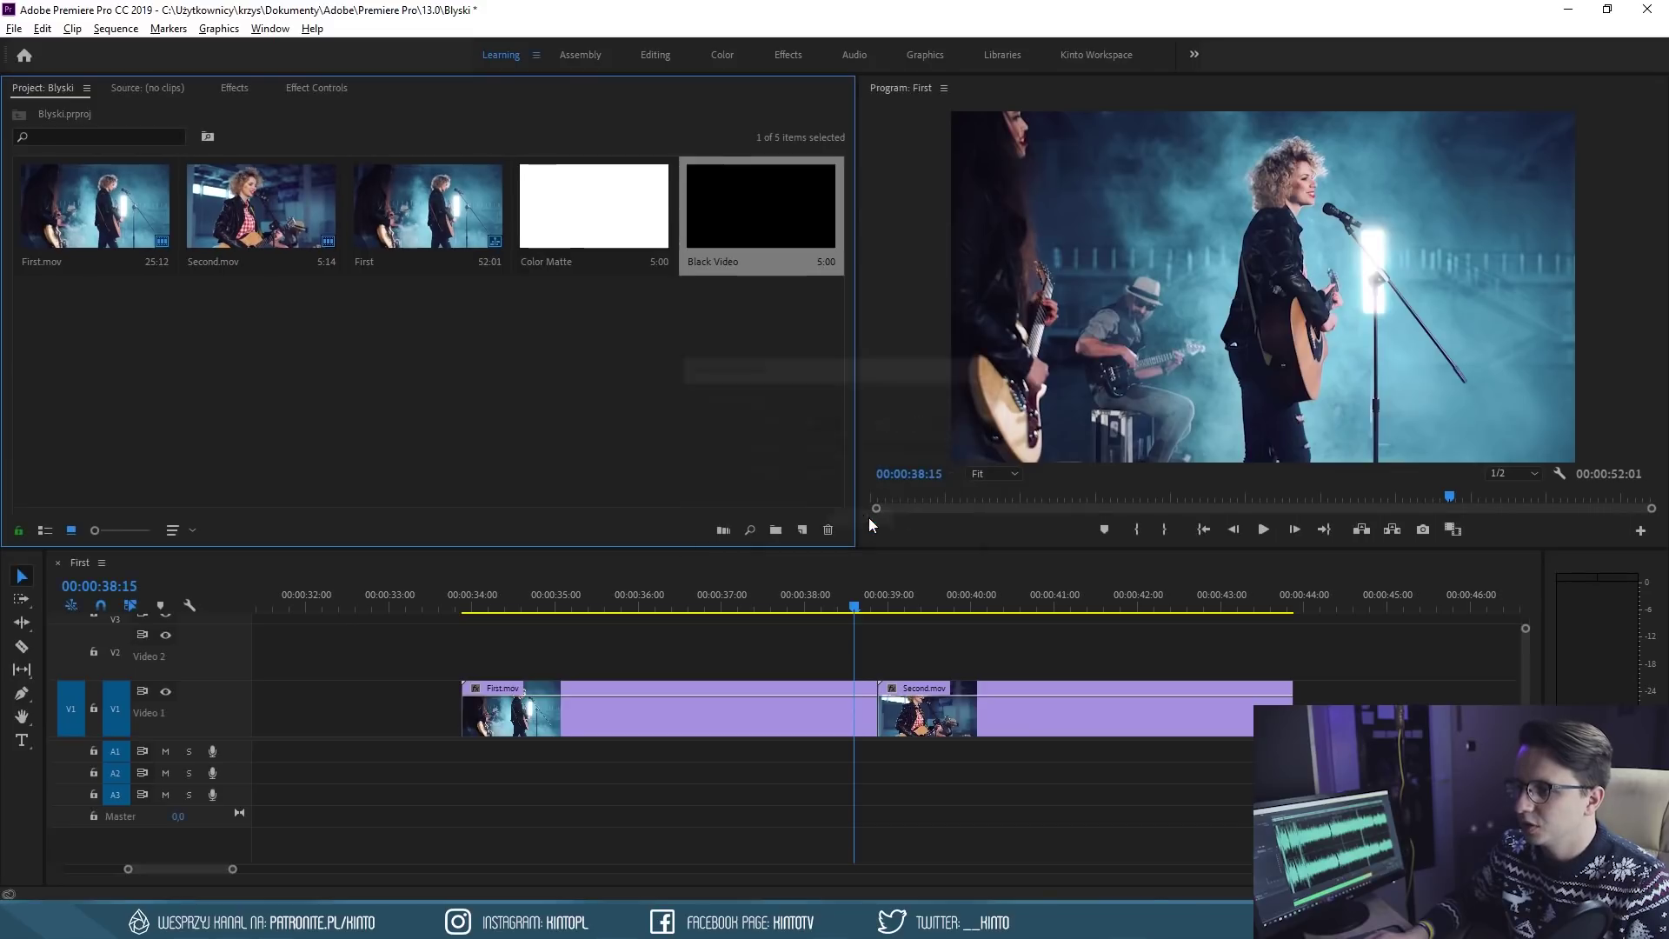
Place Black Video on V2 at 38:15, split it at 38:22 and delete the rest
{"action": "left_click_drag", "start_coordinate": [690, 186], "coordinate": [852, 663]}
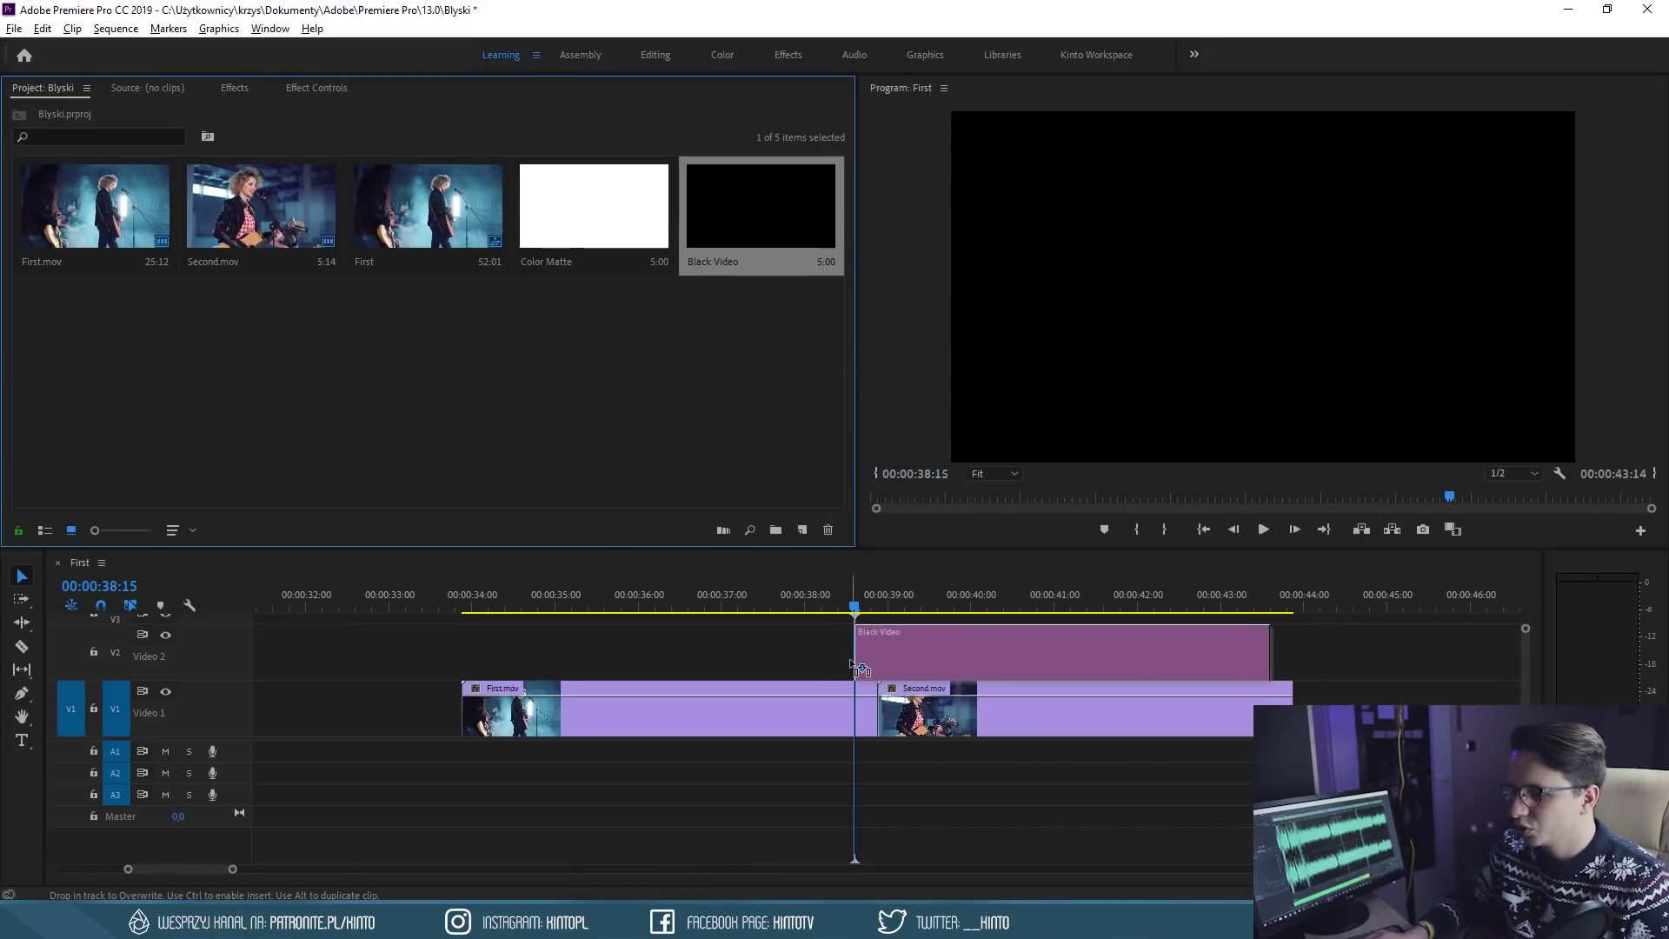
{"action": "scroll", "coordinate": [936, 717], "scroll_direction": "up", "scroll_amount": 2}
{"action": "scroll", "coordinate": [831, 686], "scroll_direction": "up", "scroll_amount": 2}
{"action": "scroll", "coordinate": [818, 671], "scroll_direction": "up", "scroll_amount": 2}
{"action": "left_click", "coordinate": [765, 595]}
{"action": "left_click_drag", "start_coordinate": [889, 606], "coordinate": [856, 615]}
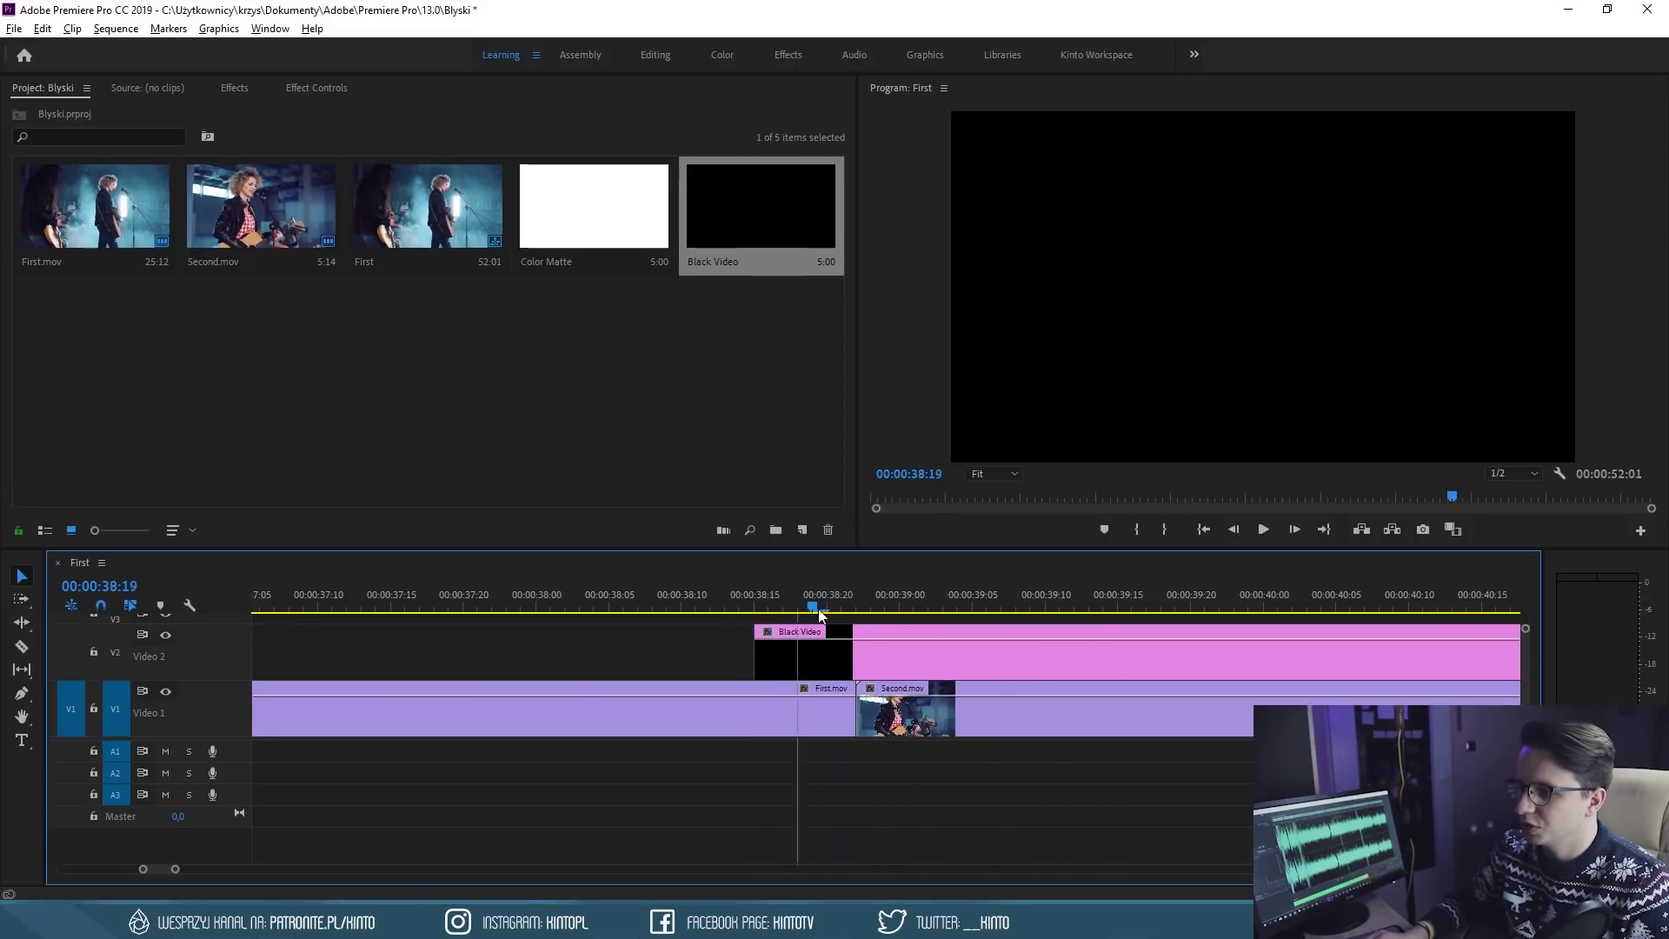
{"action": "key", "text": "c"}
{"action": "left_click", "coordinate": [855, 652]}
{"action": "scroll", "coordinate": [889, 680], "scroll_direction": "up", "scroll_amount": 2}
{"action": "scroll", "coordinate": [889, 681], "scroll_direction": "down", "scroll_amount": 2}
{"action": "key", "text": "v"}
{"action": "left_click", "coordinate": [952, 658]}
{"action": "key", "text": "Delete"}
Arrange the Black Video pieces to span the cut, about 38:15 to 39:03, and scrub-preview
{"action": "scroll", "coordinate": [1527, 650], "scroll_direction": "up", "scroll_amount": 2}
{"action": "scroll", "coordinate": [1531, 659], "scroll_direction": "down", "scroll_amount": 1}
{"action": "left_click", "coordinate": [798, 671]}
{"action": "mouse_move", "coordinate": [798, 671]}
{"action": "left_mouse_down", "text": "alt"}
{"action": "mouse_move", "coordinate": [896, 661]}
{"action": "mouse_move", "coordinate": [859, 626]}
{"action": "mouse_move", "coordinate": [982, 619]}
{"action": "mouse_move", "coordinate": [1014, 665]}
{"action": "left_mouse_up", "text": "alt"}
{"action": "left_click_drag", "start_coordinate": [785, 606], "coordinate": [969, 600]}
{"action": "left_click", "coordinate": [838, 671]}
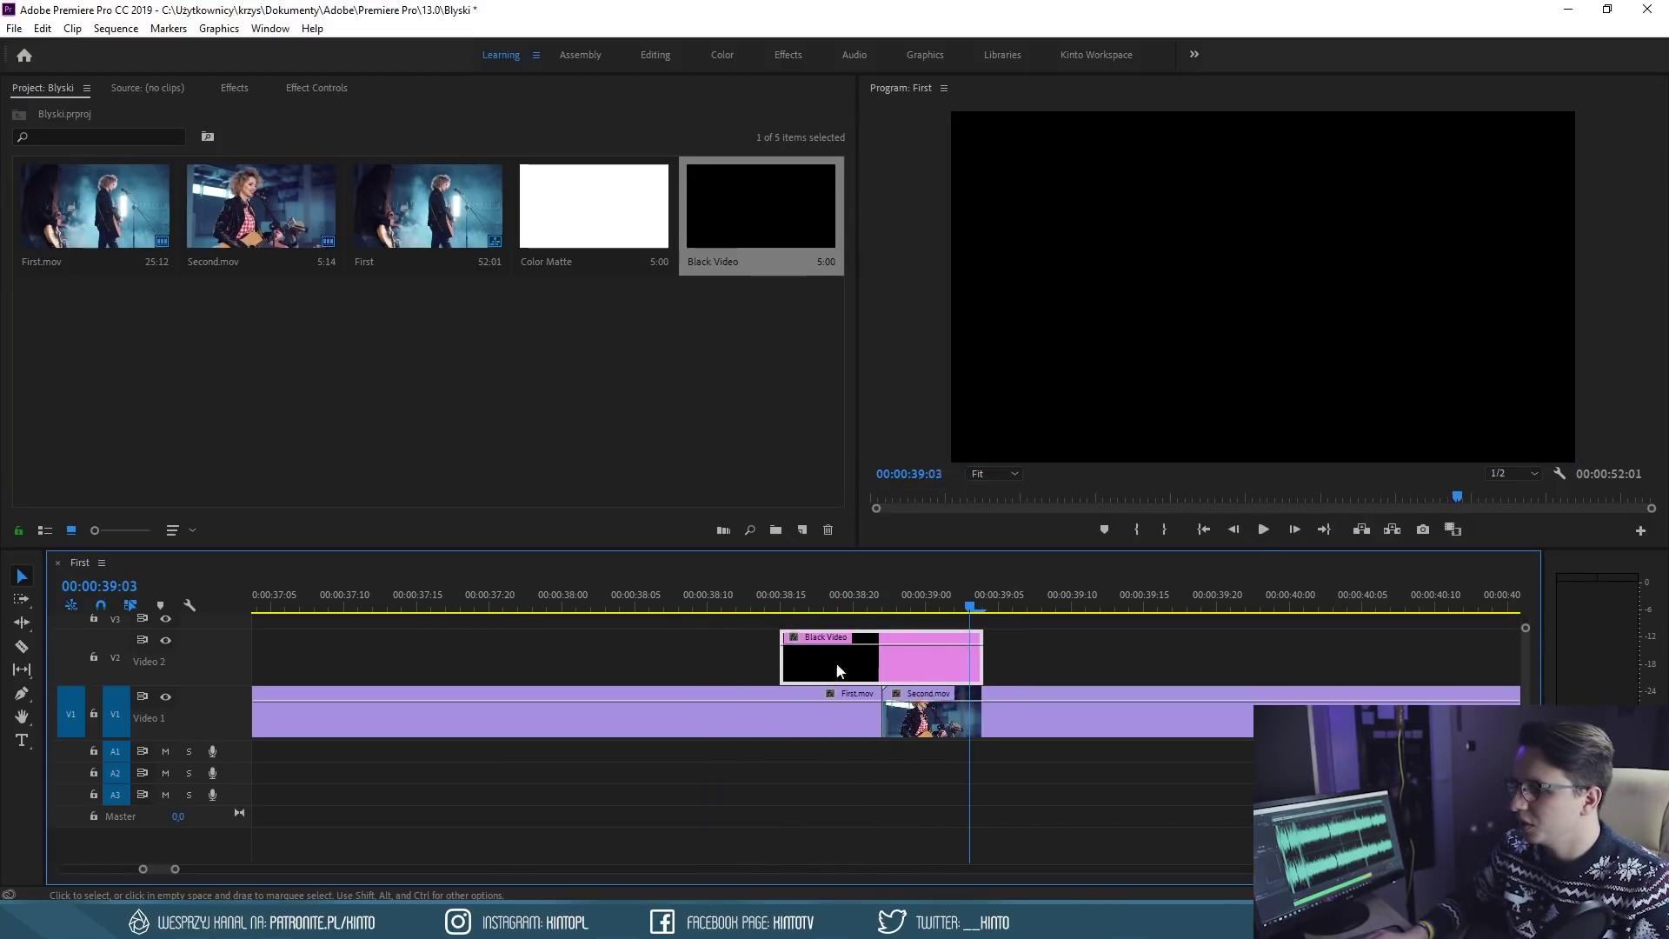
{"action": "left_click", "coordinate": [882, 602]}
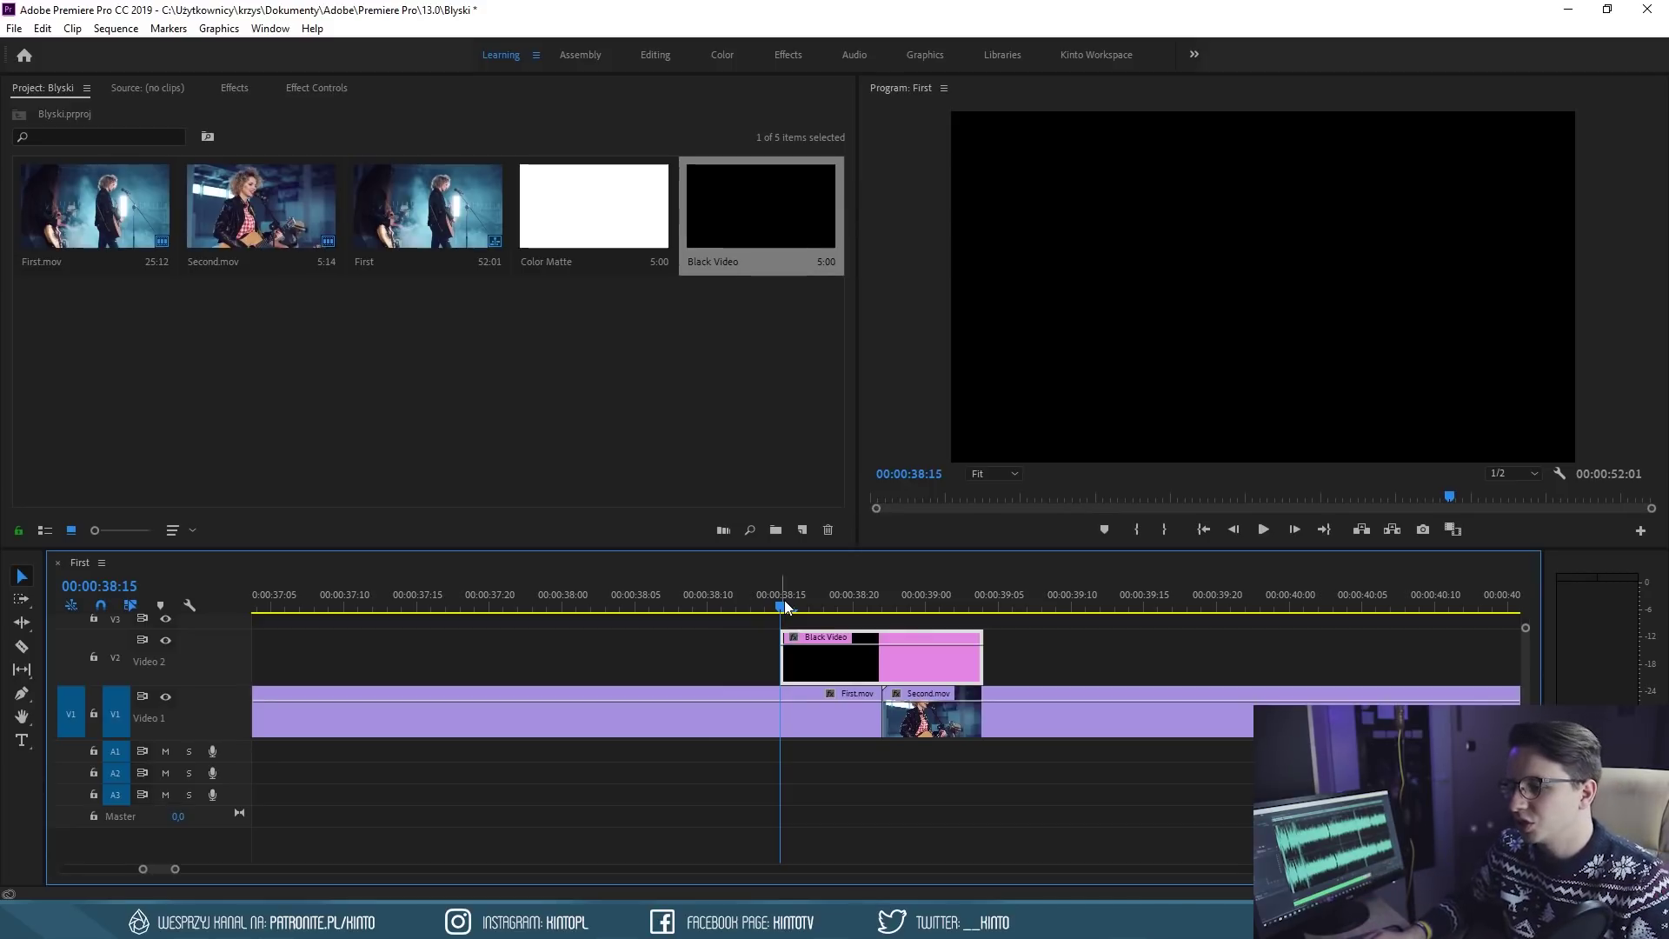
{"action": "left_click_drag", "start_coordinate": [883, 605], "coordinate": [899, 606]}
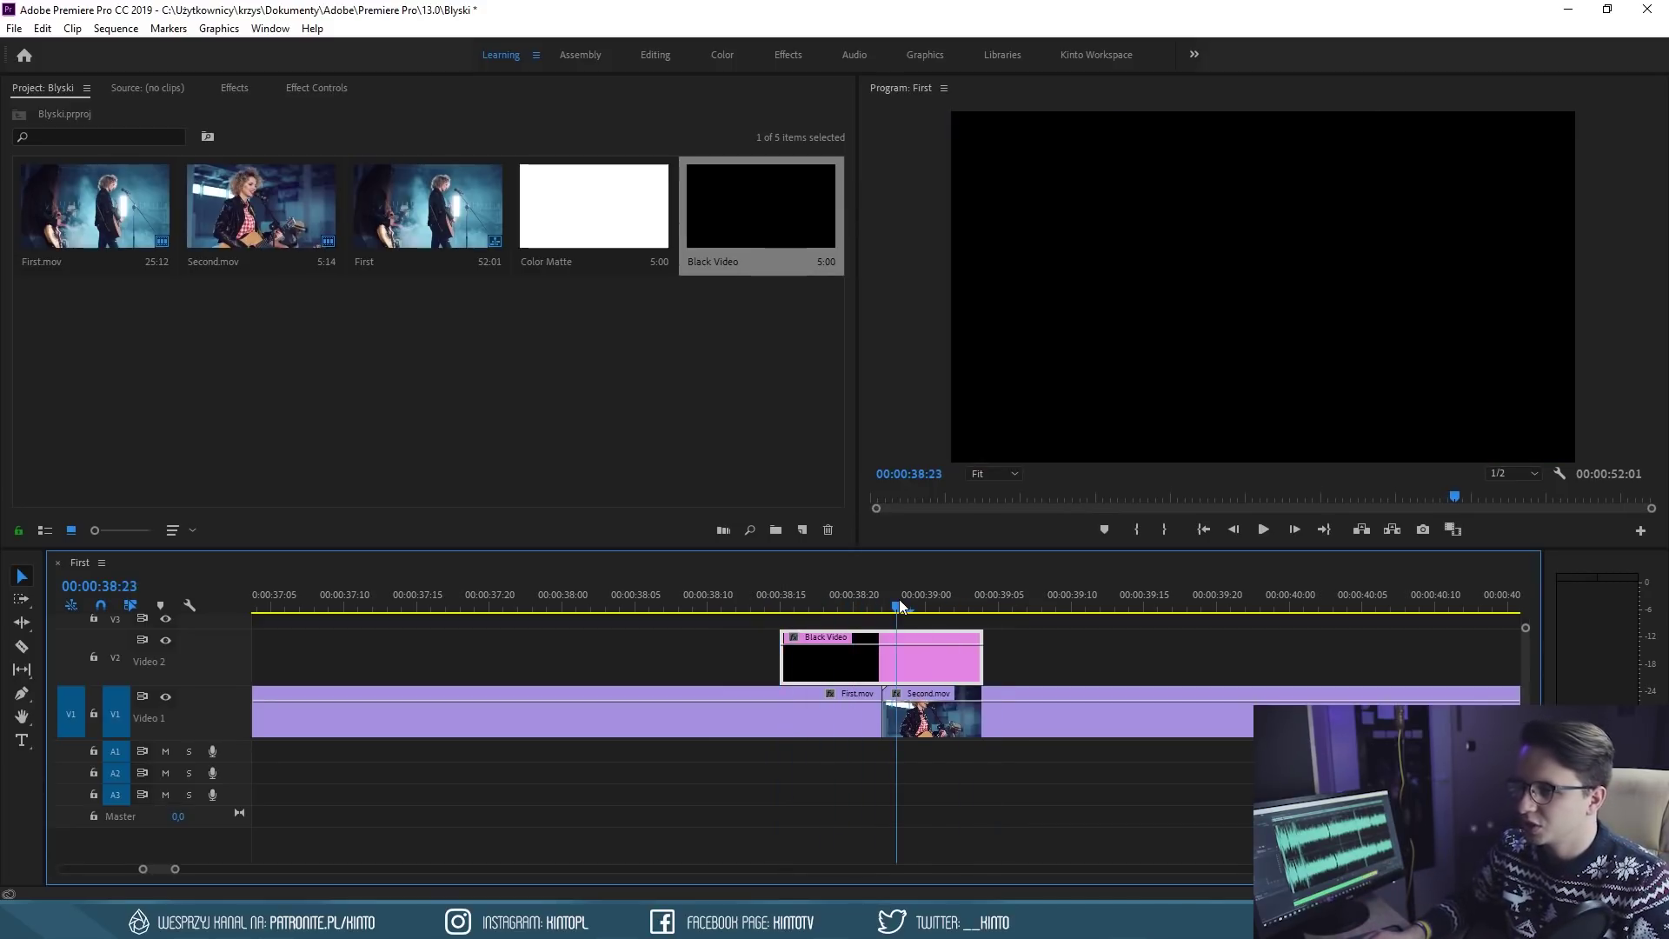
Search 'light' and drop Lighting Effects onto the Black Video clip on V2
{"action": "left_click", "coordinate": [235, 87]}
{"action": "left_click", "coordinate": [97, 112]}
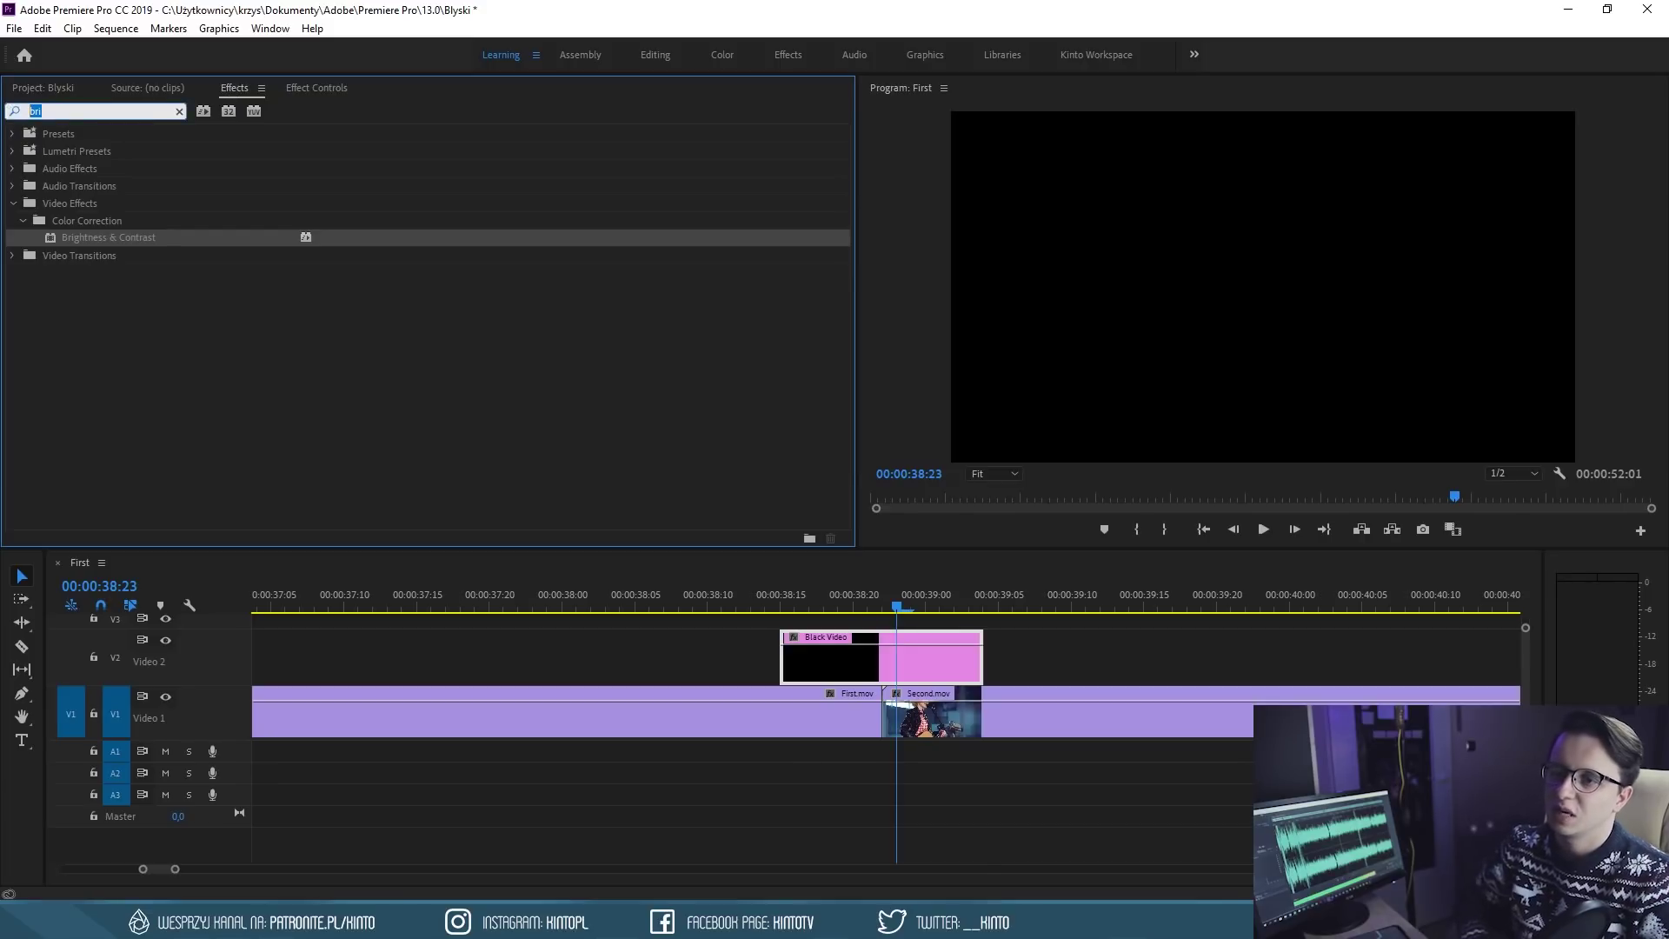
{"action": "type", "text": "light"}
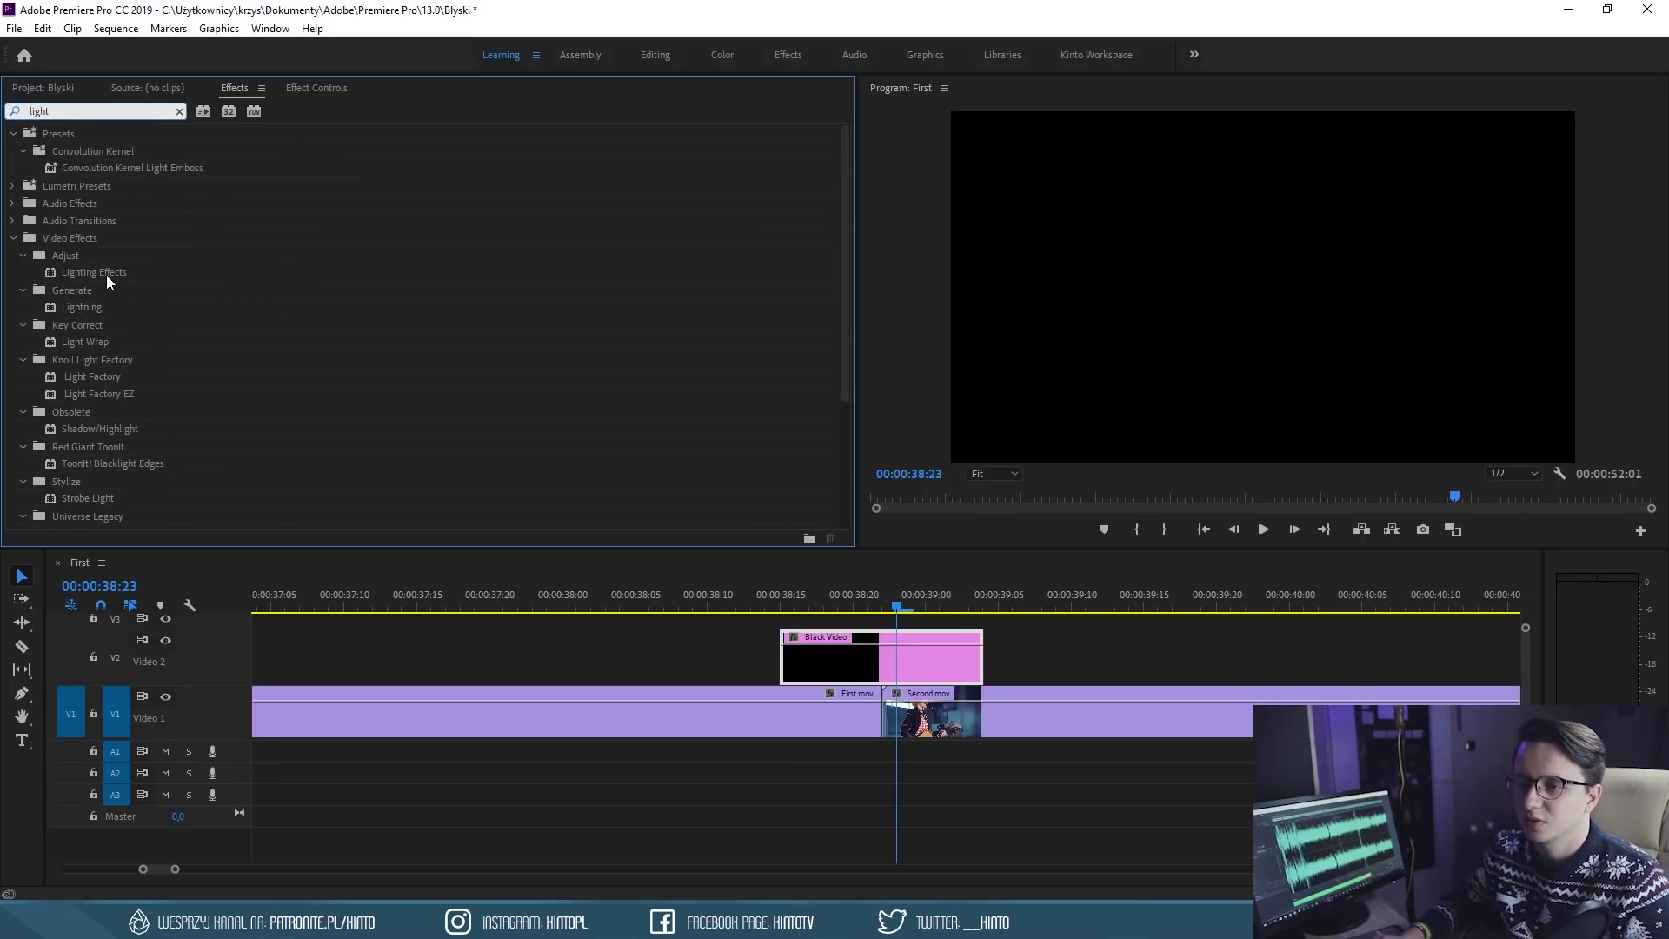
{"action": "left_click_drag", "start_coordinate": [106, 275], "coordinate": [915, 661]}
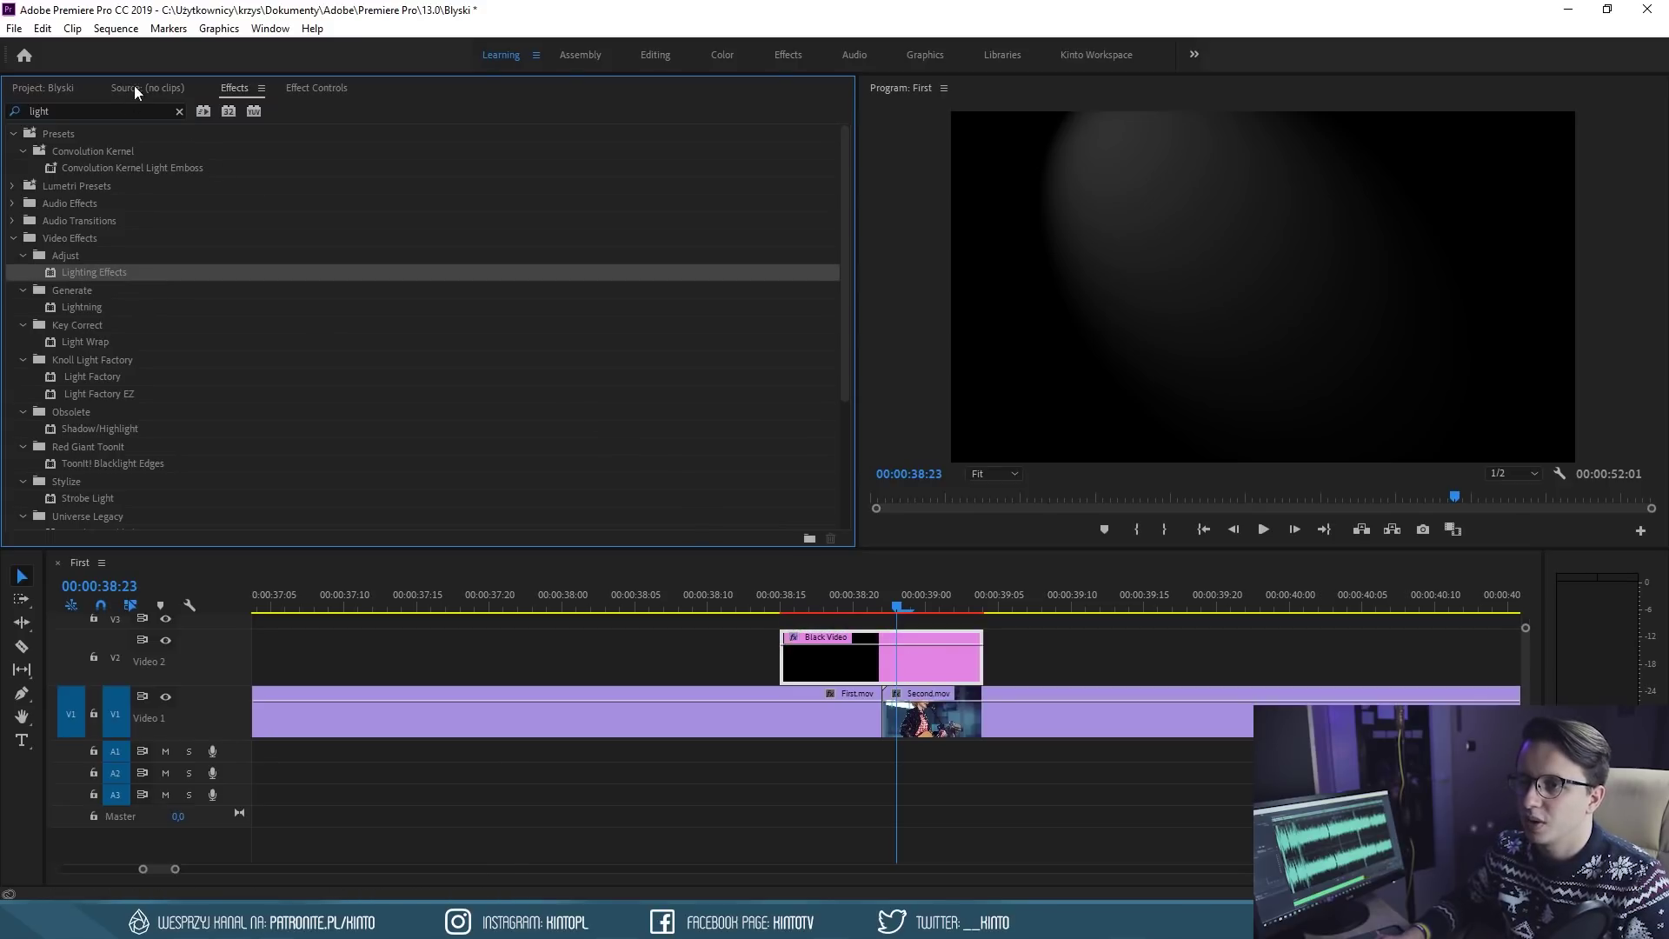
{"action": "left_click", "coordinate": [309, 89]}
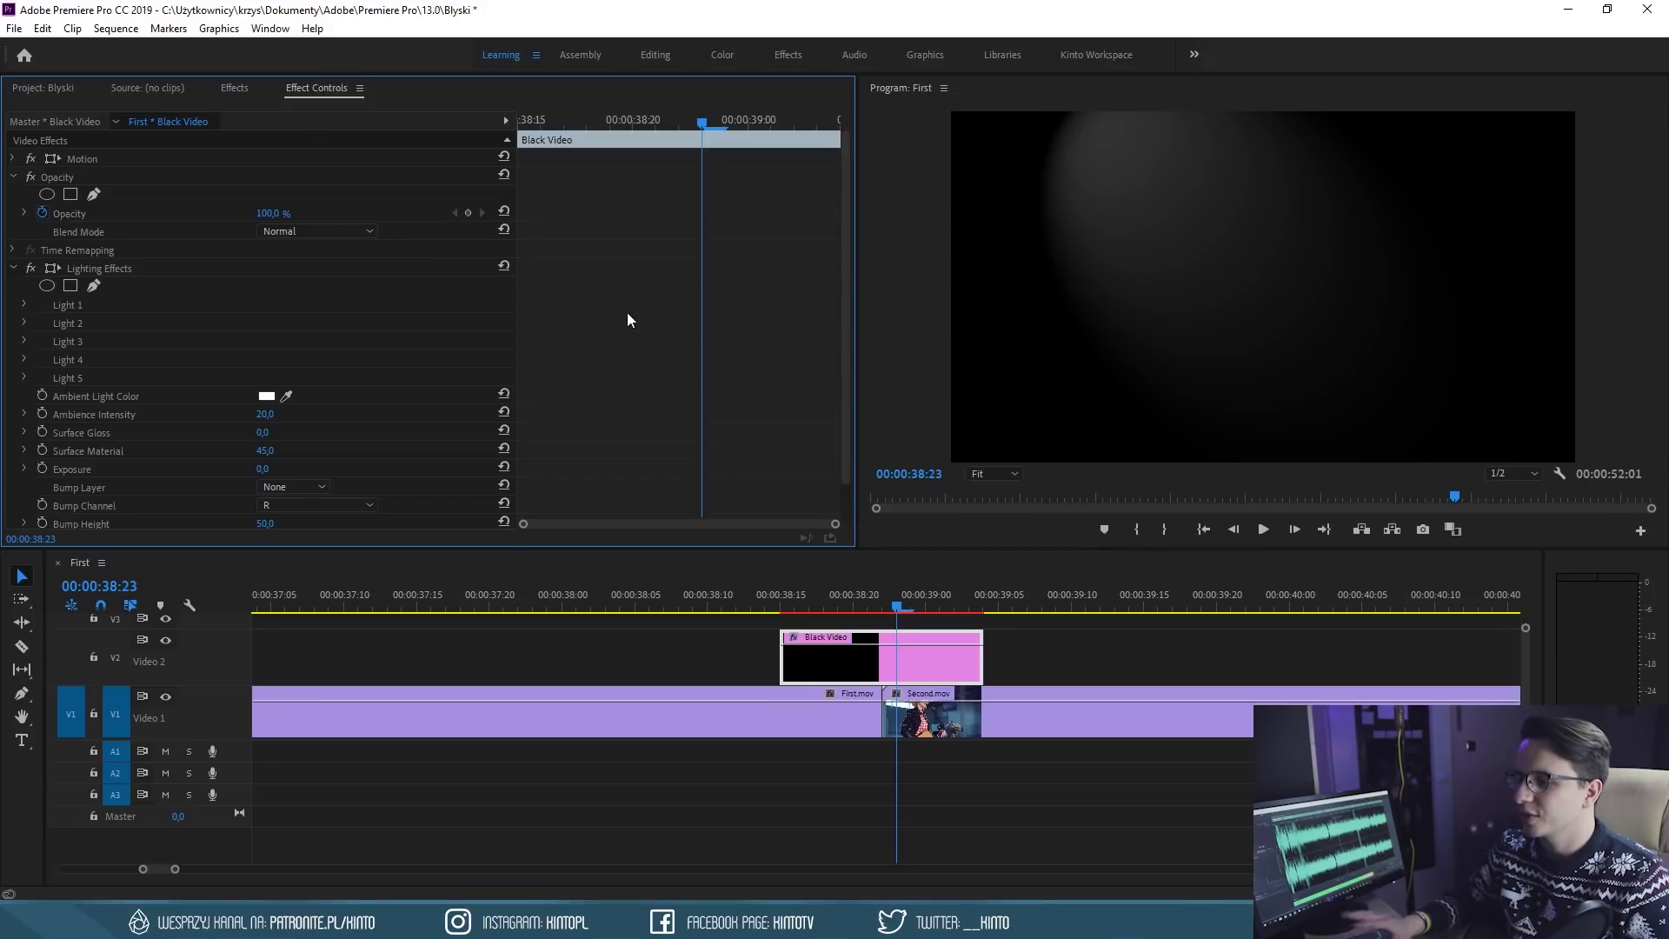
At 38:22, move Light 1's center left and lower, around Y 1320
{"action": "left_click", "coordinate": [879, 600]}
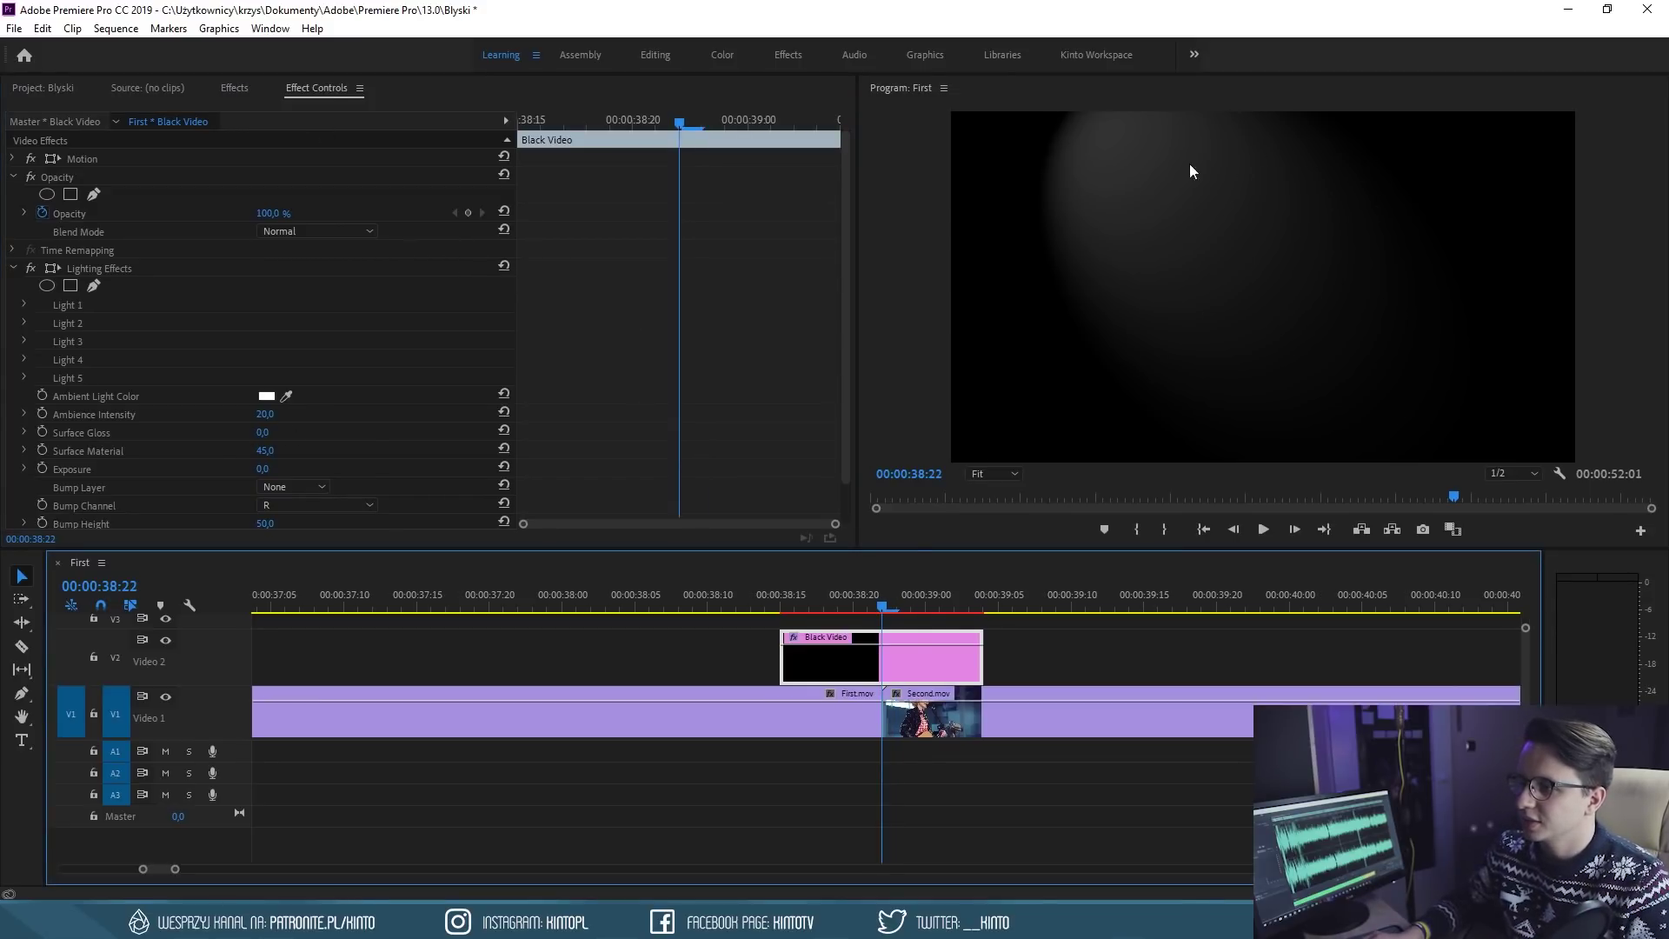
{"action": "left_click", "coordinate": [24, 305]}
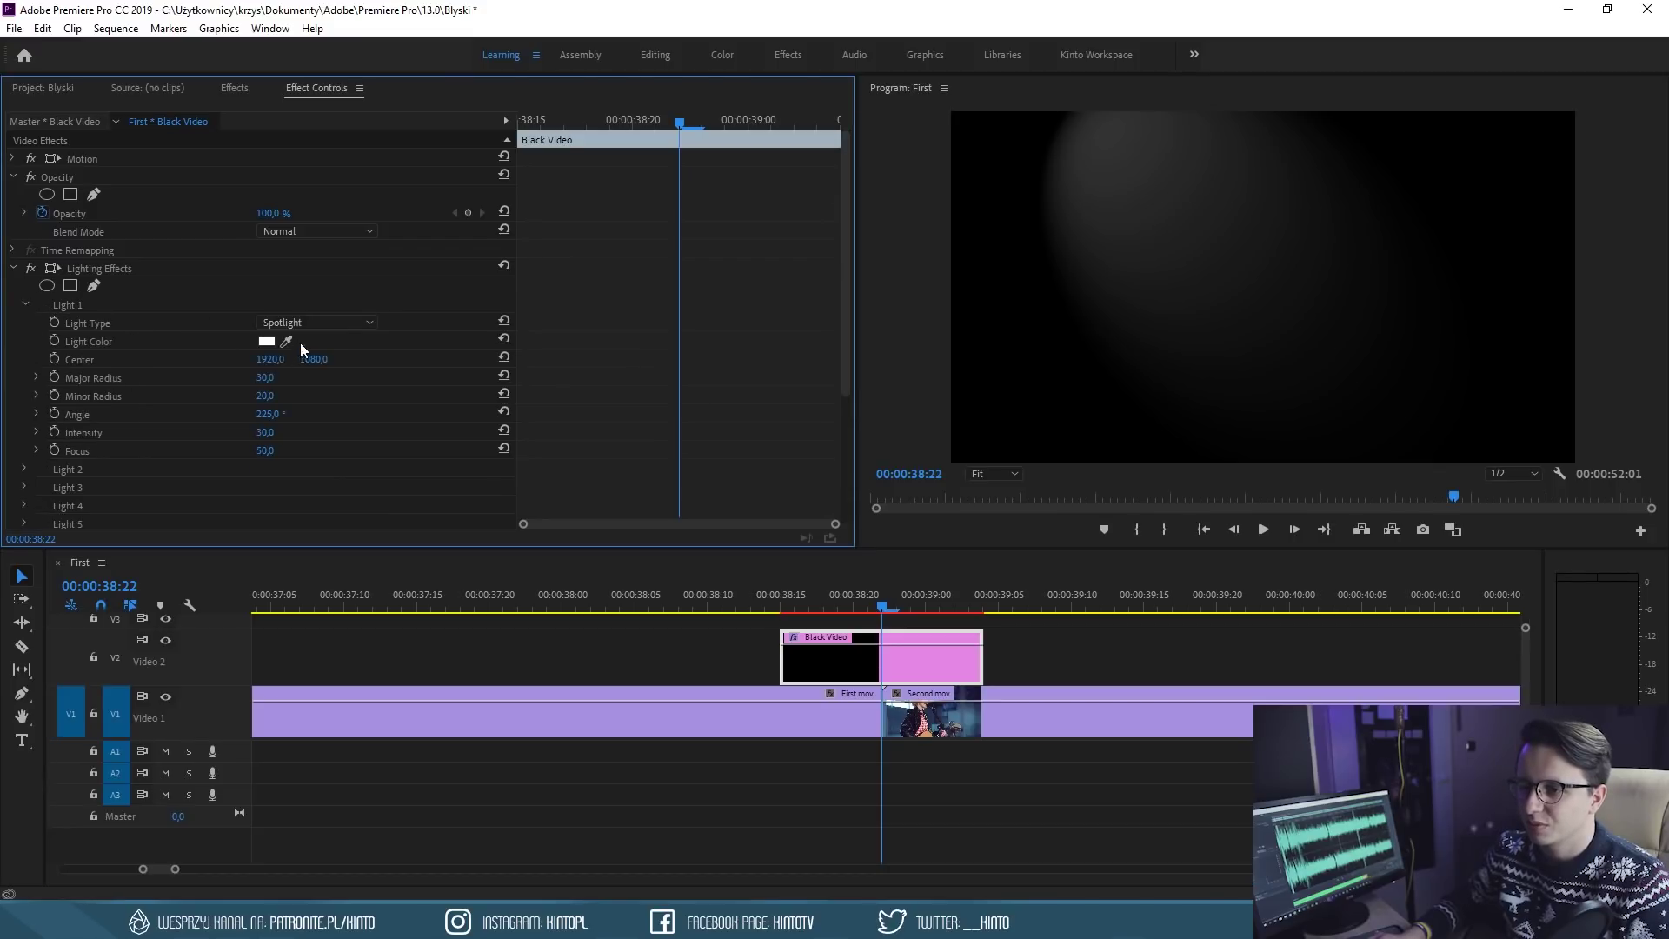
{"action": "left_click_drag", "start_coordinate": [270, 359], "coordinate": [209, 359]}
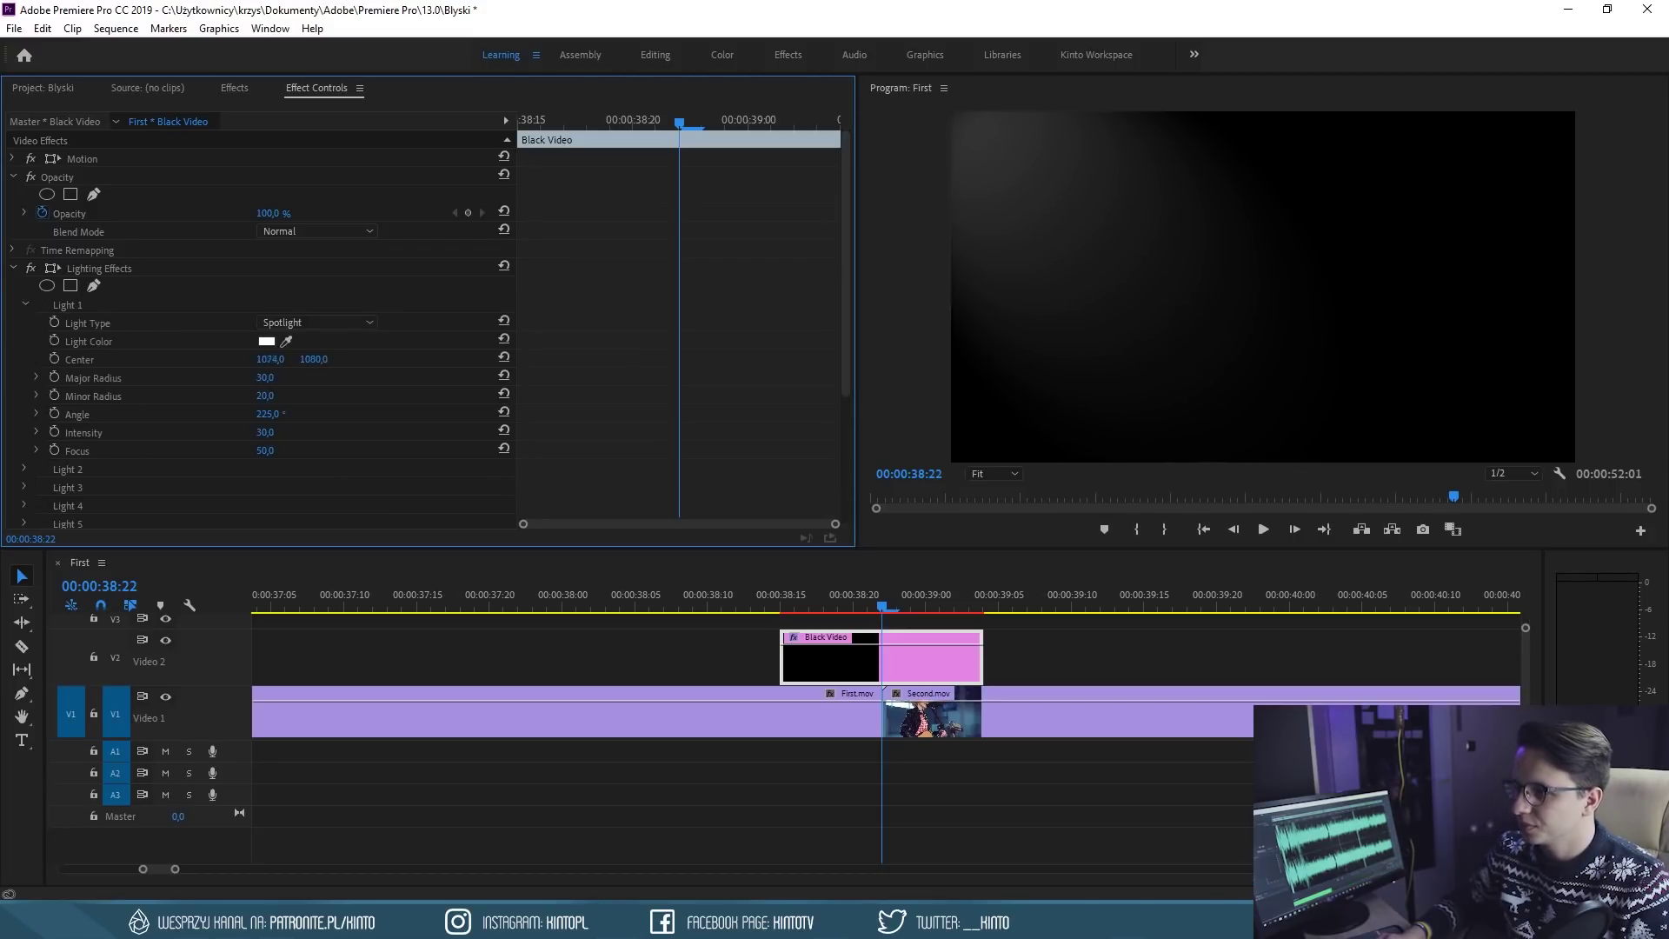
{"action": "left_click_drag", "start_coordinate": [314, 359], "coordinate": [331, 359]}
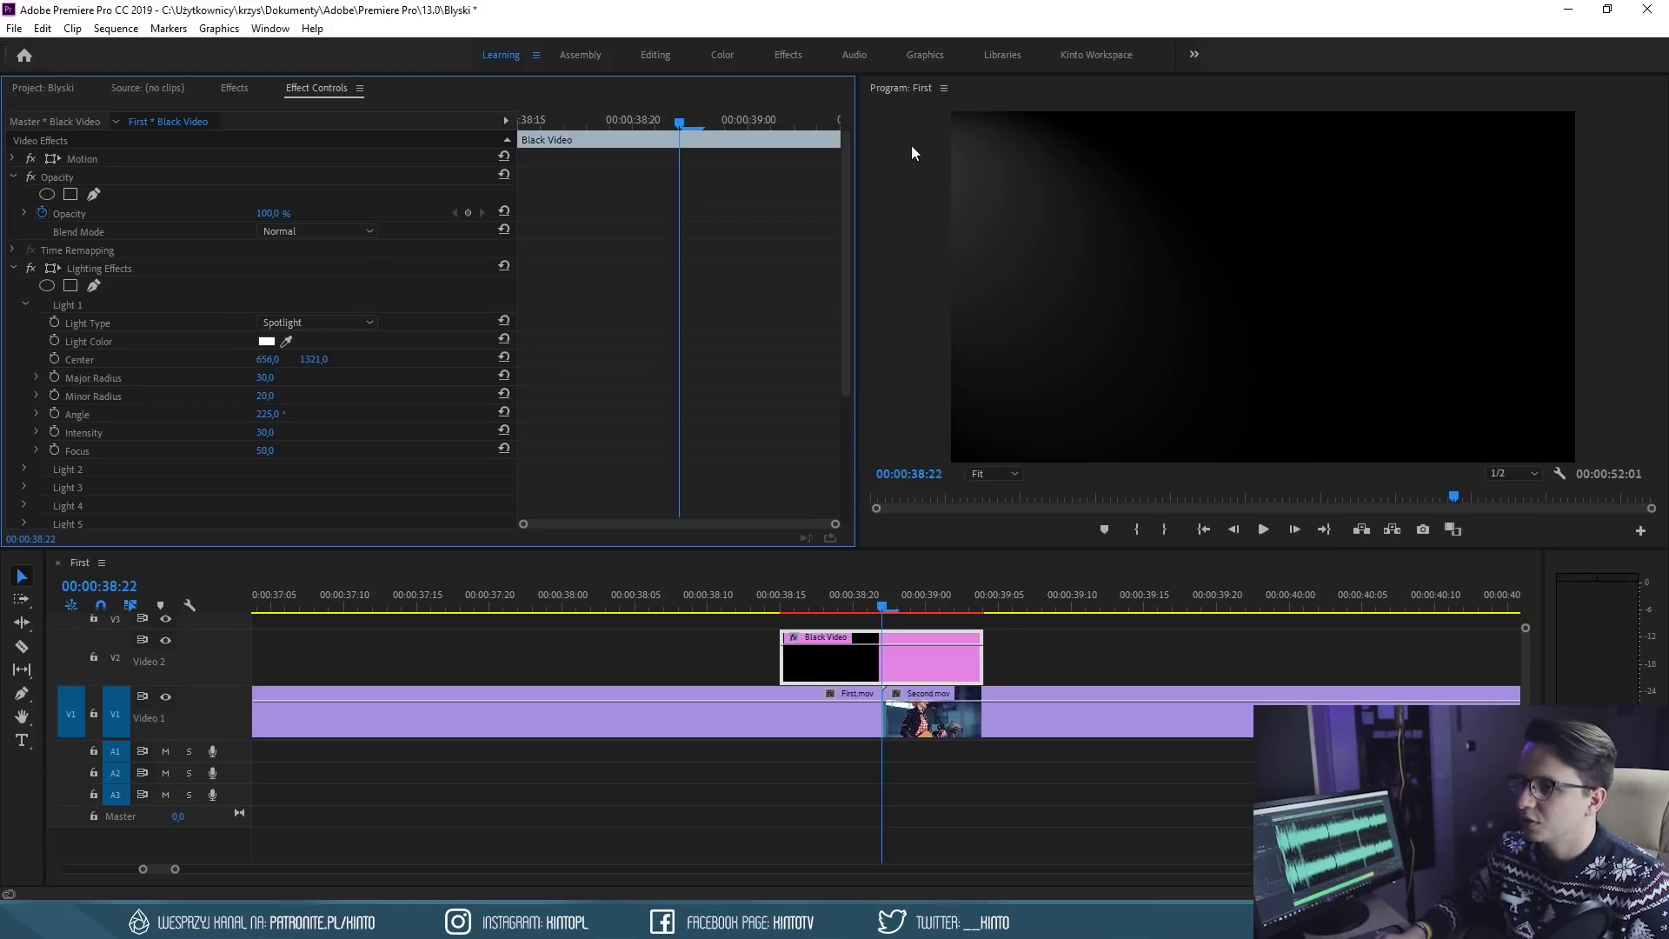
Try Omni and Directional, settle on Spotlight, and widen Minor Radius to 28
{"action": "left_click", "coordinate": [294, 321]}
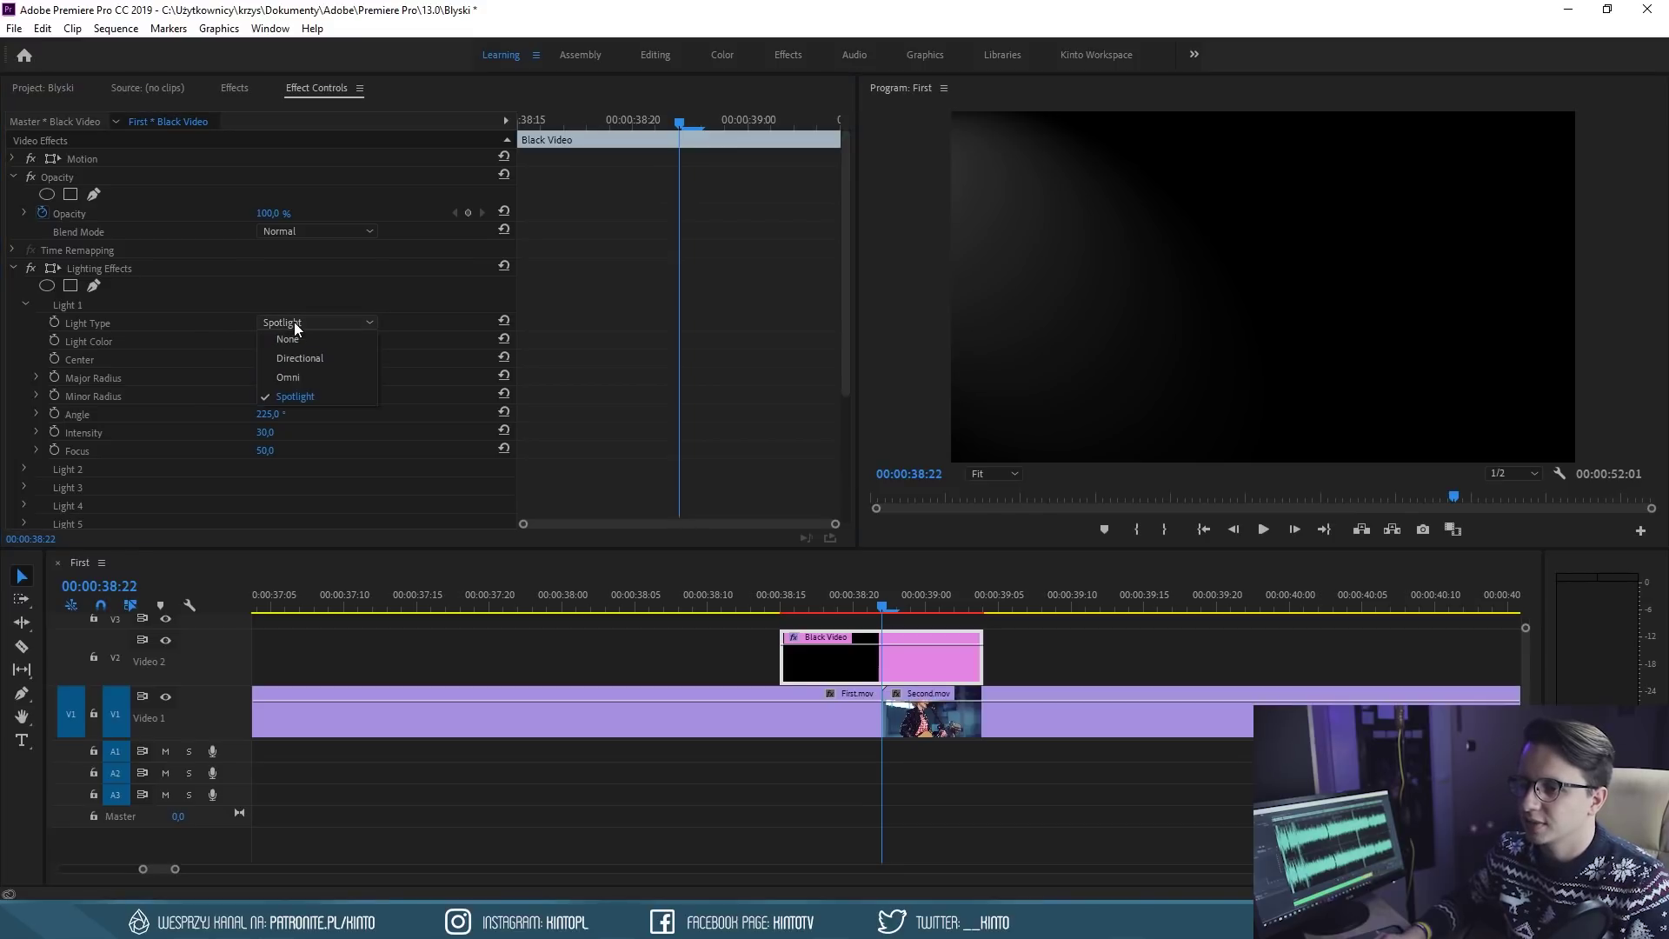
{"action": "left_click", "coordinate": [292, 383]}
{"action": "left_click", "coordinate": [371, 322]}
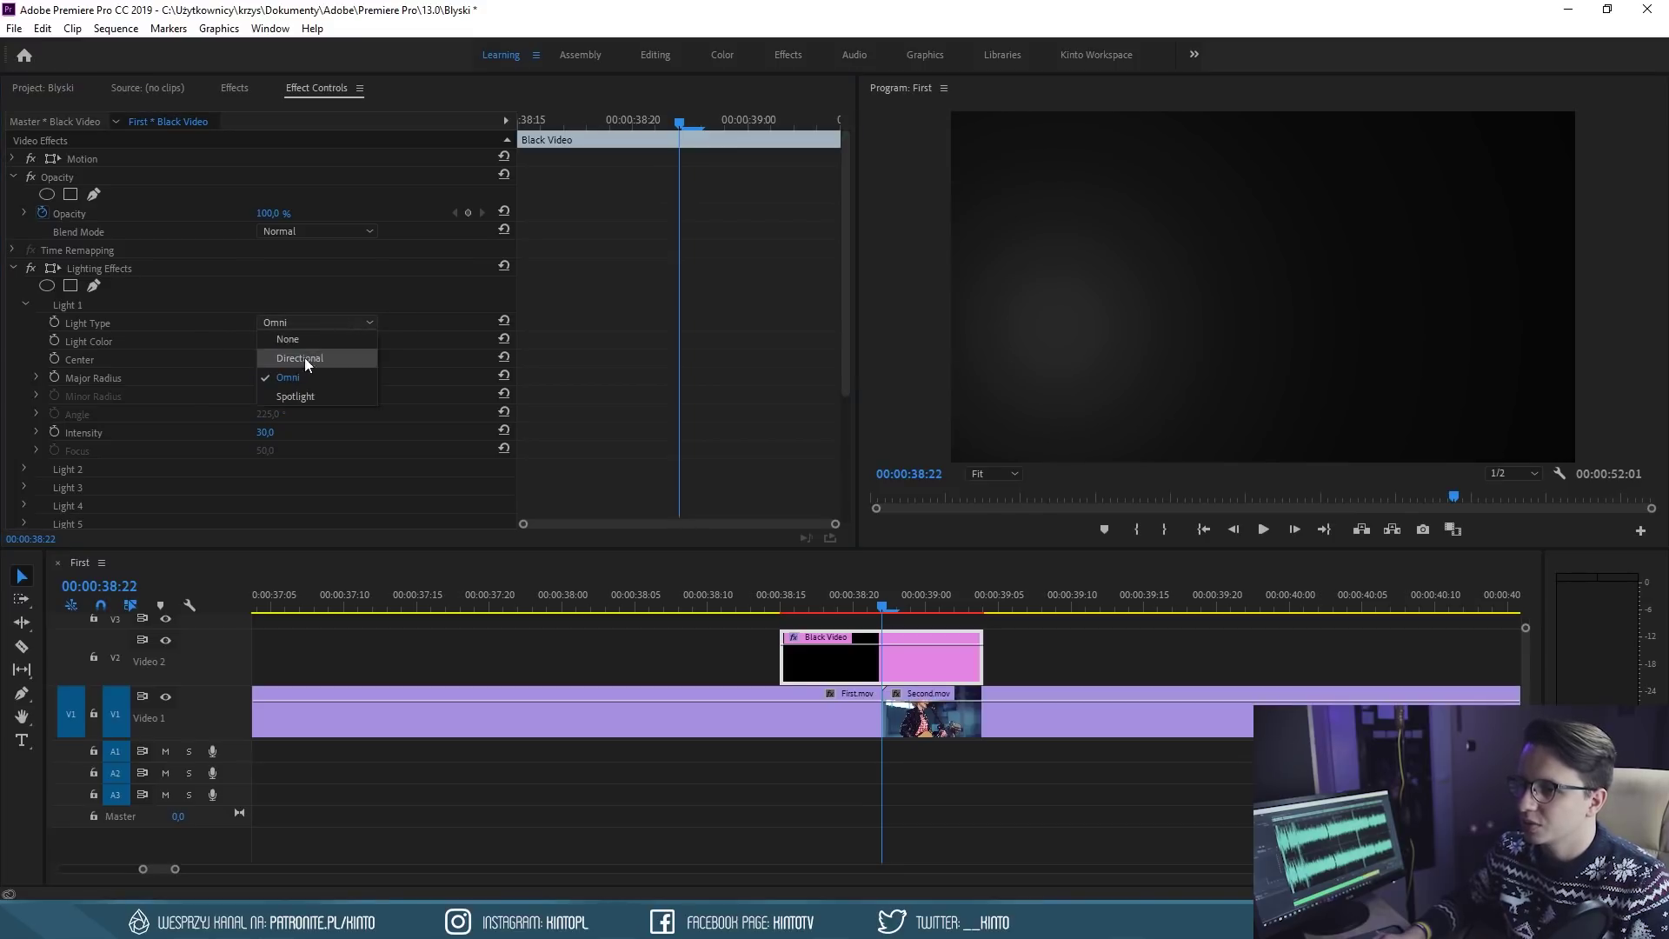
{"action": "left_click", "coordinate": [304, 357]}
{"action": "left_click", "coordinate": [287, 322]}
{"action": "left_click", "coordinate": [296, 397]}
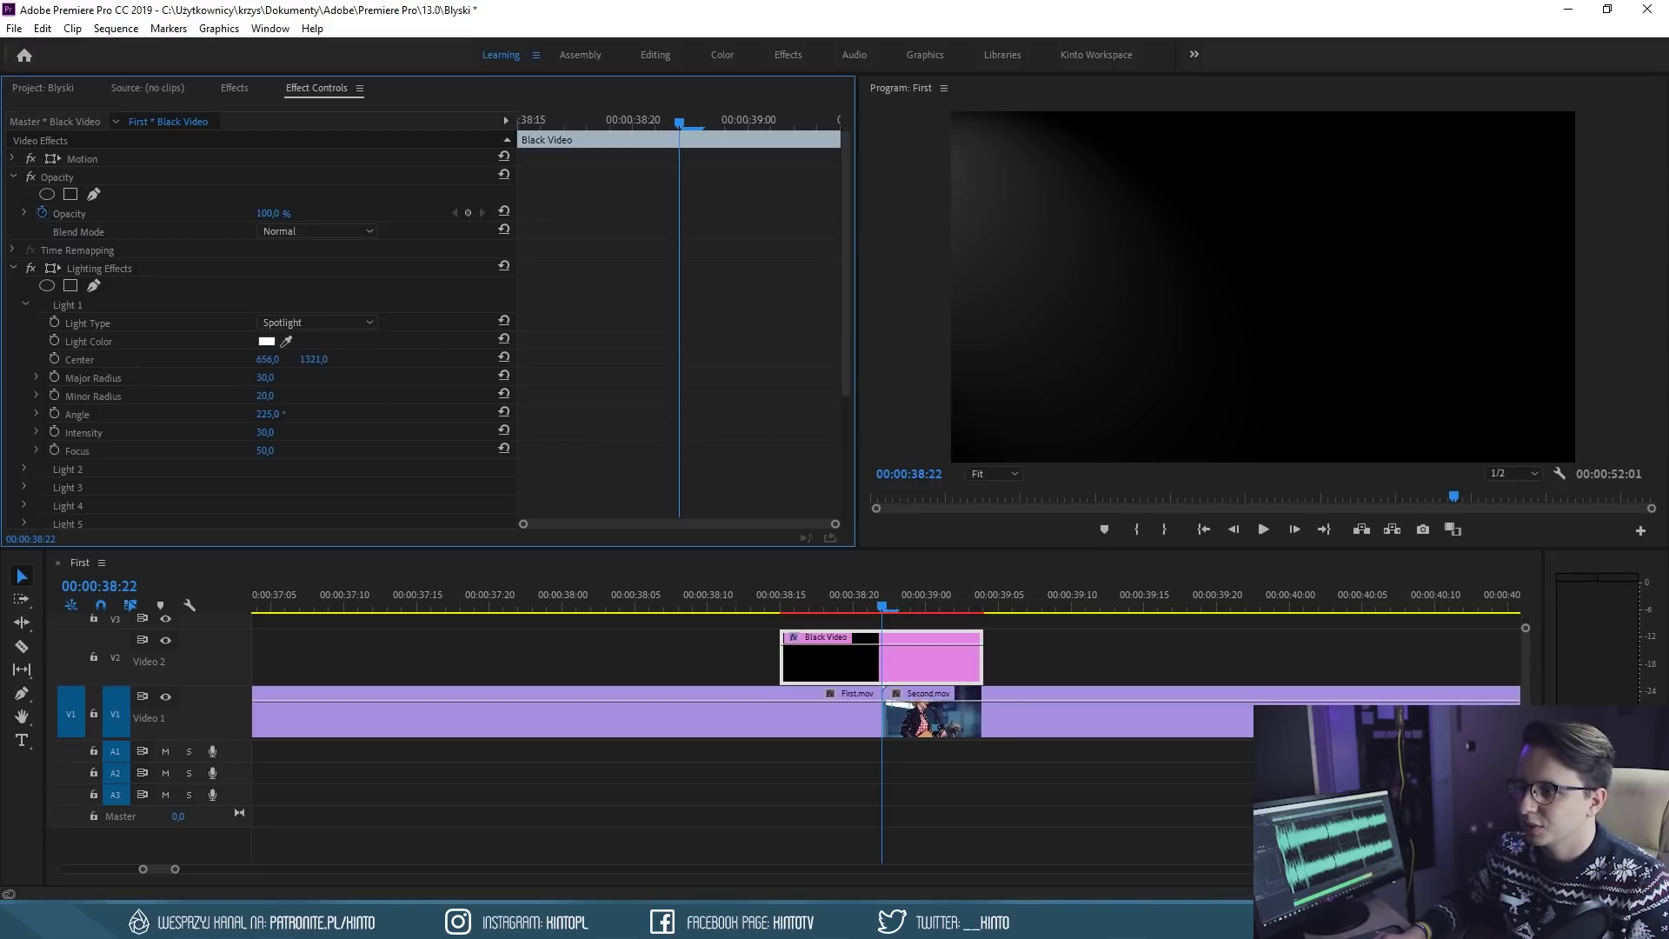
{"action": "left_click_drag", "start_coordinate": [264, 395], "coordinate": [339, 401]}
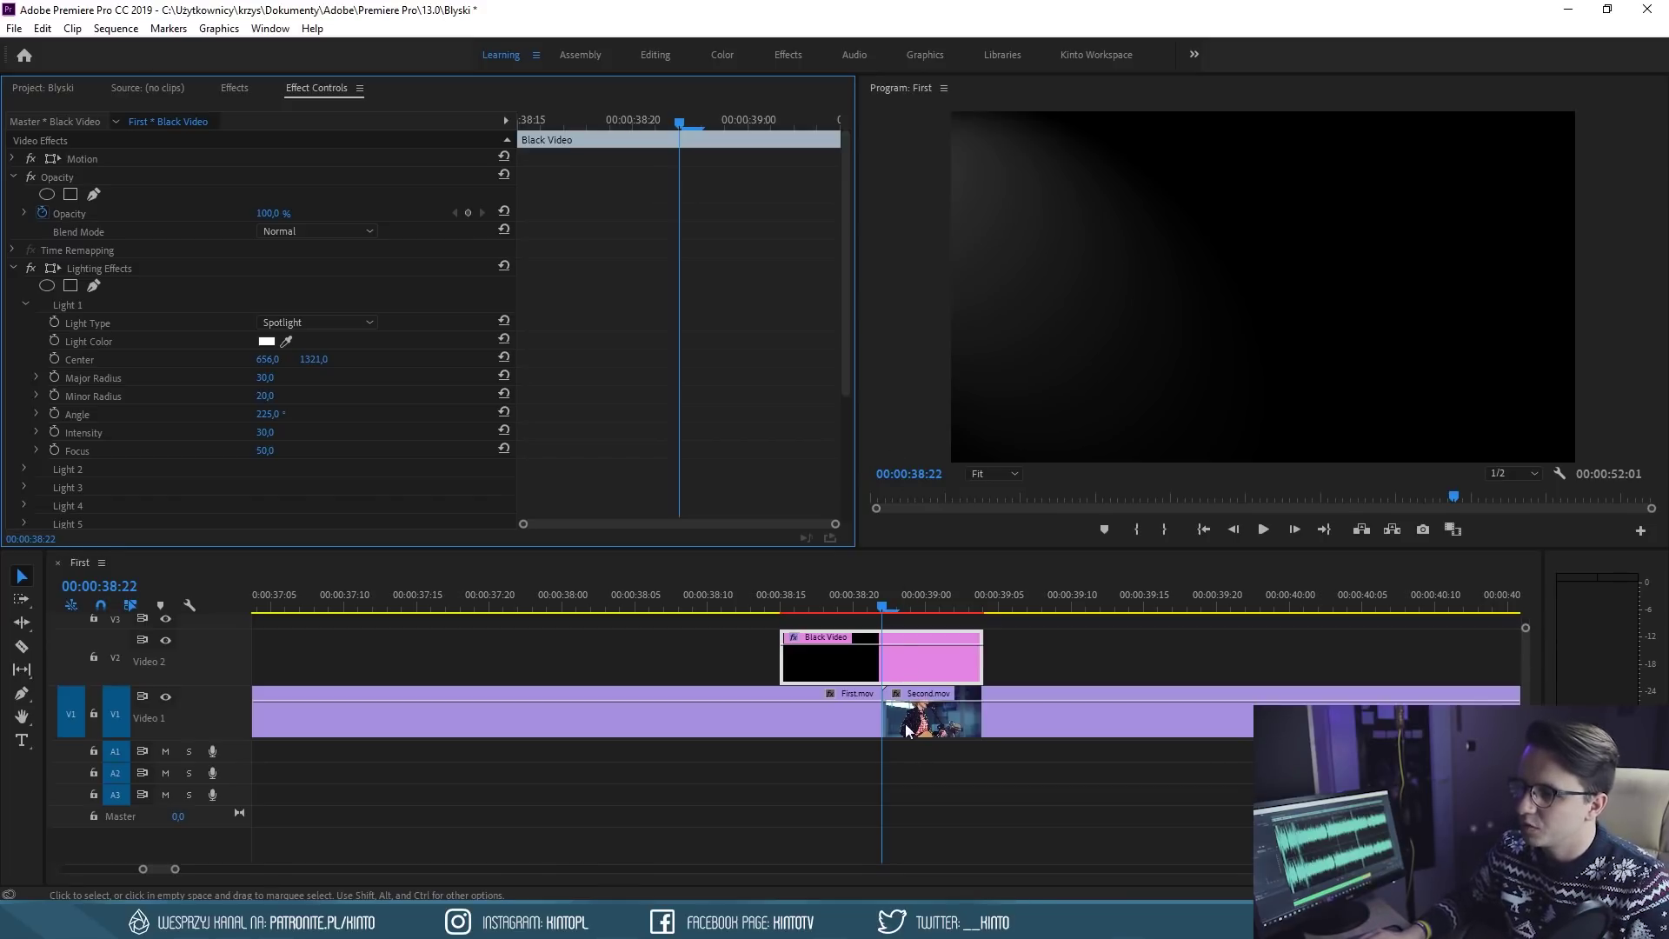
Keyframe Minor Radius 65 at 38:22, set Center X to 314, and key 0 at the clip start
{"action": "left_click", "coordinate": [57, 395]}
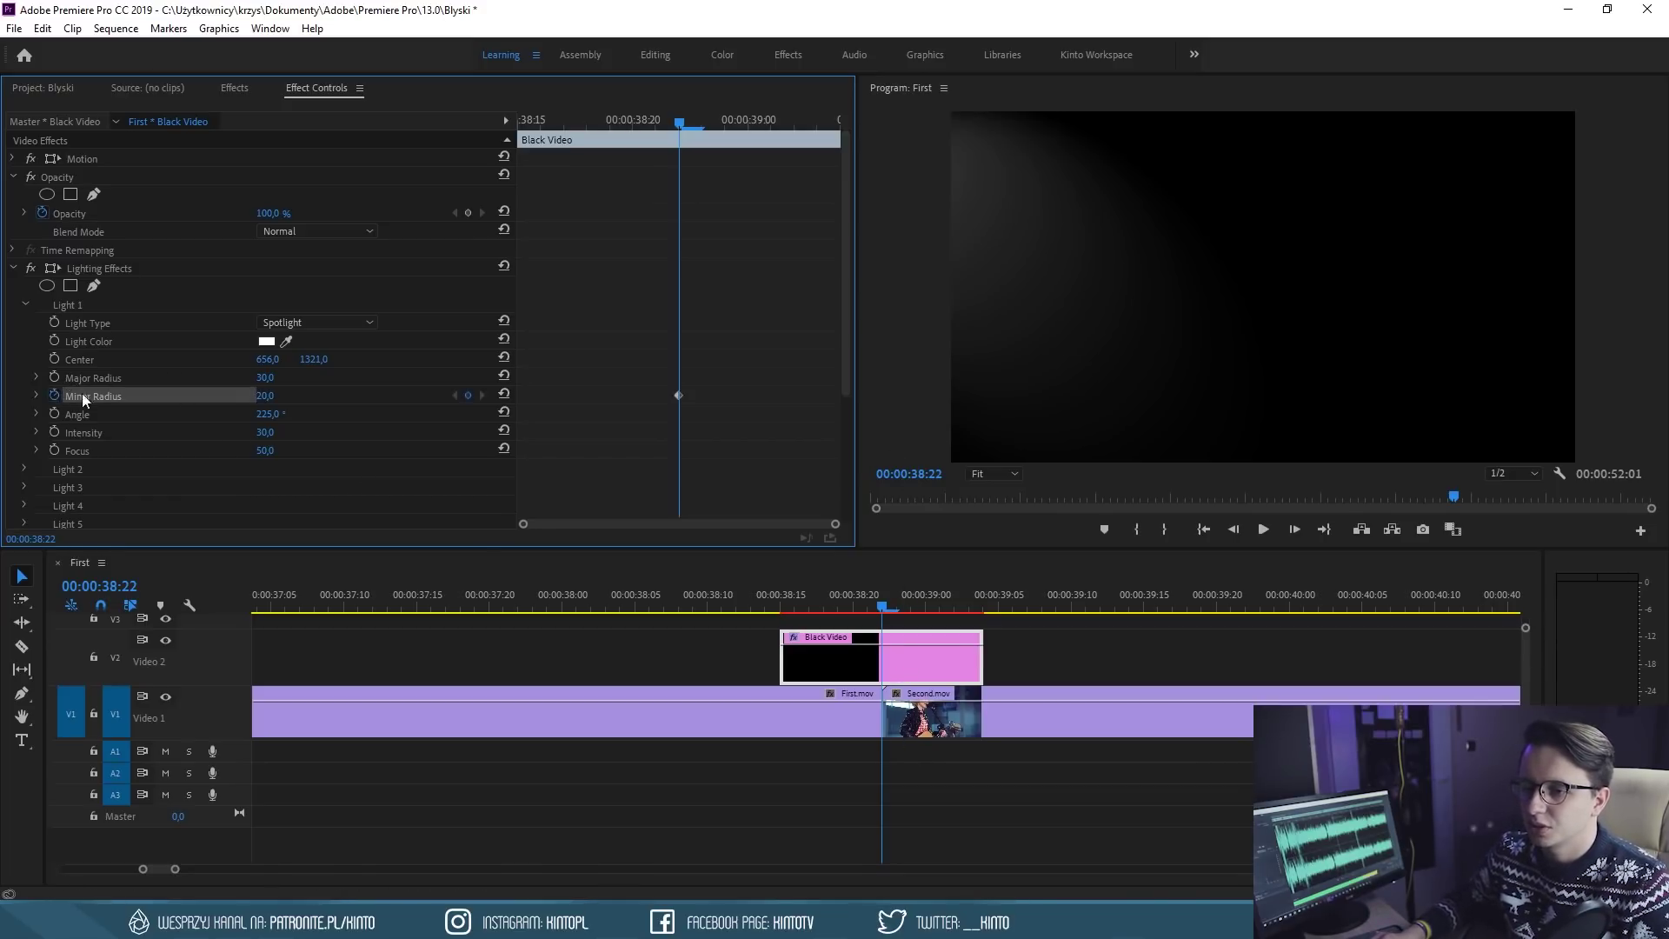
{"action": "left_click", "coordinate": [264, 395]}
{"action": "type", "text": "65"}
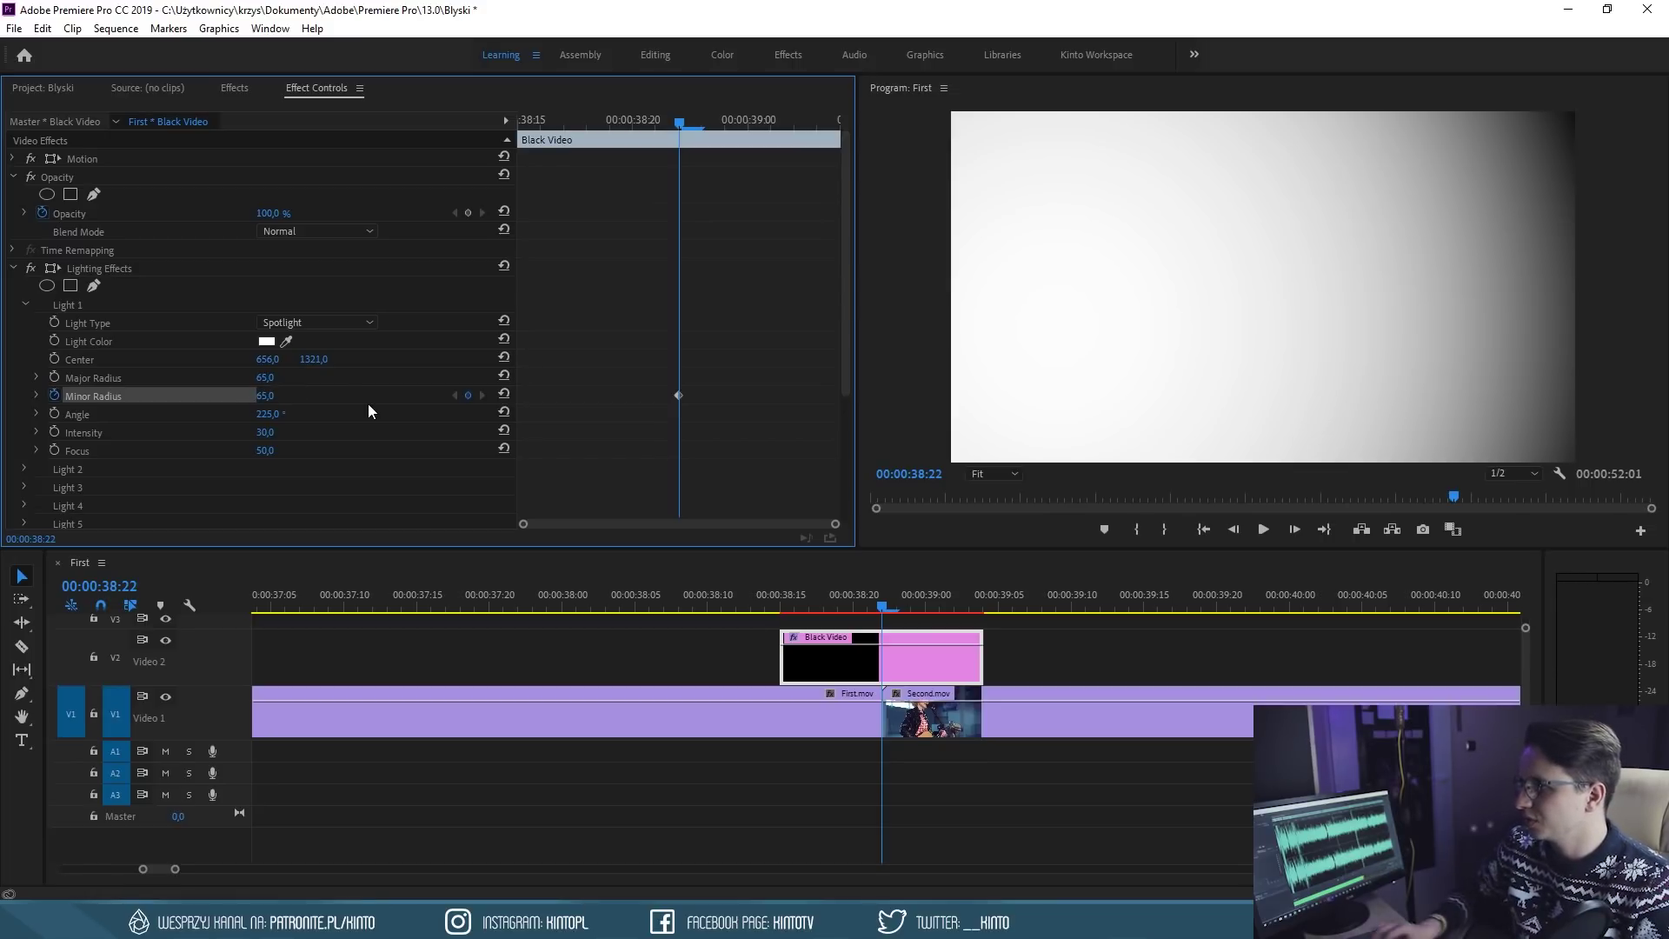
{"action": "left_click_drag", "start_coordinate": [274, 359], "coordinate": [61, 359]}
{"action": "left_click_drag", "start_coordinate": [265, 359], "coordinate": [283, 359]}
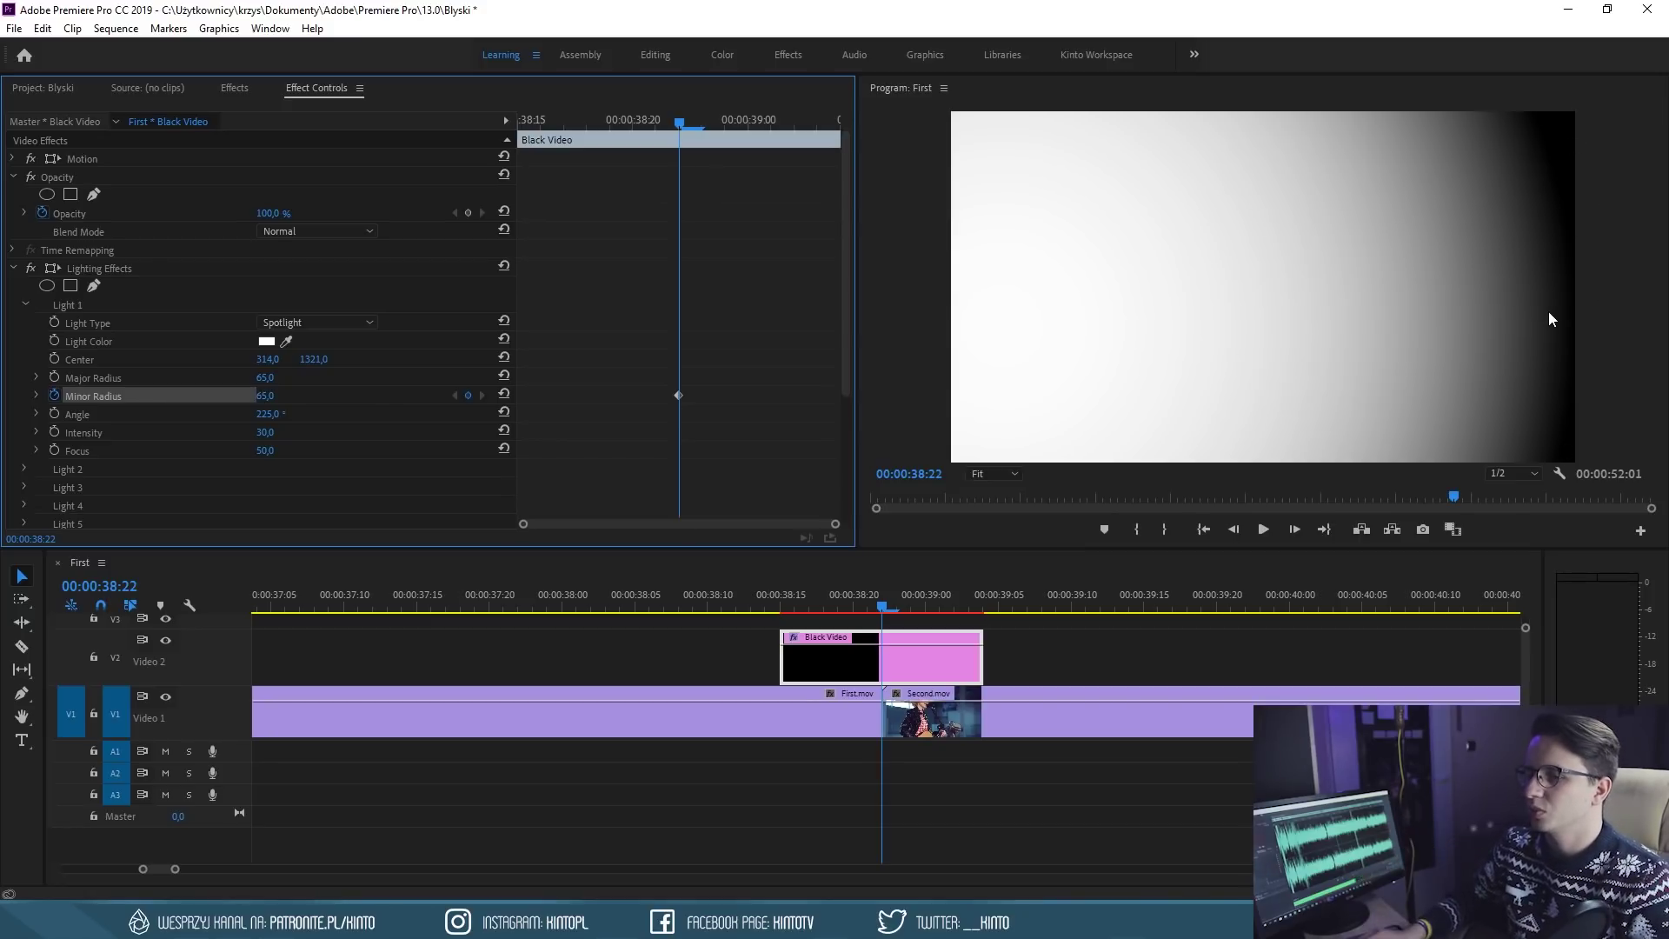
{"action": "left_click_drag", "start_coordinate": [685, 118], "coordinate": [437, 139]}
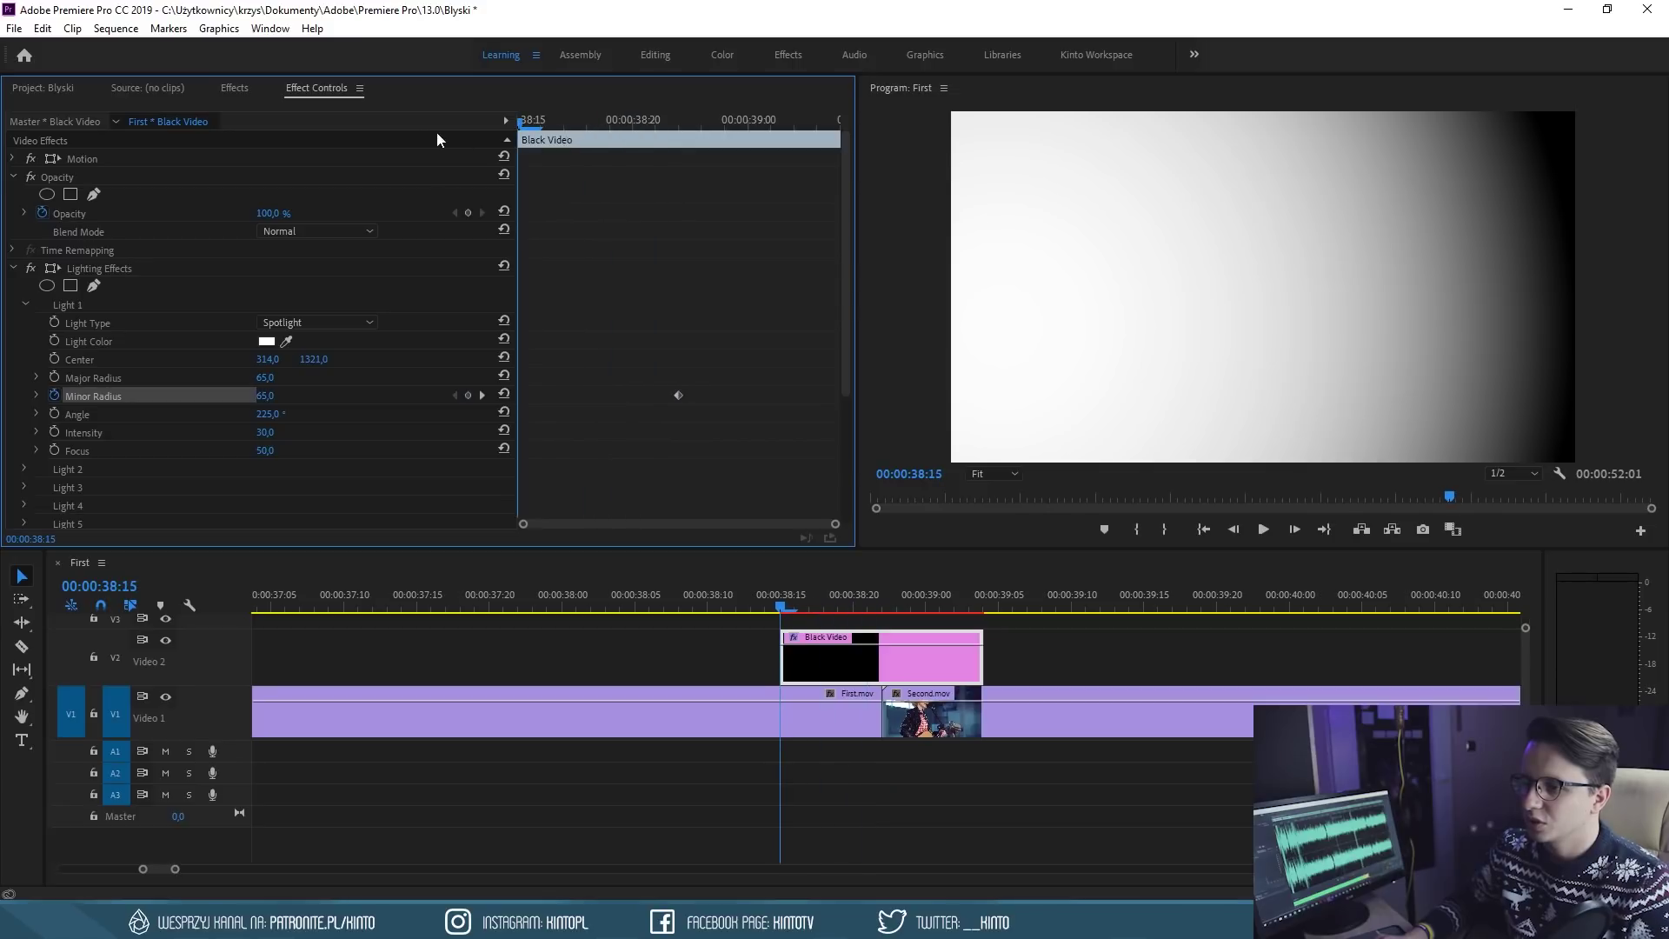
{"action": "key", "text": "Return"}
Play back and scrub through the spotlight flash, stopping at 38:23
{"action": "key", "text": "space"}
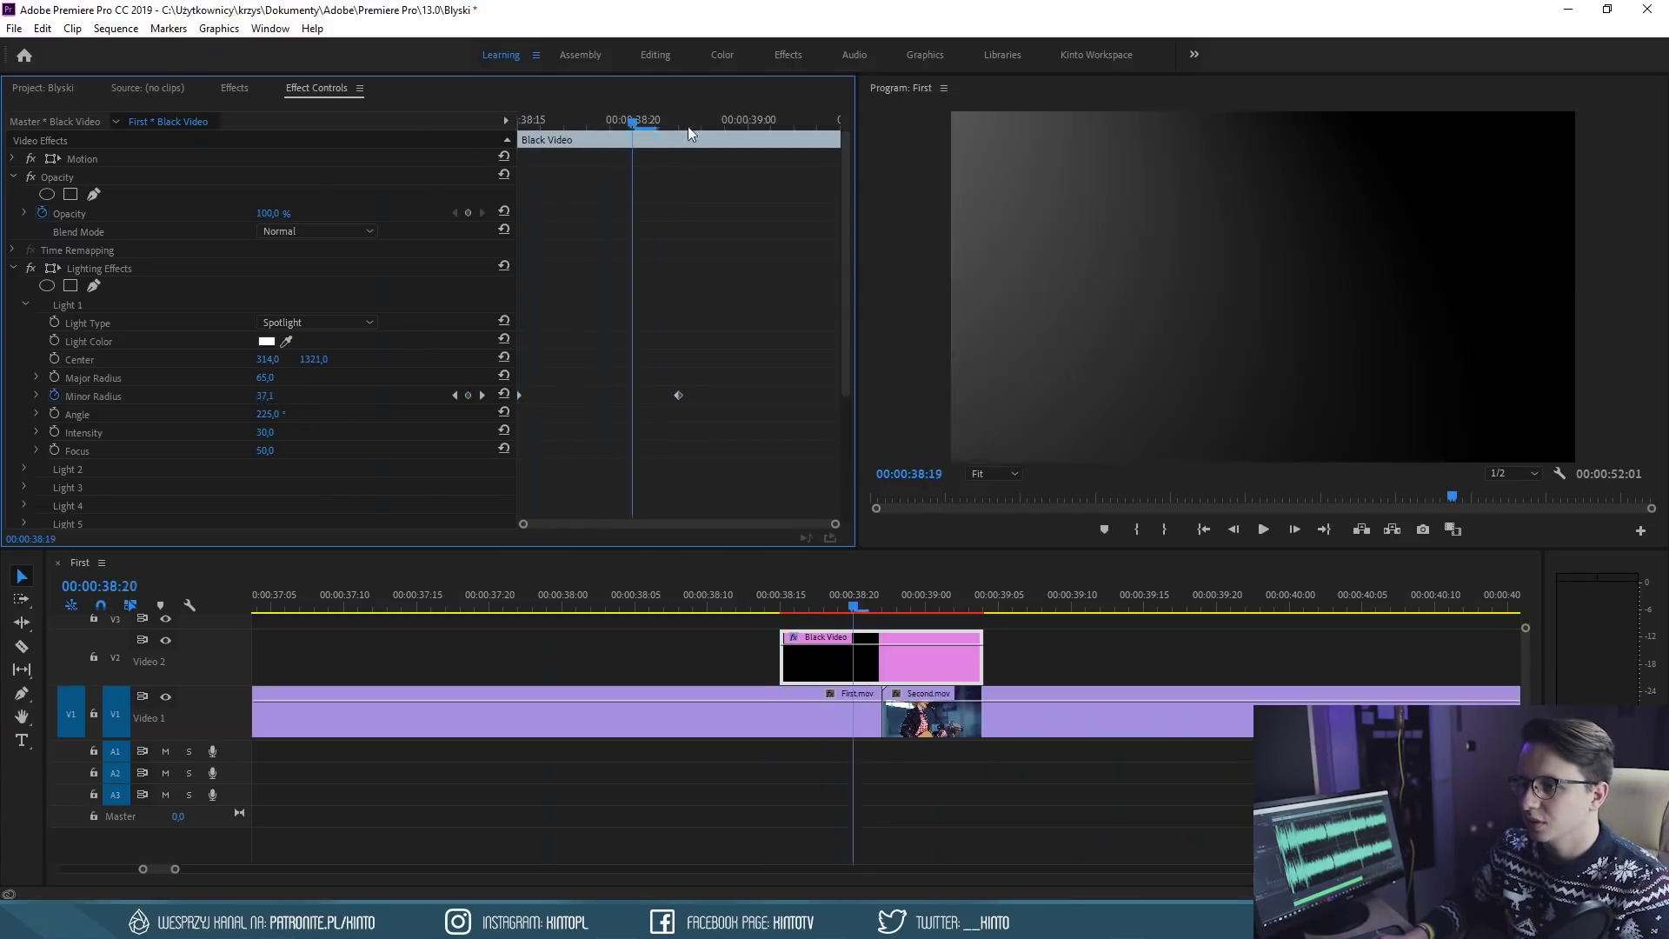
{"action": "left_click", "coordinate": [732, 585]}
{"action": "left_click", "coordinate": [768, 583]}
{"action": "left_click_drag", "start_coordinate": [769, 583], "coordinate": [688, 575]}
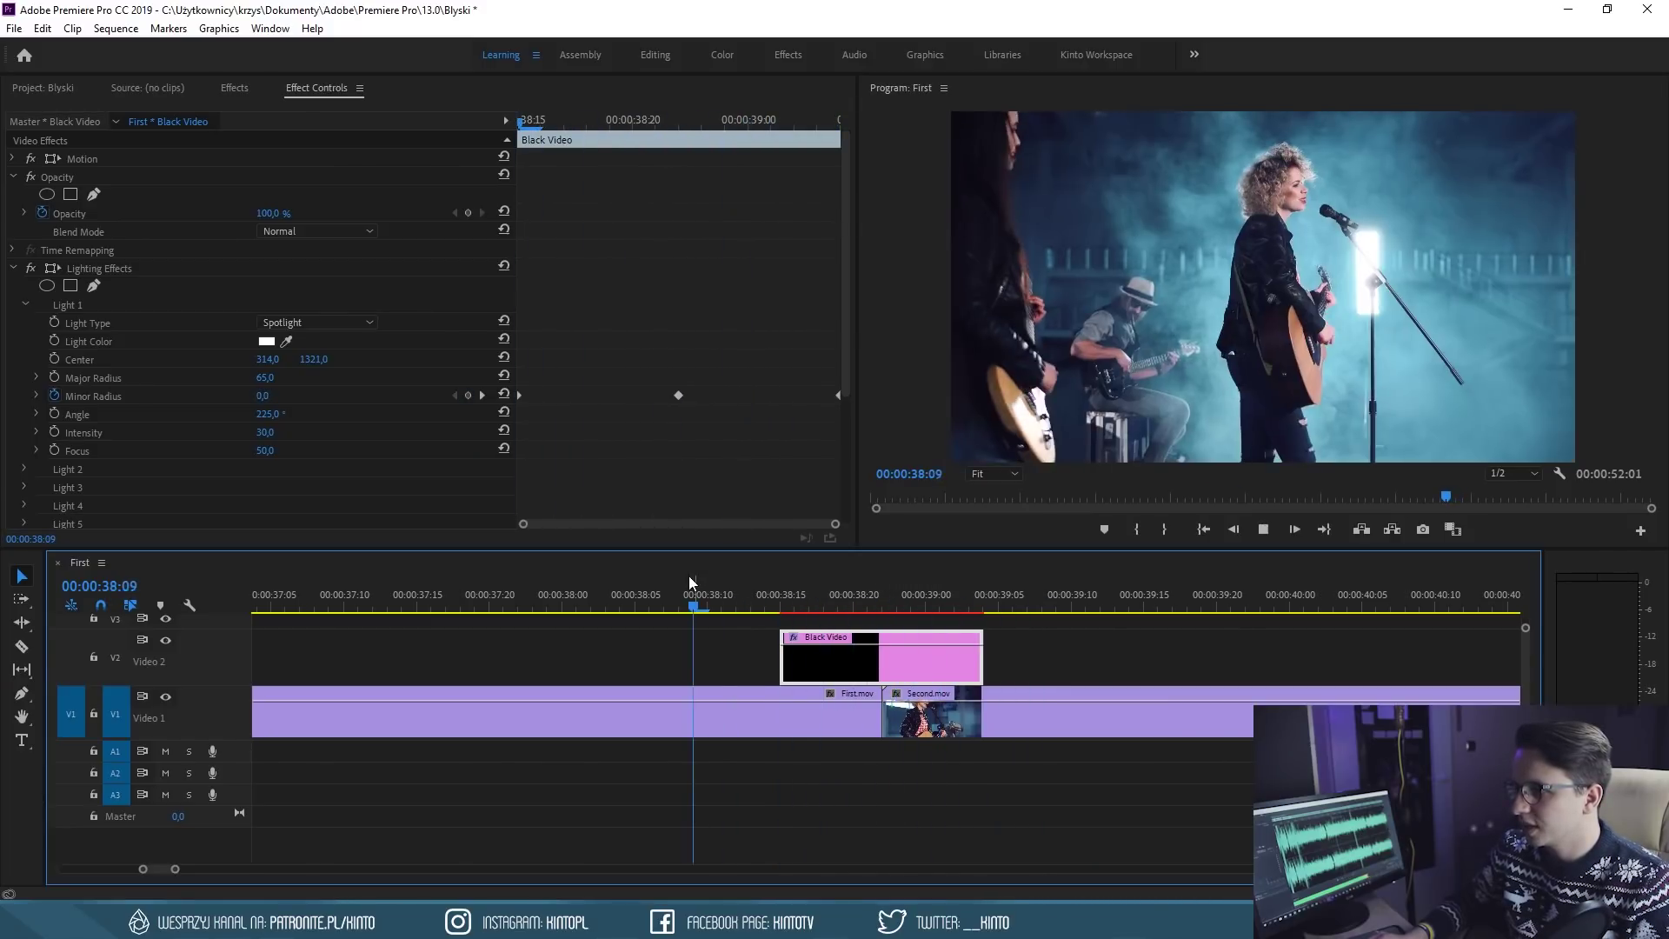
{"action": "key", "text": "space"}
{"action": "left_click", "coordinate": [807, 591]}
{"action": "left_click_drag", "start_coordinate": [808, 595], "coordinate": [903, 598]}
Ease the Minor Radius keyframes, preview the result, then undo the easing
{"action": "left_click", "coordinate": [522, 396]}
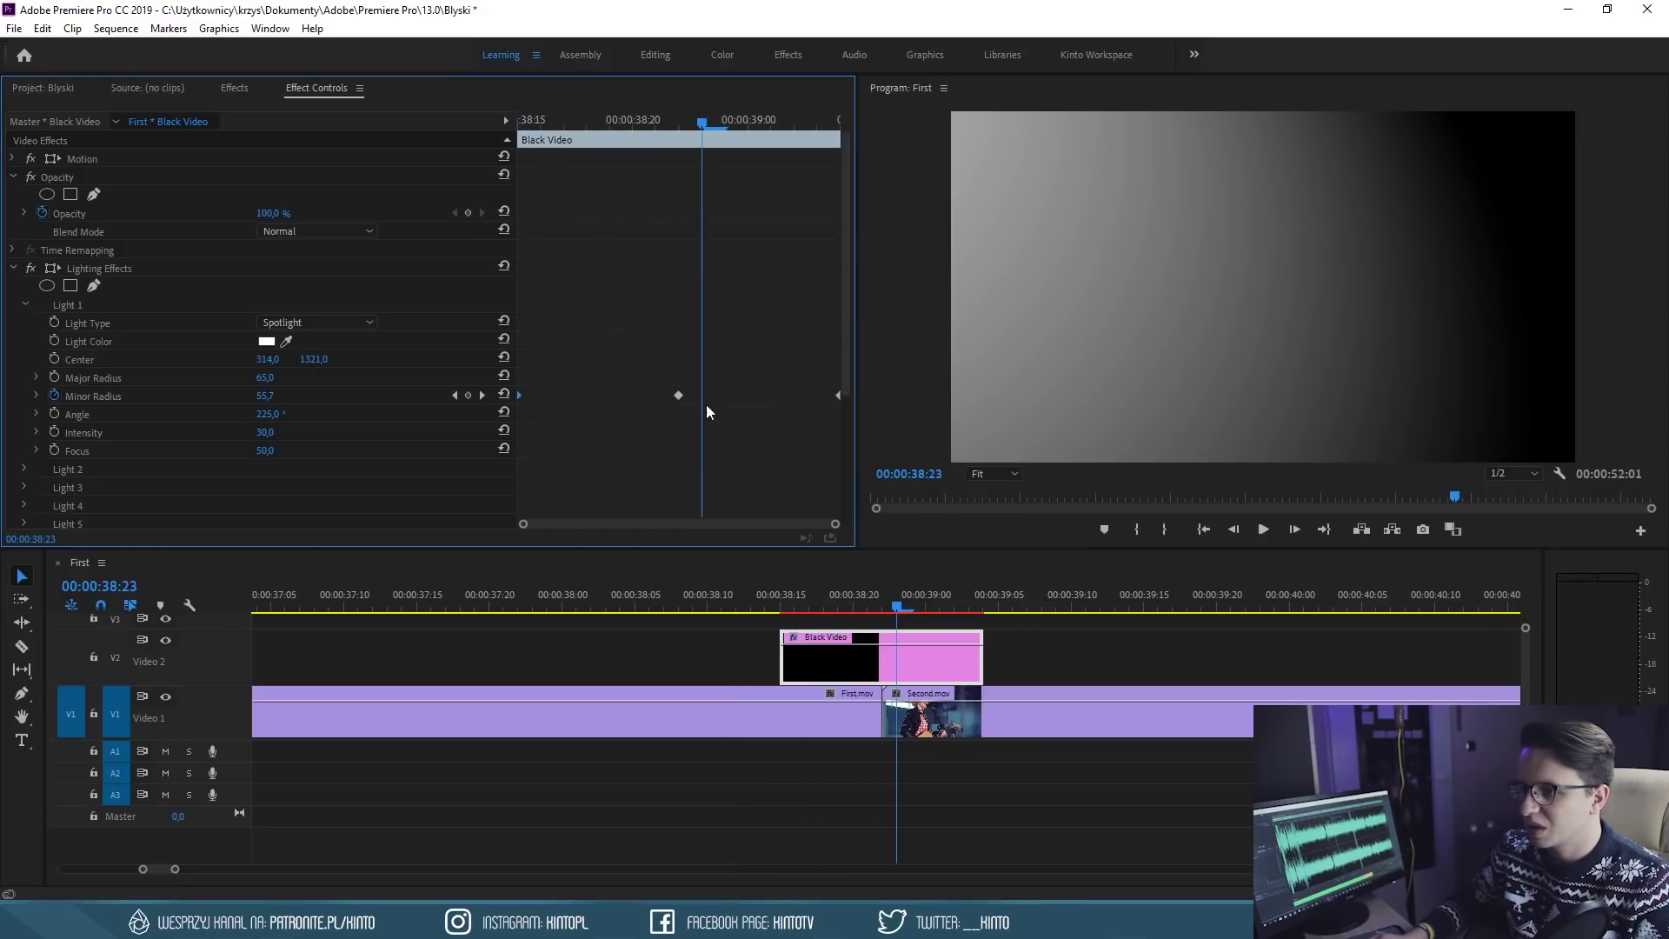
{"action": "right_click", "coordinate": [838, 397]}
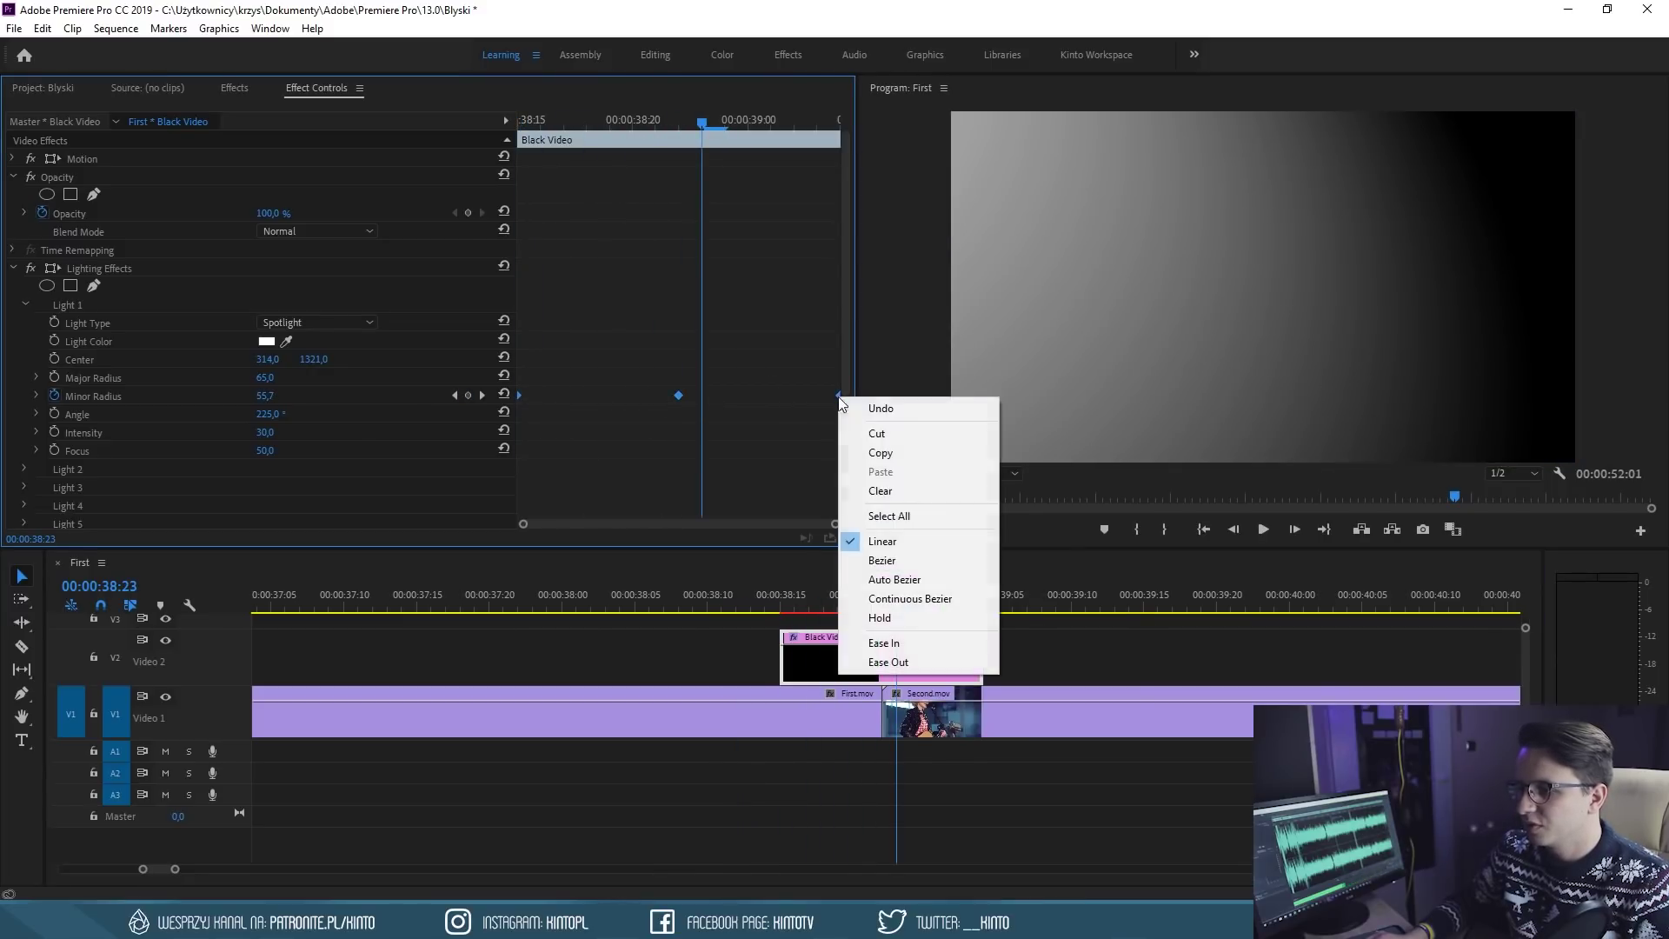
{"action": "left_click", "coordinate": [901, 638]}
{"action": "left_click", "coordinate": [723, 595]}
{"action": "key", "text": "space"}
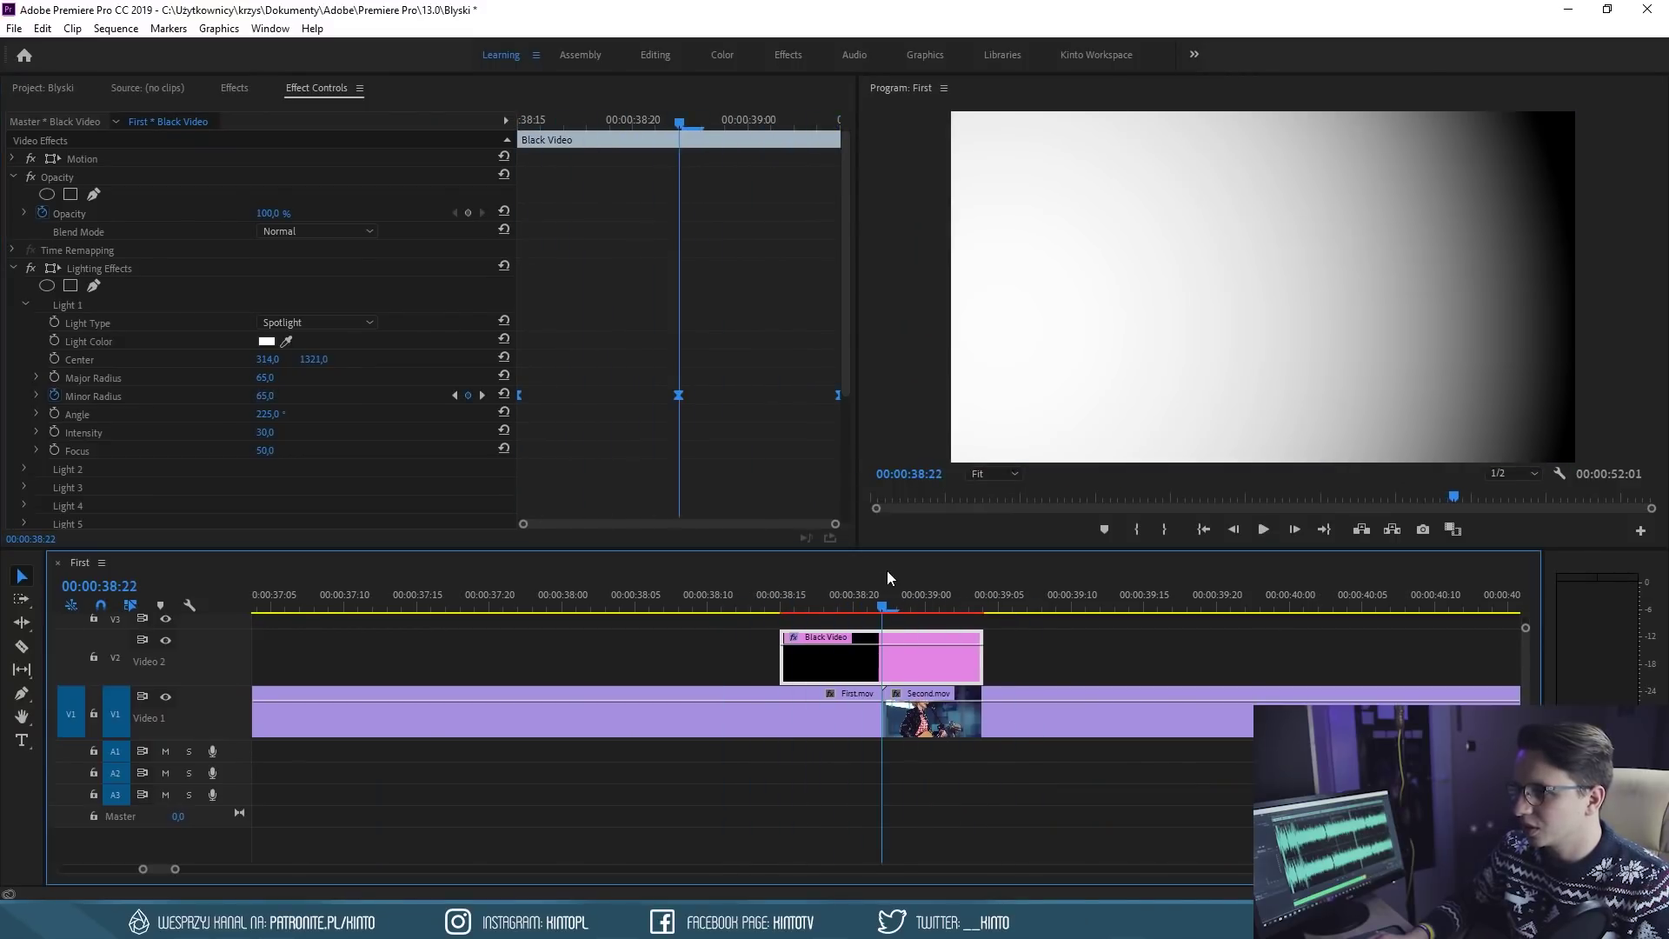
{"action": "key", "text": "space"}
{"action": "key", "text": "ctrl+z"}
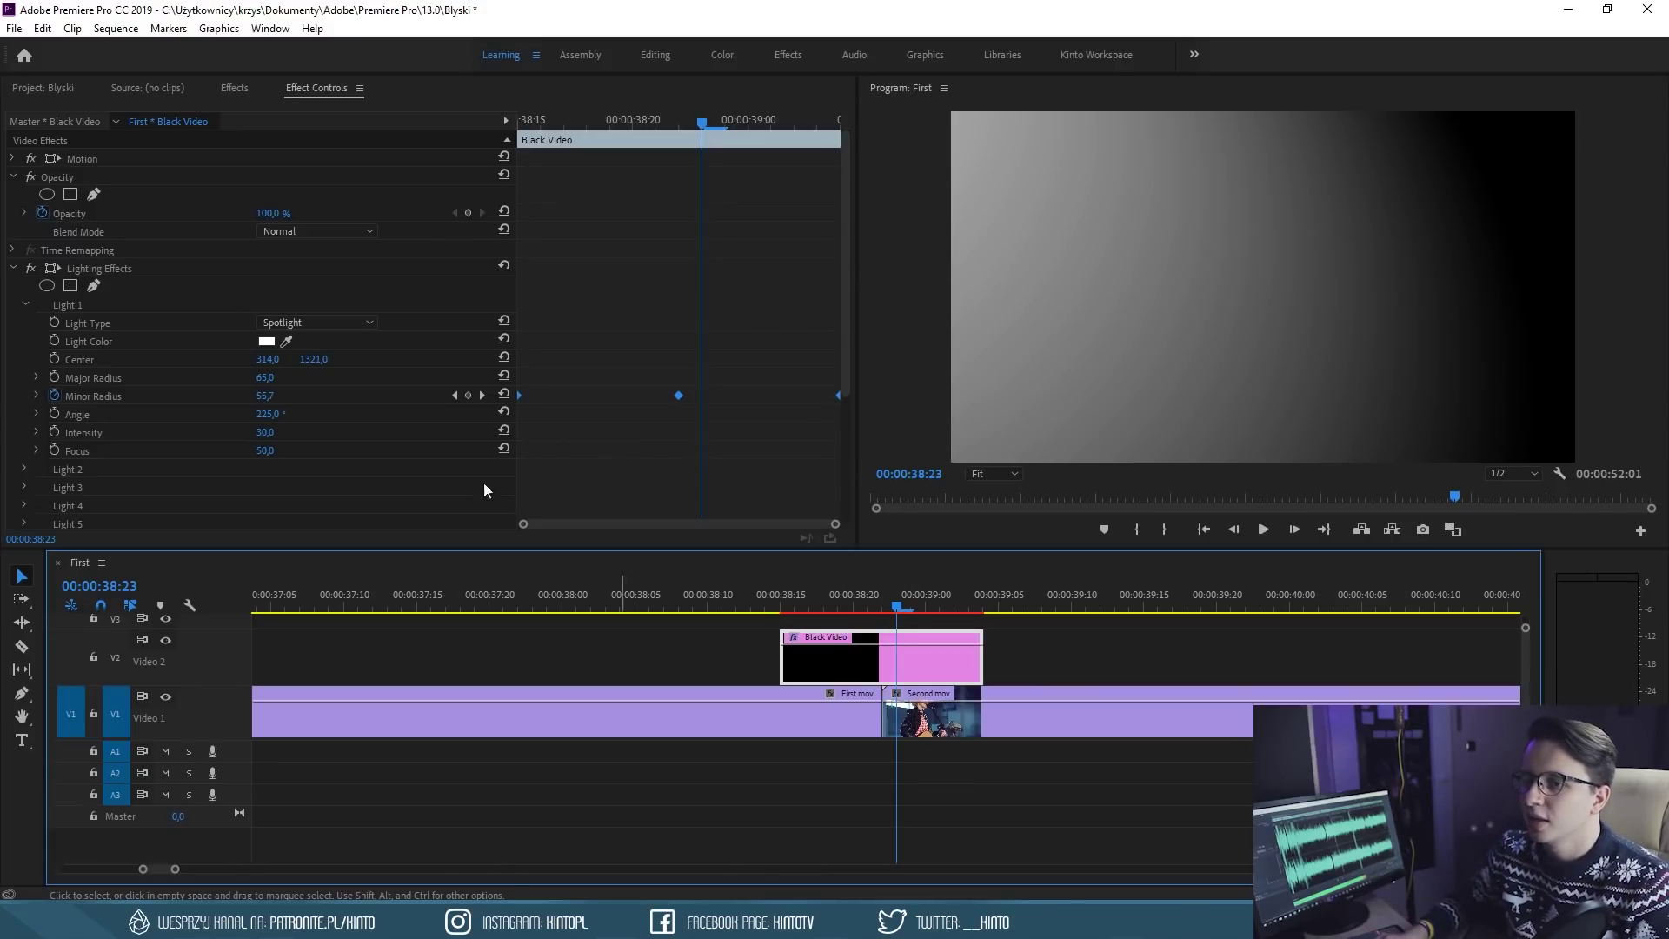
Set the Black Video clip's Opacity blend mode to Screen
{"action": "left_click", "coordinate": [291, 229]}
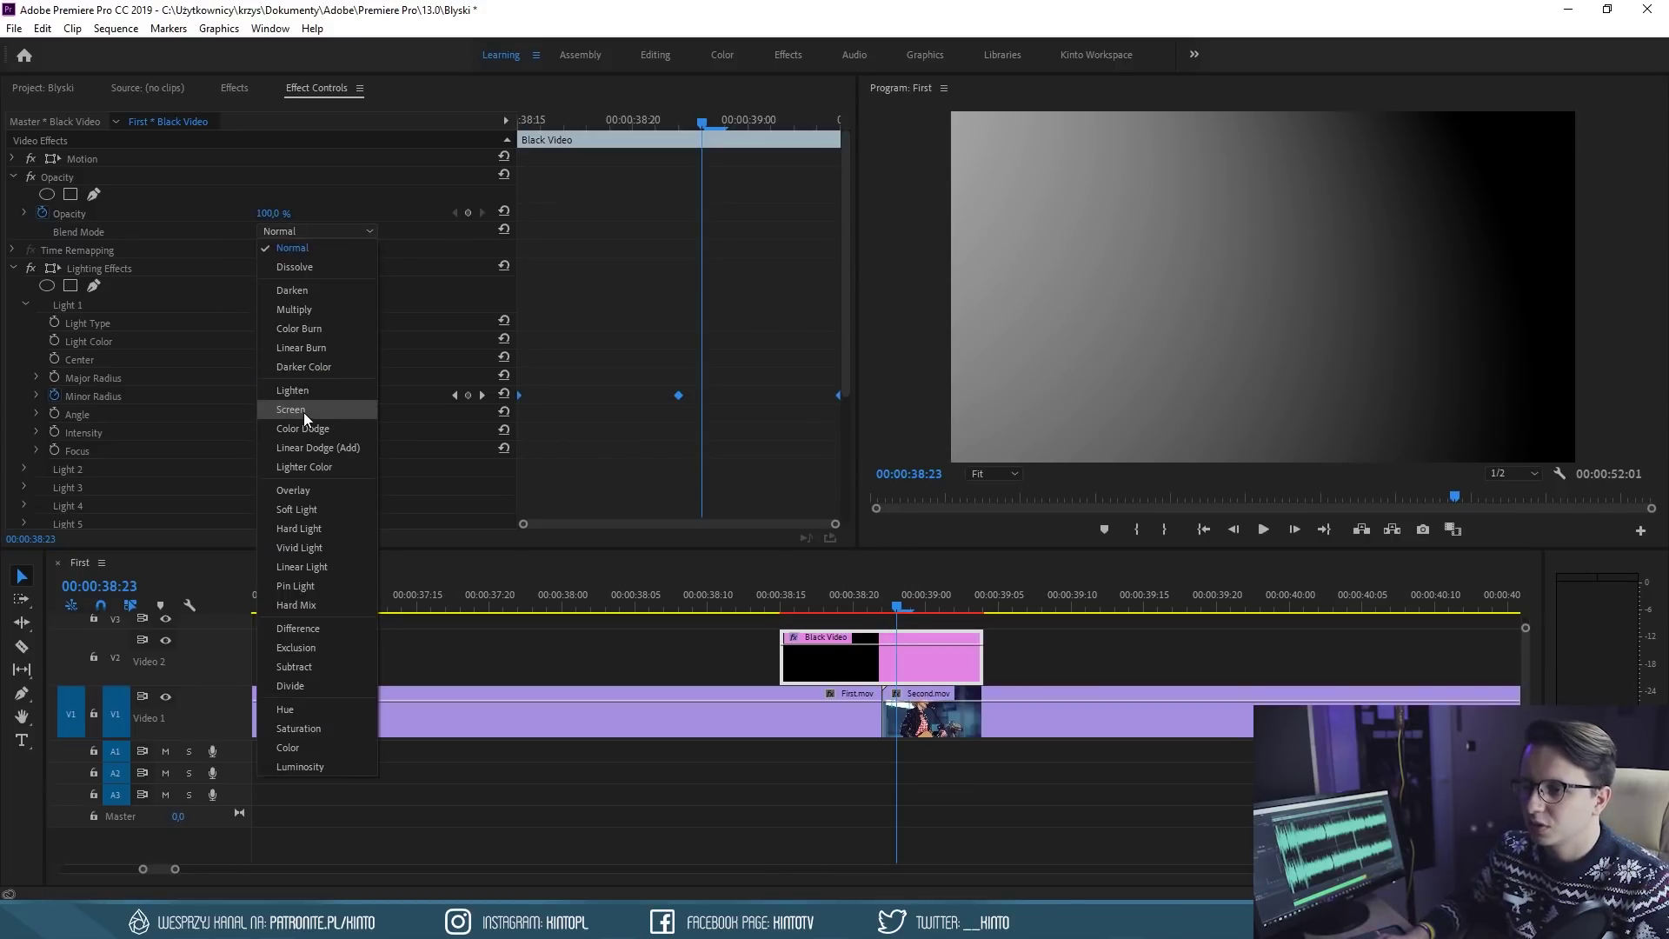
{"action": "left_click", "coordinate": [304, 410]}
{"action": "left_click", "coordinate": [717, 581]}
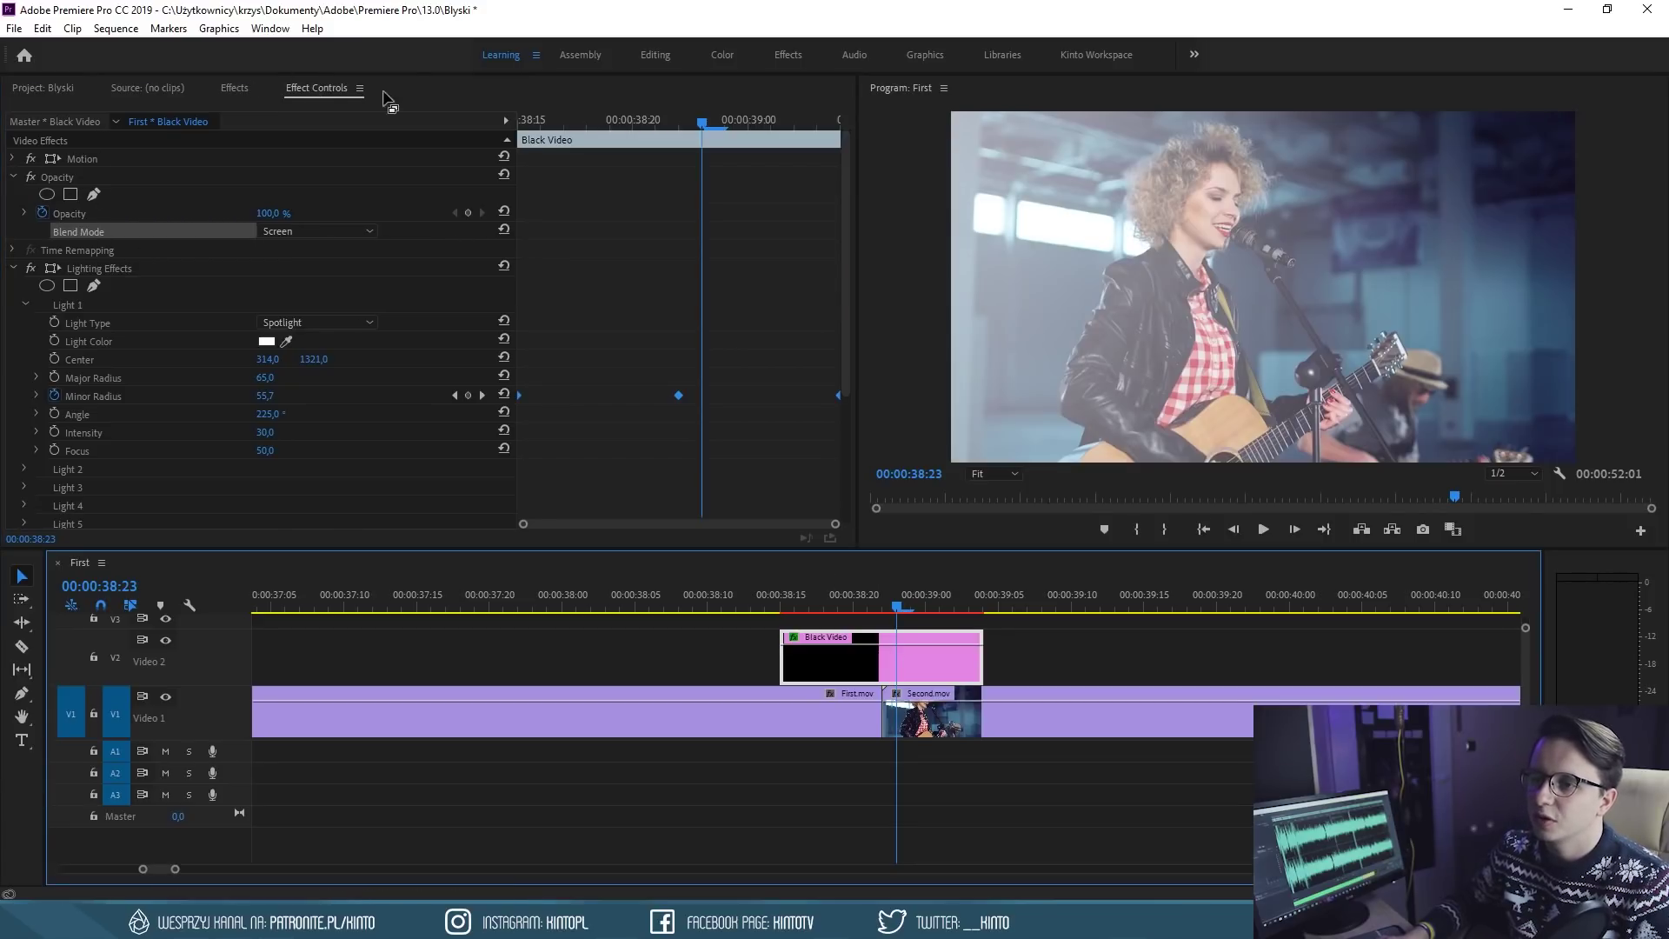
{"action": "left_click", "coordinate": [75, 233]}
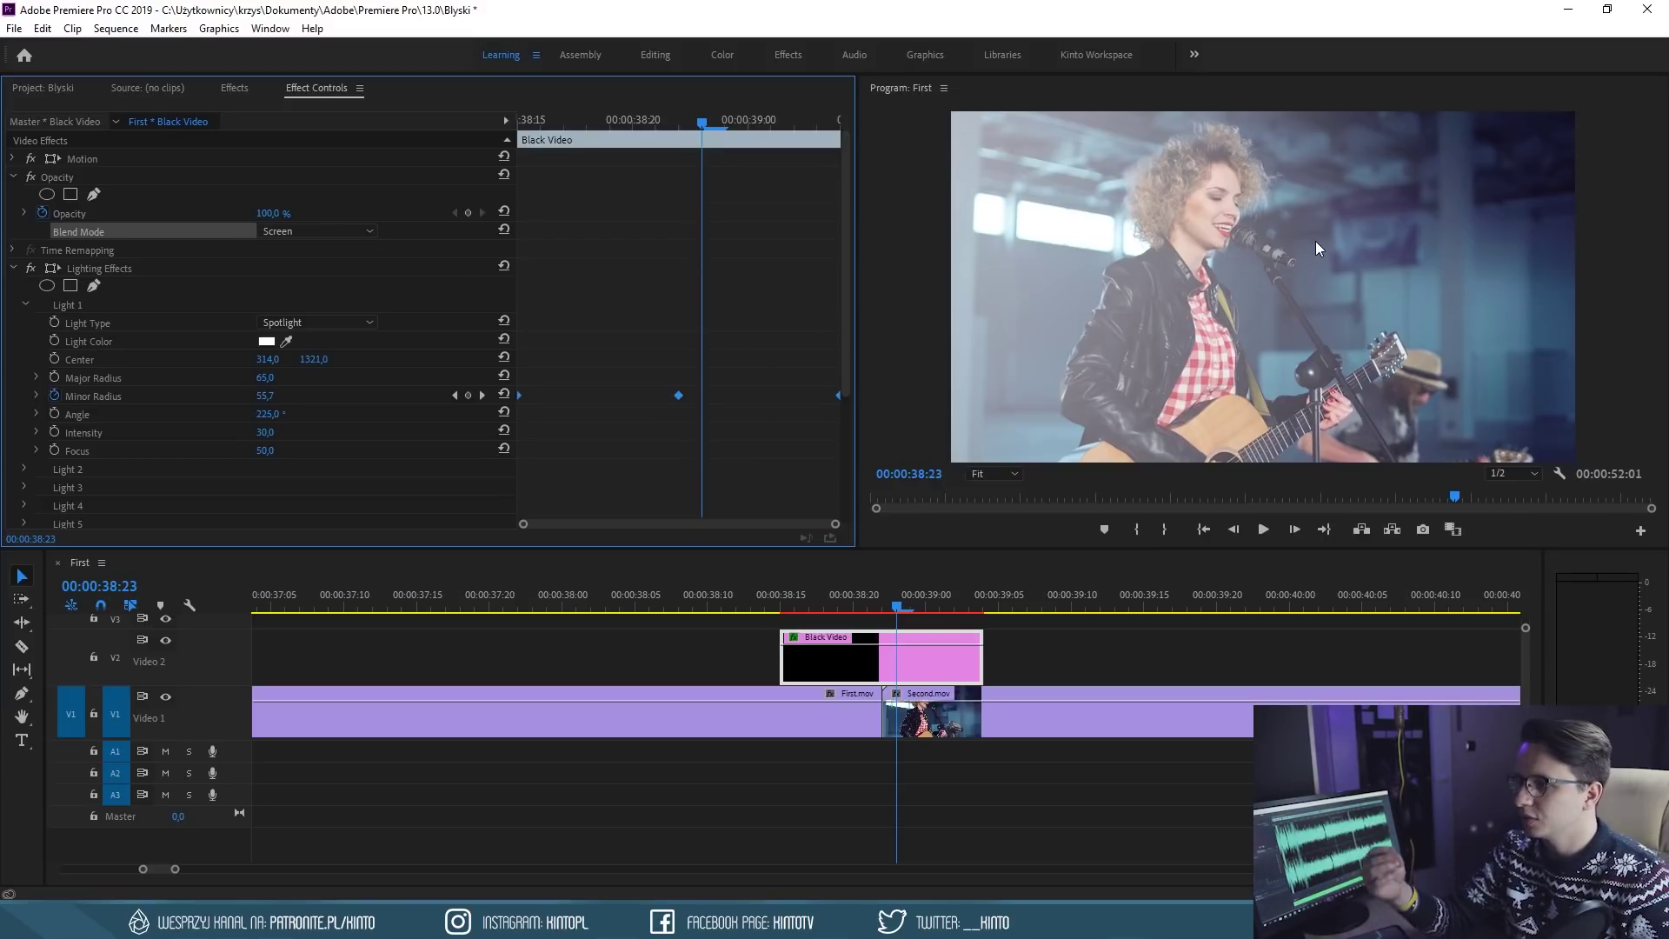
Play the flash and step frame by frame through its peak around 38:22–38:23
{"action": "left_click", "coordinate": [692, 600]}
{"action": "key", "text": "space"}
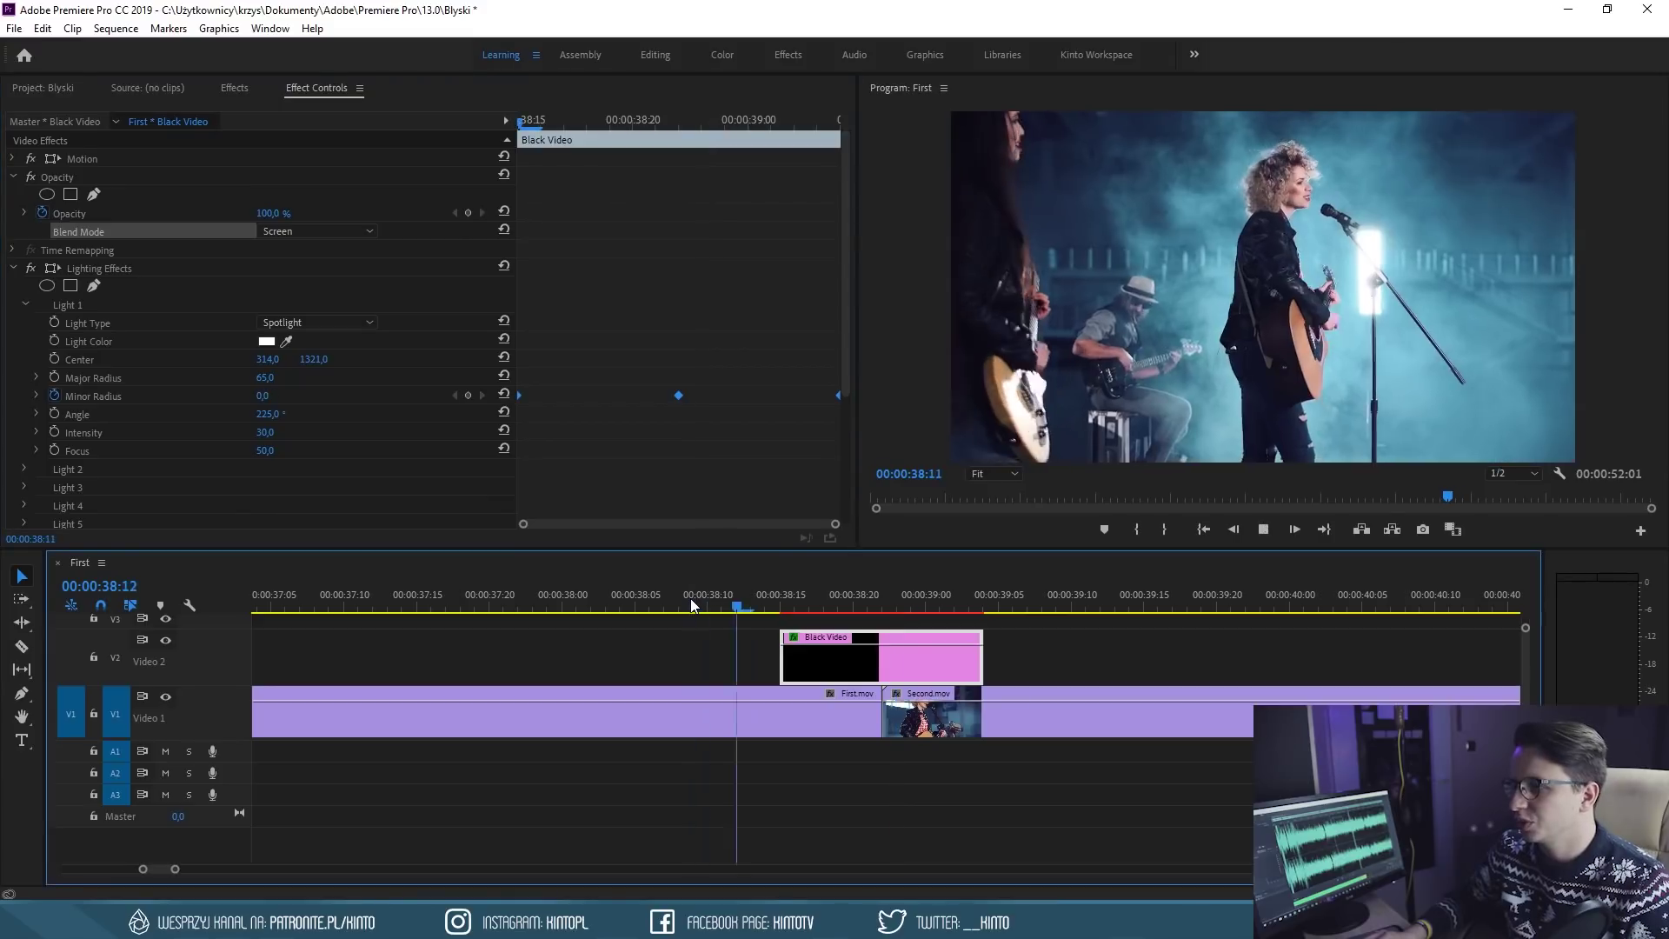
{"action": "left_click", "coordinate": [692, 600]}
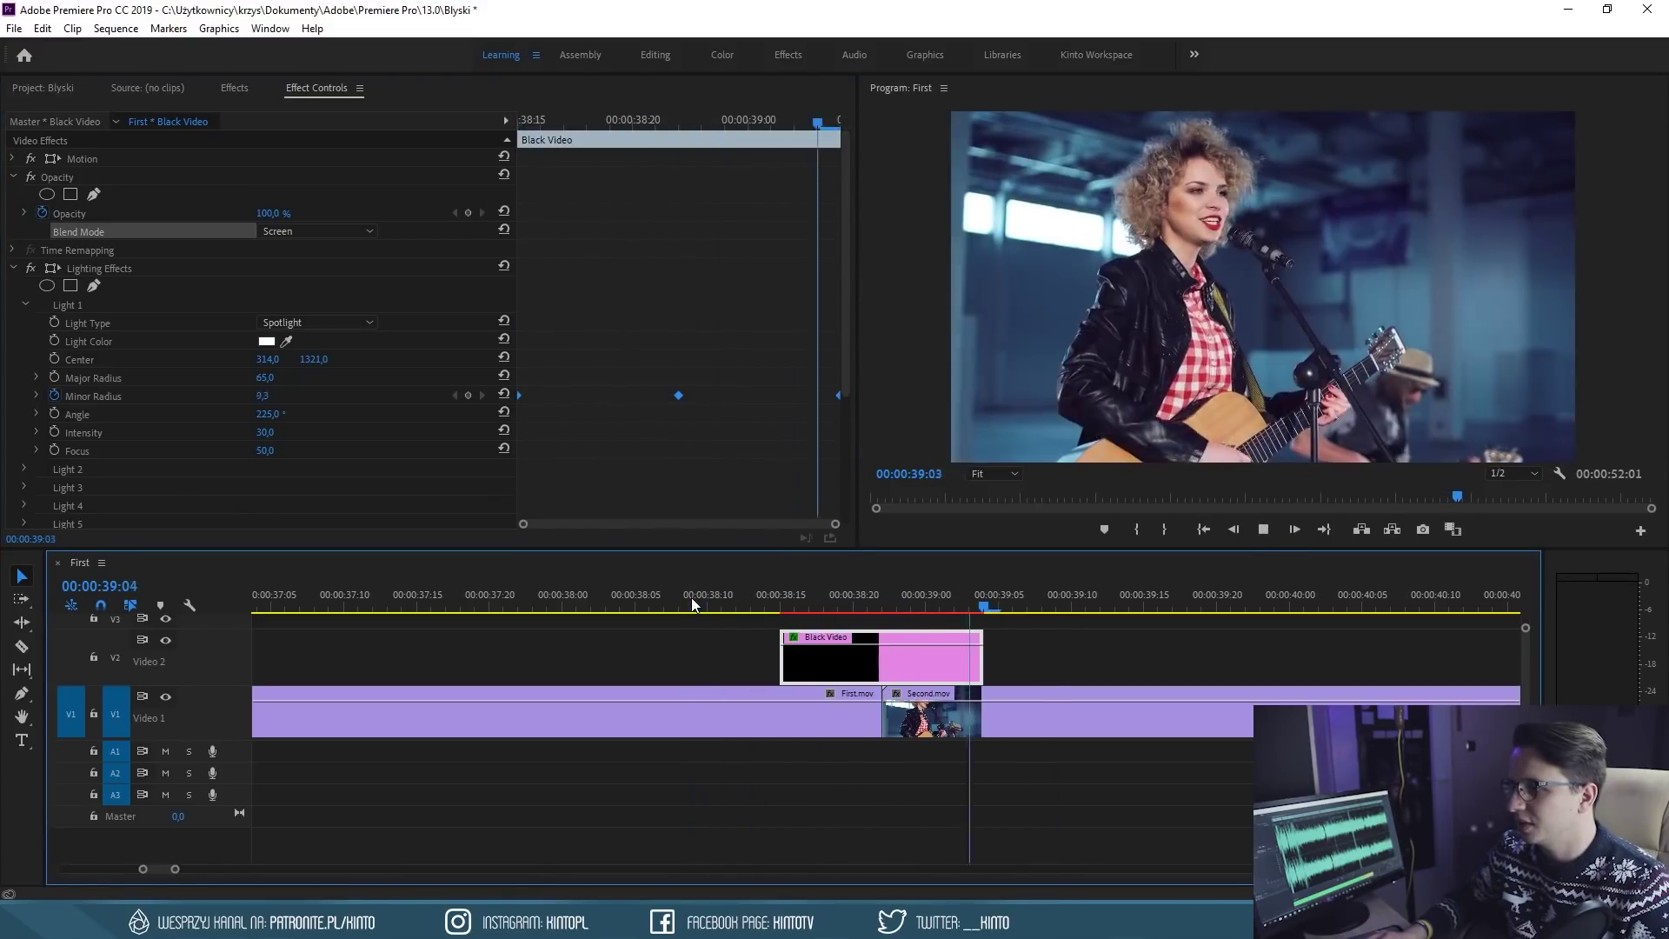
{"action": "left_click", "coordinate": [721, 596]}
{"action": "left_click_drag", "start_coordinate": [733, 596], "coordinate": [896, 602]}
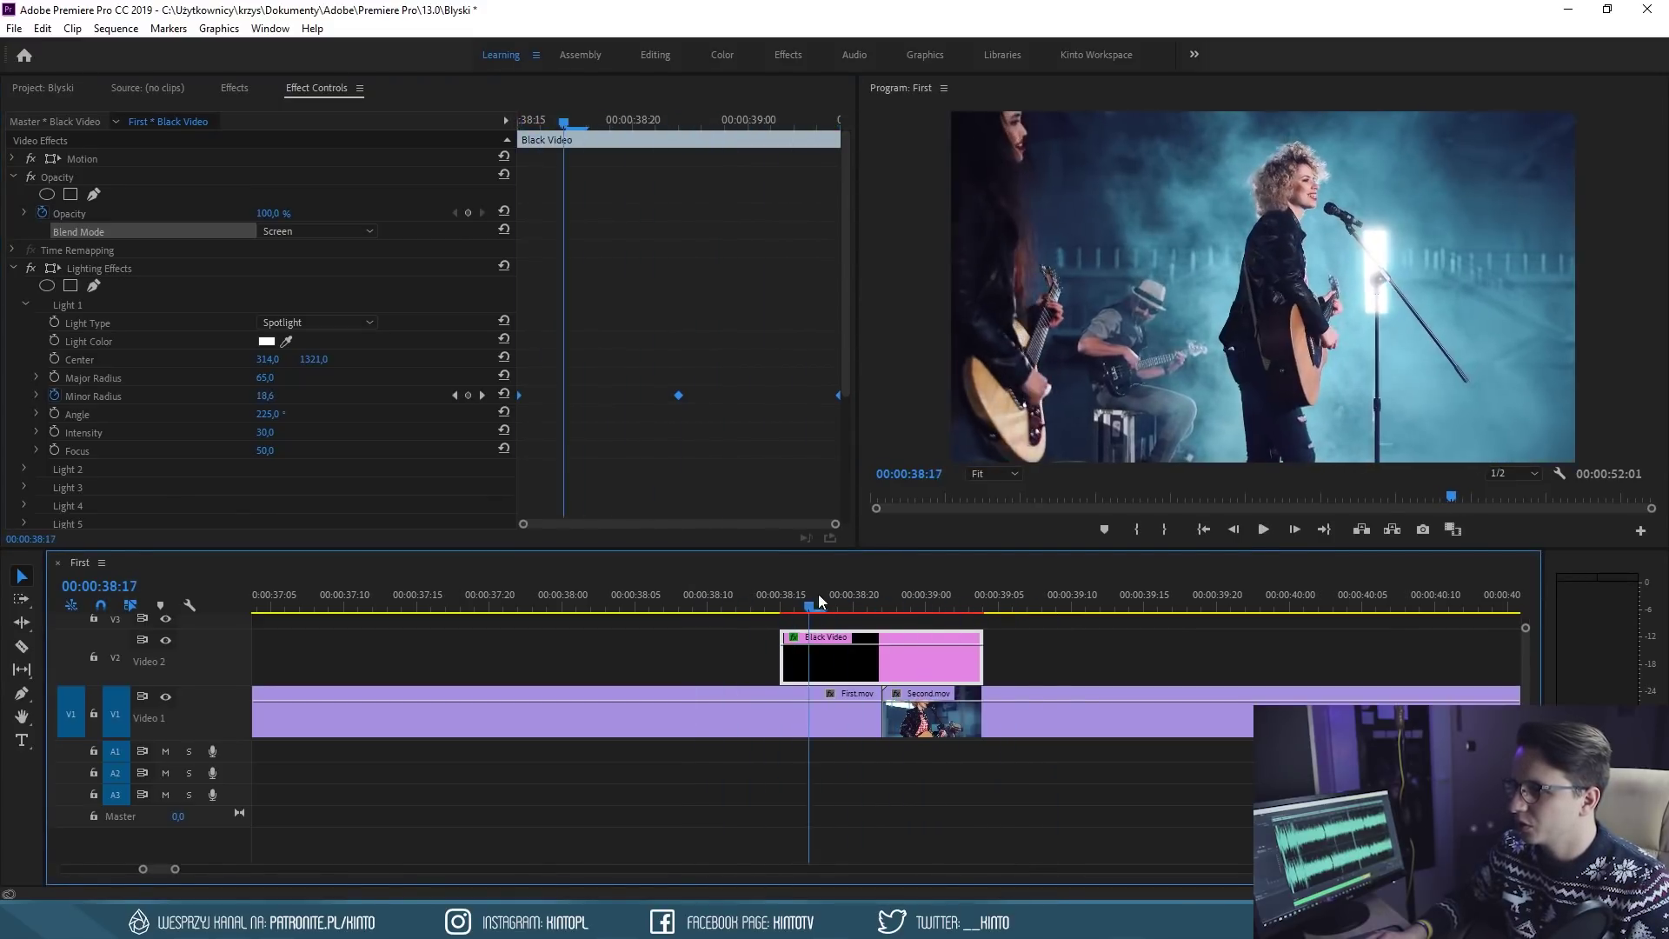
{"action": "key", "text": "Left"}
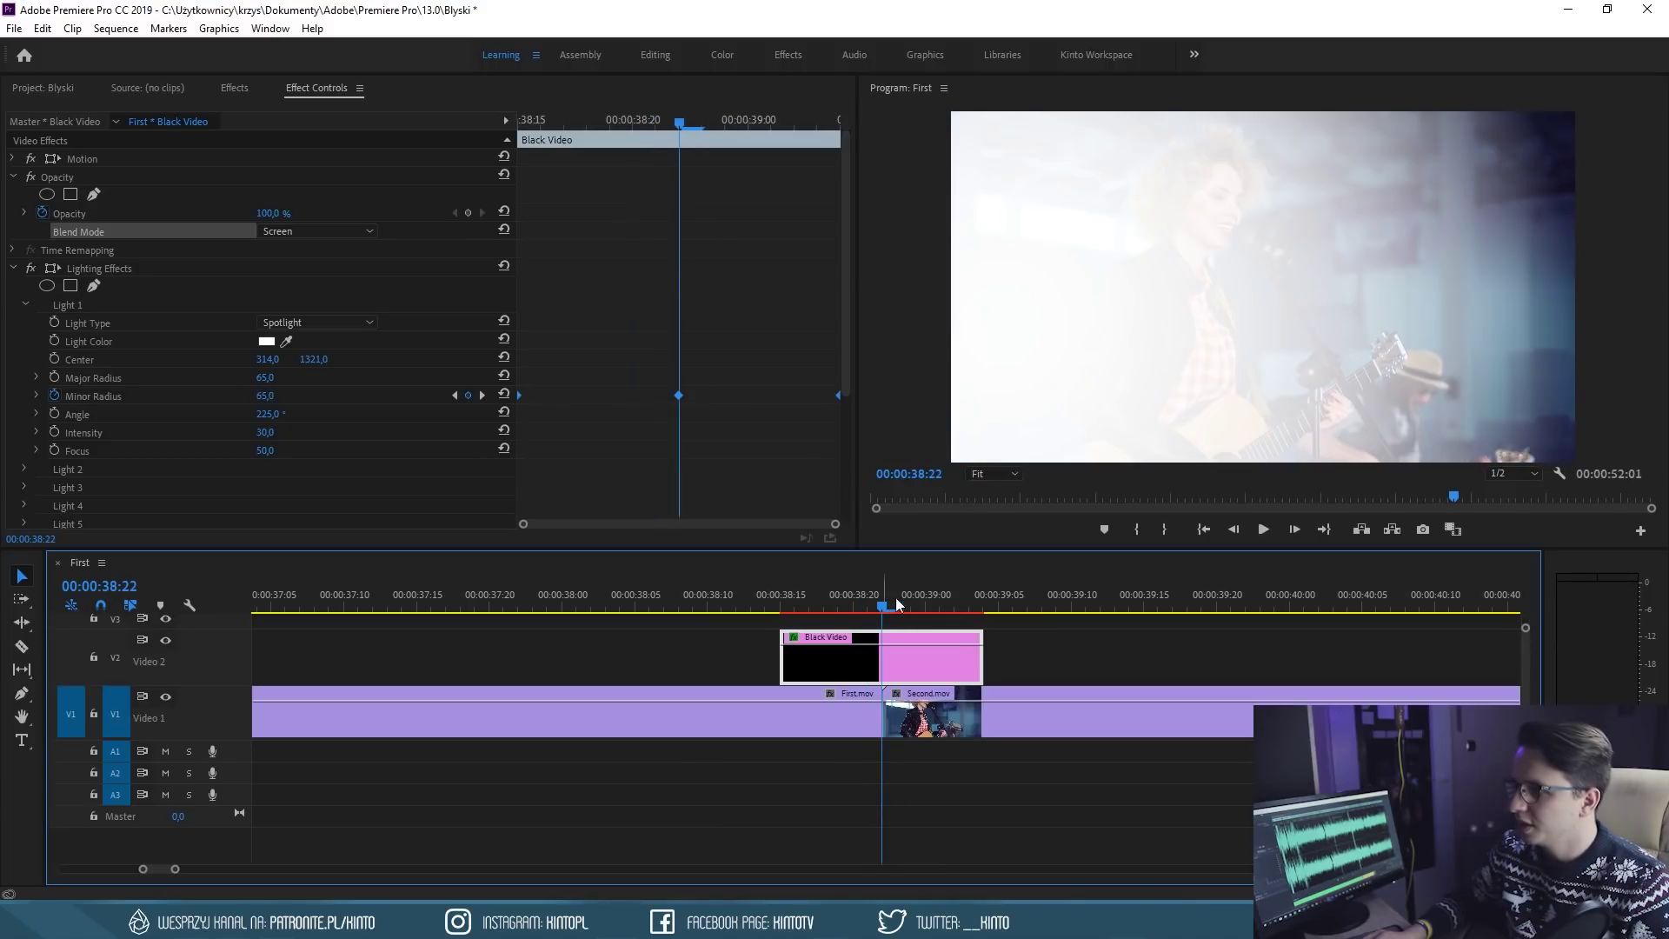
{"action": "left_click", "coordinate": [896, 601]}
{"action": "key", "text": "space"}
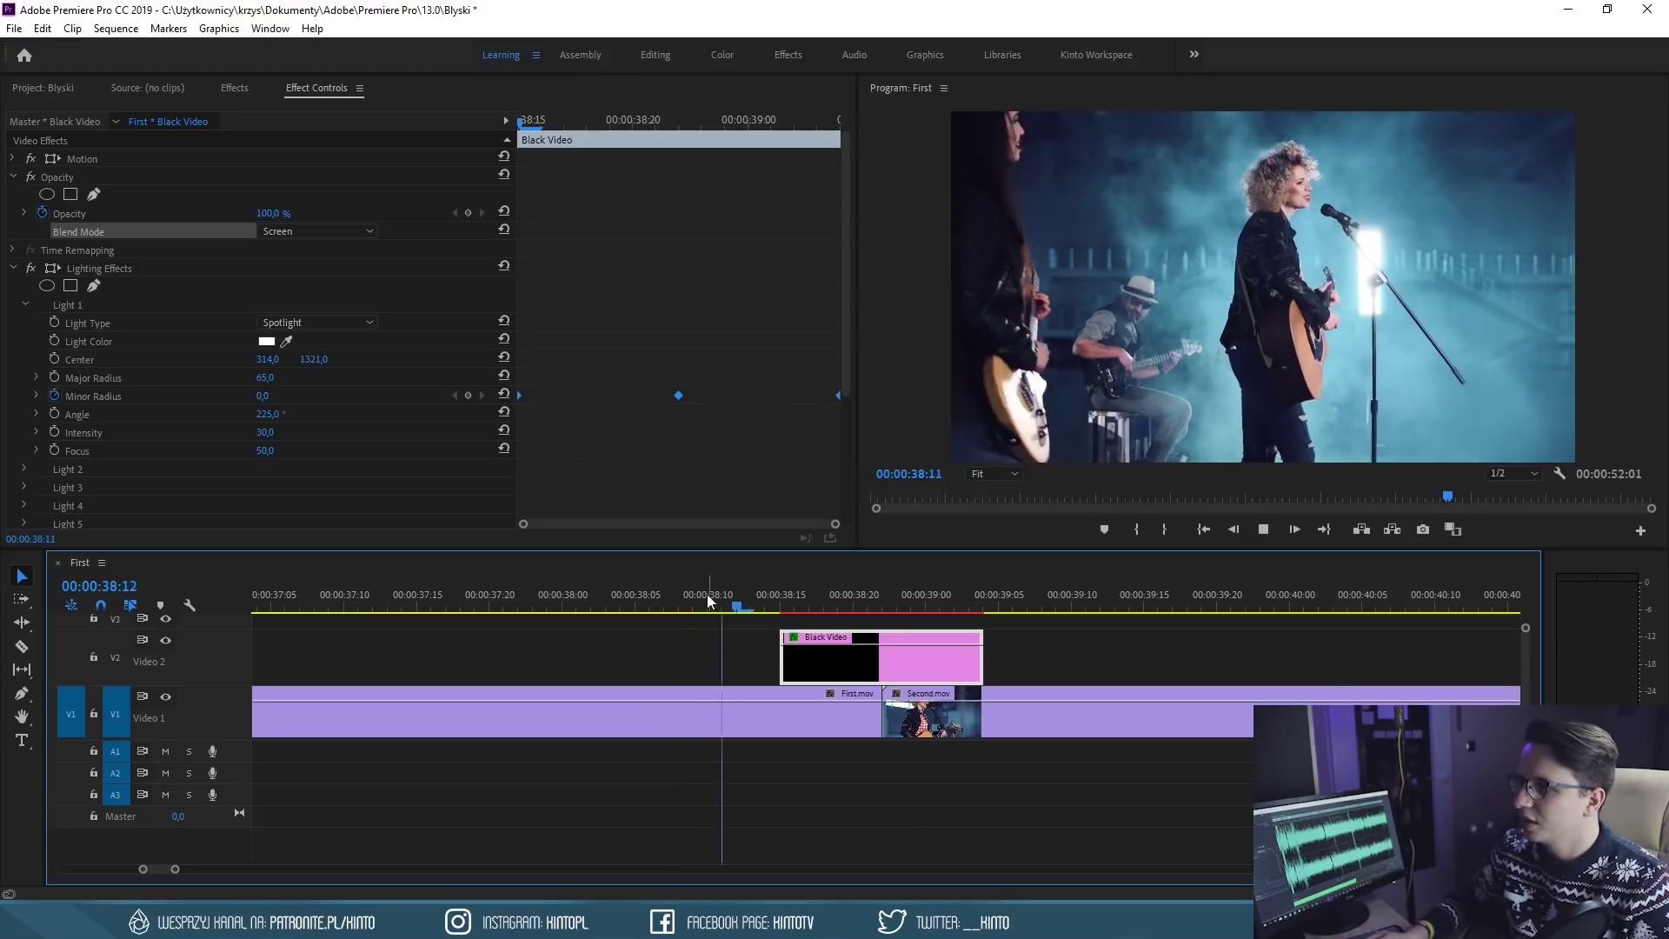
Replay the flash, then park the playhead at 38:15, the flash clip's start
{"action": "left_click", "coordinate": [725, 580]}
{"action": "left_click", "coordinate": [617, 577]}
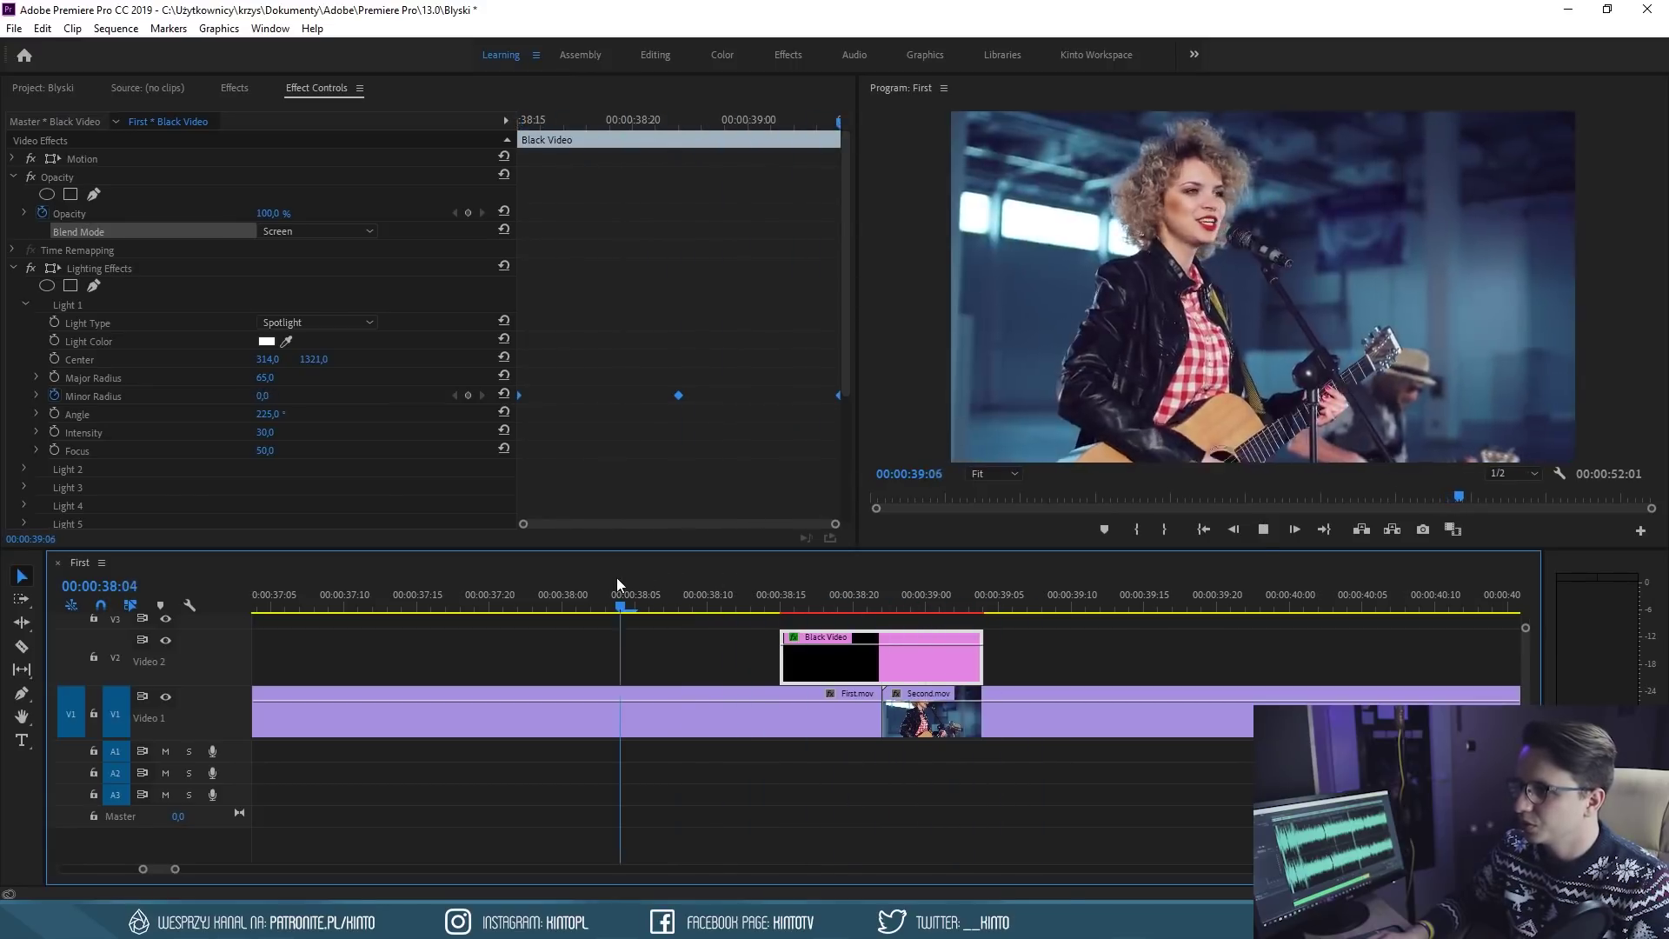
{"action": "key", "text": "space"}
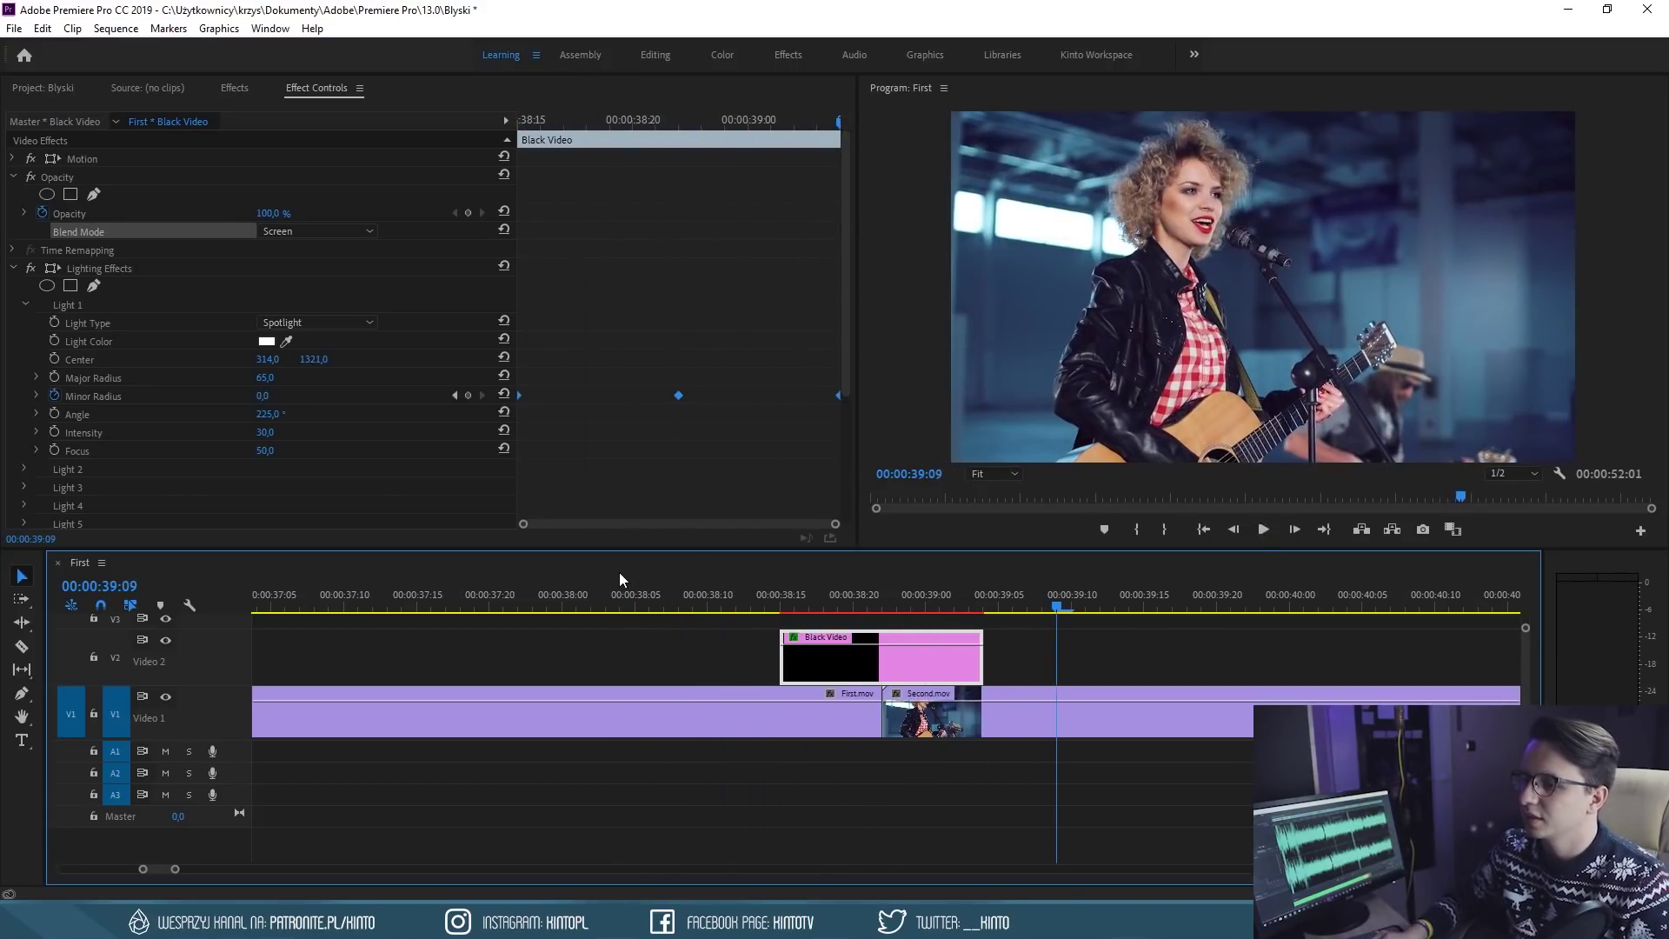
{"action": "left_click", "coordinate": [721, 583]}
{"action": "left_click_drag", "start_coordinate": [758, 587], "coordinate": [781, 570]}
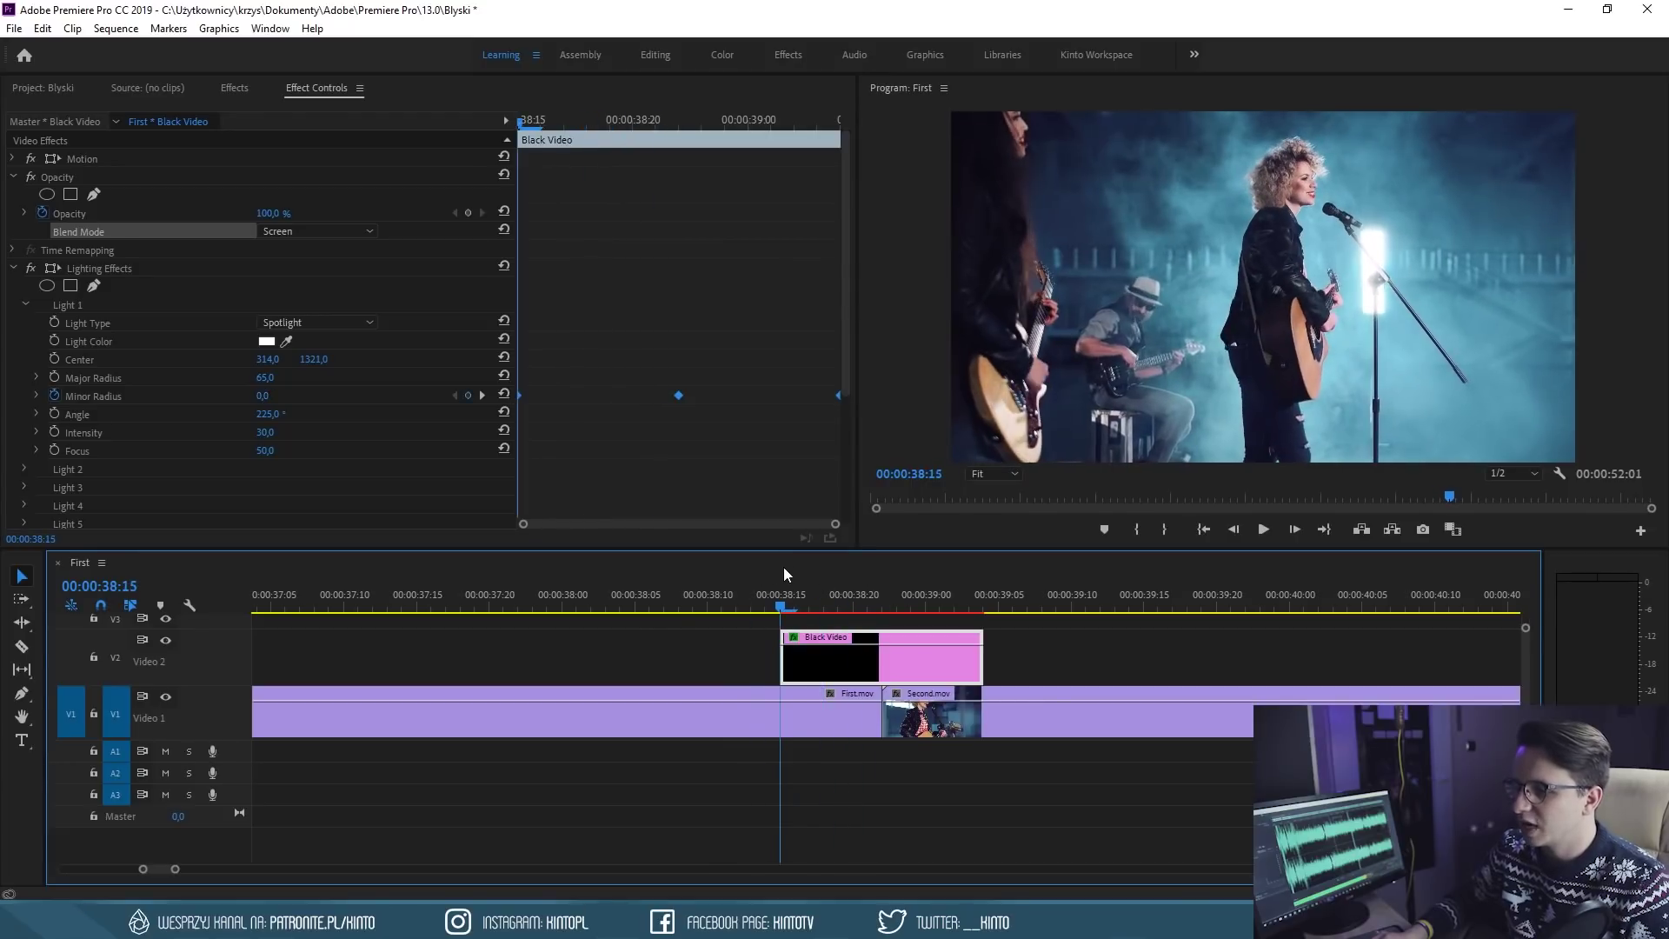
{"action": "left_click", "coordinate": [123, 590]}
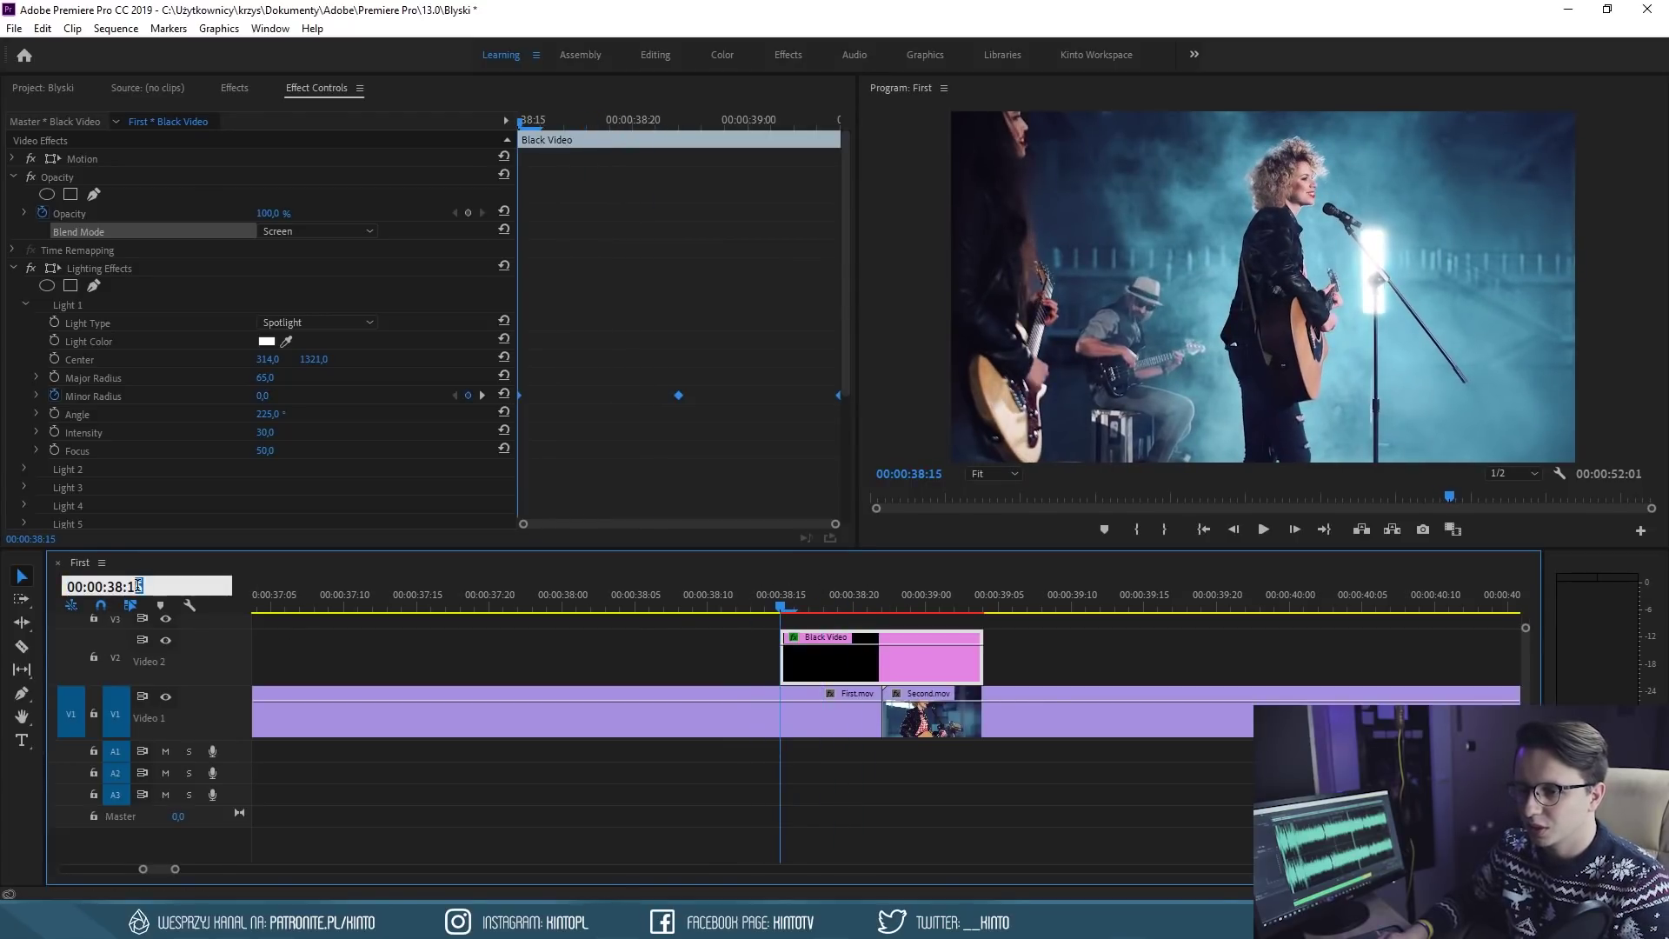
{"action": "type", "text": "0"}
Lengthen the Black Video flash clip to run from 38:10 to 39:09
{"action": "key", "text": "Return"}
{"action": "left_click_drag", "start_coordinate": [782, 656], "coordinate": [709, 657]}
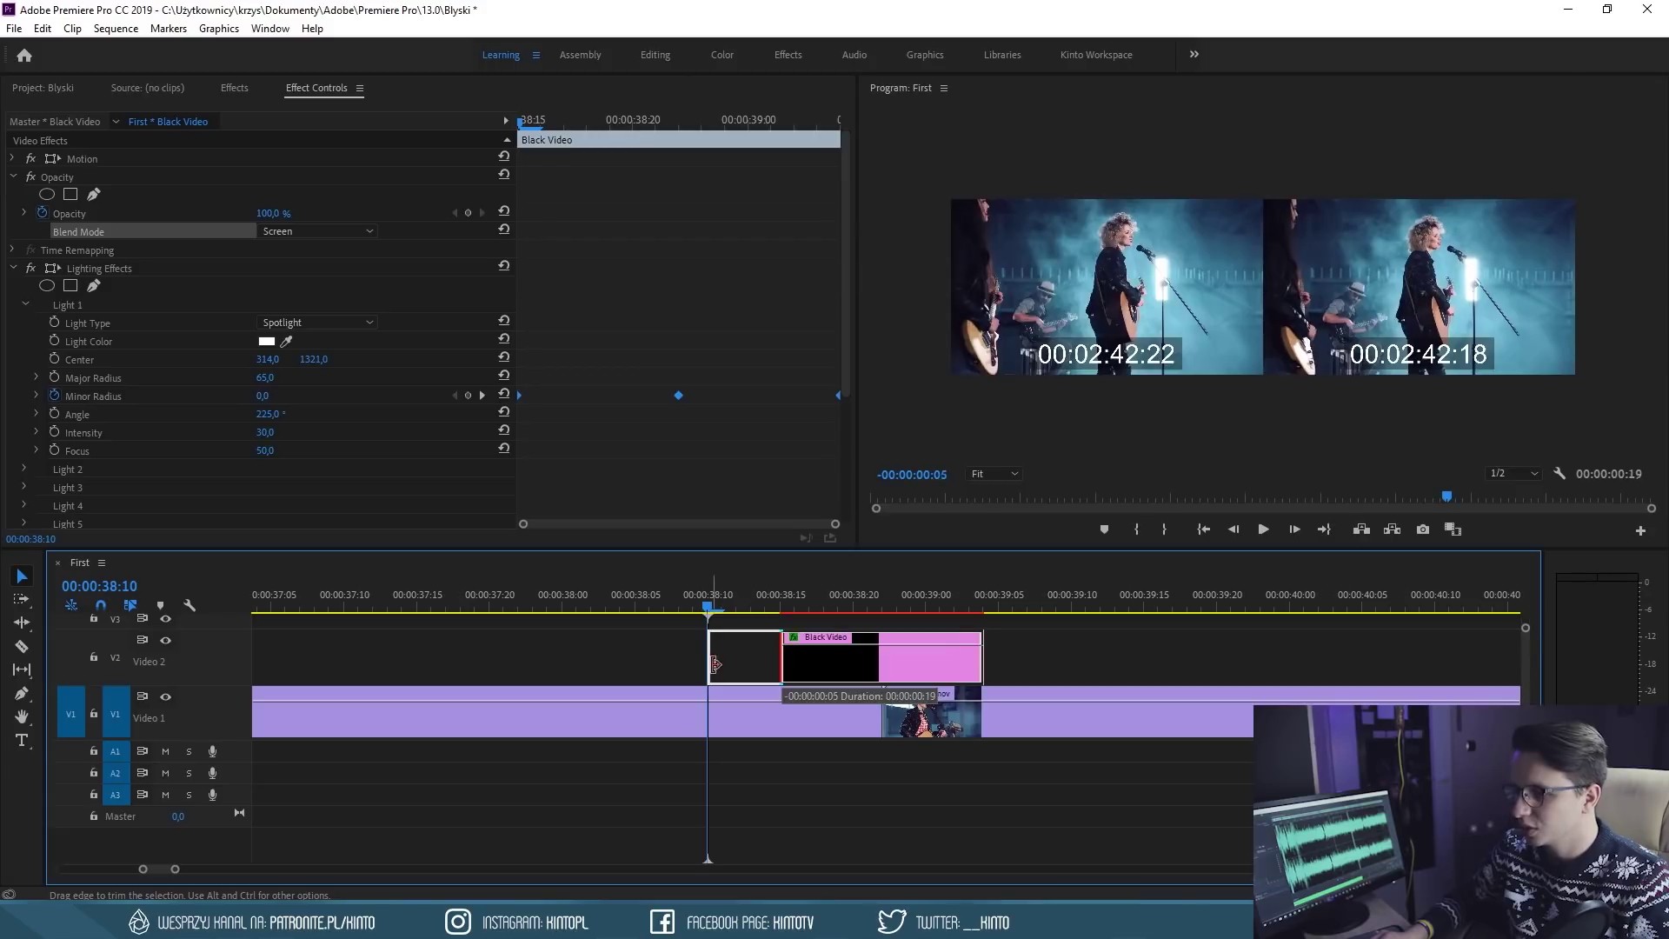
{"action": "left_click", "coordinate": [973, 589]}
{"action": "left_click", "coordinate": [138, 584]}
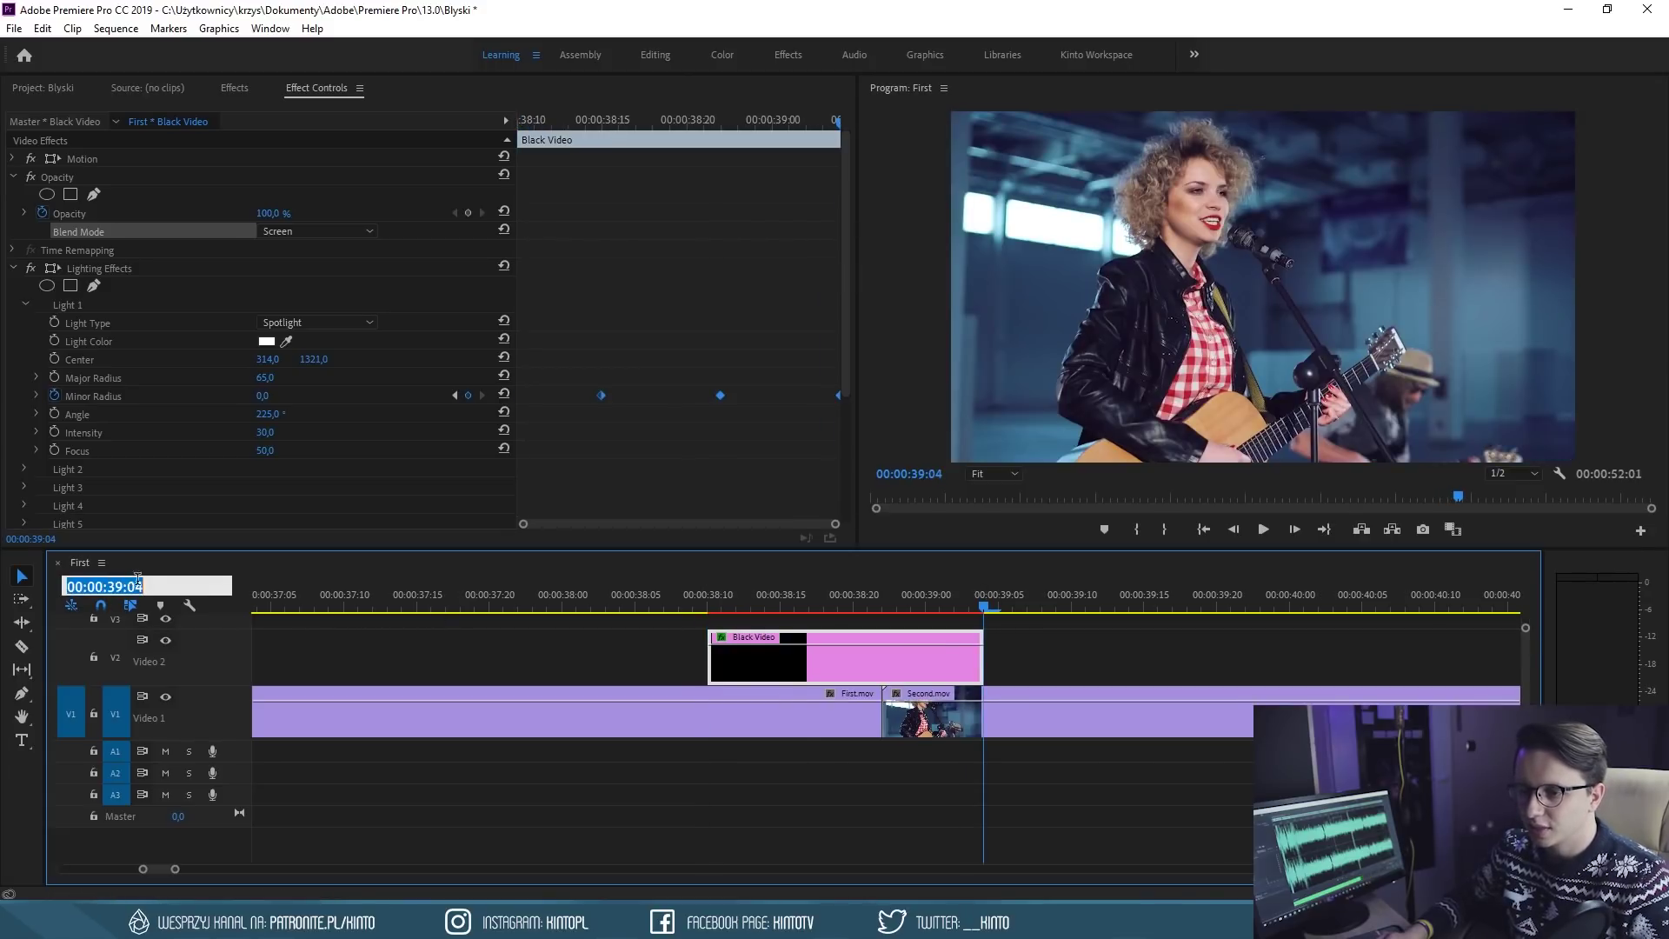
{"action": "key", "text": "Return"}
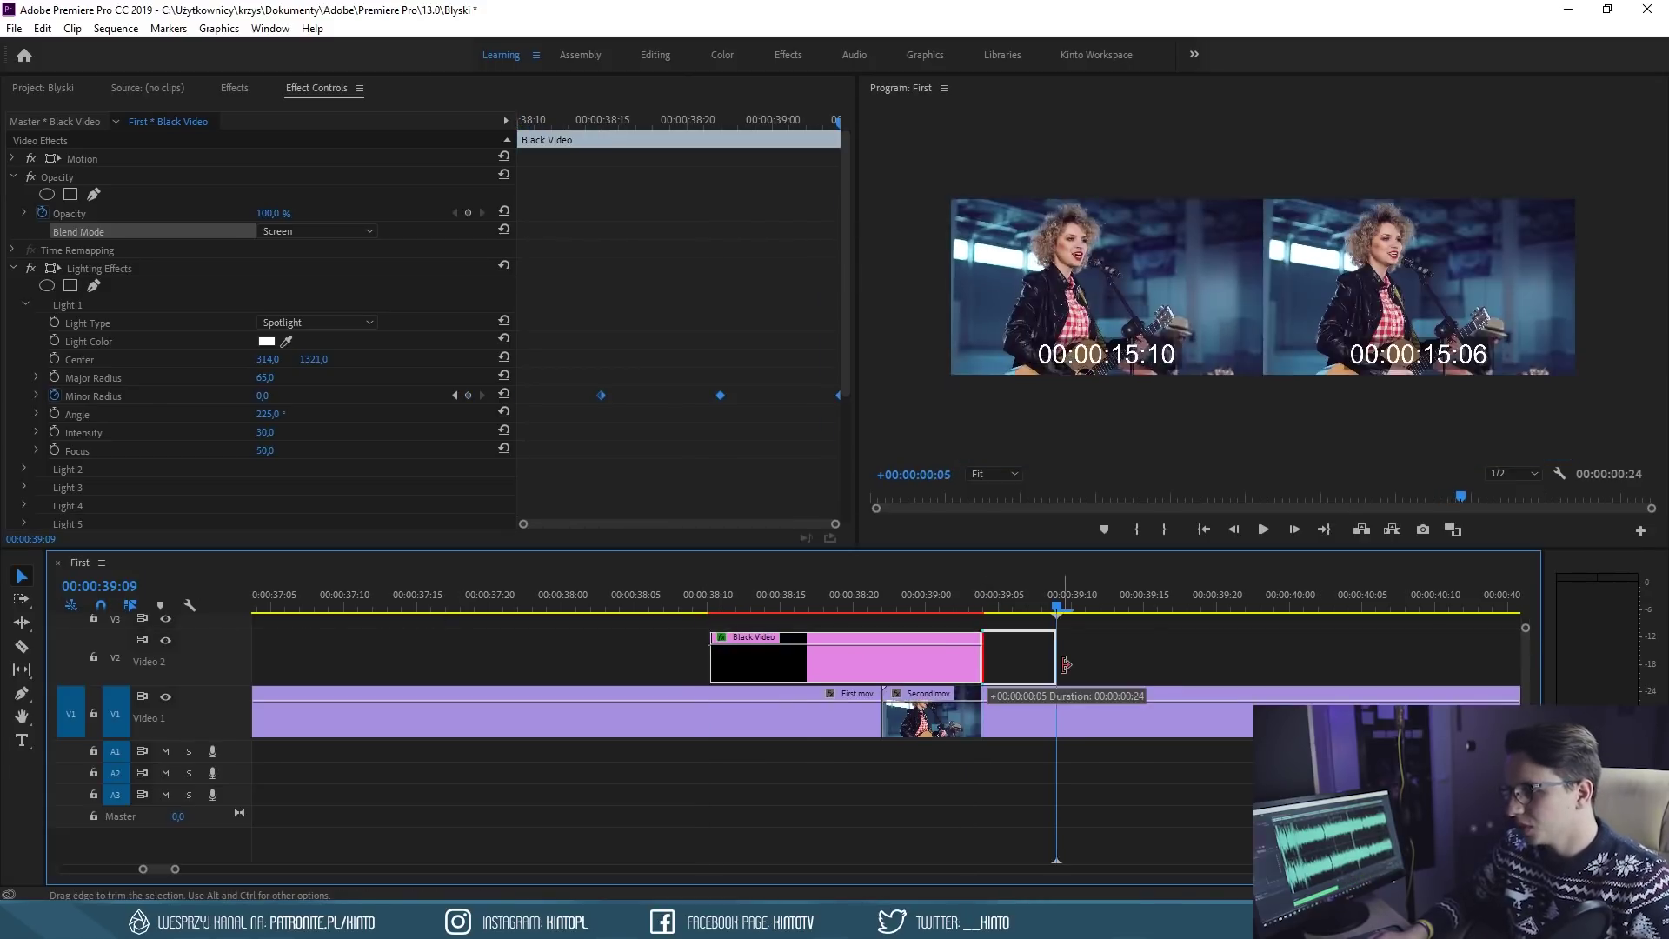
{"action": "left_click_drag", "start_coordinate": [981, 658], "coordinate": [1054, 658]}
{"action": "left_click", "coordinate": [803, 422]}
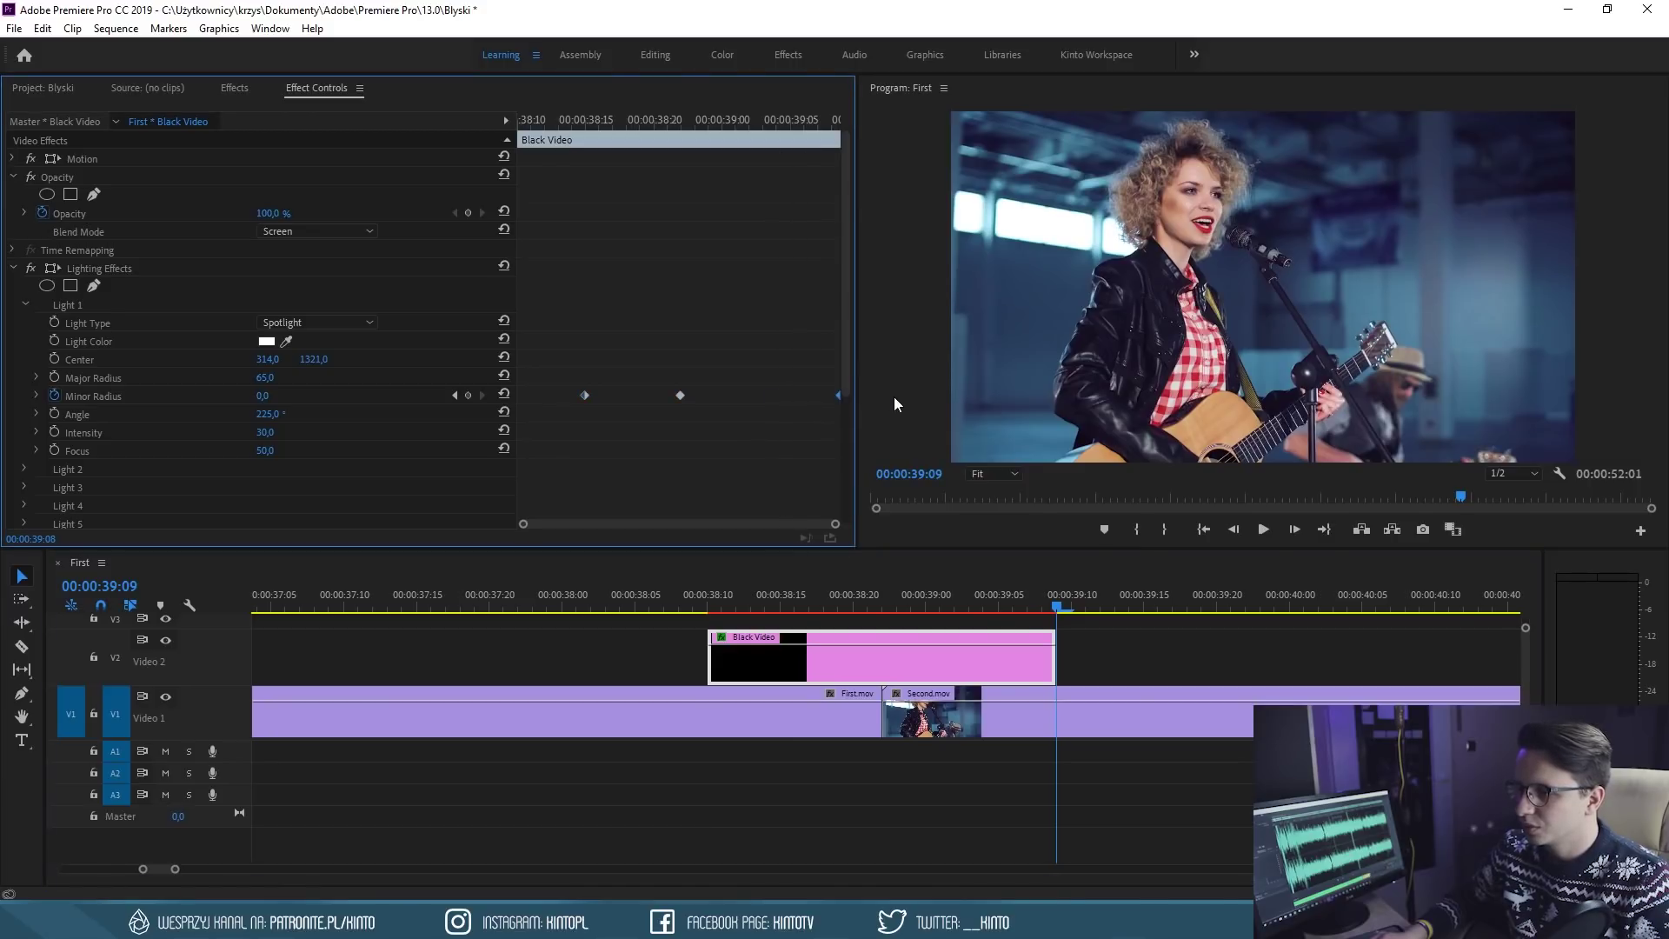
Replay the lengthened flash, check it at 38:21, and open the Light Color swatch
{"action": "left_click", "coordinate": [553, 582]}
{"action": "key", "text": "space"}
{"action": "left_click", "coordinate": [546, 582]}
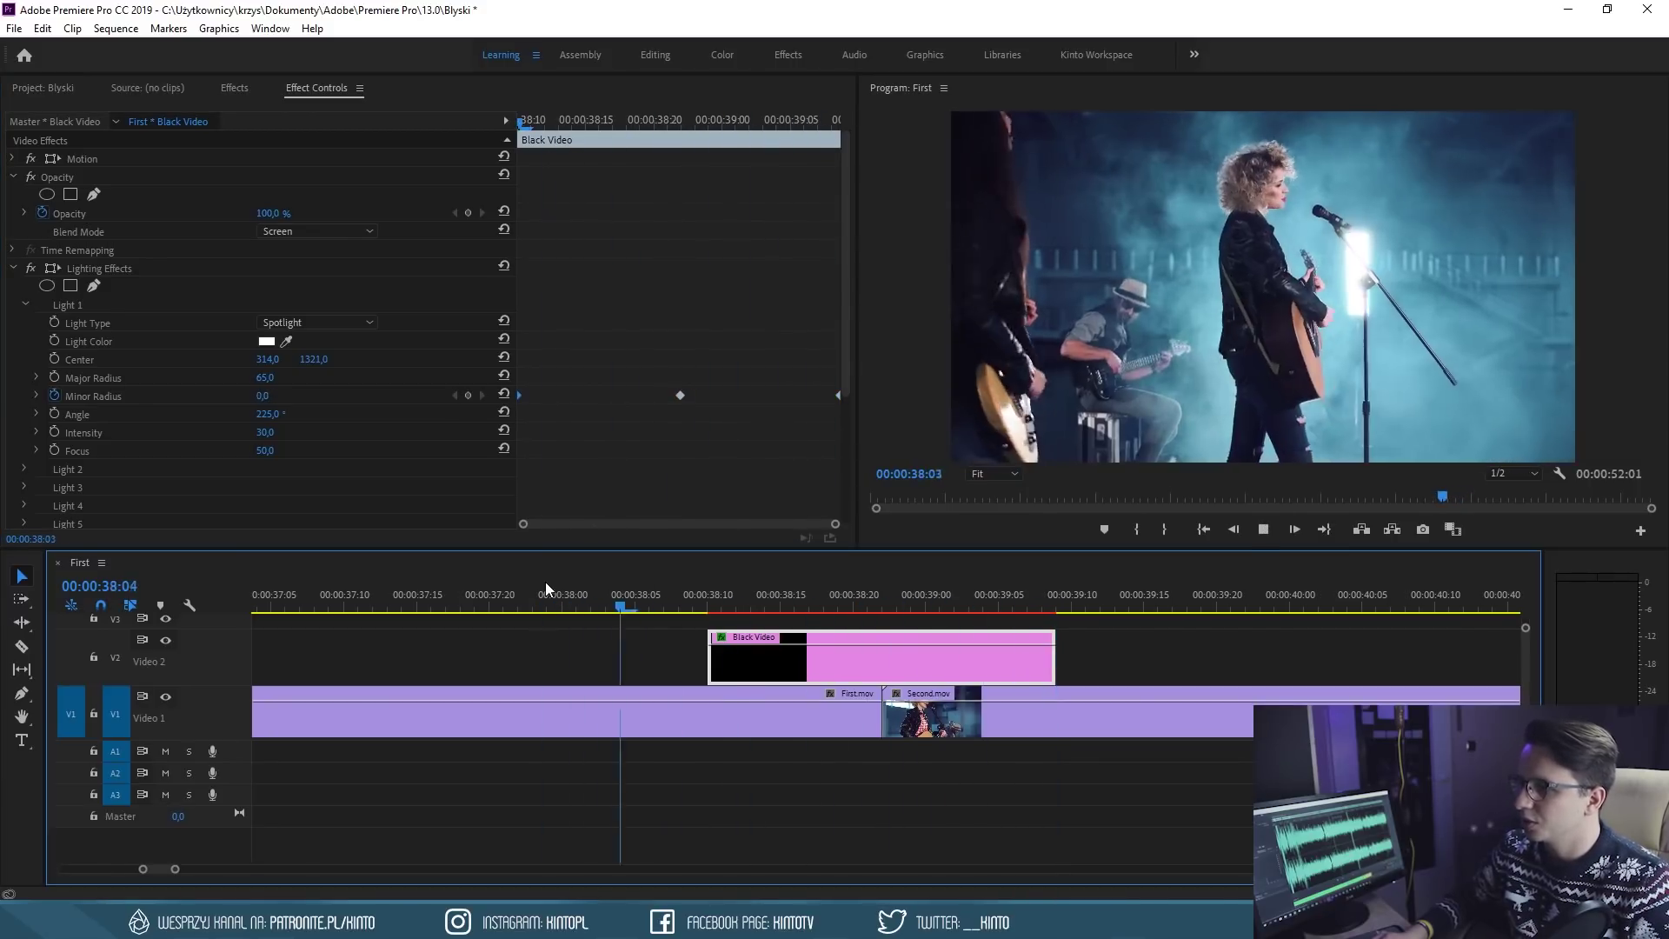
{"action": "left_click", "coordinate": [545, 582]}
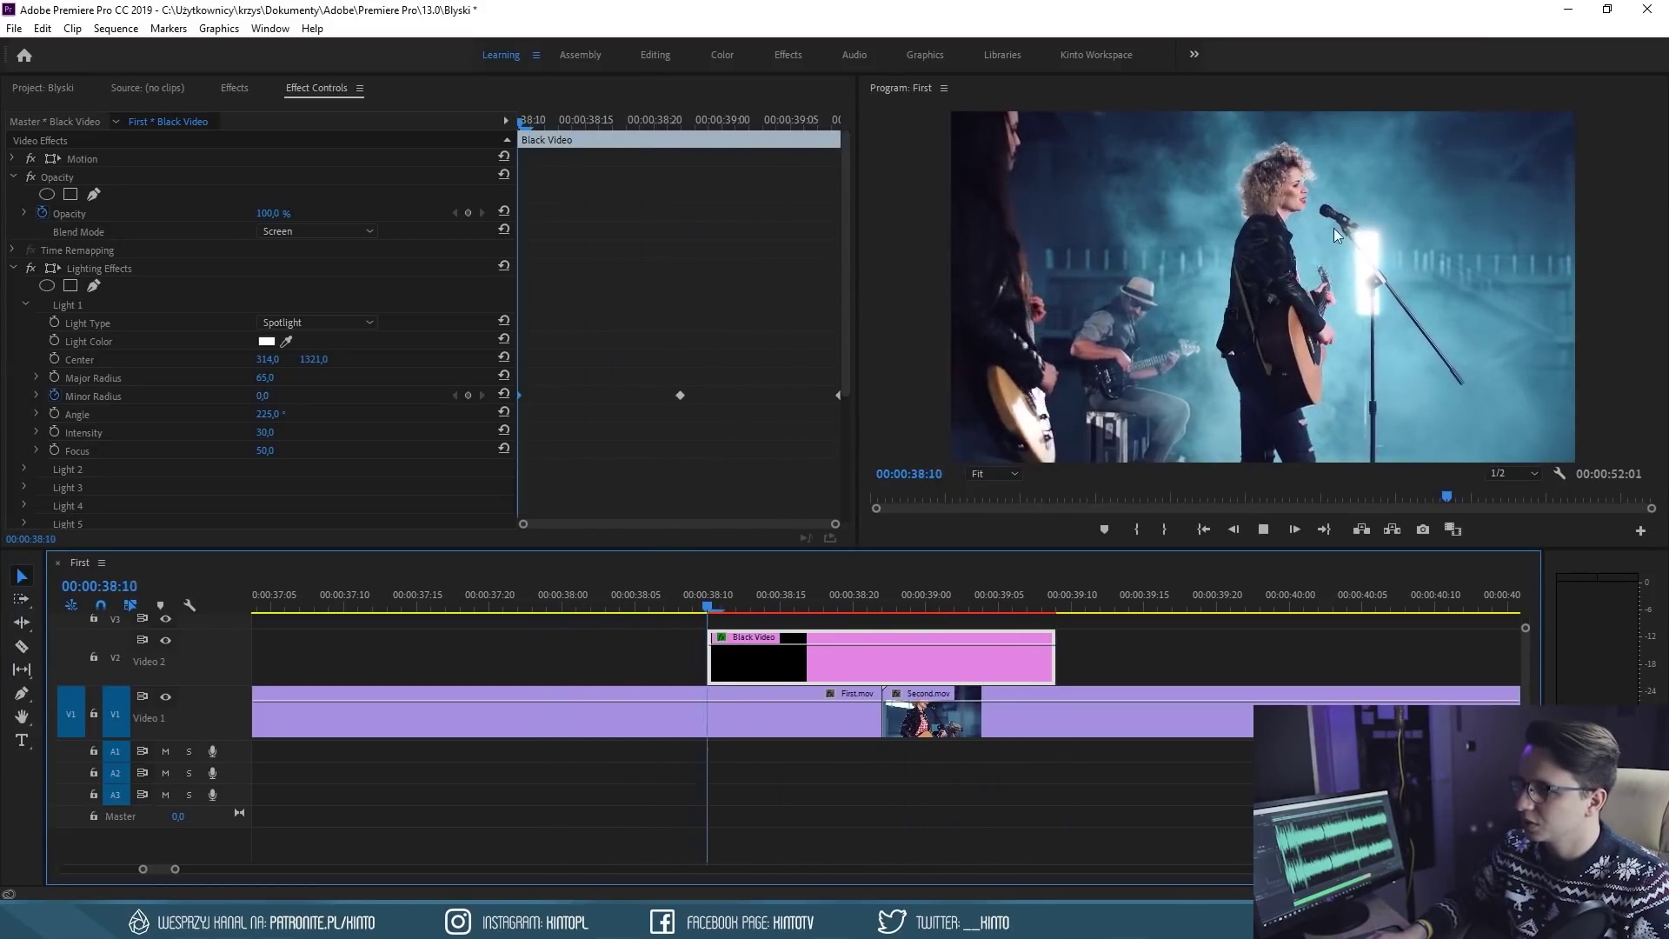
{"action": "left_click", "coordinate": [552, 591]}
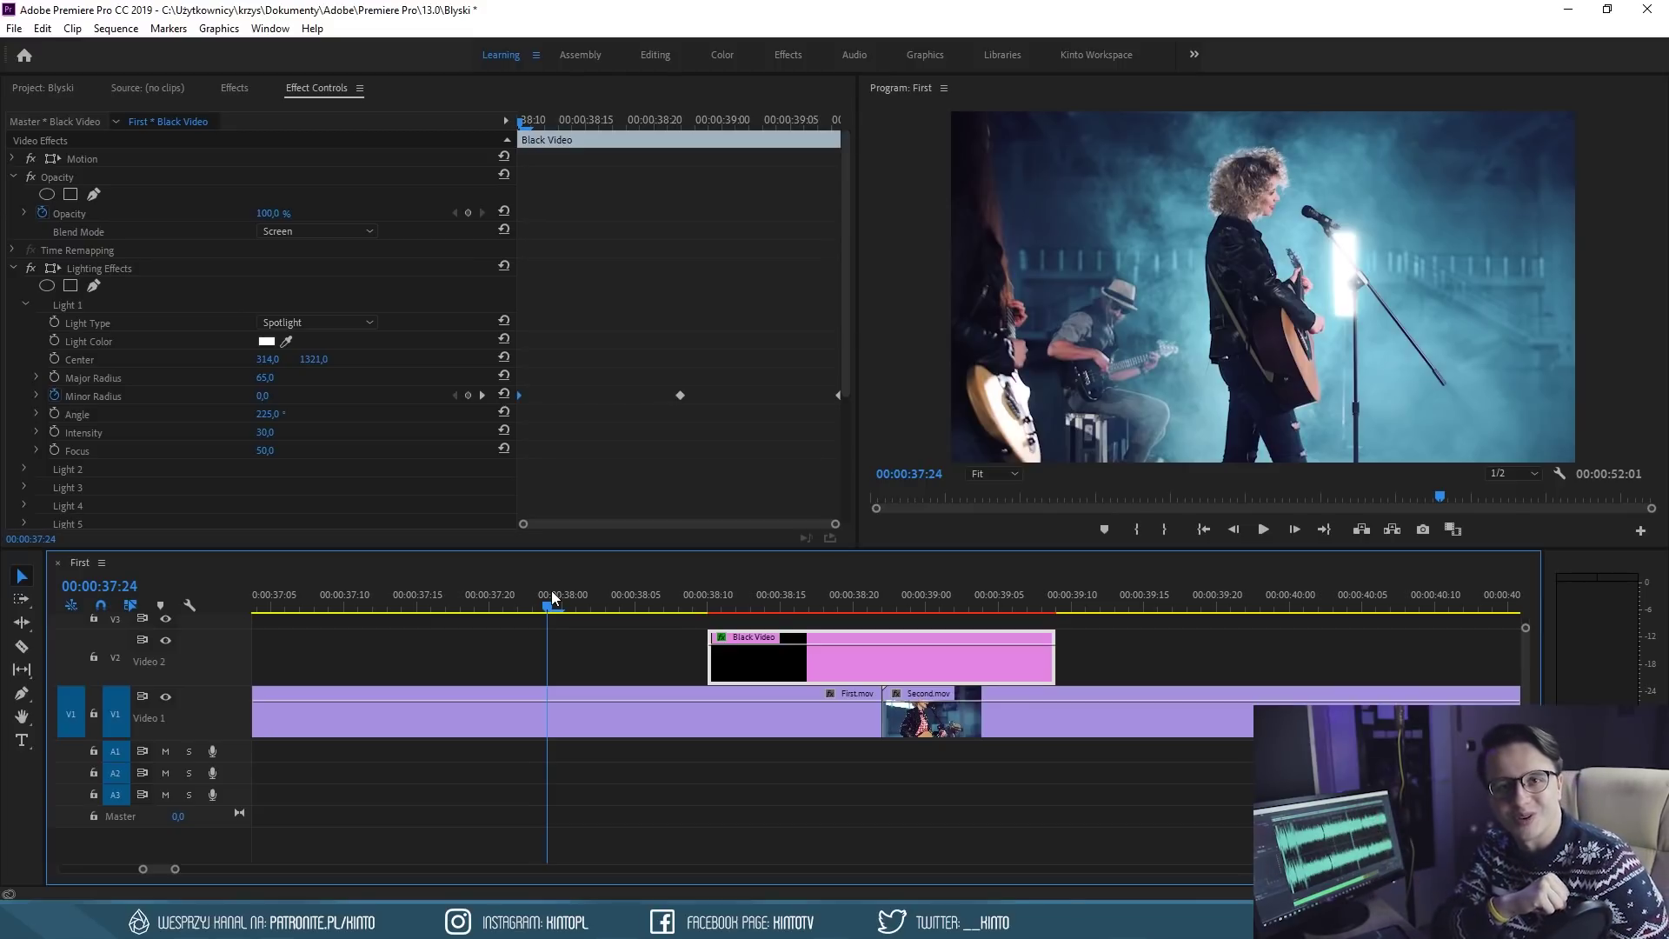
{"action": "key", "text": "space"}
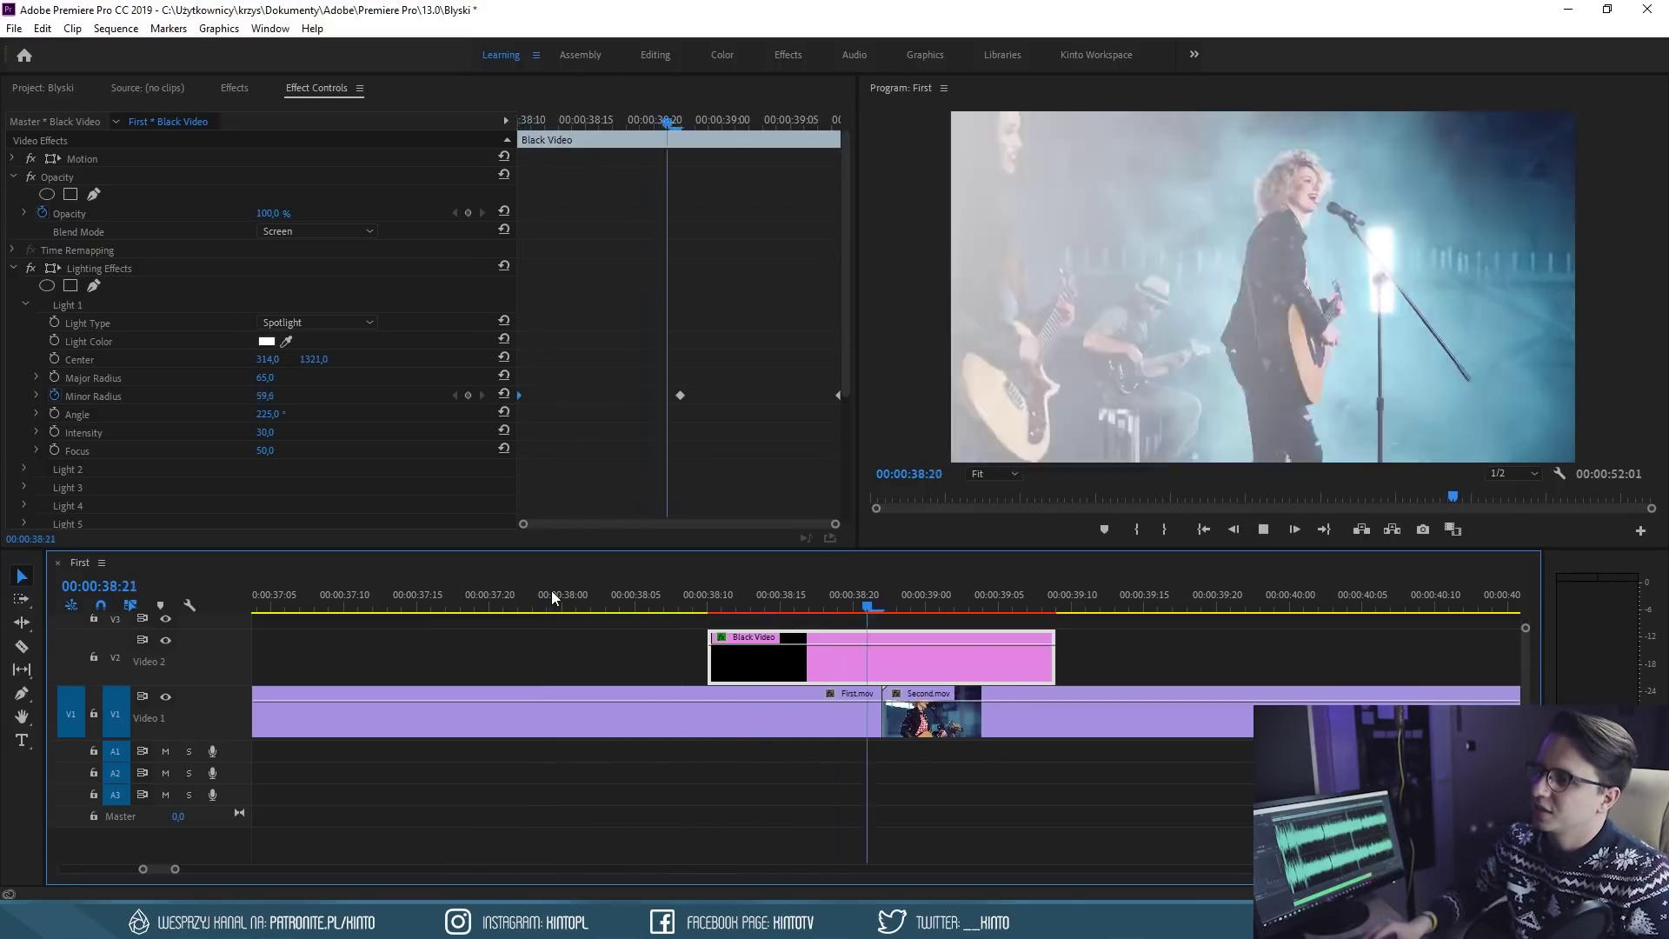
{"action": "left_click_drag", "start_coordinate": [829, 589], "coordinate": [915, 577]}
{"action": "key", "text": "space"}
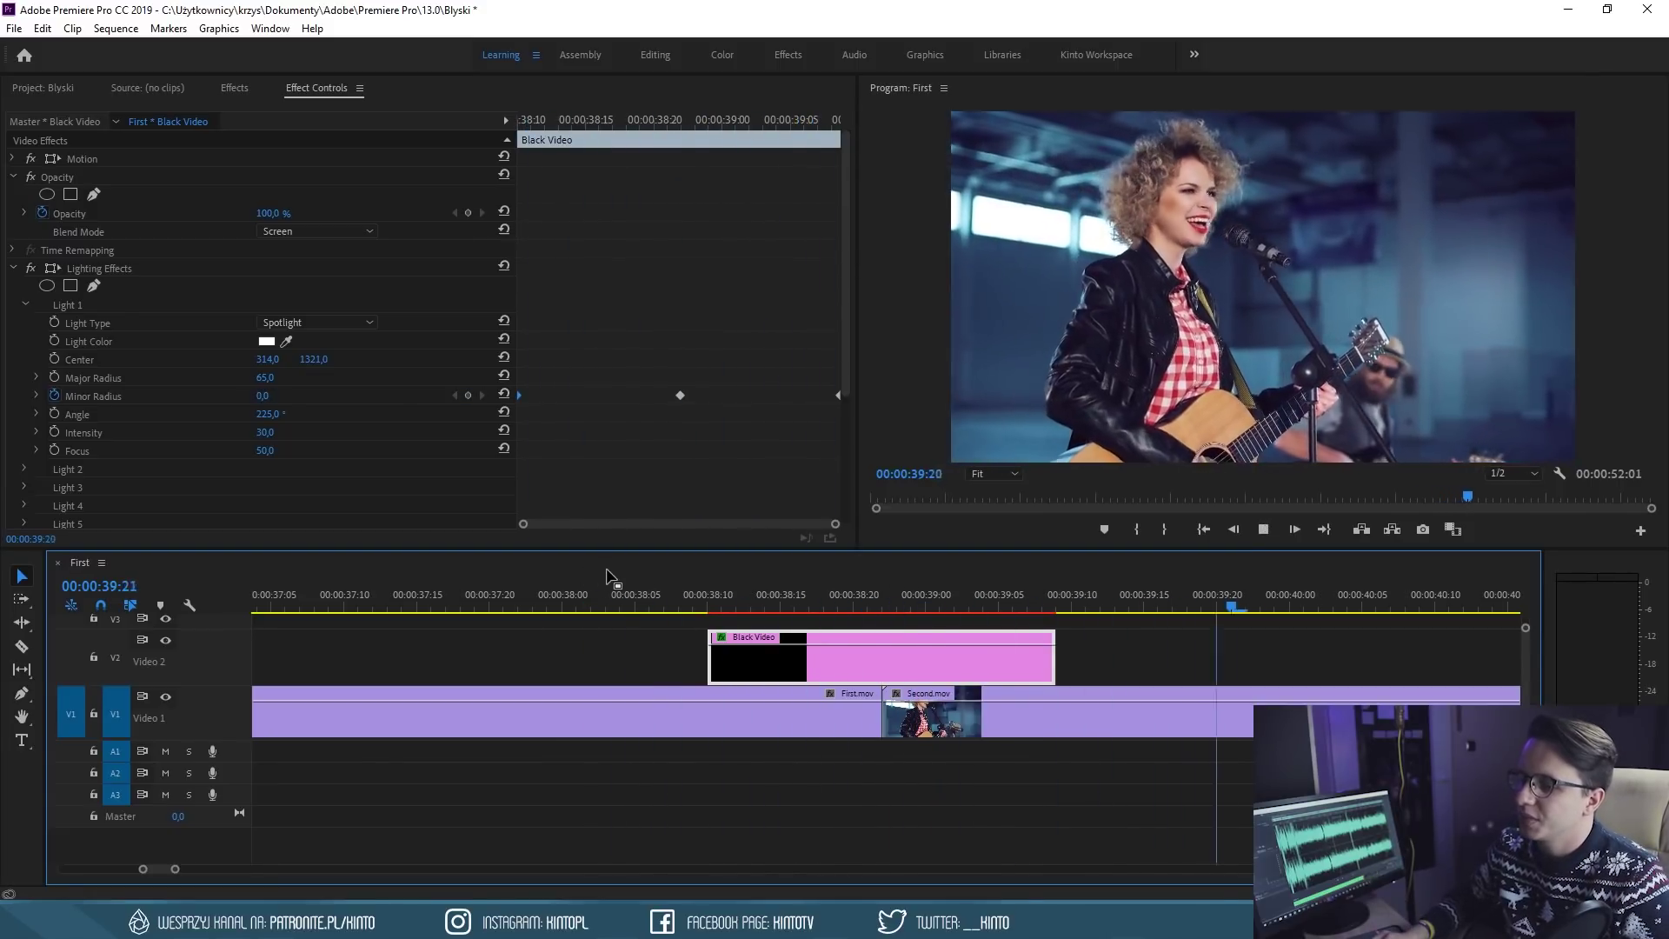
{"action": "left_click_drag", "start_coordinate": [806, 587], "coordinate": [870, 591]}
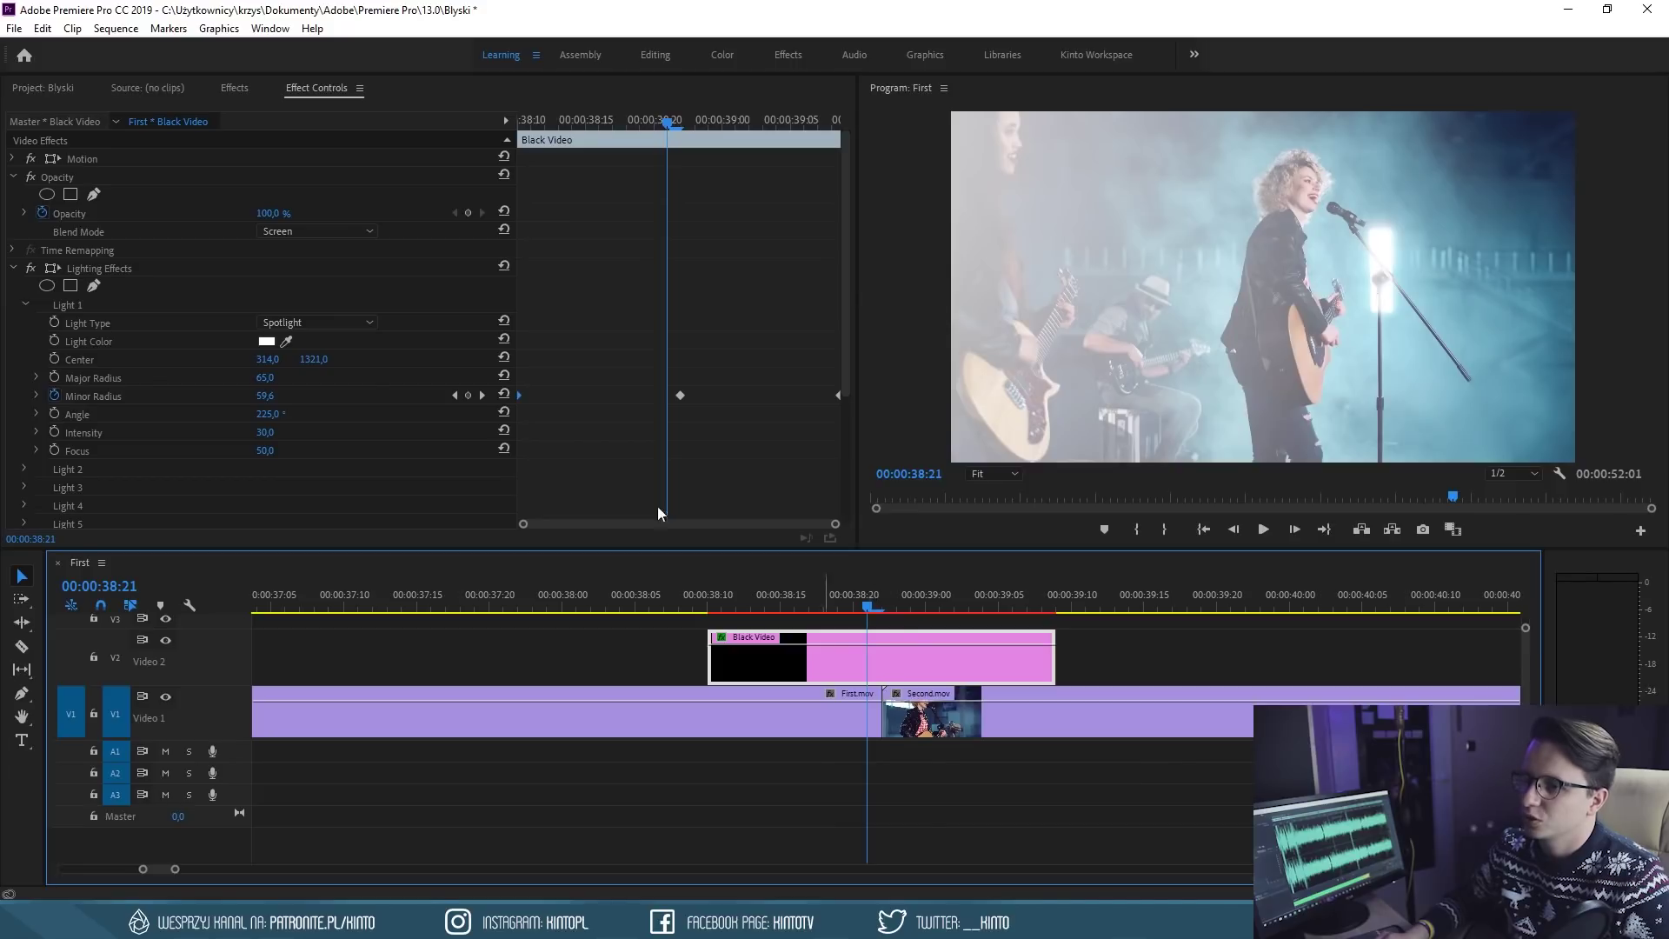
{"action": "left_click", "coordinate": [267, 342]}
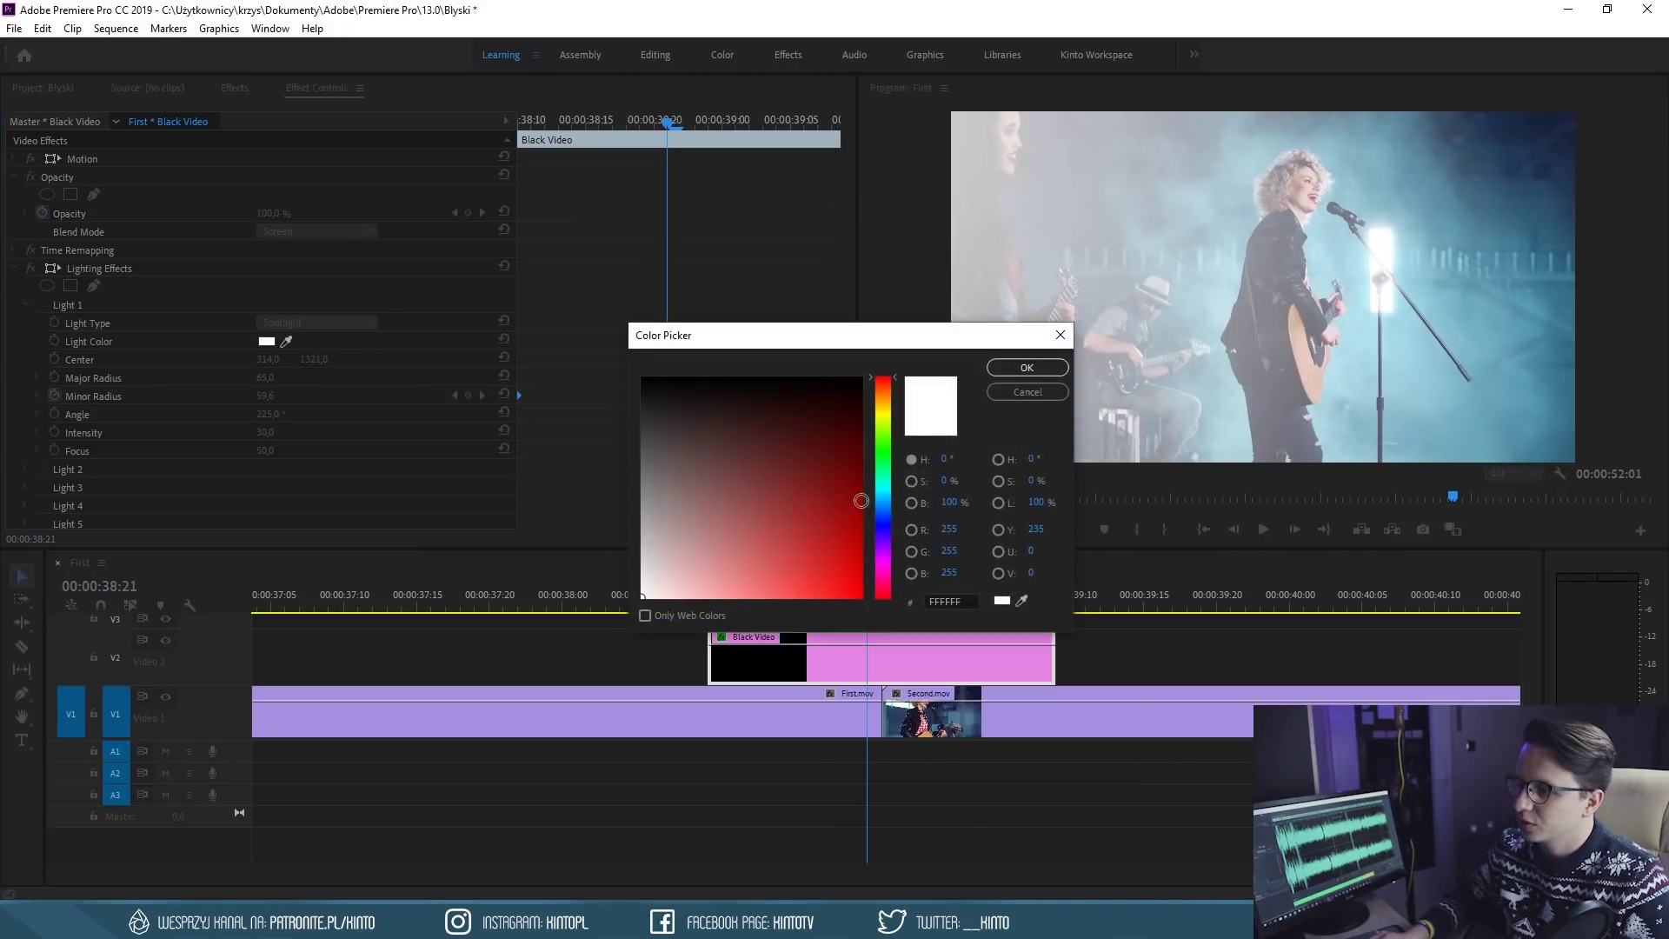
Change the spotlight's Light Color to blue 0B658F and play the flash
{"action": "mouse_move", "coordinate": [883, 515]}
{"action": "left_mouse_down"}
{"action": "mouse_move", "coordinate": [883, 500]}
{"action": "mouse_move", "coordinate": [844, 500]}
{"action": "left_mouse_up"}
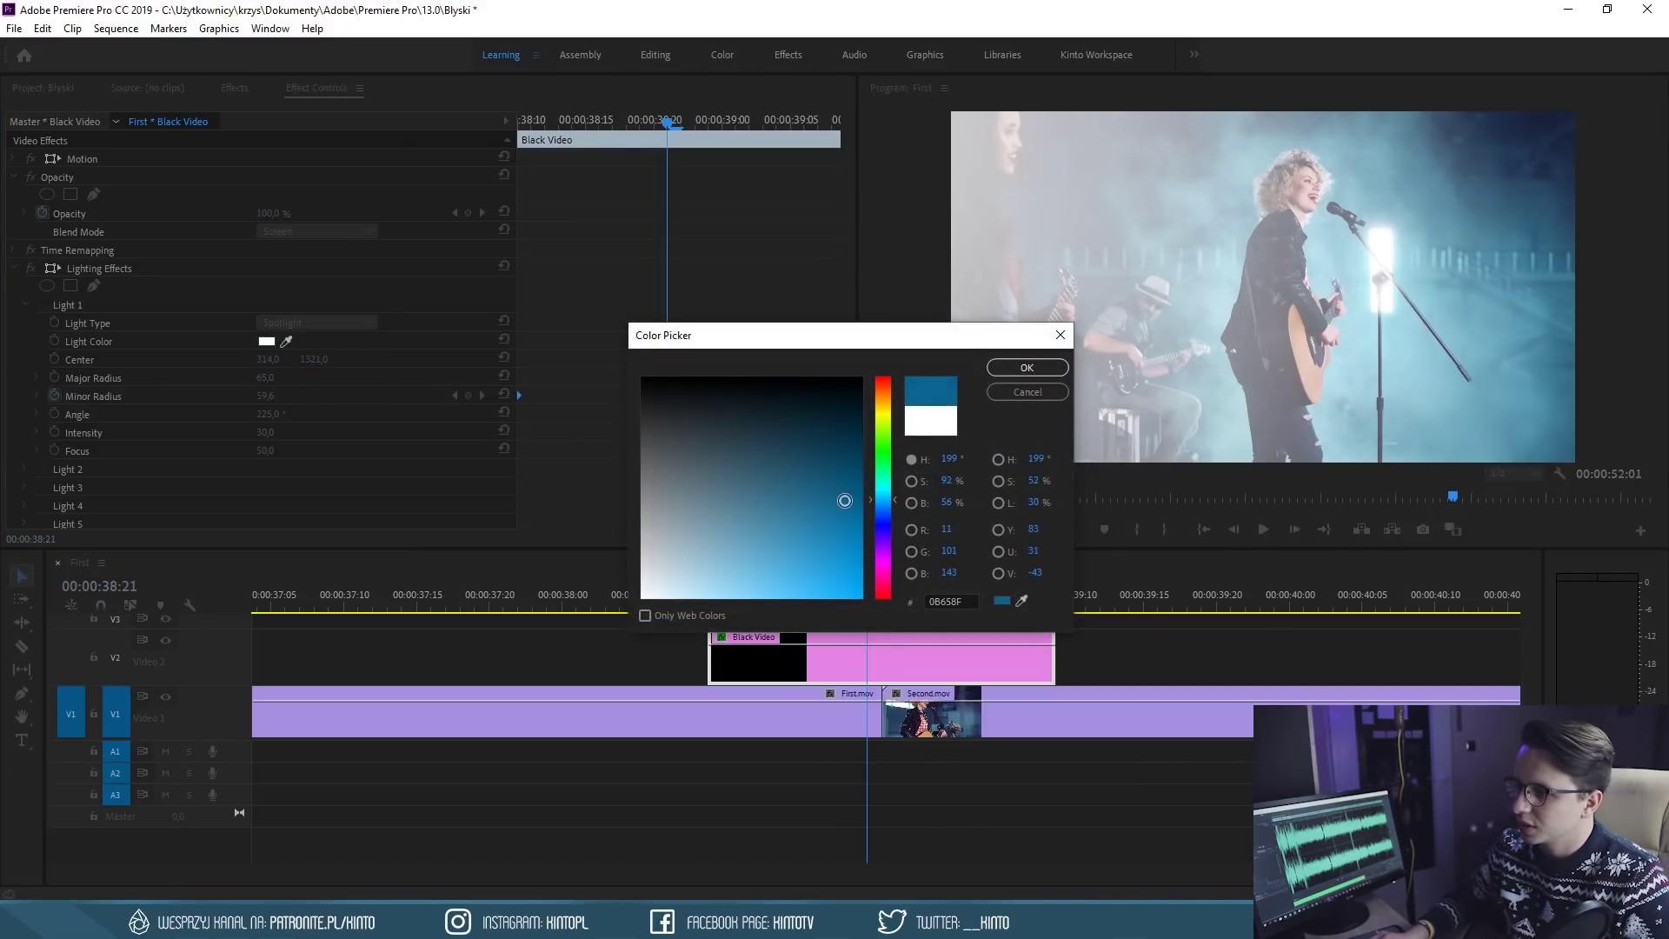
{"action": "left_click", "coordinate": [1023, 369]}
{"action": "left_click_drag", "start_coordinate": [864, 592], "coordinate": [694, 589]}
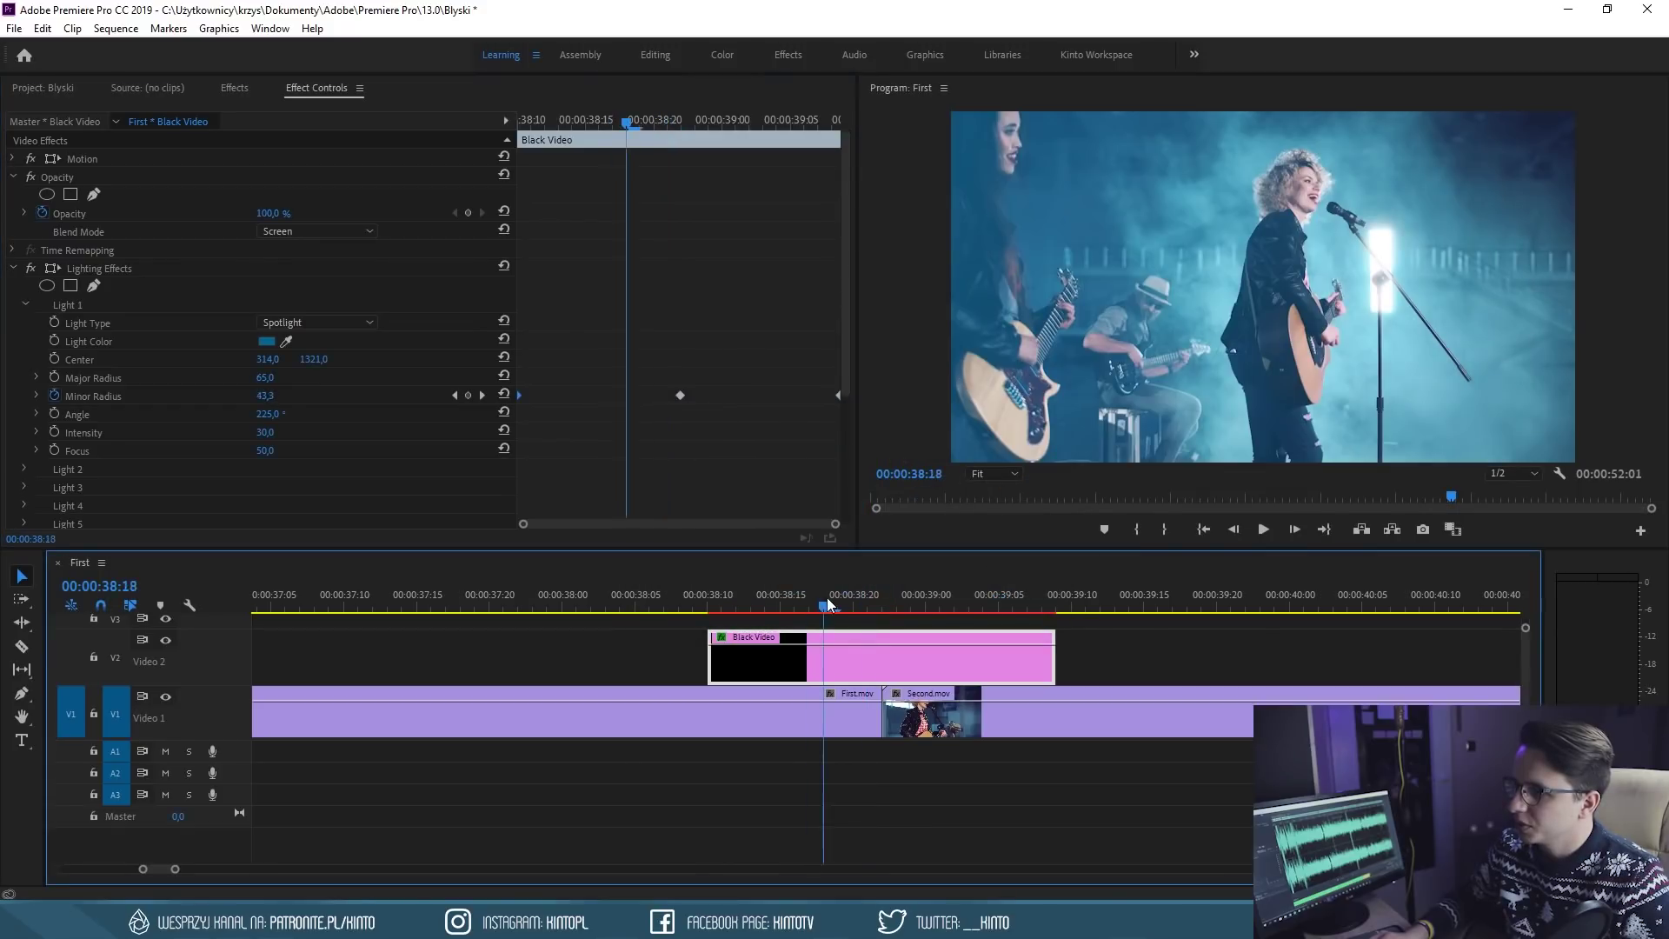
{"action": "key", "text": "space"}
Scrub and replay the blue flash, ending past it at 39:03
{"action": "mouse_move", "coordinate": [791, 598]}
{"action": "left_mouse_down"}
{"action": "mouse_move", "coordinate": [909, 591]}
{"action": "mouse_move", "coordinate": [787, 577]}
{"action": "left_mouse_up"}
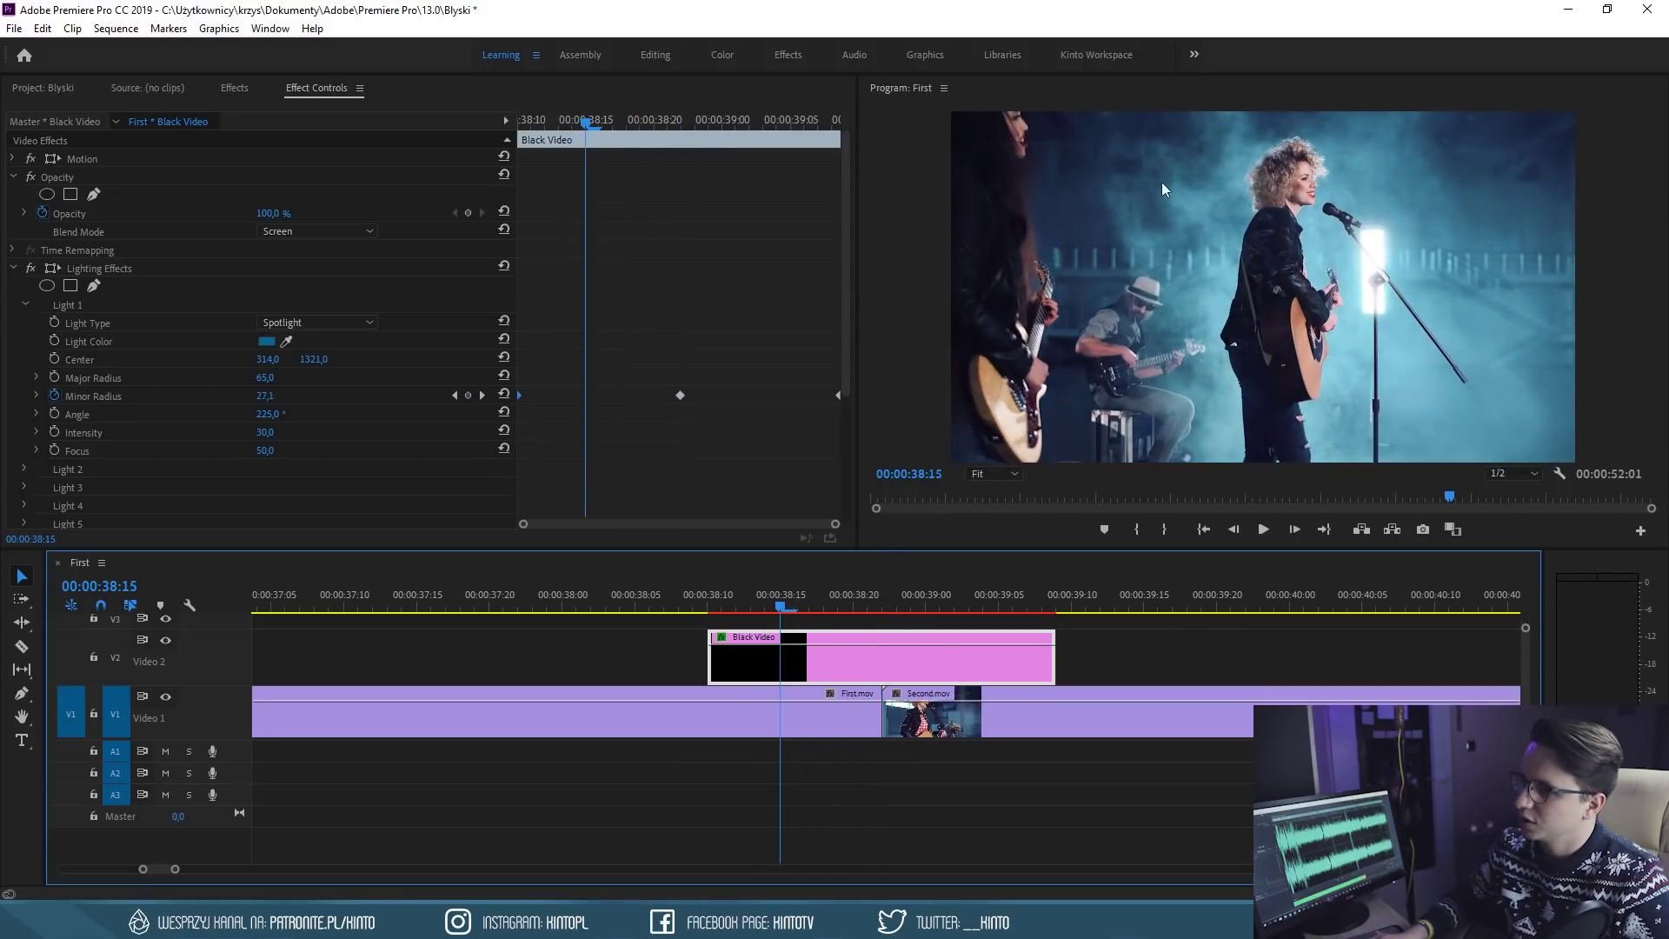
{"action": "mouse_move", "coordinate": [791, 603]}
{"action": "left_mouse_down"}
{"action": "mouse_move", "coordinate": [905, 613]}
{"action": "mouse_move", "coordinate": [842, 608]}
{"action": "mouse_move", "coordinate": [876, 602]}
{"action": "left_mouse_up"}
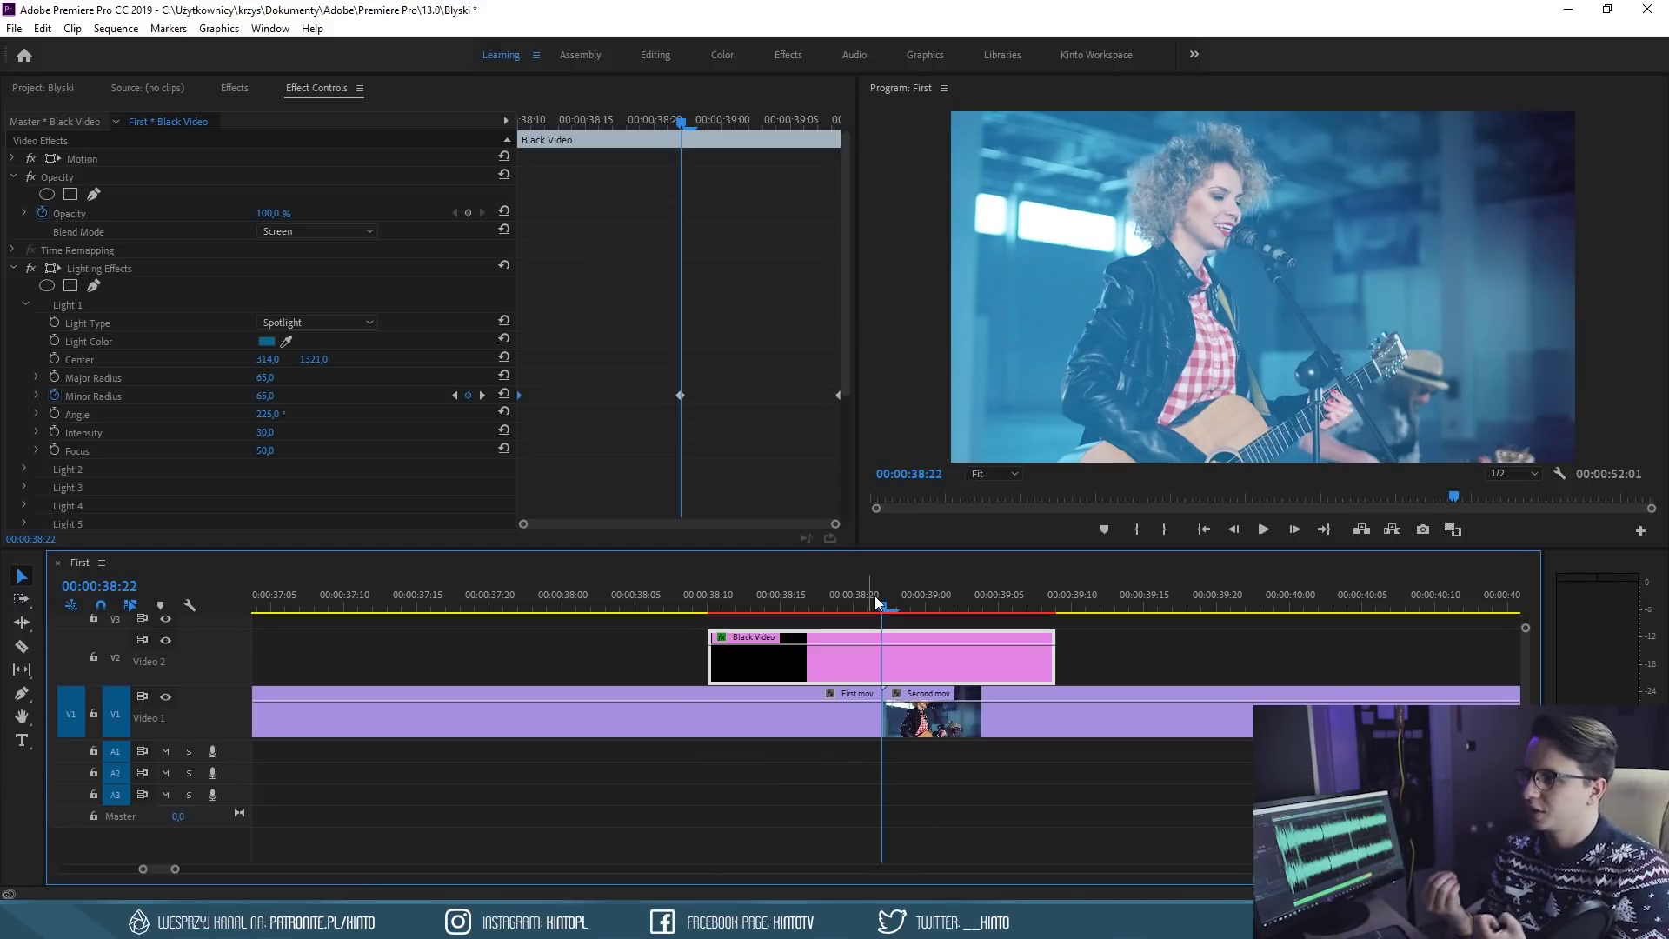
{"action": "left_click", "coordinate": [631, 600]}
{"action": "key", "text": "space"}
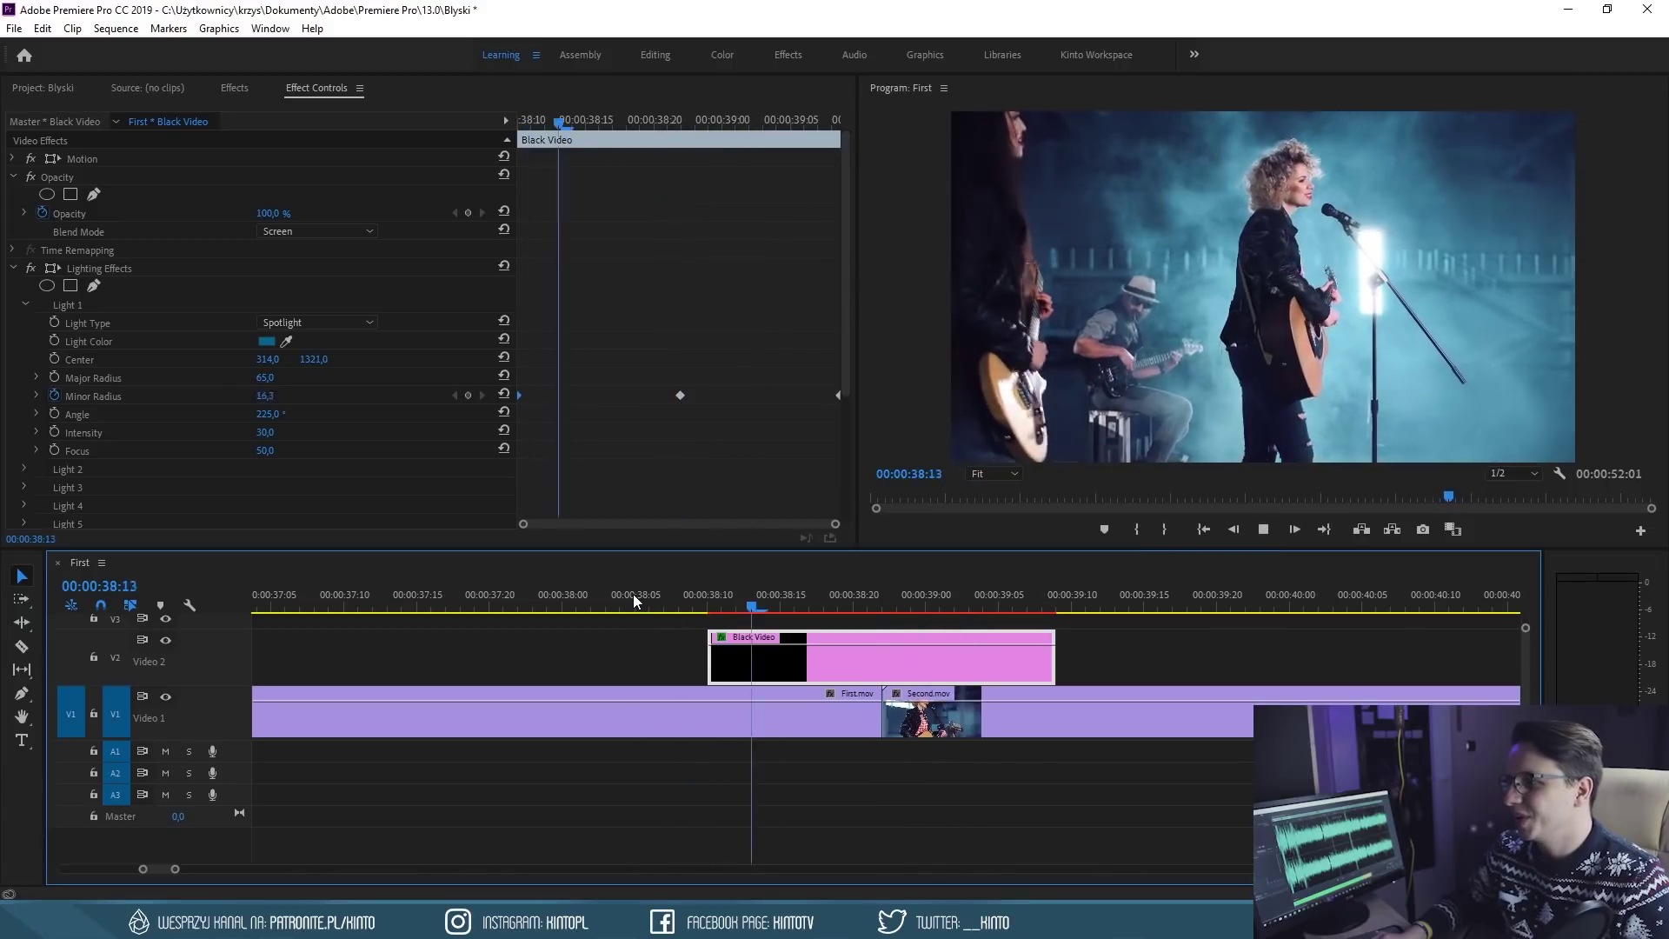
{"action": "left_click_drag", "start_coordinate": [633, 593], "coordinate": [963, 593]}
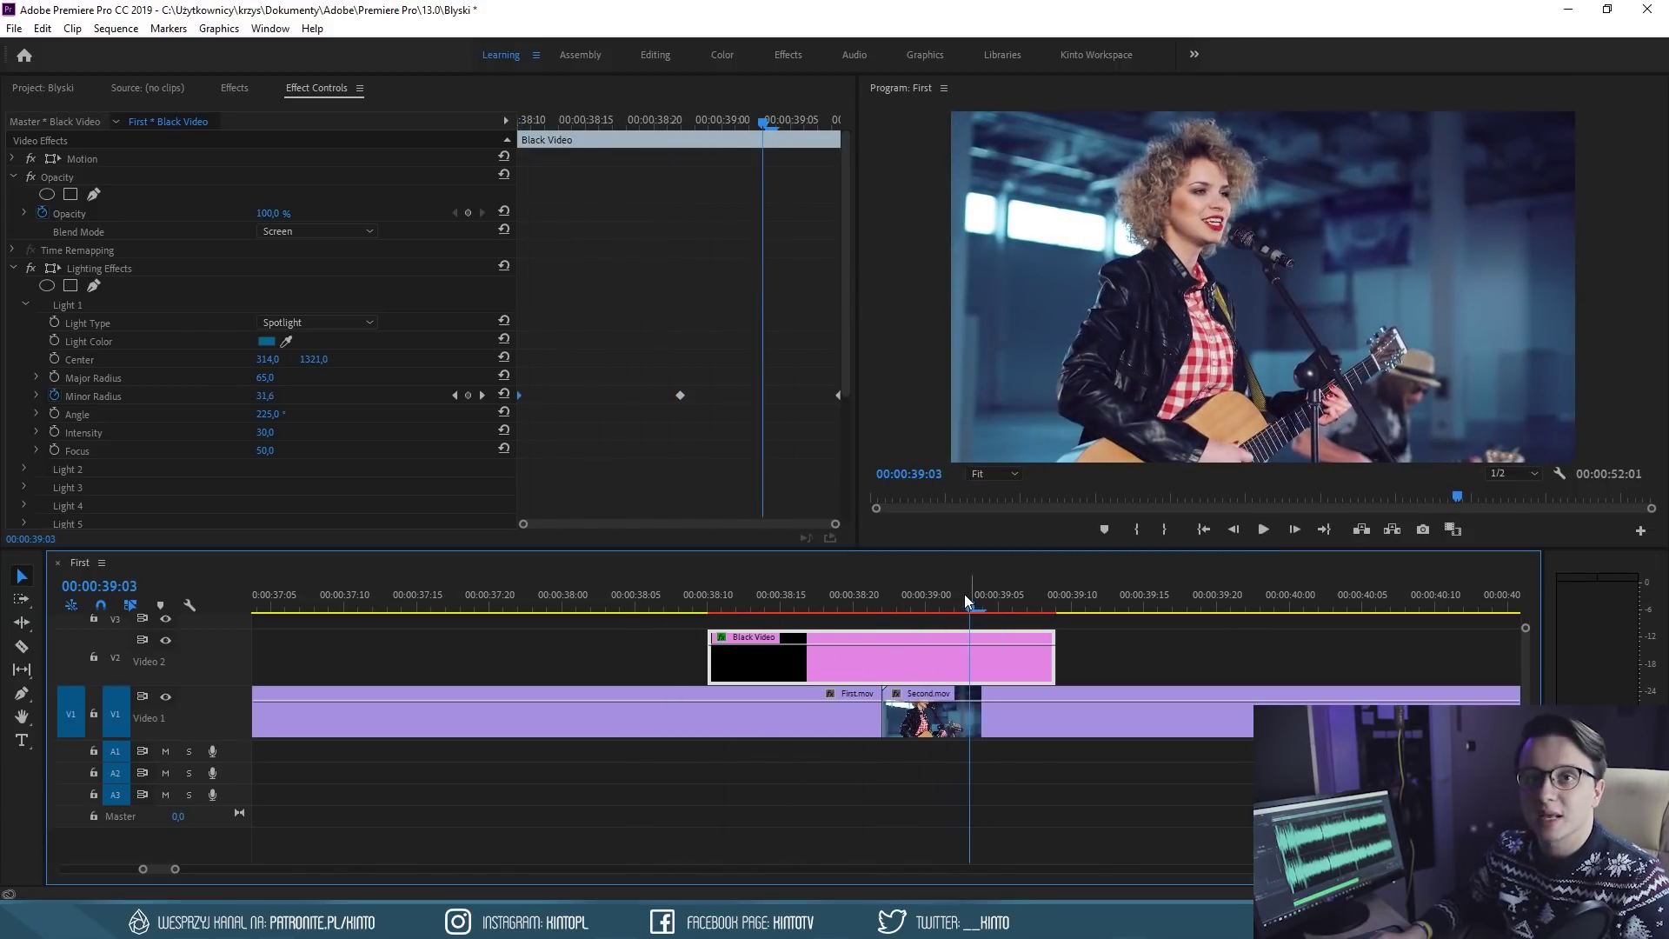
Filter the Effects panel with the search term 'add'
{"action": "scroll", "coordinate": [853, 702], "scroll_direction": "down", "scroll_amount": 5}
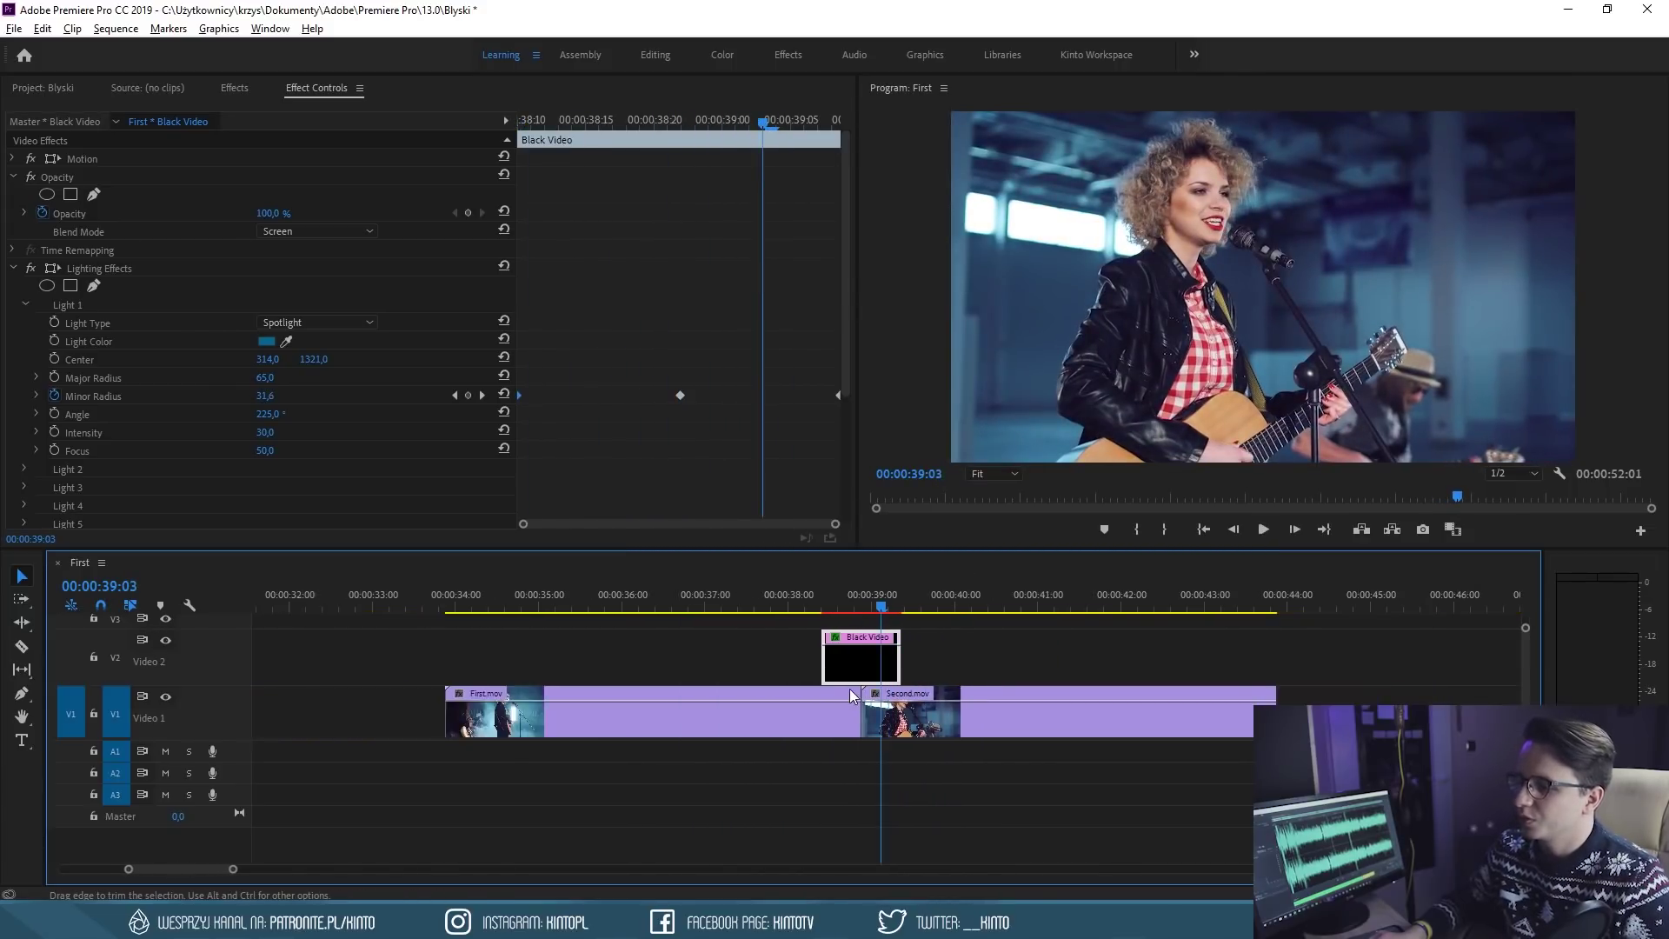
{"action": "scroll", "coordinate": [849, 689], "scroll_direction": "down", "scroll_amount": 3}
{"action": "scroll", "coordinate": [849, 688], "scroll_direction": "down", "scroll_amount": 1}
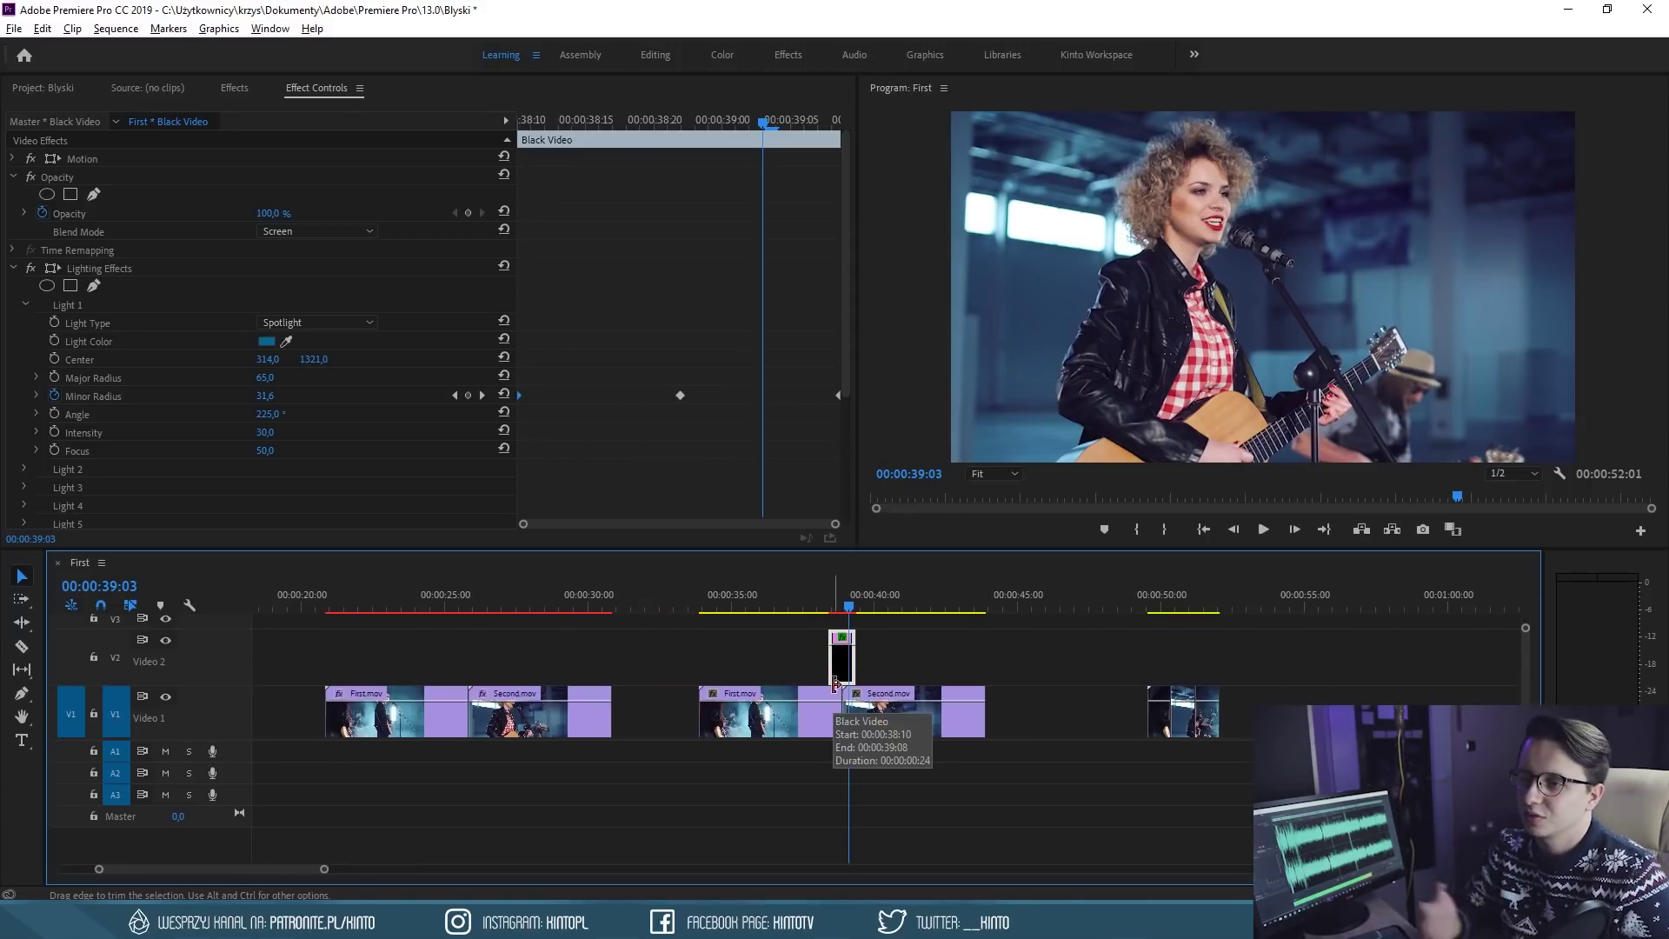
{"action": "left_click", "coordinate": [234, 88]}
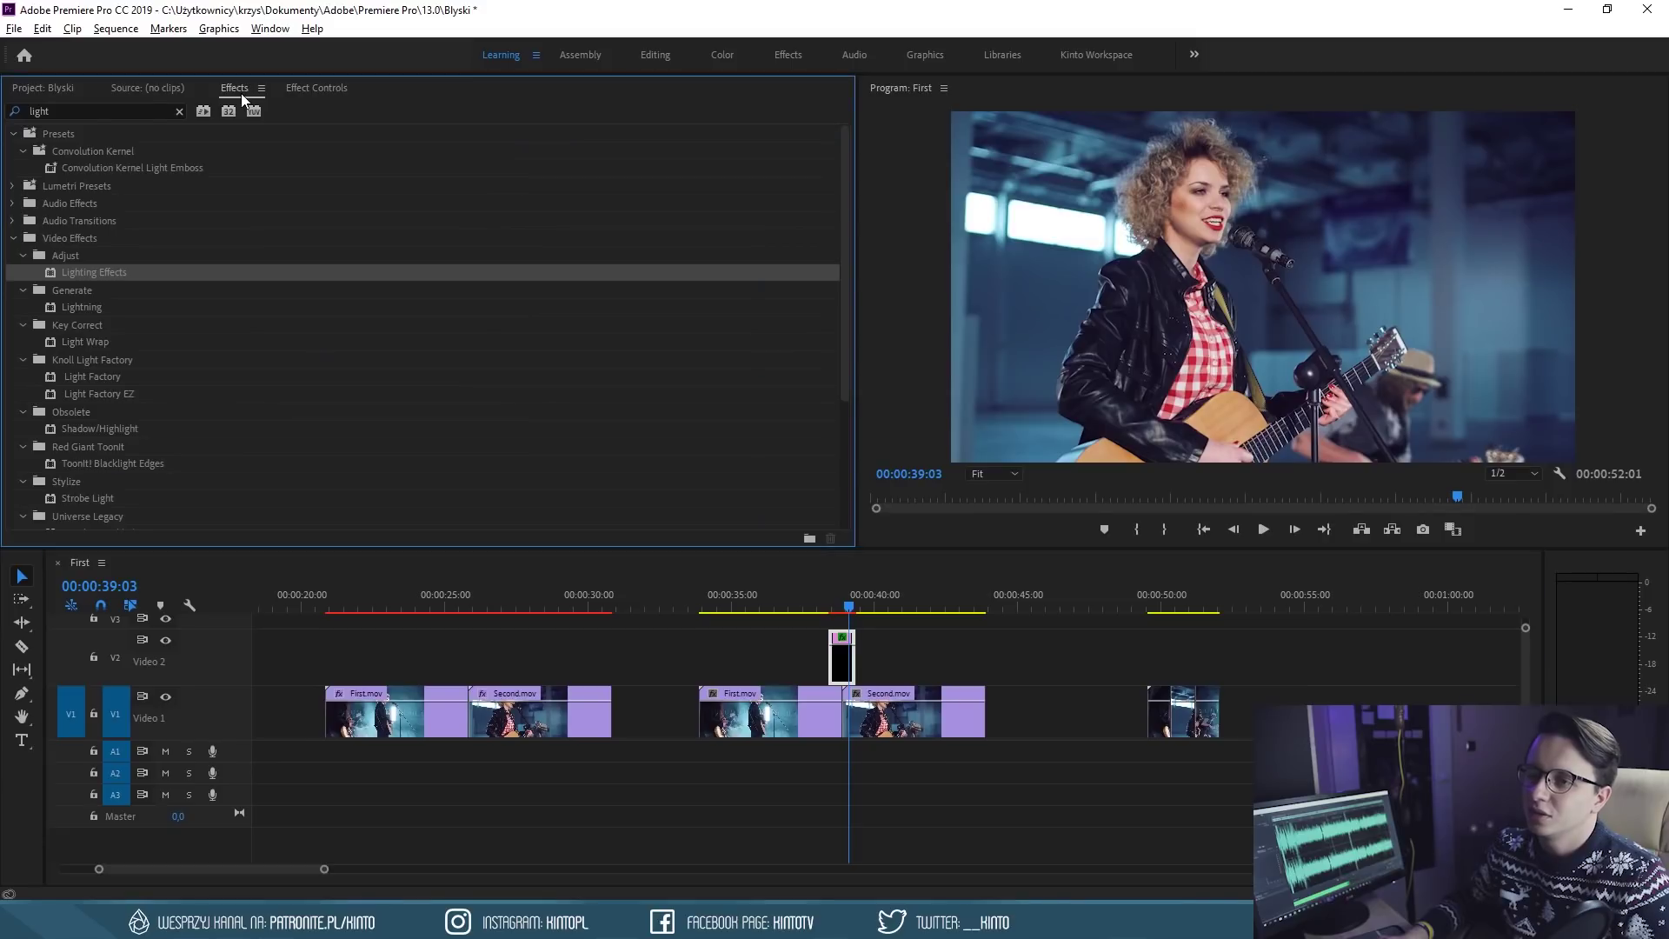
{"action": "left_click", "coordinate": [87, 112]}
{"action": "type", "text": "add"}
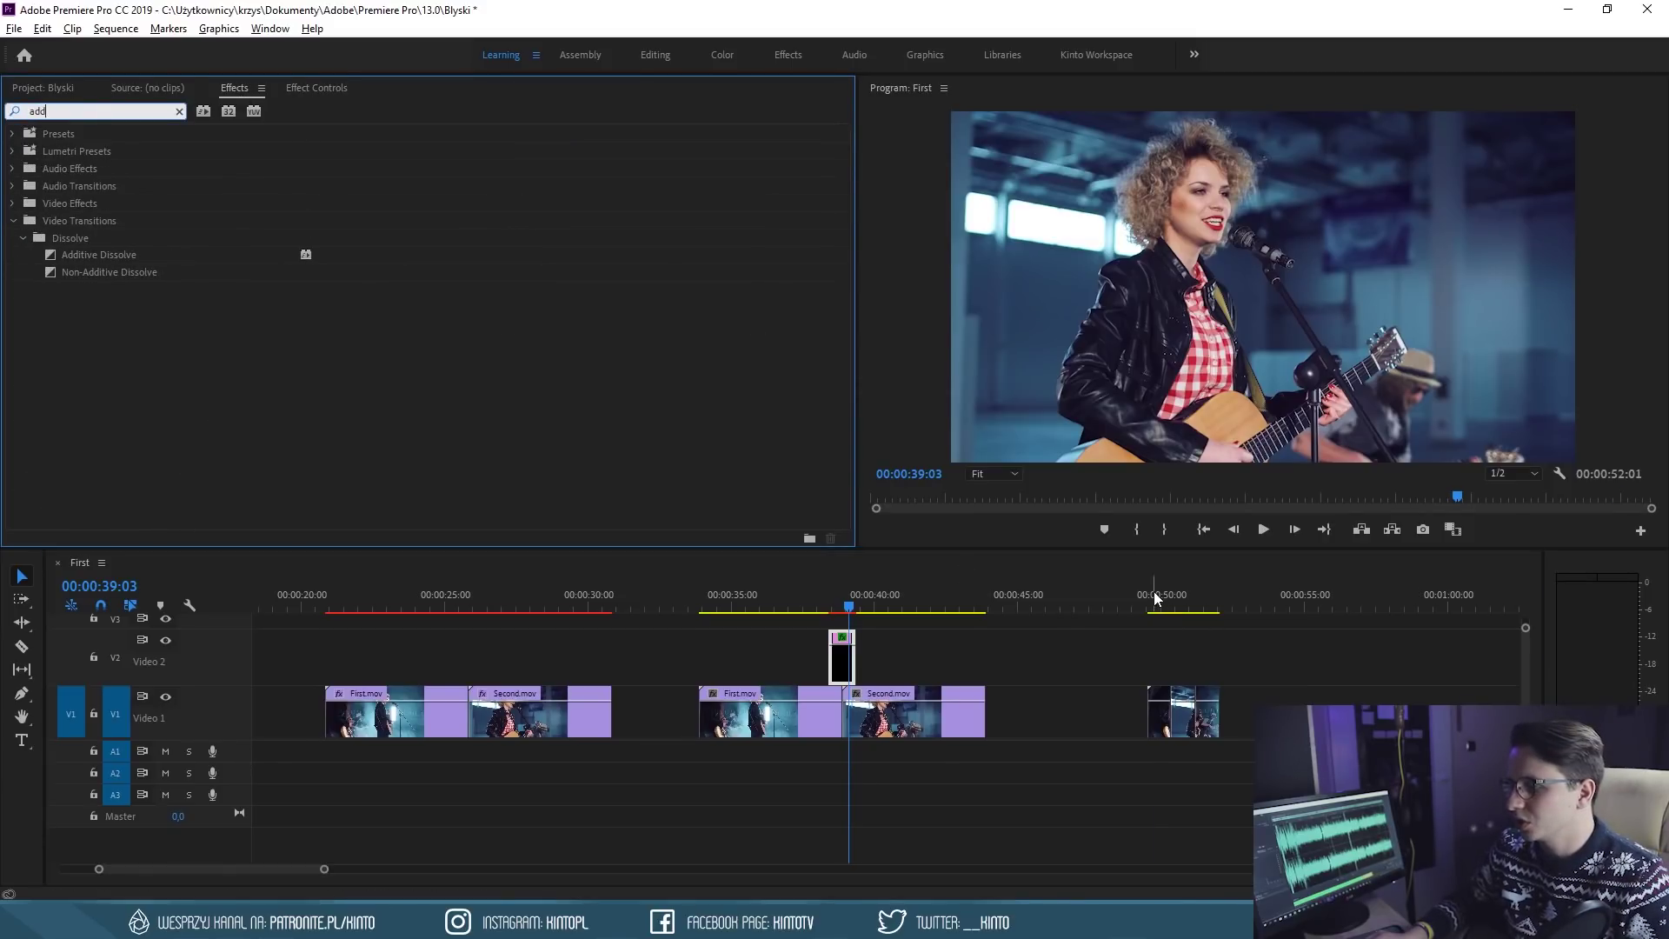
Zoom in on the end clips near 49:16 and extend the last First.mov clip
{"action": "left_click", "coordinate": [1156, 598]}
{"action": "key", "text": "="}
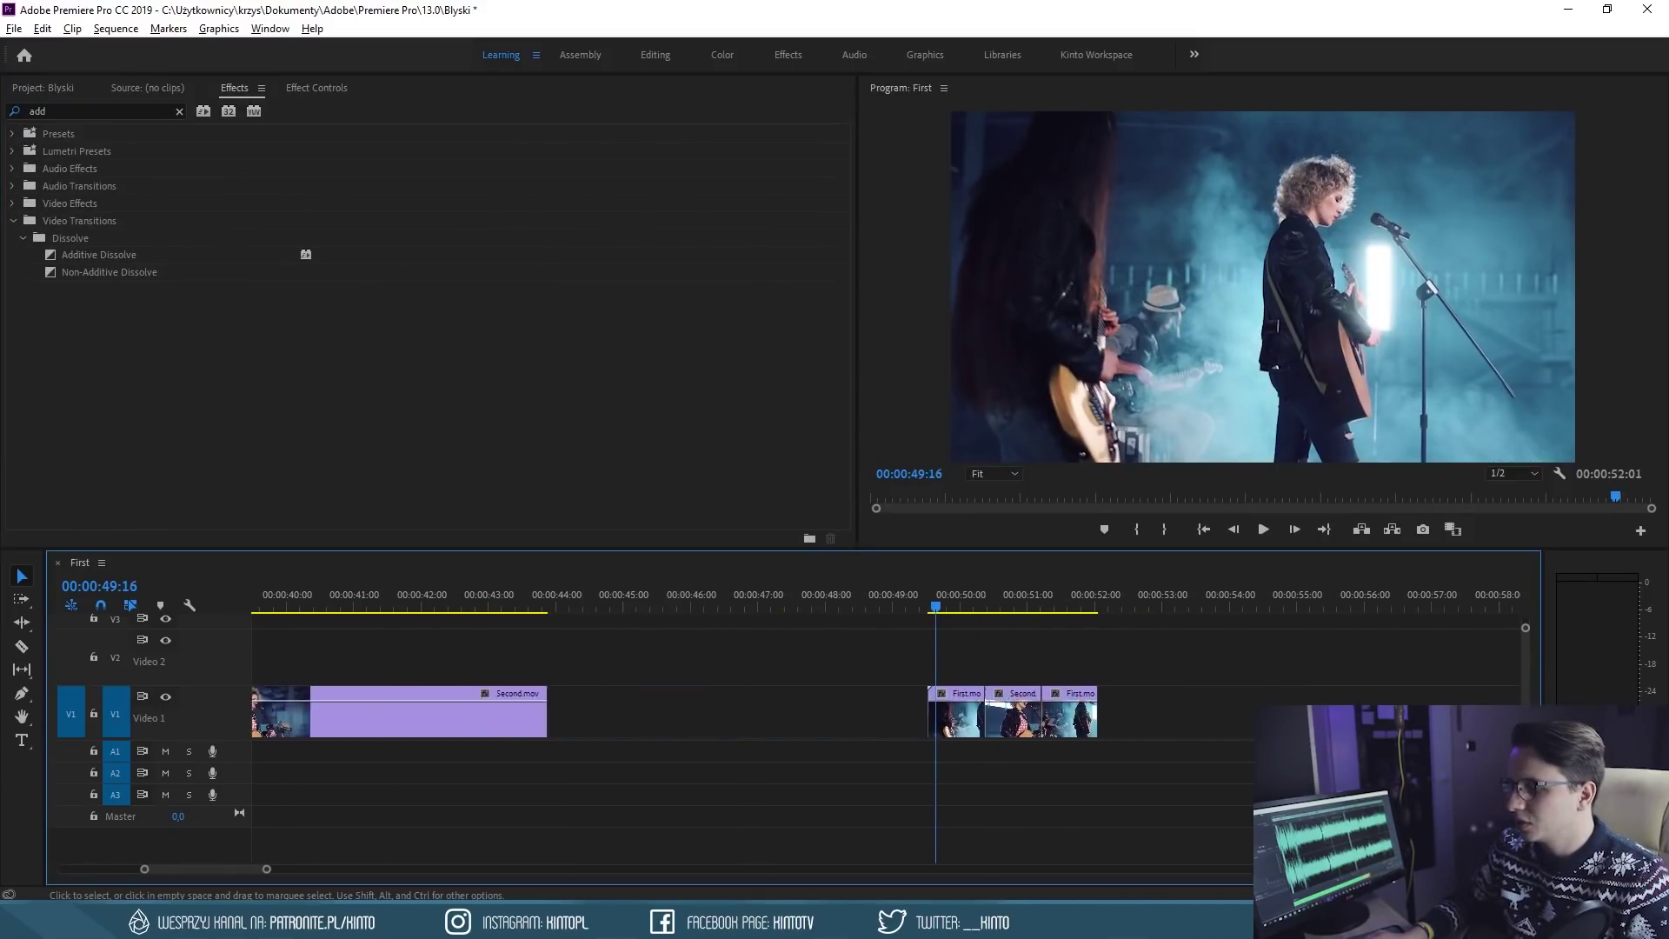
{"action": "key", "text": "="}
{"action": "key", "text": "="}
{"action": "left_click", "coordinate": [855, 733]}
{"action": "left_click", "coordinate": [799, 726]}
{"action": "left_click_drag", "start_coordinate": [739, 605], "coordinate": [862, 605]}
{"action": "left_click_drag", "start_coordinate": [1064, 726], "coordinate": [1326, 726]}
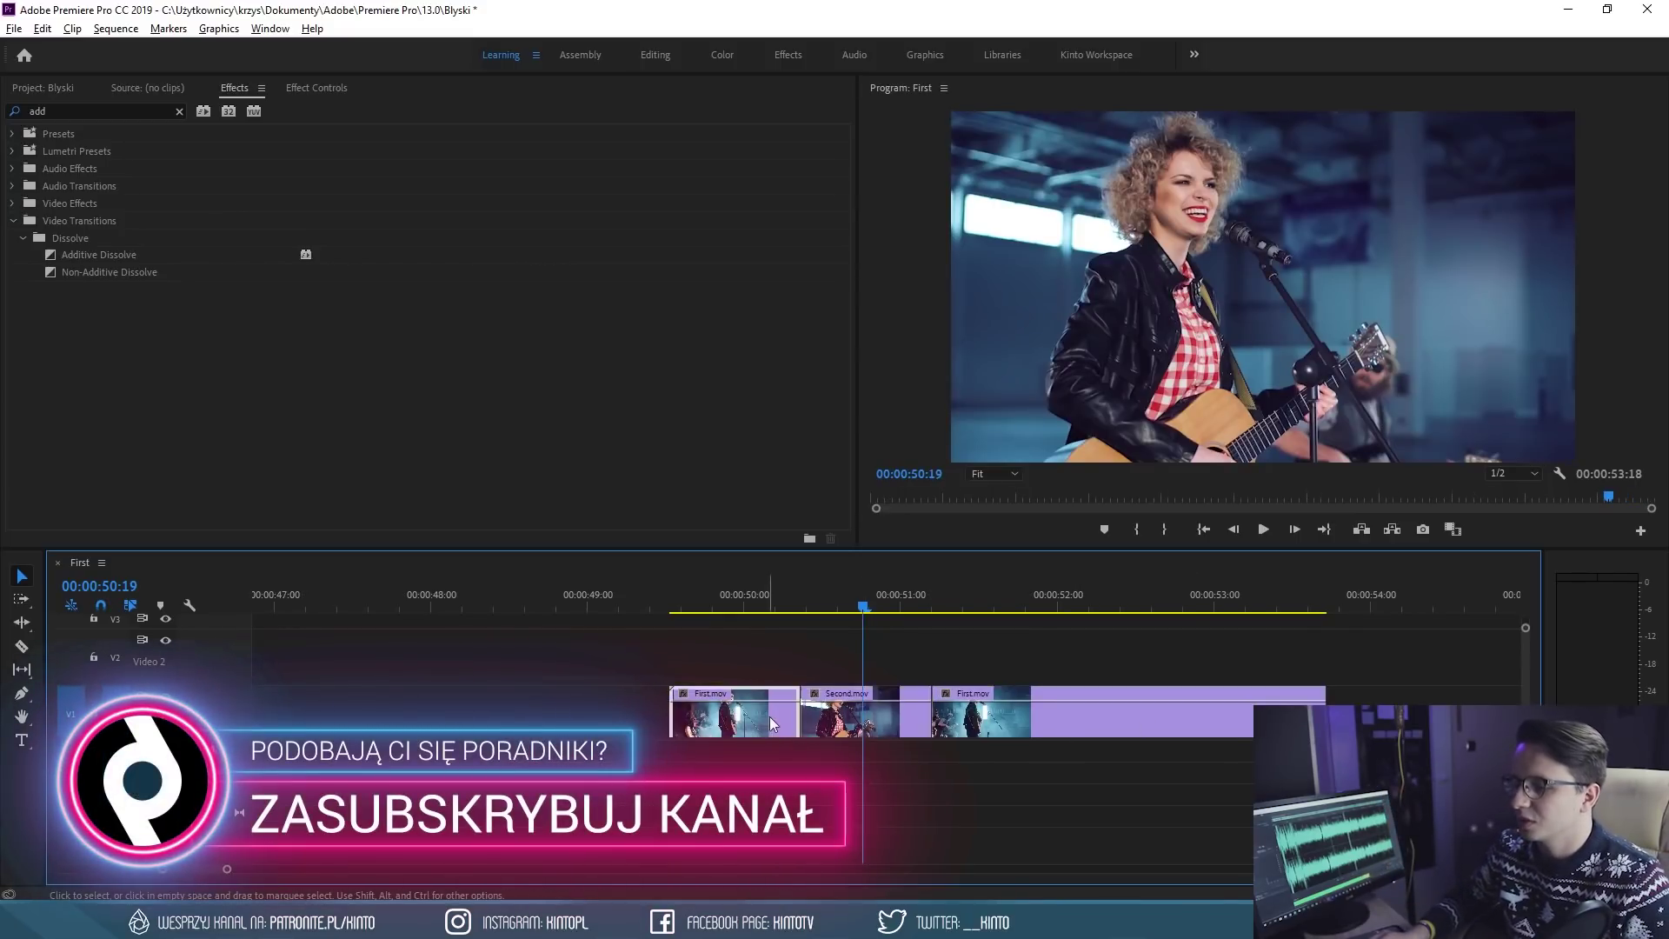
Play back the lengthened ending and select Additive Dissolve in the results
{"action": "left_click", "coordinate": [598, 598]}
{"action": "key", "text": "space"}
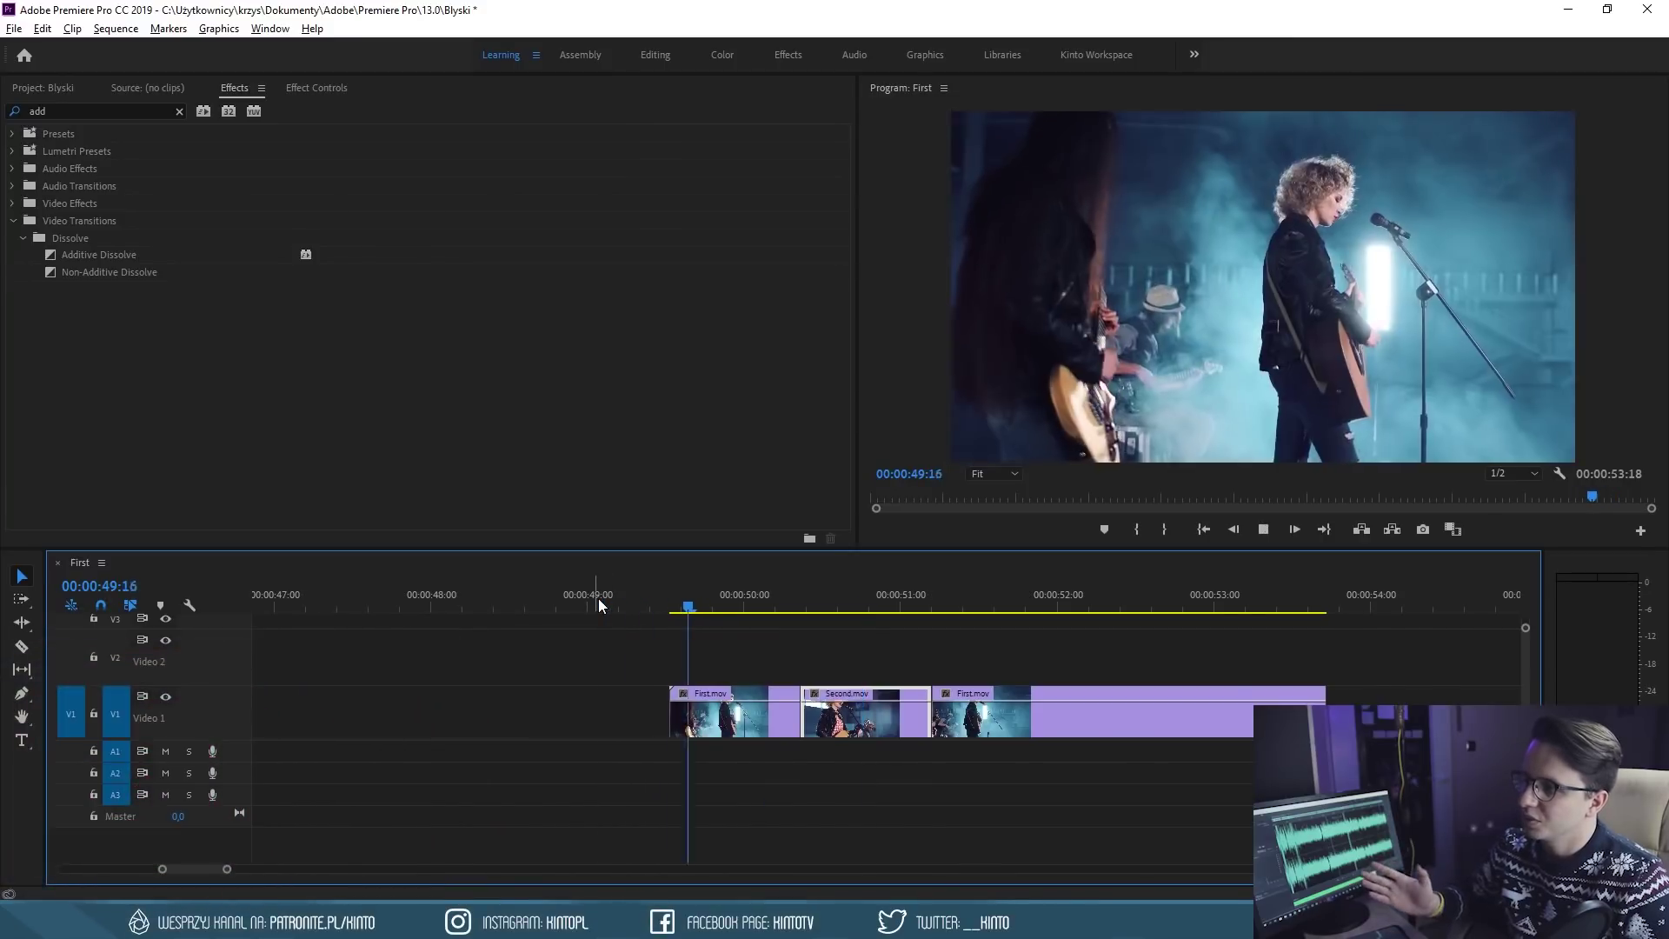
{"action": "key", "text": "space"}
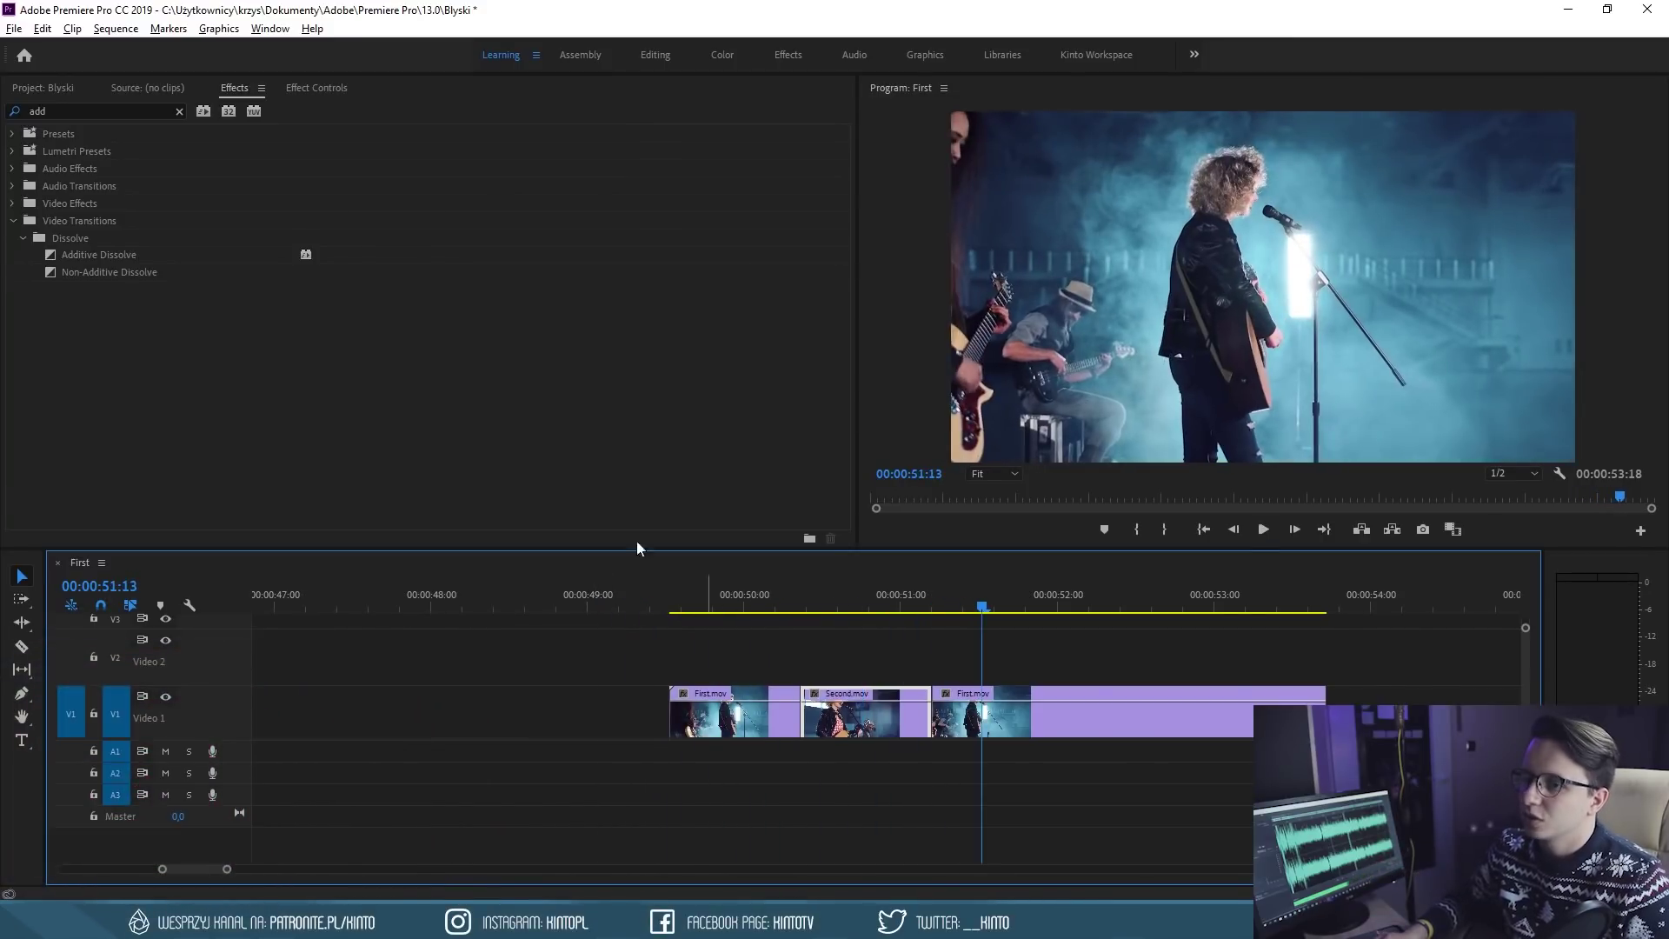
{"action": "left_click", "coordinate": [77, 273]}
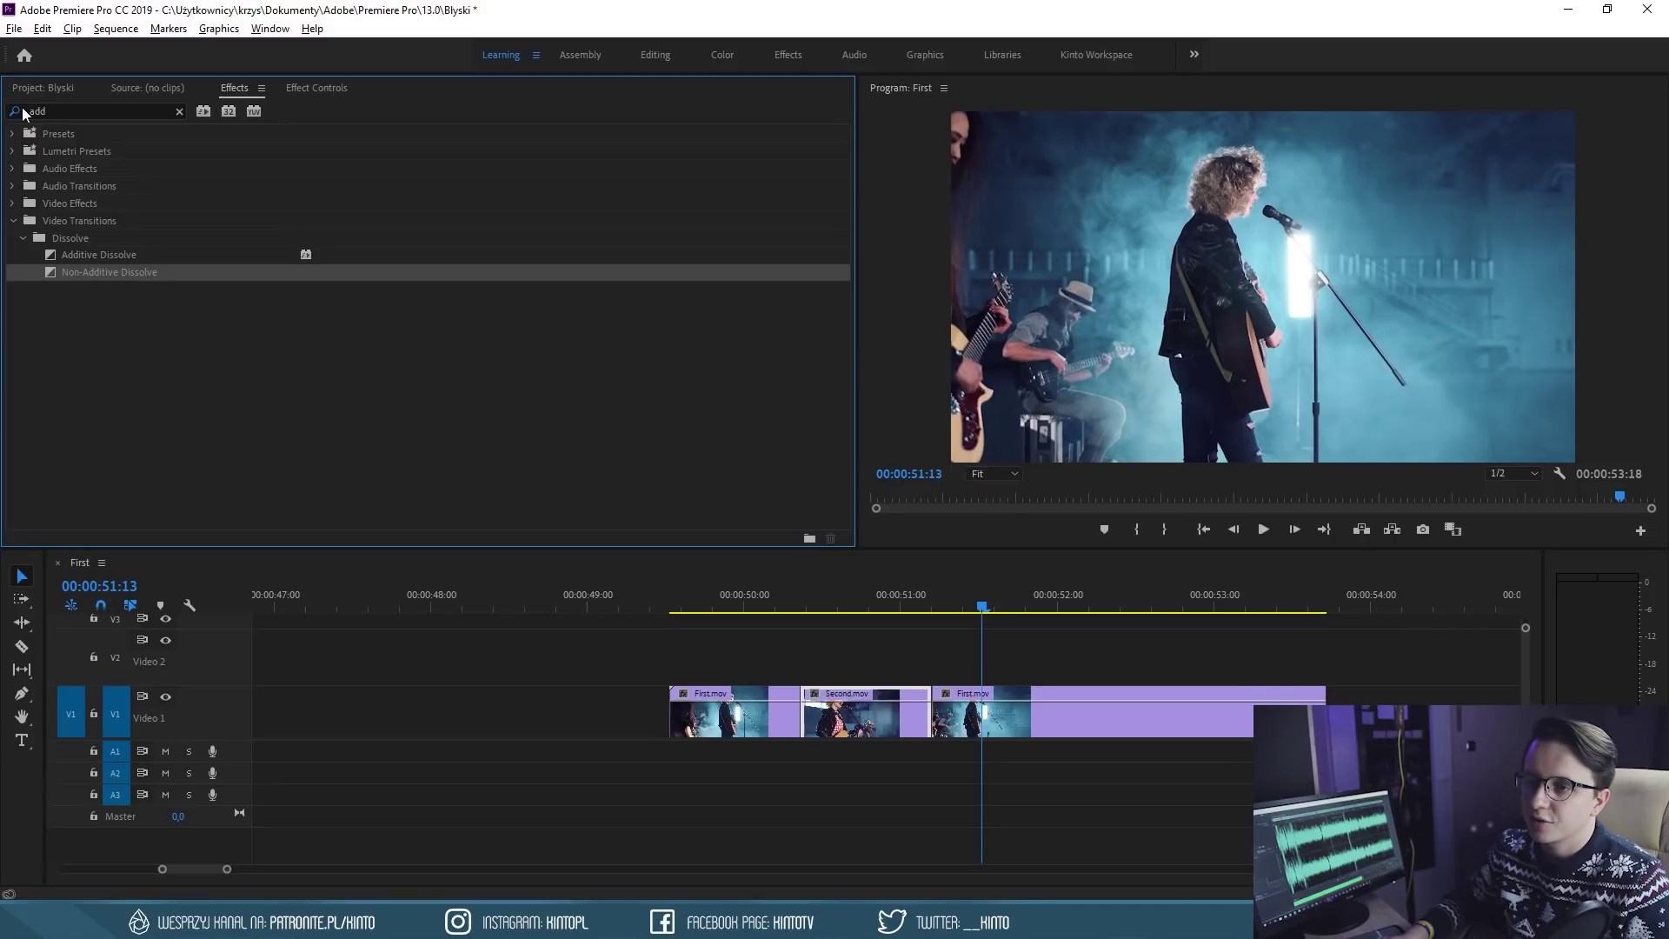
{"action": "left_click", "coordinate": [87, 257]}
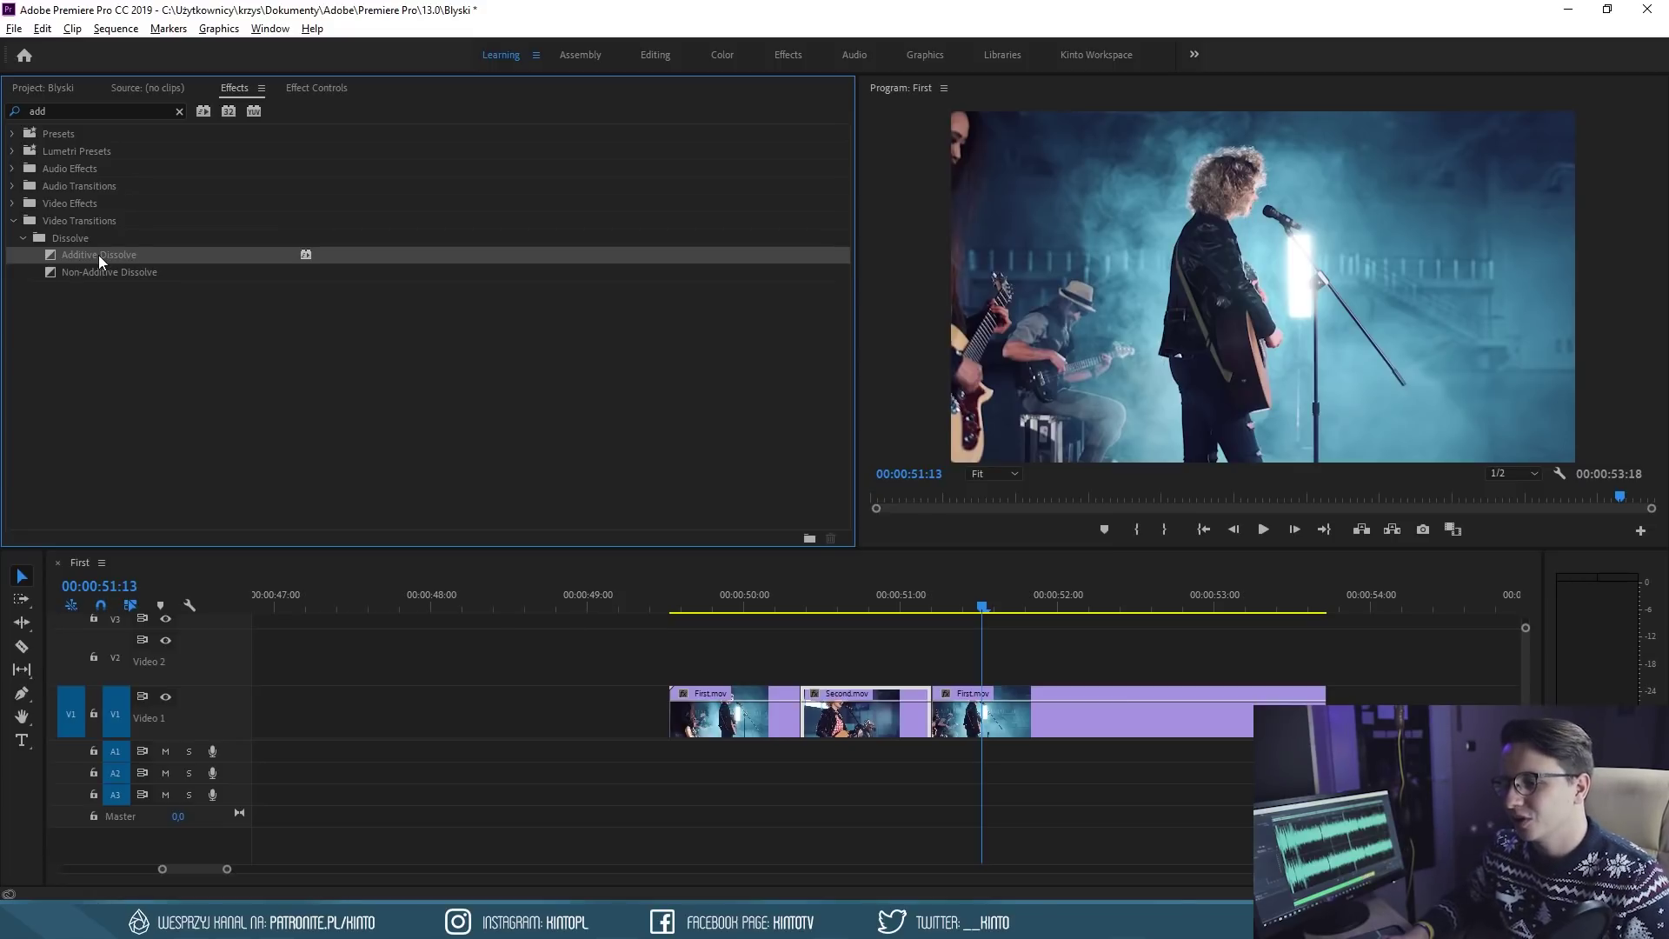
Place Additive Dissolve on the First.mov/Second.mov cuts at the end and play them
{"action": "mouse_move", "coordinate": [719, 694]}
{"action": "left_mouse_down"}
{"action": "mouse_move", "coordinate": [815, 722]}
{"action": "mouse_move", "coordinate": [939, 714]}
{"action": "mouse_move", "coordinate": [859, 714]}
{"action": "left_mouse_up"}
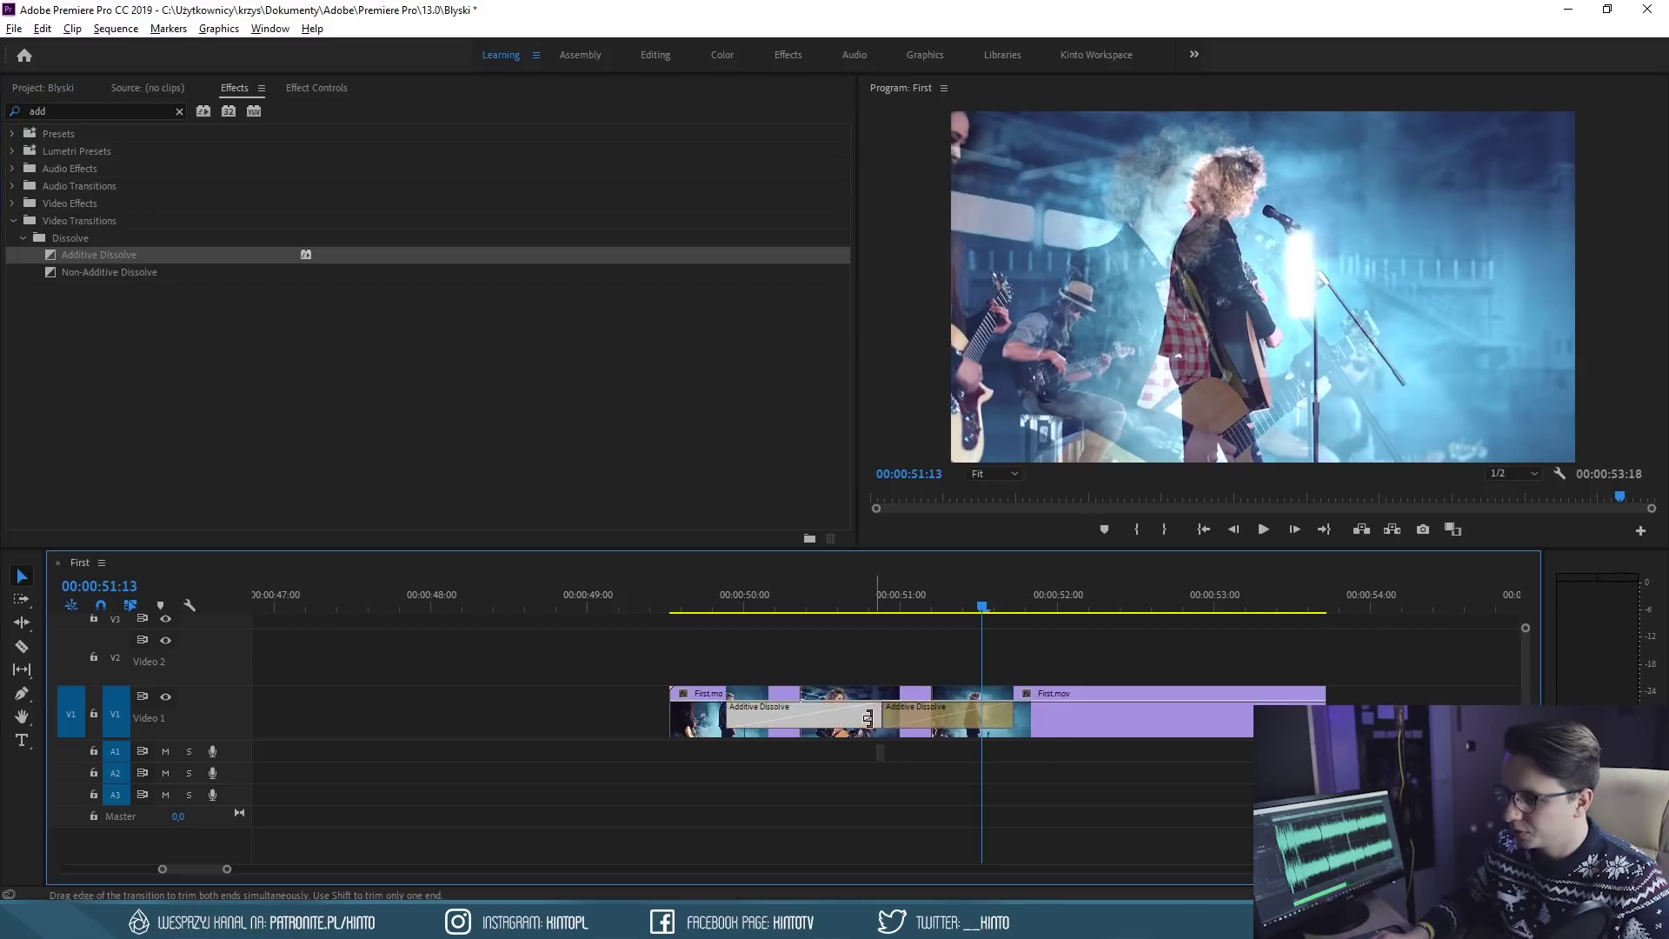
{"action": "left_click", "coordinate": [895, 721]}
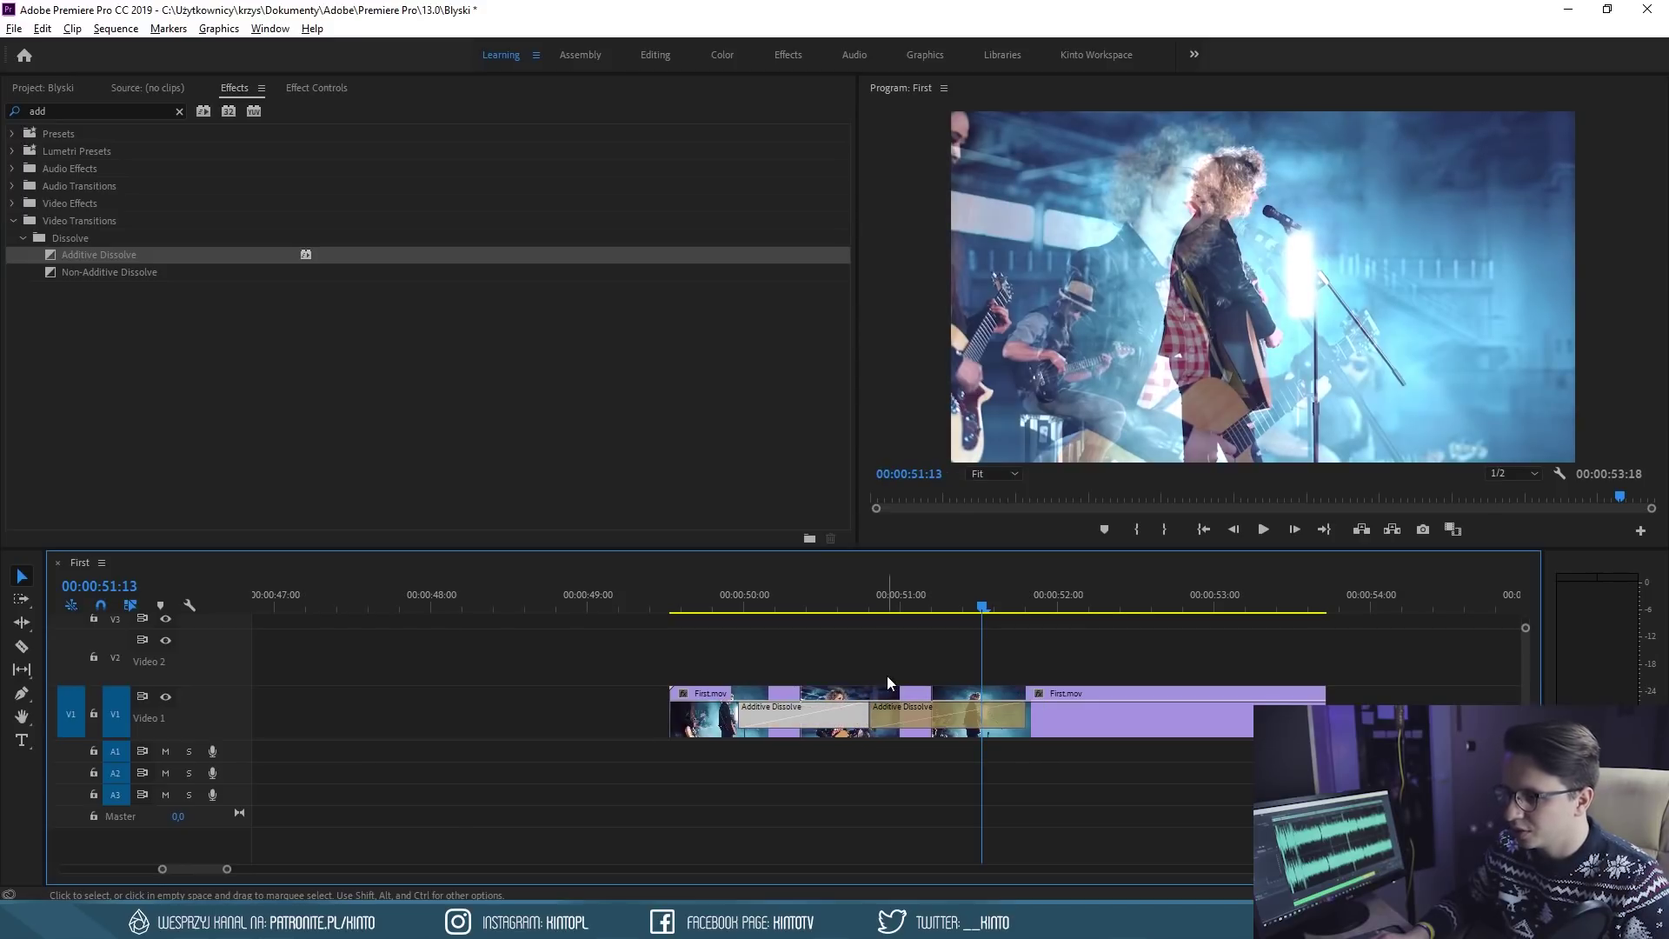
{"action": "left_click", "coordinate": [880, 695]}
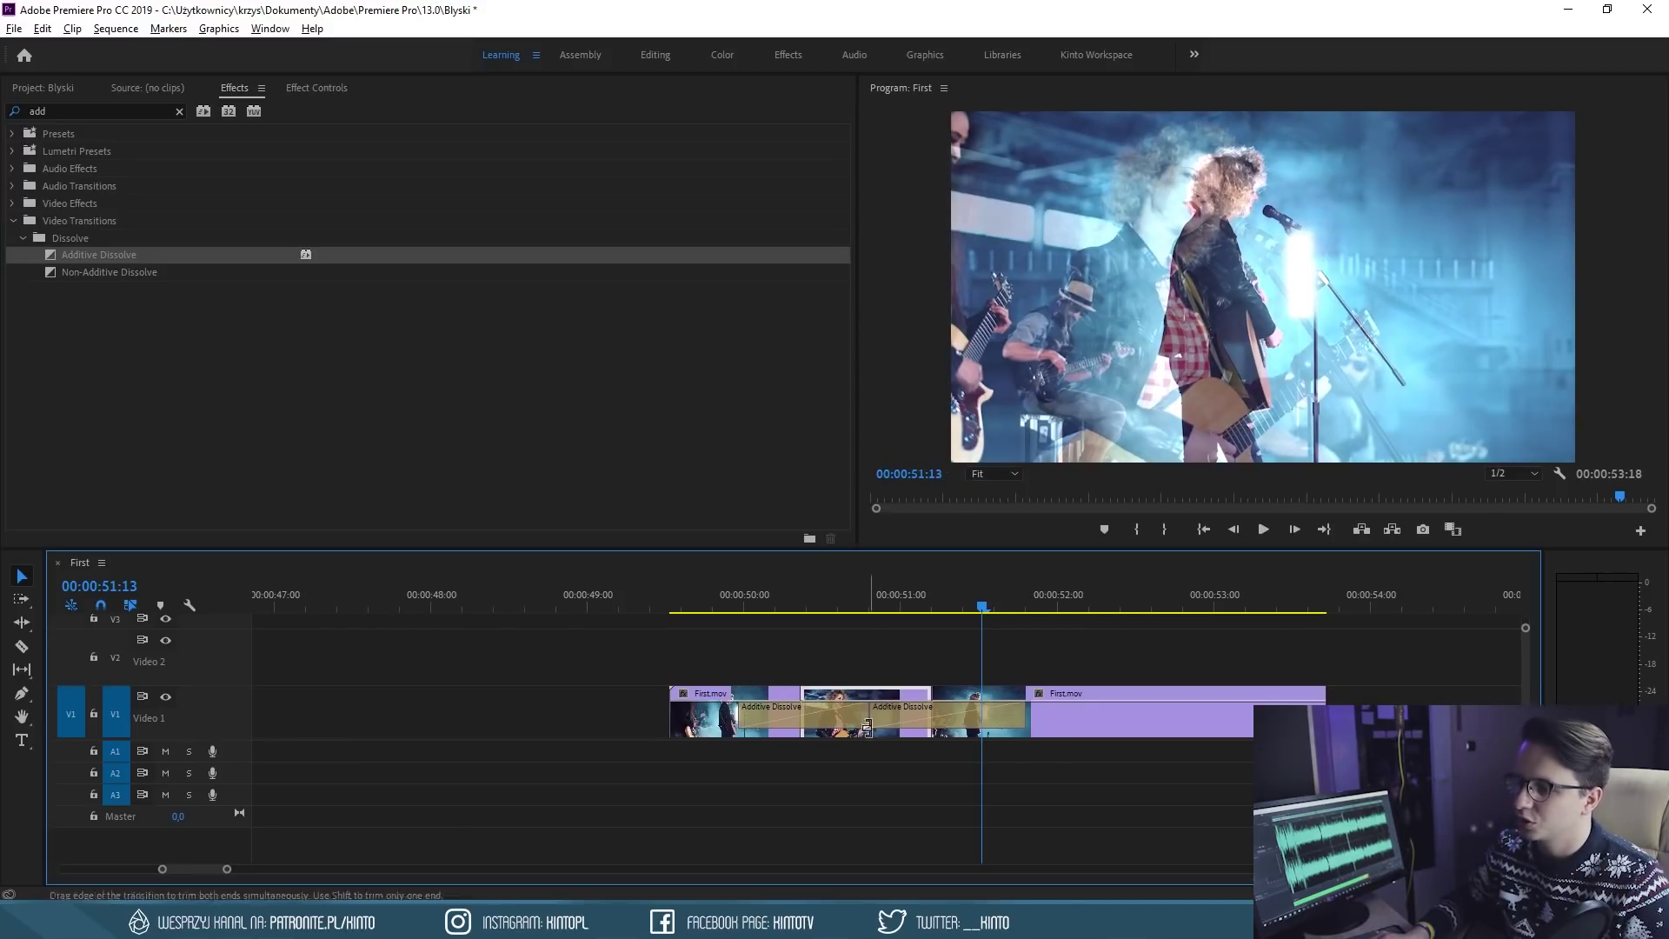
{"action": "left_click", "coordinate": [608, 582]}
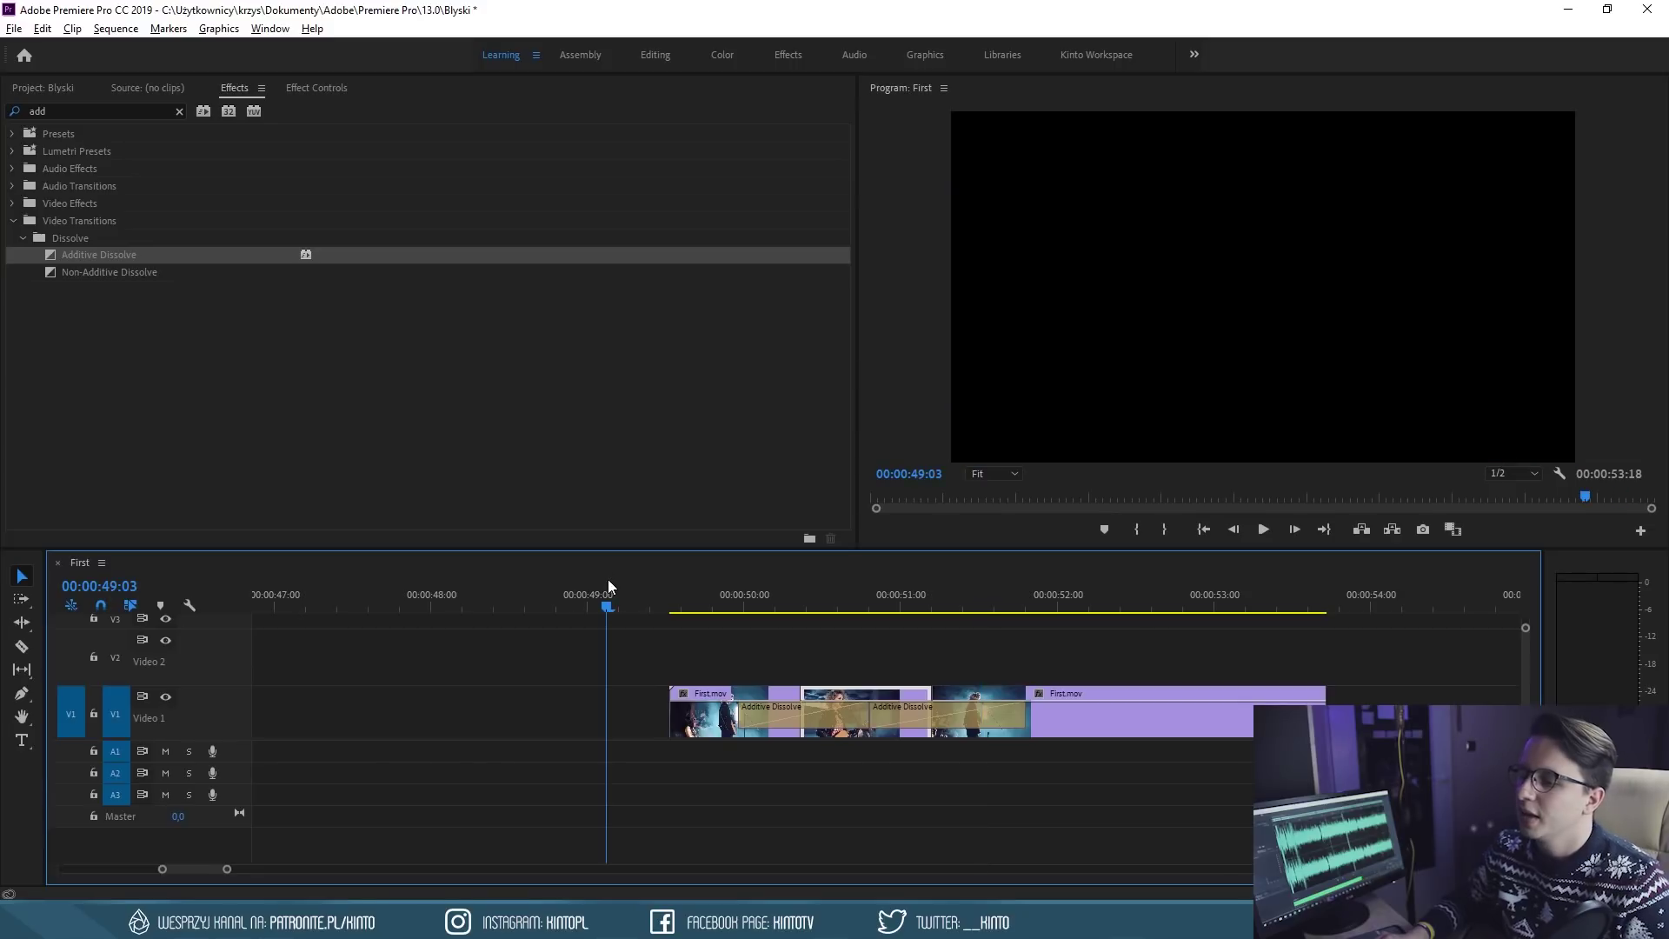
{"action": "key", "text": "space"}
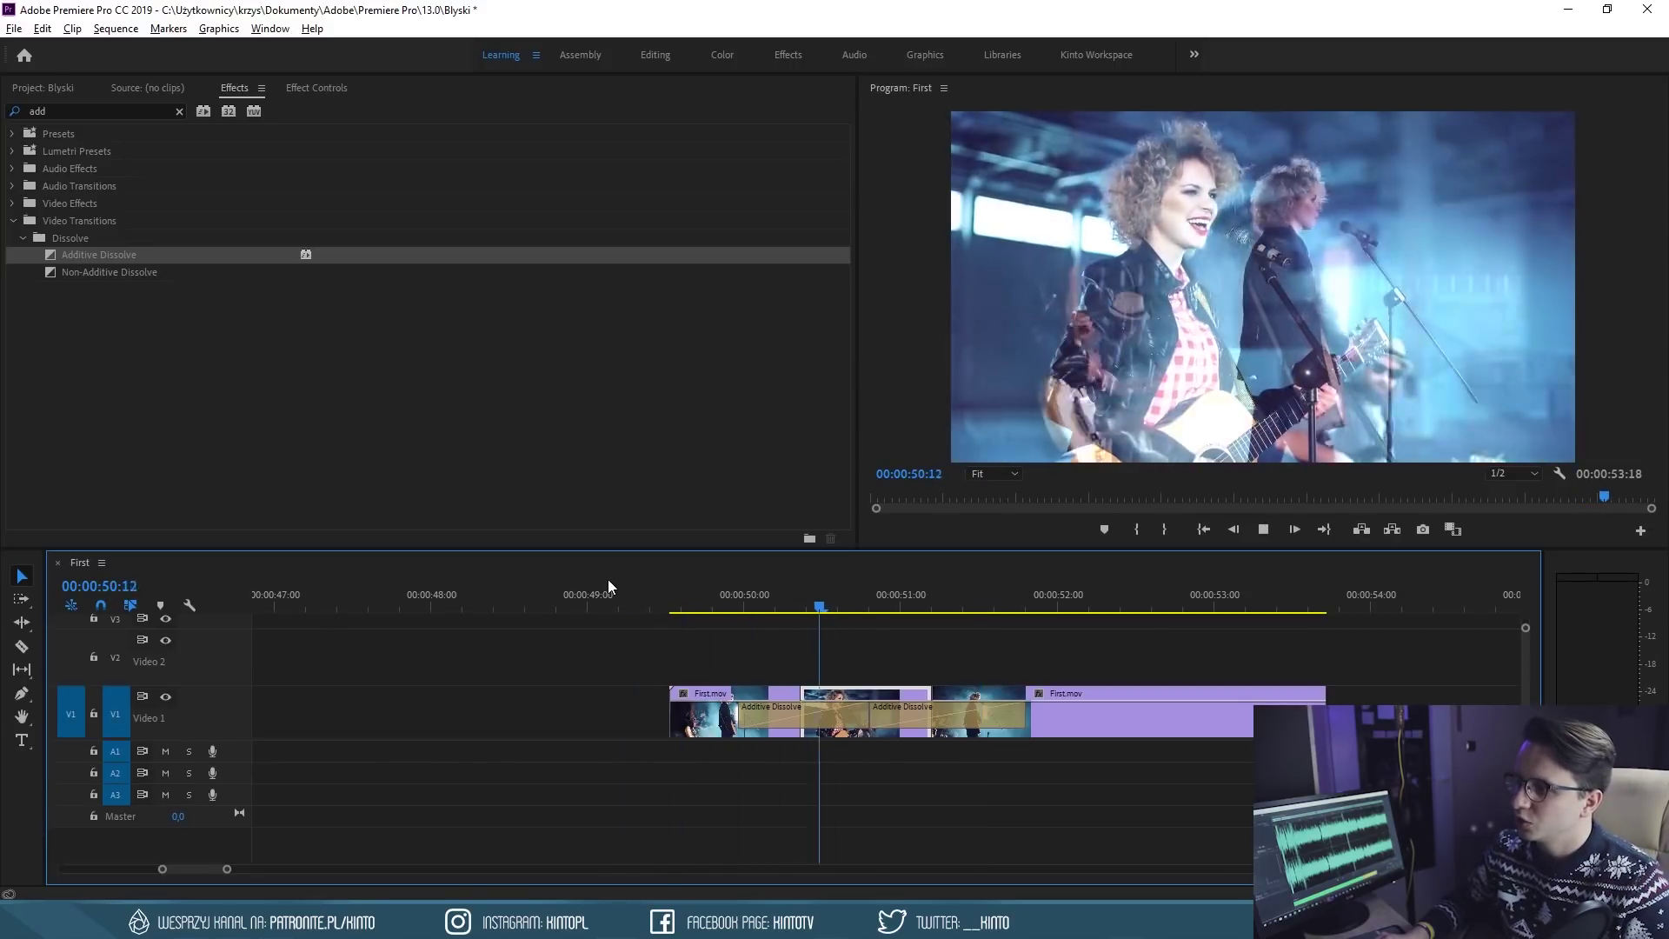
{"action": "left_click", "coordinate": [608, 579]}
{"action": "key", "text": "space"}
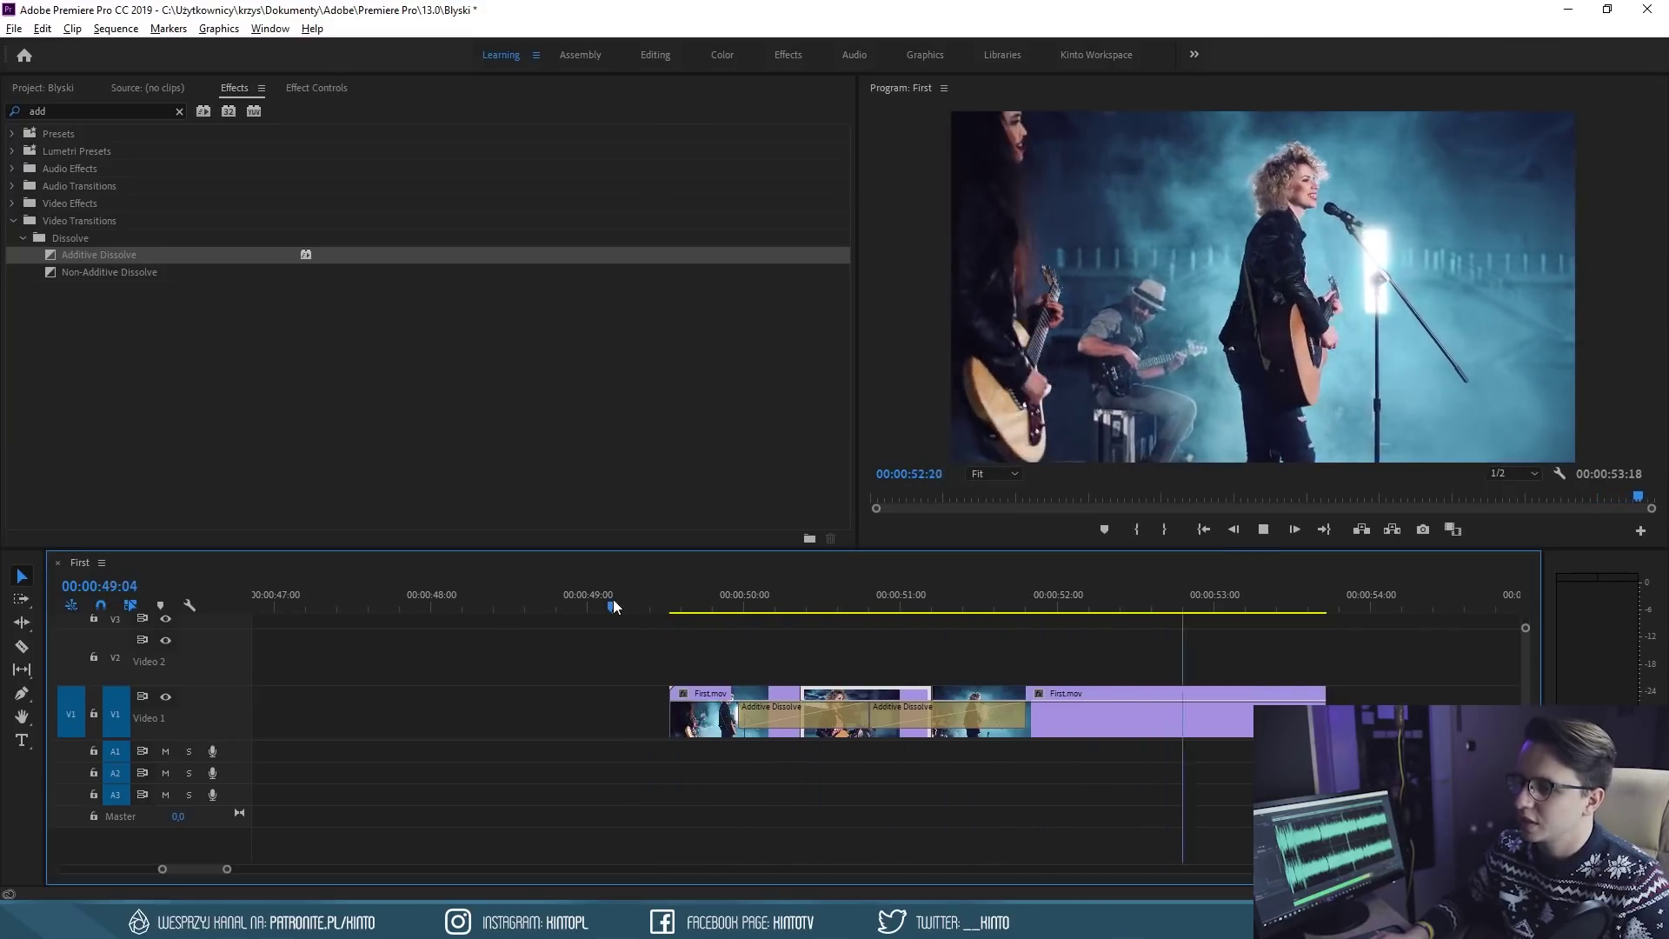
Replay the ending with its dissolves, then zoom out to view the whole sequence
{"action": "left_click", "coordinate": [613, 598]}
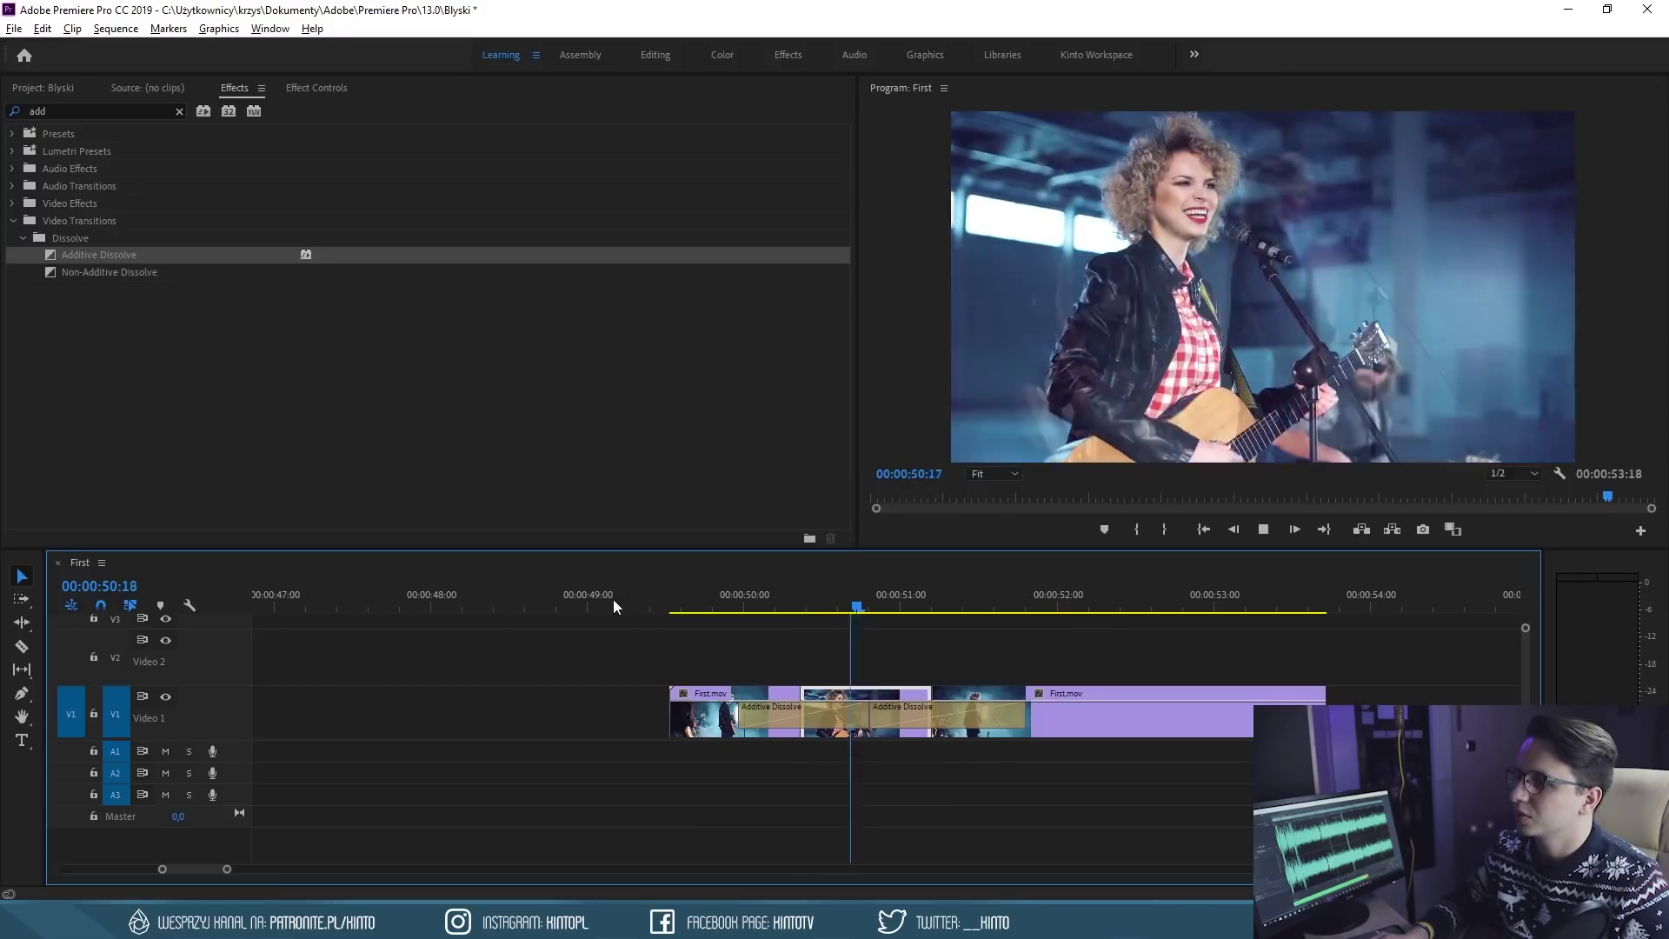
{"action": "left_click_drag", "start_coordinate": [613, 598], "coordinate": [577, 597]}
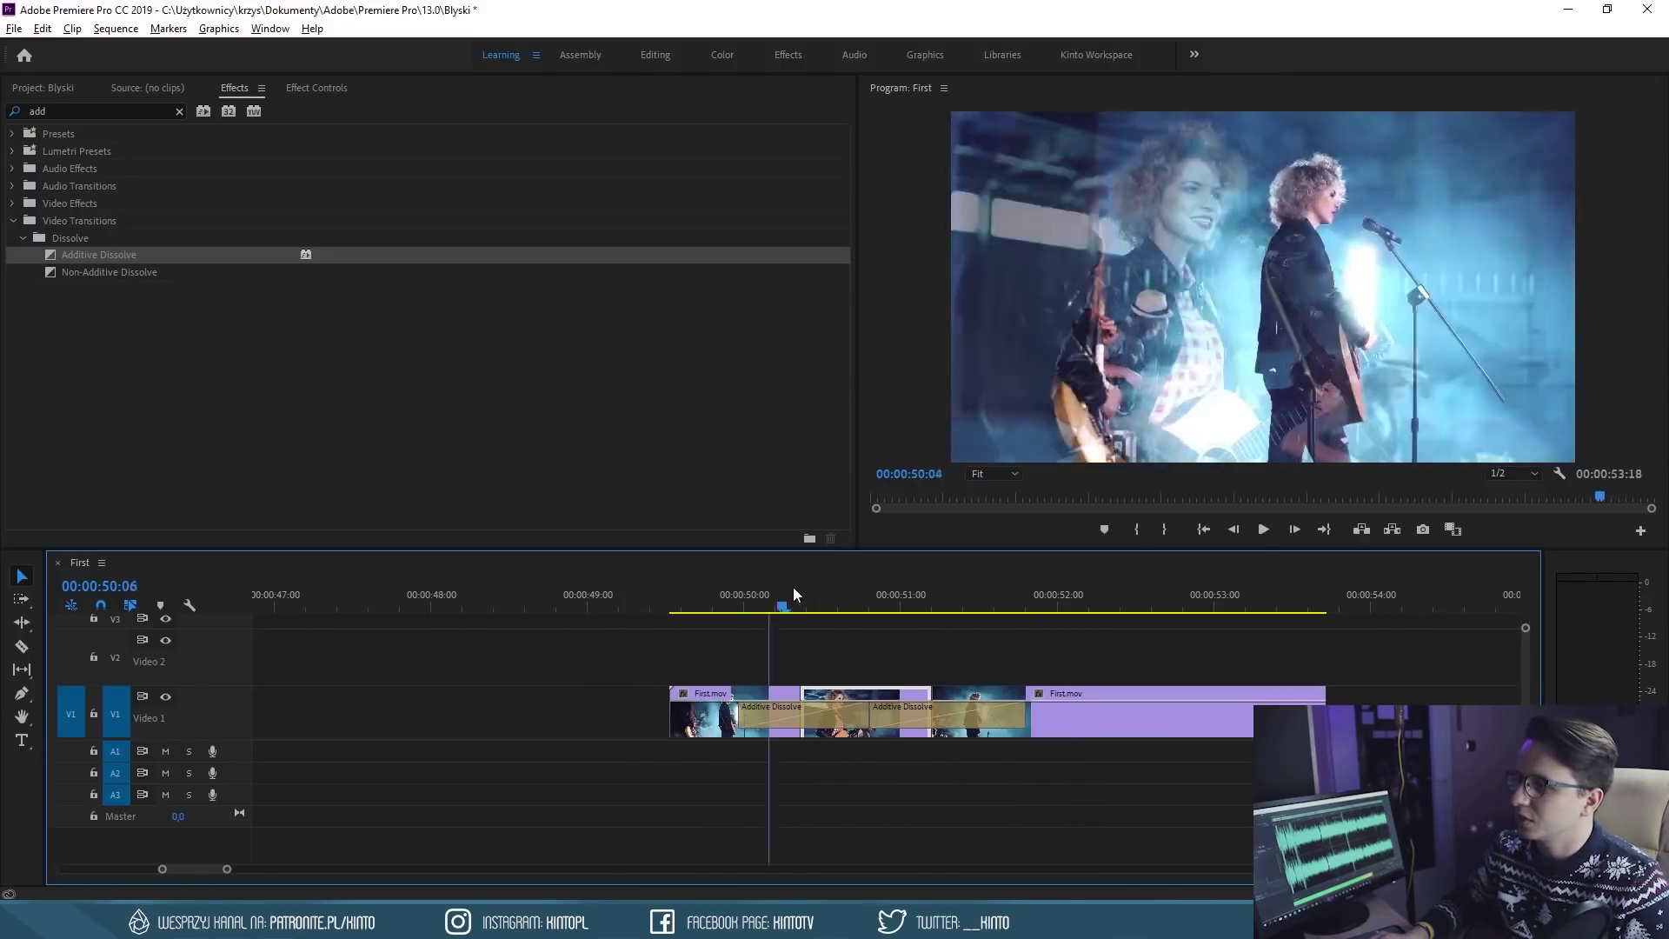
{"action": "key", "text": "space"}
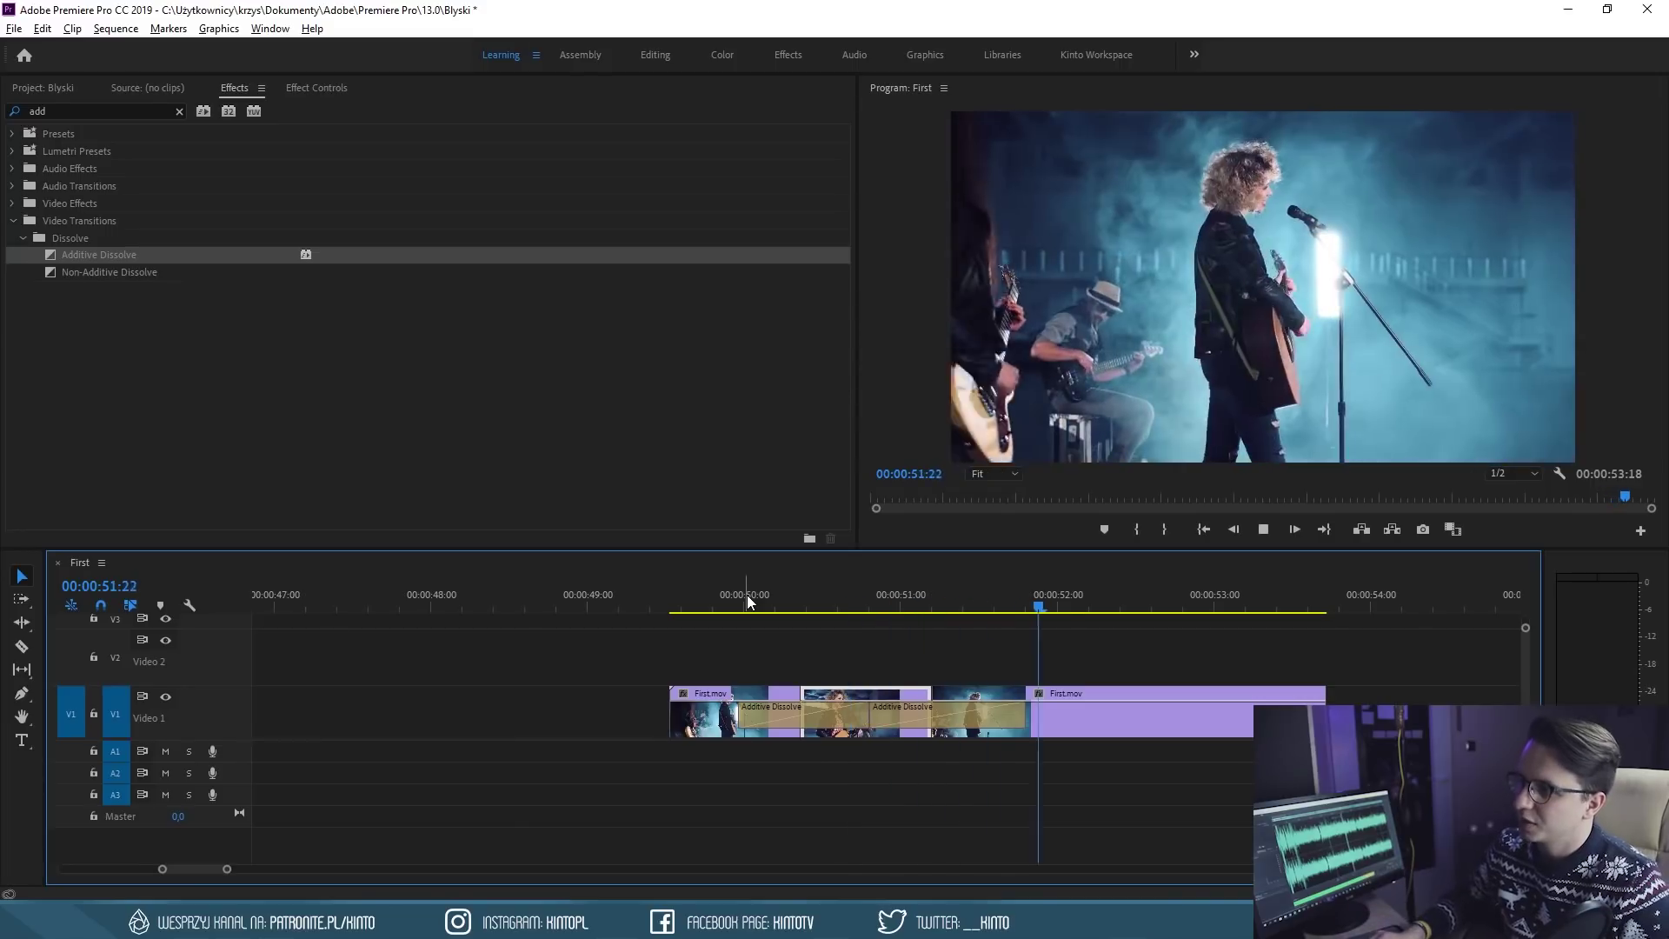
{"action": "key", "text": "minus"}
{"action": "key", "text": "minus"}
{"action": "left_click", "coordinate": [819, 595]}
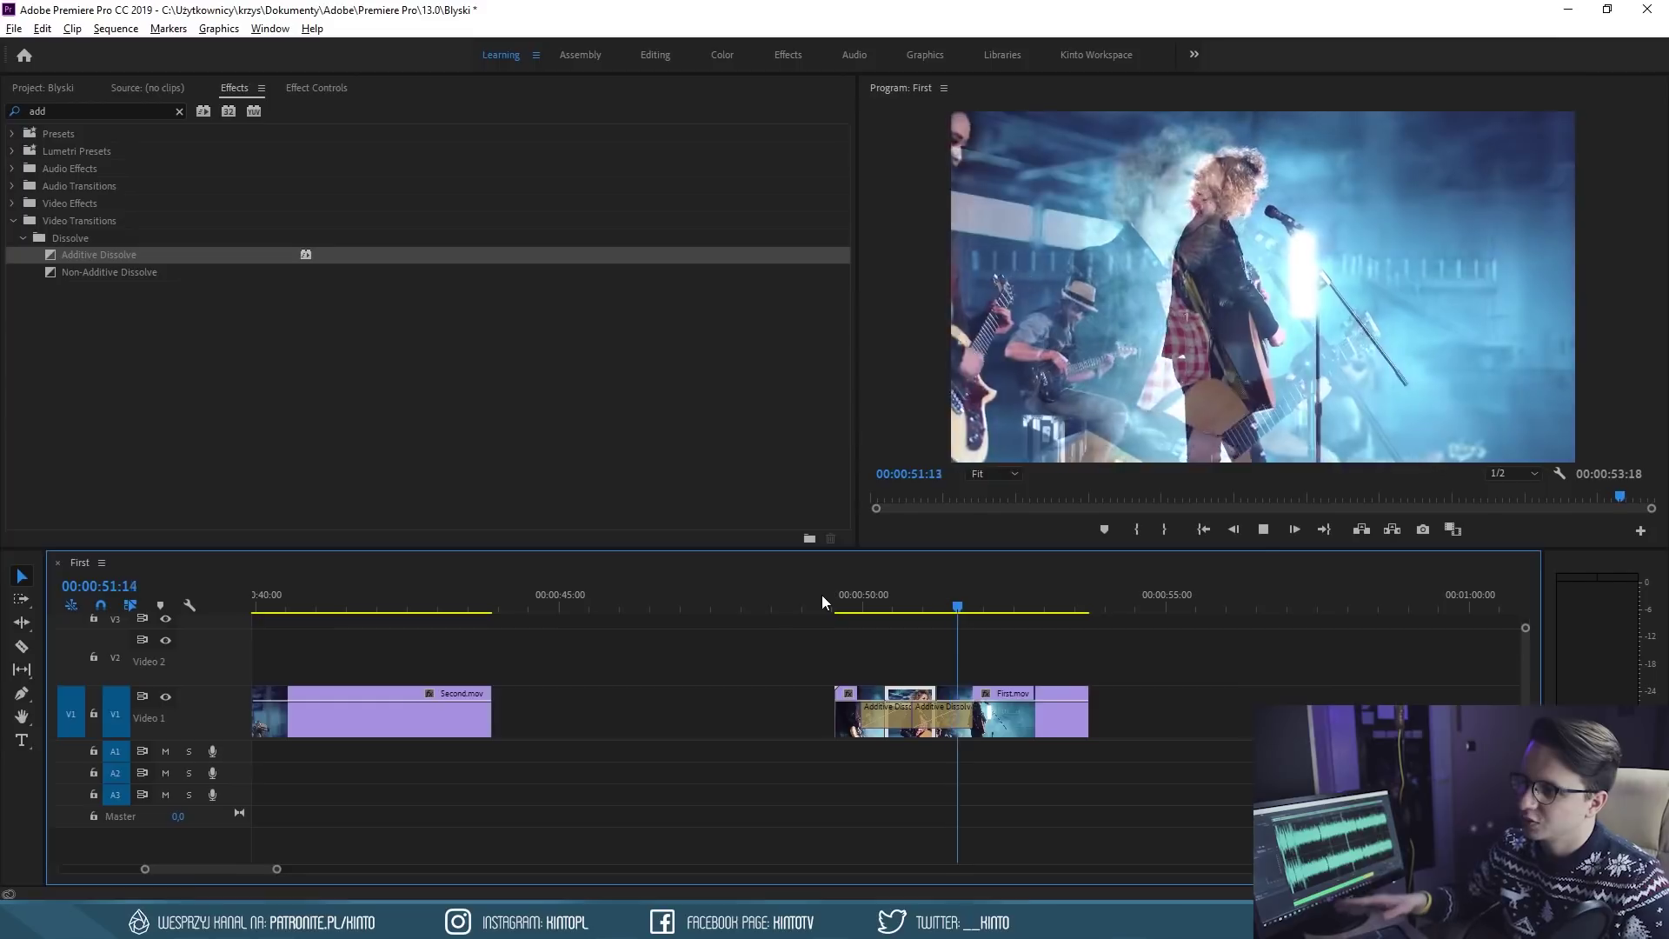
{"action": "key", "text": "space"}
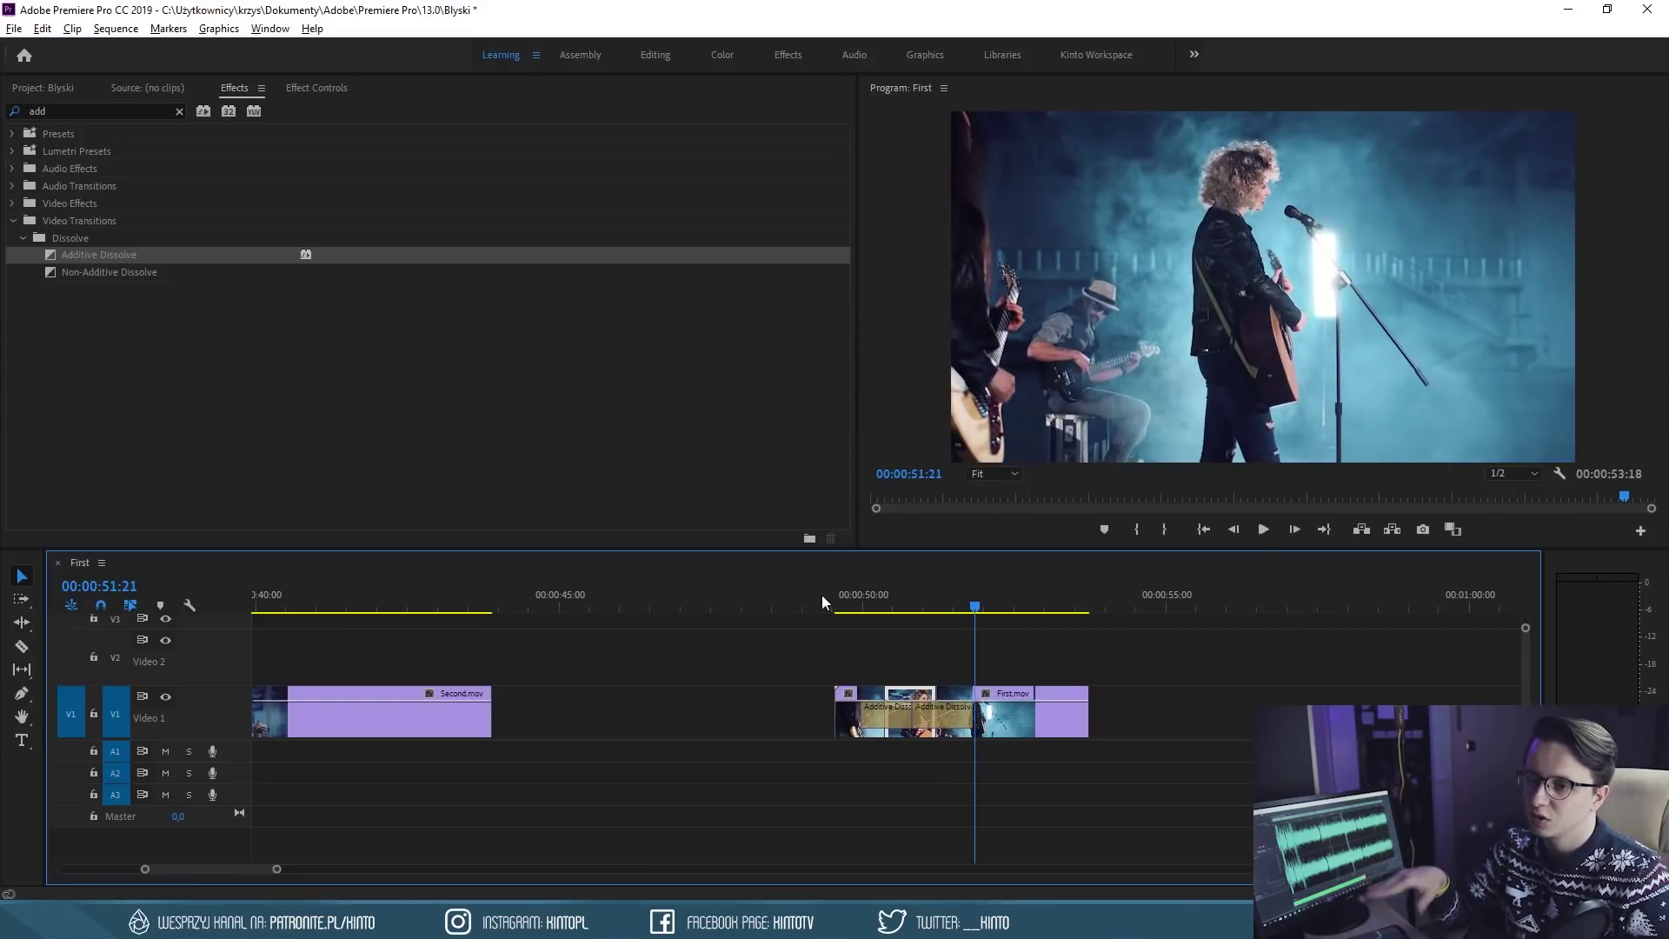
{"action": "left_click", "coordinate": [822, 594]}
{"action": "key", "text": "space"}
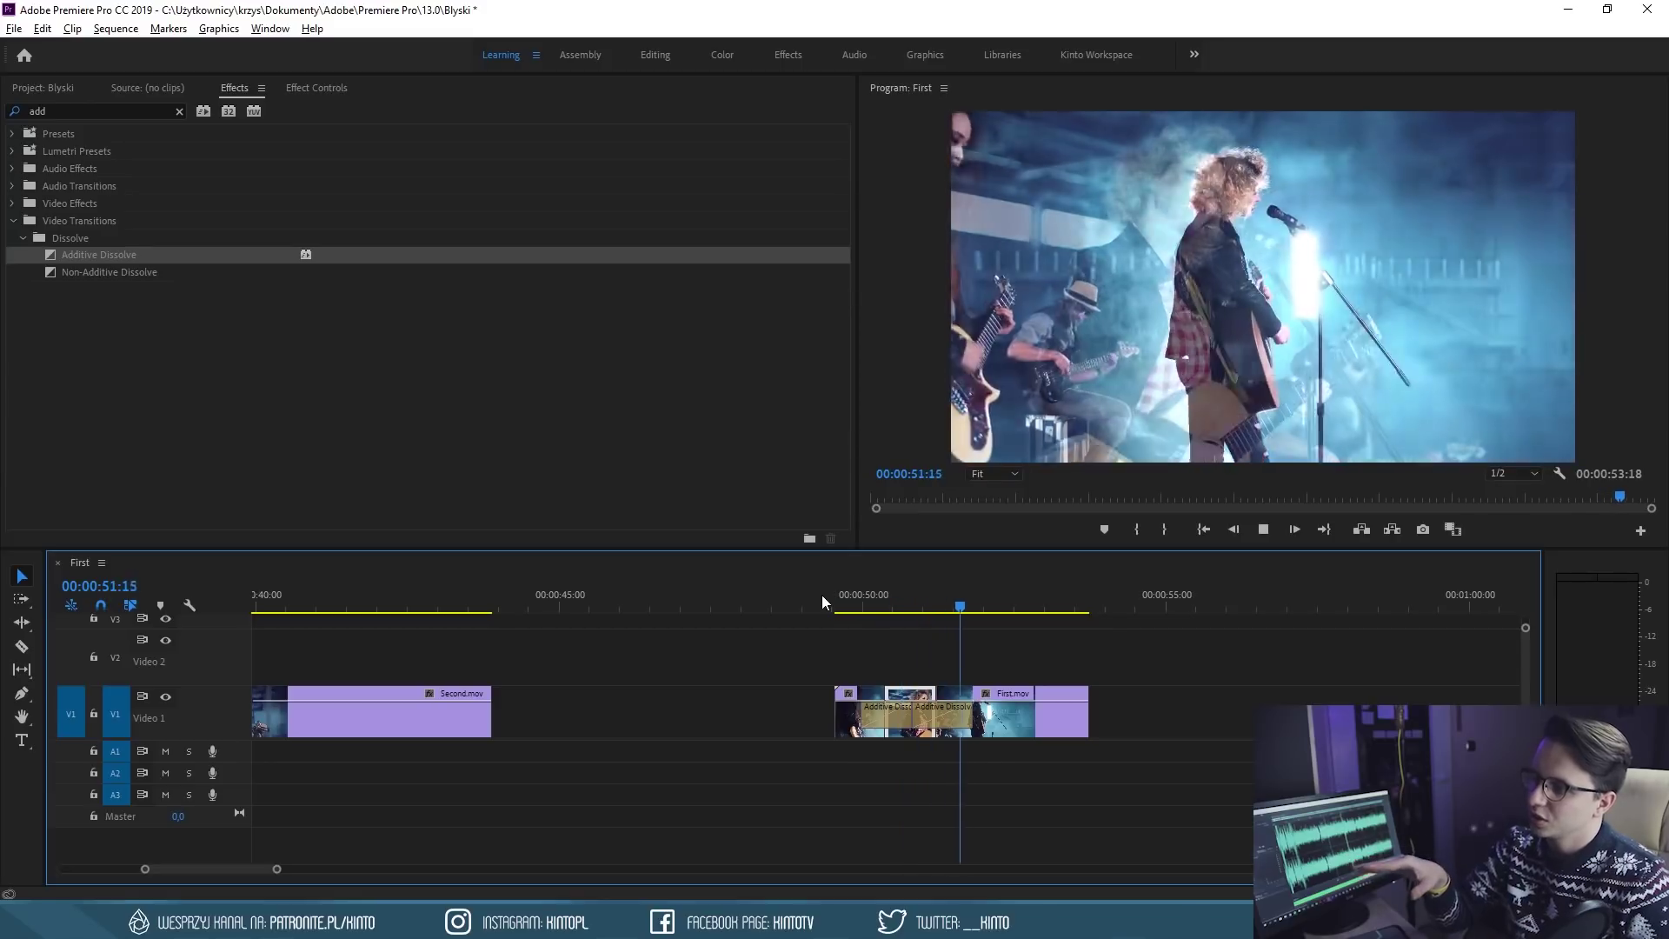
{"action": "key", "text": "space"}
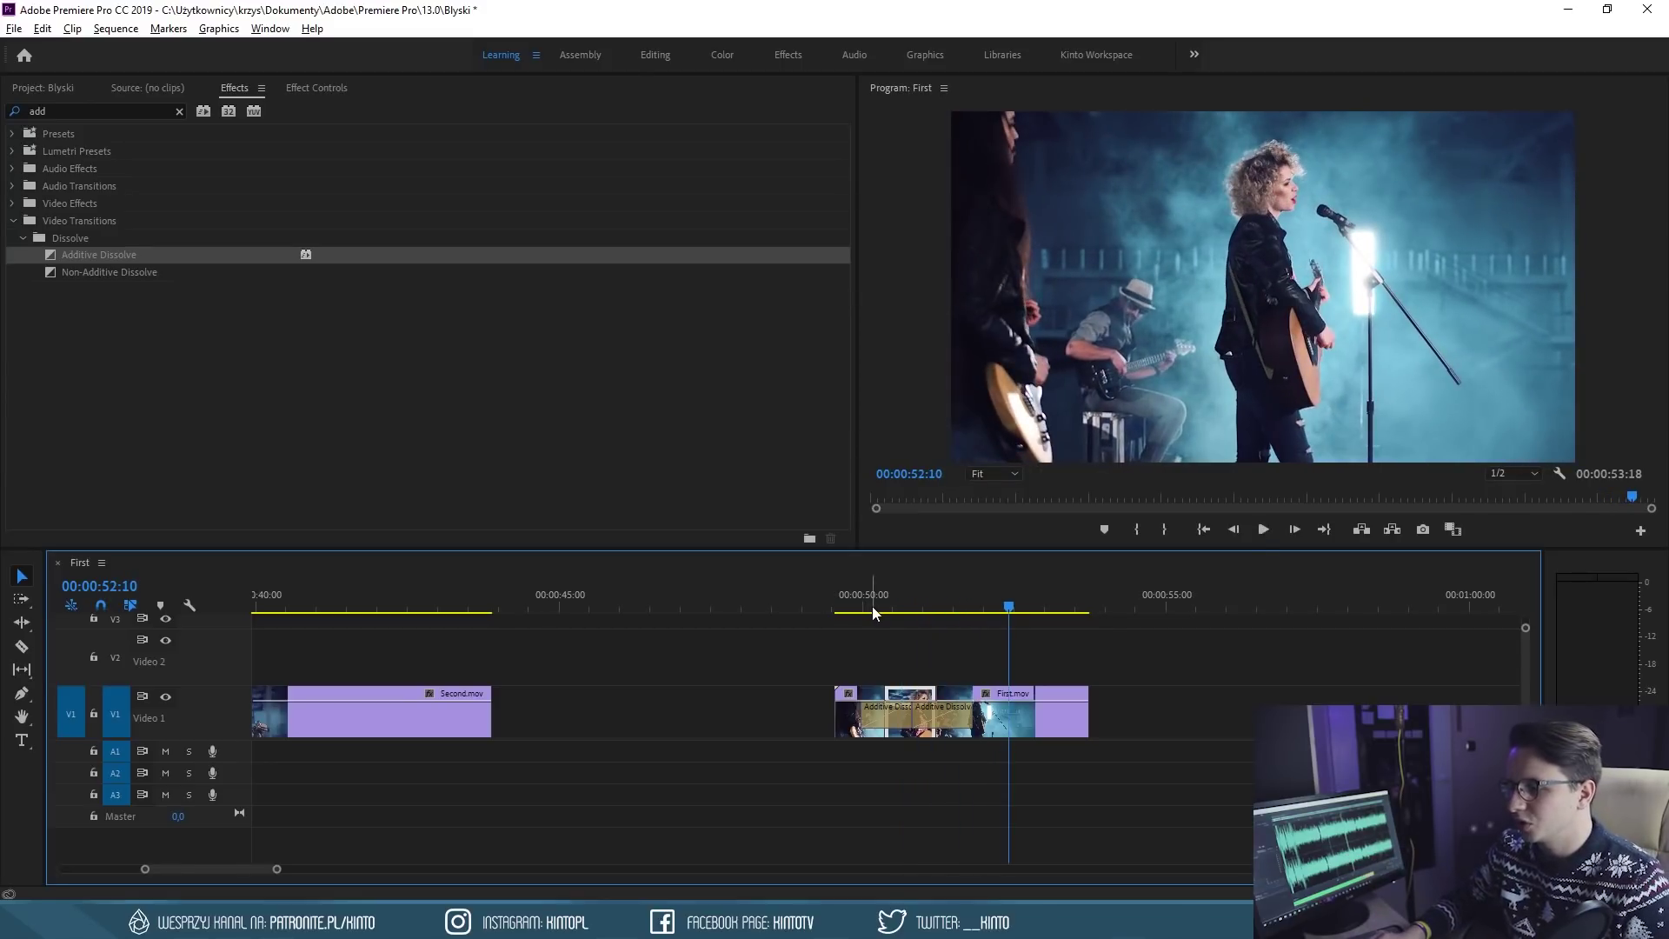
{"action": "left_click", "coordinate": [873, 607]}
{"action": "key", "text": "minus"}
{"action": "key", "text": "minus"}
{"action": "key", "text": "minus"}
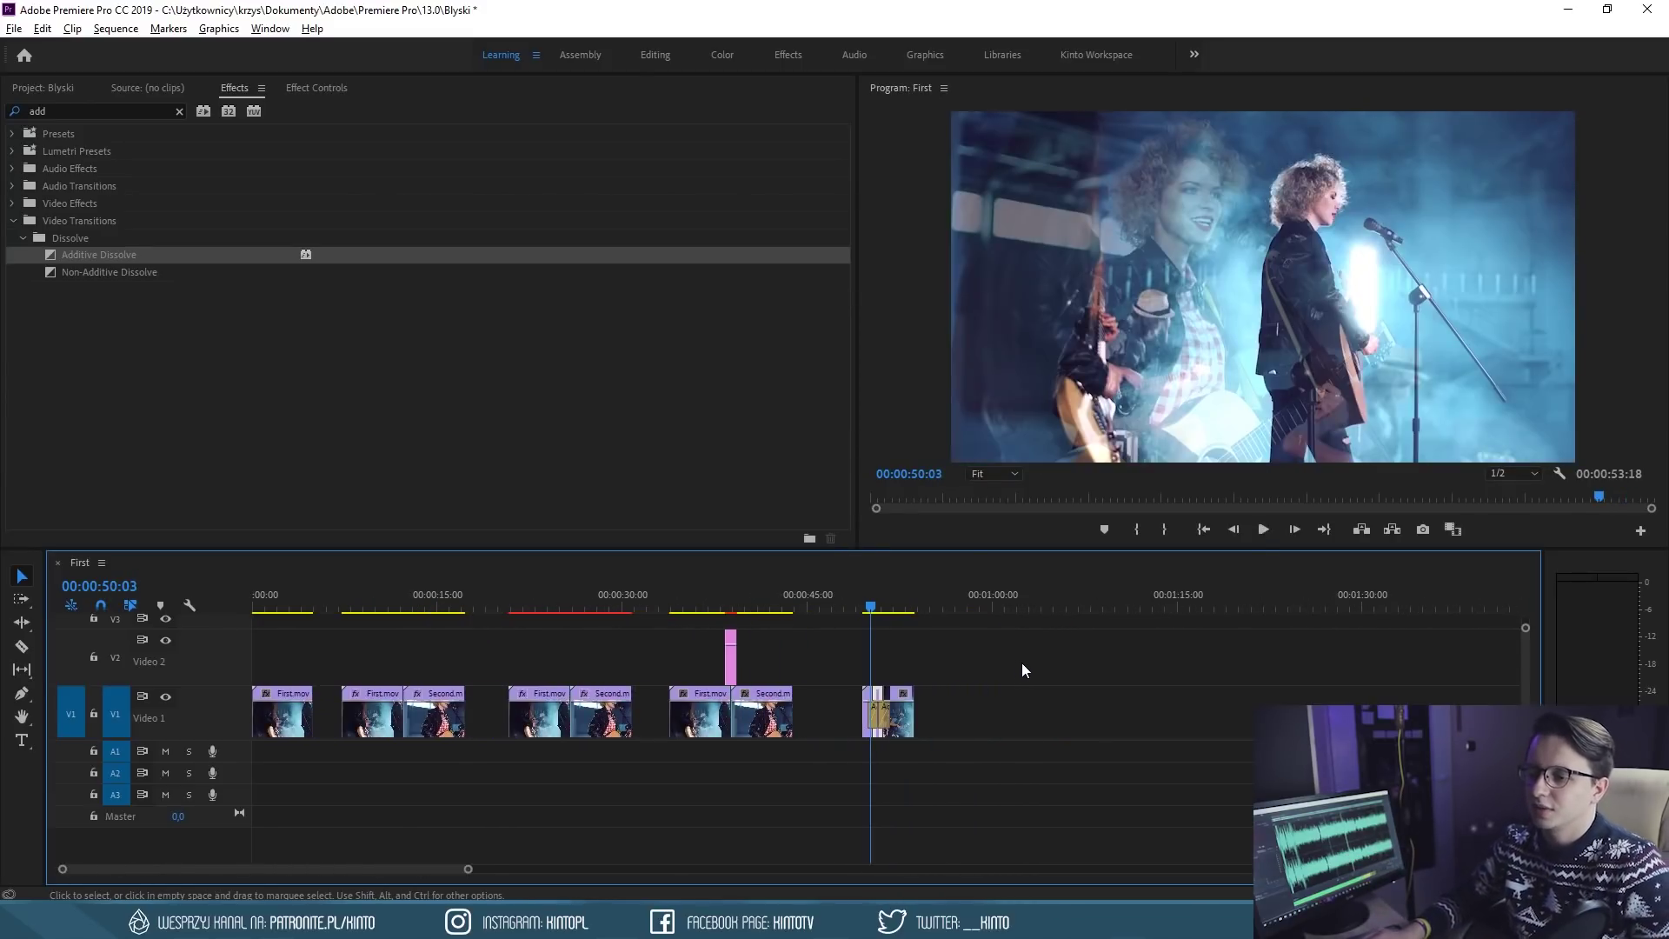